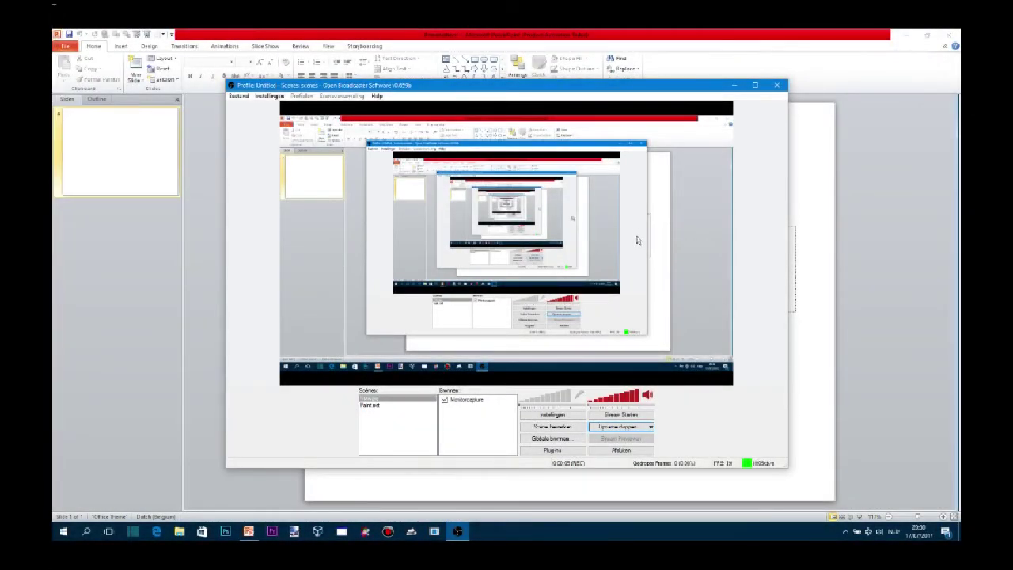
Open the additional mouse options via Windows Settings > Devices > Mouse and touchpad.
right_click(503, 532)
left_click(523, 511)
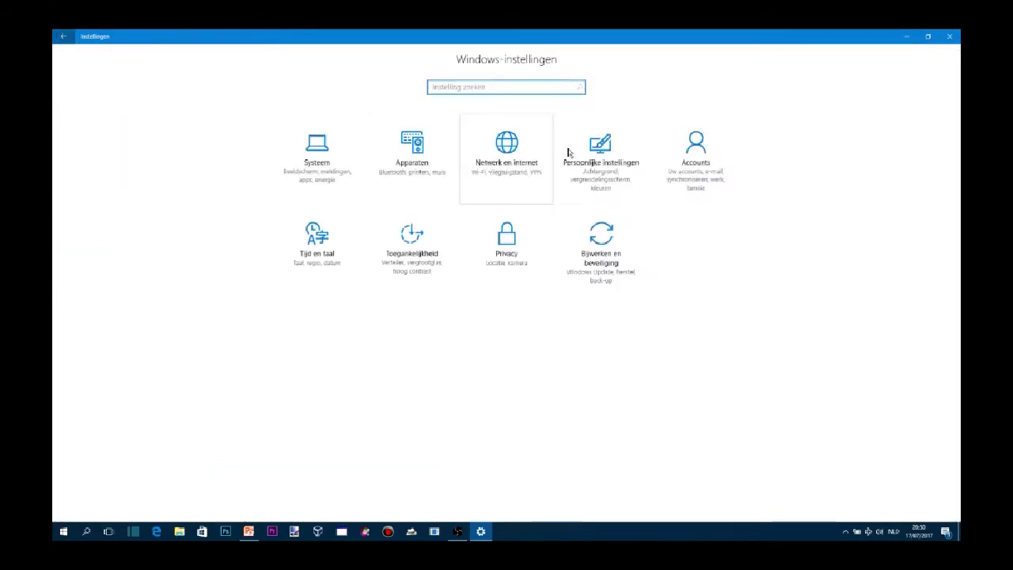
left_click(411, 154)
left_click(103, 175)
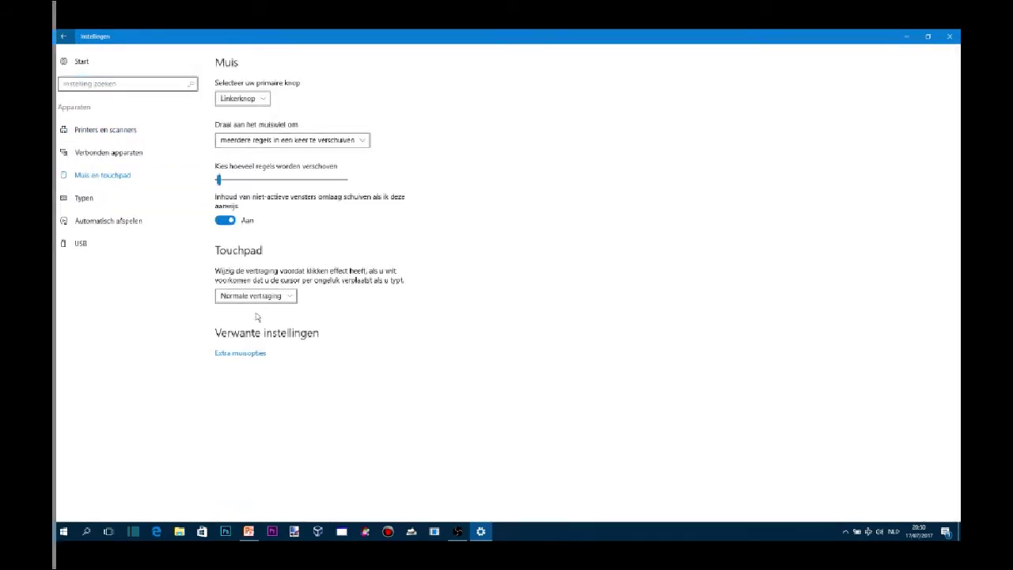
left_click(240, 354)
On the Pointers tab, try schemes and settle on the Windows standard pointer scheme.
left_click(150, 101)
left_click(170, 126)
left_click(151, 141)
left_click(174, 126)
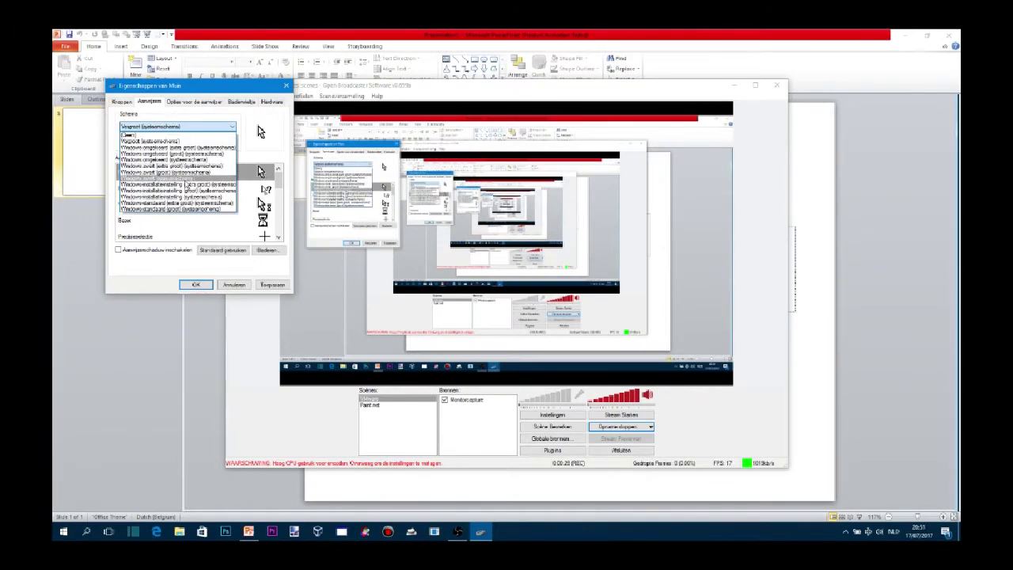
left_click(170, 209)
left_click(189, 127)
left_click(189, 127)
left_click(270, 284)
left_click(195, 127)
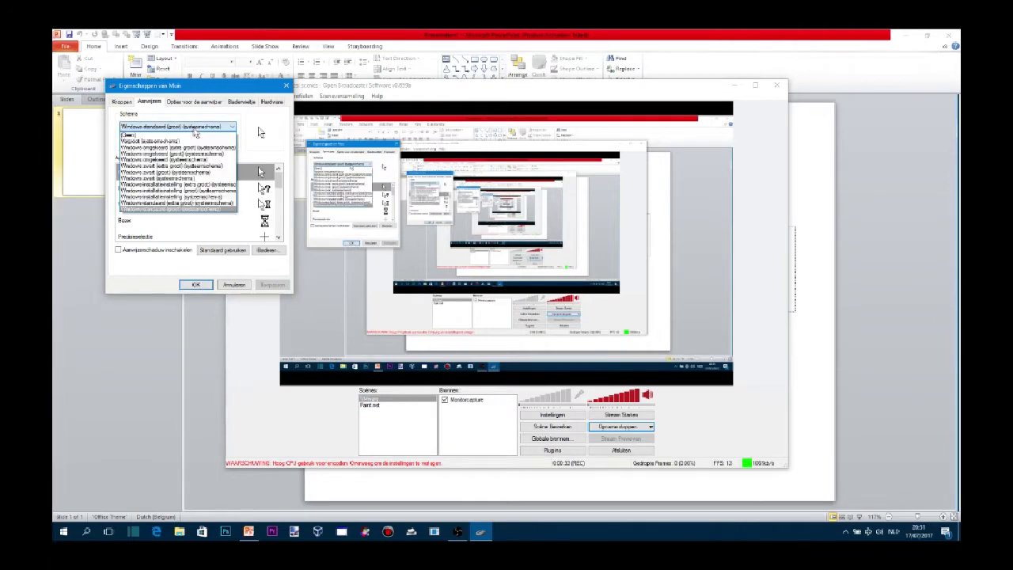
left_click(174, 197)
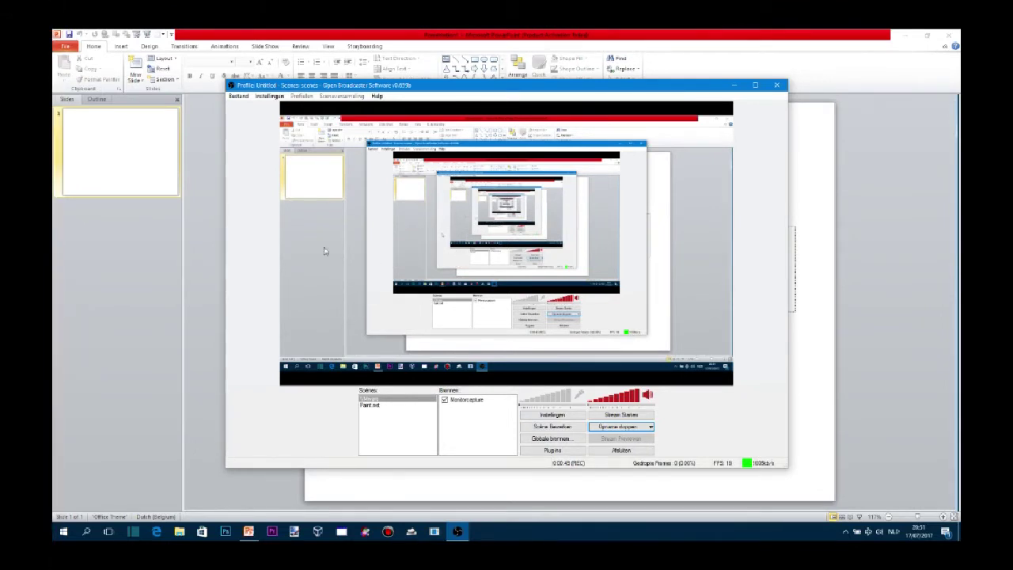
left_click(457, 532)
Delete the title and subtitle placeholders from the first slide.
left_click(612, 227)
key("Delete")
left_click(598, 330)
key("Delete")
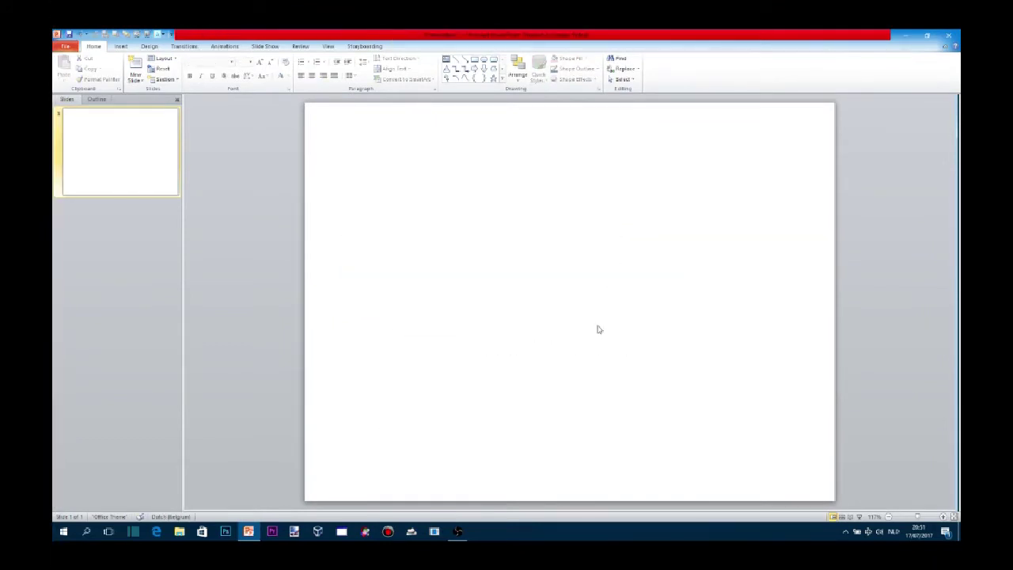
Set the slide size to widescreen in Design > Page Setup.
left_click(149, 46)
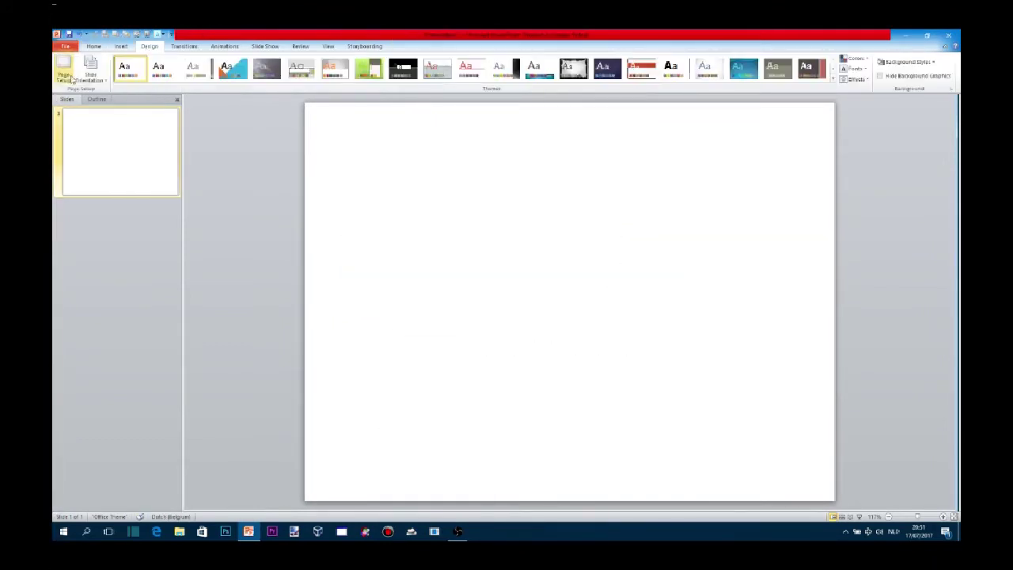
left_click(62, 71)
left_click(435, 258)
left_click(431, 277)
Apply the black background style to the slide.
left_click(590, 250)
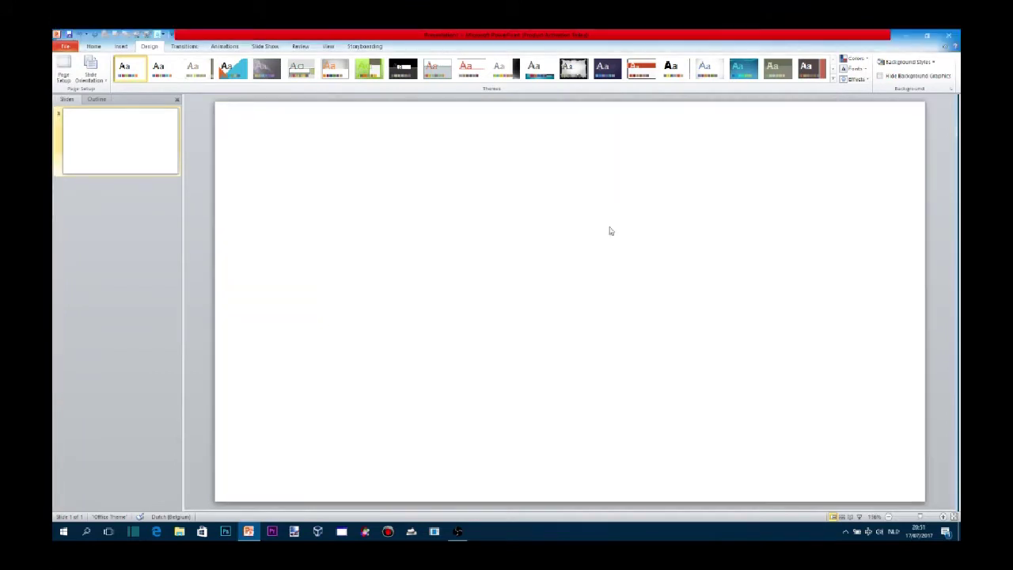
left_click(903, 62)
left_click(931, 83)
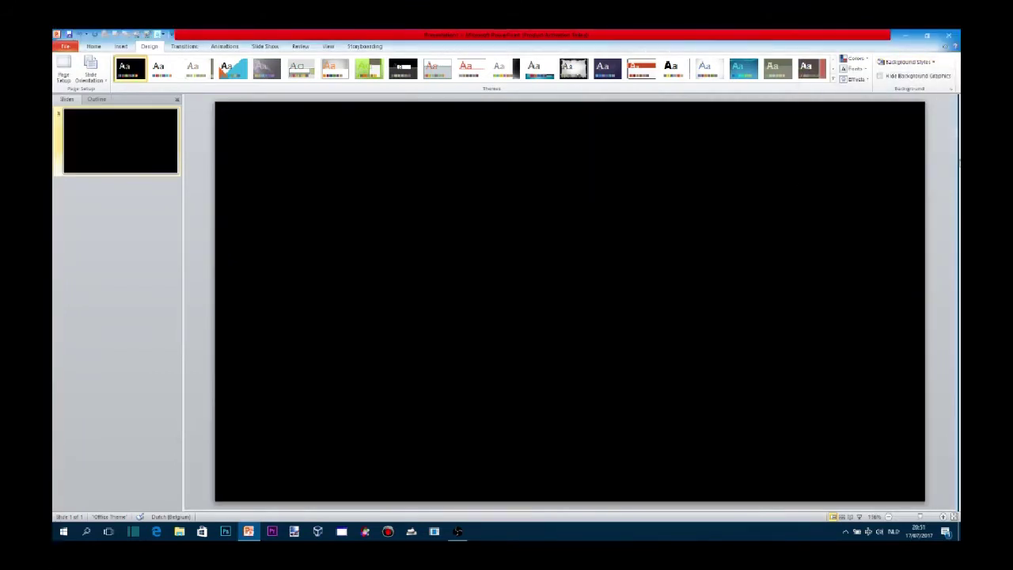
left_click(94, 46)
left_click(121, 46)
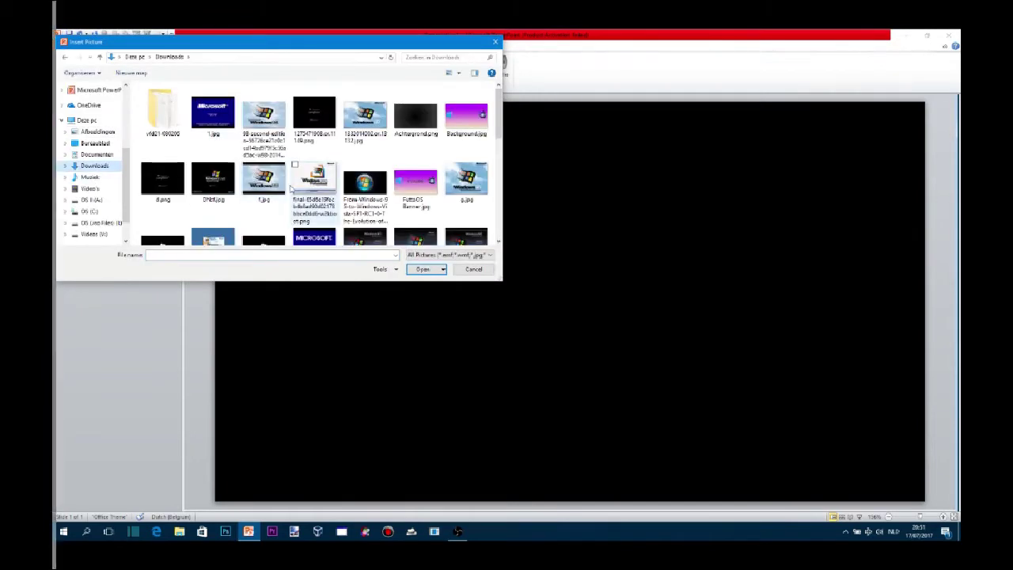
scroll(275, 224, "down", 2)
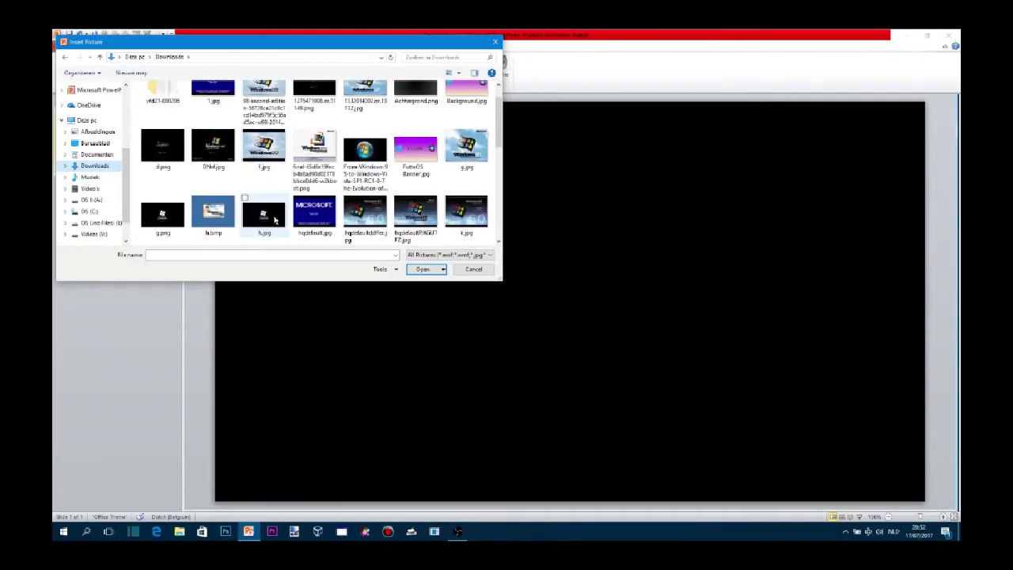
scroll(277, 224, "down", 4)
scroll(334, 207, "down", 1)
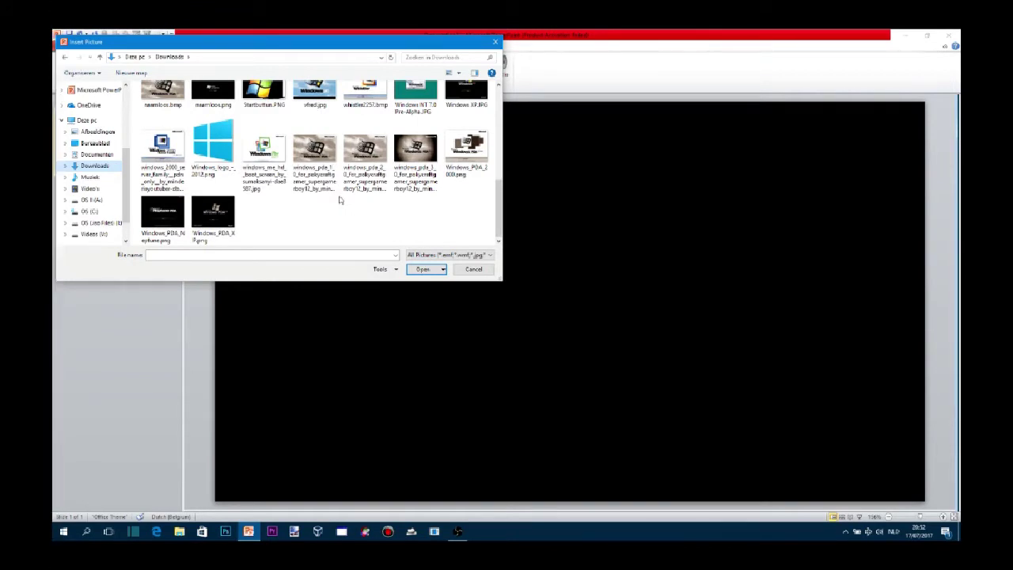
scroll(337, 202, "up", 3)
scroll(340, 203, "up", 4)
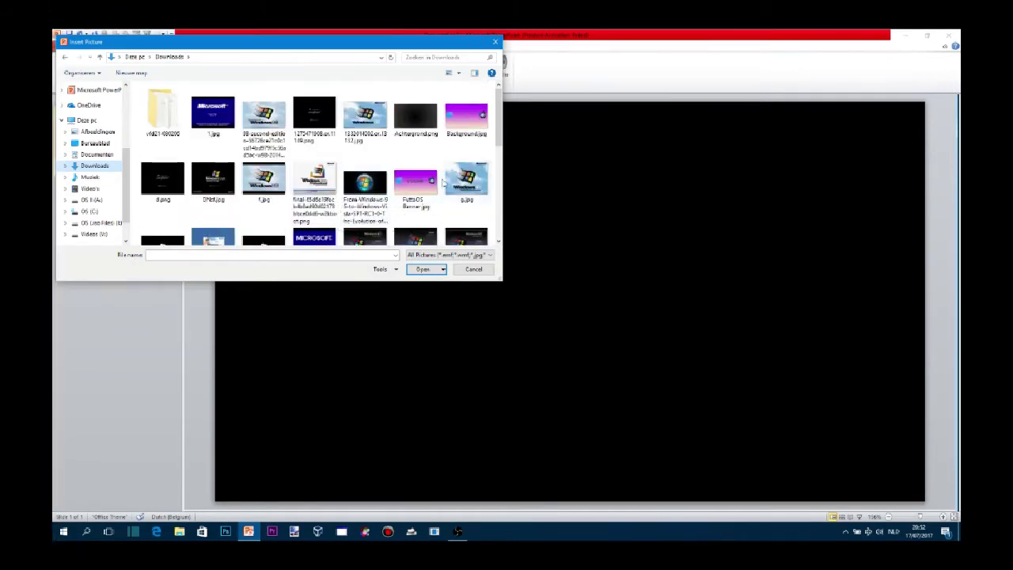
left_click(473, 270)
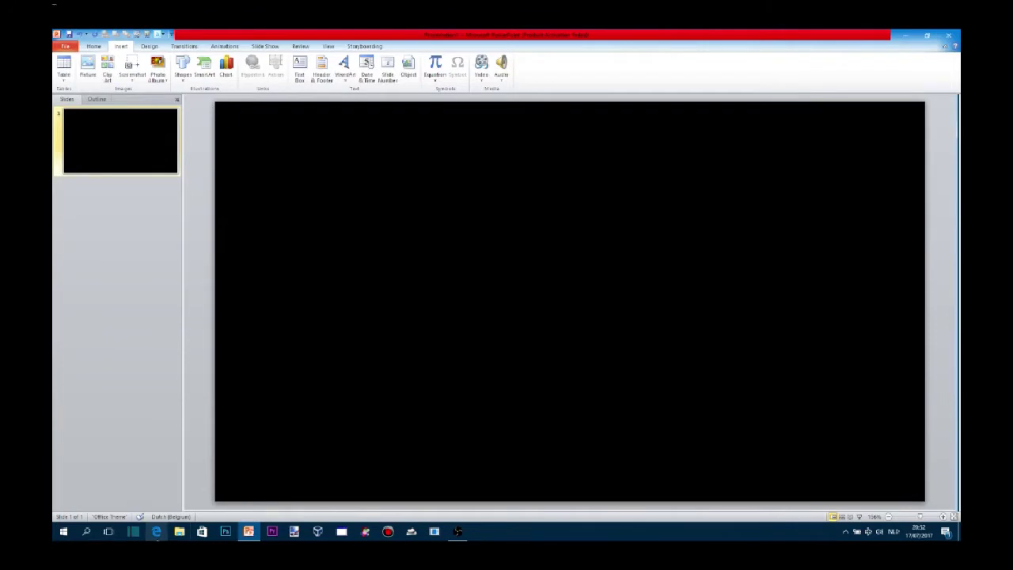
left_click(157, 532)
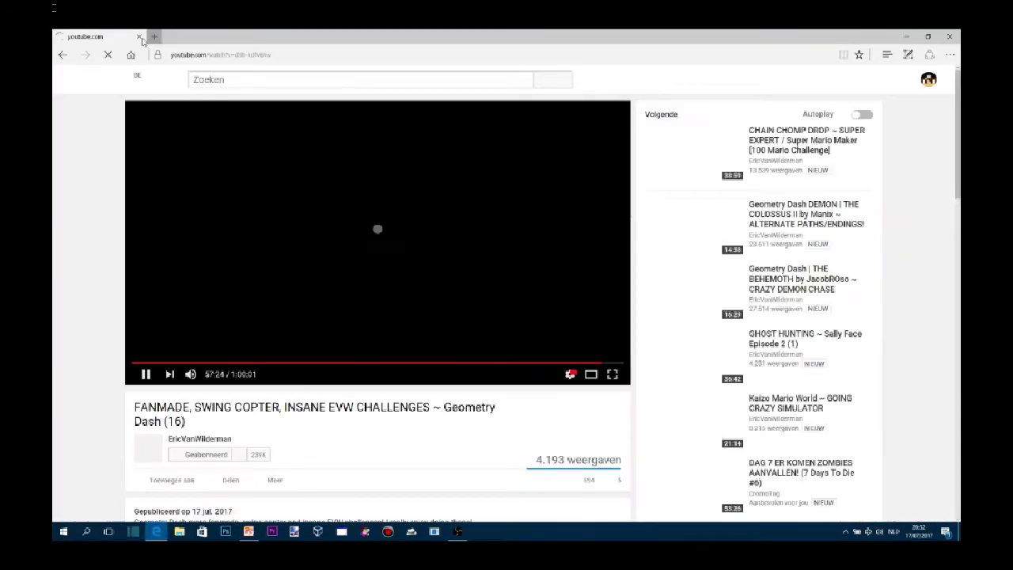
Leave YouTube and search Google Images for 'windows vista beta 2'.
key("alt+Left")
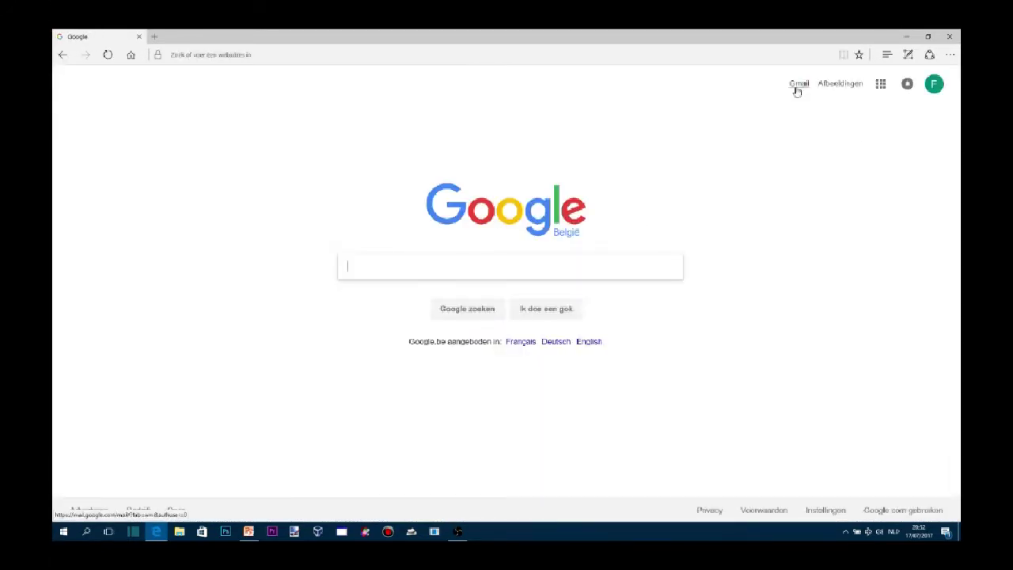
left_click(831, 89)
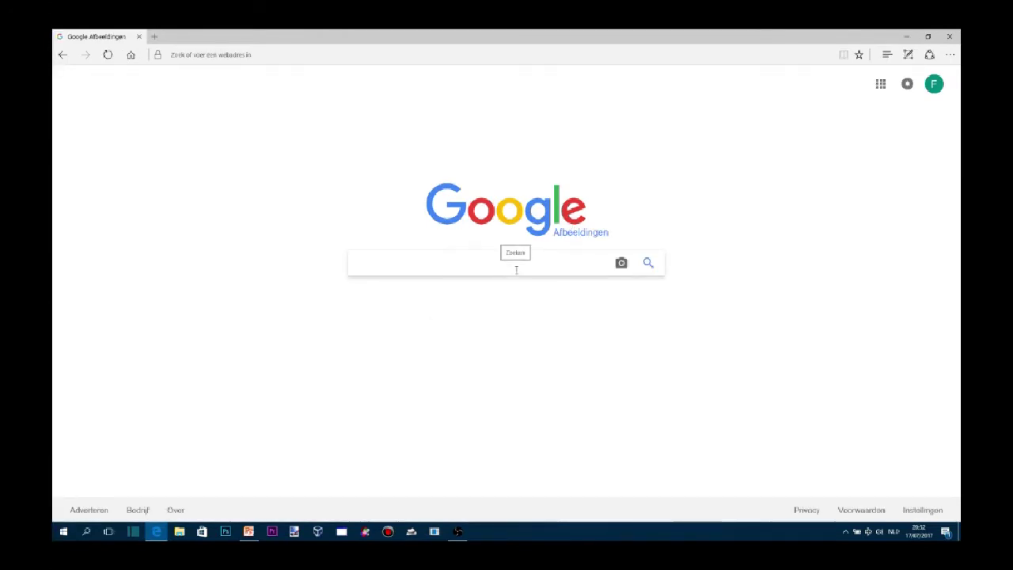
type("wind")
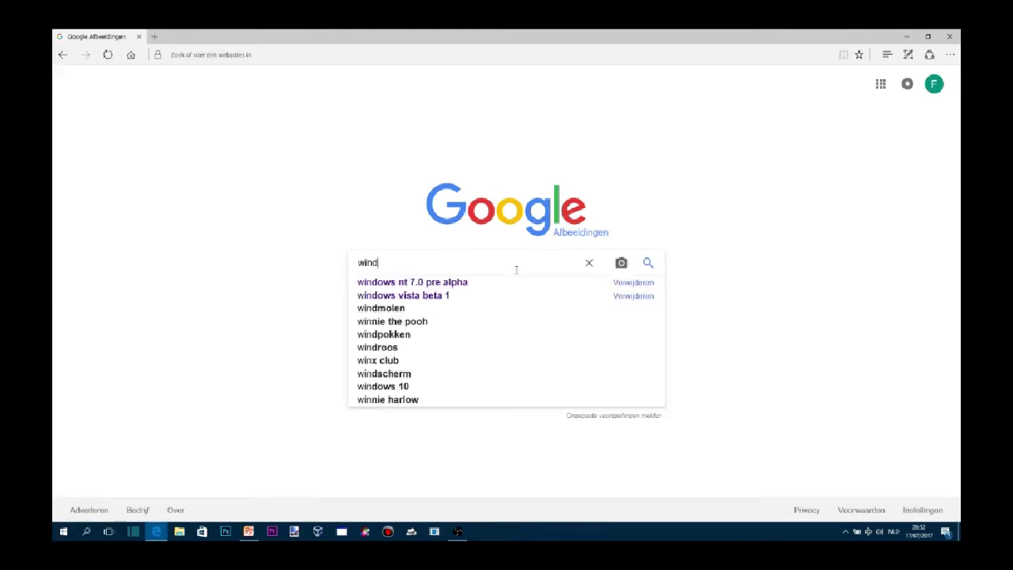
type("ows vista ")
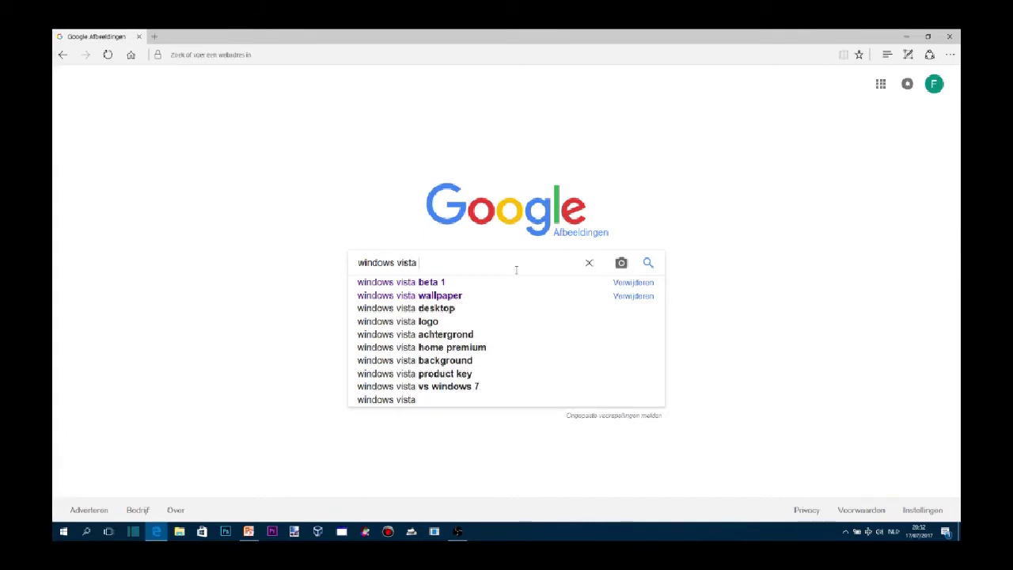
type("beta 2")
key("Return")
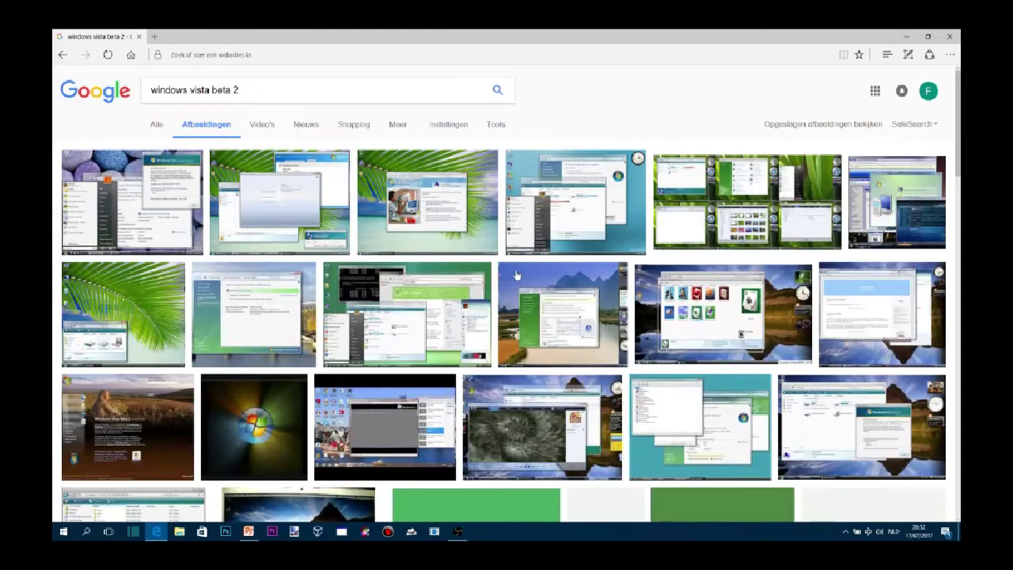
Change the image search to 'windows vista logo' and glance at the results.
left_click(253, 91)
key("BackSpace")
key("BackSpace")
key("BackSpace")
key("BackSpace")
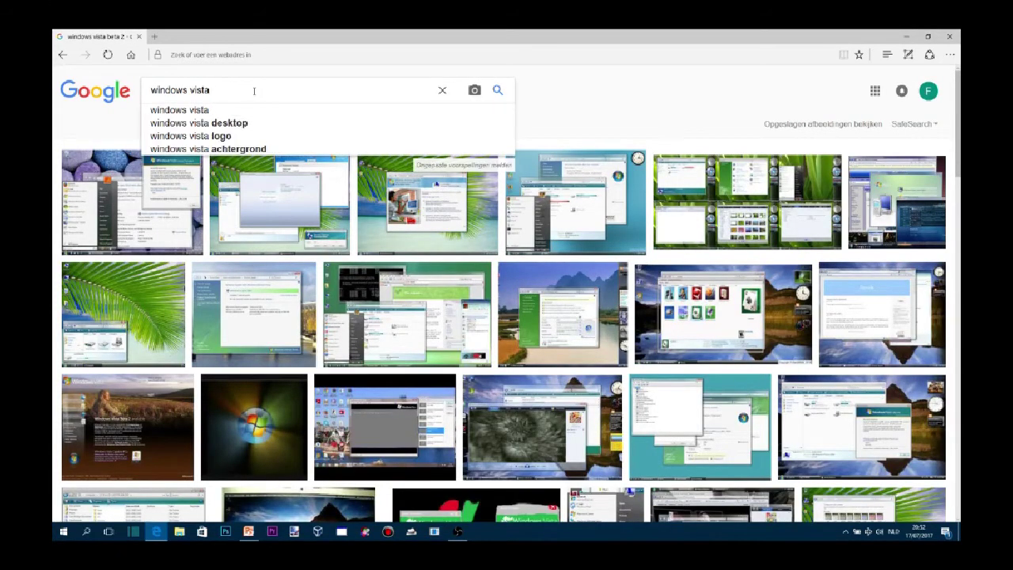
key("Down")
key("Down")
key("Down")
key("Return")
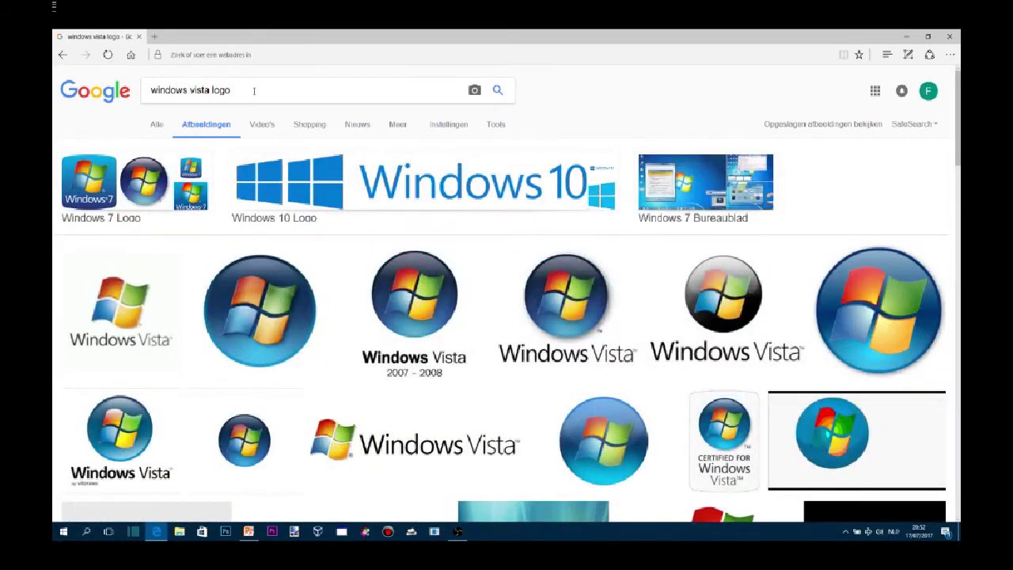
scroll(573, 285, "down", 3)
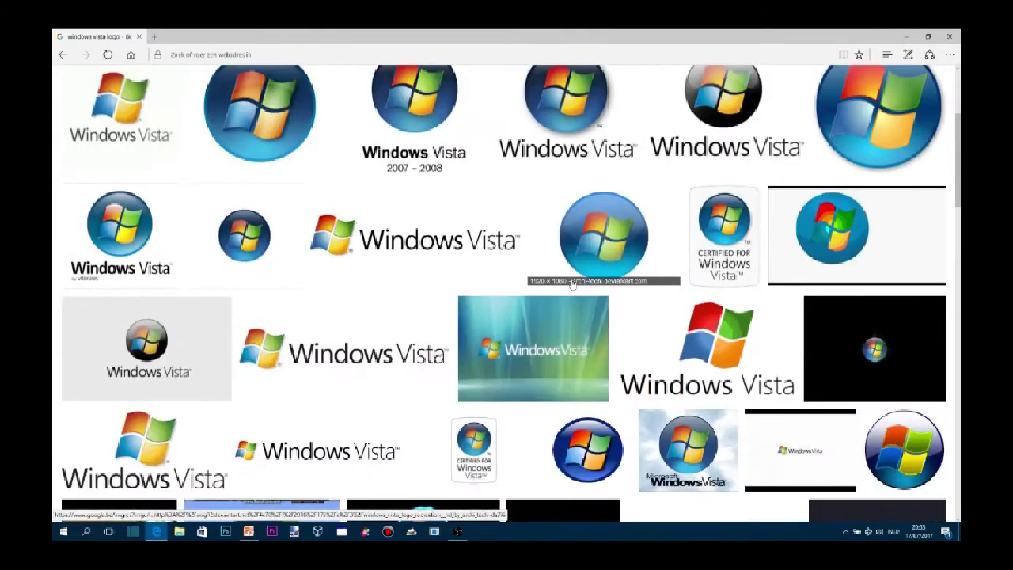
scroll(547, 319, "up", 3)
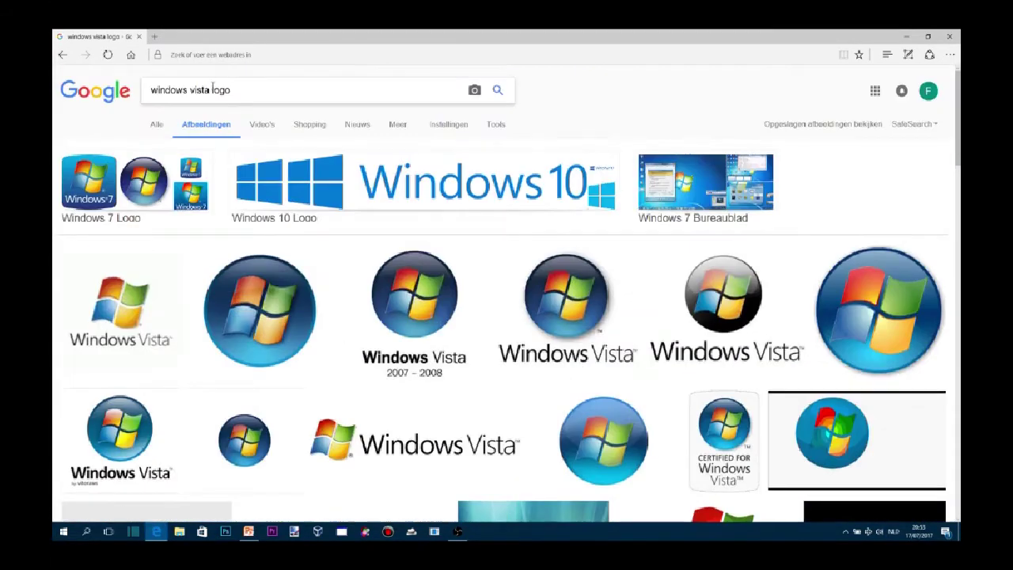
Change the query to 'windows 7 logo' and run it.
key("BackSpace")
key("BackSpace")
key("BackSpace")
key("BackSpace")
type("8.1")
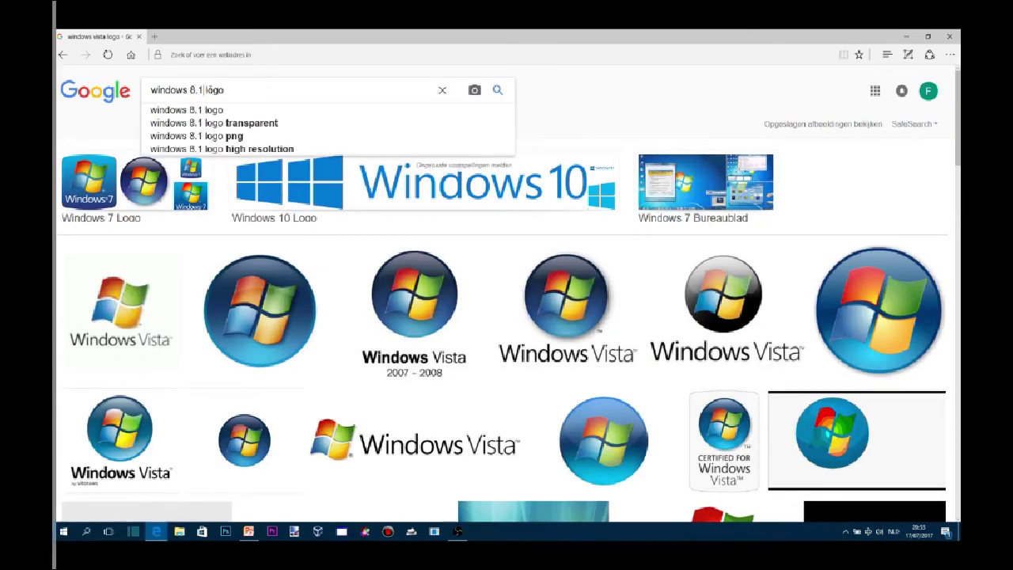
key("BackSpace")
key("BackSpace")
key("BackSpace")
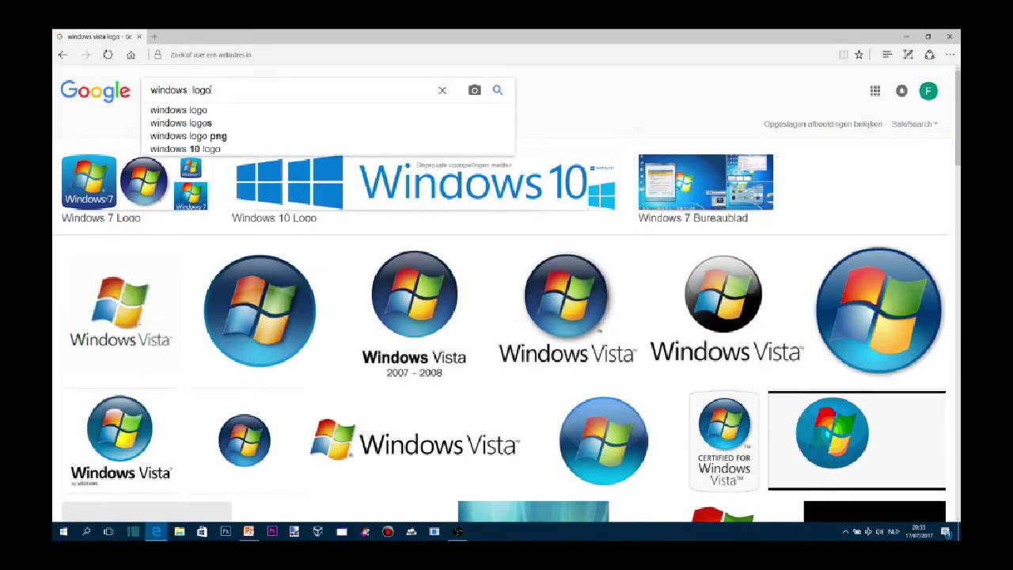
type("7")
key("Return")
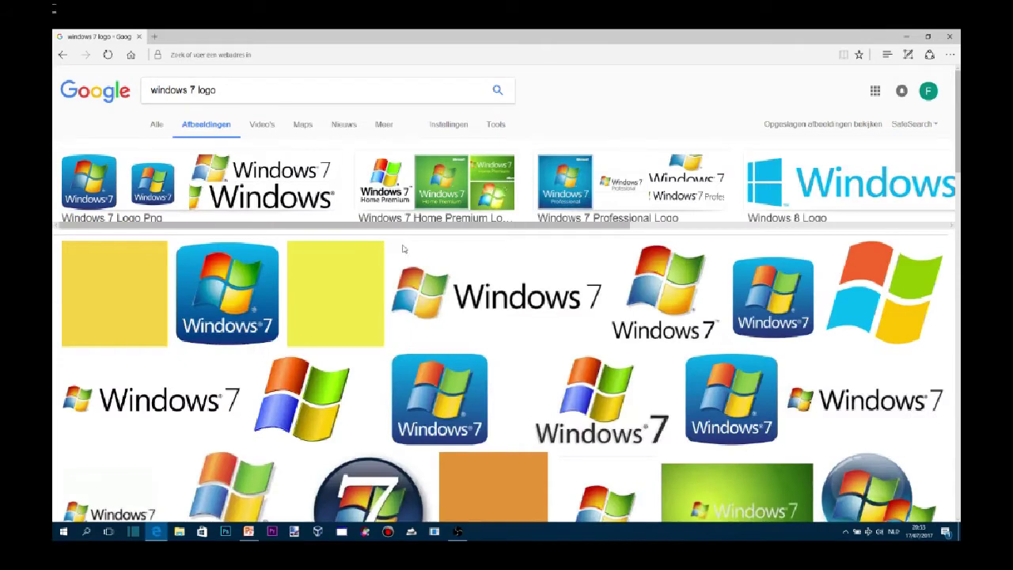
Edit the query to 'windows longhorn logo' and run the search.
key("BackSpace")
type("s")
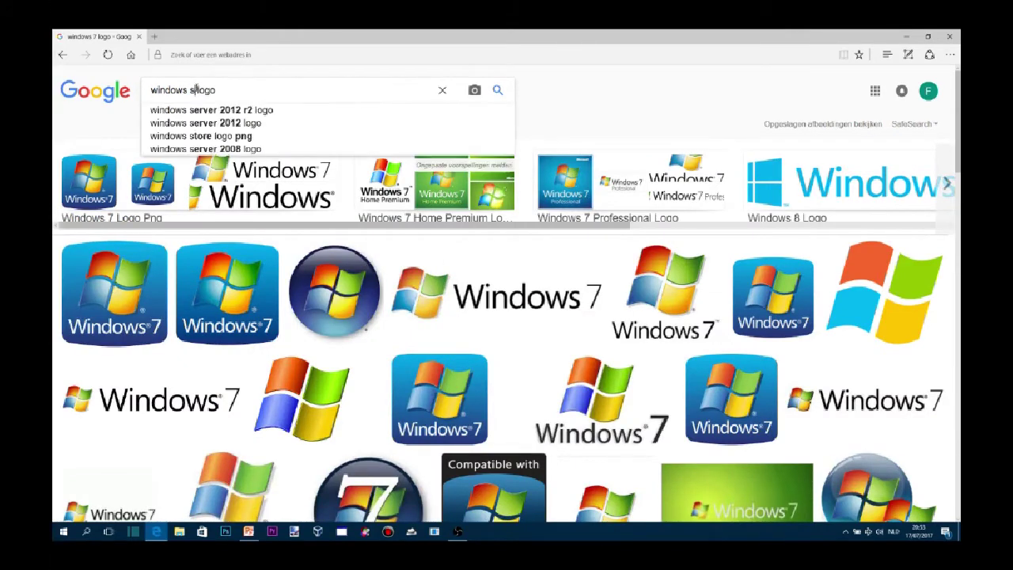
key("BackSpace")
type("e")
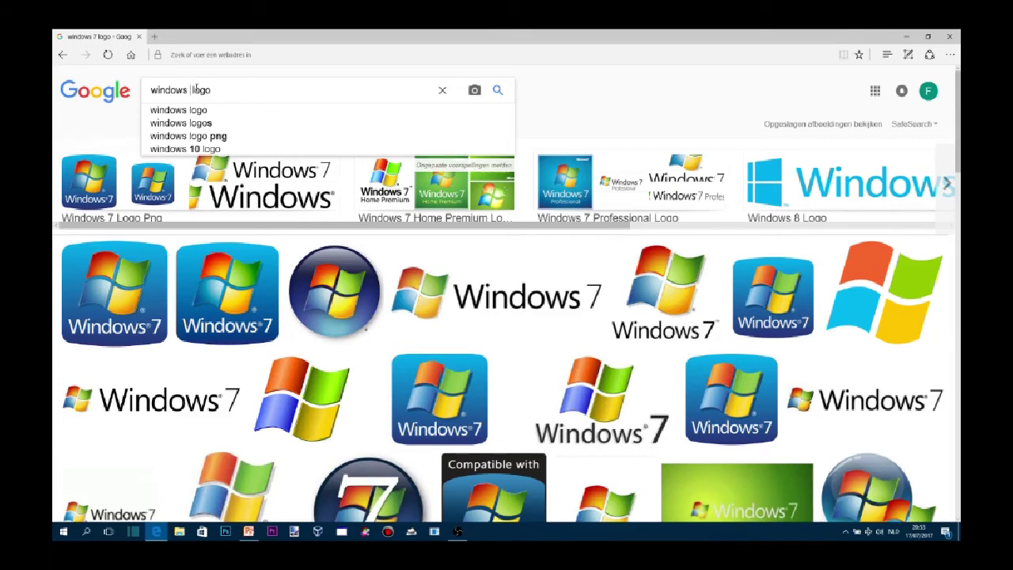
type("long")
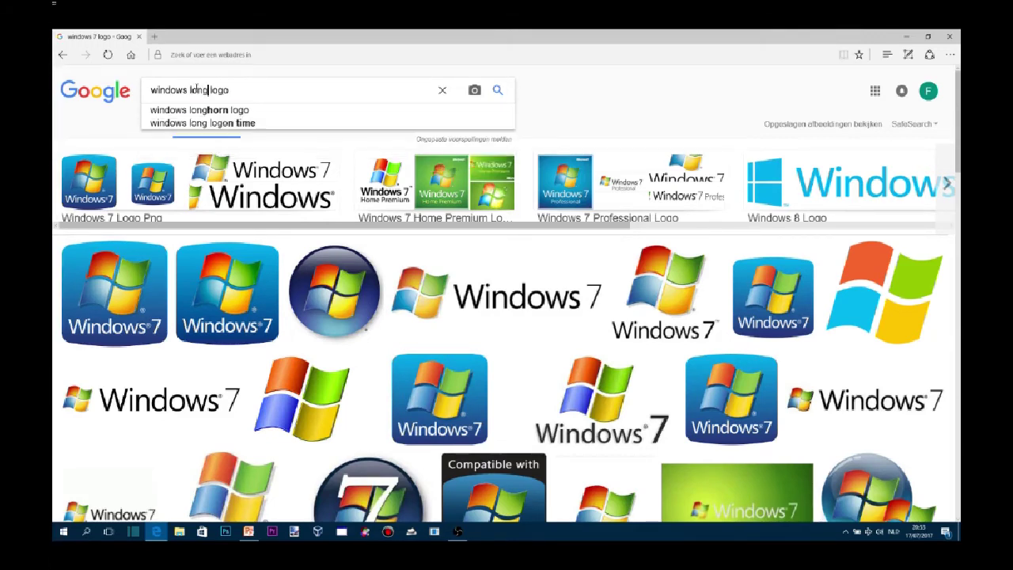
type("horn")
key("Return")
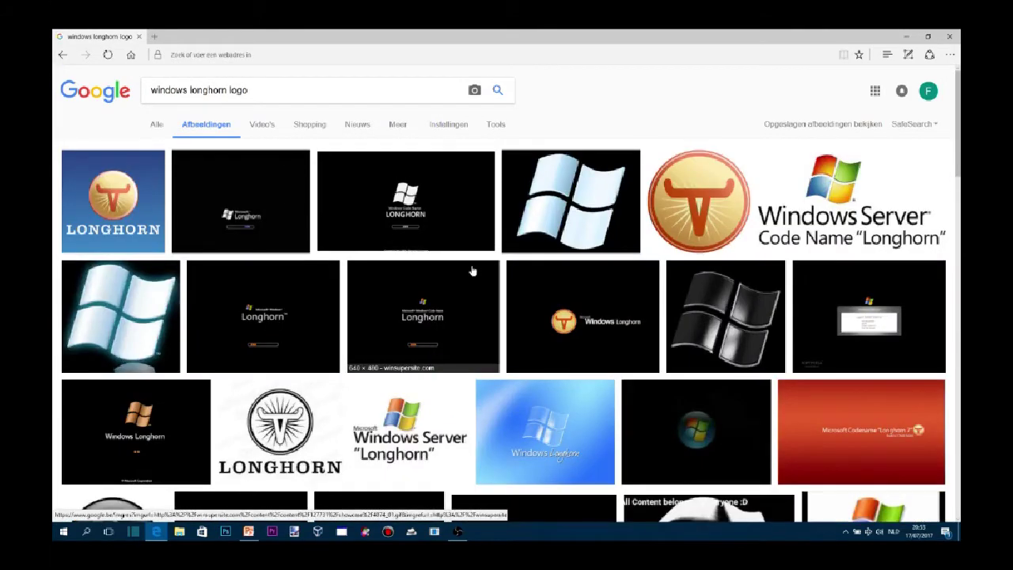
Scroll down through the Windows Longhorn logo image results.
scroll(472, 270, "down", 3)
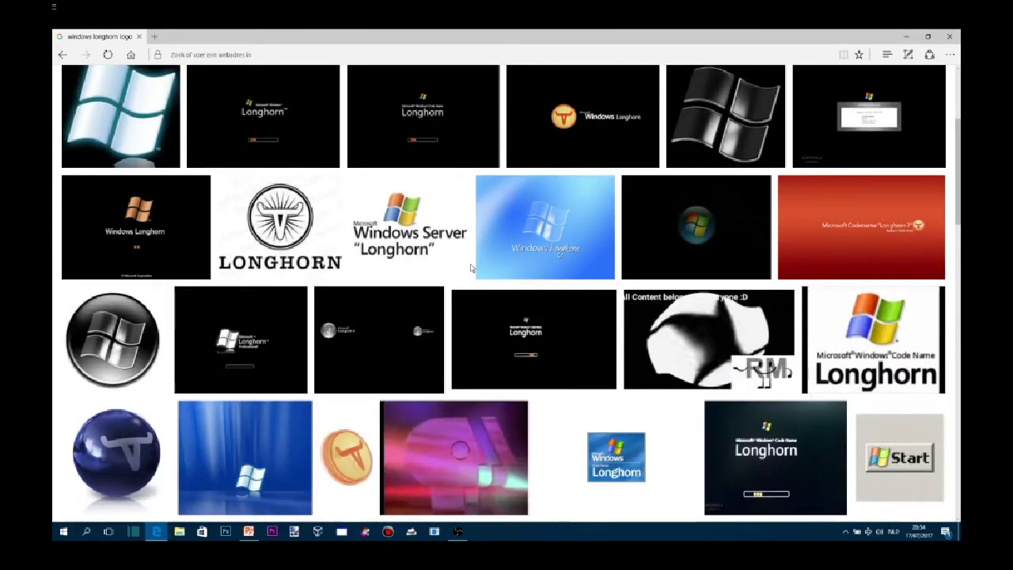
scroll(471, 268, "down", 3)
scroll(471, 267, "down", 2)
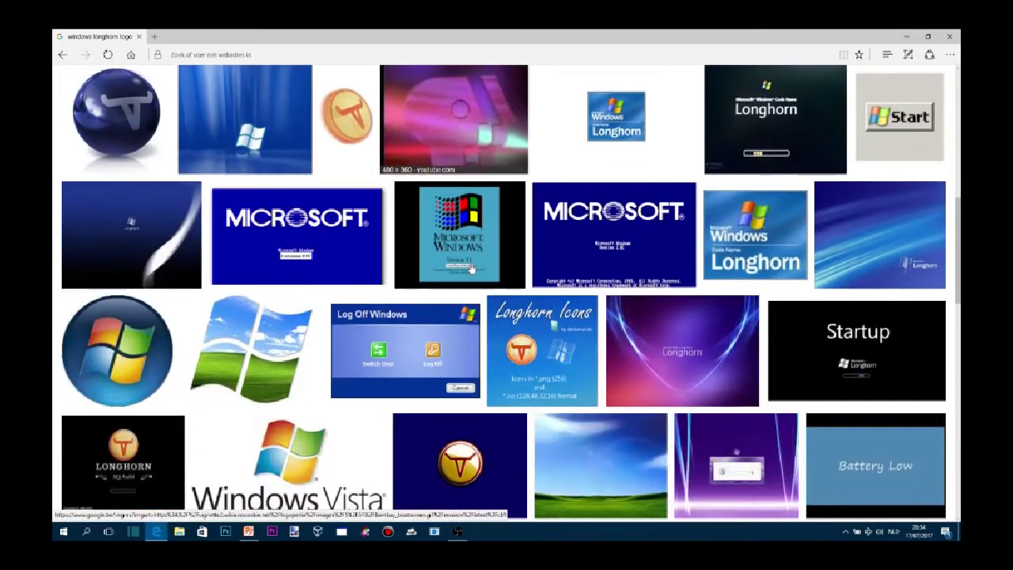
scroll(471, 269, "down", 1)
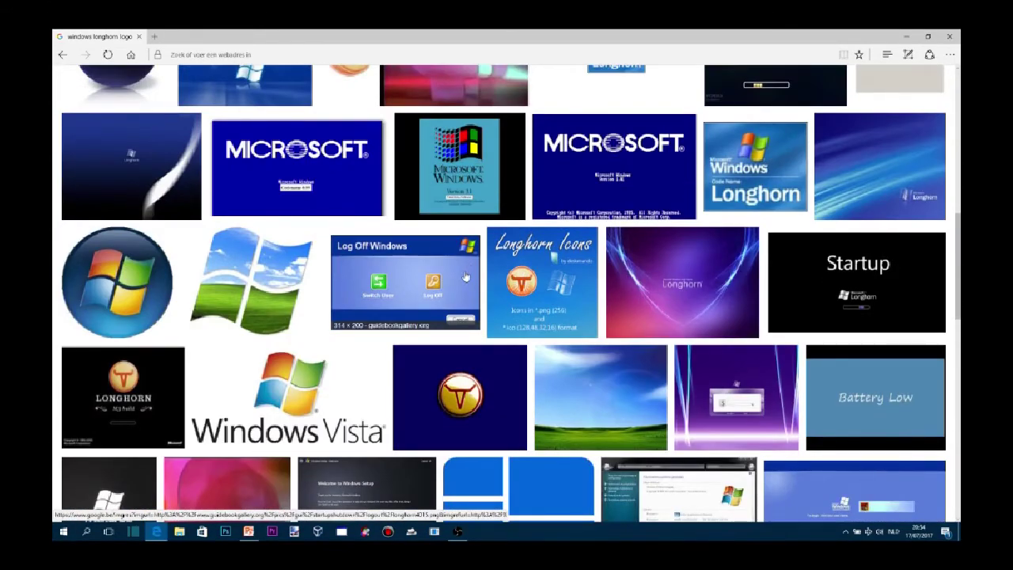
scroll(466, 276, "down", 3)
scroll(465, 276, "down", 3)
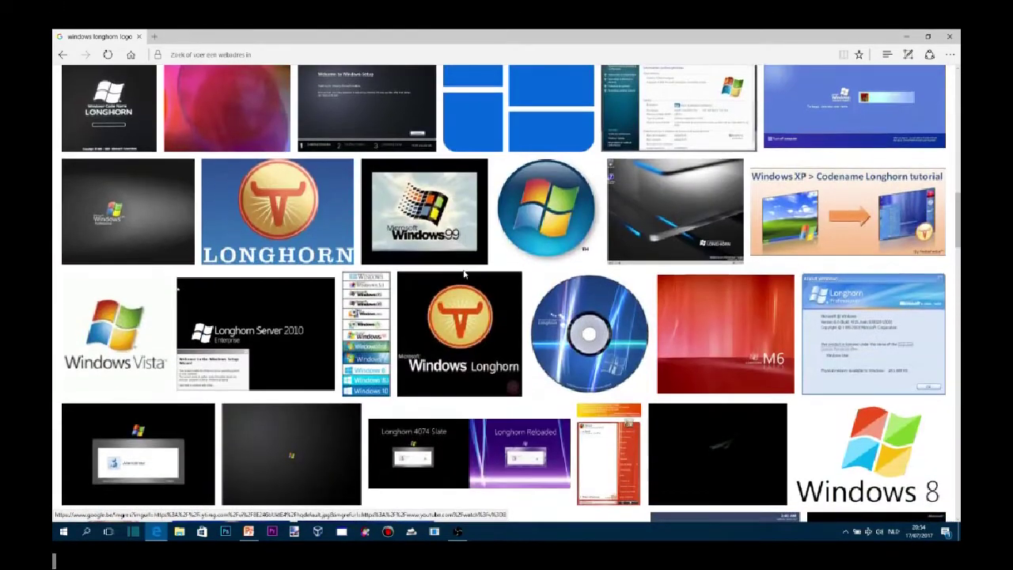
scroll(465, 274, "down", 1)
scroll(465, 274, "down", 2)
scroll(464, 276, "down", 3)
scroll(461, 279, "down", 3)
scroll(461, 278, "down", 3)
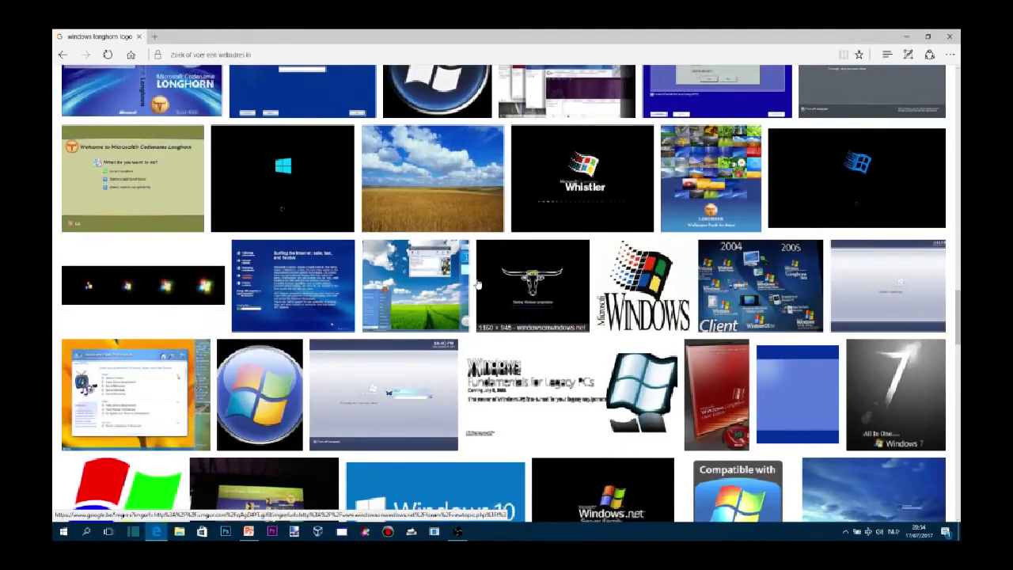
scroll(478, 285, "down", 3)
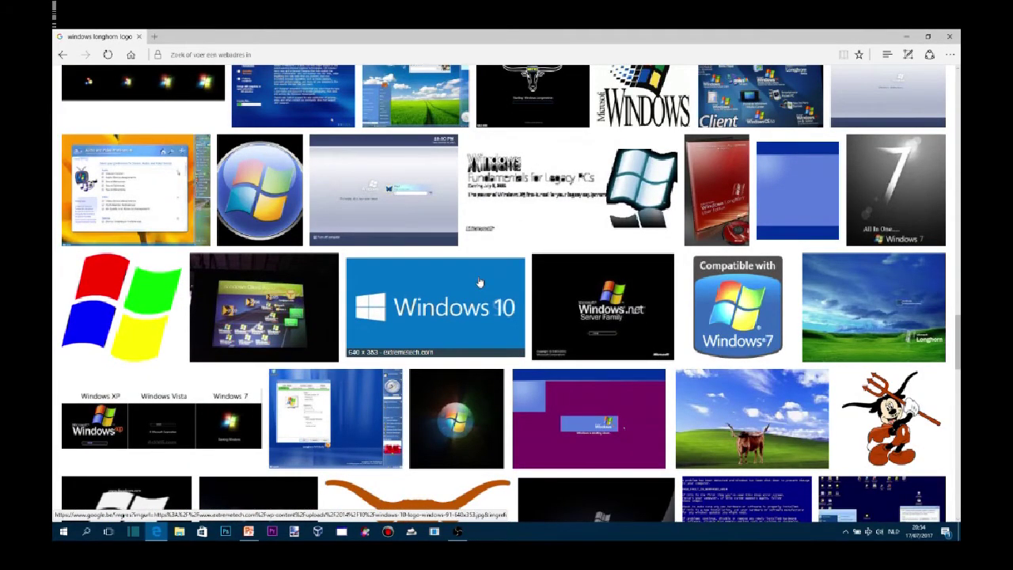
scroll(479, 283, "down", 9)
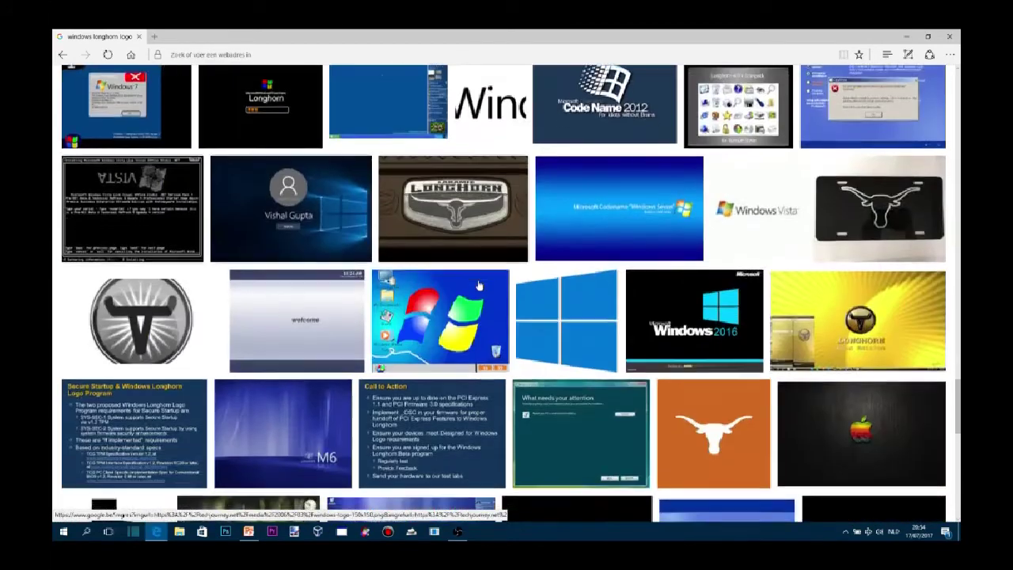
scroll(478, 285, "down", 1)
scroll(478, 286, "down", 2)
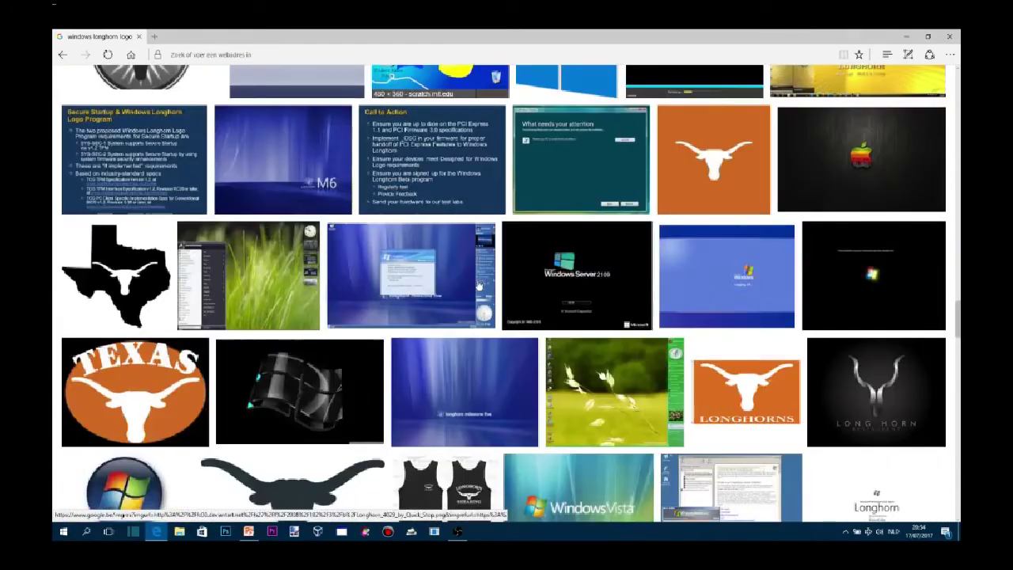
scroll(479, 285, "down", 3)
scroll(479, 285, "down", 2)
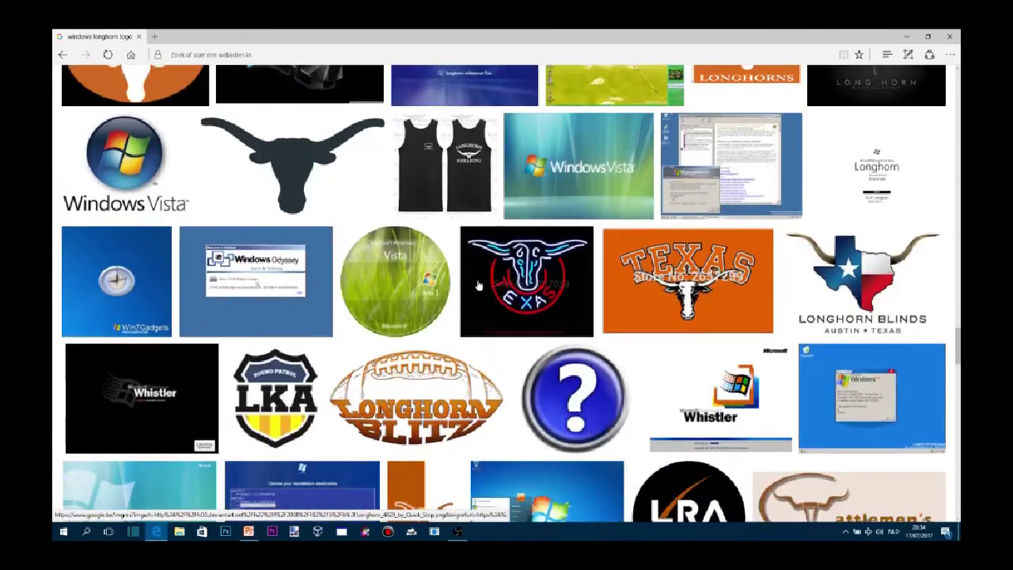
scroll(479, 285, "down", 2)
scroll(460, 287, "down", 2)
scroll(460, 287, "down", 2)
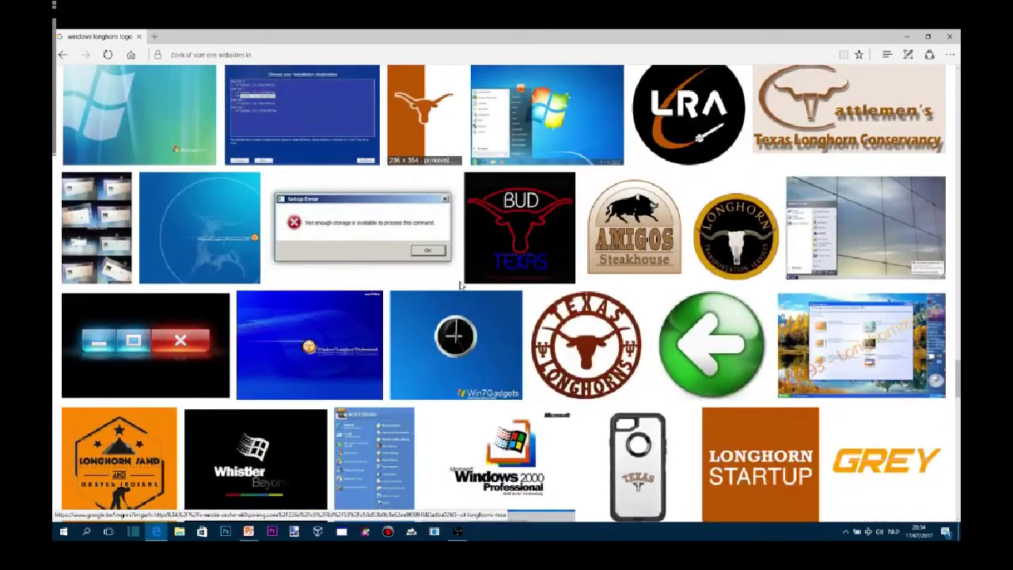
scroll(461, 285, "down", 4)
scroll(461, 285, "down", 2)
scroll(461, 285, "down", 2)
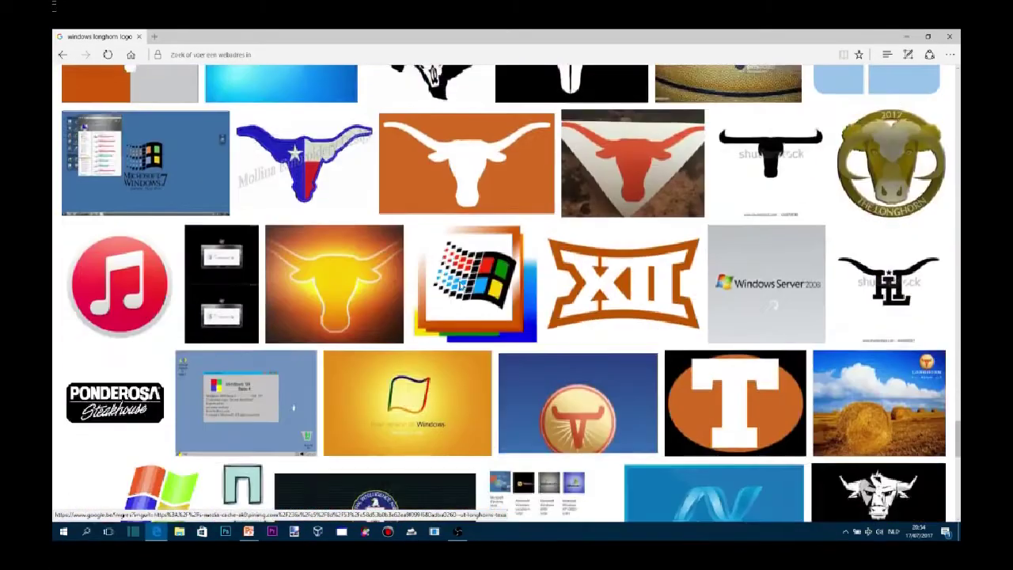
scroll(461, 285, "down", 2)
scroll(461, 285, "down", 2)
scroll(461, 285, "down", 4)
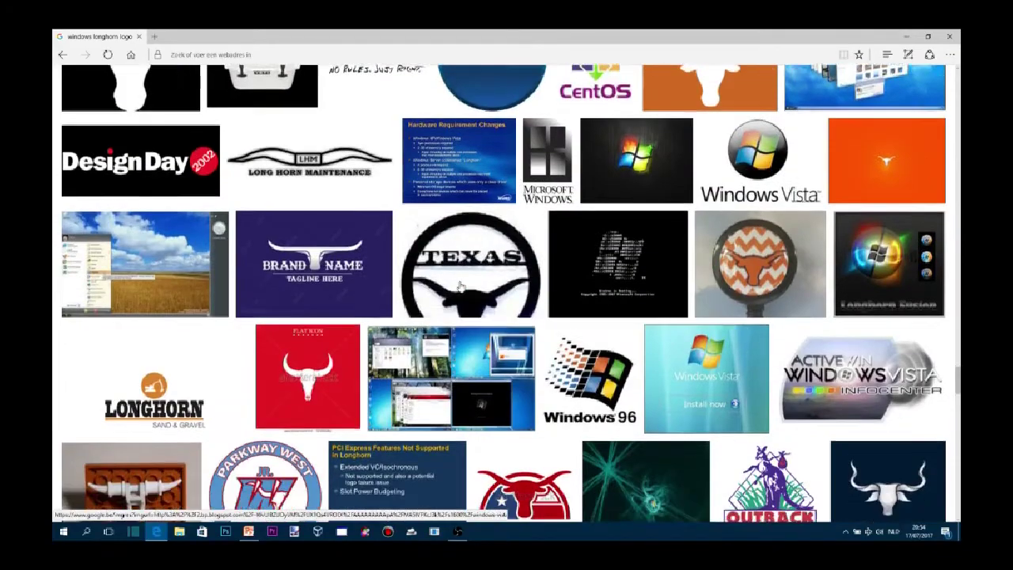
scroll(460, 286, "down", 5)
scroll(463, 261, "down", 5)
scroll(469, 229, "down", 5)
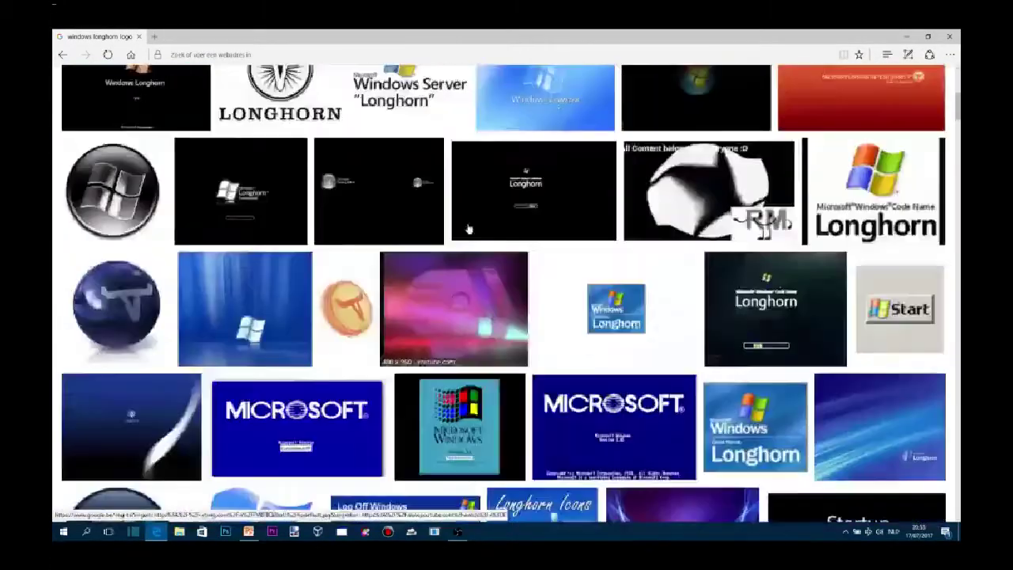
scroll(469, 229, "up", 5)
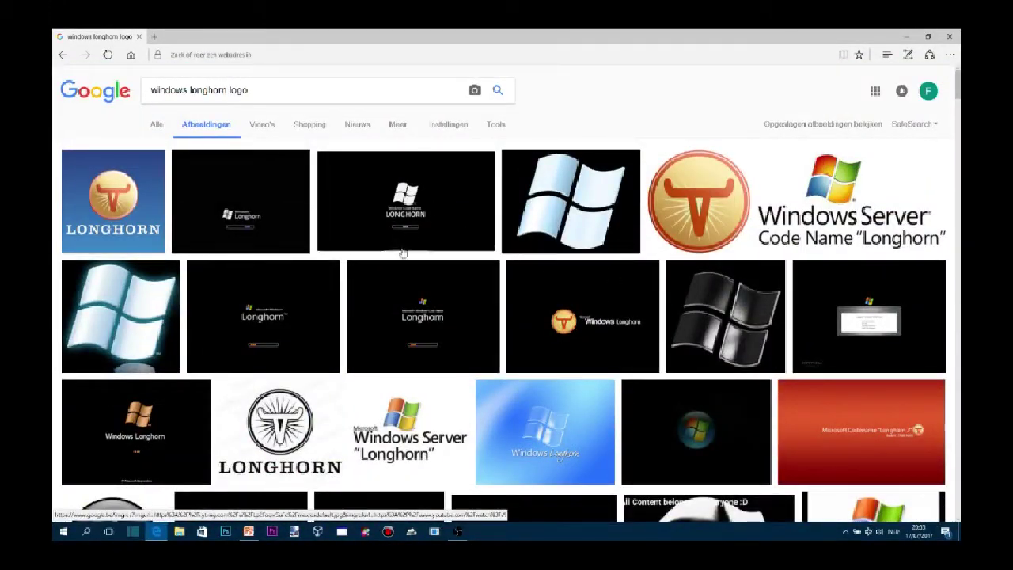
Start replacing 'longhorn' in the search box with 'odyssey'.
left_click(229, 90)
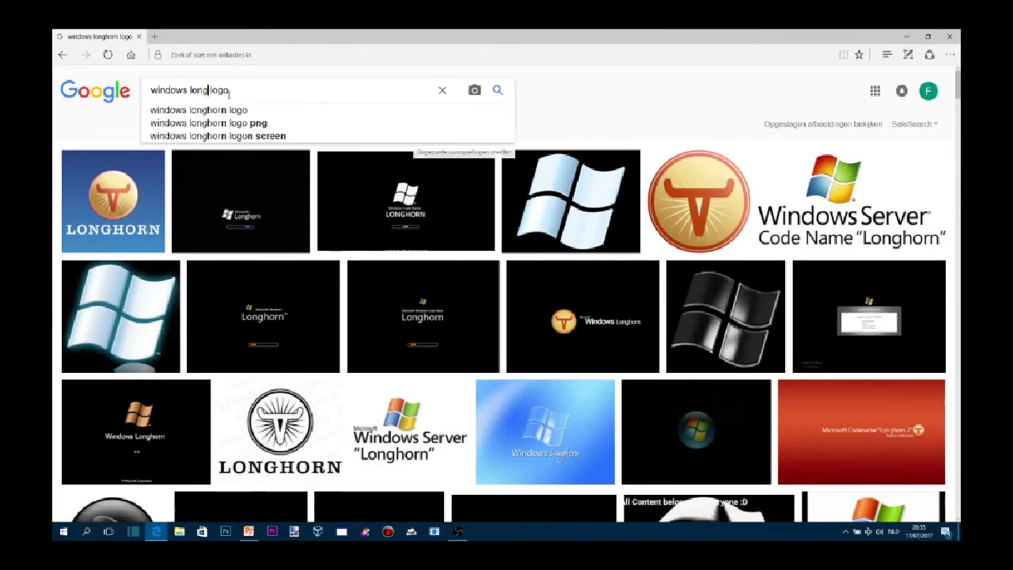
key("BackSpace")
key("BackSpace")
key("BackSpace")
type("olyssey")
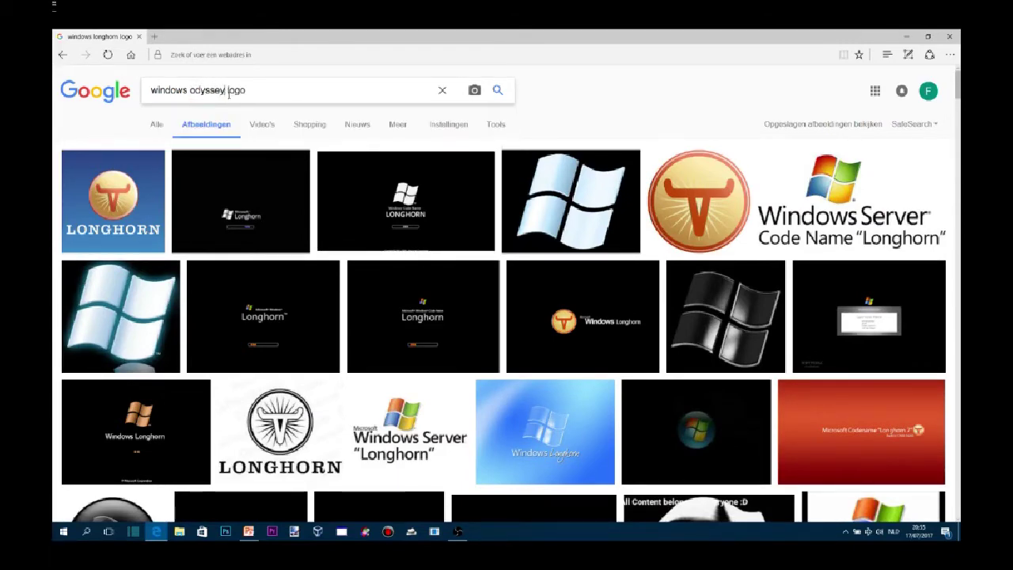
Search 'windows odyssey logo' and preview the Odyssey boot screen image.
key("Return")
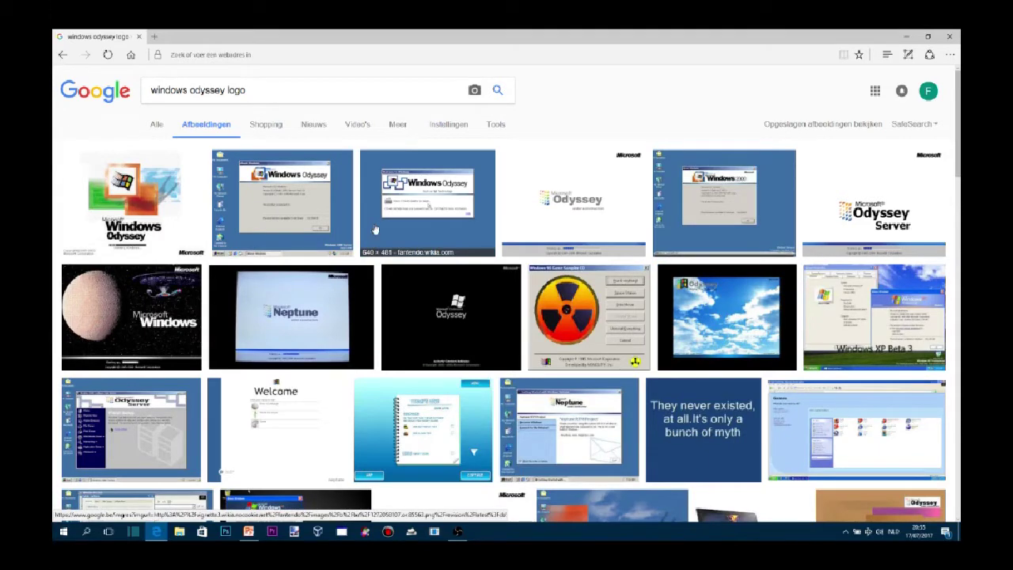
left_click(574, 237)
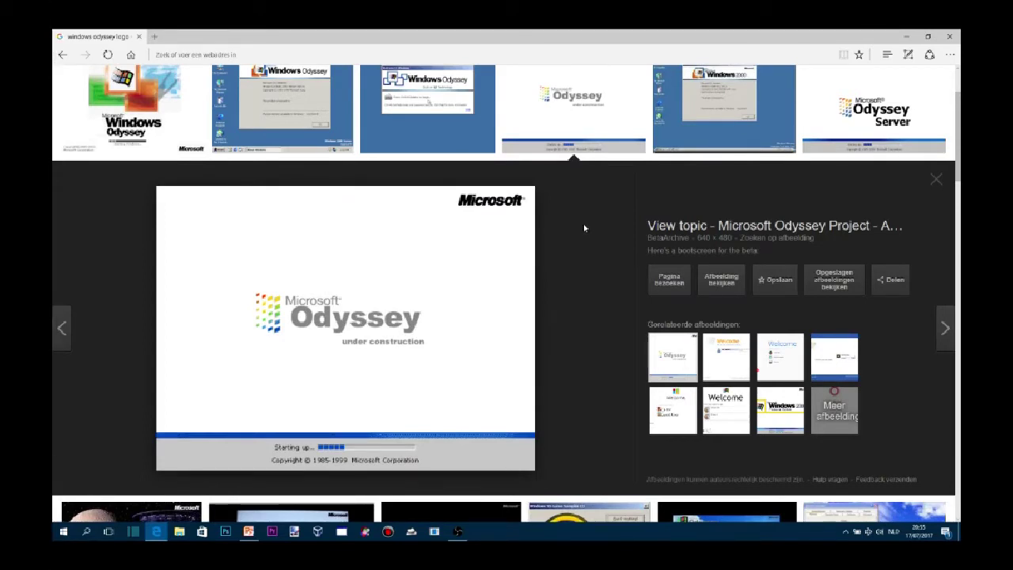
left_click(780, 410)
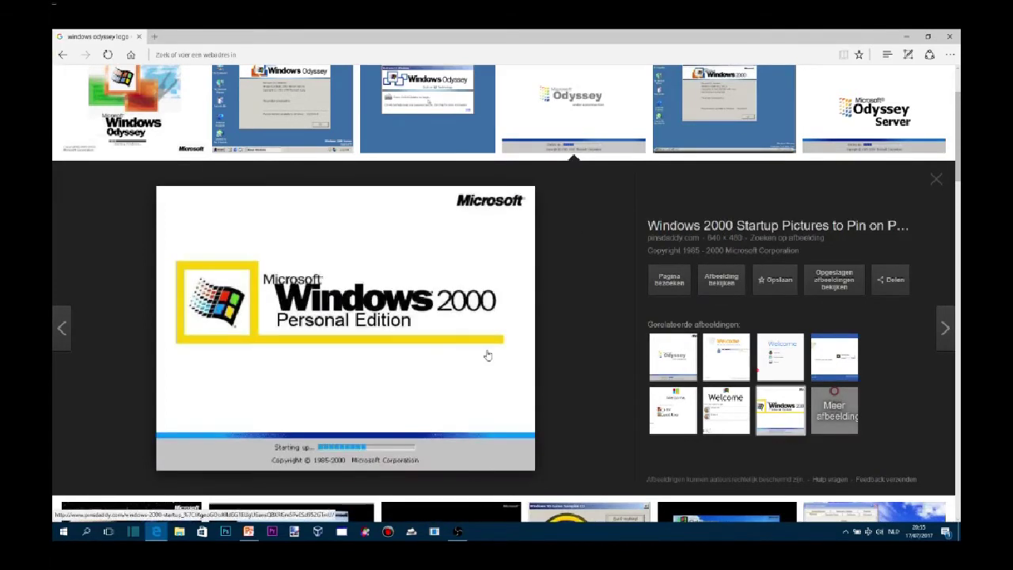
left_click(667, 362)
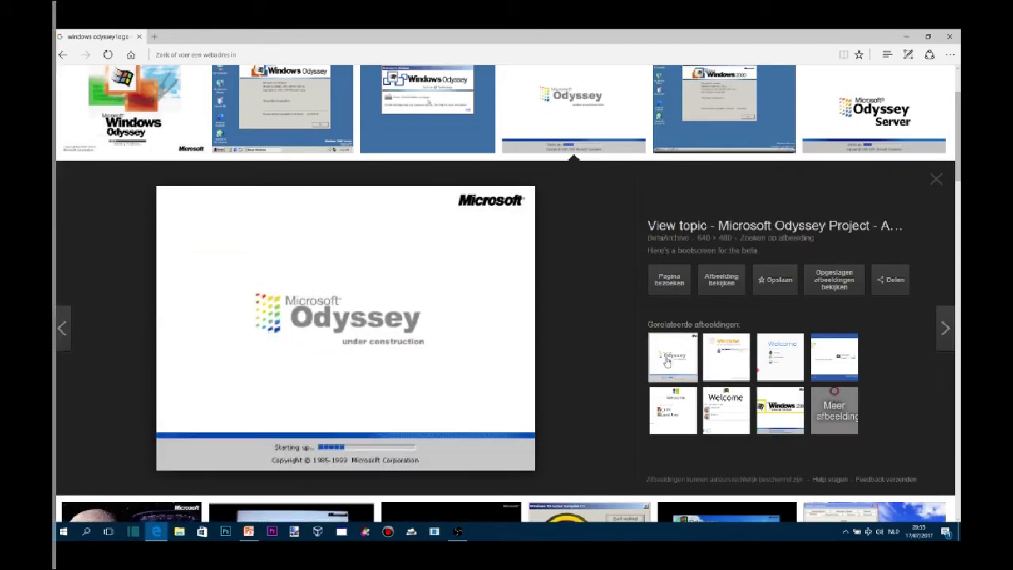
Browse the Odyssey results, then change the query to 'windows 2000 beta'.
scroll(462, 380, "down", 5)
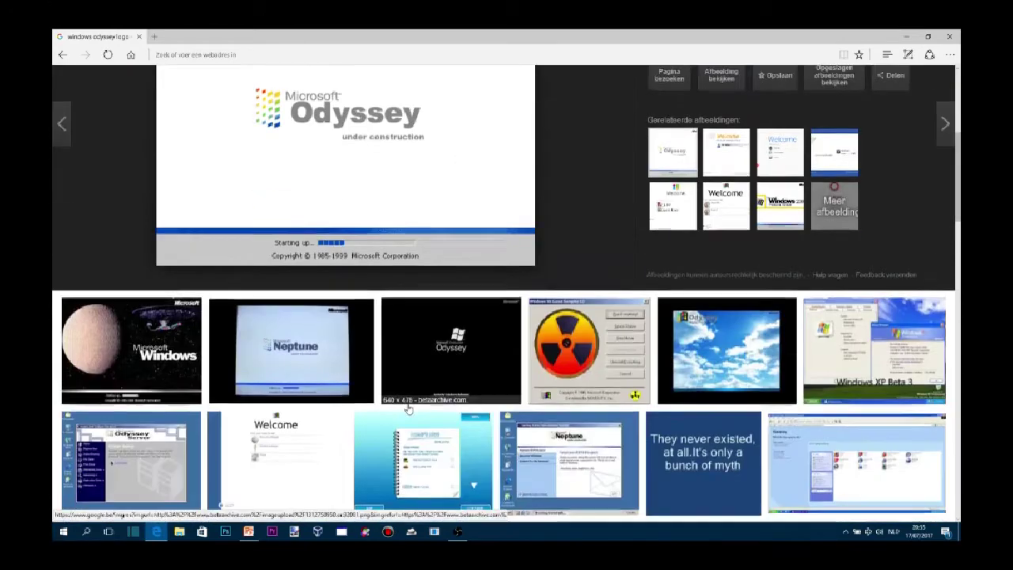
scroll(407, 407, "up", 6)
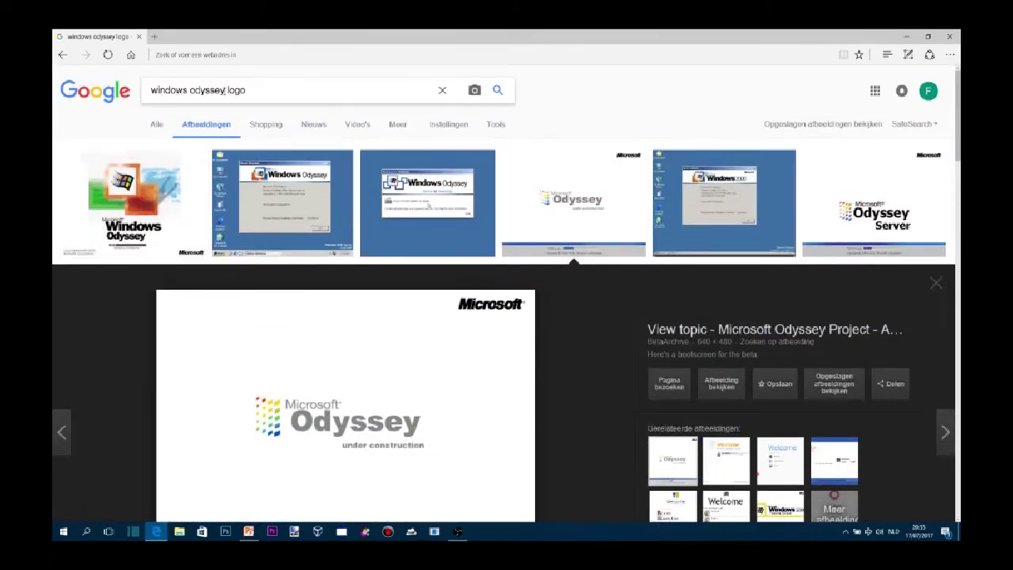
scroll(356, 201, "down", 10)
scroll(356, 202, "down", 5)
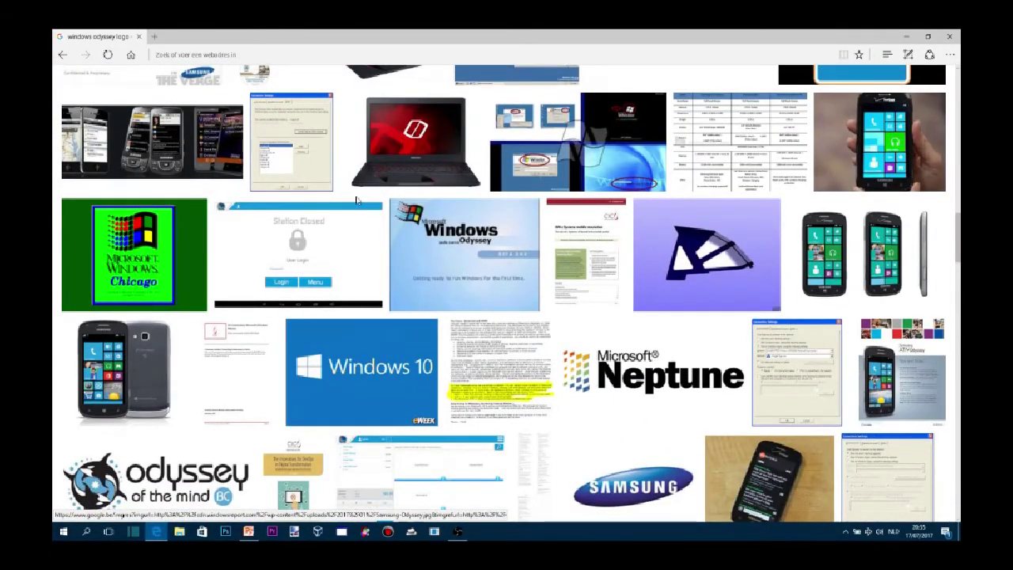
scroll(356, 198, "down", 5)
scroll(357, 198, "up", 8)
scroll(357, 198, "up", 10)
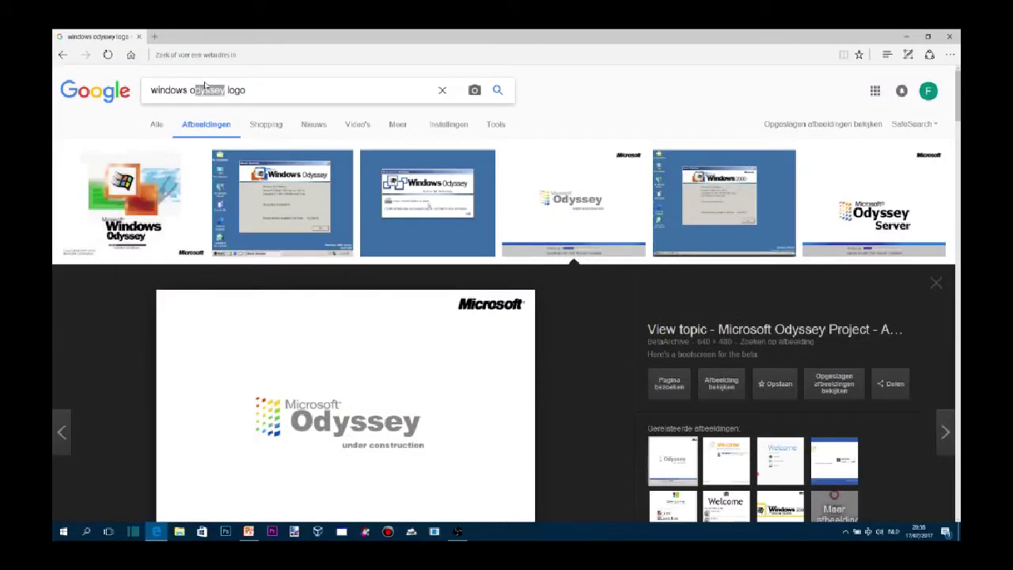
key("BackSpace")
type("2000 b")
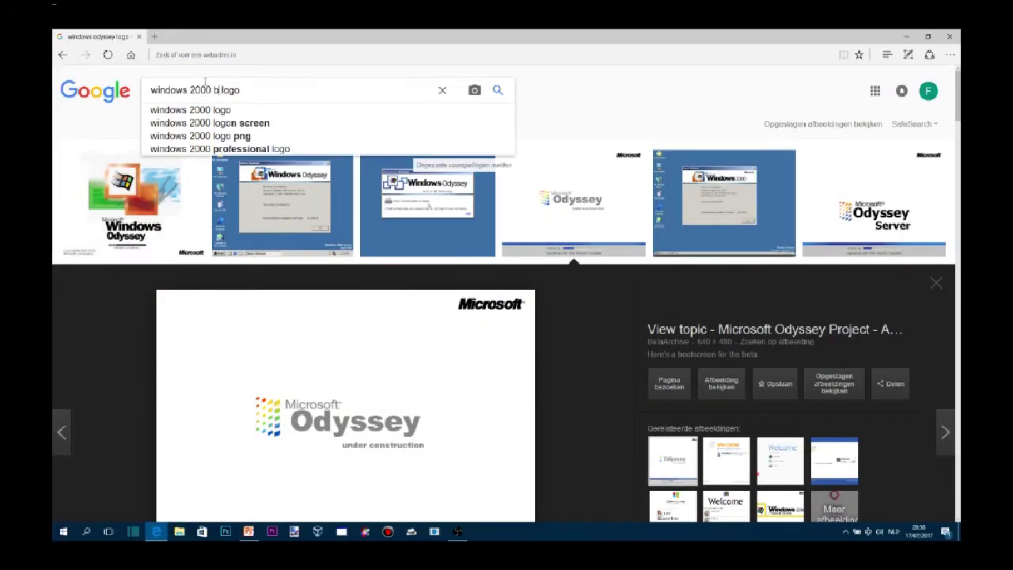
type("eta 3")
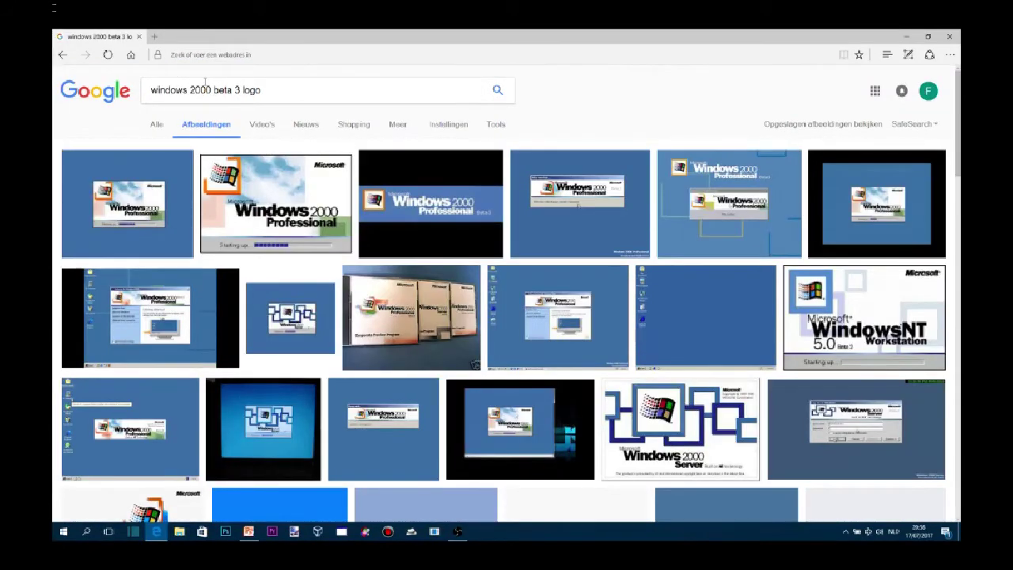
Preview the Windows 2000 Professional splash and settle on the 'Windows 2000 Final' image.
scroll(481, 277, "down", 3)
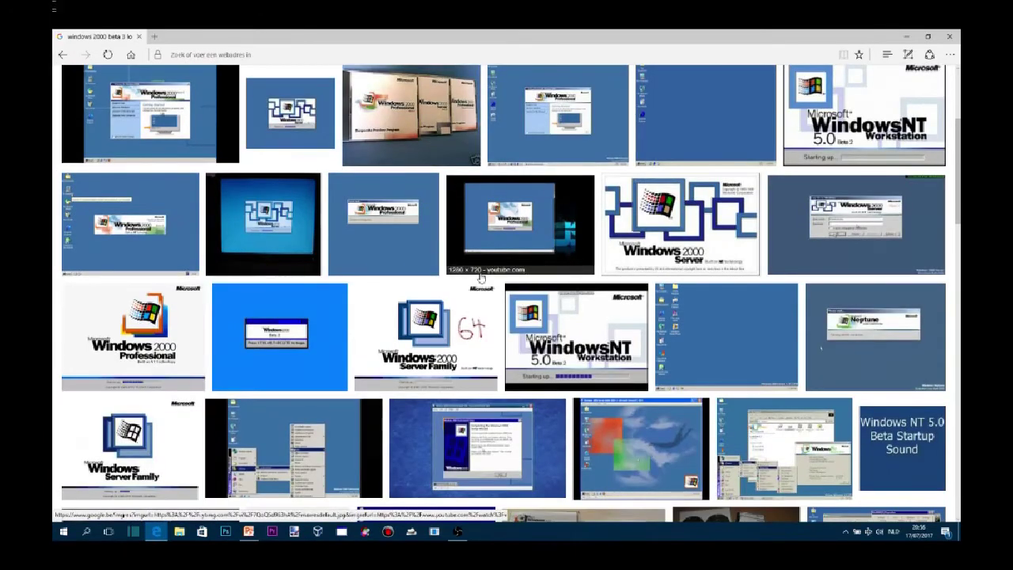
left_click(179, 334)
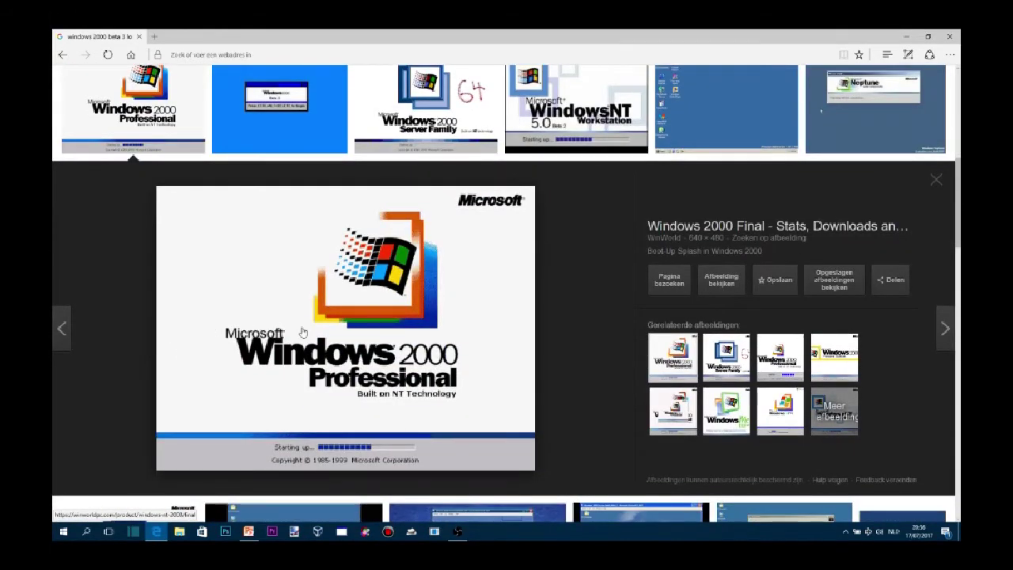
left_click(776, 360)
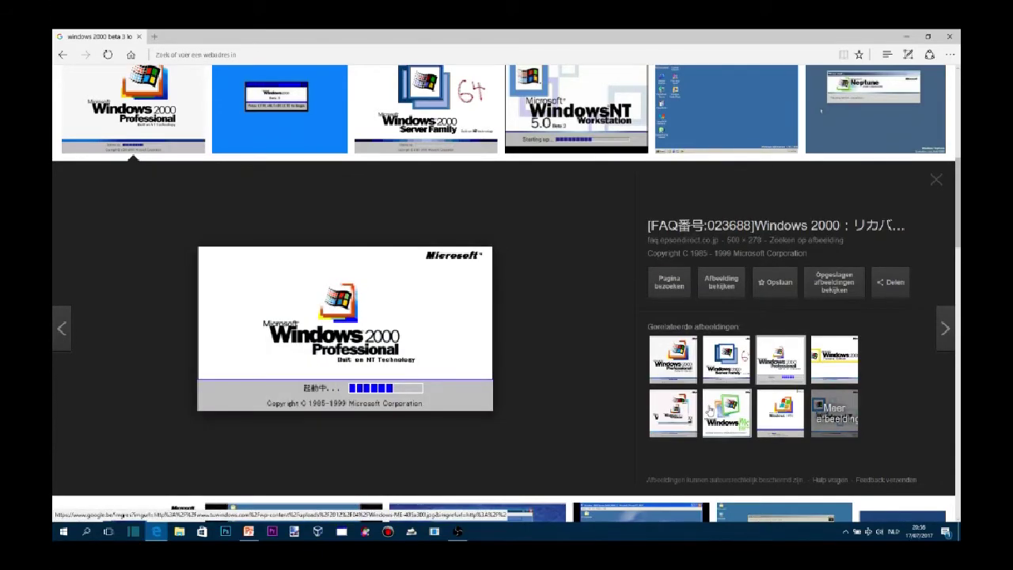
left_click(710, 409)
left_click(673, 360)
Copy the Windows 2000 splash image and return to PowerPoint.
right_click(385, 346)
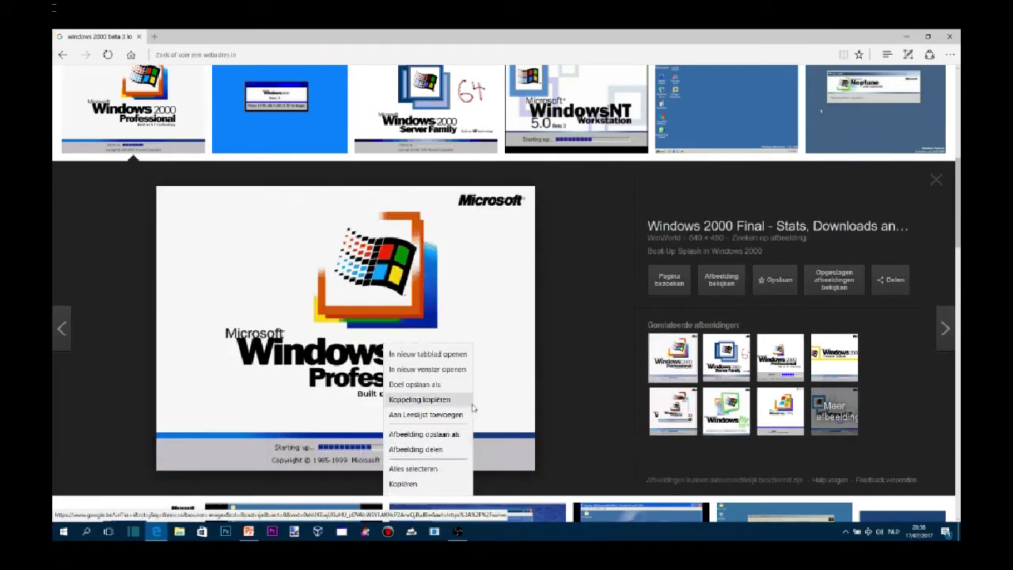
left_click(403, 481)
left_click(248, 531)
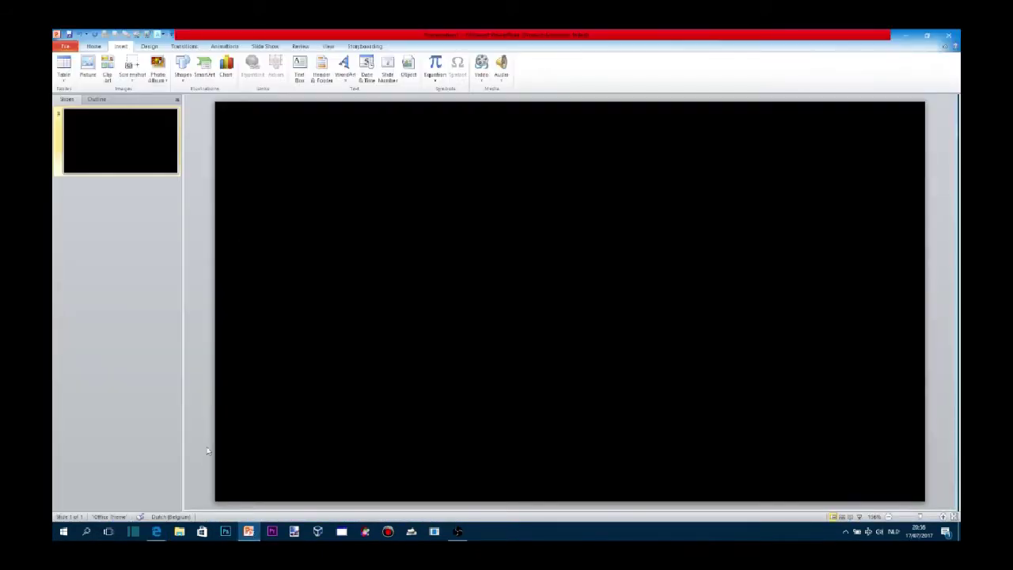
Paste the Windows 2000 splash onto the black slide, nudge it, then delete it again.
left_click(93, 45)
left_click(65, 66)
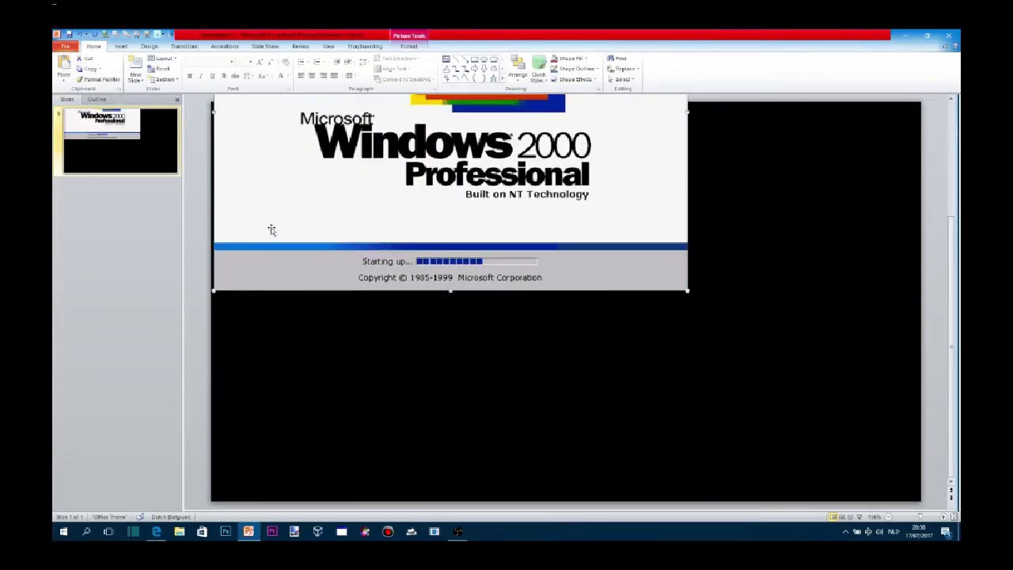
key("Down")
key("Down")
key("Down")
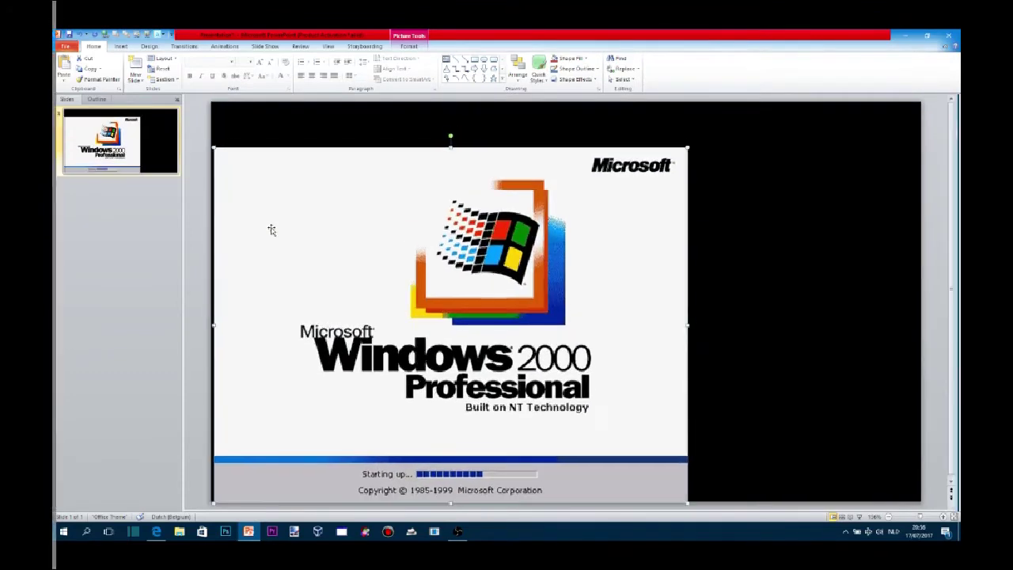
key("Right")
key("Right")
key("Right")
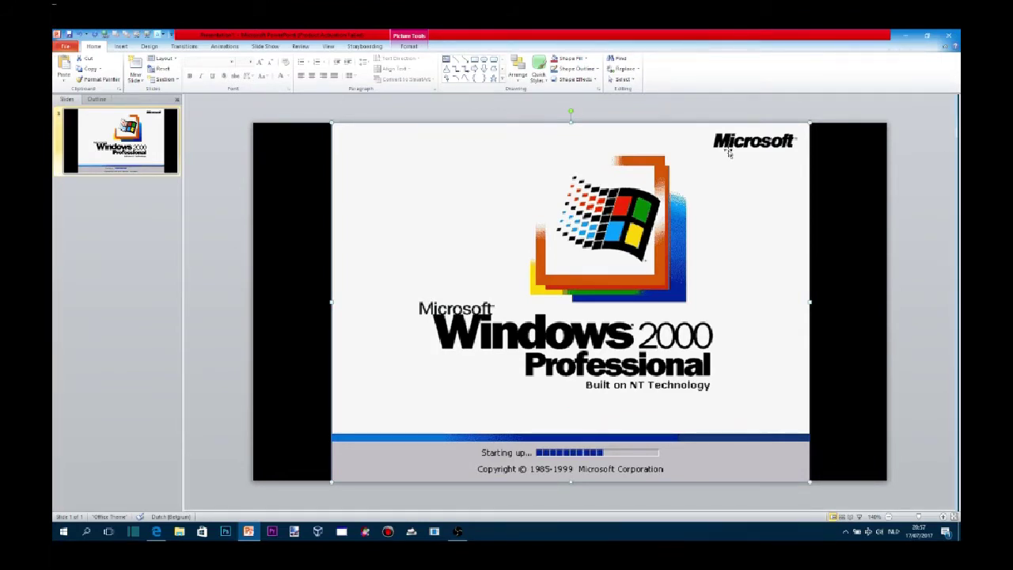
key("Delete")
left_click(231, 536)
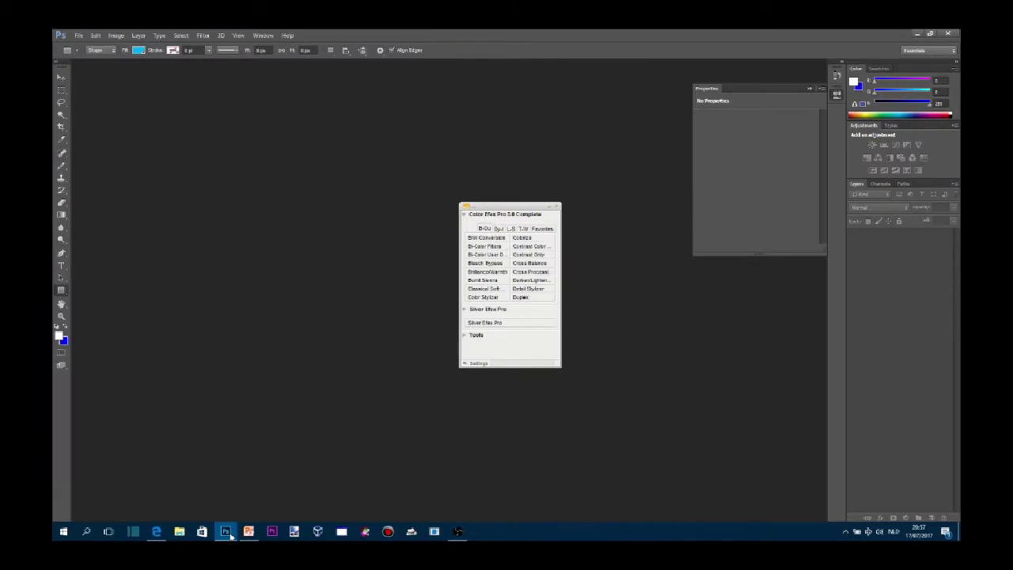
Create a new Photoshop document from a size preset.
left_click(79, 35)
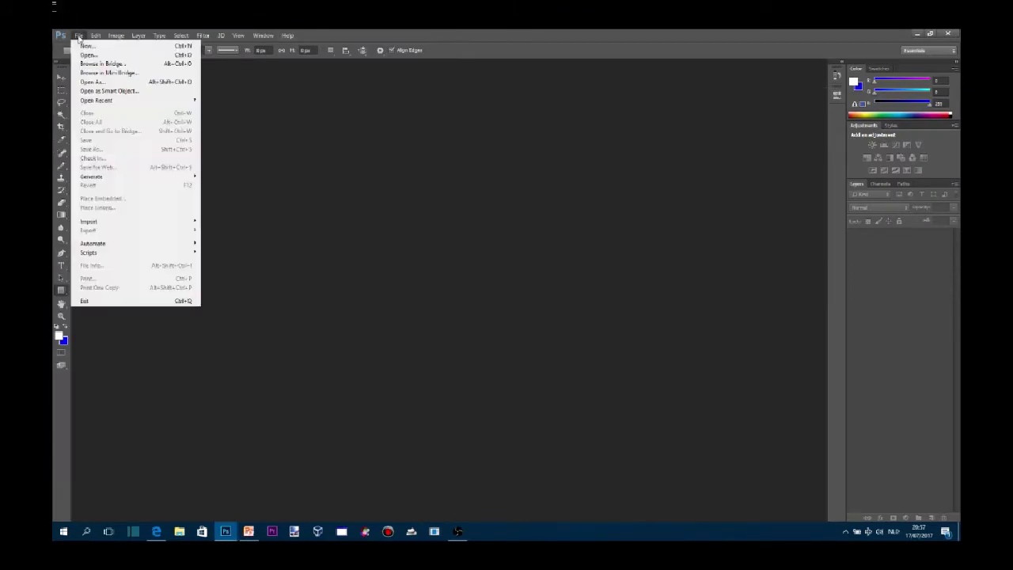
left_click(87, 46)
left_click(504, 171)
left_click(470, 217)
left_click(603, 157)
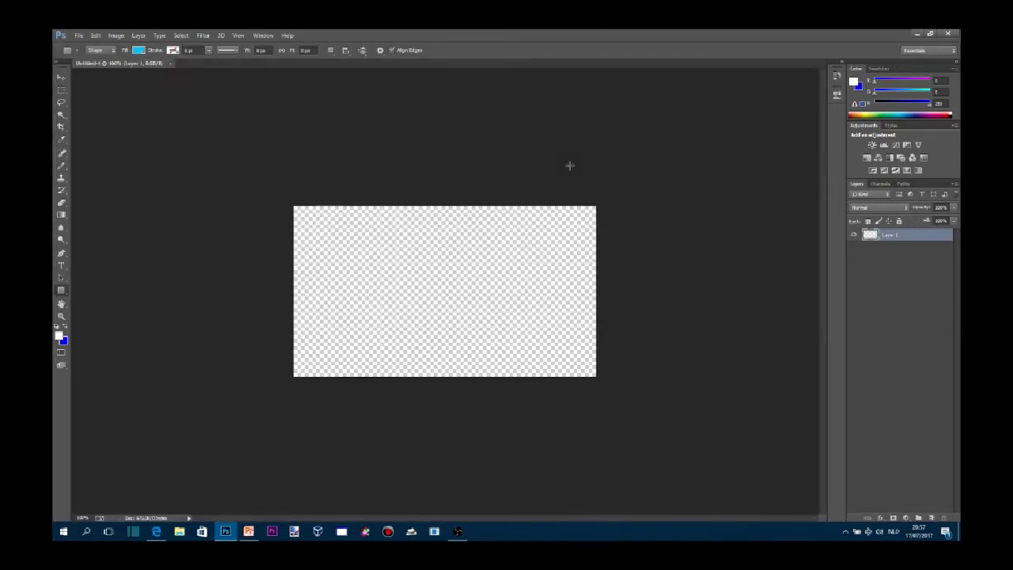
Create a 640×480 transparent clipboard-sized document and paste the Windows 2000 splash into it.
left_click(156, 531)
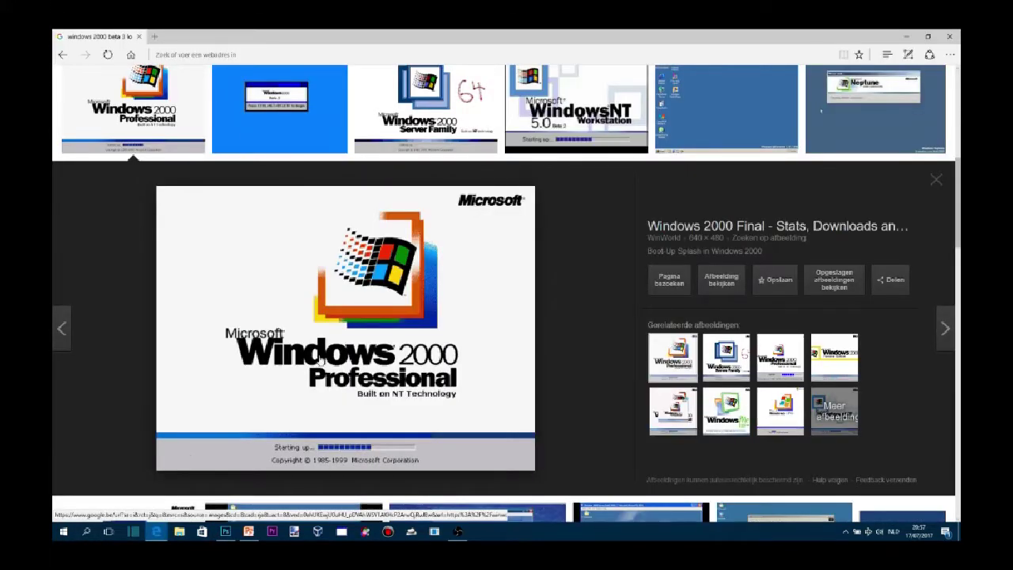
left_click(226, 531)
left_click(78, 36)
left_click(91, 40)
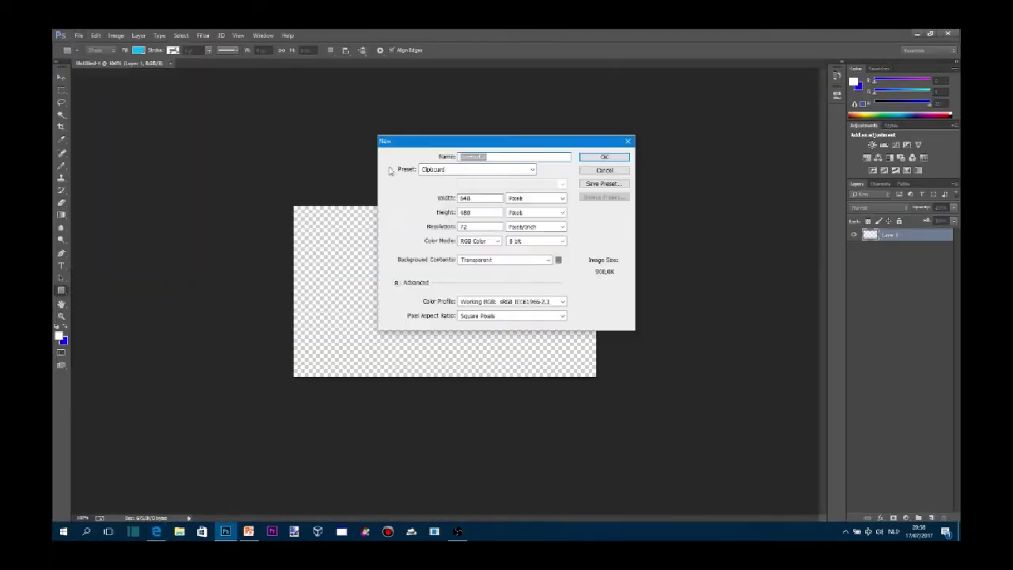
left_click(598, 157)
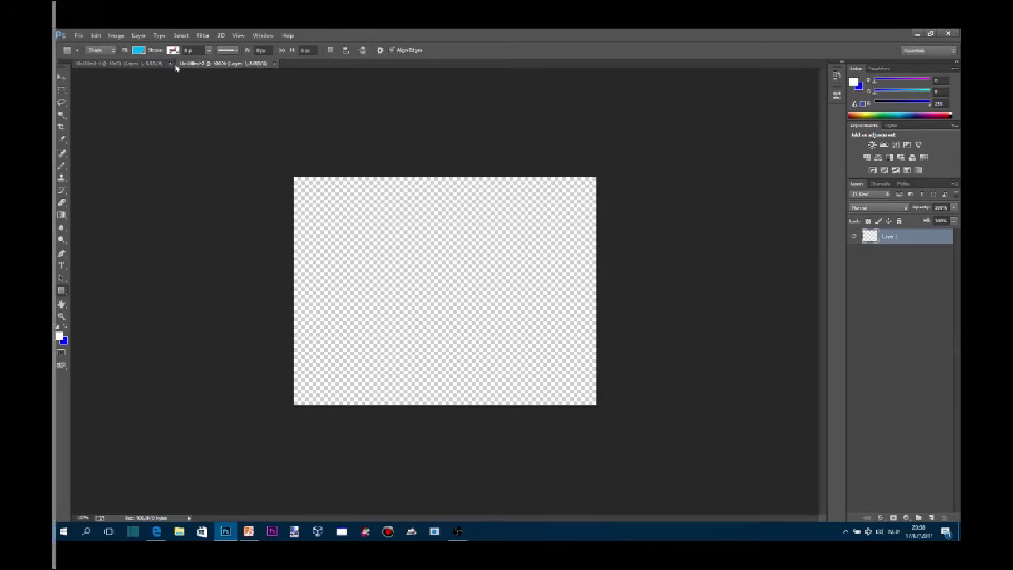
left_click(94, 34)
left_click(105, 119)
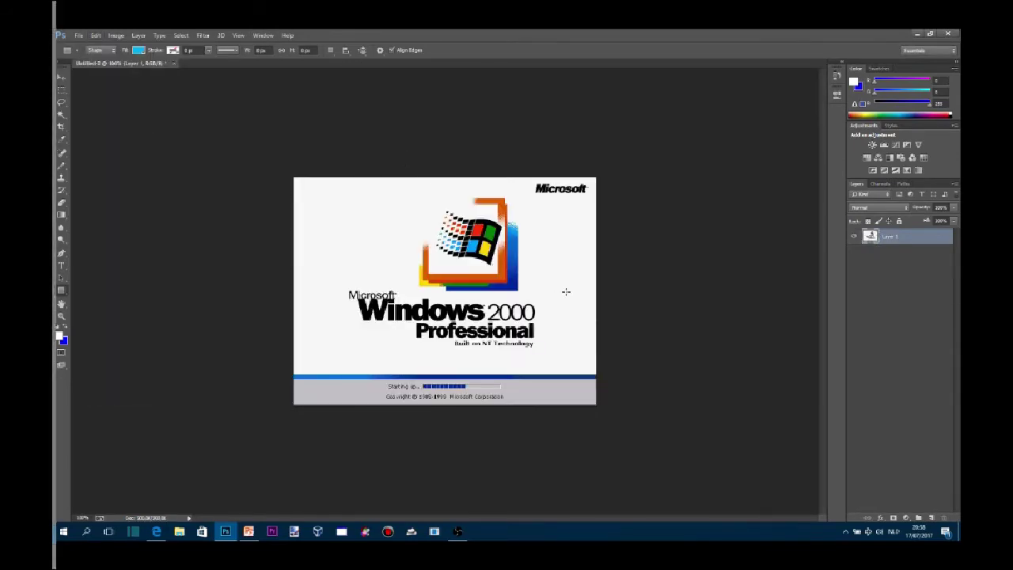
key("ctrl+plus")
Zoom in to pixel level on the splash's copyright year digits.
key("ctrl+plus")
key("ctrl+plus")
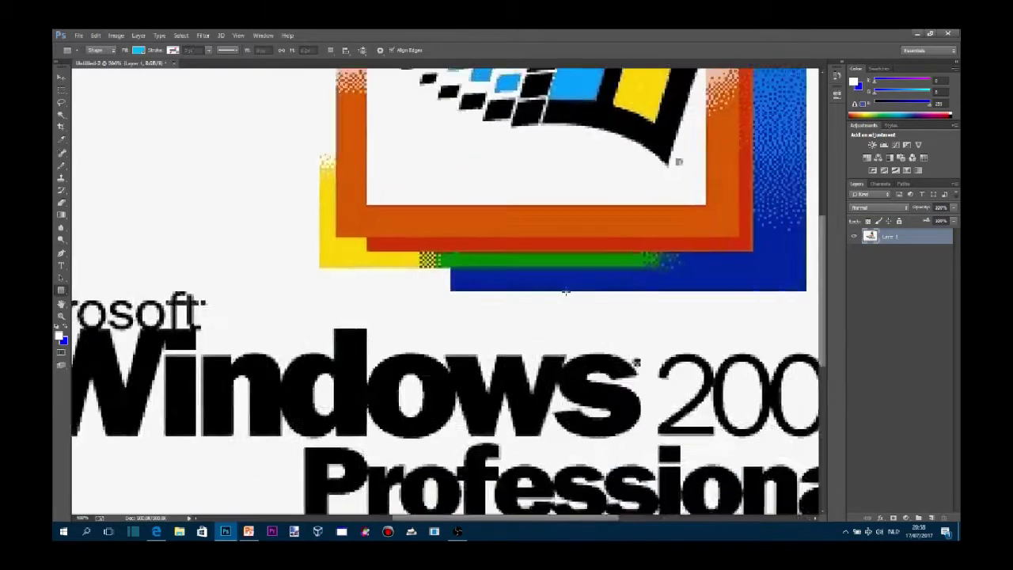
key("ctrl+plus")
scroll(568, 300, "down", 5)
scroll(568, 299, "down", 1)
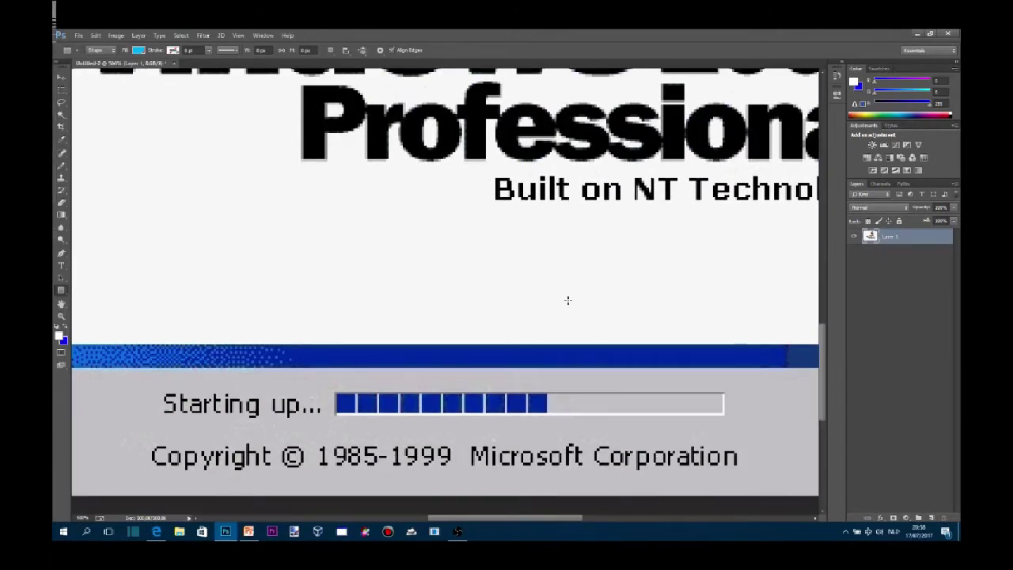
key("ctrl+plus")
key("ctrl+plus")
key("ctrl+plus")
key("ctrl+plus")
scroll(563, 298, "down", 3)
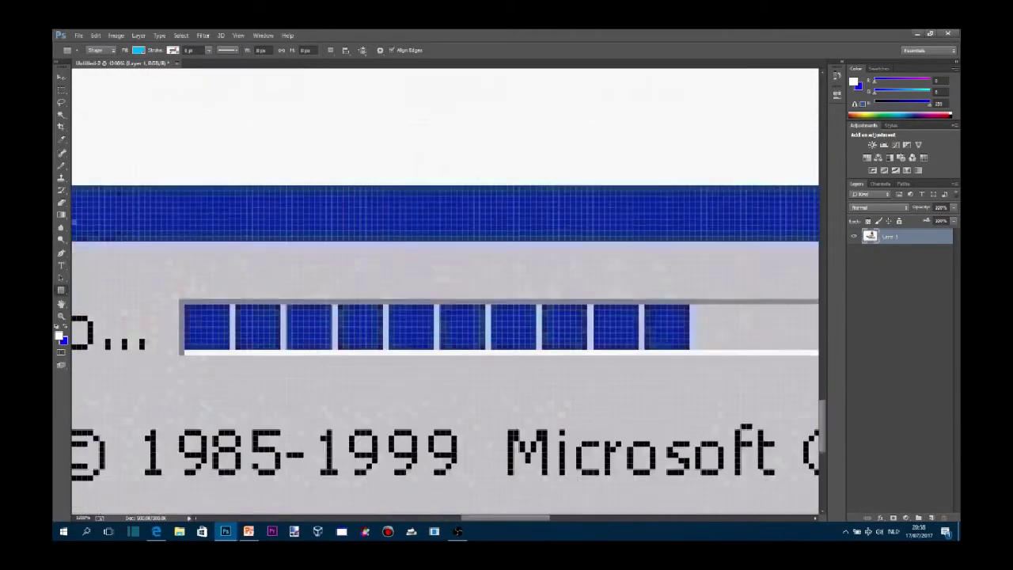
scroll(563, 298, "down", 1)
key("ctrl+plus")
key("ctrl+plus")
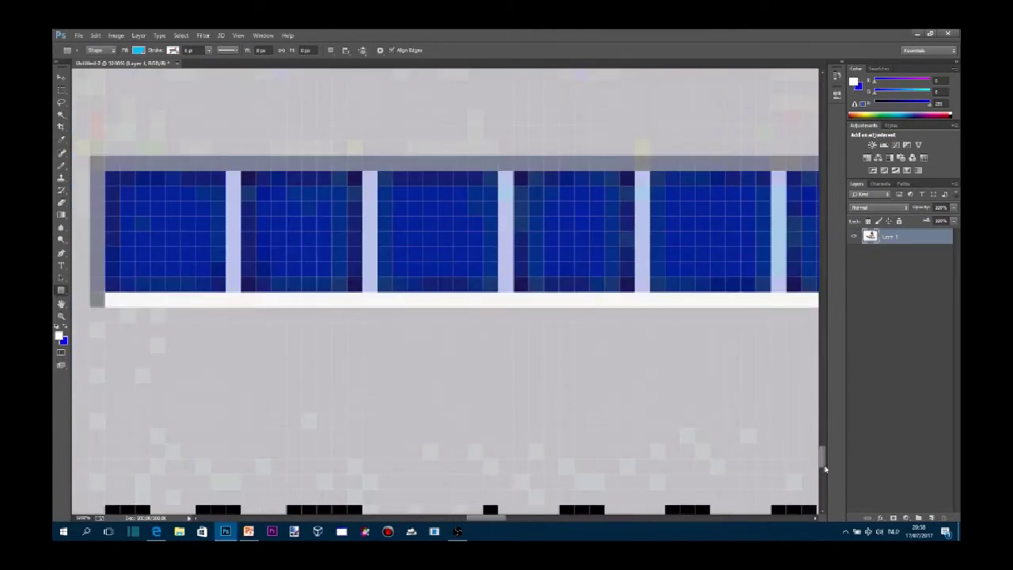
key("ctrl+plus")
scroll(822, 475, "right", 1)
scroll(822, 475, "right", 3)
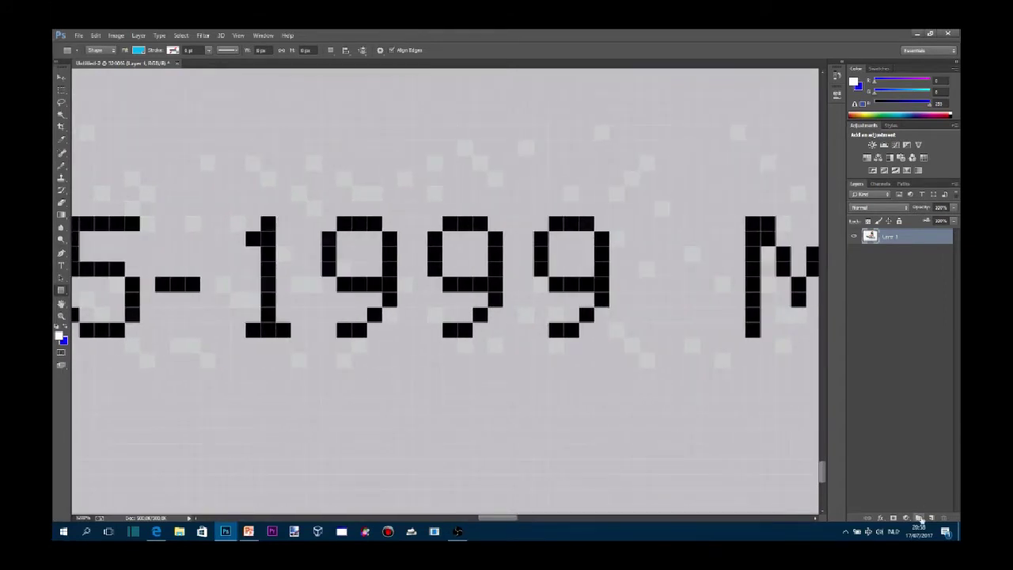
Add a new empty layer and pencil a black '2' over the year's 1.
left_click(931, 518)
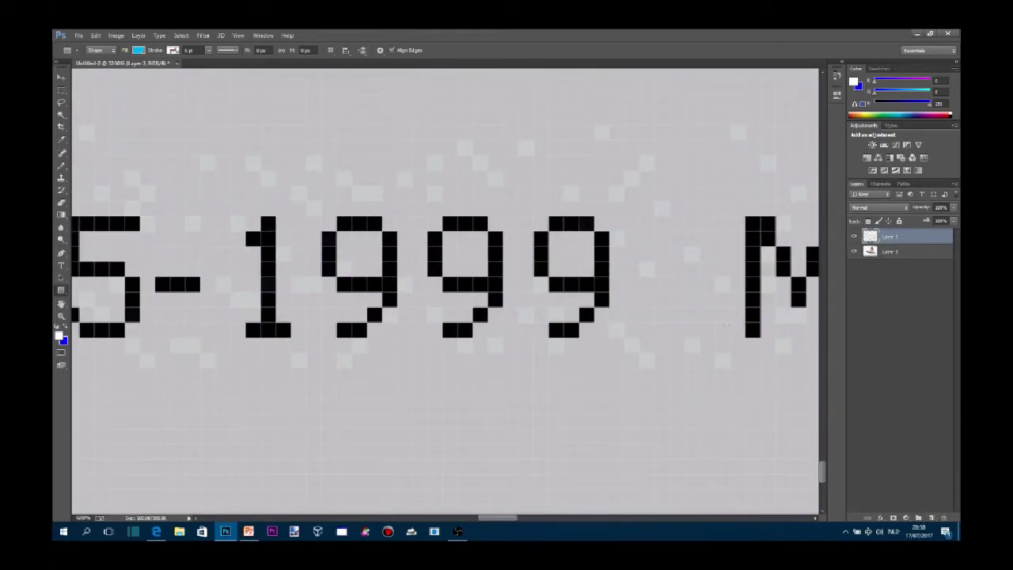
left_click(61, 165)
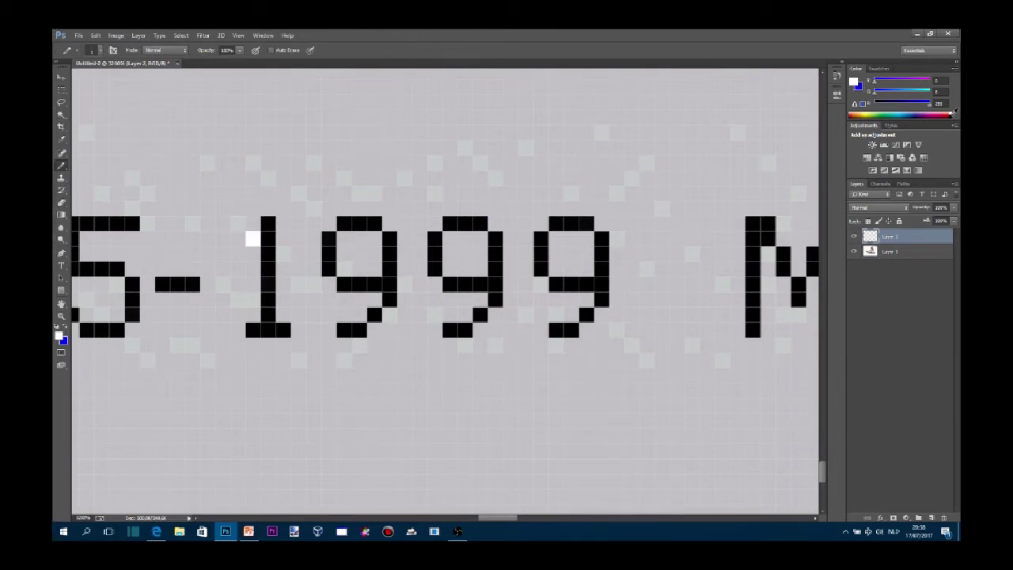
key("x")
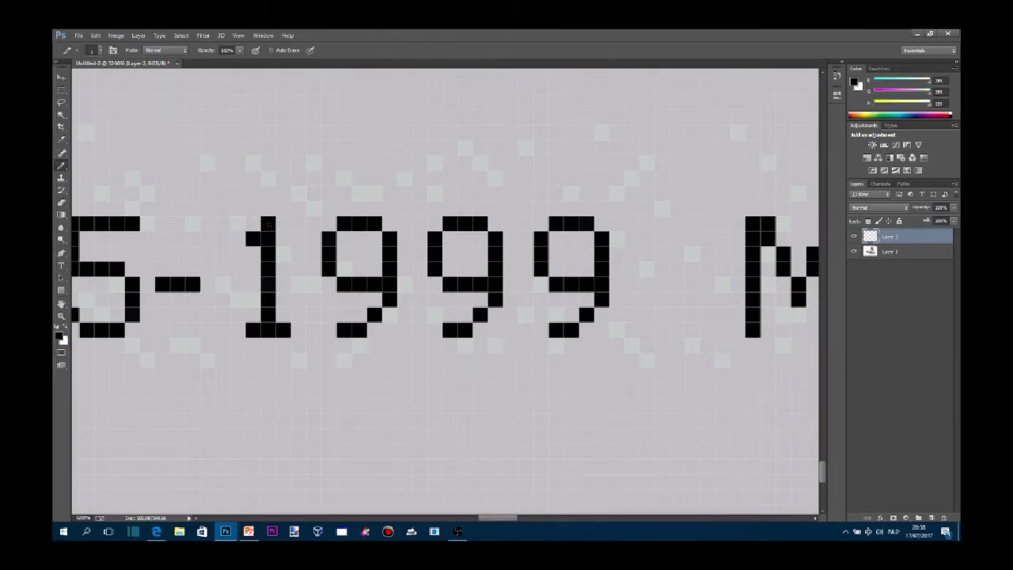
left_click_drag(246, 283, 235, 316)
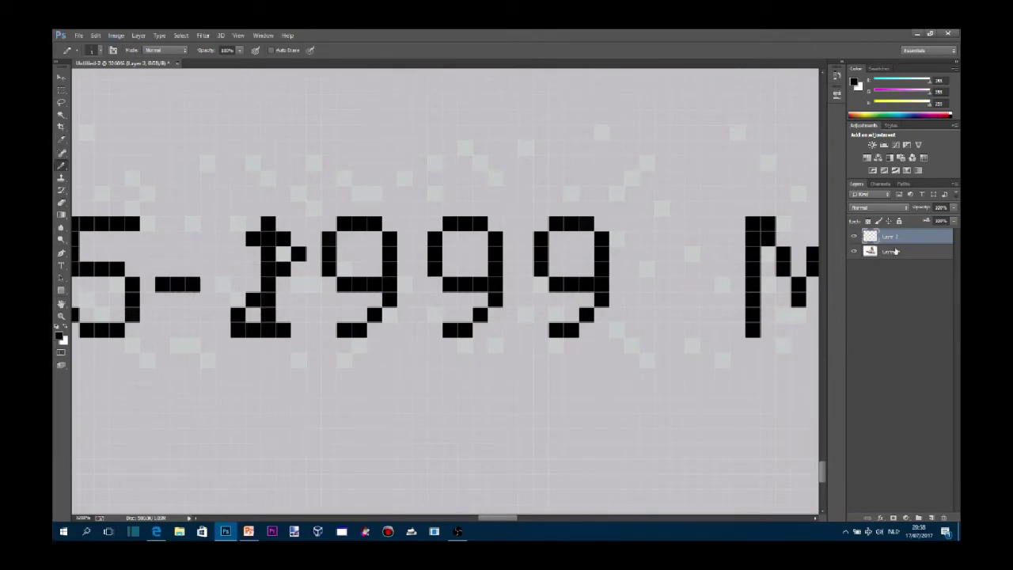
Check the drawn 2 with the splash layer hidden, fill missing pixels, then clear the strokes.
left_click(895, 252)
left_click(854, 251)
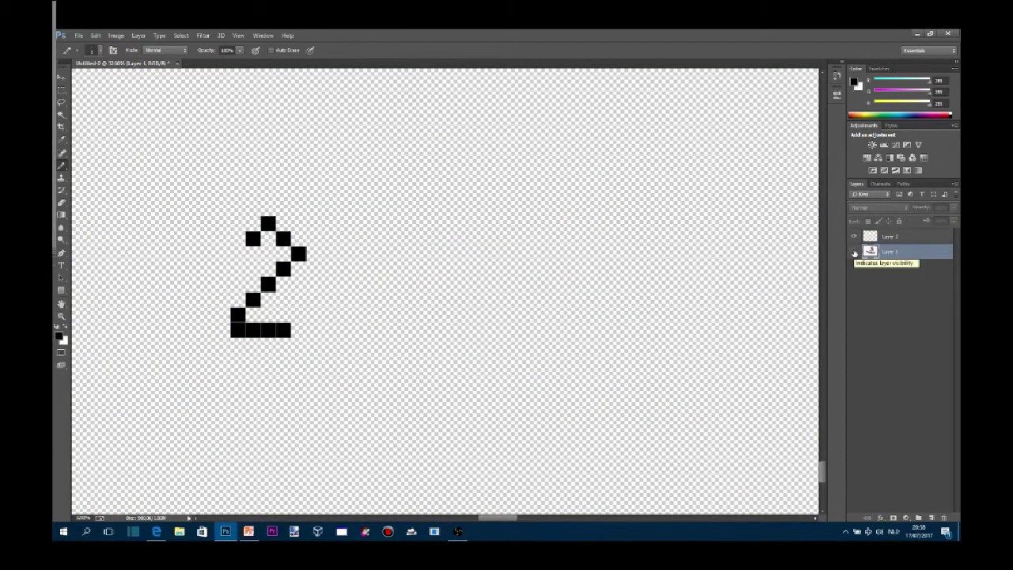
left_click(903, 236)
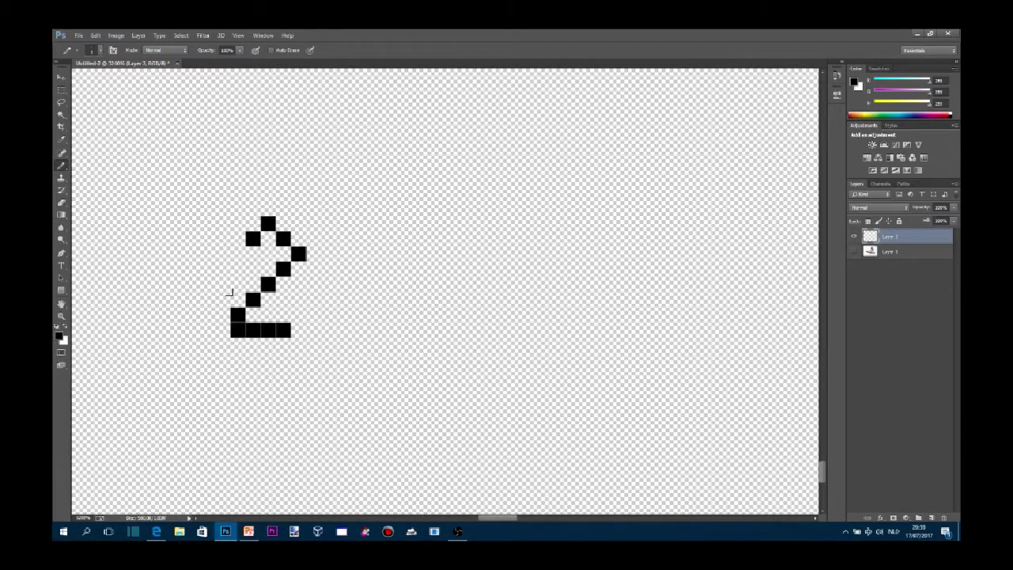
left_click_drag(255, 255, 267, 269)
left_click(268, 238)
left_click(855, 251)
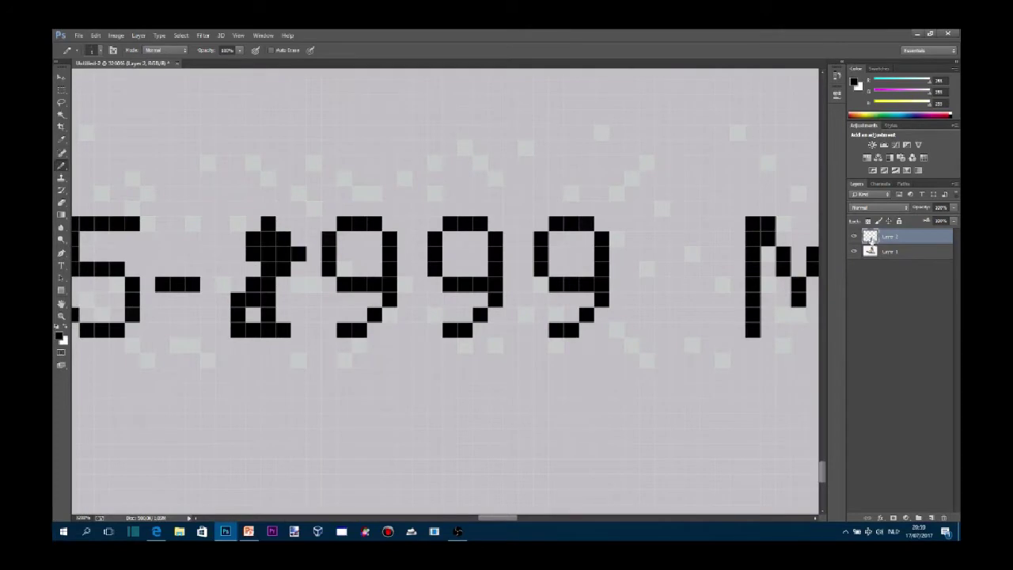
key("ctrl+alt+z")
key("ctrl+alt+z")
key("ctrl+alt+z")
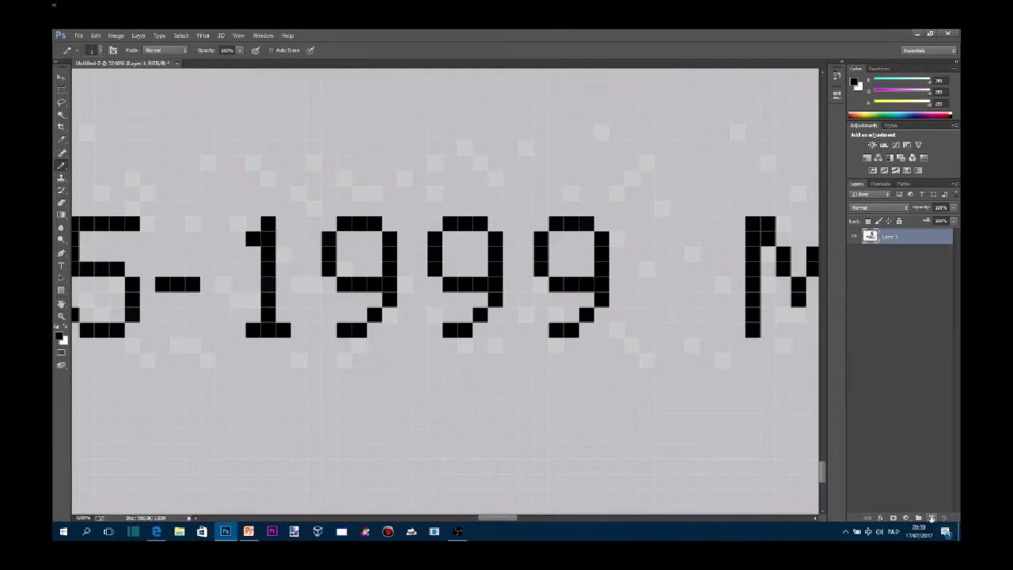
Open 'Windows 64.jpg' from the Bureaublad > WNPV folder.
left_click(78, 36)
left_click(95, 59)
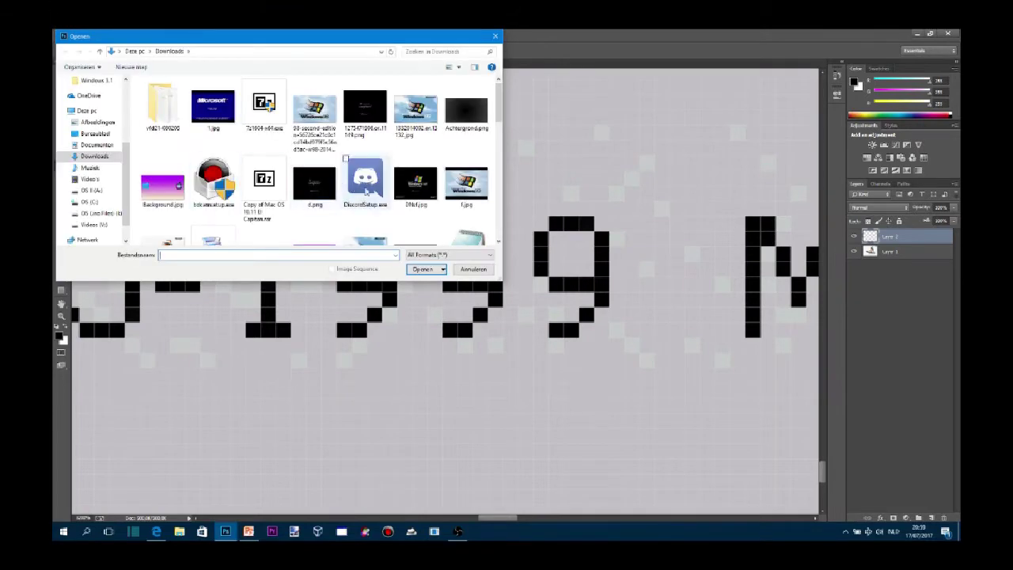
scroll(363, 185, "down", 1)
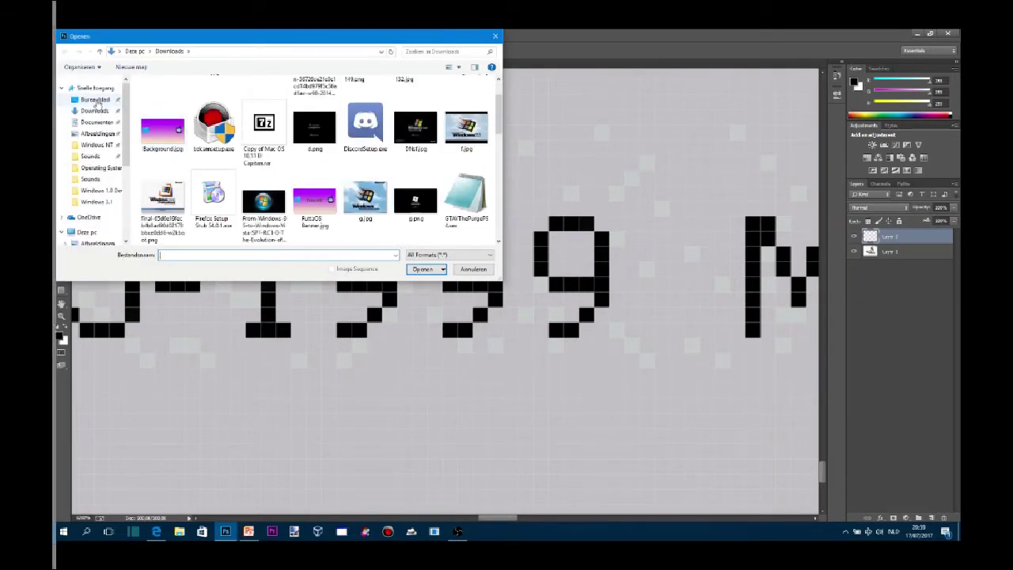
left_click(95, 98)
double_click(166, 175)
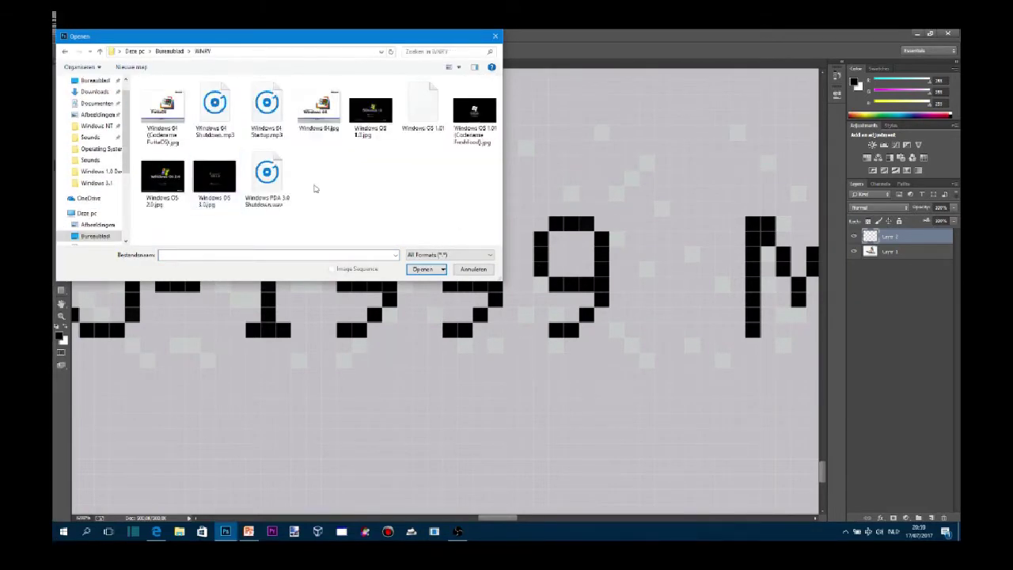
left_click(319, 107)
left_click(422, 269)
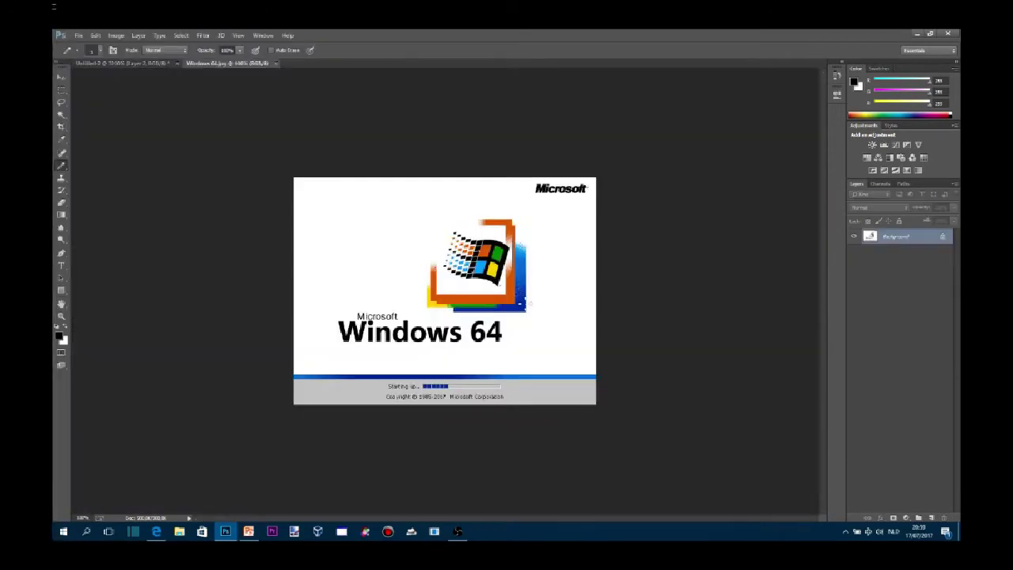
Zoom in on the copyright text and add a new empty layer above the image.
scroll(528, 304, "up", 2)
scroll(509, 323, "down", 2)
scroll(488, 358, "up", 2)
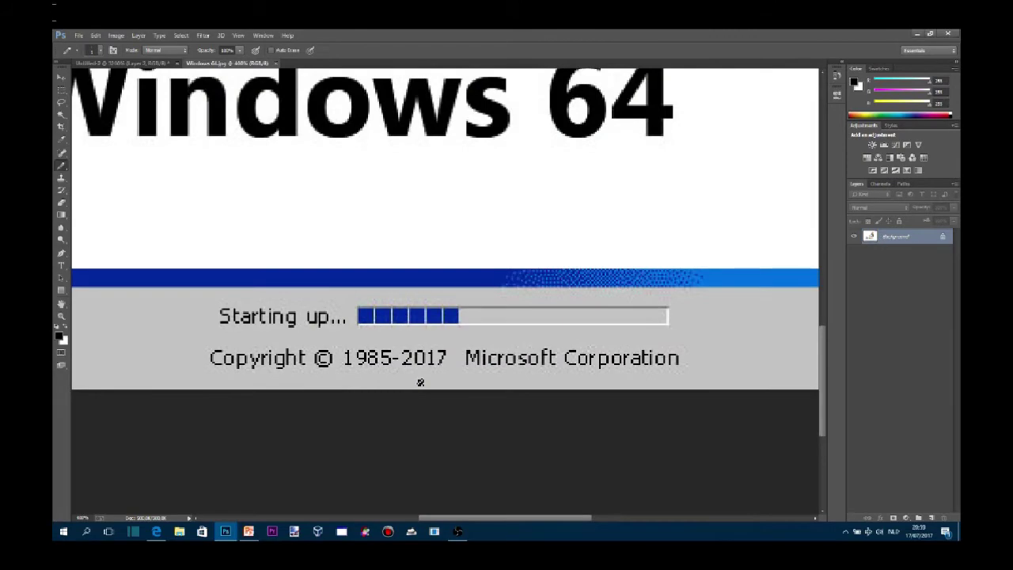
scroll(418, 380, "up", 2)
scroll(402, 362, "up", 3)
scroll(509, 368, "up", 2)
scroll(509, 368, "down", 5)
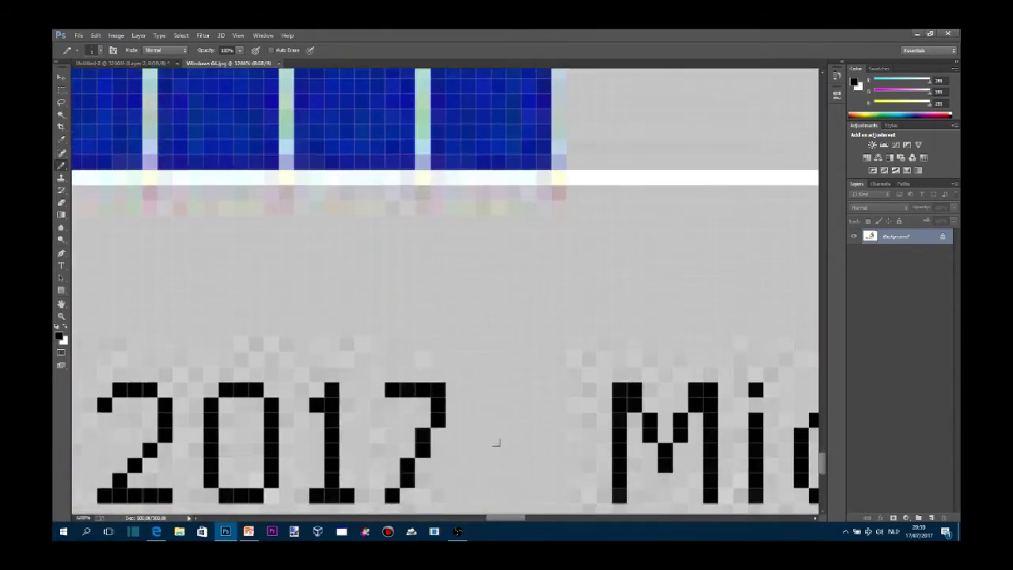
scroll(554, 480, "down", 2)
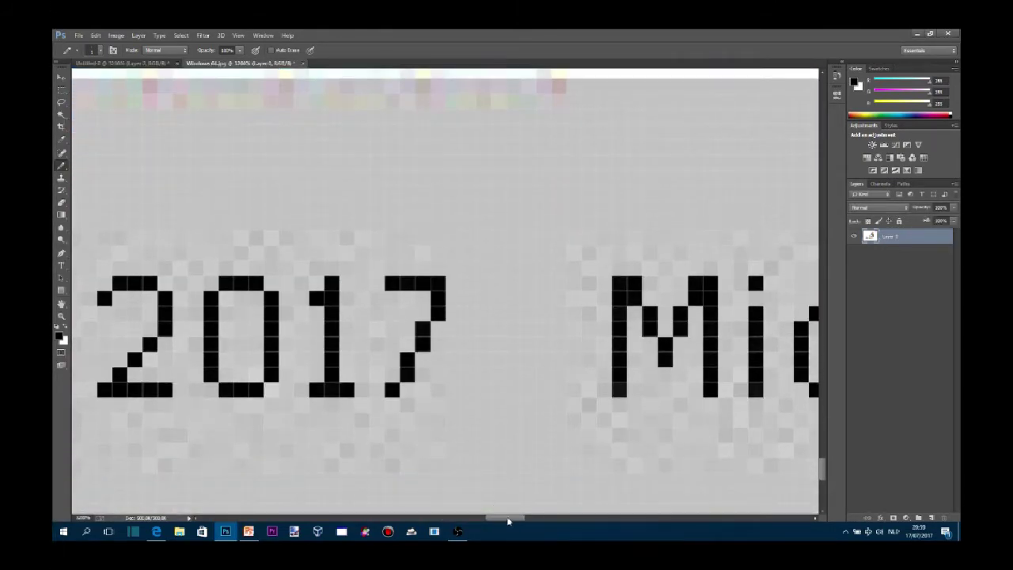
left_click_drag(509, 521, 477, 521)
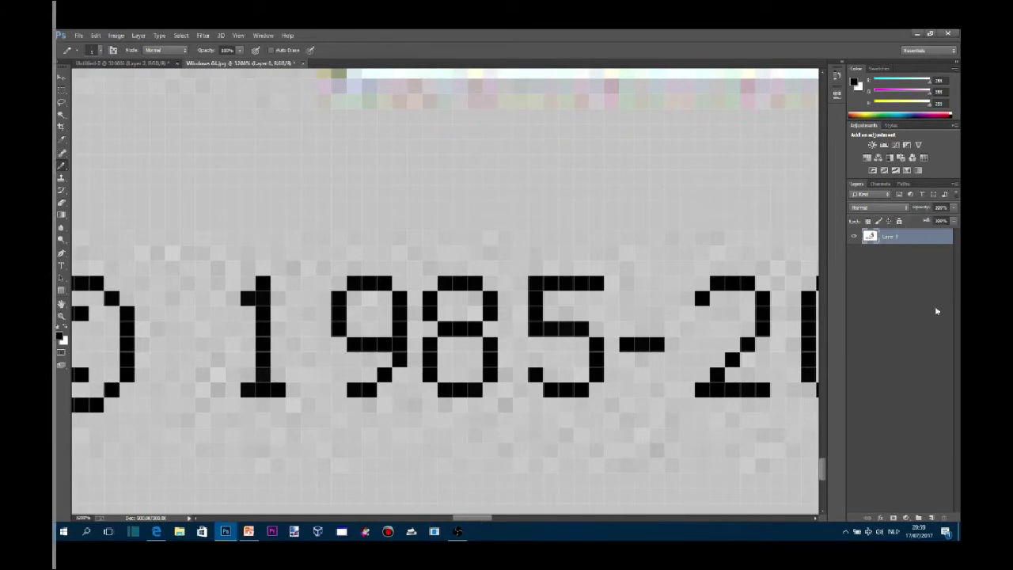
left_click(931, 518)
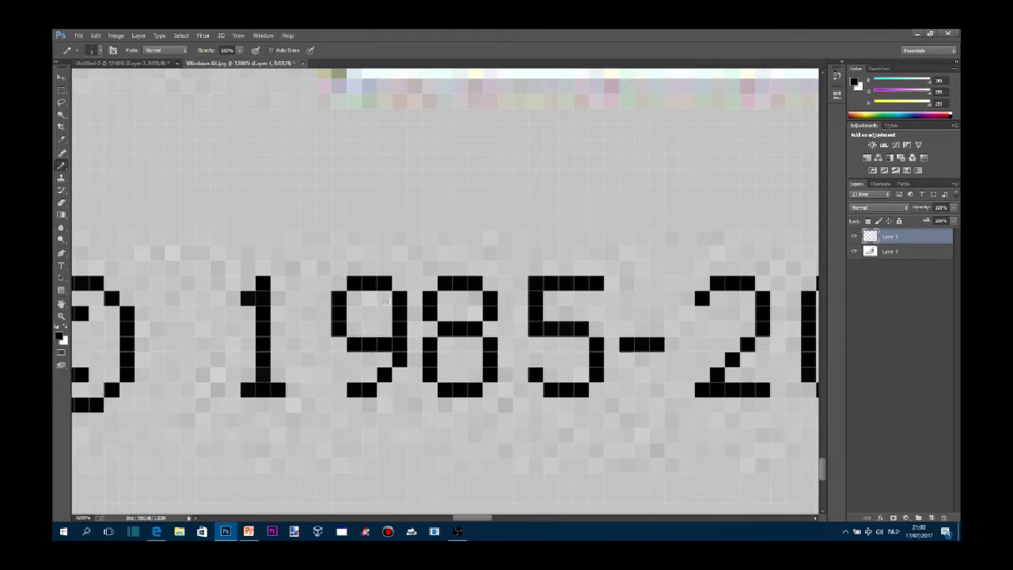
Sample the light grey background and paint it over the 9 in 1985.
left_click(854, 251)
left_click(854, 251)
left_click(62, 140)
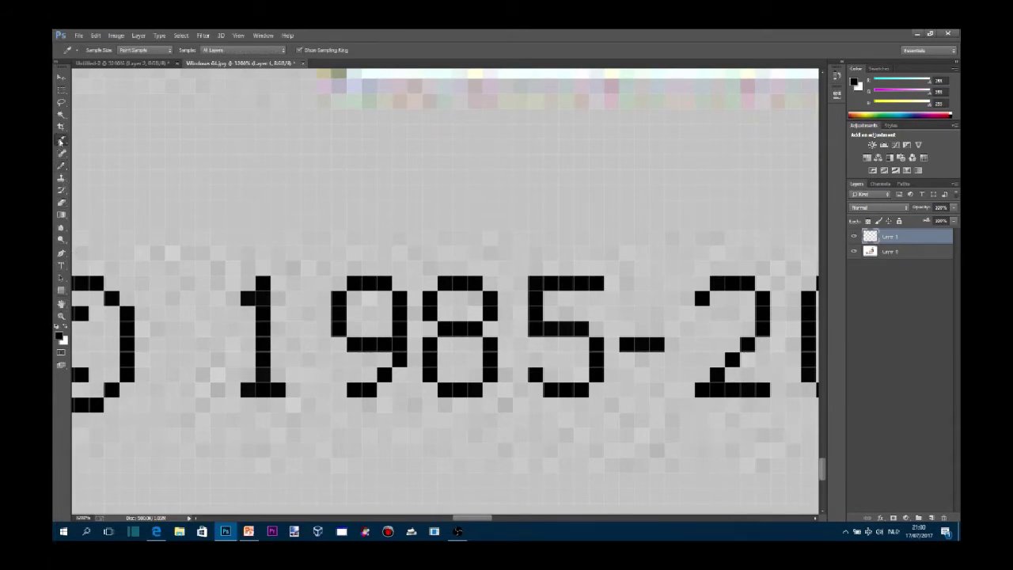
left_click(301, 198)
key("b")
left_click_drag(329, 287, 393, 421)
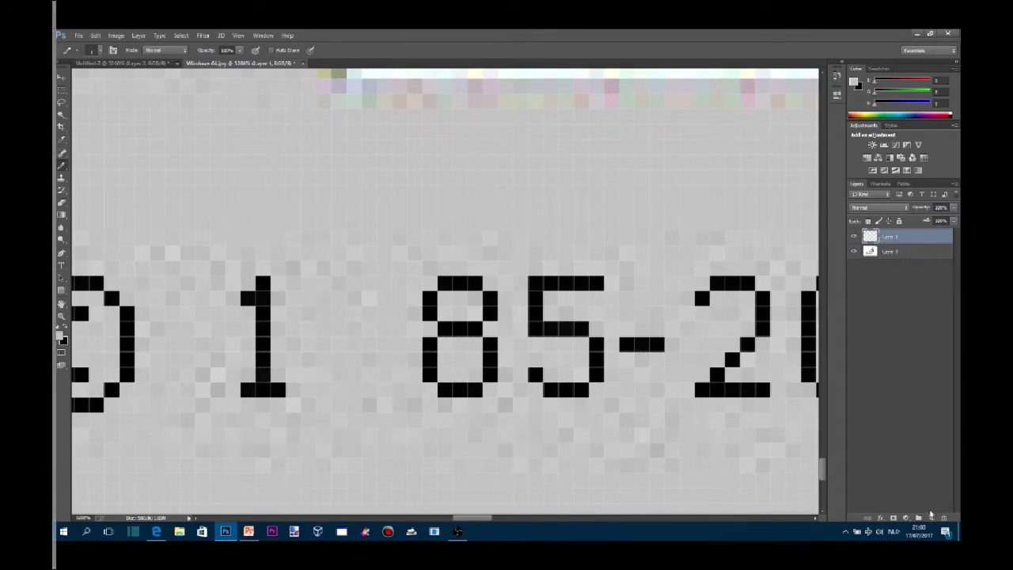
Trace a black 9 in pixels on the new layer and check its alignment.
left_click(883, 251)
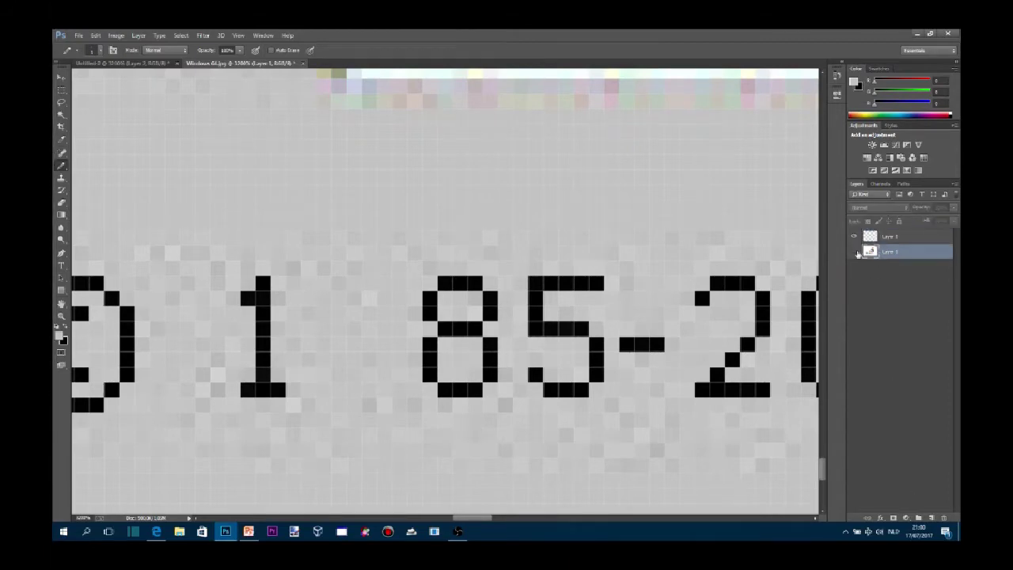
left_click(853, 252)
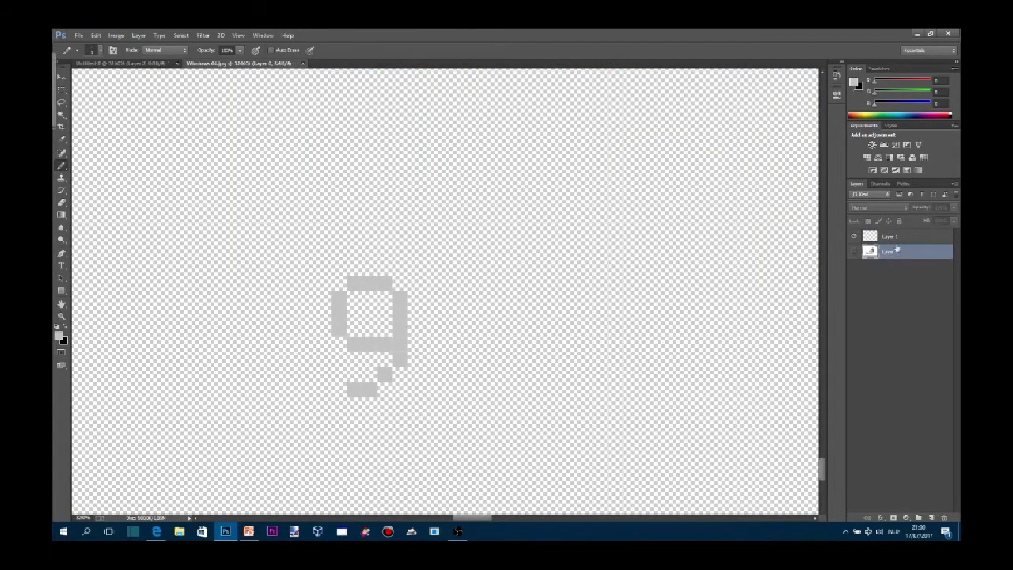
left_click(871, 237)
left_click(854, 237)
left_click(855, 236)
left_click(66, 331)
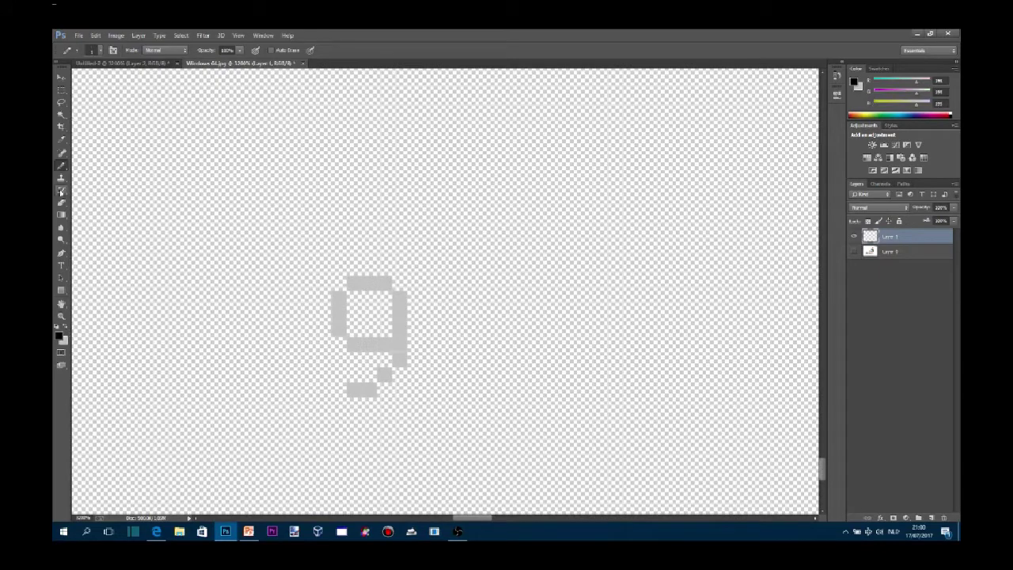
mouse_move(339, 333)
left_mouse_down()
mouse_move(339, 294)
mouse_move(384, 283)
mouse_move(400, 333)
mouse_move(365, 354)
mouse_move(366, 390)
mouse_move(350, 390)
left_mouse_up()
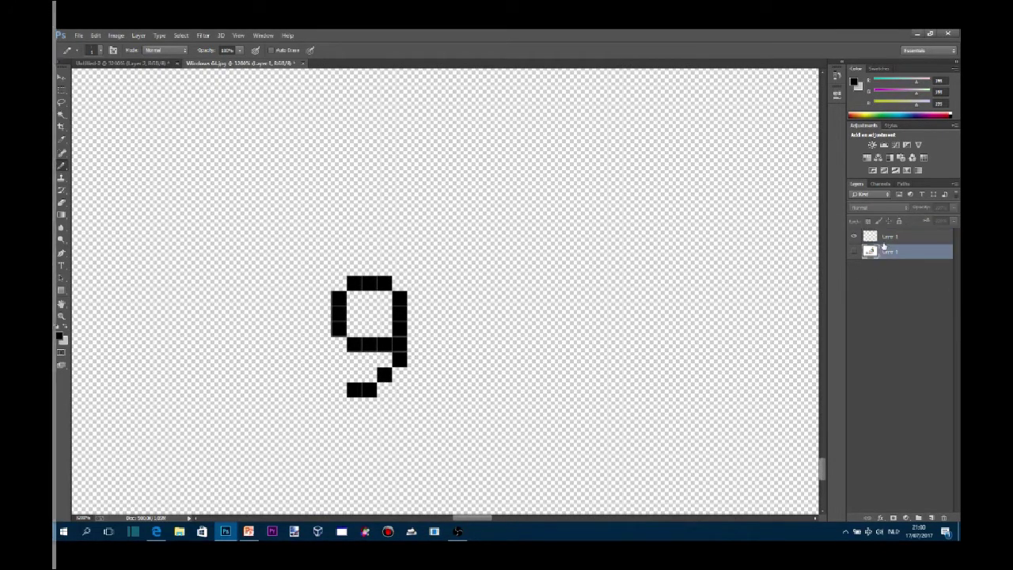
left_click(855, 251)
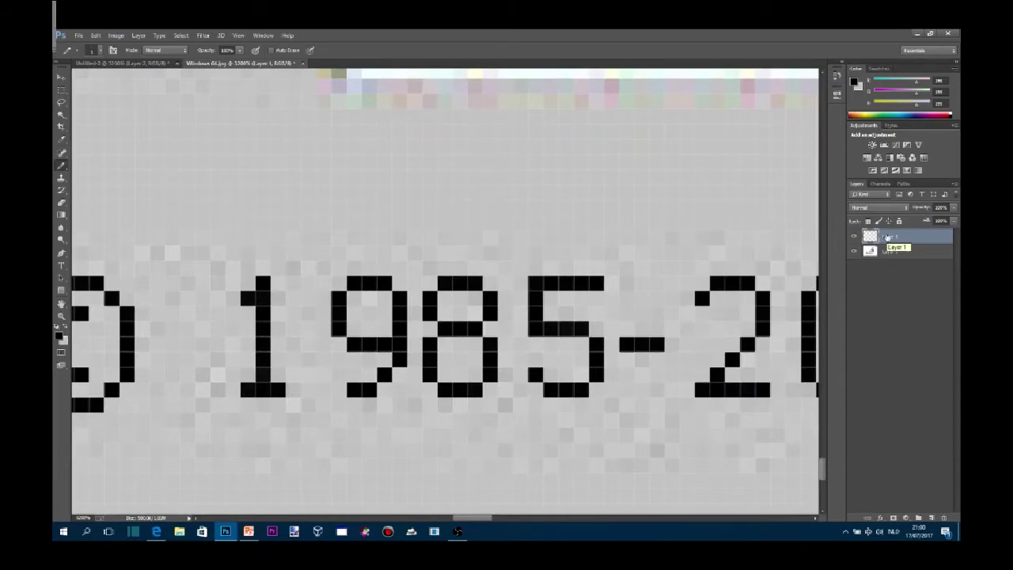
key("v")
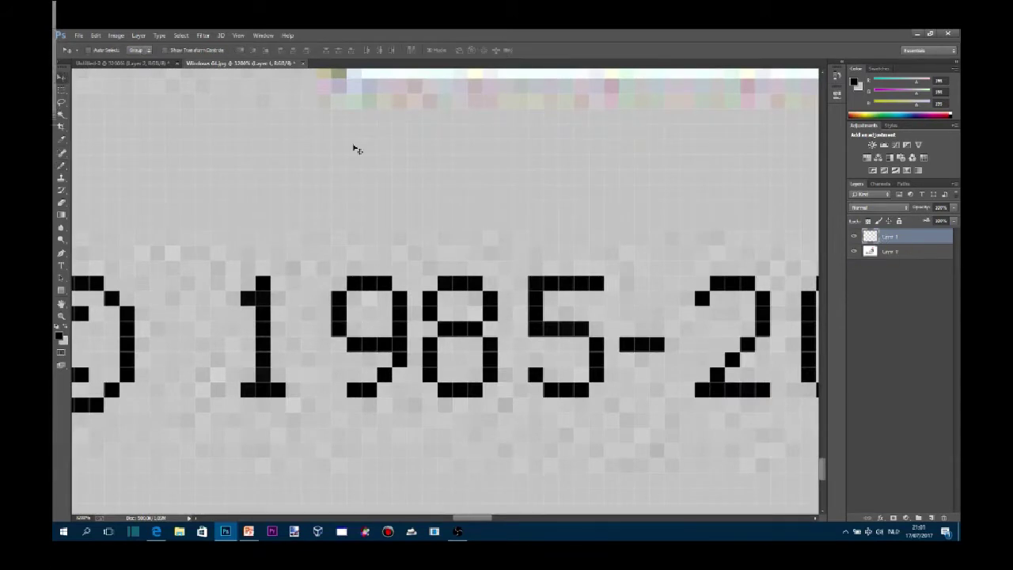
key("Left")
key("Left")
key("Right")
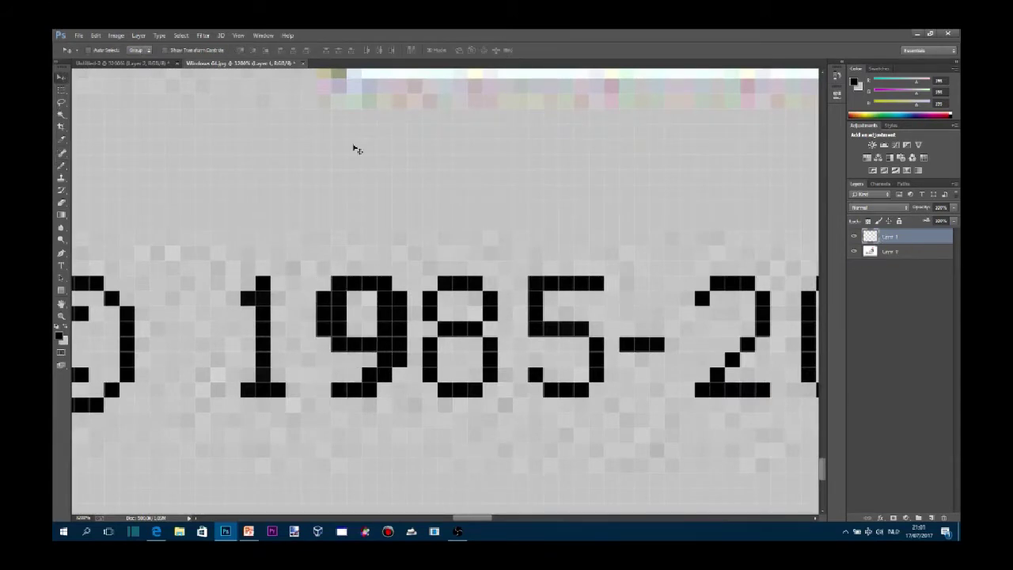
Paint the original 9 out in white on the image layer and fit the splash in view.
left_click(890, 253)
left_click(65, 331)
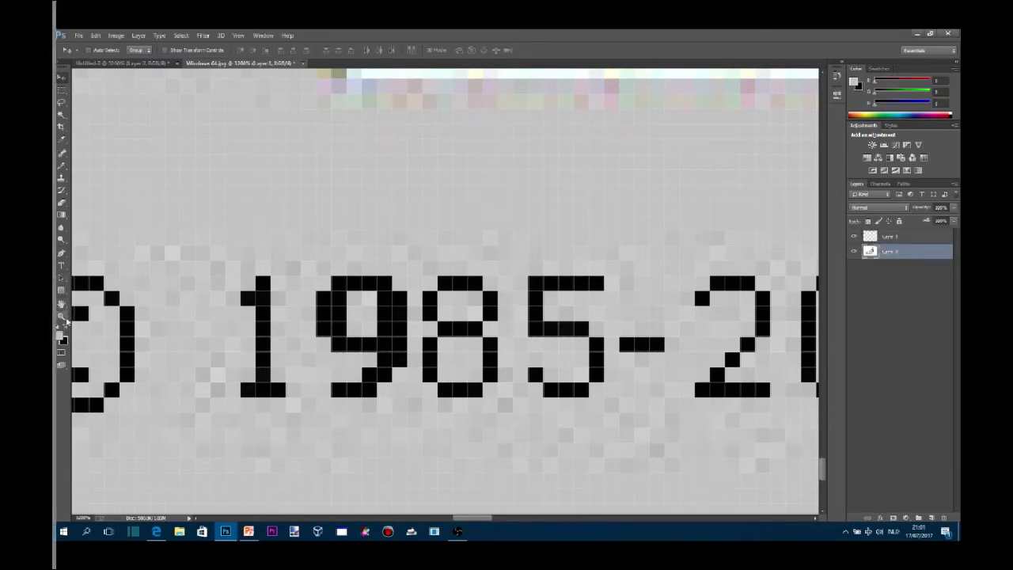
key("b")
left_click(853, 237)
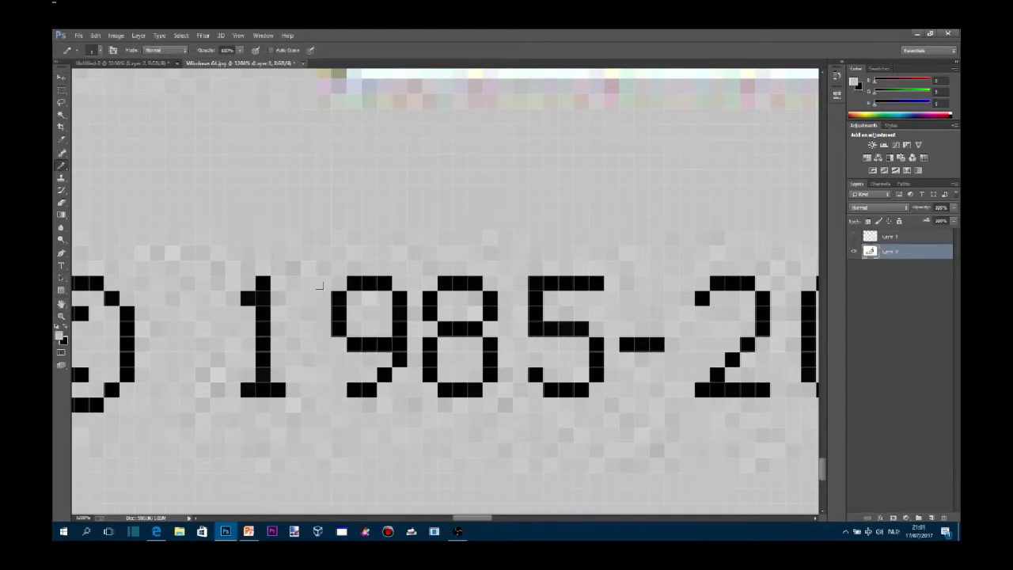
left_click_drag(326, 295, 400, 349)
left_click_drag(400, 312, 369, 285)
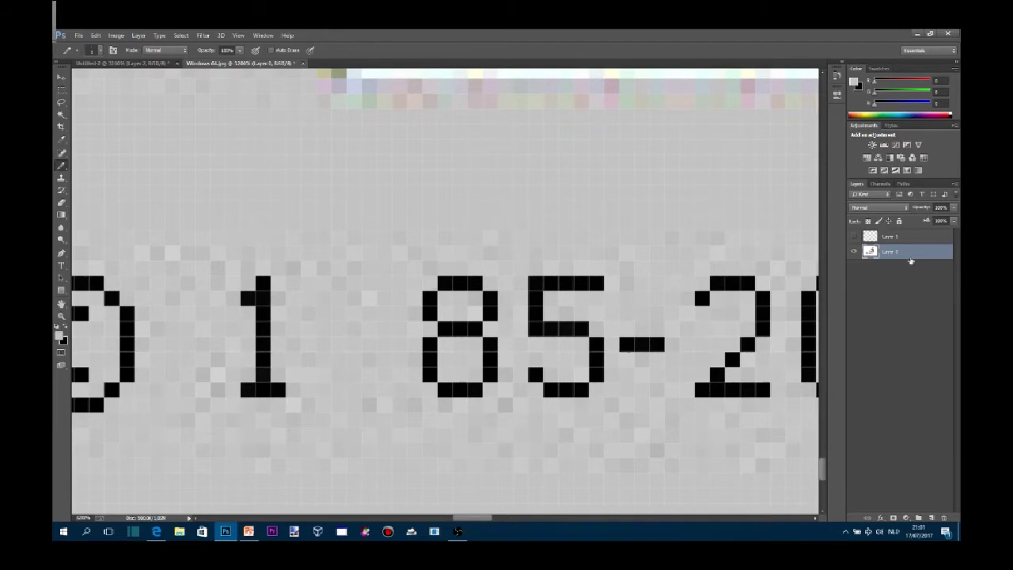
left_click(855, 237)
key("ctrl+0")
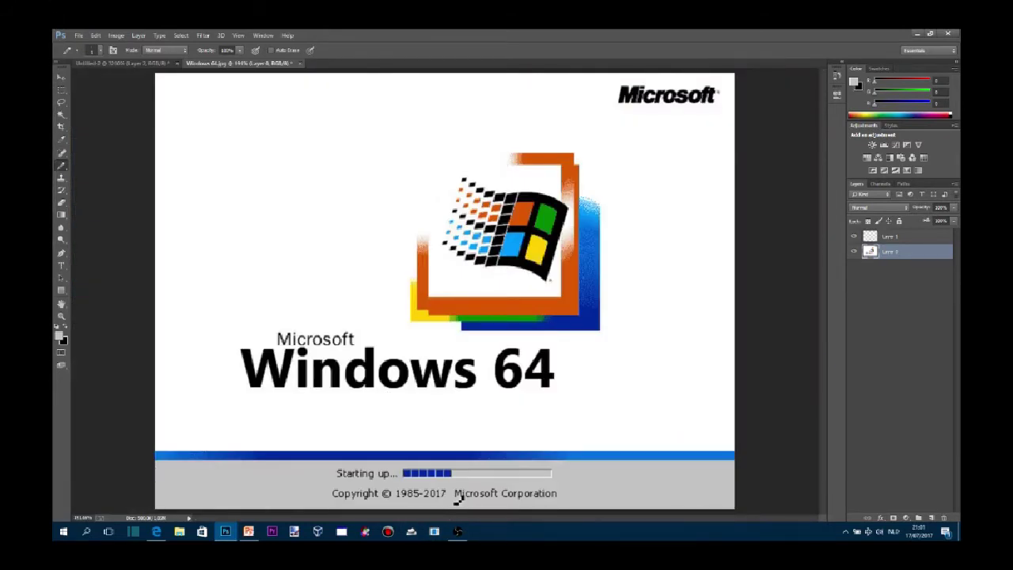
Merge the redrawn 9 layer into the splash image with Merge Visible.
left_click(881, 237)
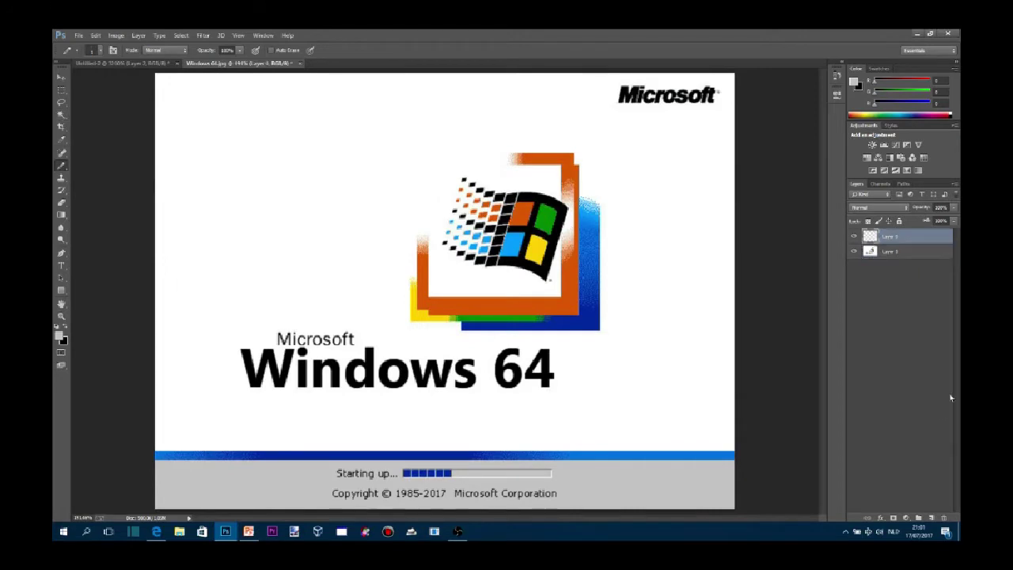
right_click(887, 237)
left_click(822, 385)
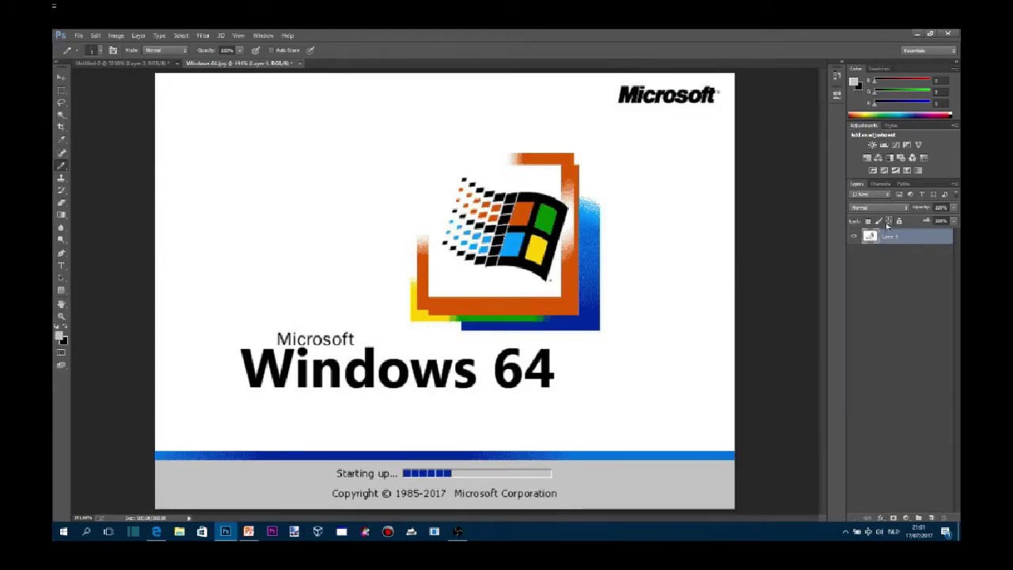
Add a fresh empty layer and sample the white background as the rectangle colour.
left_click(931, 518)
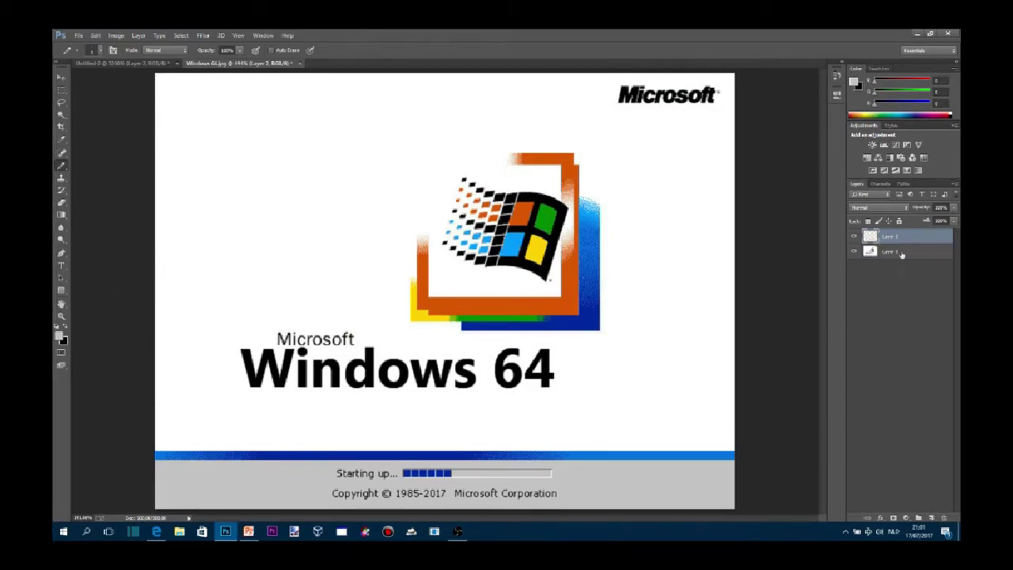
left_click(61, 290)
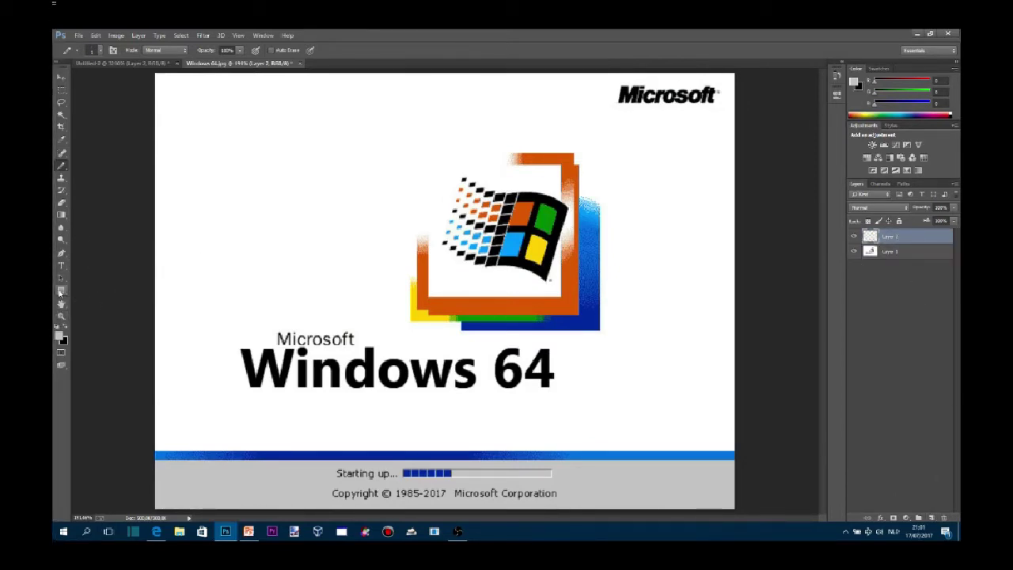
left_click(62, 139)
left_click_drag(235, 220, 428, 248)
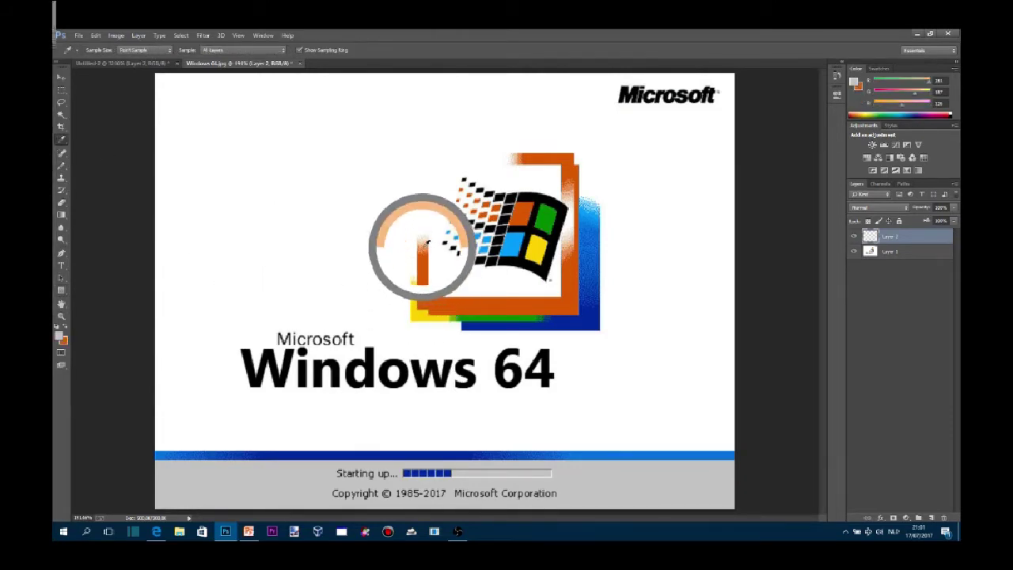
left_click_drag(428, 249, 303, 195)
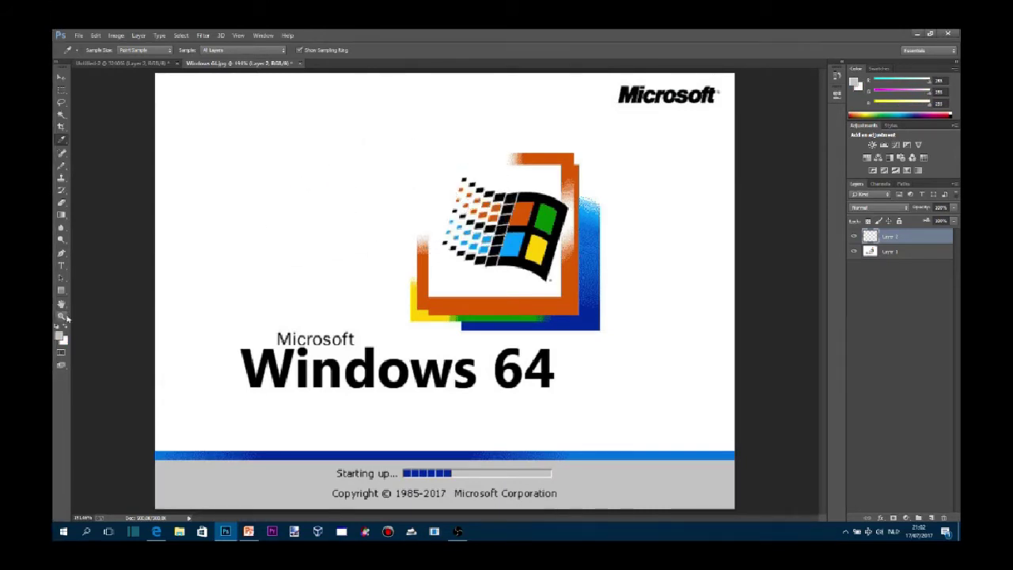
Draw three white rectangles covering the Windows 64 title below the logo.
left_click(61, 290)
left_click_drag(212, 408, 595, 355)
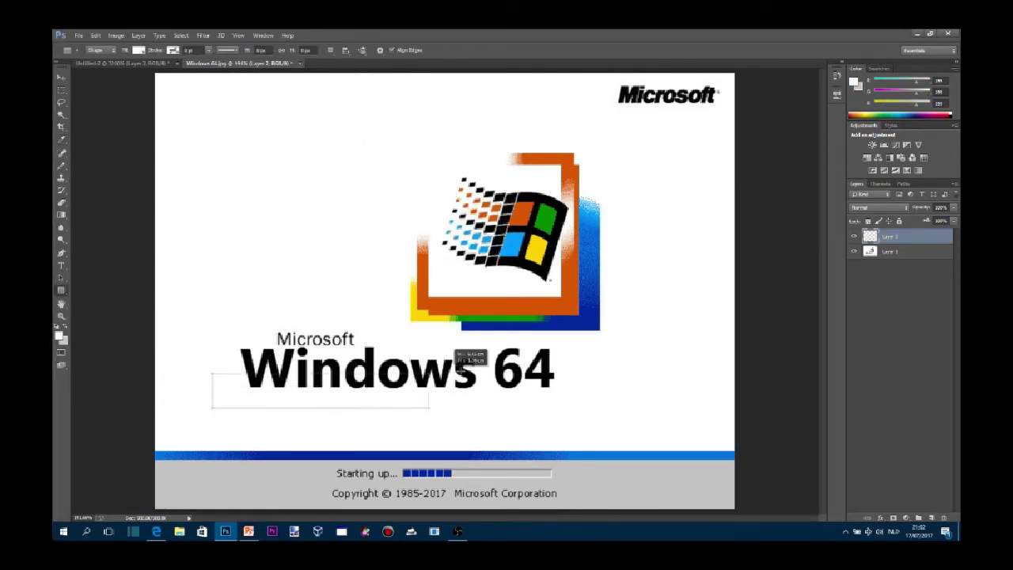
left_click_drag(228, 398, 598, 350)
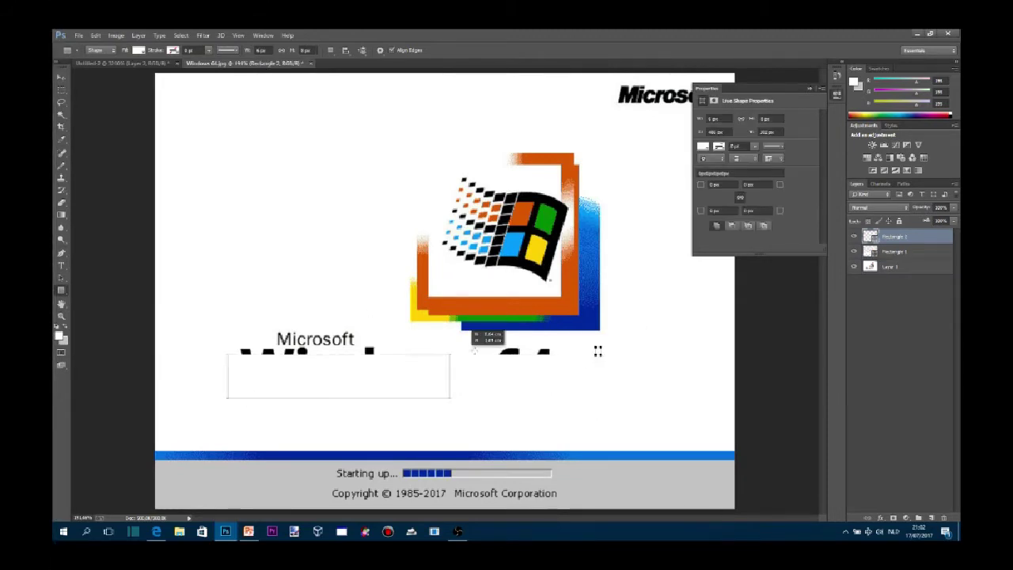
left_click(597, 351)
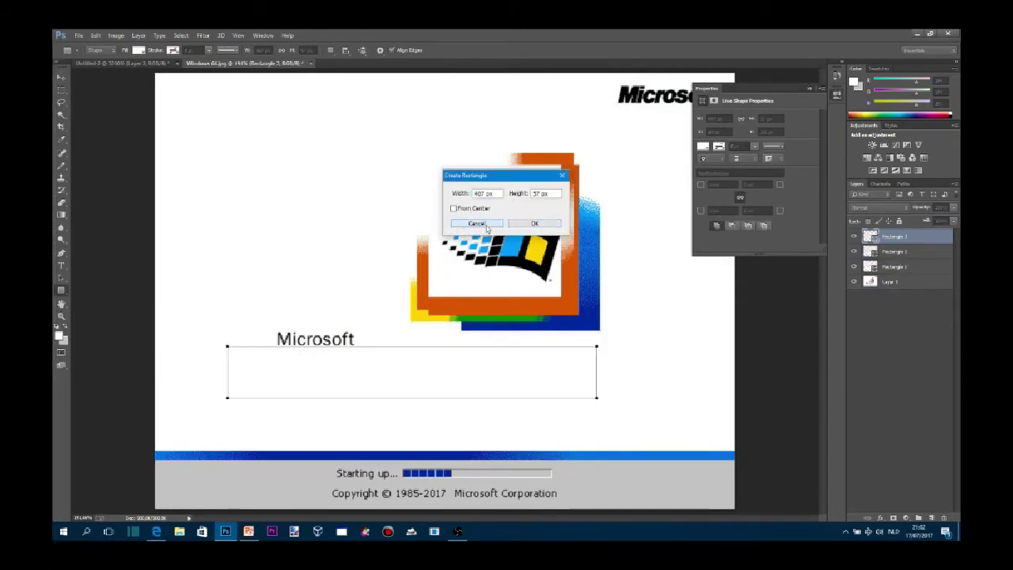
left_click(535, 223)
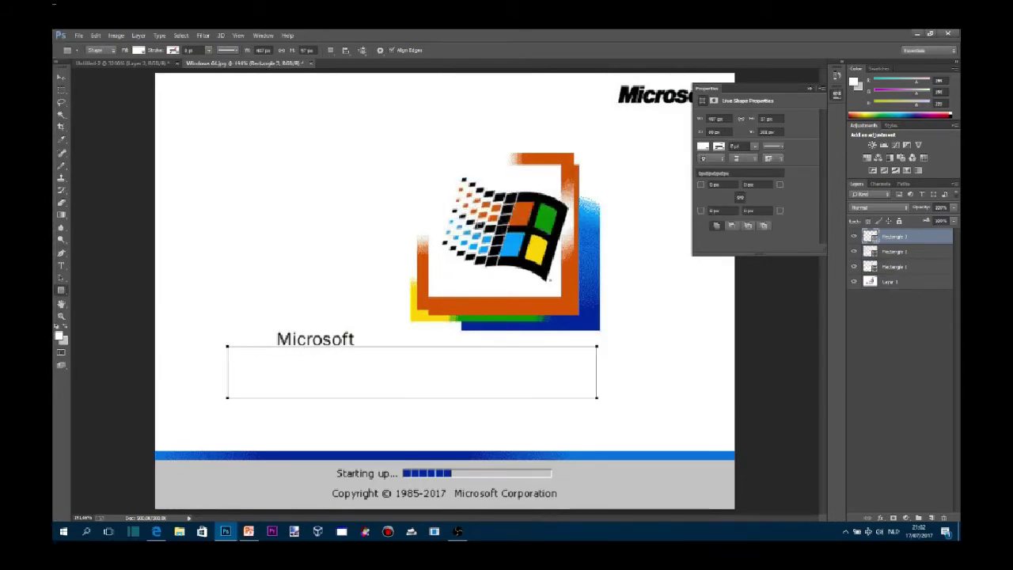
Group the three rectangle layers with Ctrl+G, rename the group White, and start a text box beside Microsoft.
left_click(898, 268, "shift")
right_click(898, 267)
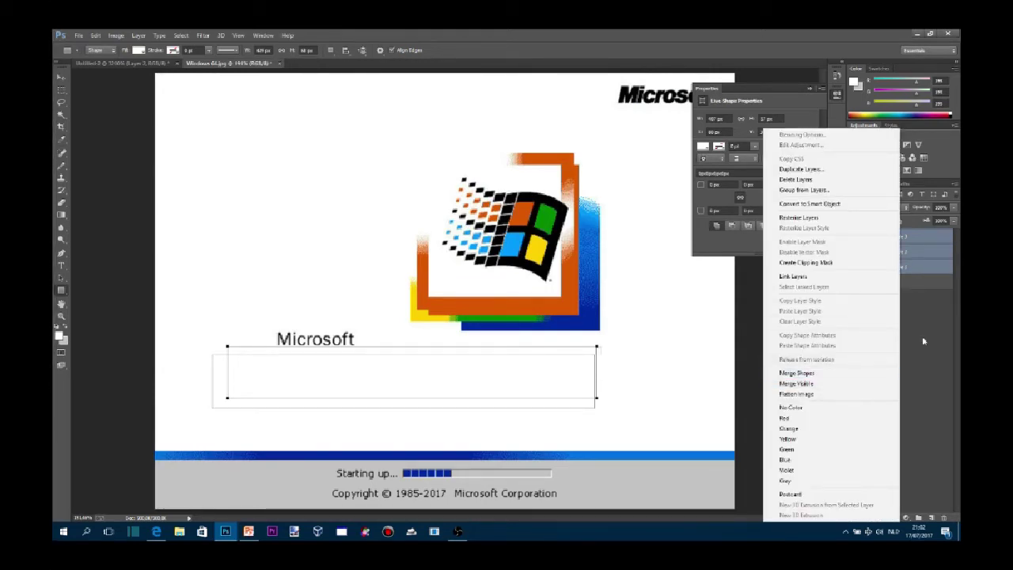
key("Escape")
key("ctrl+g")
left_click(895, 277)
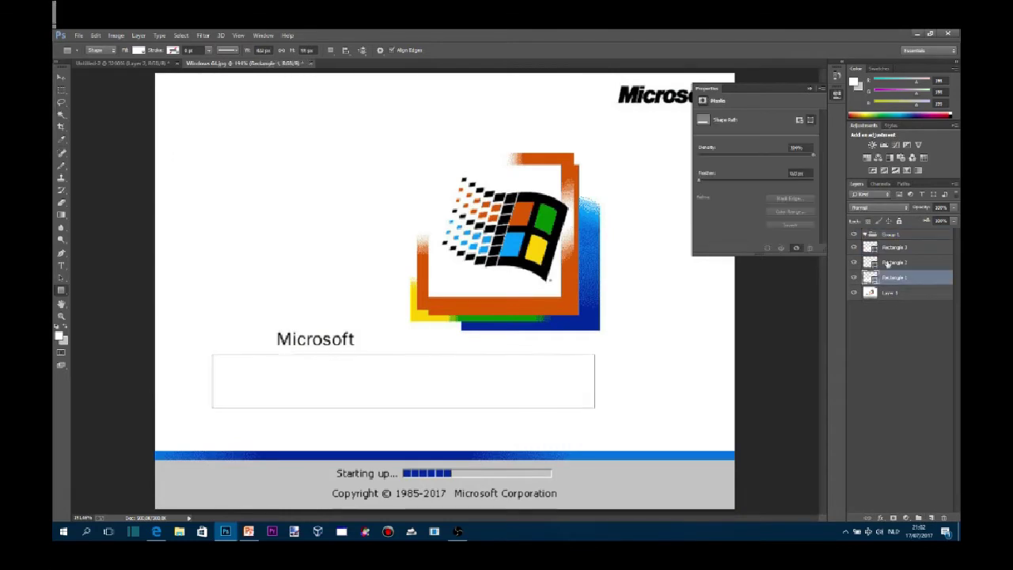
left_click(895, 247, "shift")
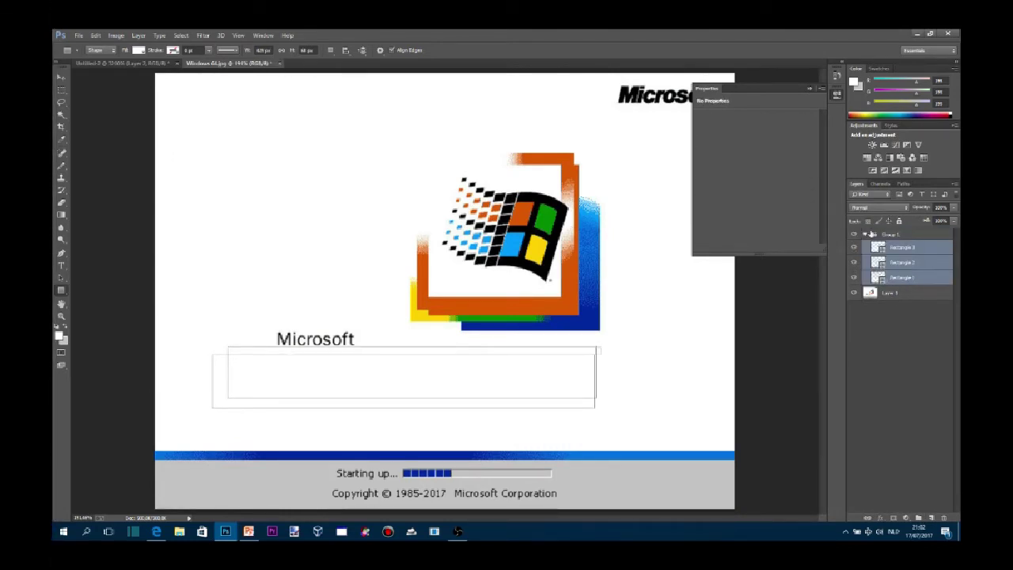
left_click(866, 235)
double_click(892, 235)
type("White")
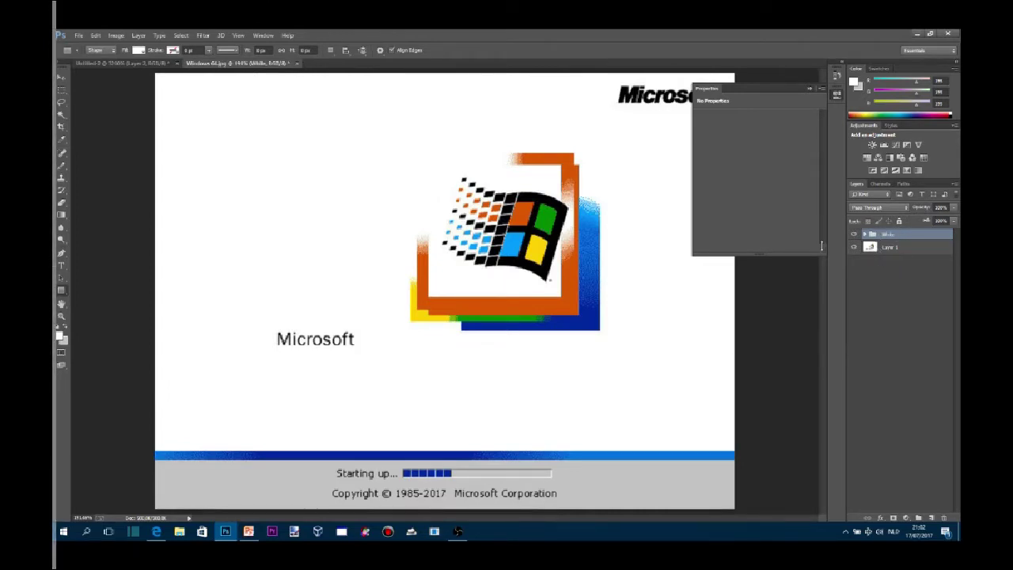
left_click(61, 266)
left_click(357, 374)
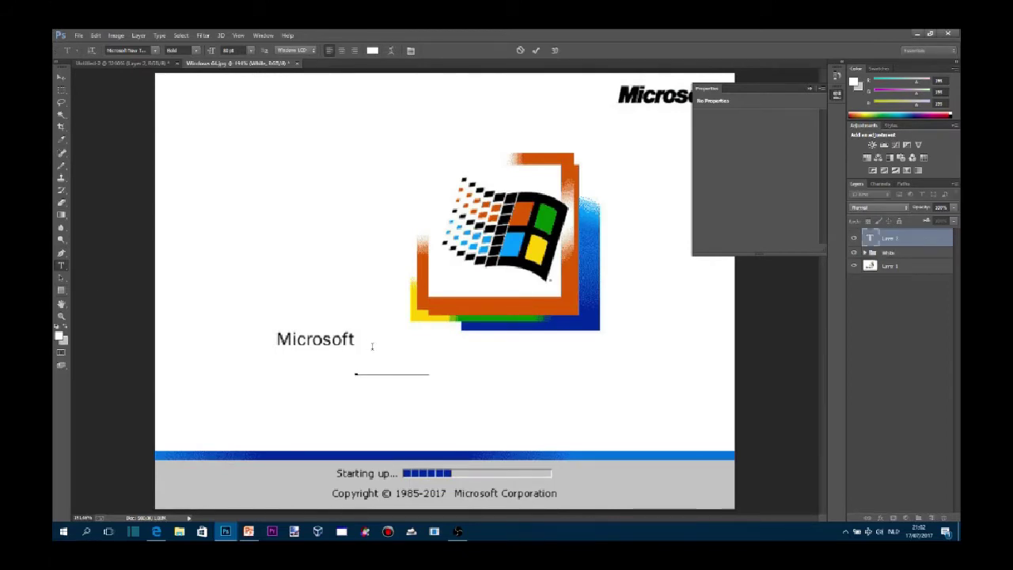
Reset the text colour to black and type 'Windows' beside Microsoft.
key("ctrl+a")
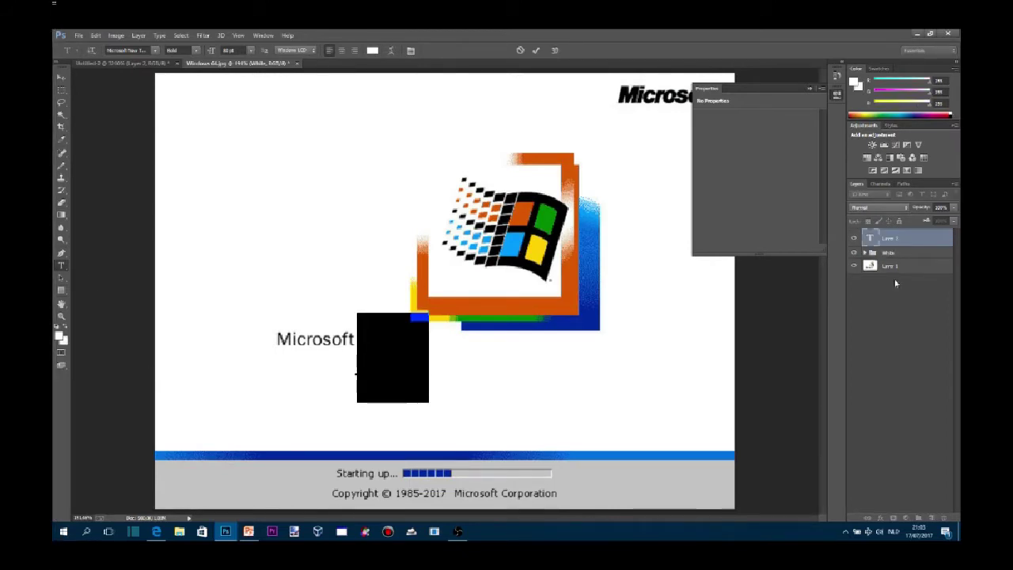
left_click(57, 327)
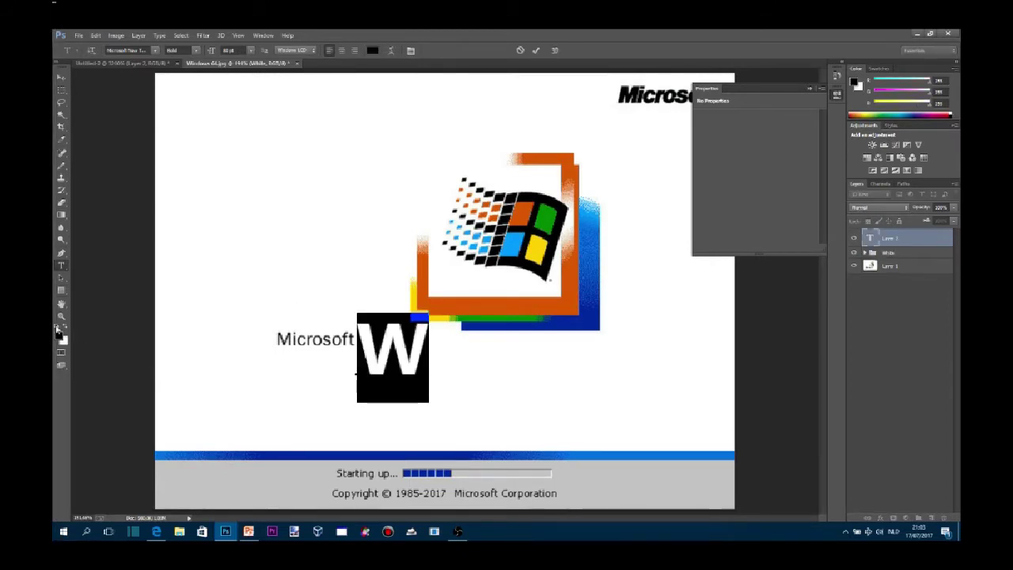
left_click(420, 363)
type("ind")
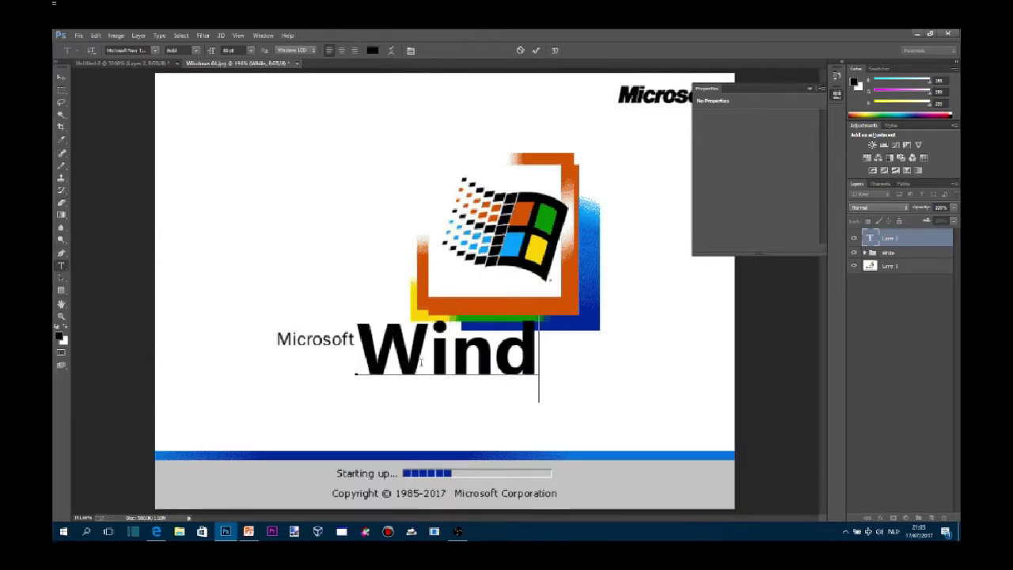
type("ows")
Set 'Windows' in Microsoft Sans Serif after briefly trying Perfect DOS VGA 437.
left_click(155, 50)
key("Escape")
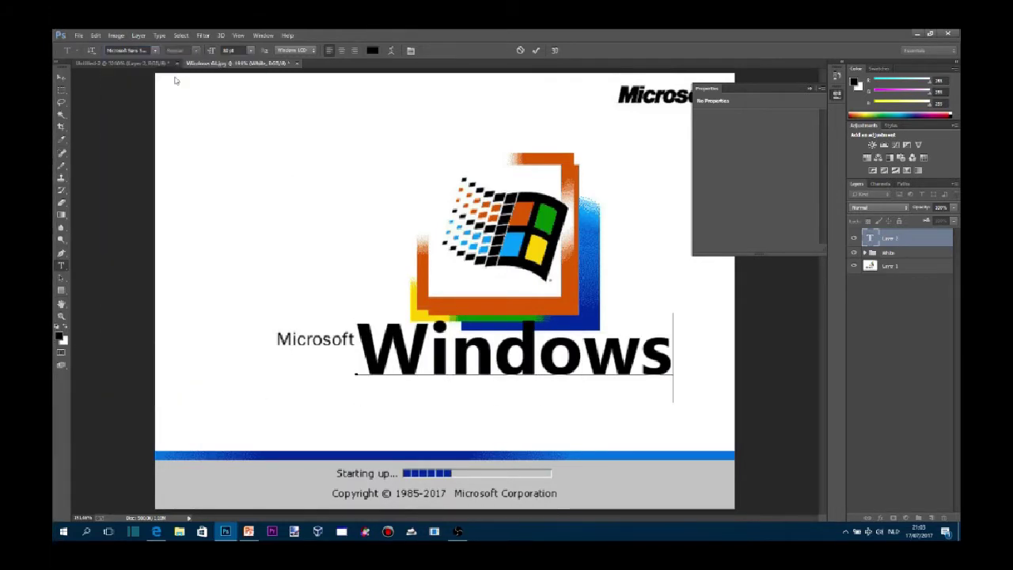
double_click(486, 352)
left_click(154, 50)
left_click(165, 82)
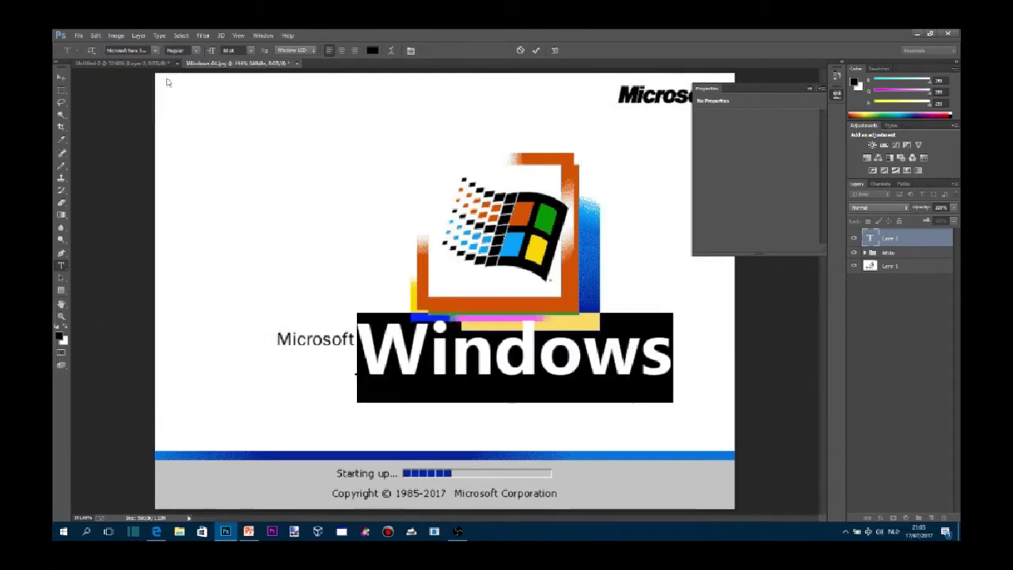
left_click(154, 51)
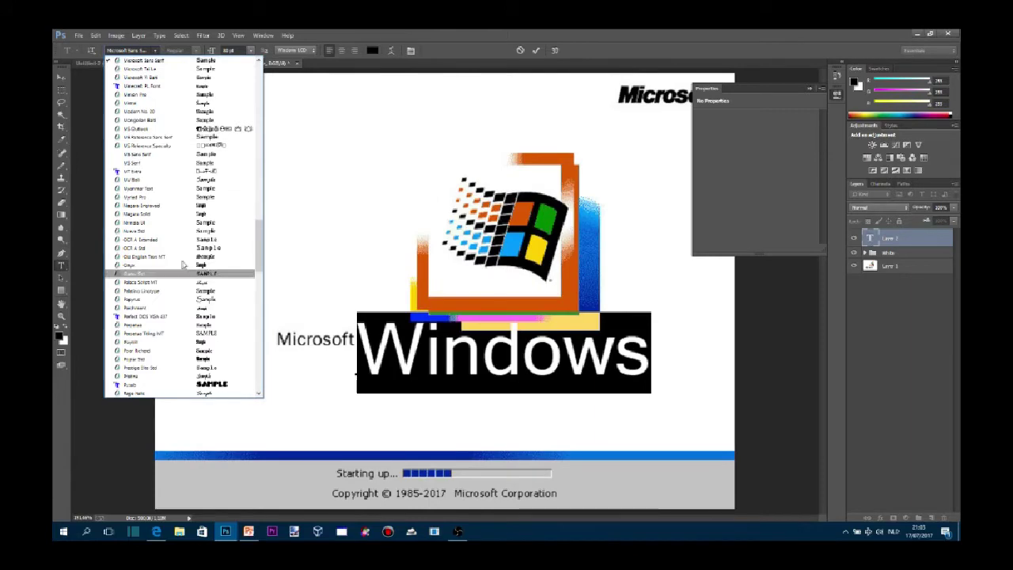
left_click(201, 316)
left_click(156, 52)
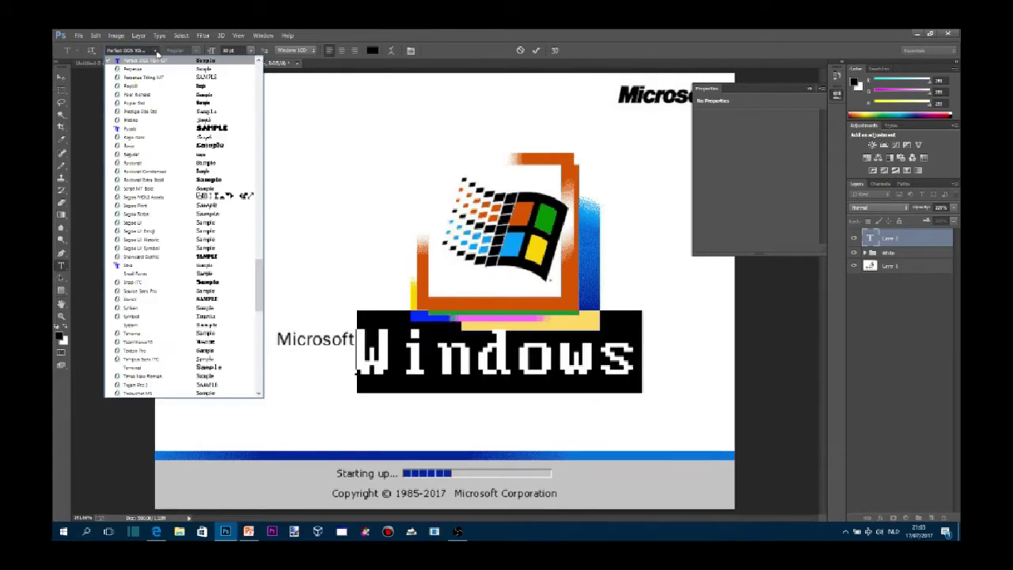
scroll(182, 198, "up", 3)
scroll(182, 197, "up", 3)
scroll(182, 198, "up", 3)
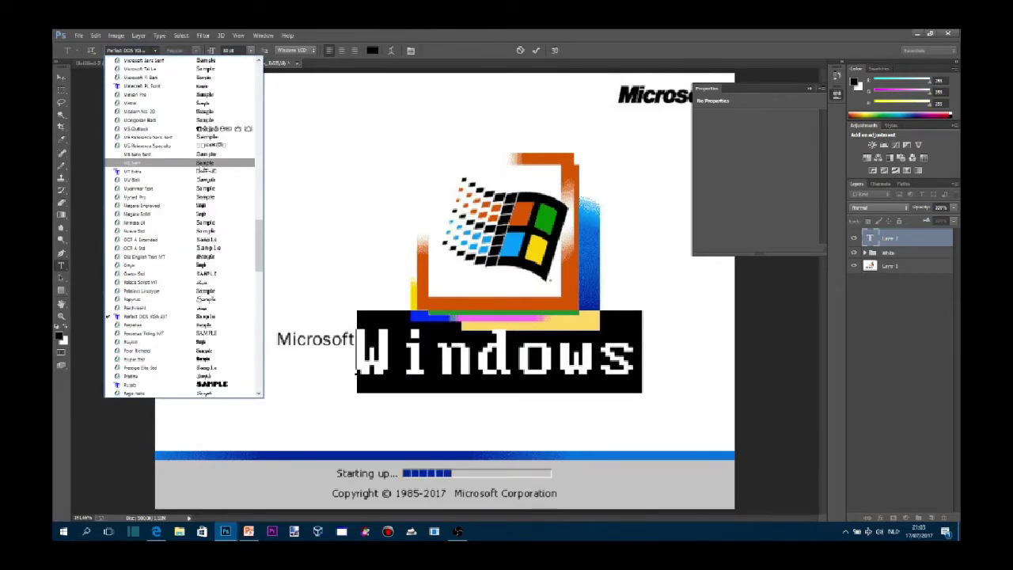
left_click(182, 60)
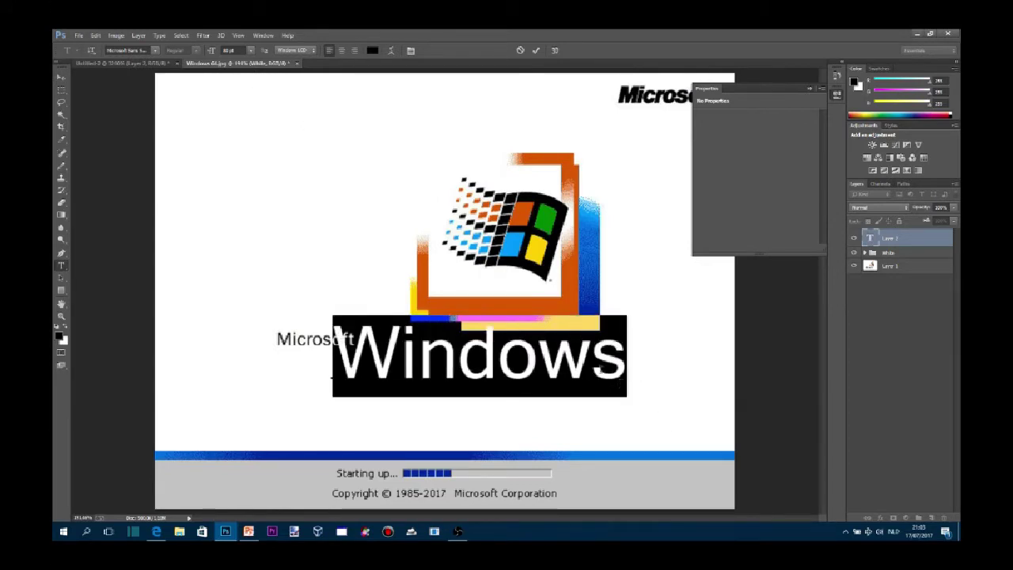
Extend the title to 'Windows OS 1.0' and move it under Microsoft.
left_click(625, 365)
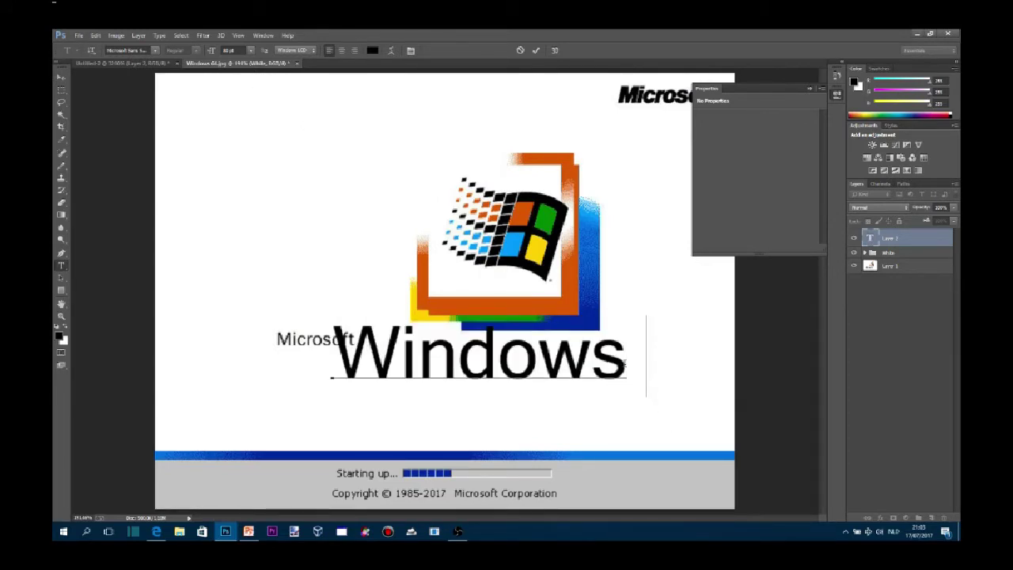
type(" OS")
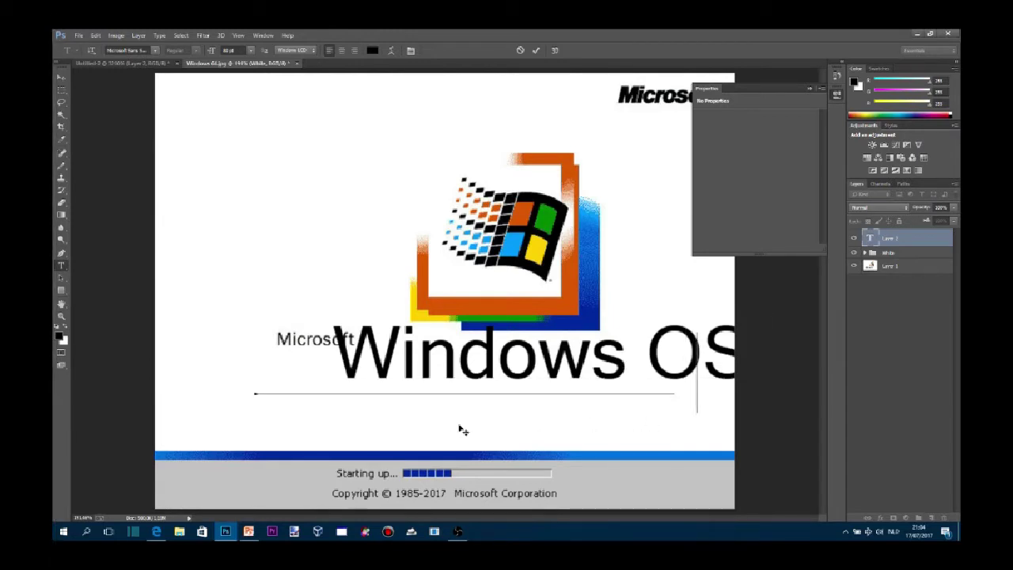
left_click_drag(548, 410, 463, 429)
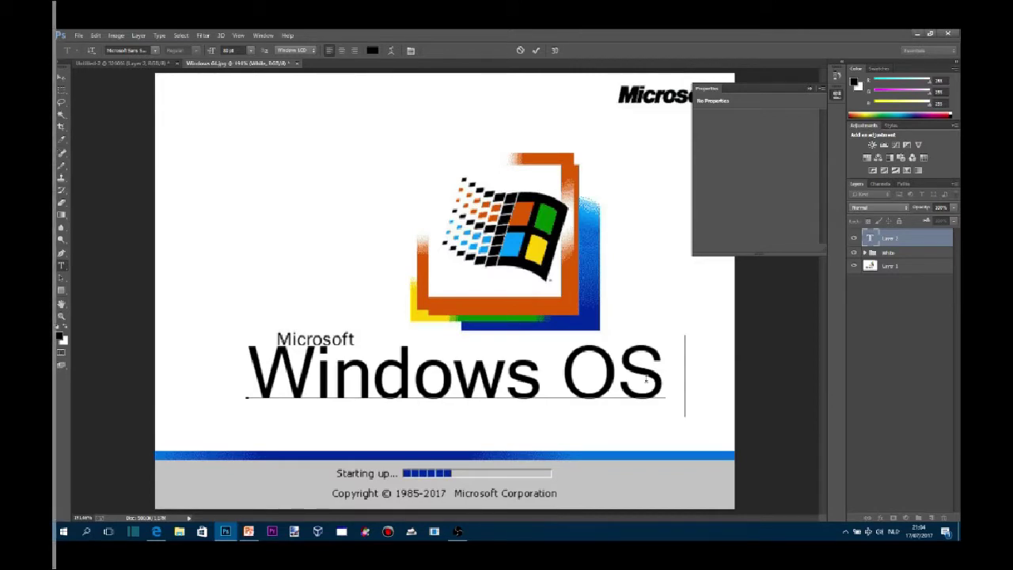
type("1.0")
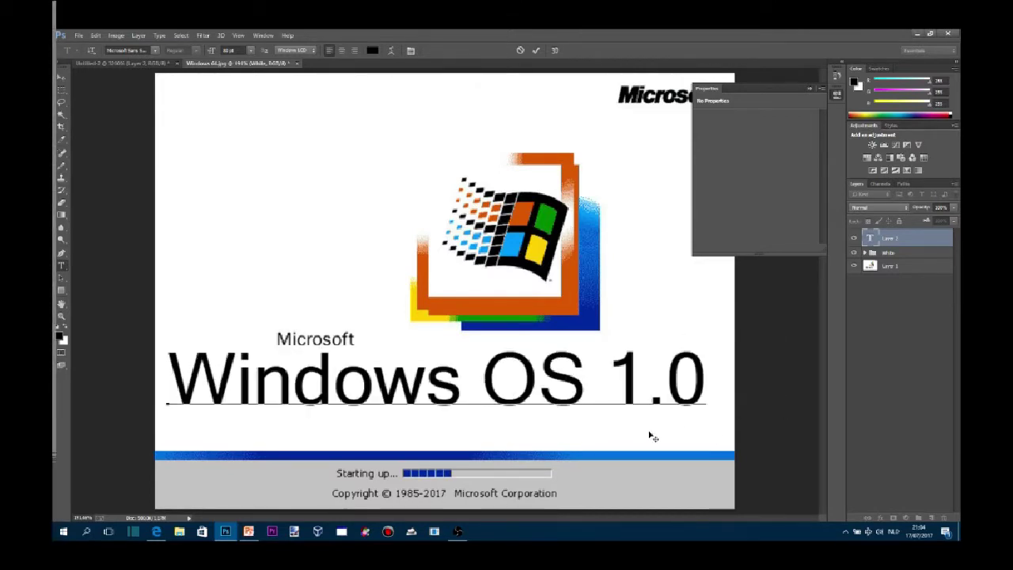
Resize the whole title to about 60 pt, commit it, and start a text line below.
double_click(492, 381)
key("ctrl+a")
left_click(251, 50)
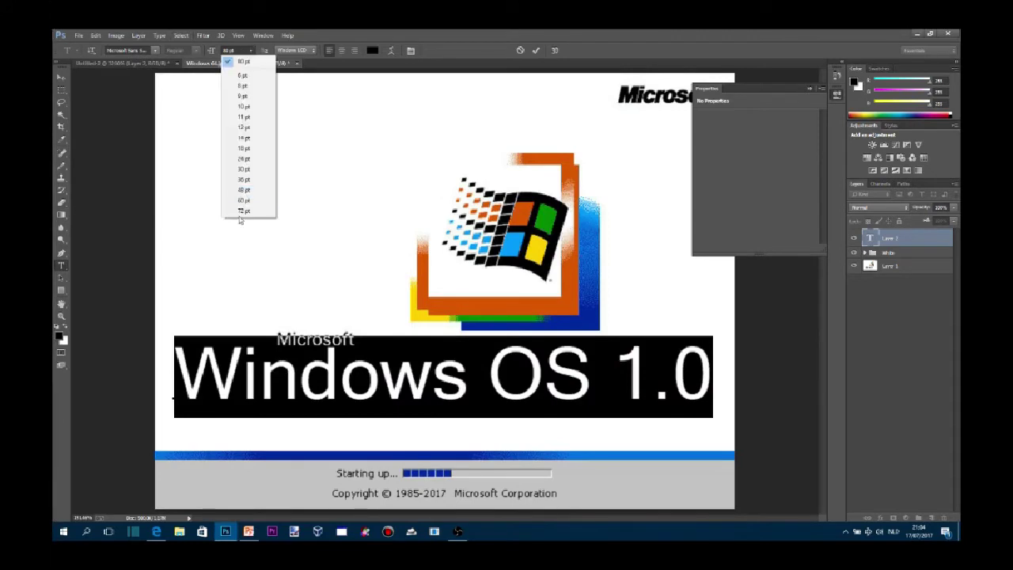
left_click(243, 210)
left_click(251, 51)
left_click(239, 200)
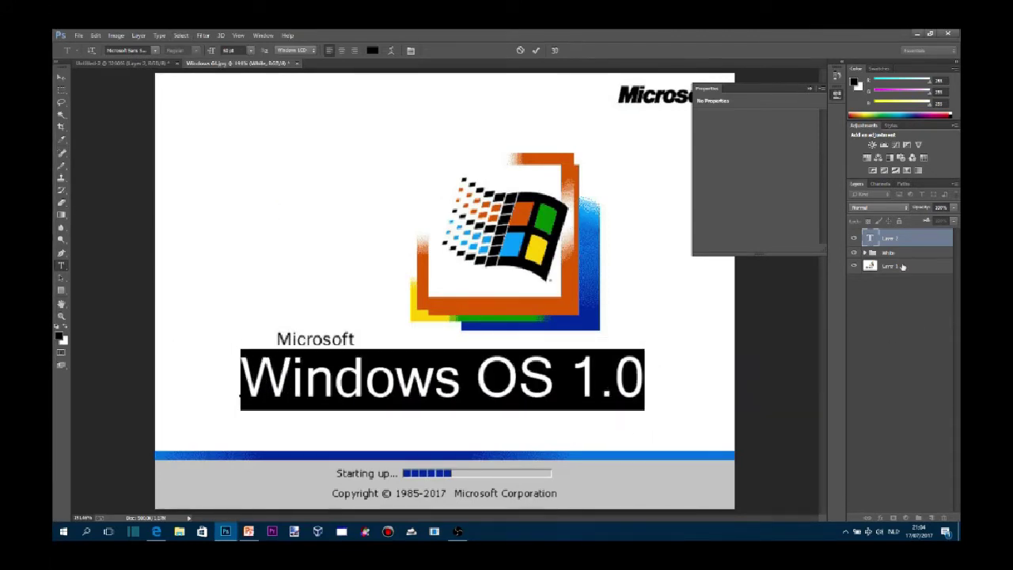
left_click(915, 353)
left_click(900, 239)
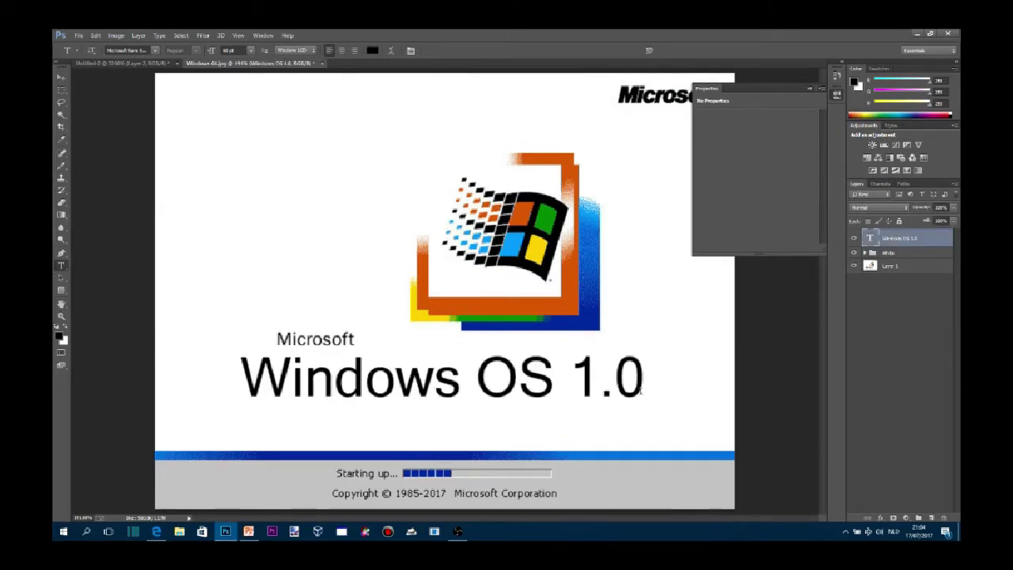
left_click(614, 372)
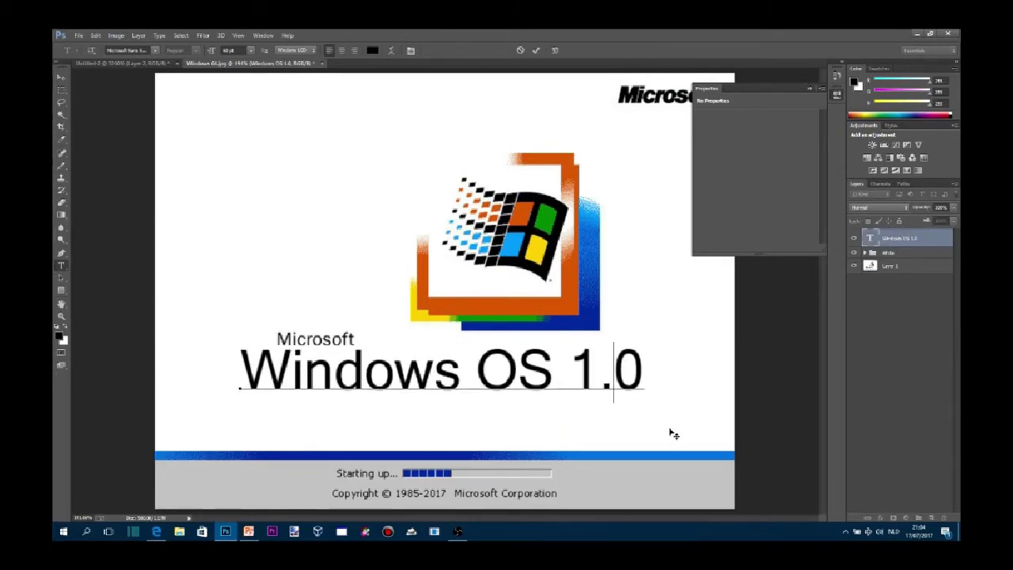
left_click(915, 320)
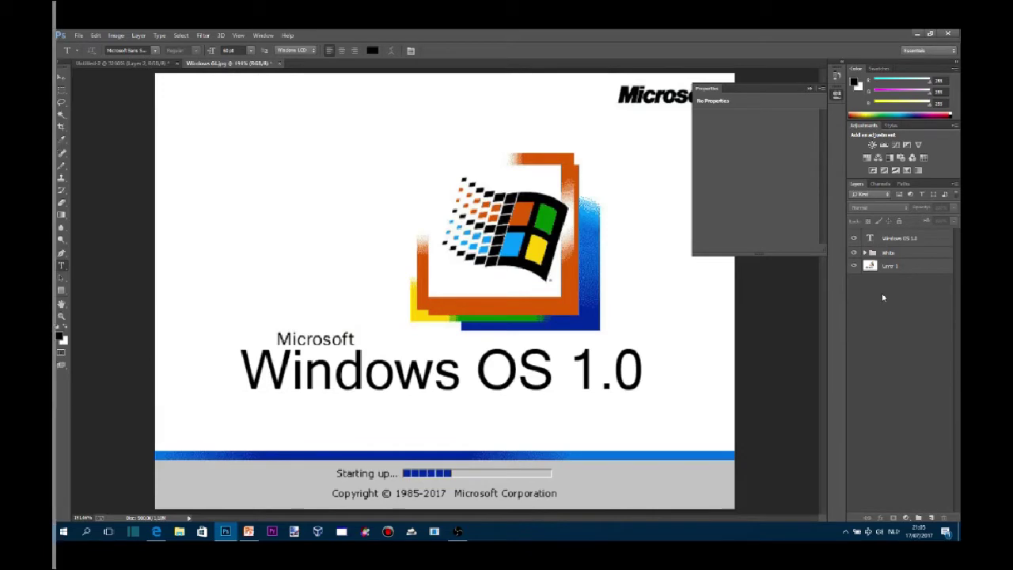
left_click(378, 426)
Type 'Beta 1' beneath the title and move it to the right.
type("eta")
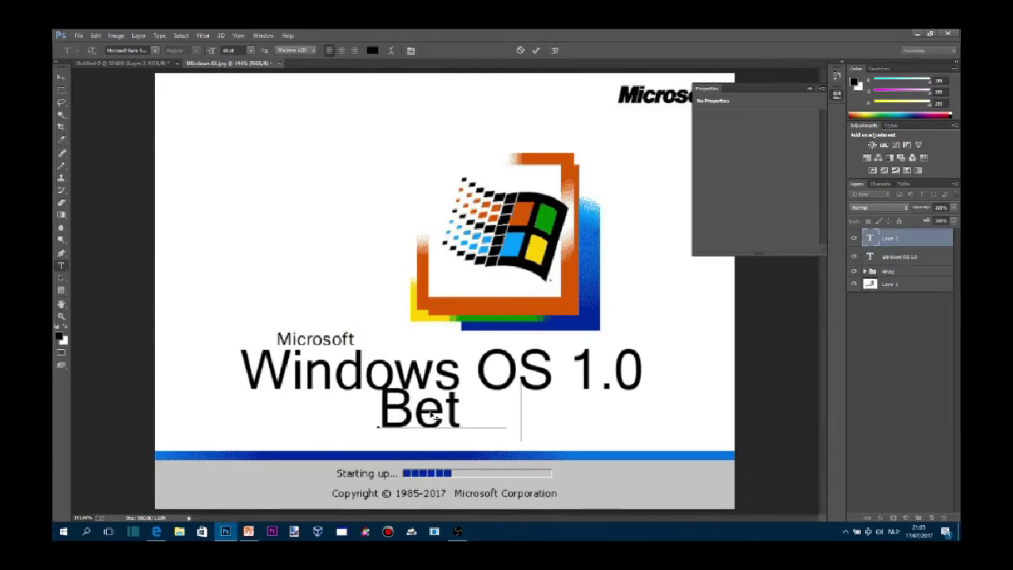
key("BackSpace")
type("a")
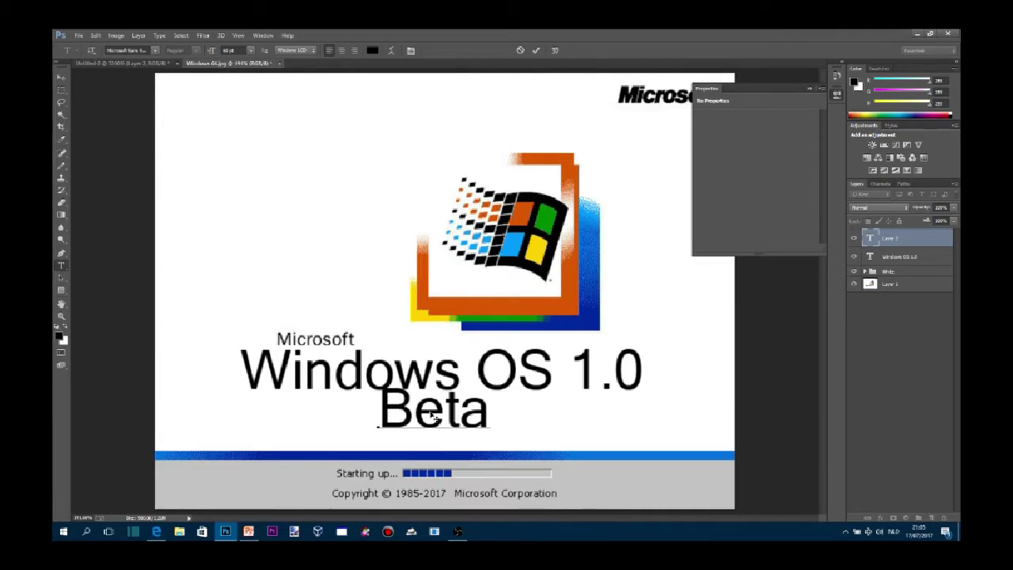
type(" 1")
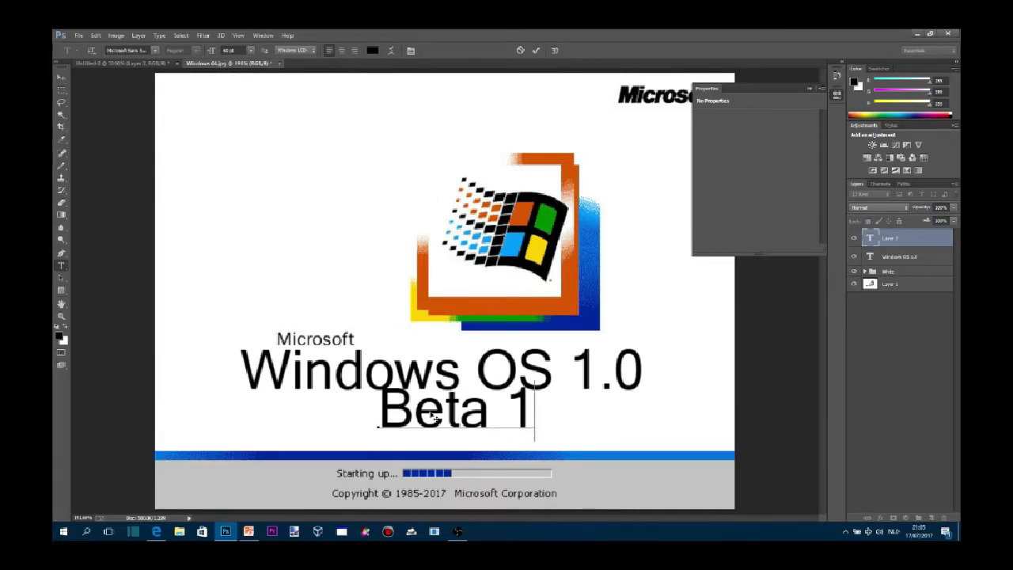
left_click_drag(543, 473, 572, 435)
Set the Beta 1 text to 48 pt and commit it.
left_click_drag(453, 410, 608, 410)
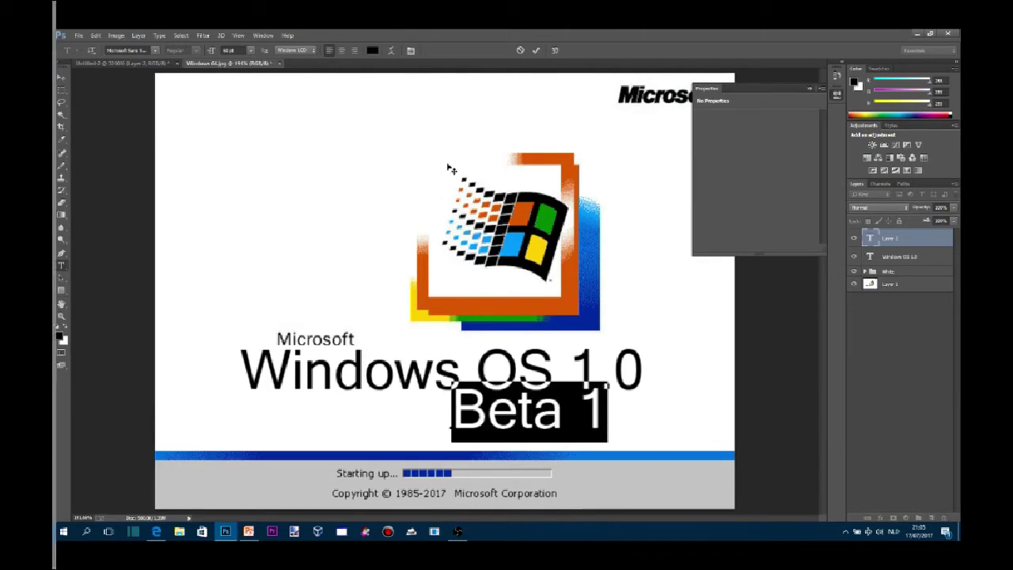
left_click(306, 51)
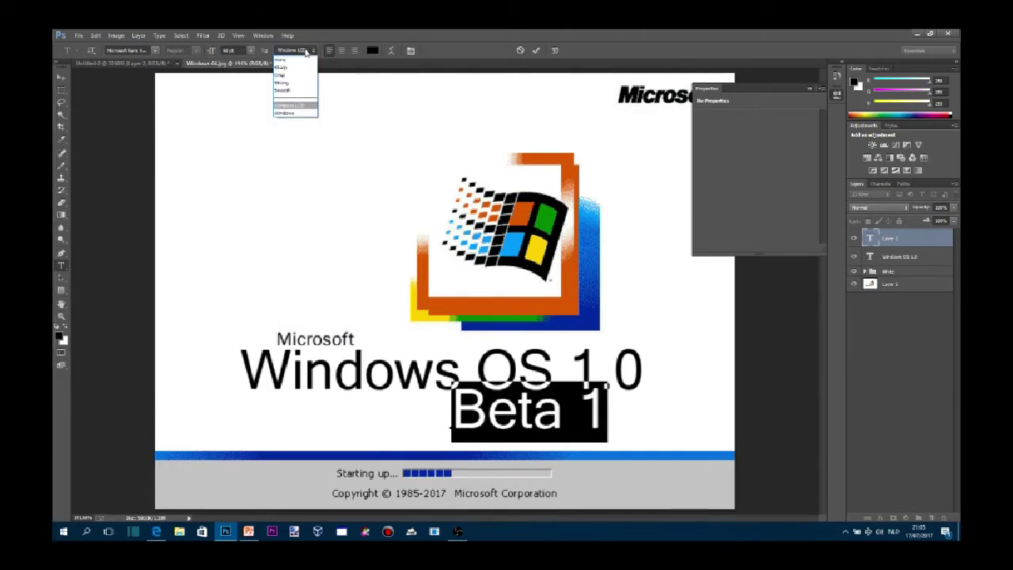
left_click(305, 50)
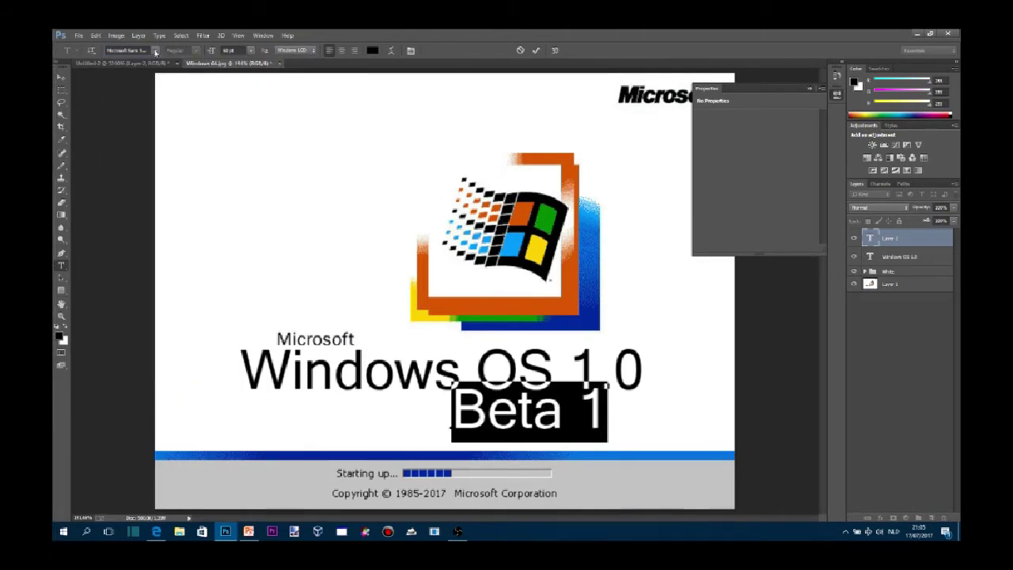
left_click(250, 49)
left_click(247, 191)
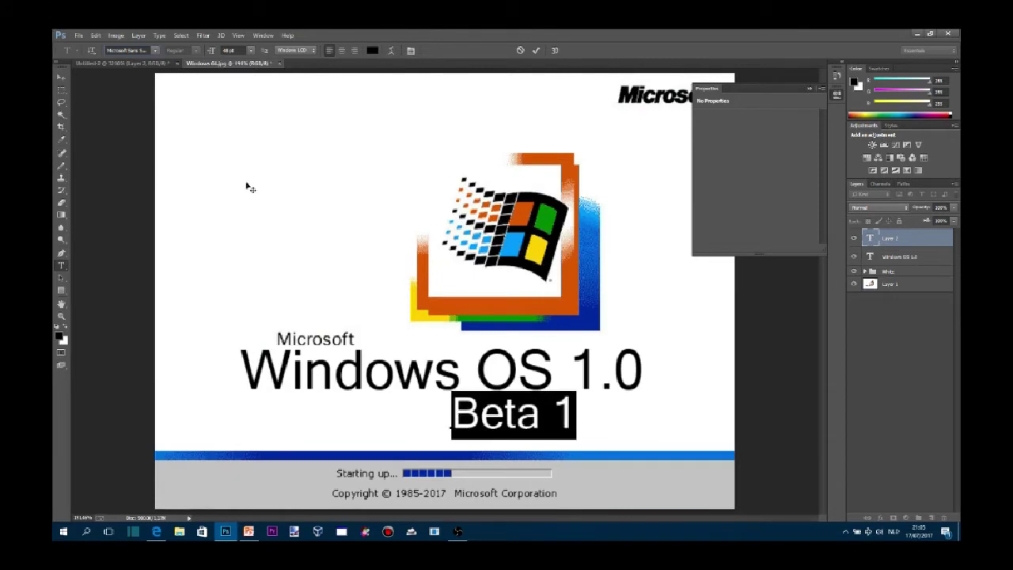
left_click(558, 50)
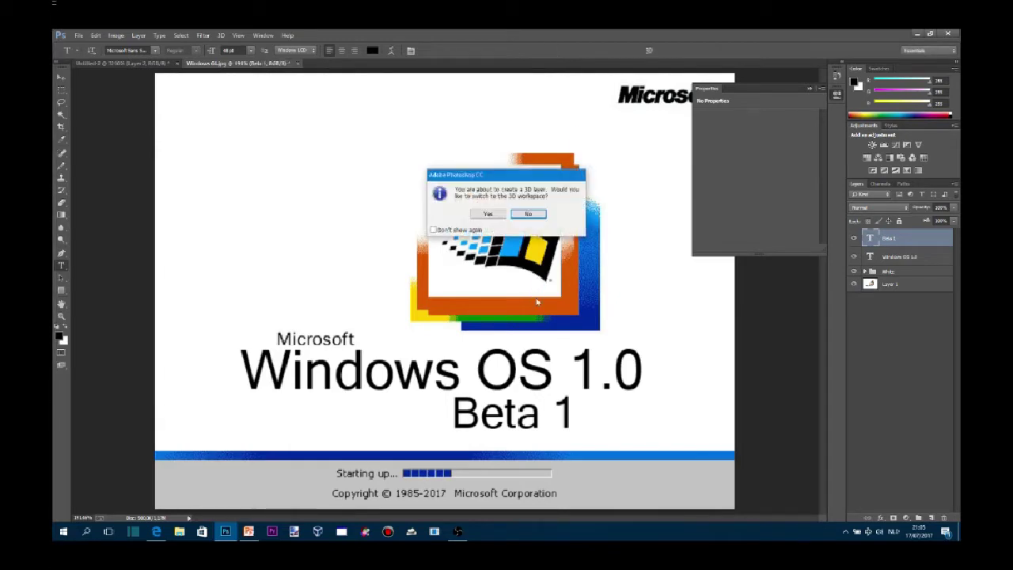
Decline the 3D workspace, undo the 3D extrusion, and nudge Beta 1 slightly right.
left_click(545, 214)
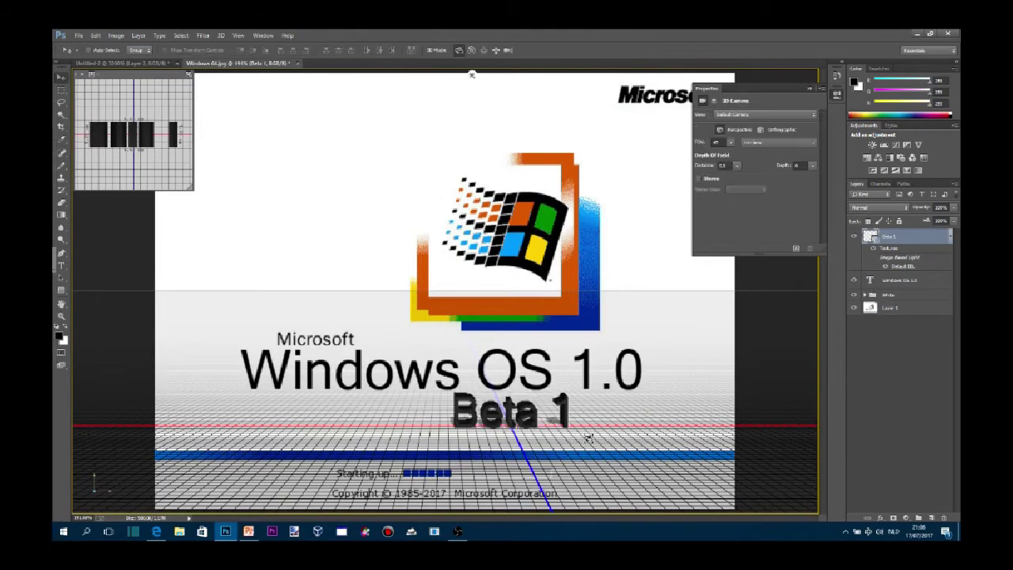
left_click(91, 36)
left_click(130, 46)
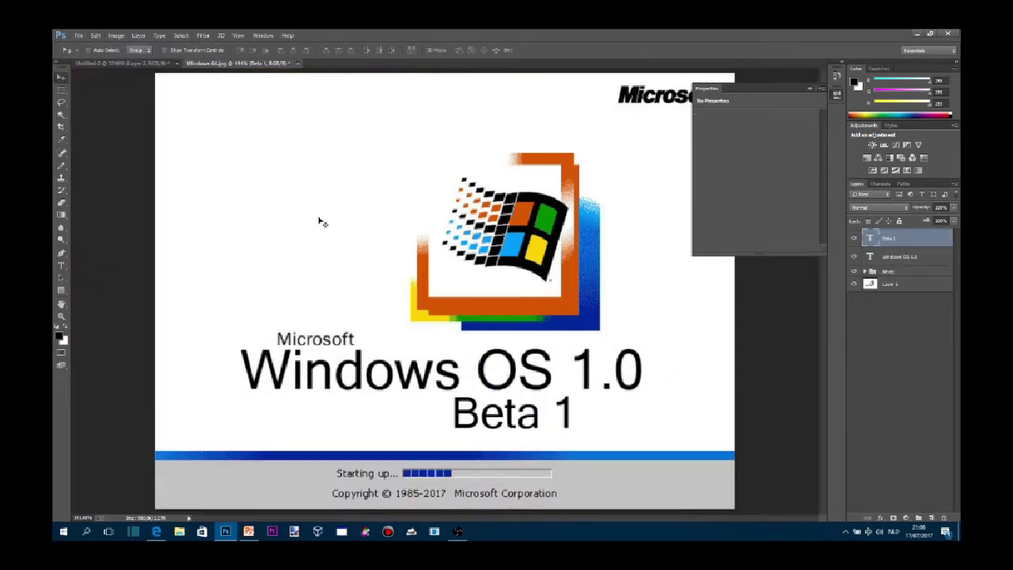
left_click(61, 265)
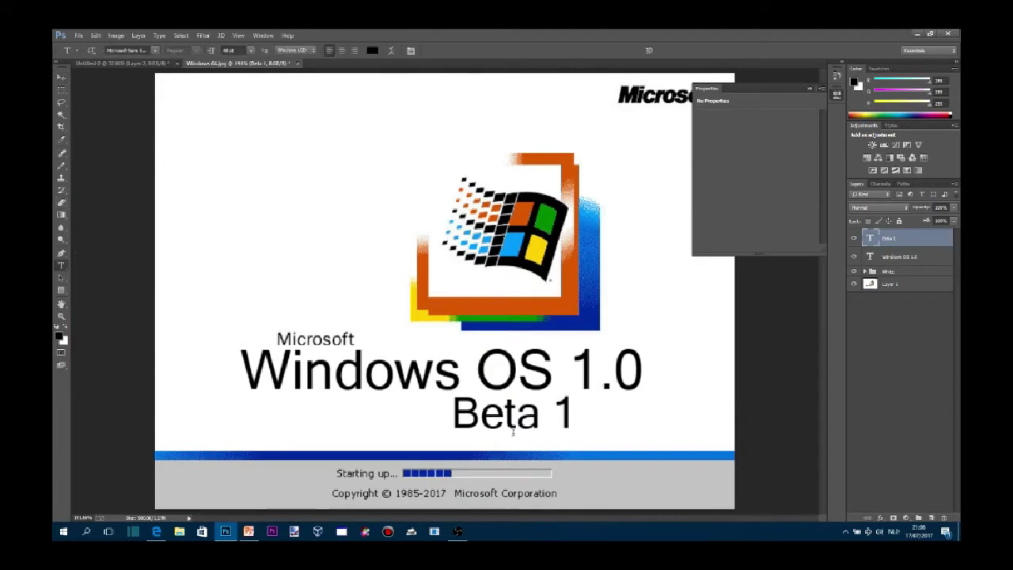
left_click_drag(588, 446, 610, 448)
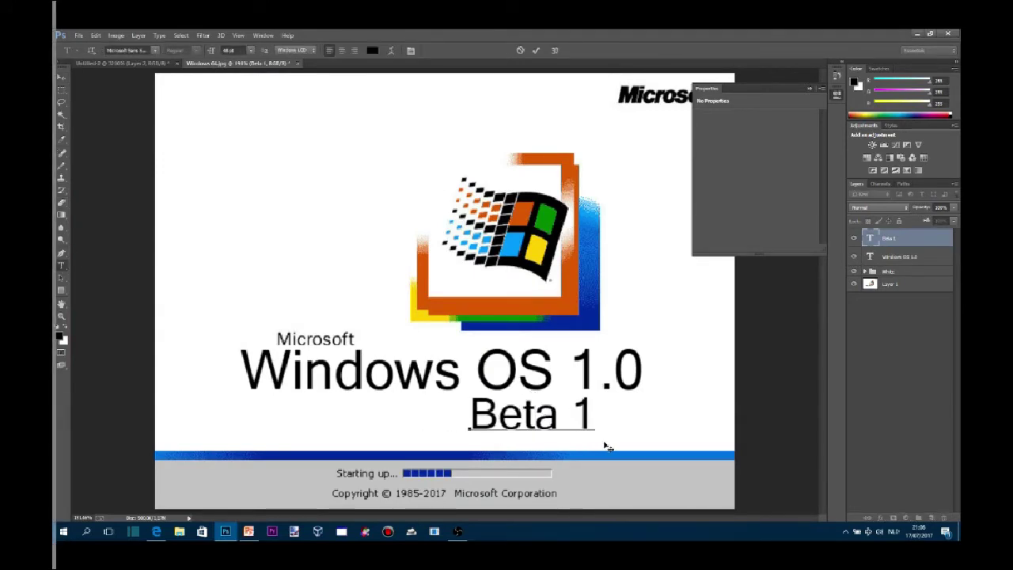
left_click(897, 237)
right_click(897, 237)
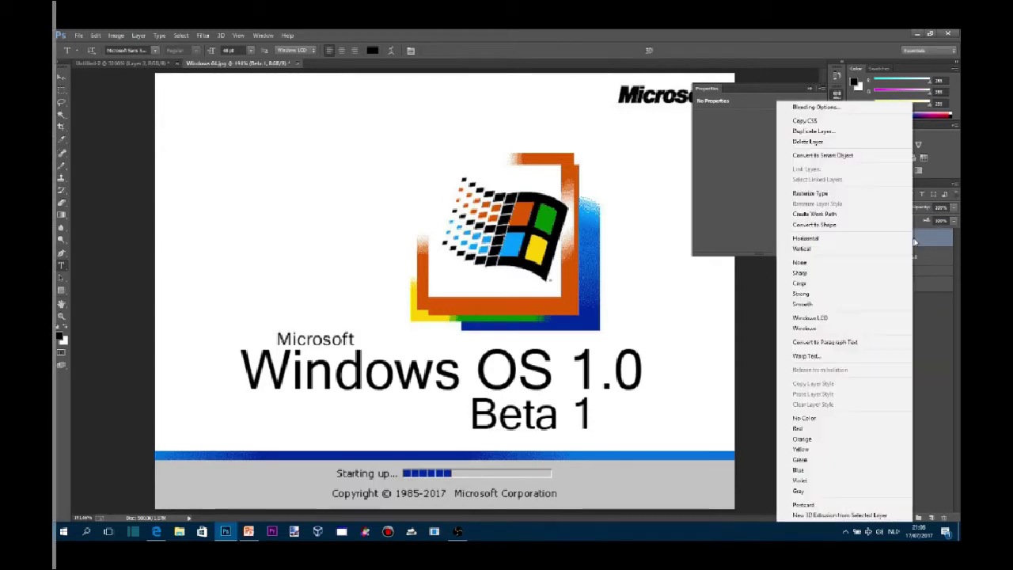
Put the Beta 1 text layer into a new group named Beta 1.
left_click(919, 517)
double_click(890, 236)
key("Return")
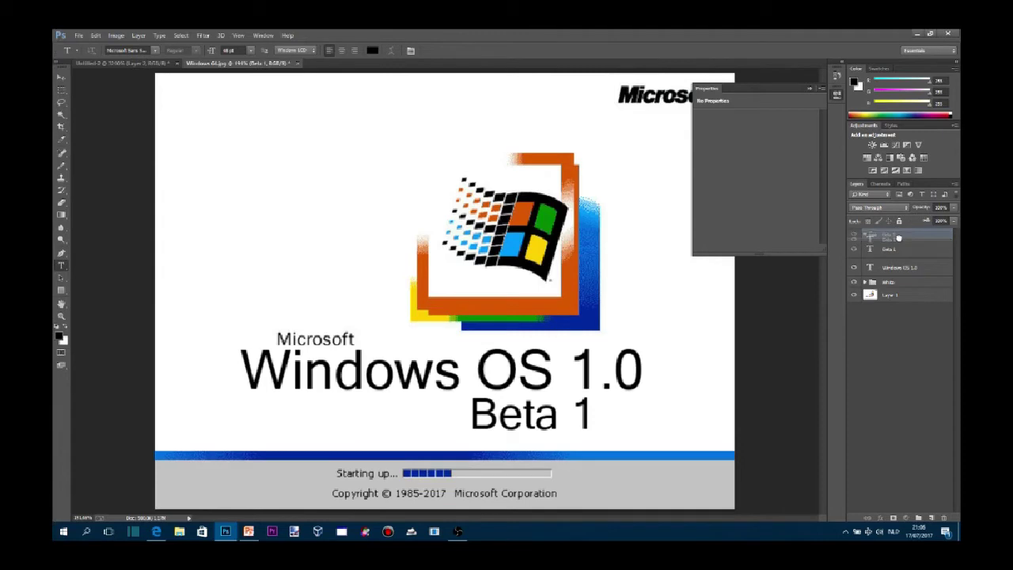
Duplicate the Beta 1 text layer, try bold on the copy, then undo the bold.
right_click(911, 249)
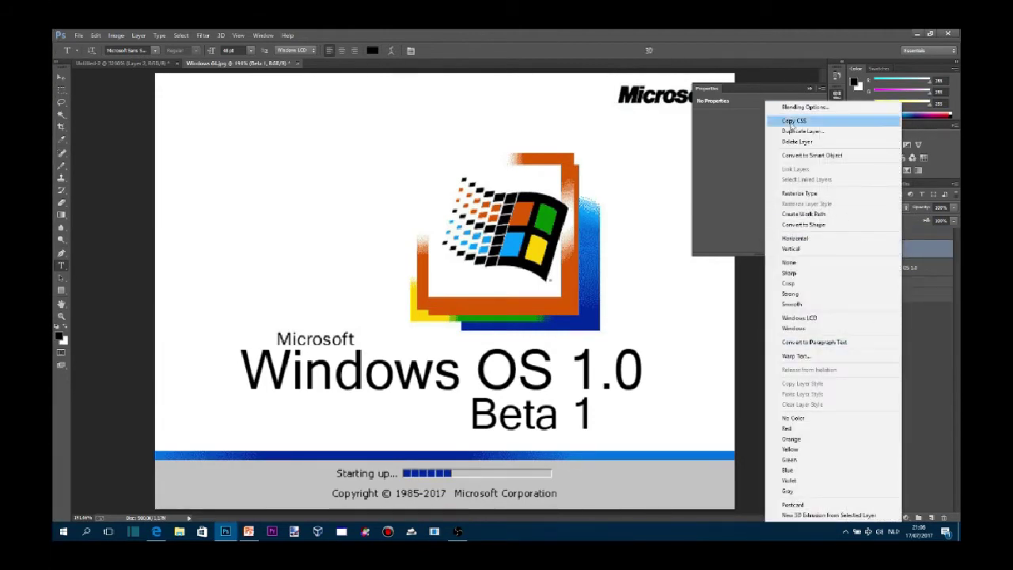
left_click(803, 131)
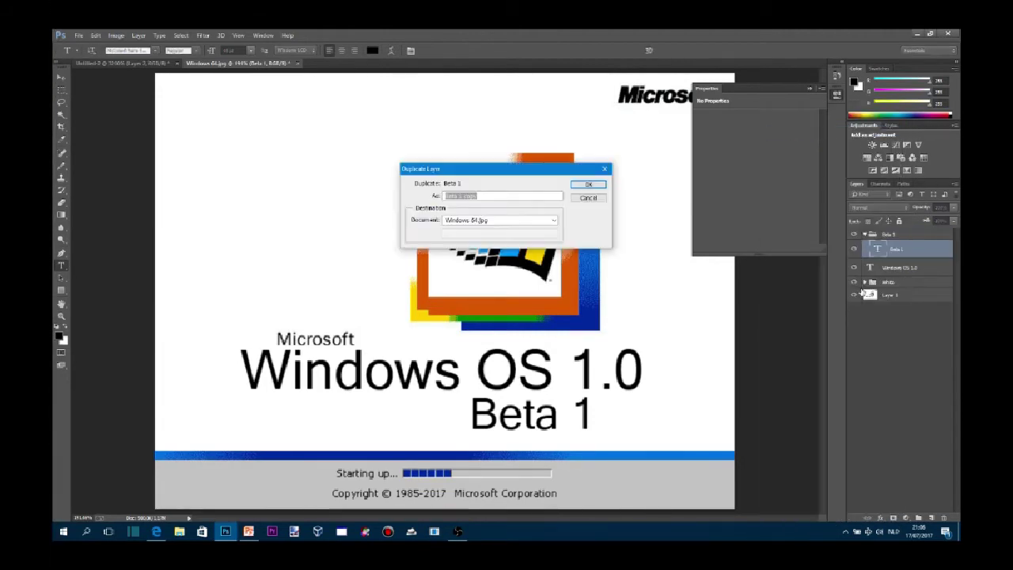
left_click(588, 184)
left_click(566, 419)
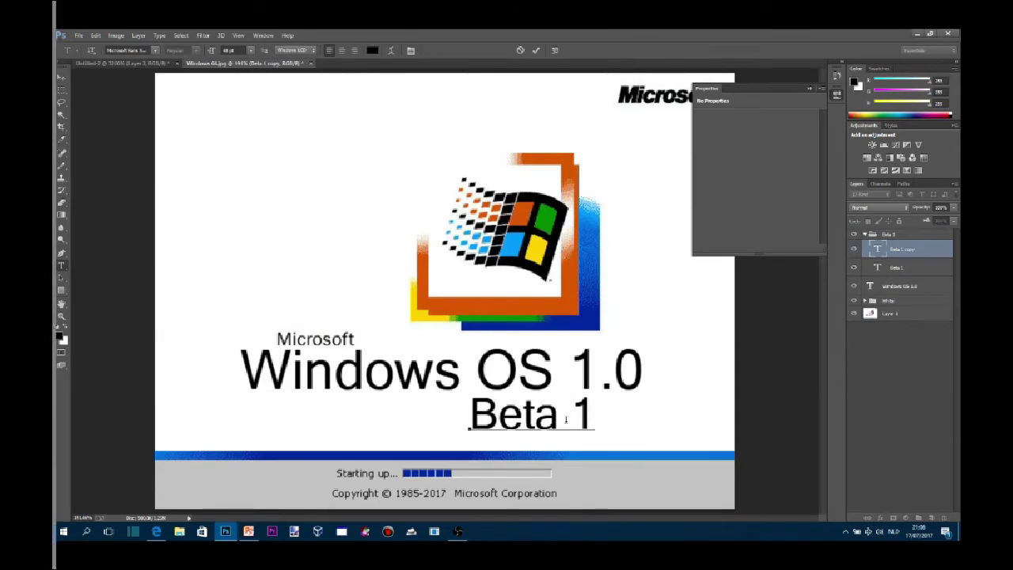
key("ctrl+shift+b")
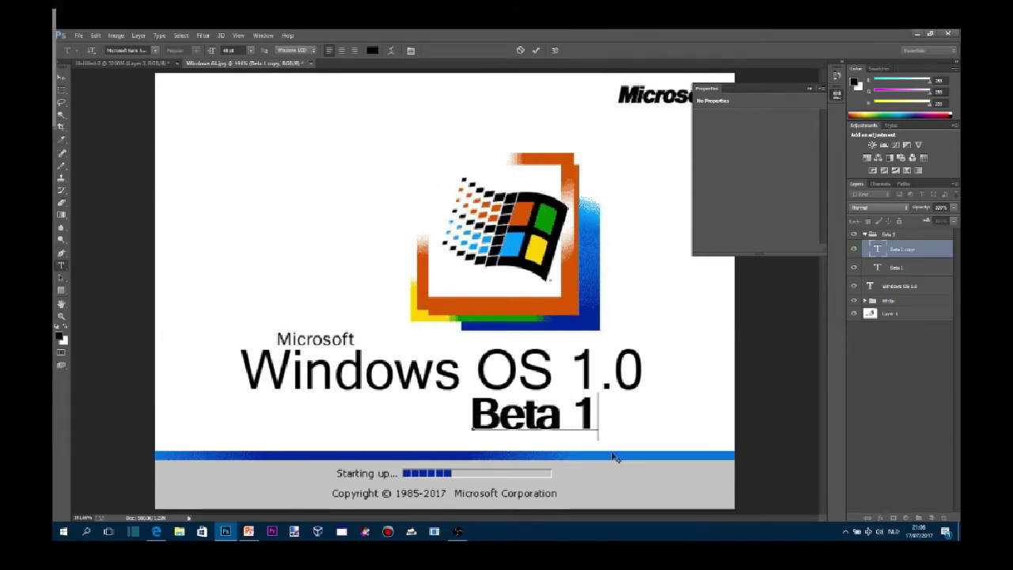
left_click(651, 447)
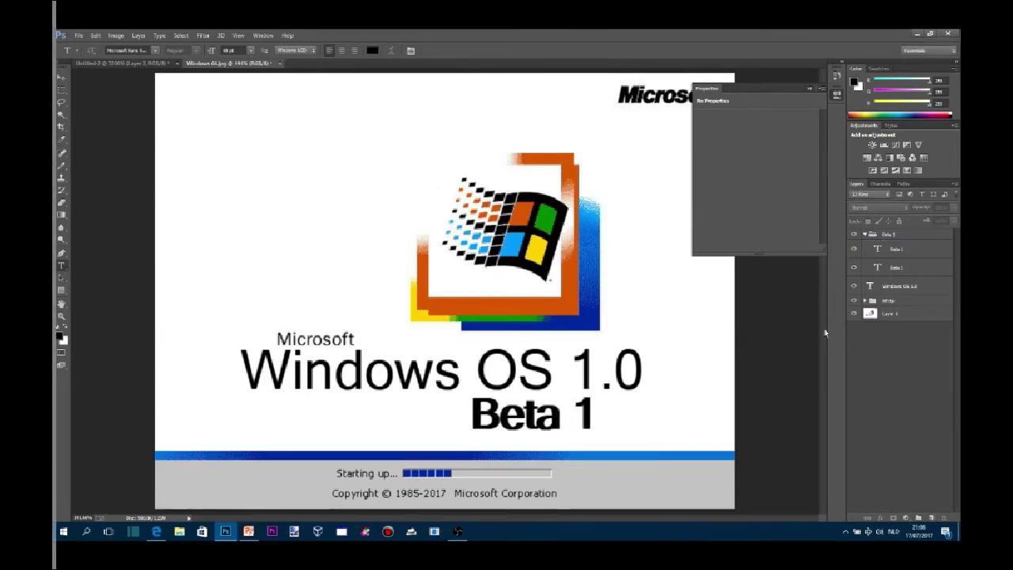
left_click(910, 249)
left_click(61, 78)
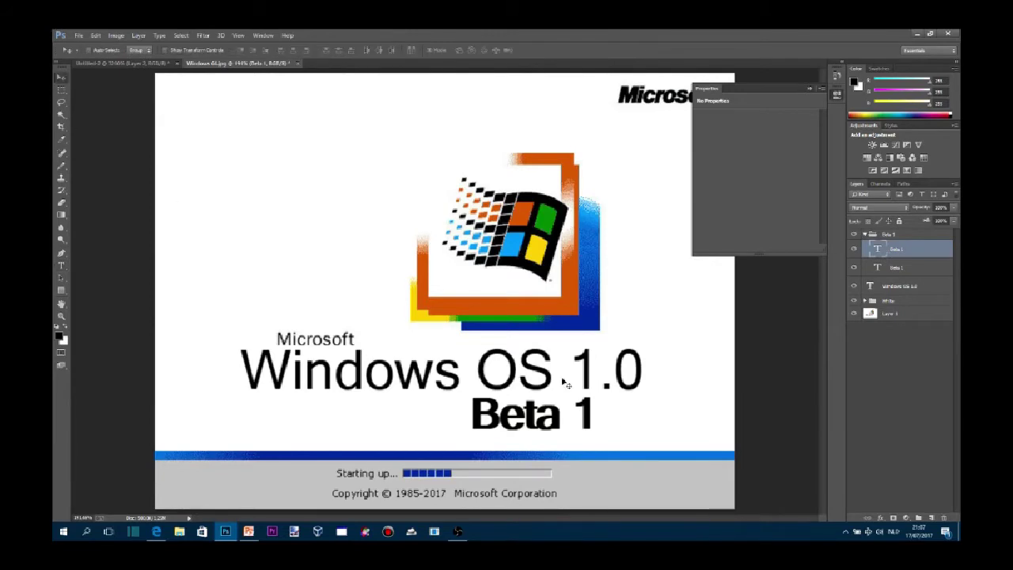
key("ctrl+z")
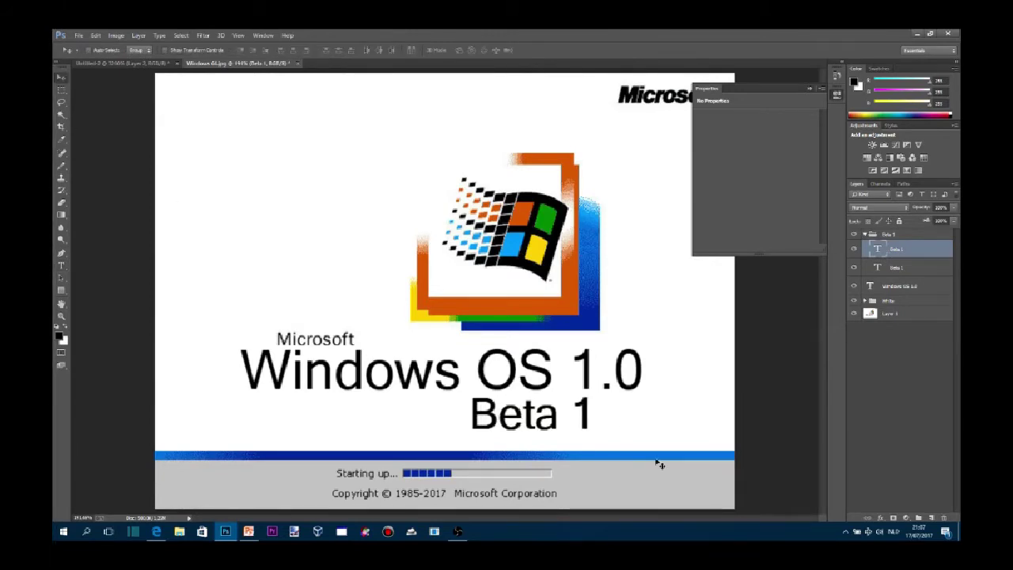
key("ctrl+z")
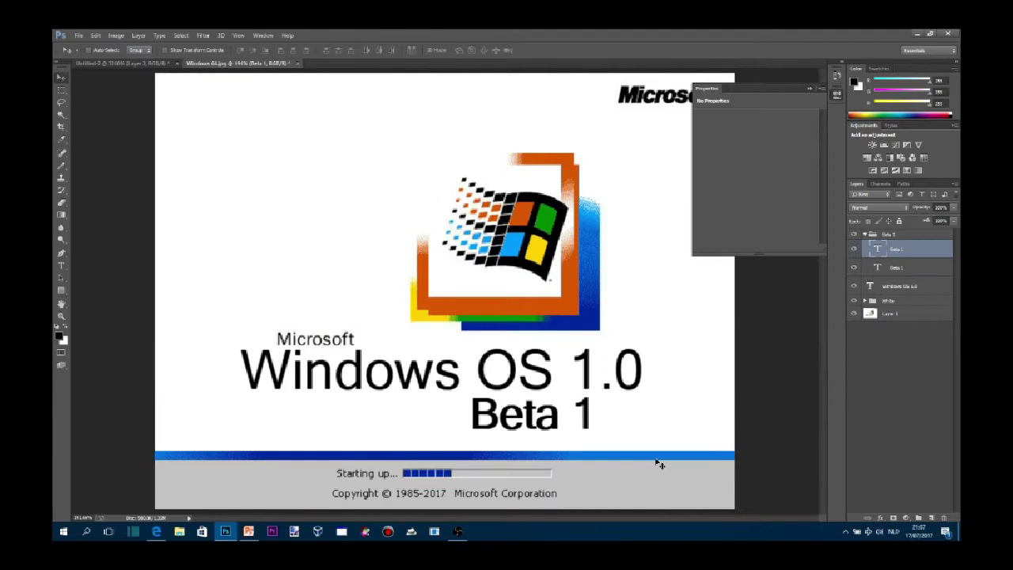
key("ctrl+z")
Stack another duplicate of the Beta 1 layer and delete the extra Beta 1 copy 2.
right_click(923, 254)
left_click(816, 132)
key("Return")
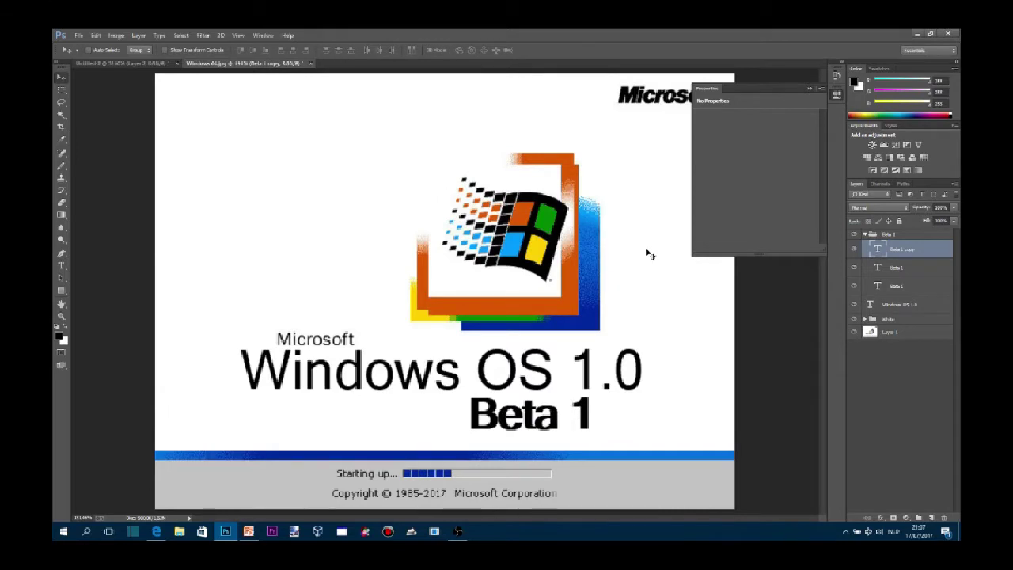
right_click(923, 253)
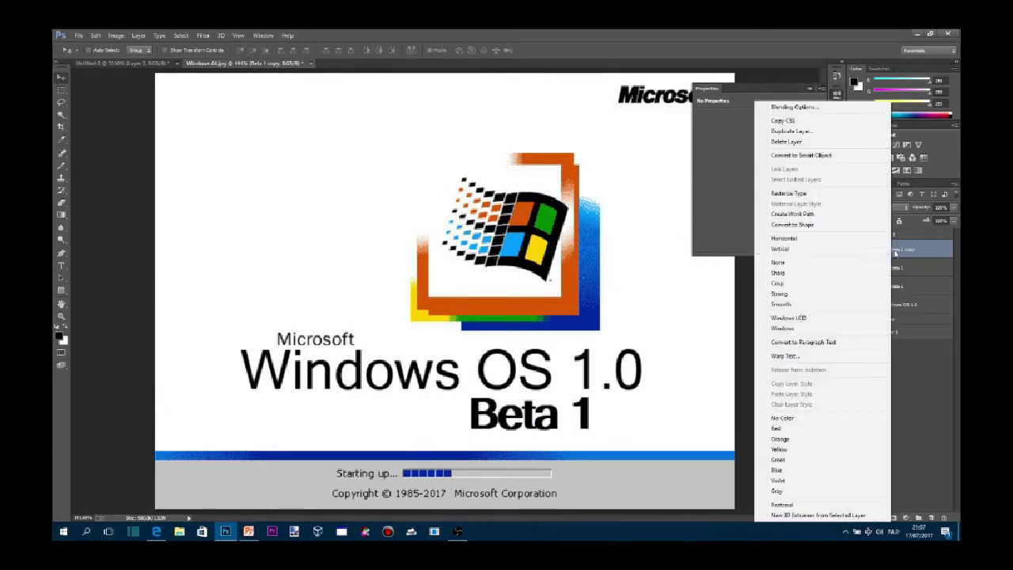
left_click(816, 131)
left_click(596, 185)
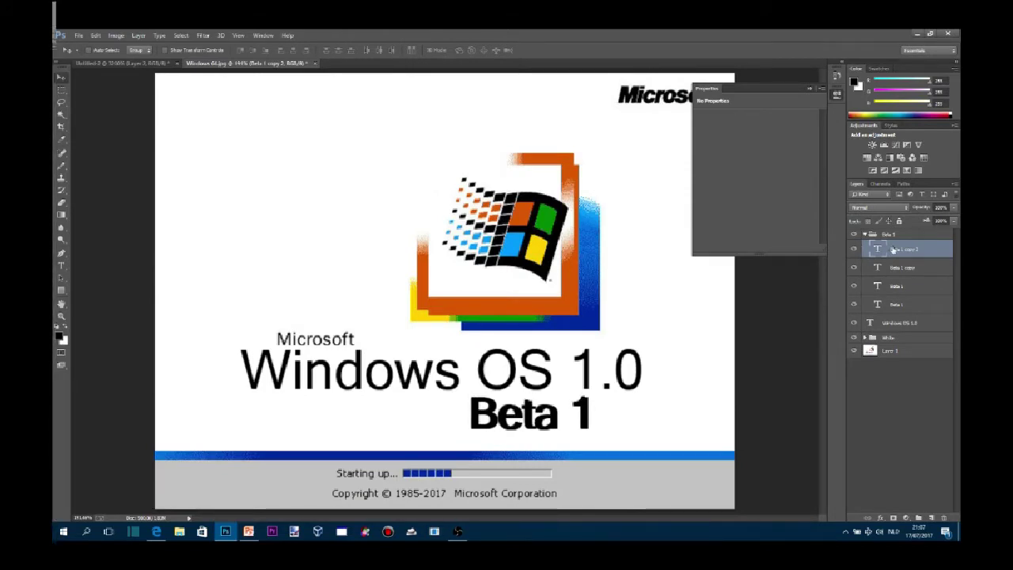
key("Delete")
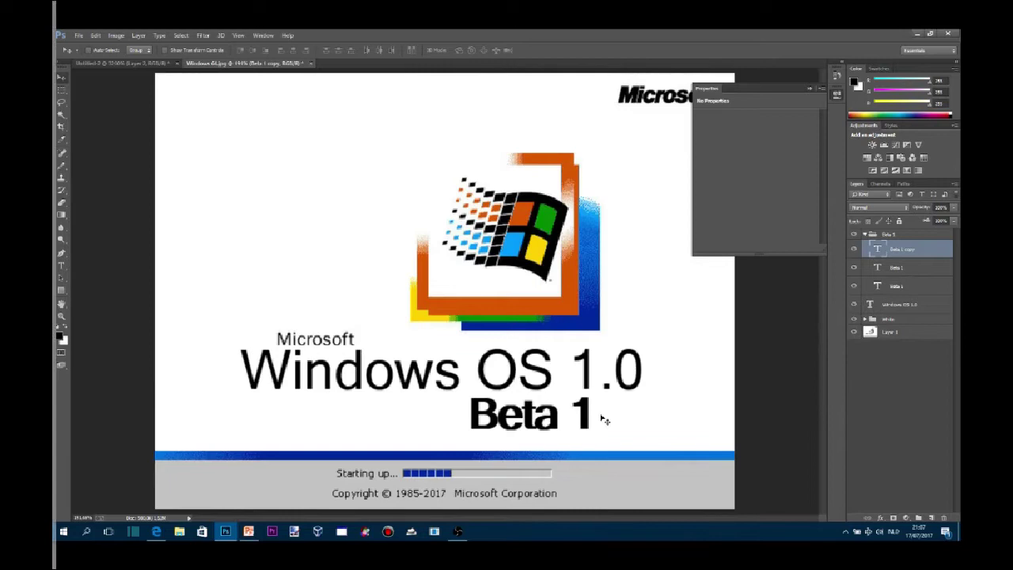
left_click(863, 295)
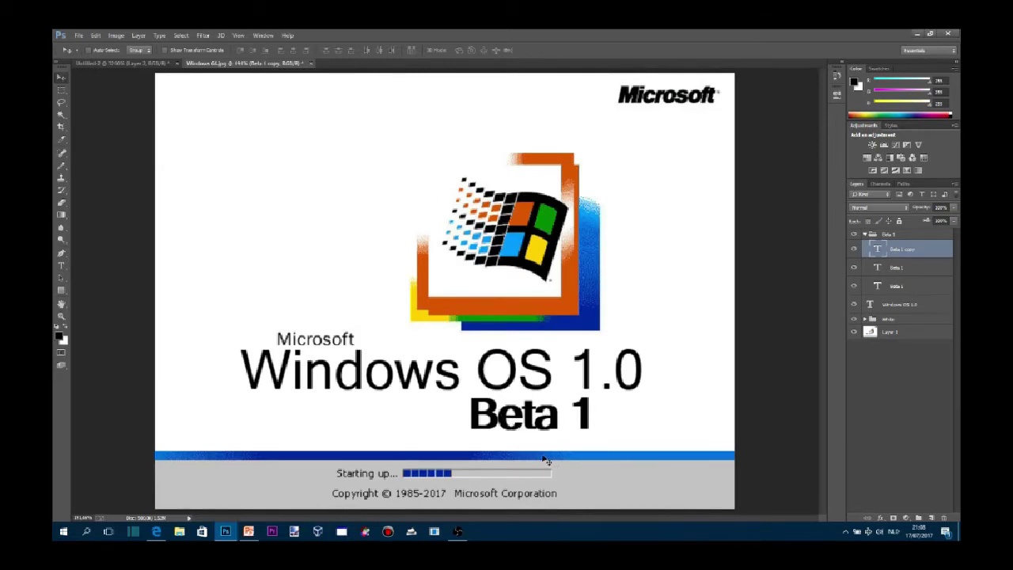
Start Save As in the OS Foto's folder with JPEG as the file format.
left_click(79, 35)
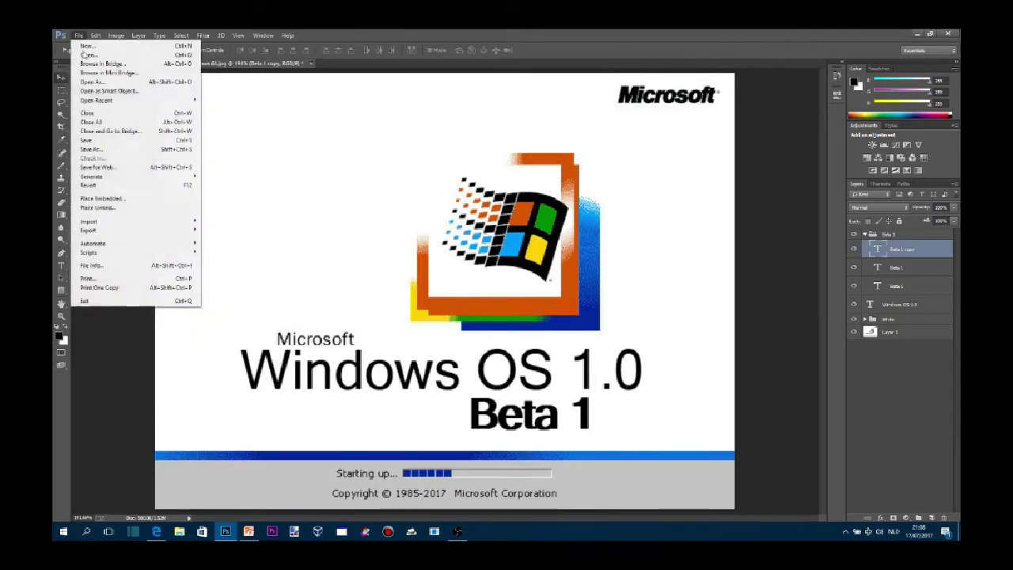
left_click(92, 149)
double_click(182, 138)
left_click(184, 249)
left_click(147, 322)
left_click(178, 115)
key("ctrl+a")
type("t")
Create a Windows OS 1.0 Beta 1 folder and save the image there as Bootscreen.
left_click(132, 67)
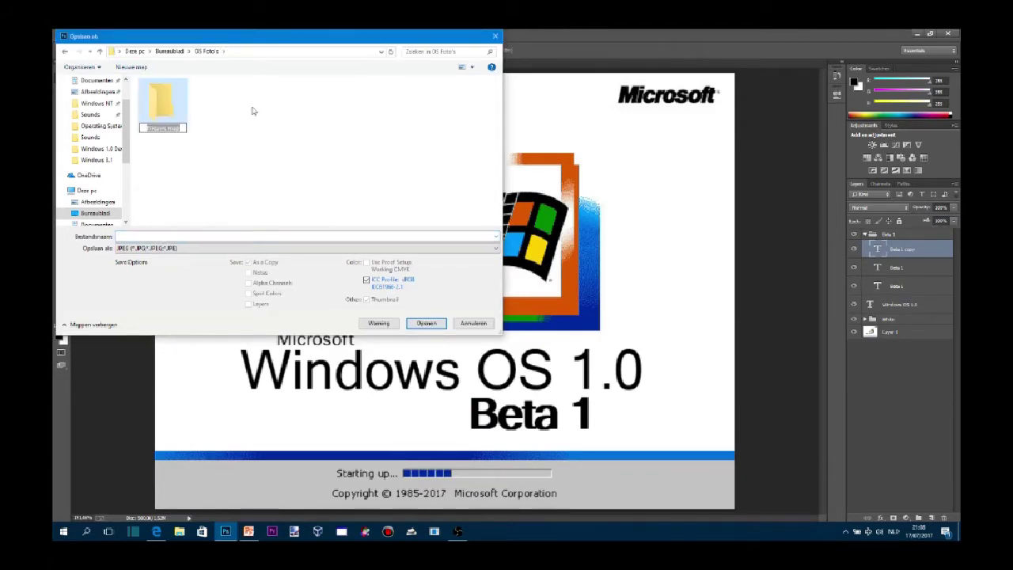
type("Windows")
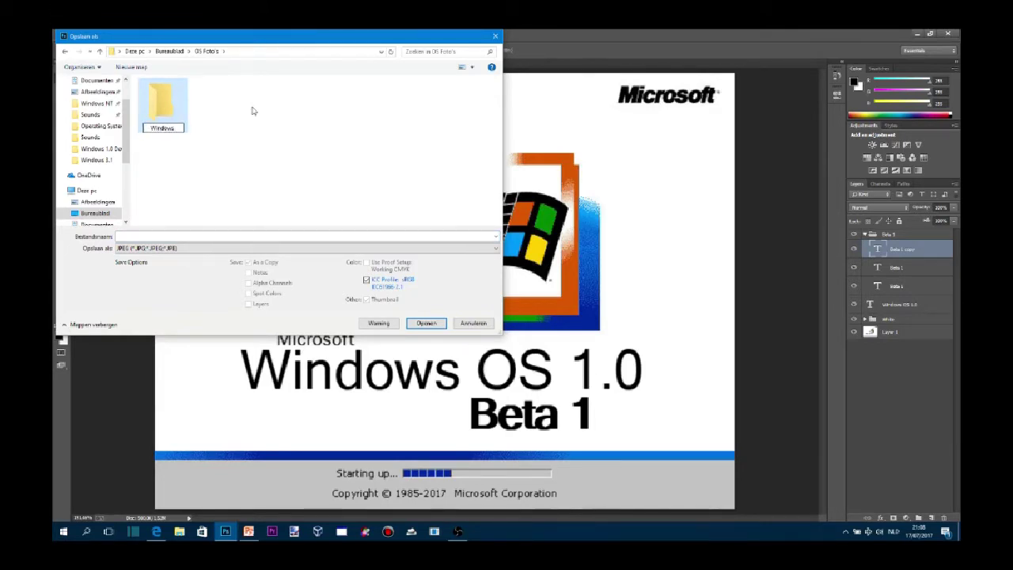
type("sS1.0 Beta 1")
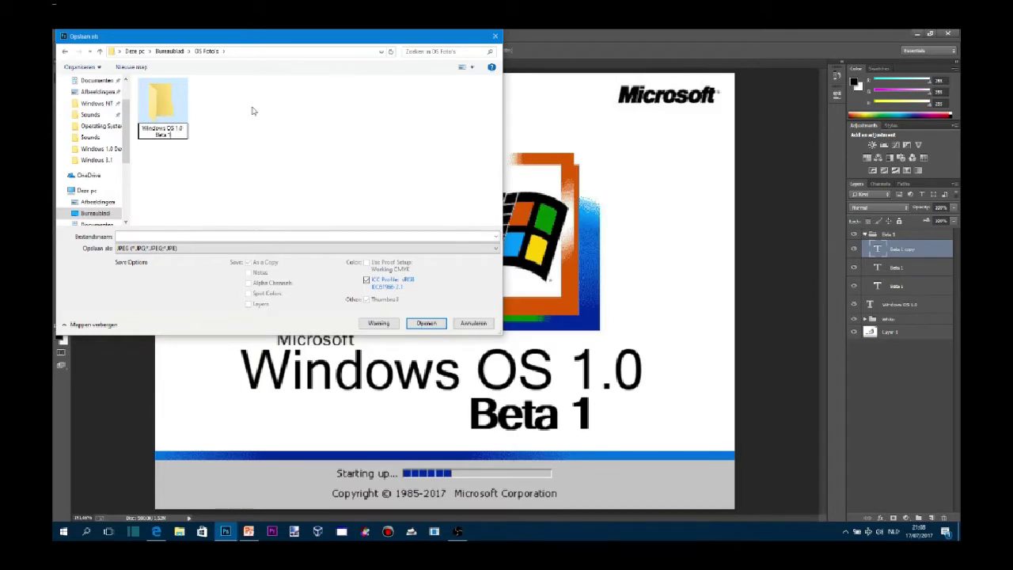
key("Return")
key("Return")
left_click(170, 236)
type("Boot")
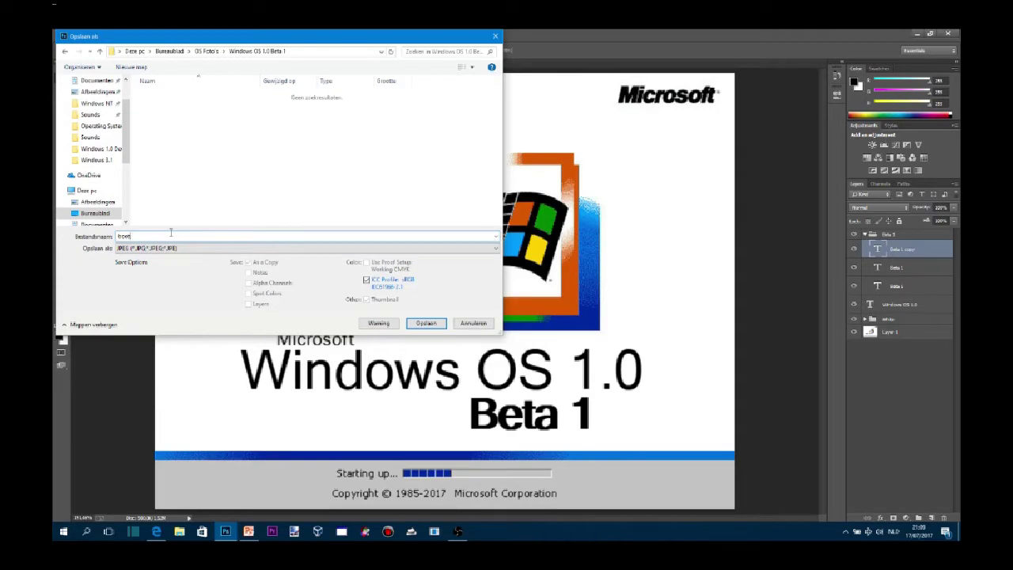
type("screen")
left_click(426, 323)
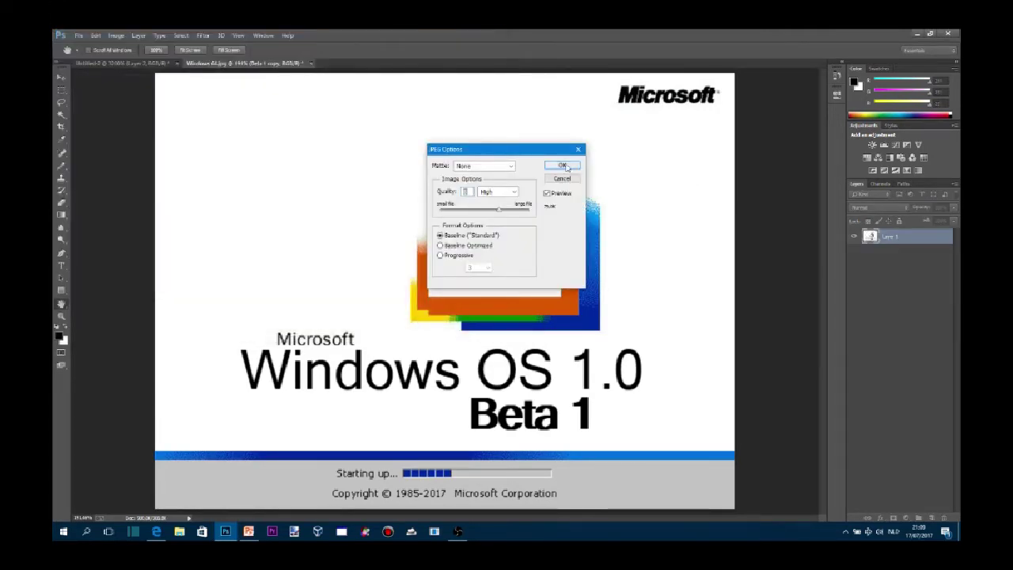
left_click(563, 166)
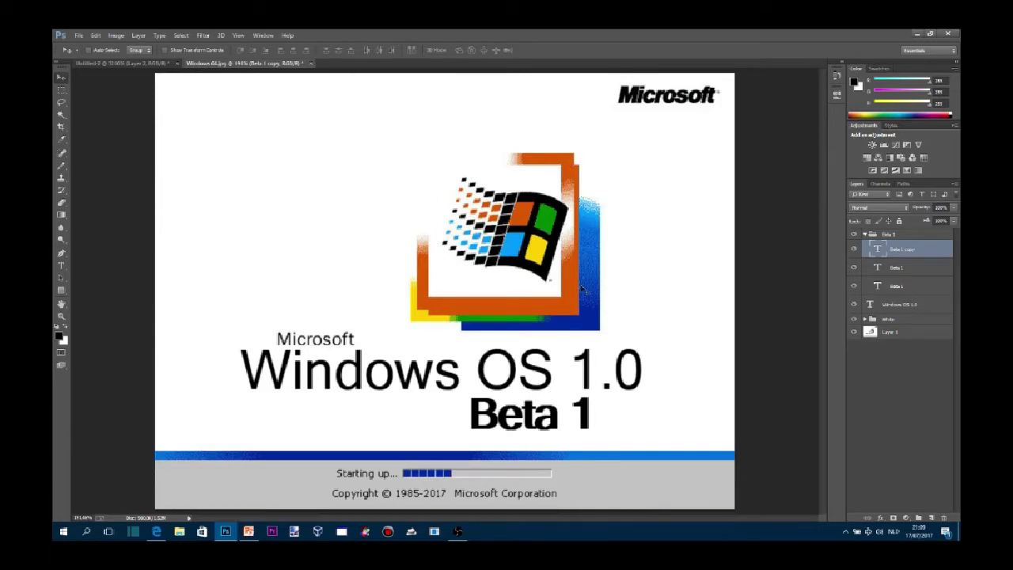
Expand the white layer group and toggle its visibility so it hides the old title.
left_click(866, 319)
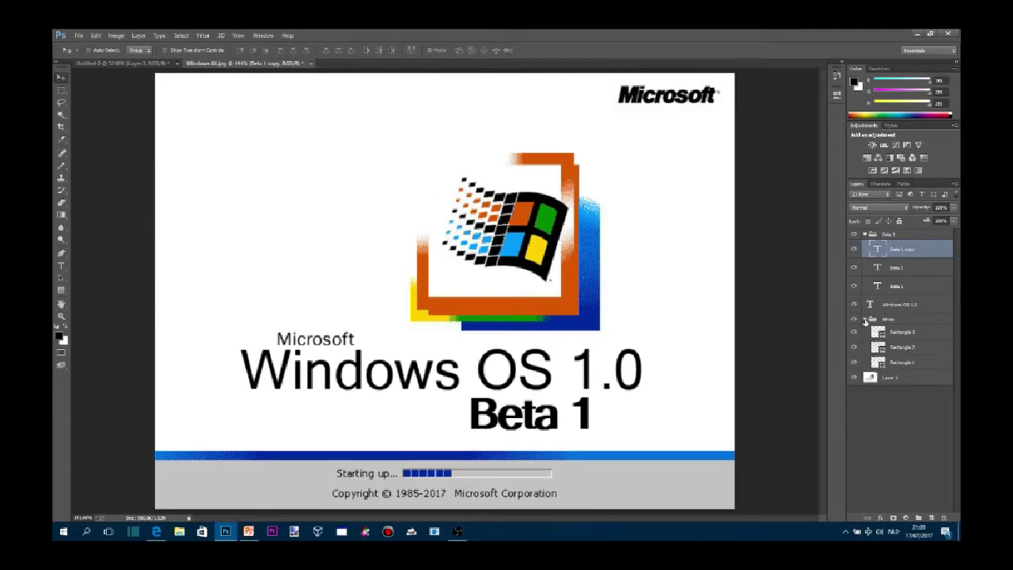
left_click(855, 236)
left_click(854, 235)
left_click(853, 321)
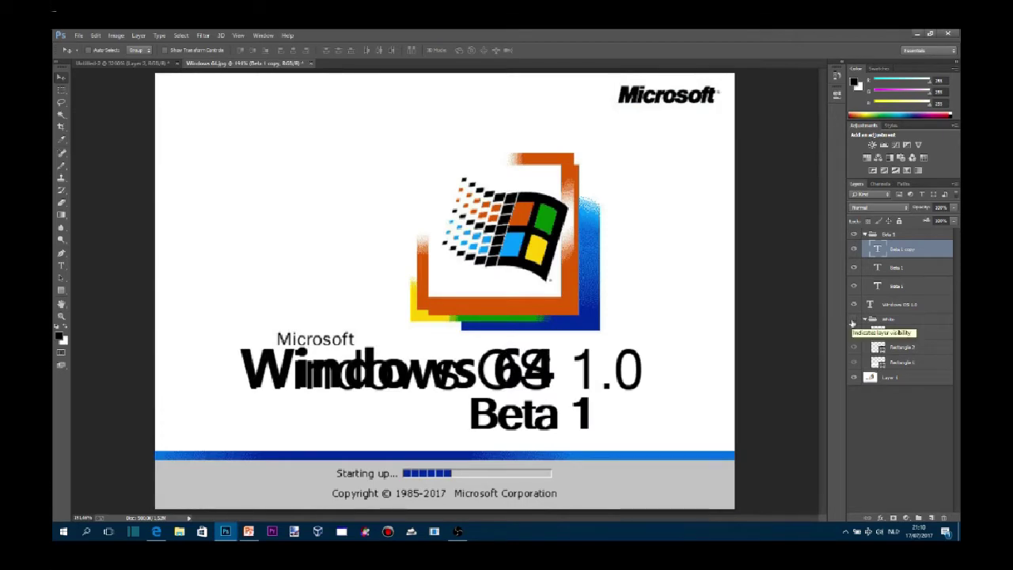
left_click(854, 319)
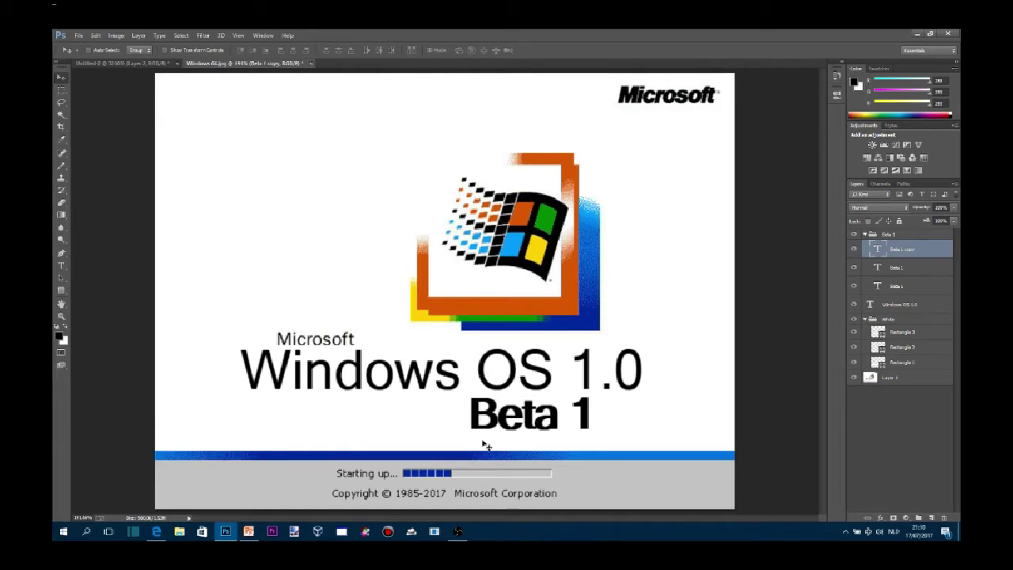
Set the speaker volume to 51.
left_click(880, 532)
left_click_drag(895, 509, 878, 509)
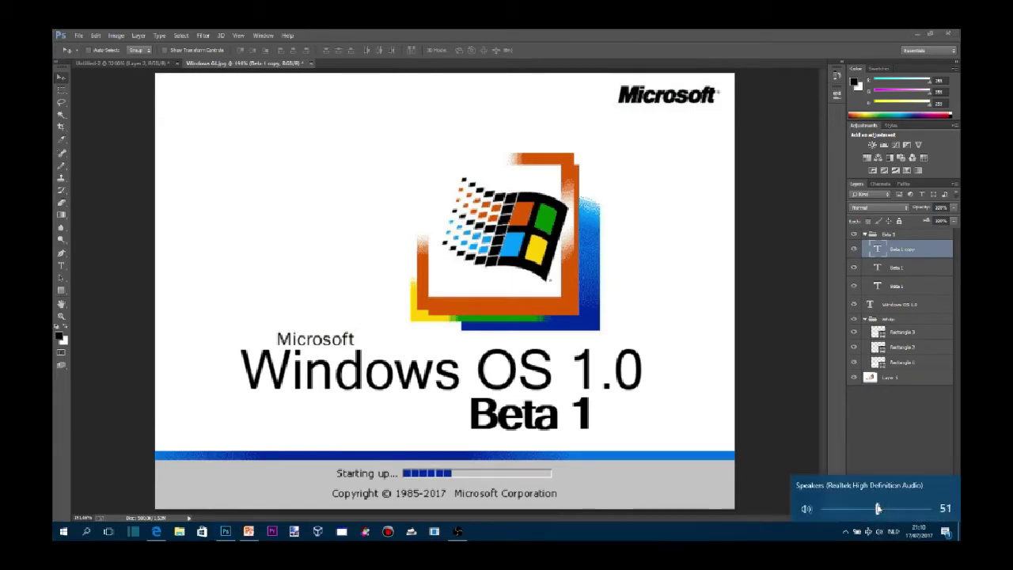
left_click(804, 422)
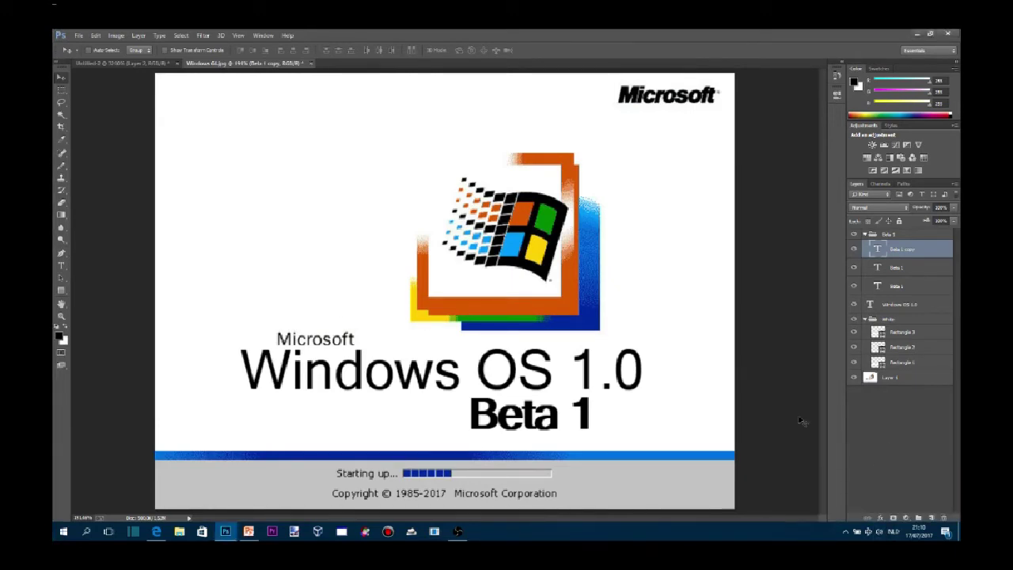
Close the Windows 64 image without saving and return to PowerPoint.
left_click(948, 33)
left_click(515, 215)
left_click(516, 214)
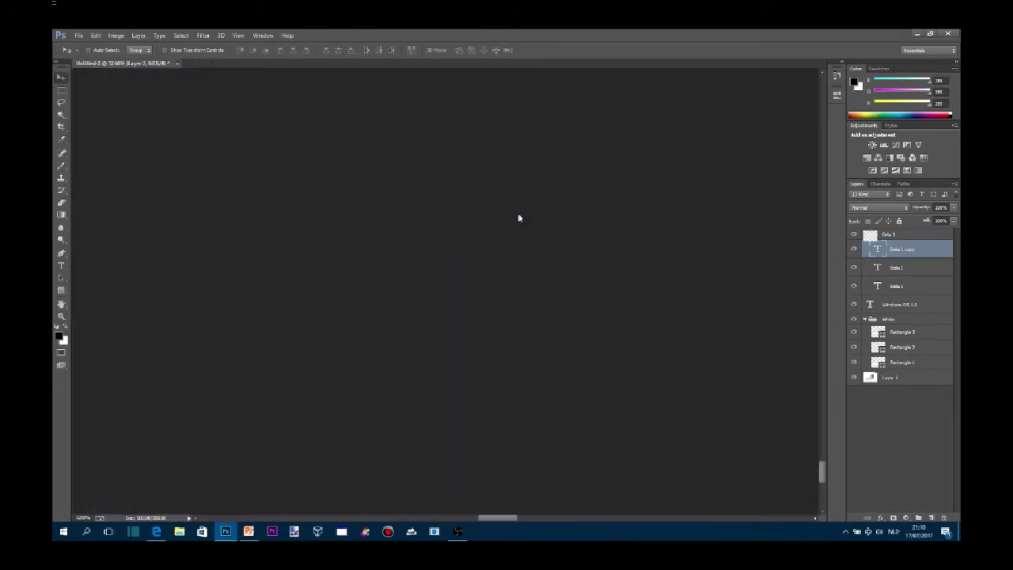
Insert bootscreen.jpg from the Windows OS 1.0 Beta 1 folder onto slide 1 with a Fade transition.
left_click(123, 48)
left_click(87, 68)
scroll(100, 167, "up", 2)
scroll(98, 137, "up", 3)
left_click(95, 105)
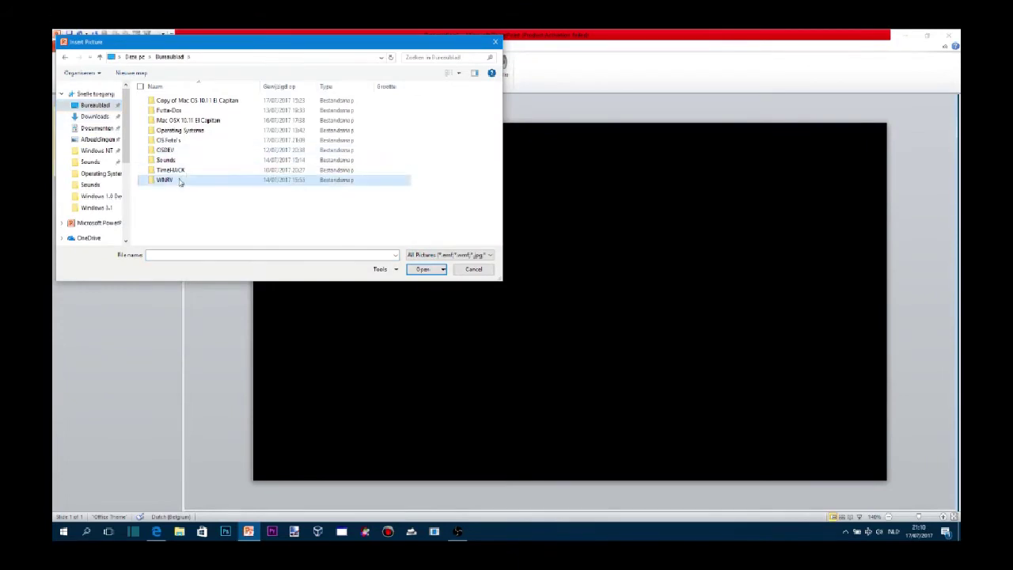
double_click(181, 181)
key("BackSpace")
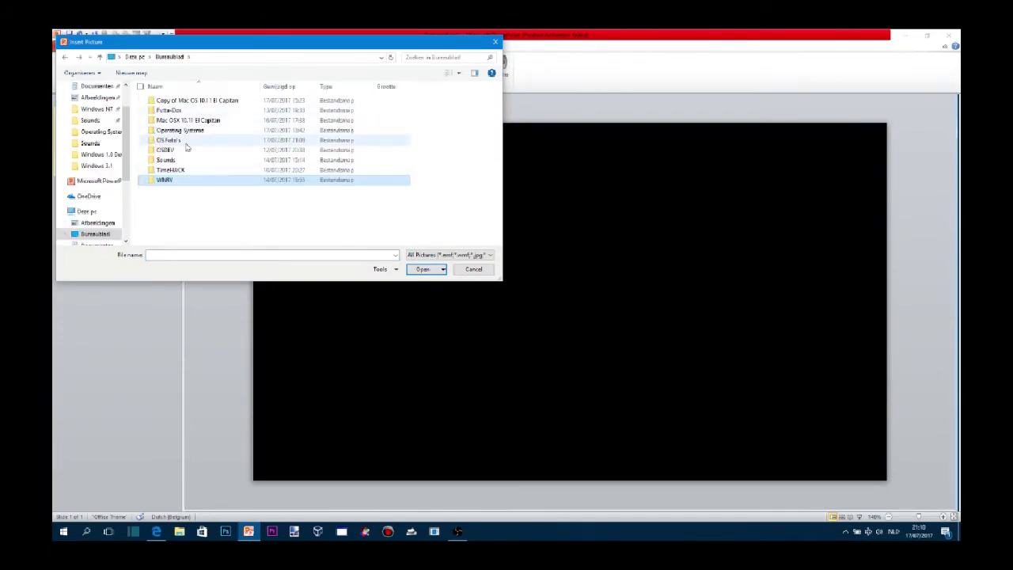
double_click(183, 141)
double_click(164, 105)
left_click(163, 105)
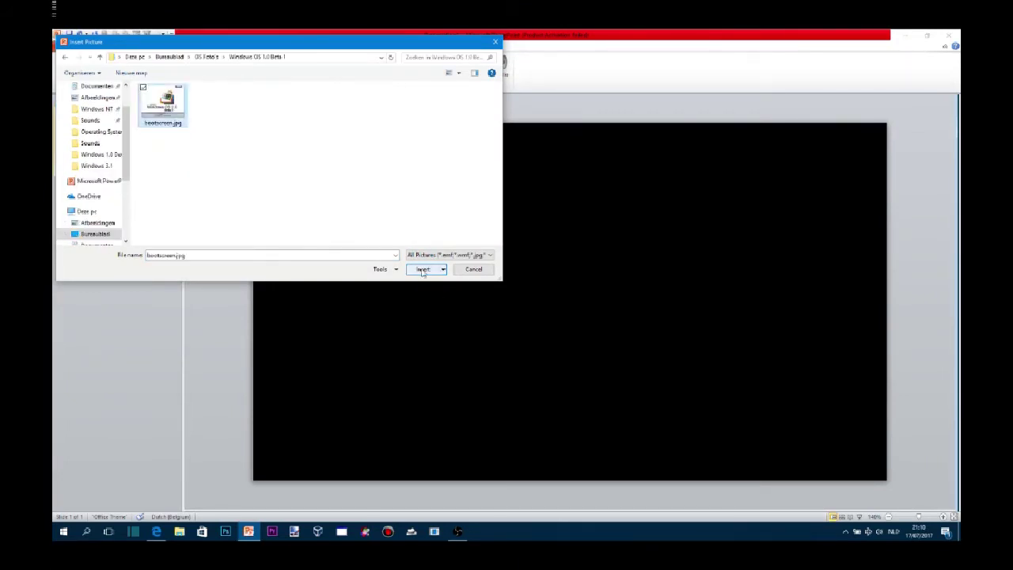
left_click(422, 270)
left_click(224, 359)
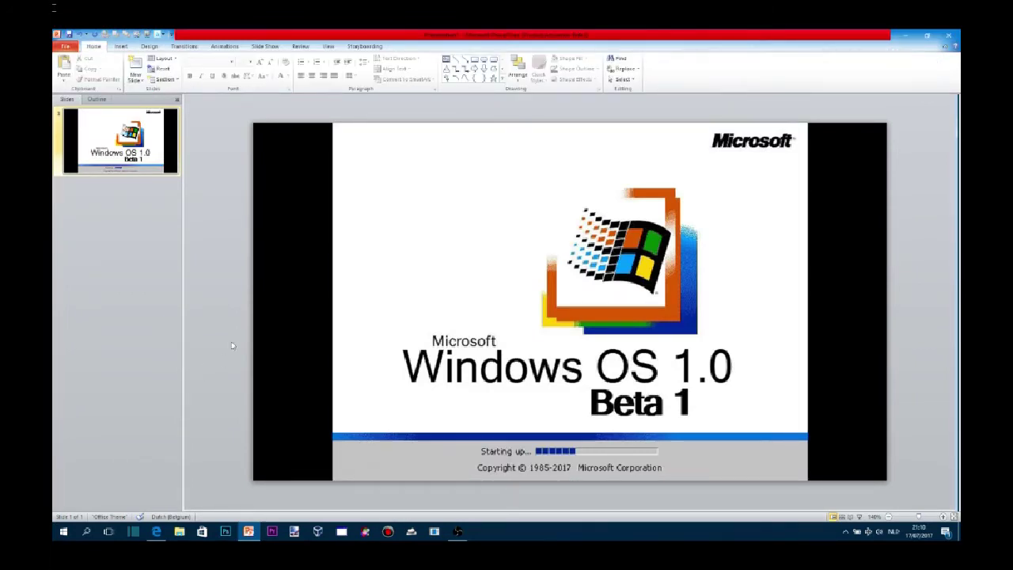
left_click(185, 45)
left_click(177, 70)
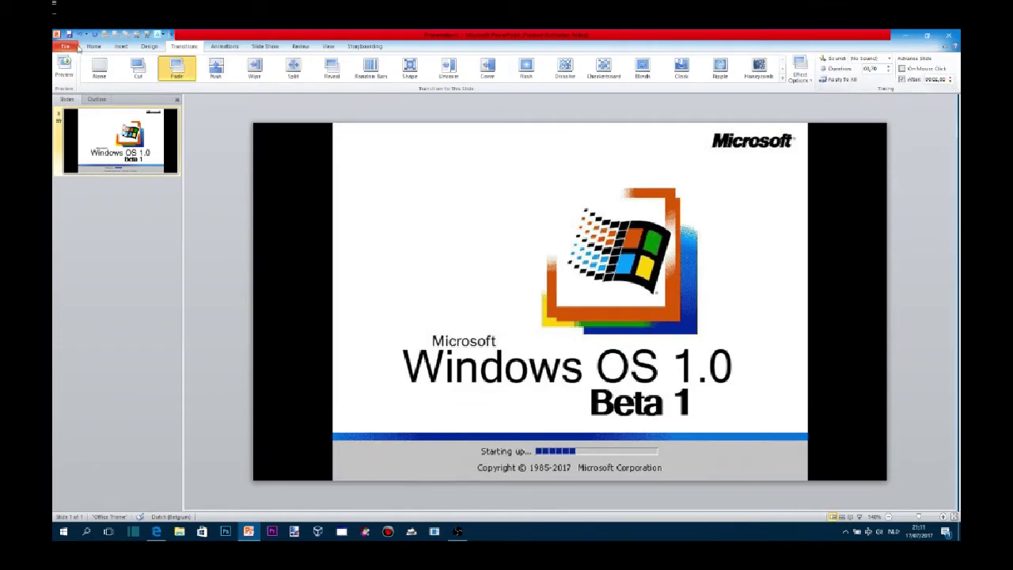
Add an empty slide 2 with both placeholders removed and a Fade transition.
right_click(117, 209)
left_click(139, 263)
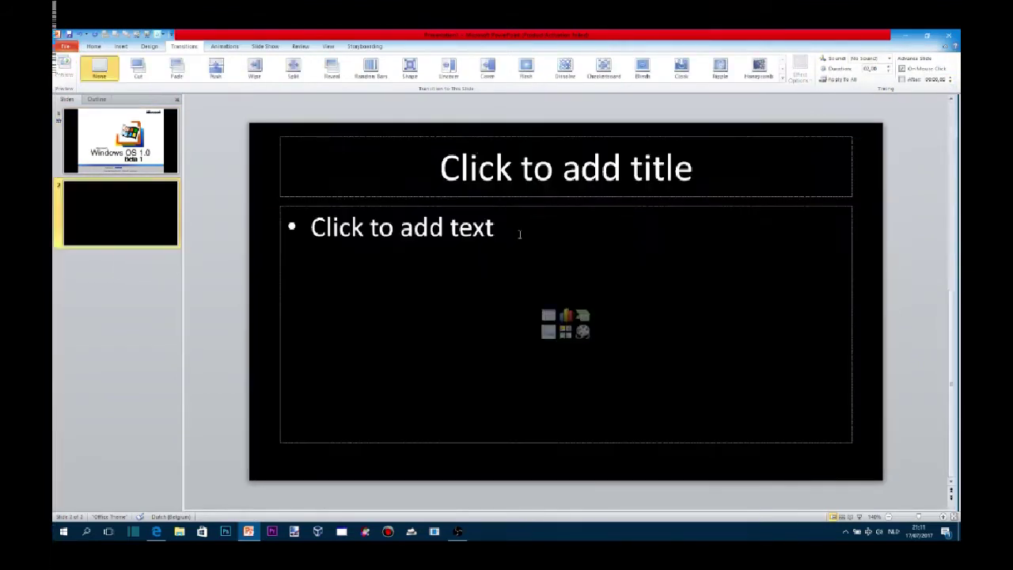
left_click(471, 138)
key("Delete")
left_click(466, 208)
key("Delete")
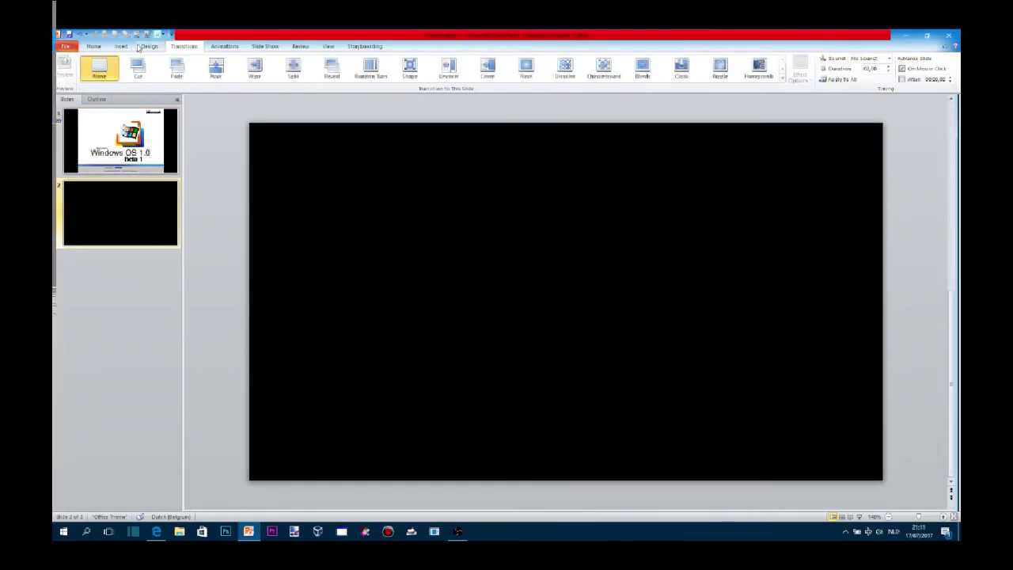
left_click(179, 68)
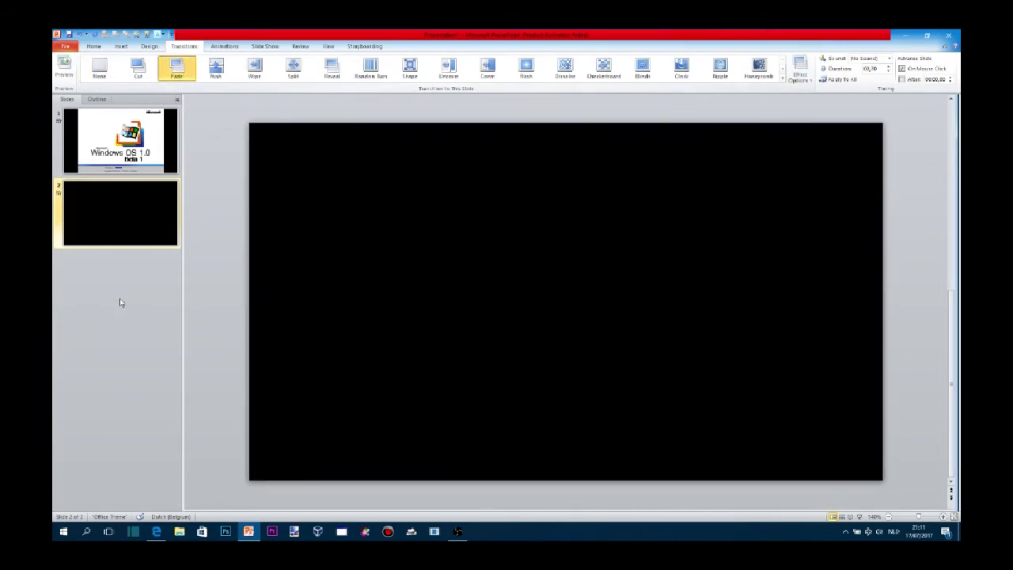
Add a third slide and delete its title and text placeholders.
left_click(94, 48)
left_click(136, 69)
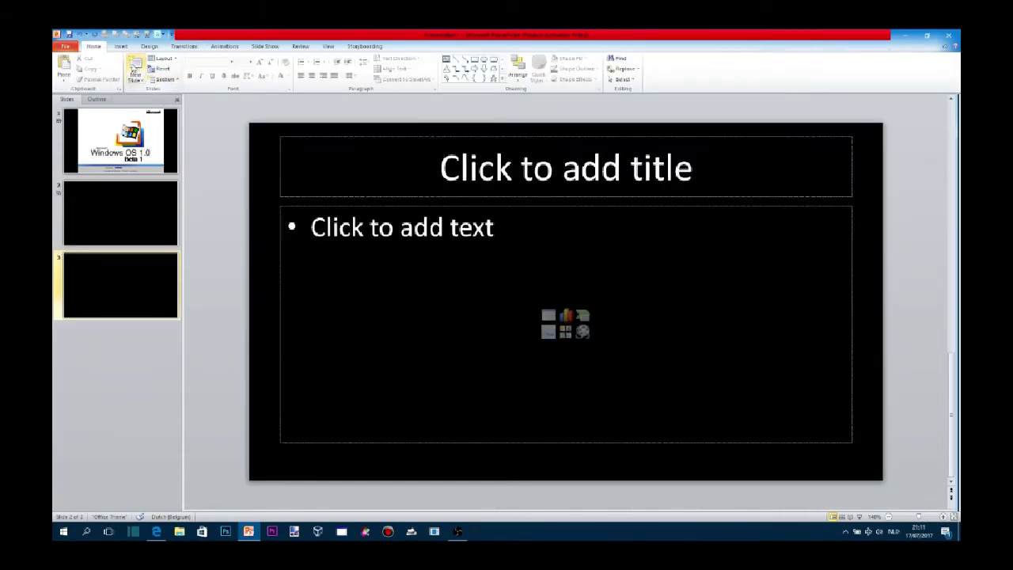
left_click(340, 136)
key("Delete")
left_click(360, 206)
key("Delete")
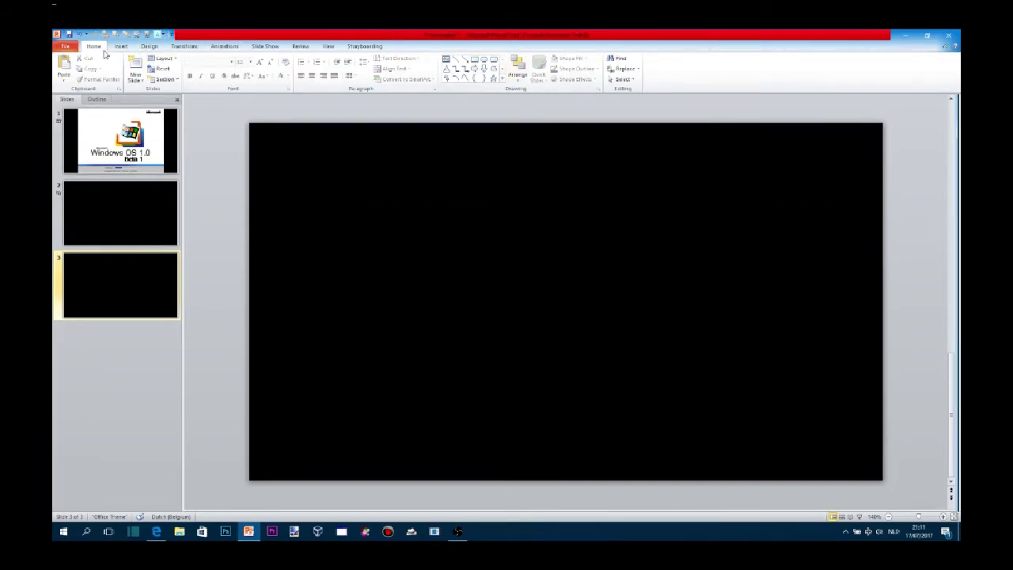
Draw a rectangle covering the whole slide, aligned to its right edge.
left_click(121, 46)
left_click(149, 46)
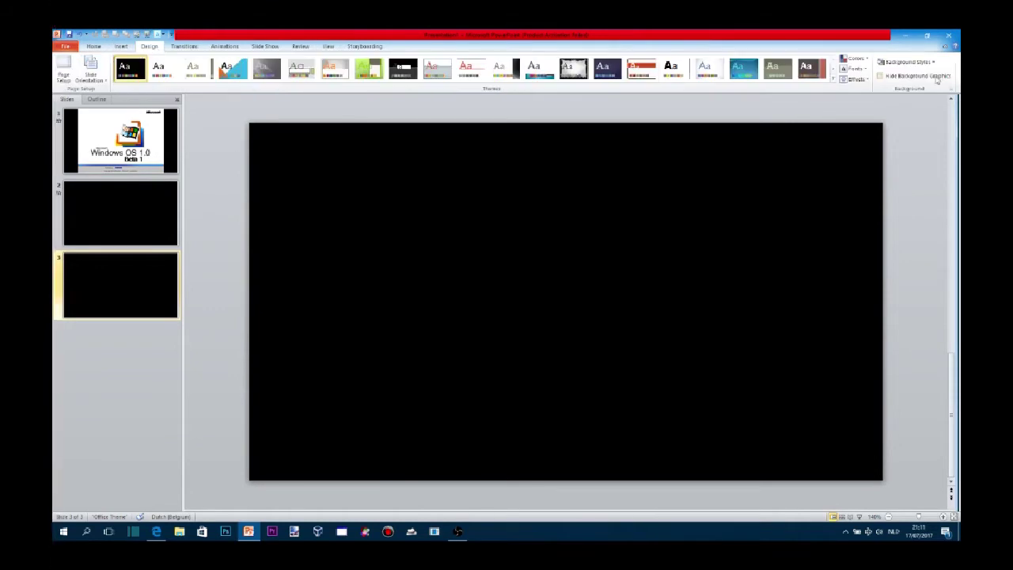
left_click(93, 46)
left_click(475, 59)
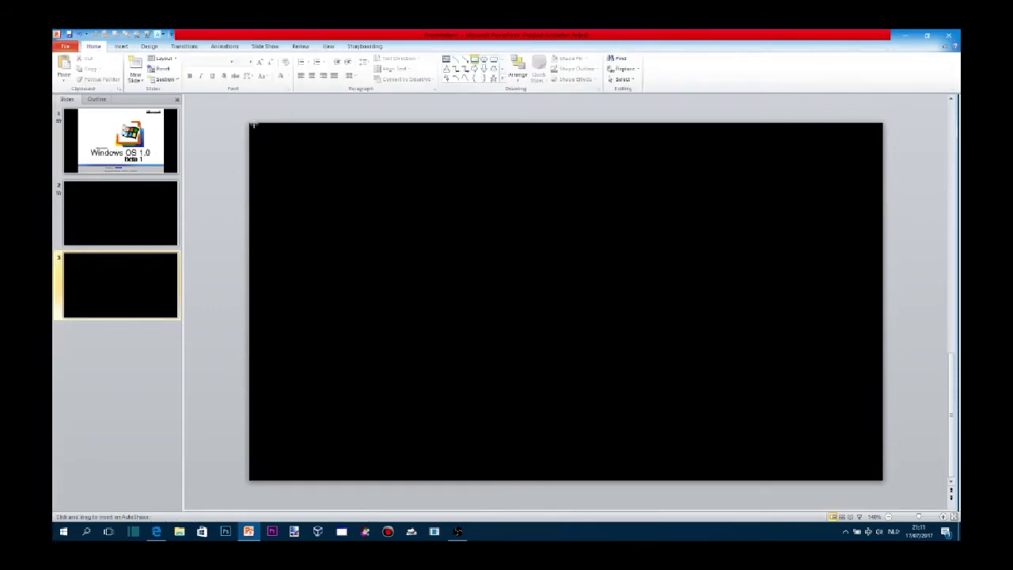
left_click_drag(250, 124, 886, 480)
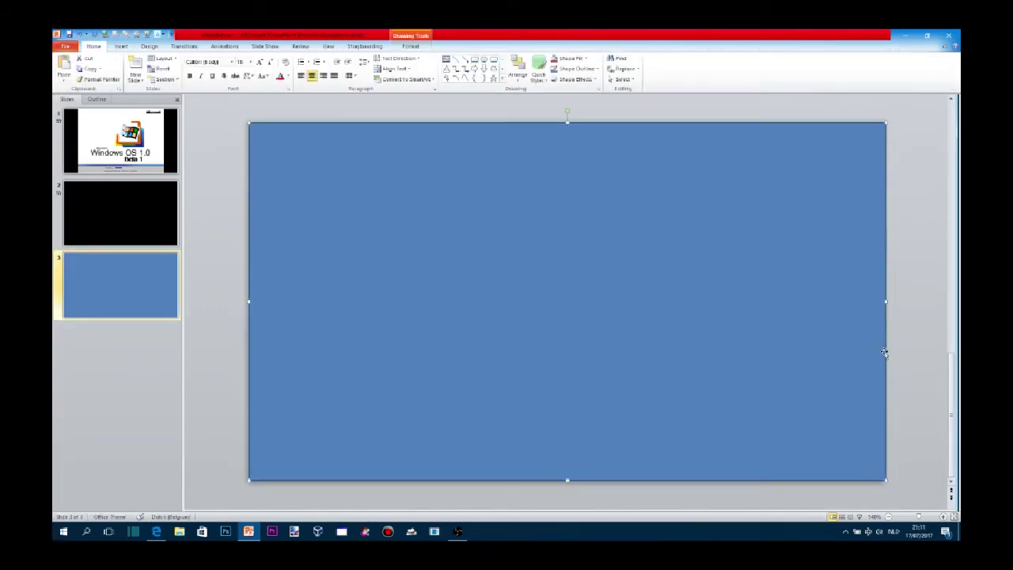
left_click_drag(887, 301, 884, 301)
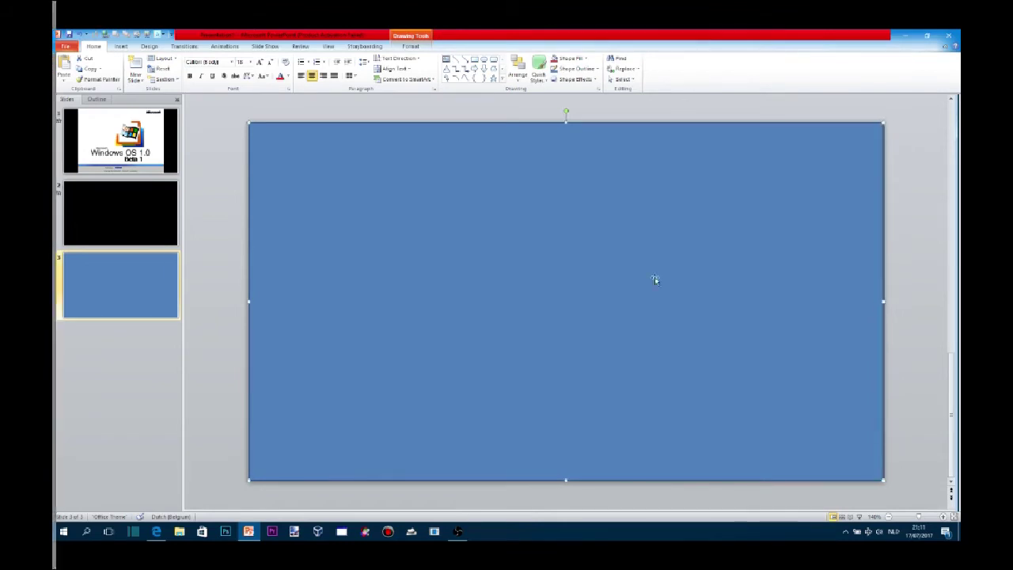
Fill the full-slide rectangle with teal.
left_click(410, 46)
left_click(358, 82)
mouse_move(324, 226)
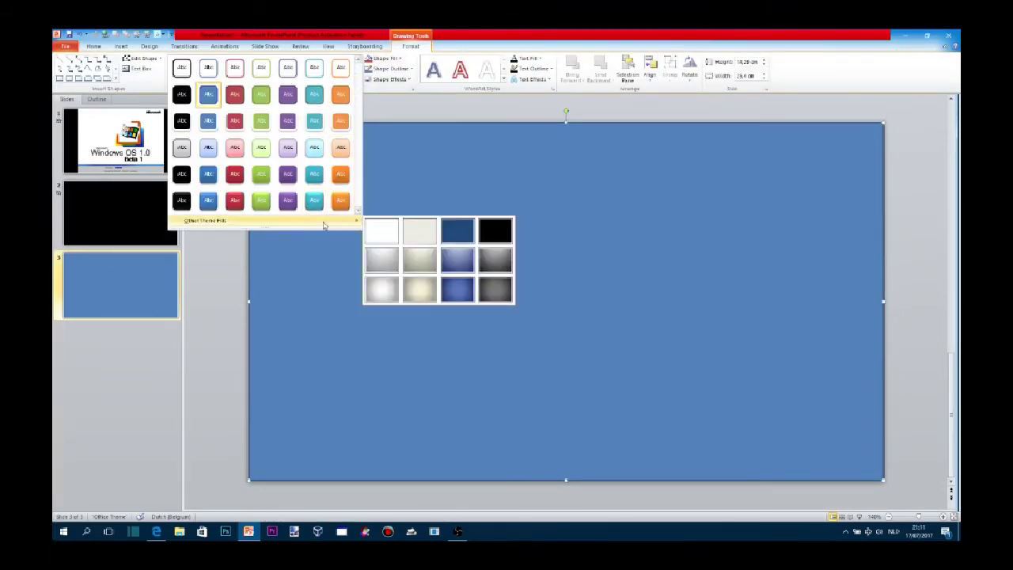
left_click(385, 60)
left_click(386, 59)
left_click(387, 60)
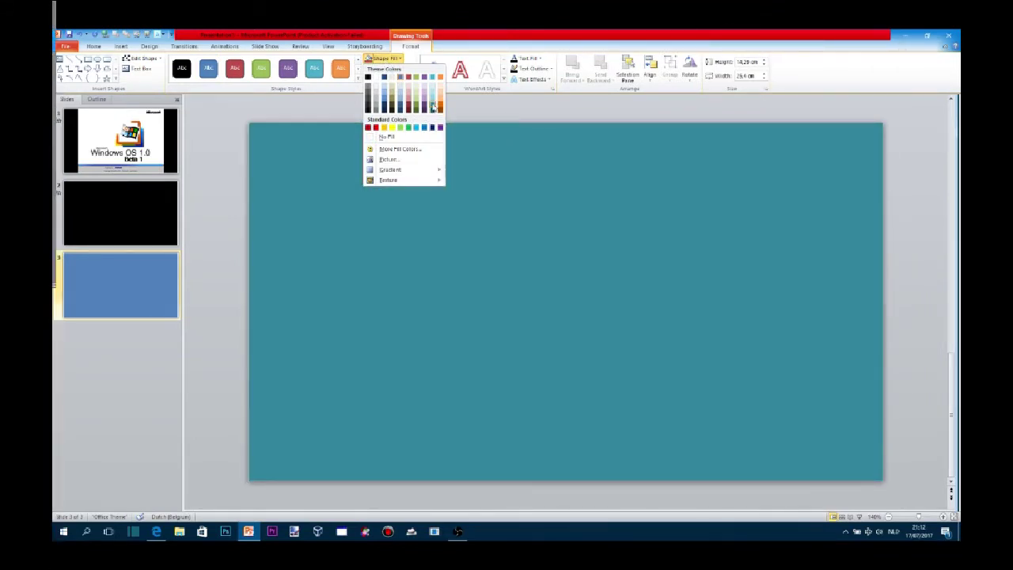
left_click(434, 109)
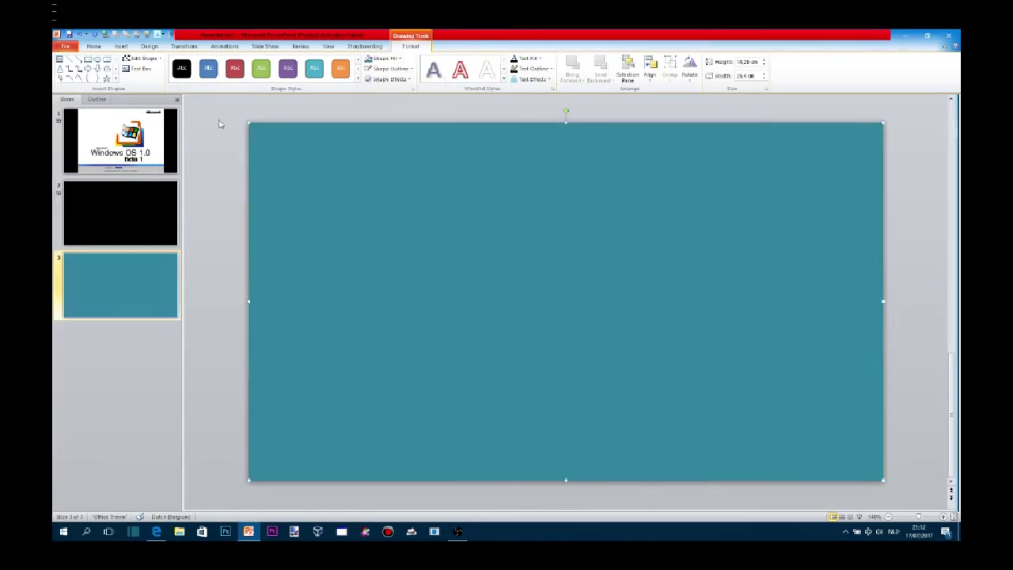
left_click(220, 124)
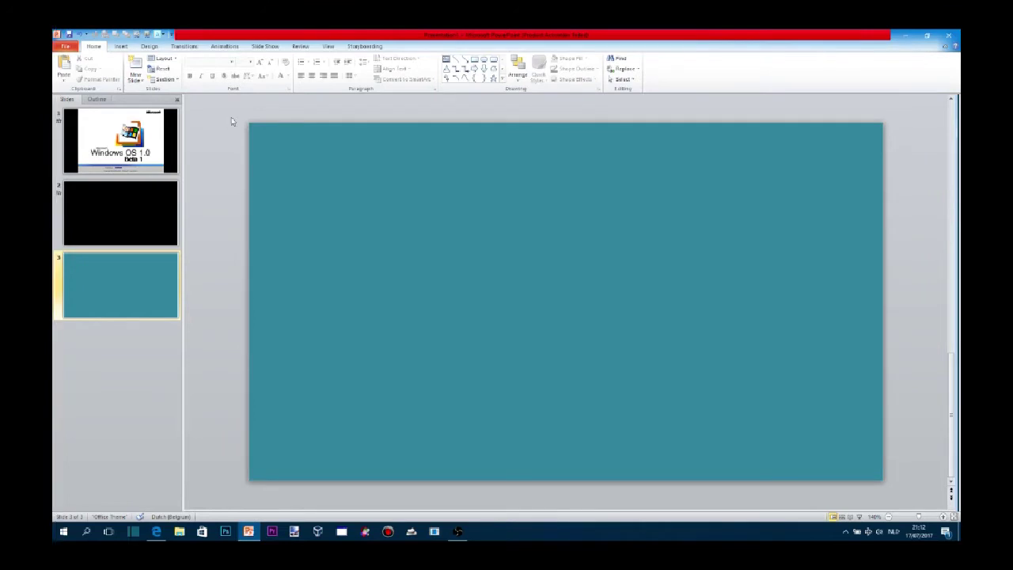
left_click(411, 192)
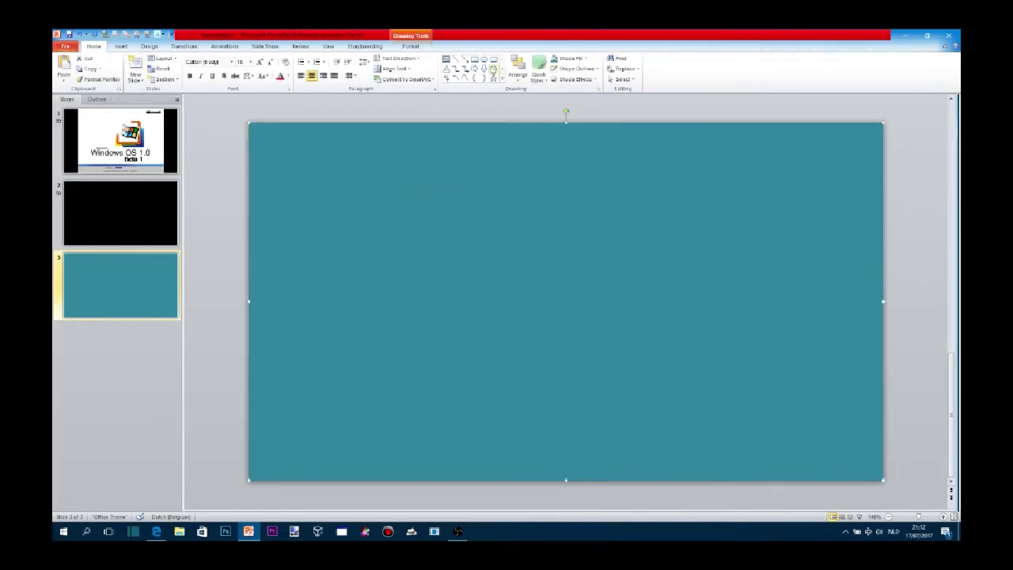
left_click(473, 80)
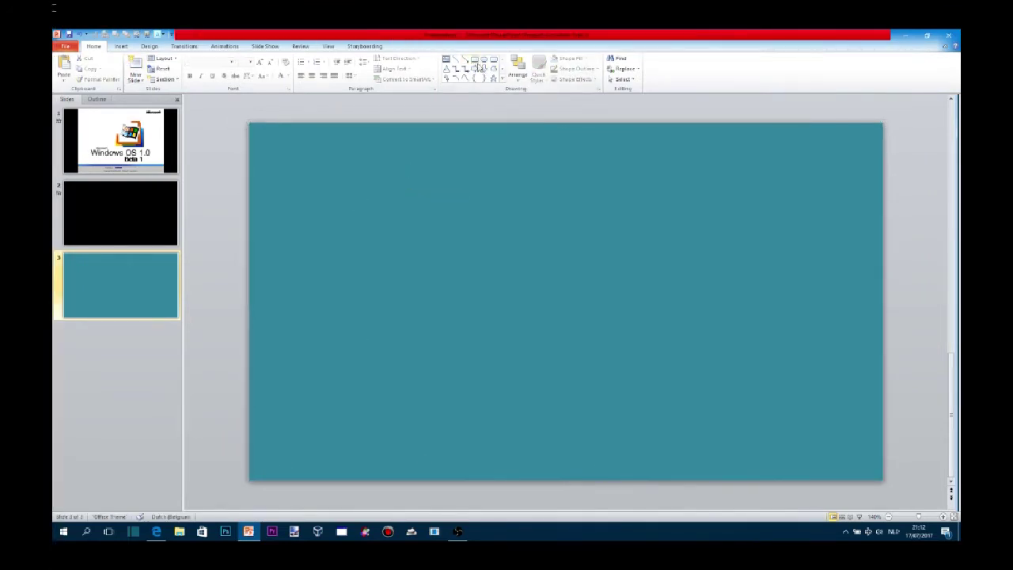
Draw a bar along the slide's bottom edge to the right side, then preview the slideshow.
left_click_drag(563, 457, 841, 458)
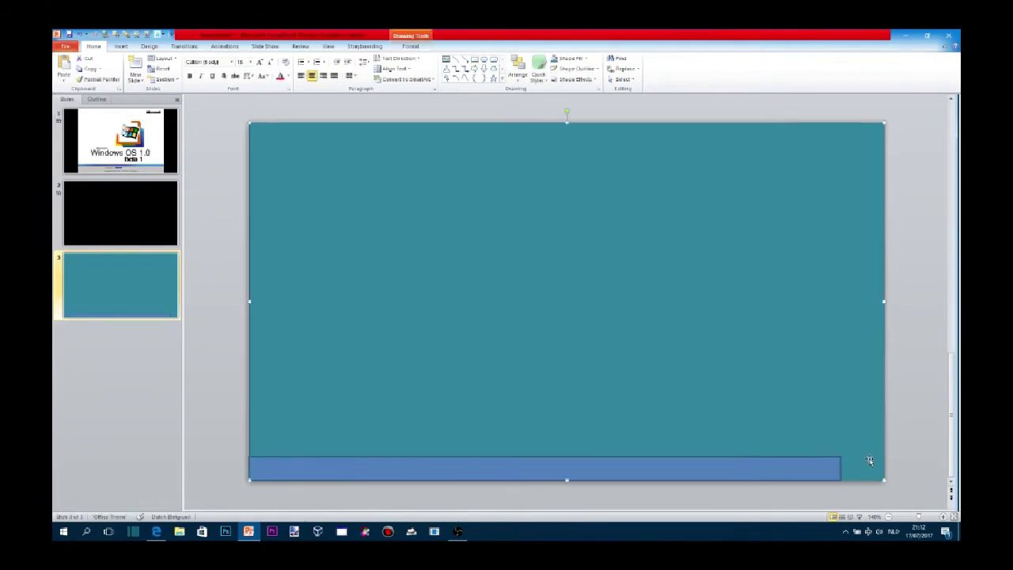
left_click_drag(841, 468, 871, 469)
left_click(147, 37)
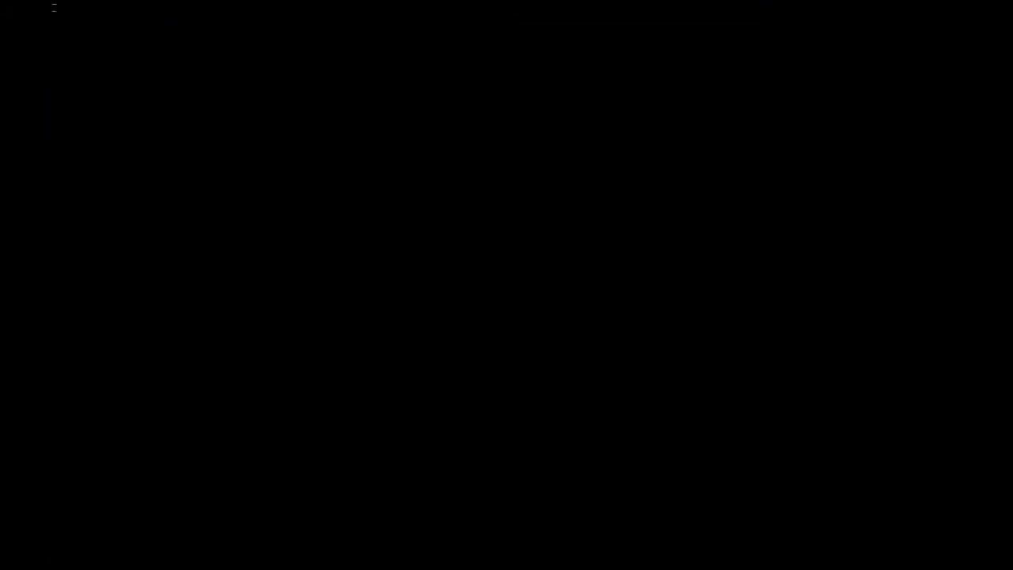
key("Escape")
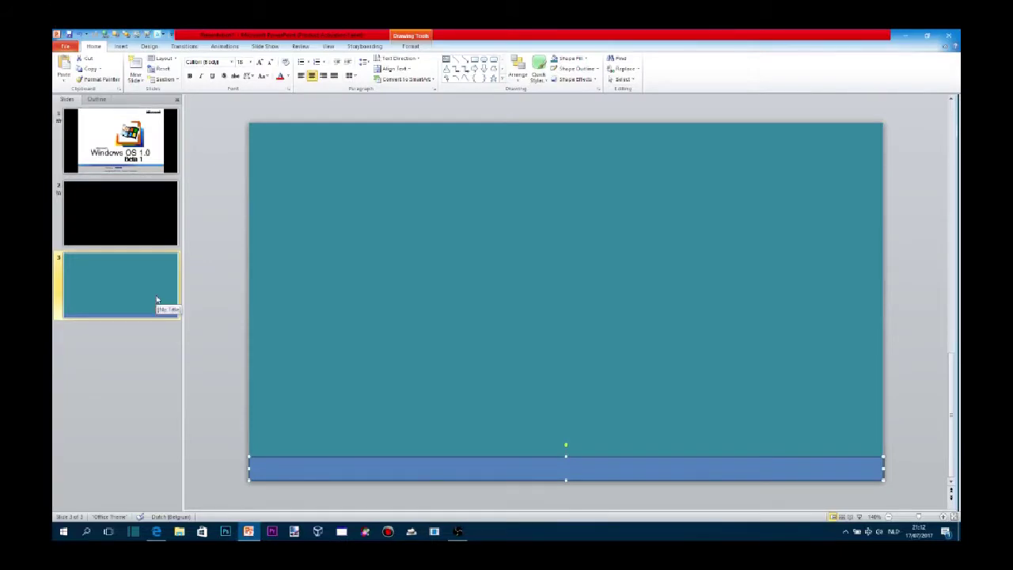
Make slide 2 advance automatically after a set time and play the show through.
left_click(108, 199)
left_click(184, 46)
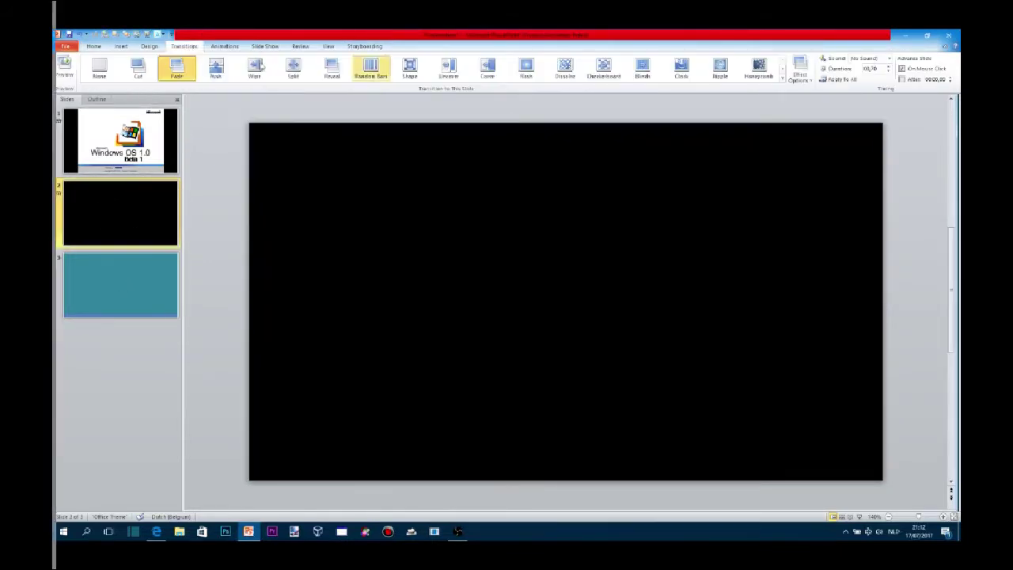
left_click(951, 77)
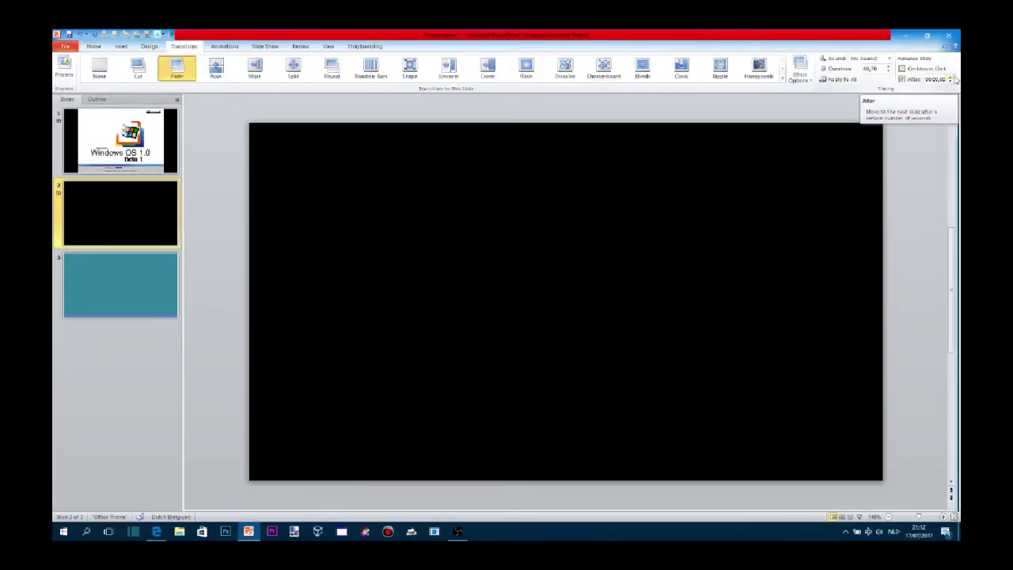
left_click(150, 261)
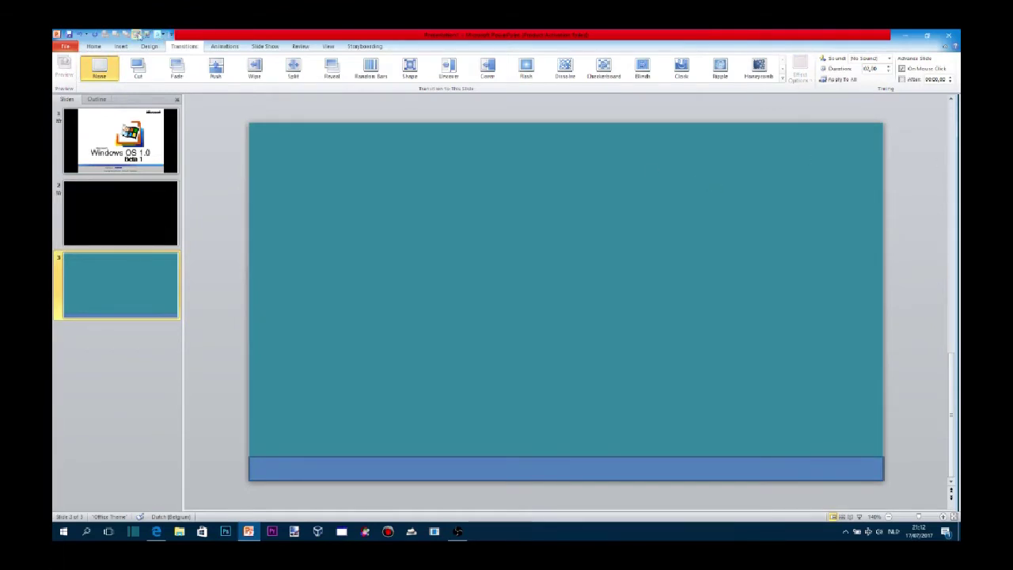
left_click(136, 35)
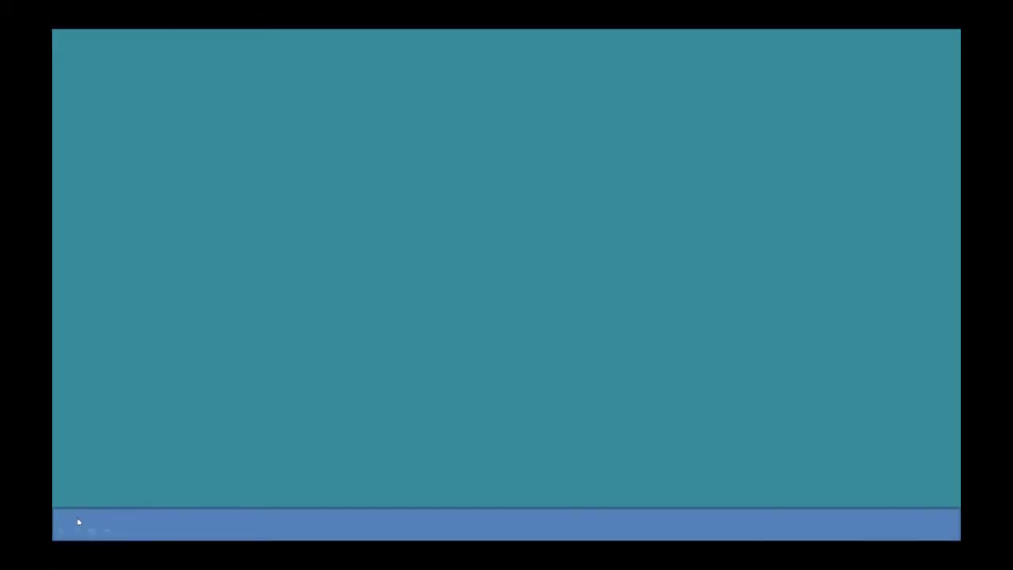
left_click(79, 522)
left_click(269, 377)
Nudge the bottom bar slightly lower and bring up its Shape Fill choices.
left_click(552, 465)
left_click_drag(566, 458, 566, 462)
left_click(346, 496)
left_click(566, 471)
left_click(410, 46)
left_click(385, 59)
left_click(385, 59)
left_click(385, 58)
mouse_move(431, 180)
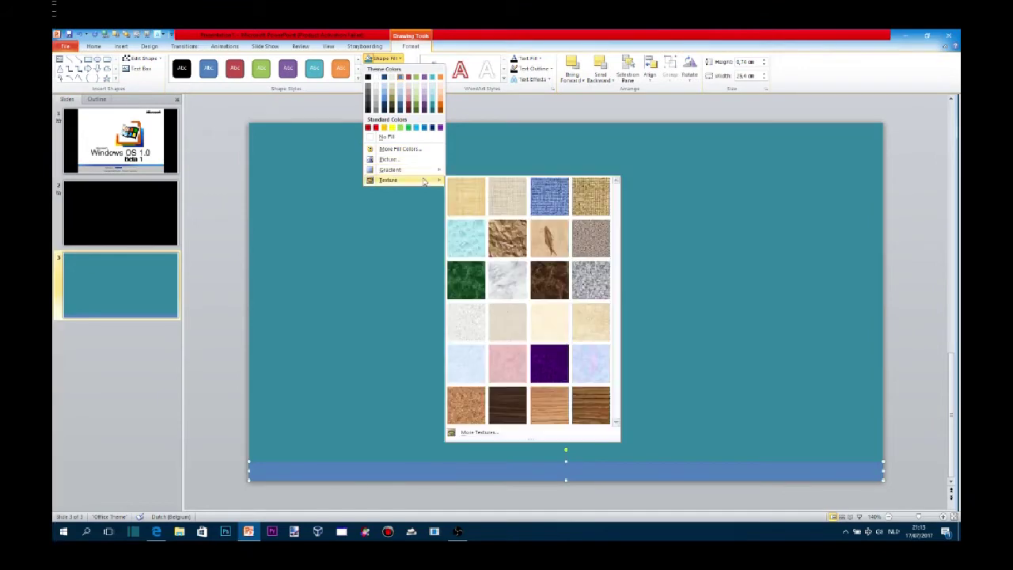
Give the bottom bar a light wood picture-or-texture fill.
left_click(478, 432)
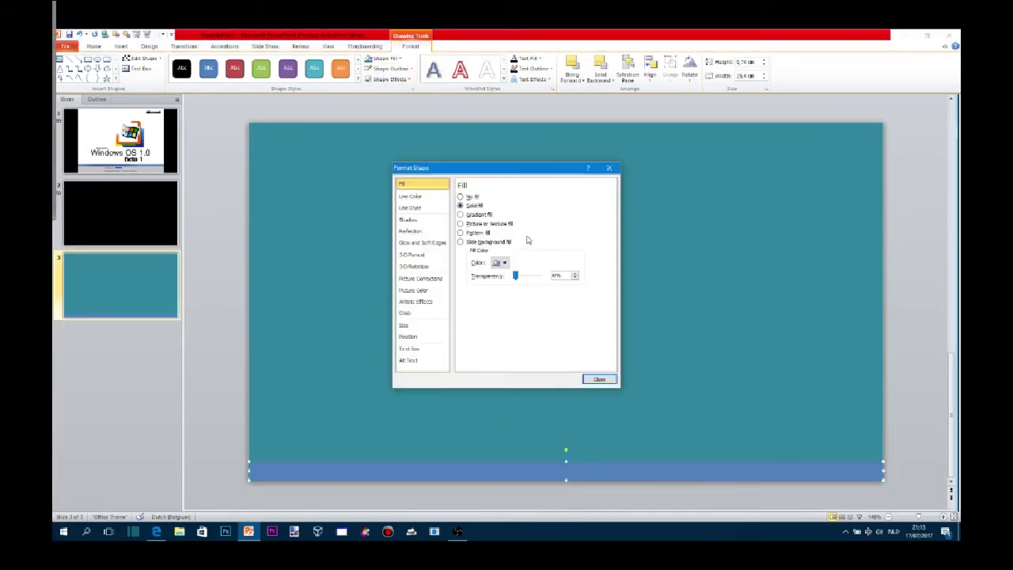
left_click(477, 215)
left_click(479, 233)
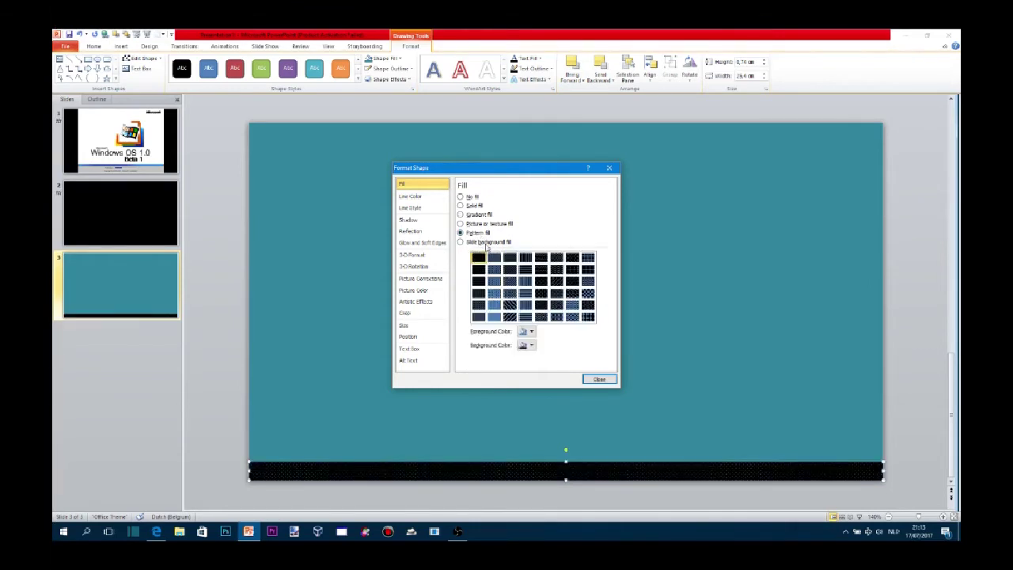
left_click(493, 261)
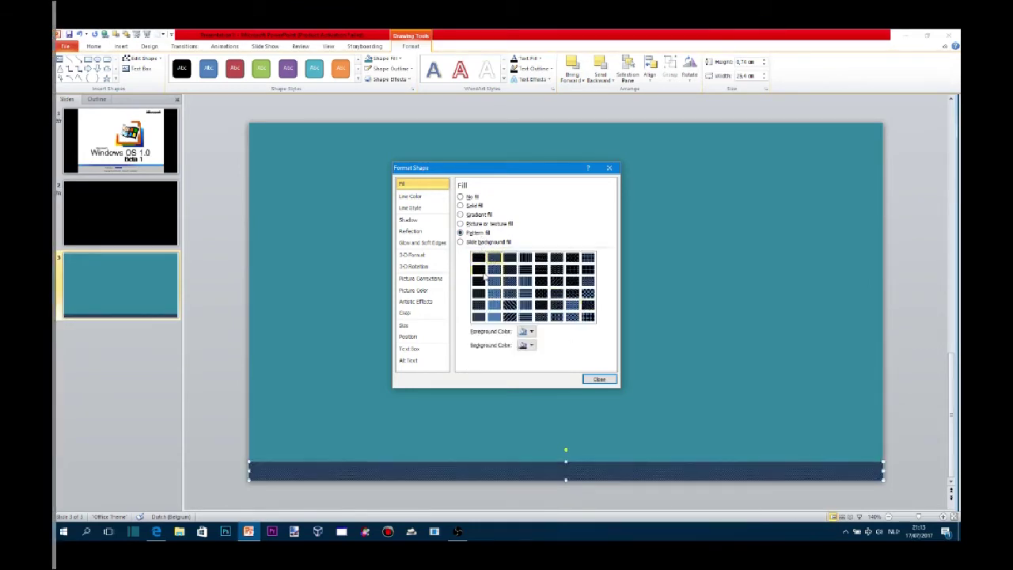
left_click(479, 258)
left_click(479, 242)
left_click(480, 225)
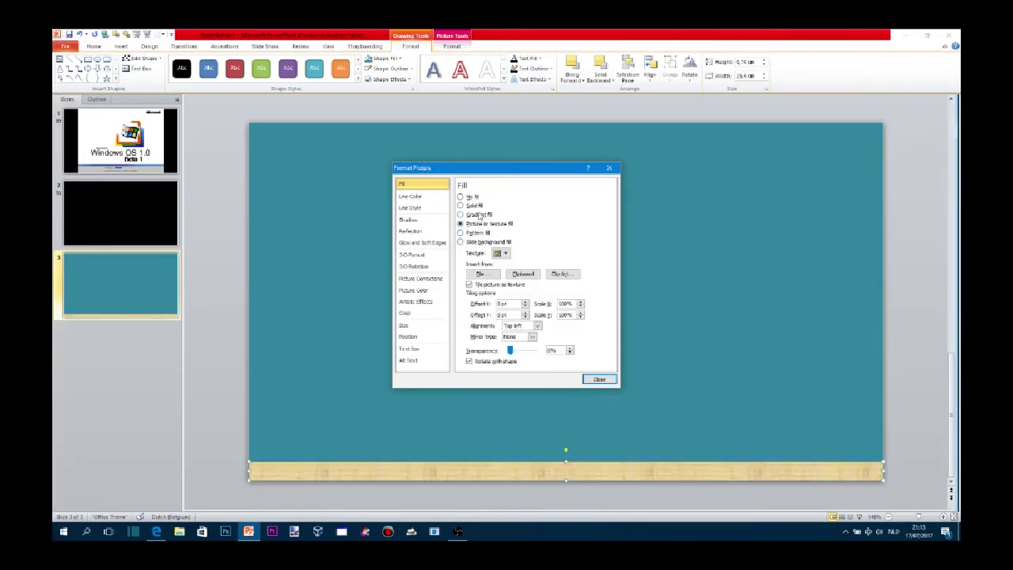
left_click(506, 253)
left_click(537, 261)
Narrow the wood bar from both its left and right ends.
mouse_move(159, 534)
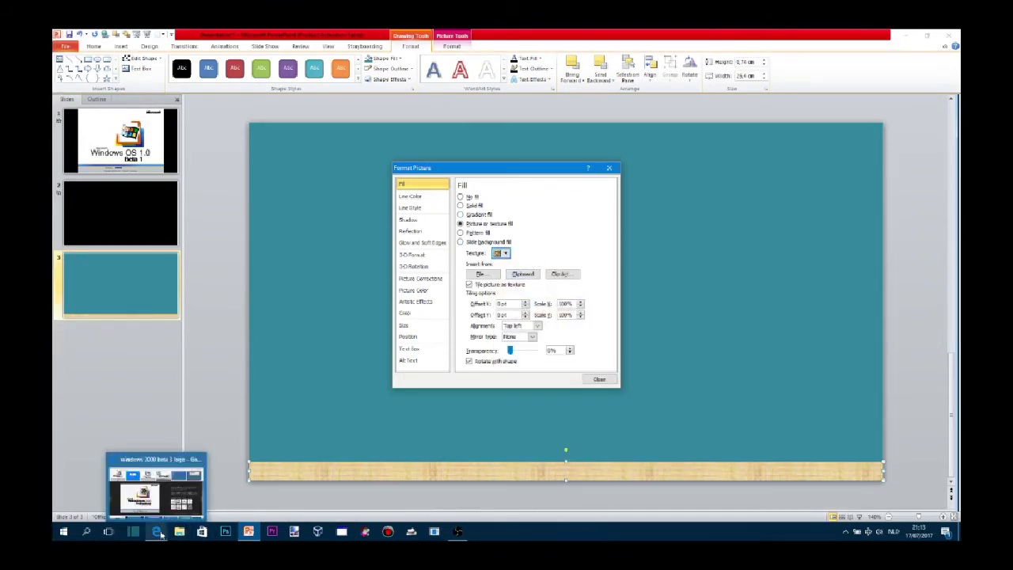
key("Escape")
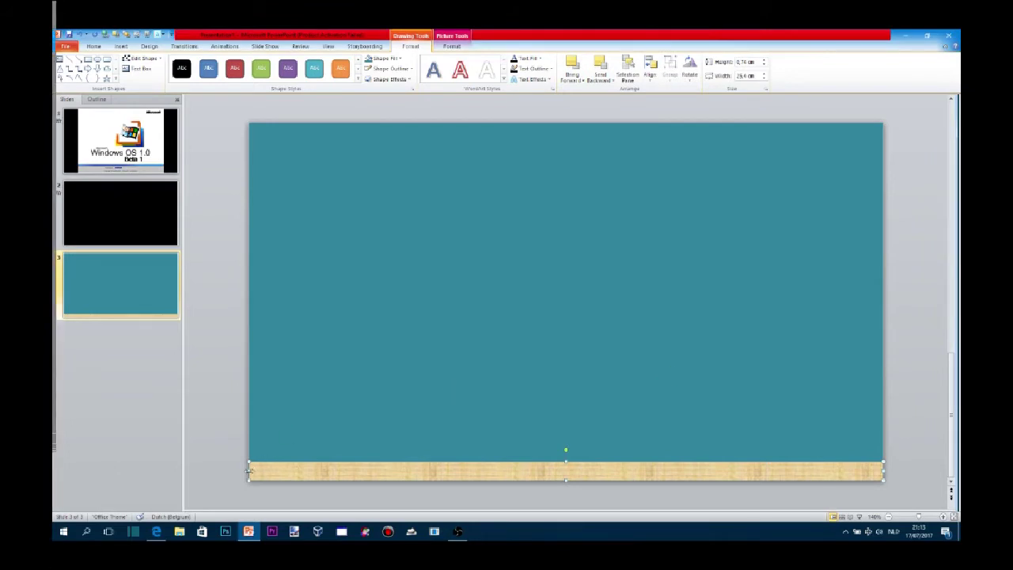
left_click_drag(250, 471, 348, 471)
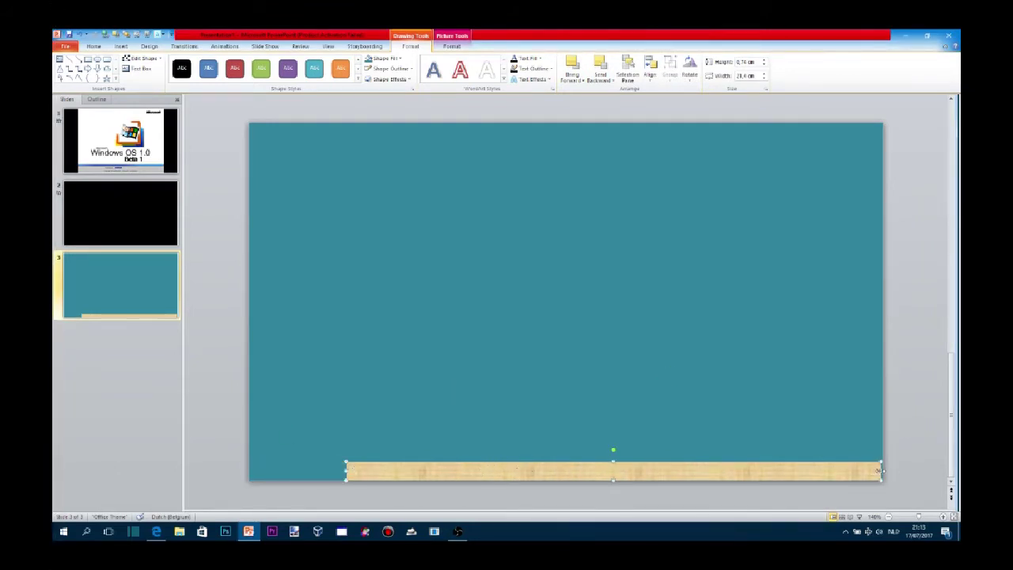
left_click_drag(881, 472, 851, 472)
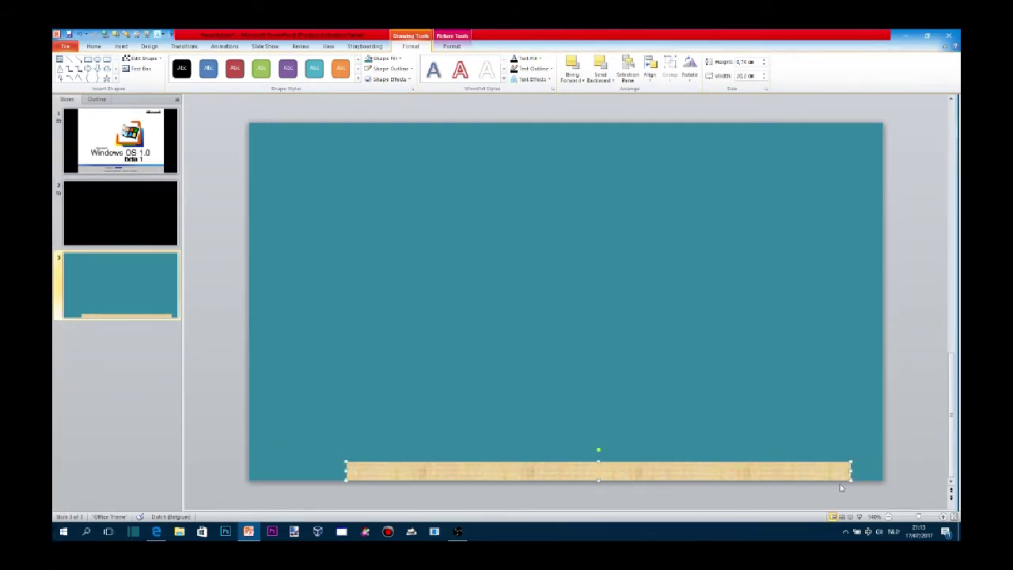
Minimize OBS and switch over to the Google Images search in Edge.
left_click(294, 531)
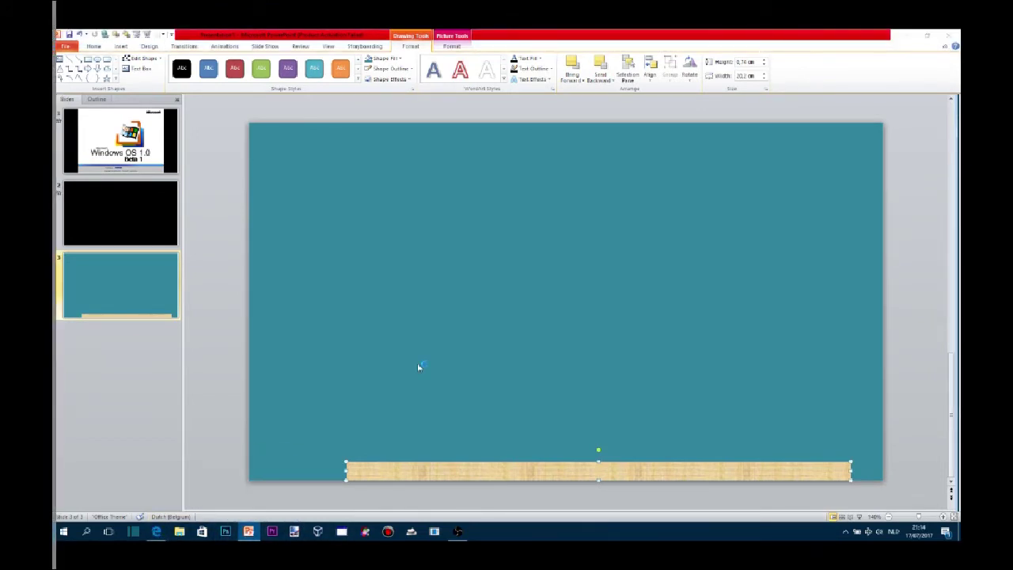
left_click(457, 532)
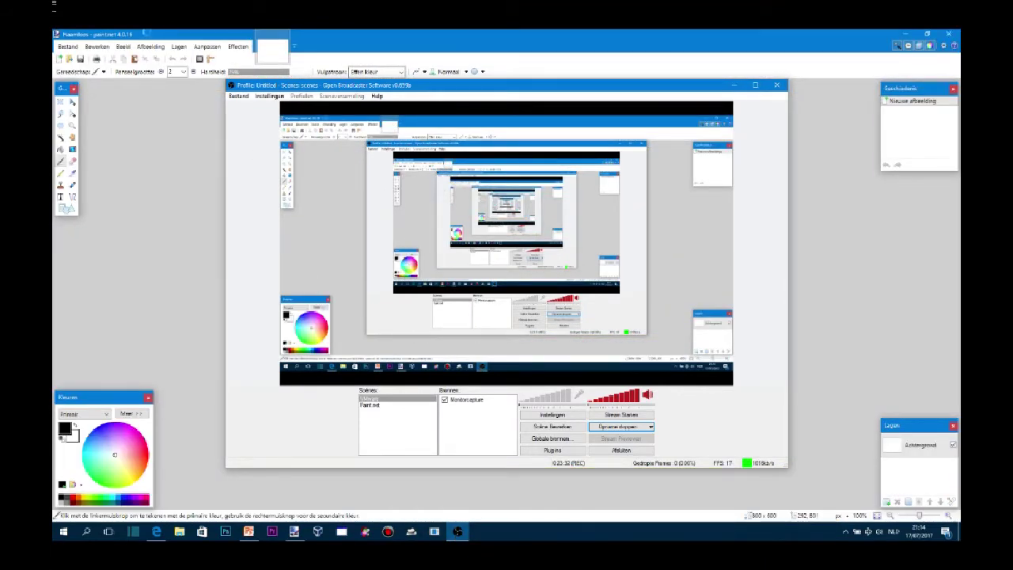
left_click(734, 84)
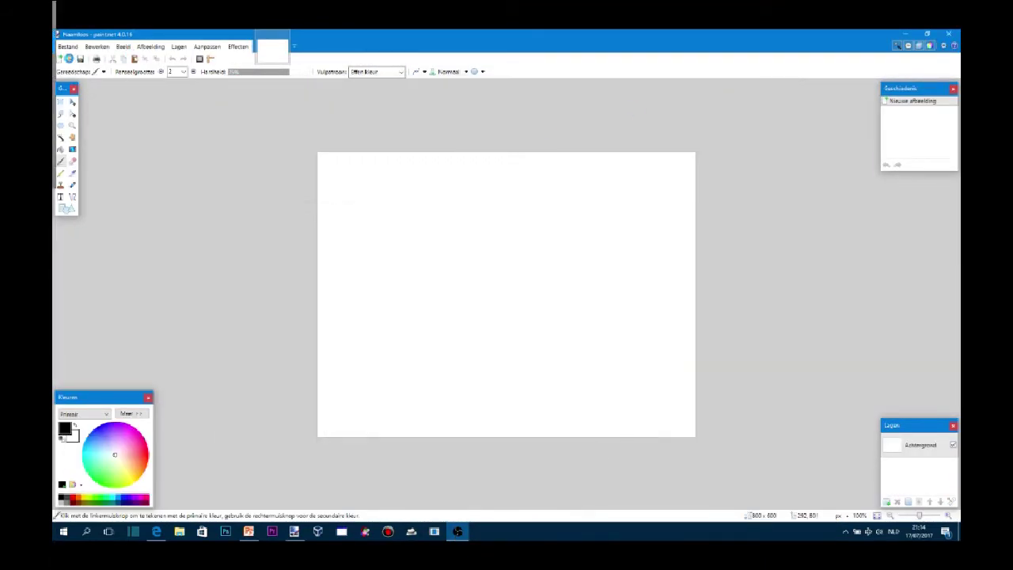
left_click(156, 531)
Search Google Images for 'windows 2000 taskbar'.
triple_click(142, 89)
type("windows 95 t")
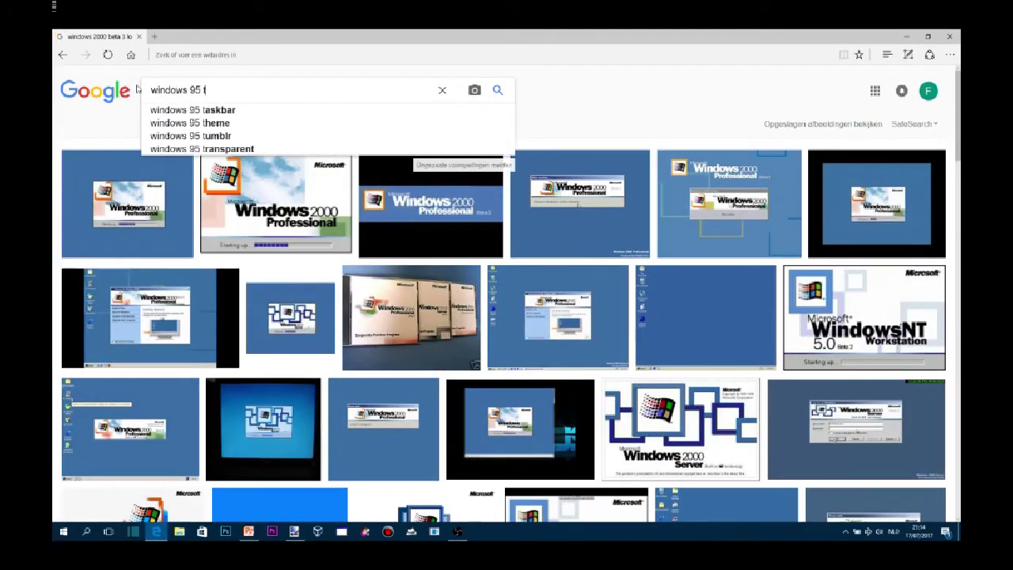
type("kbar")
key("BackSpace")
key("BackSpace")
key("BackSpace")
key("BackSpace")
key("BackSpace")
key("BackSpace")
key("BackSpace")
type("2000 tasj")
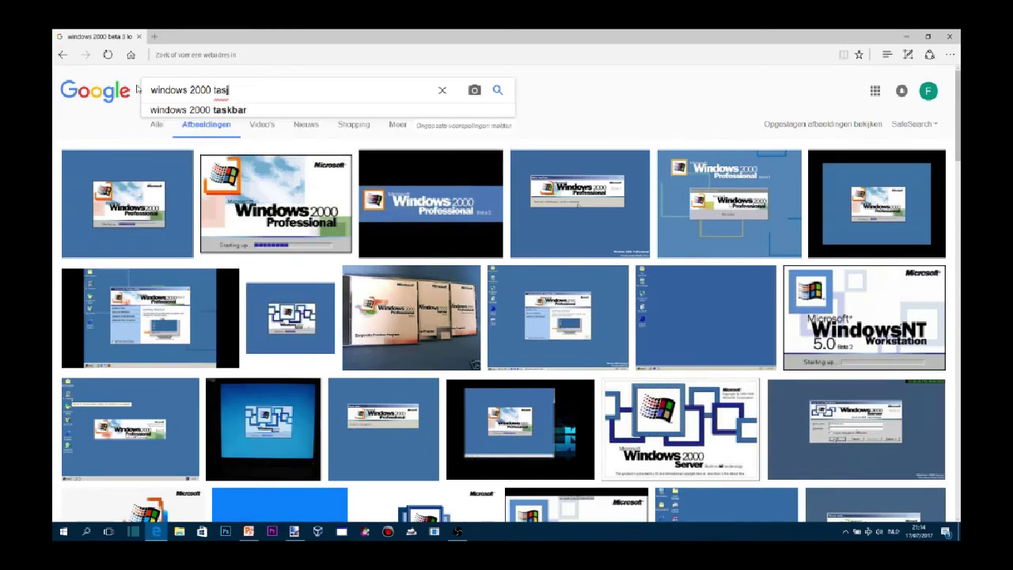
key("BackSpace")
type("kbar")
key("Return")
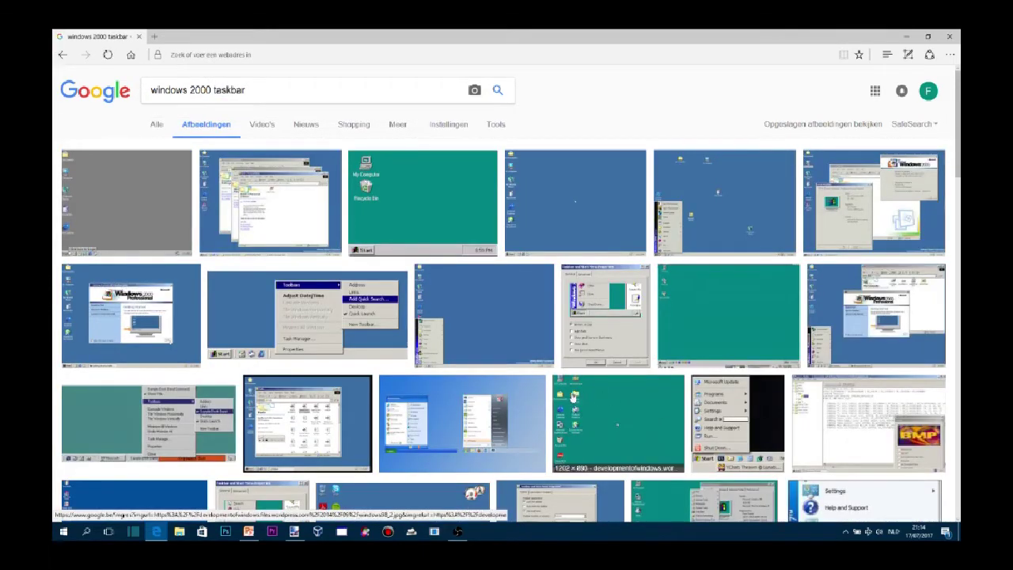
Browse previews of candidate teal and green old-Windows desktop screenshots.
left_click(497, 301)
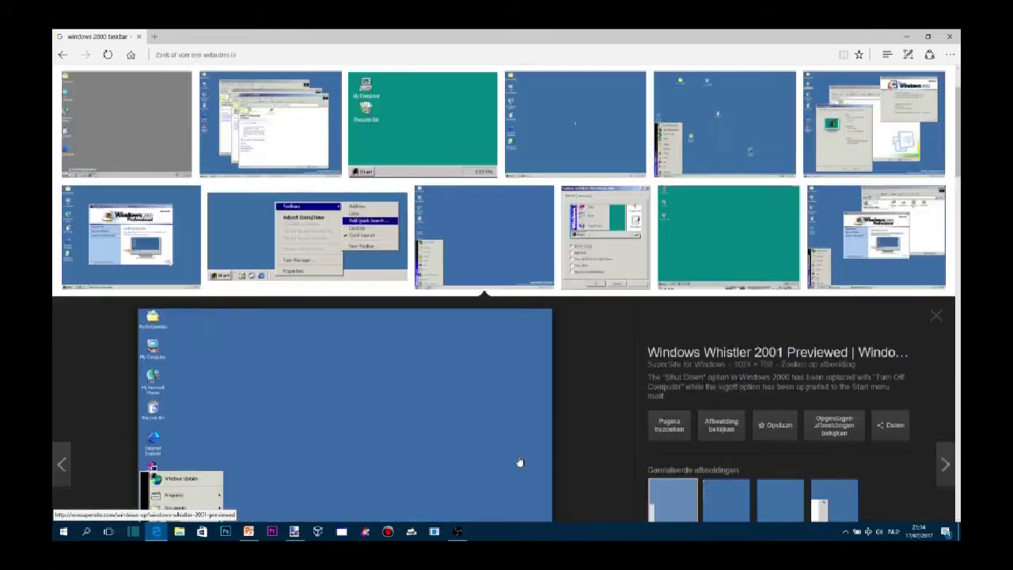
scroll(475, 357, "up", 2)
scroll(417, 260, "up", 1)
left_click(407, 199)
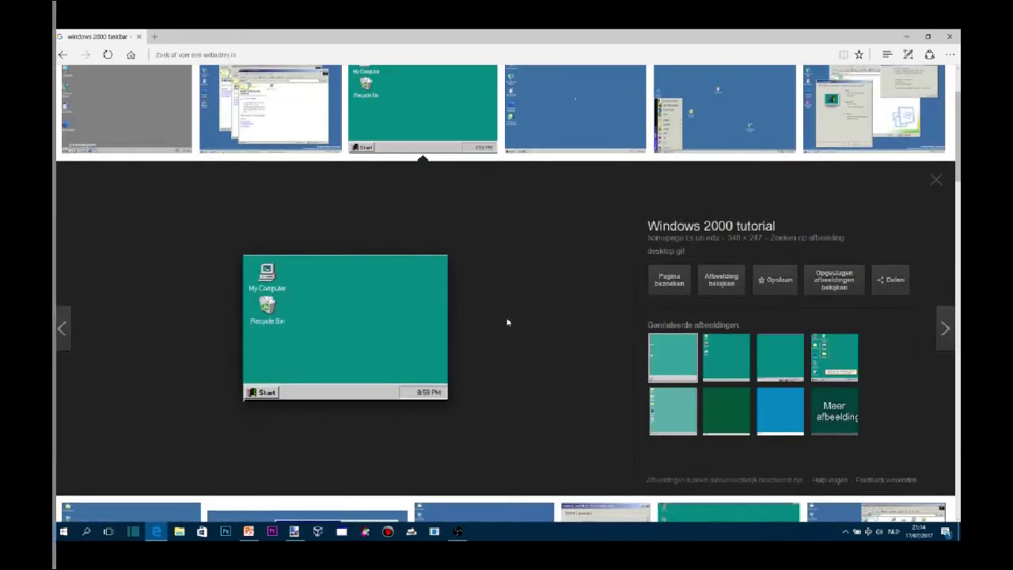
left_click(736, 349)
left_click(781, 357)
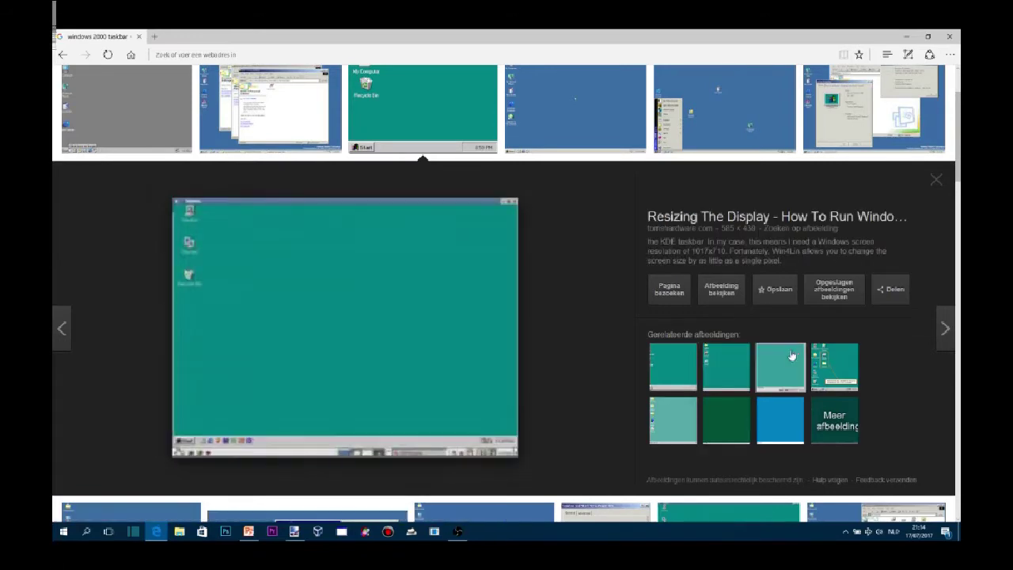
left_click(693, 433)
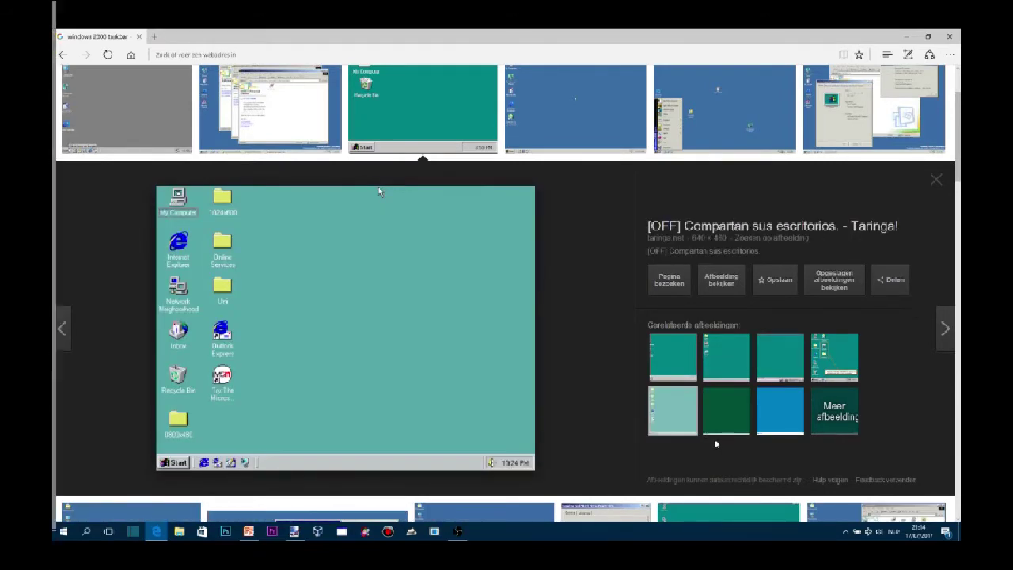
left_click(762, 430)
left_click(734, 417)
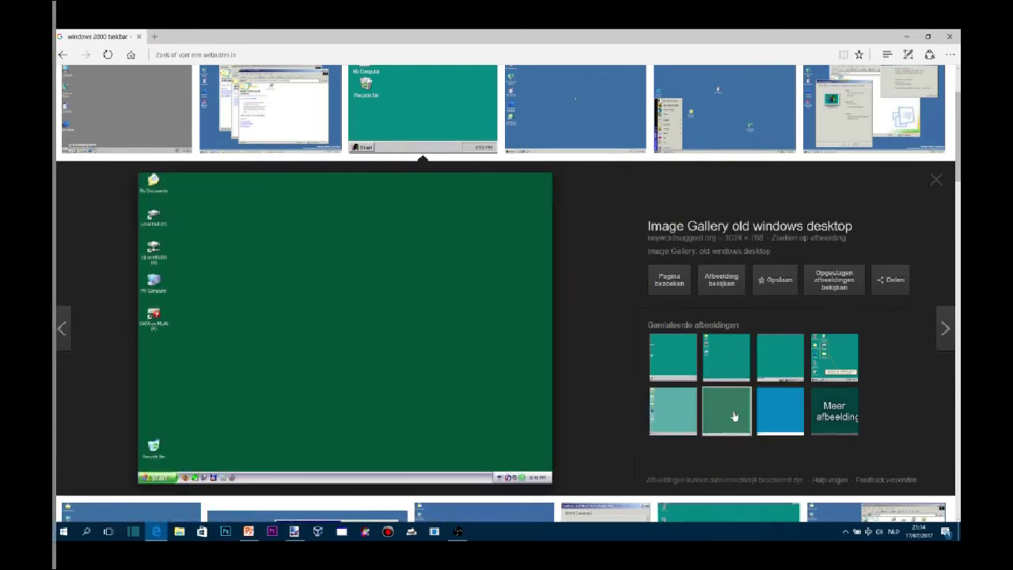
Settle on the Windows 9x Wikipedia desktop screenshot and copy it.
left_click(689, 362)
left_click(688, 362)
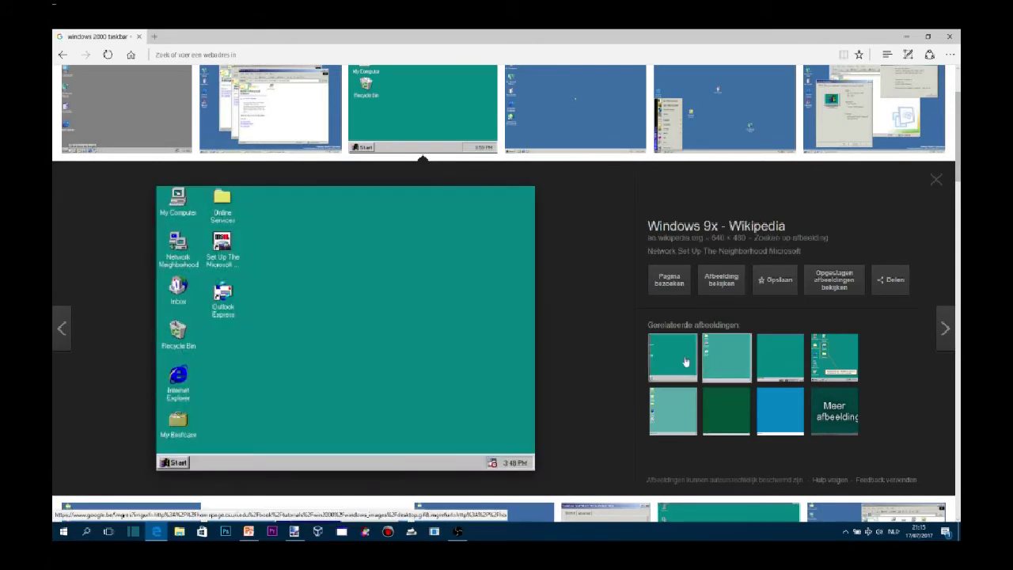
left_click(681, 359)
left_click(705, 357)
right_click(334, 224)
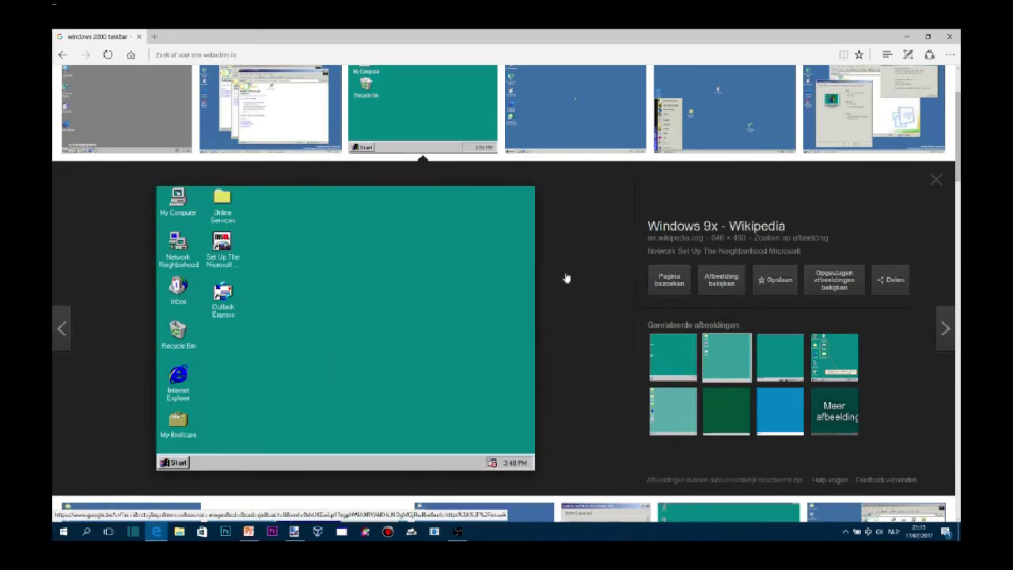
Paste the Windows 95 desktop screenshot into Paint.NET and scale it up to fill the canvas.
key("alt+Tab")
left_click(79, 60)
left_click(472, 268)
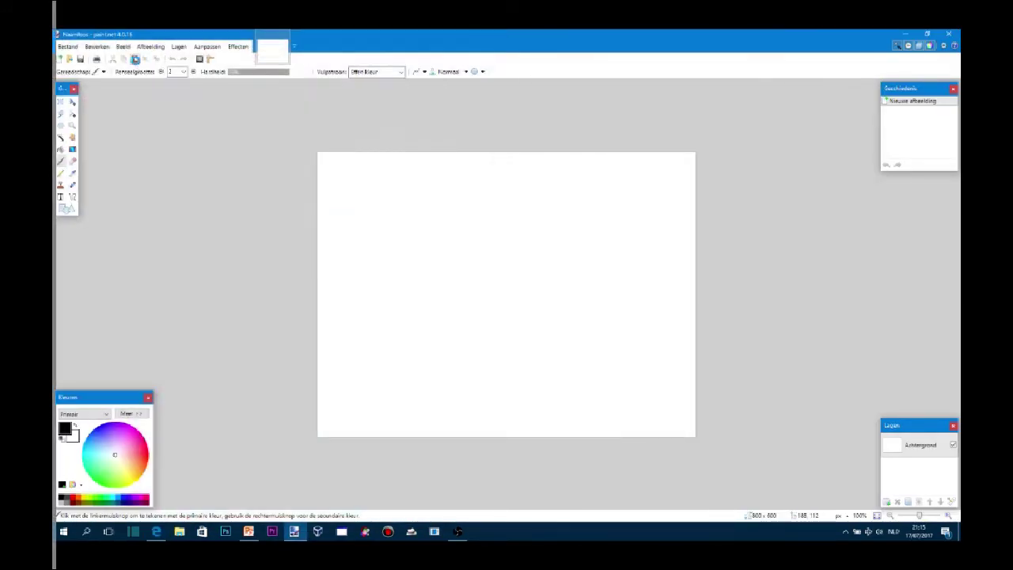
left_click(135, 61)
left_click_drag(620, 379, 693, 440)
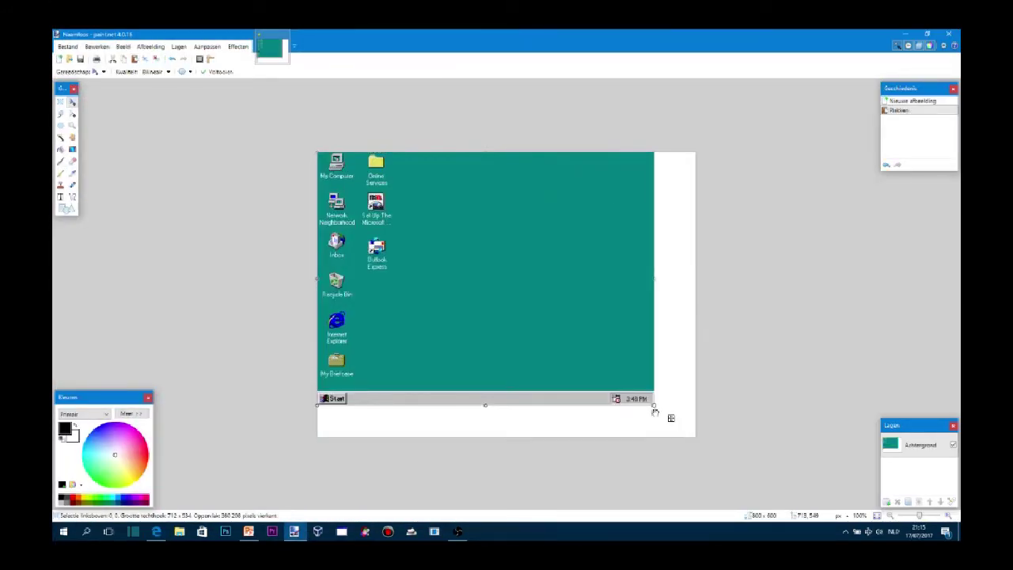
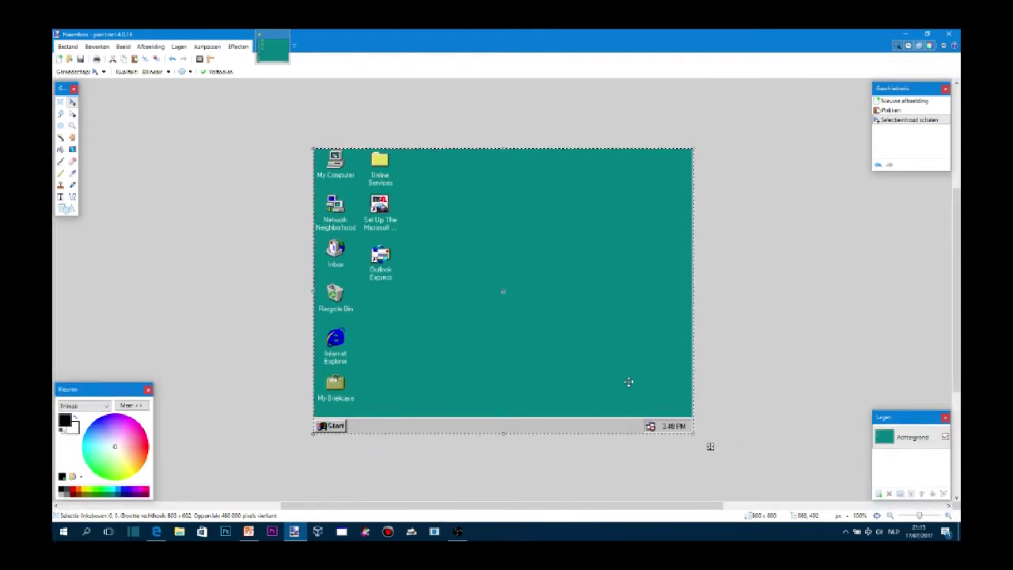
Finish placing the pasted desktop screenshot in paint.net.
scroll(507, 360, "up", 1, "ctrl")
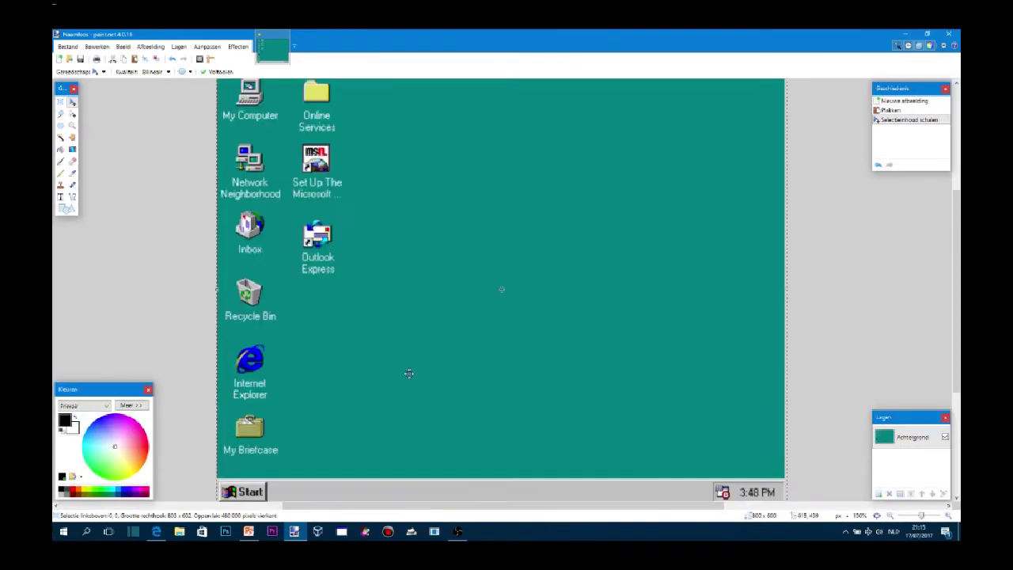
scroll(409, 373, "down", 3)
left_click(559, 409)
key("ctrl+d")
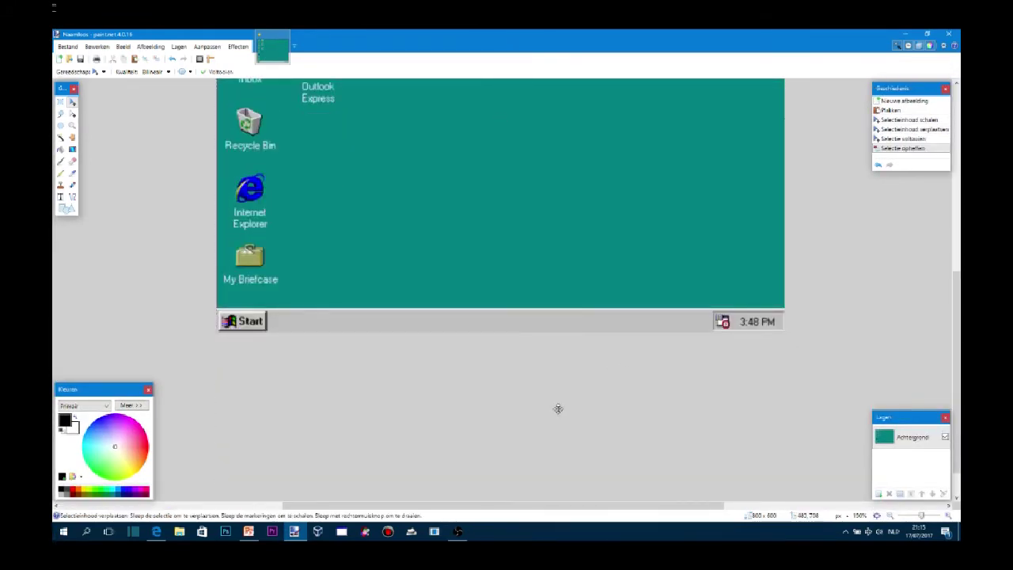
scroll(559, 408, "up", 1, "ctrl")
scroll(556, 409, "up", 1, "ctrl")
left_click_drag(444, 507, 308, 507)
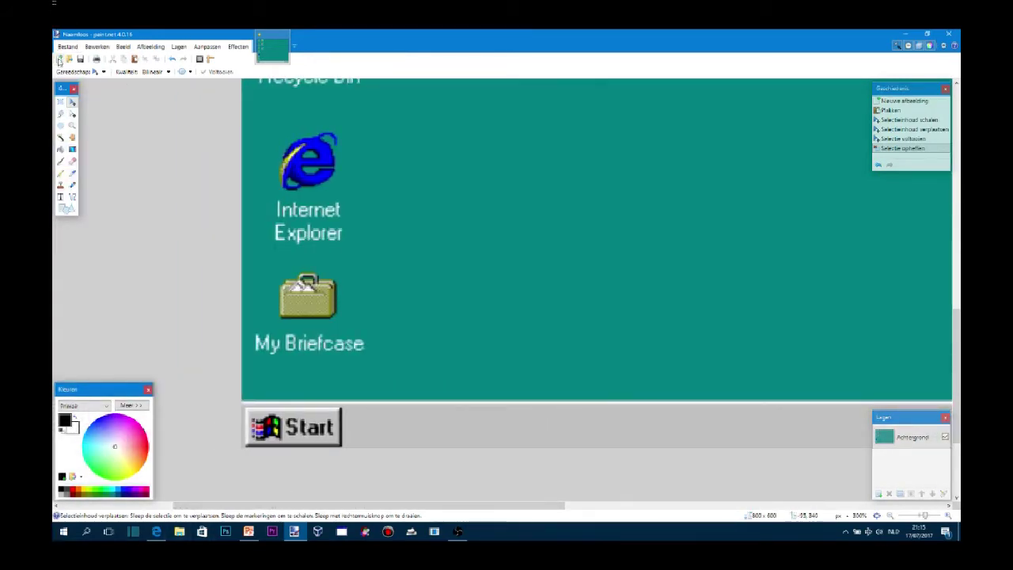
Draw a rectangular selection fitted around the Start button in the screenshot.
left_click(60, 101)
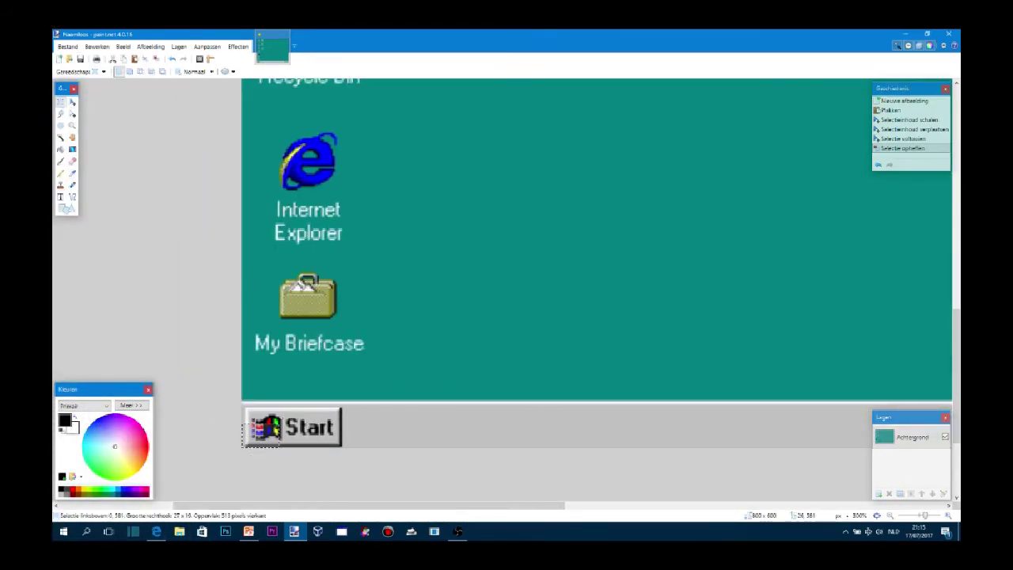
left_click_drag(279, 448, 342, 448)
mouse_move(416, 505)
left_mouse_down()
mouse_move(526, 500)
mouse_move(410, 505)
left_mouse_up()
left_click_drag(358, 408, 352, 405)
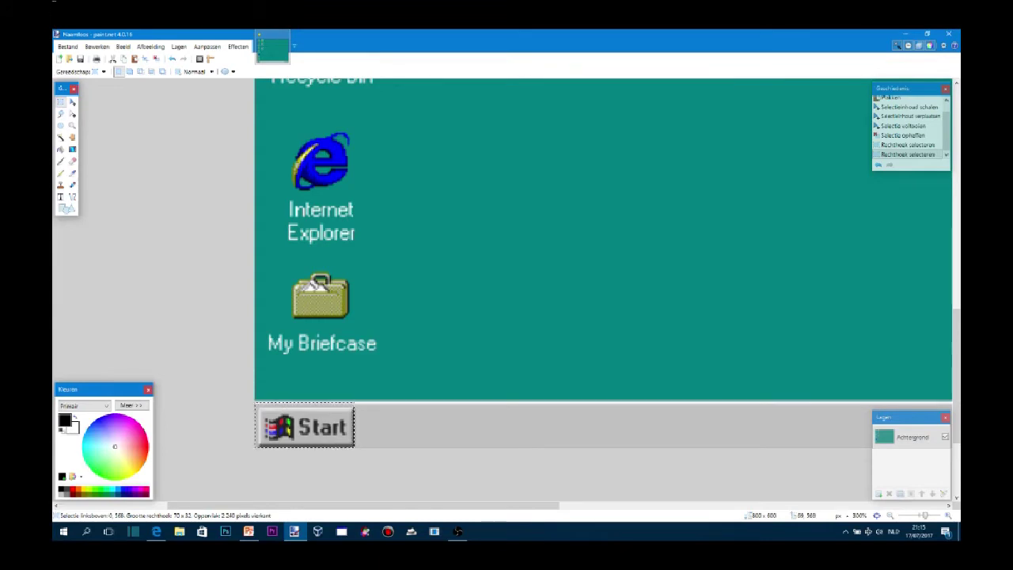
mouse_move(326, 403)
left_mouse_down()
mouse_move(361, 433)
mouse_move(354, 401)
left_mouse_up()
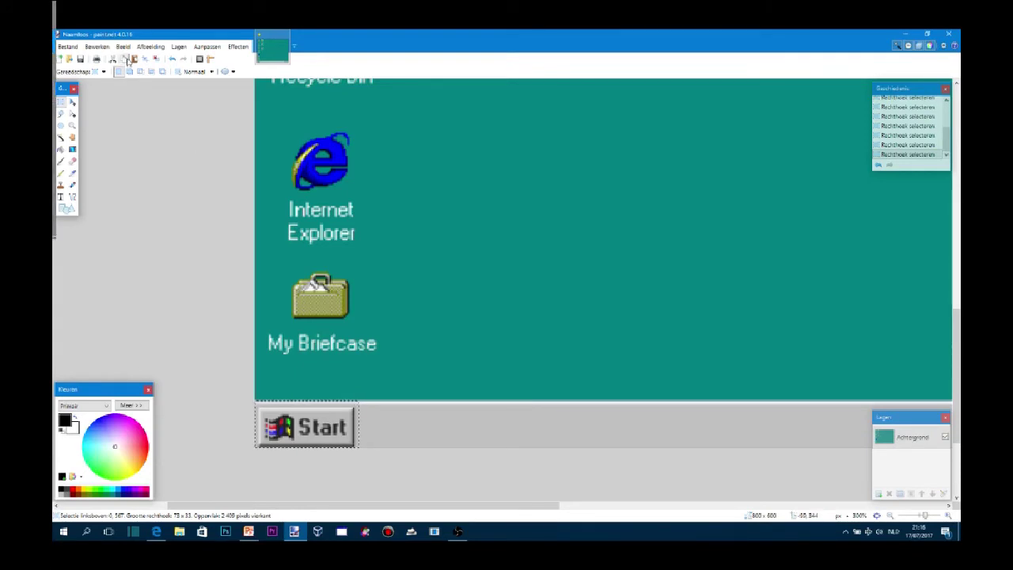
Create a new 640x480 image and paste the Start button into it.
left_click(61, 60)
type("640")
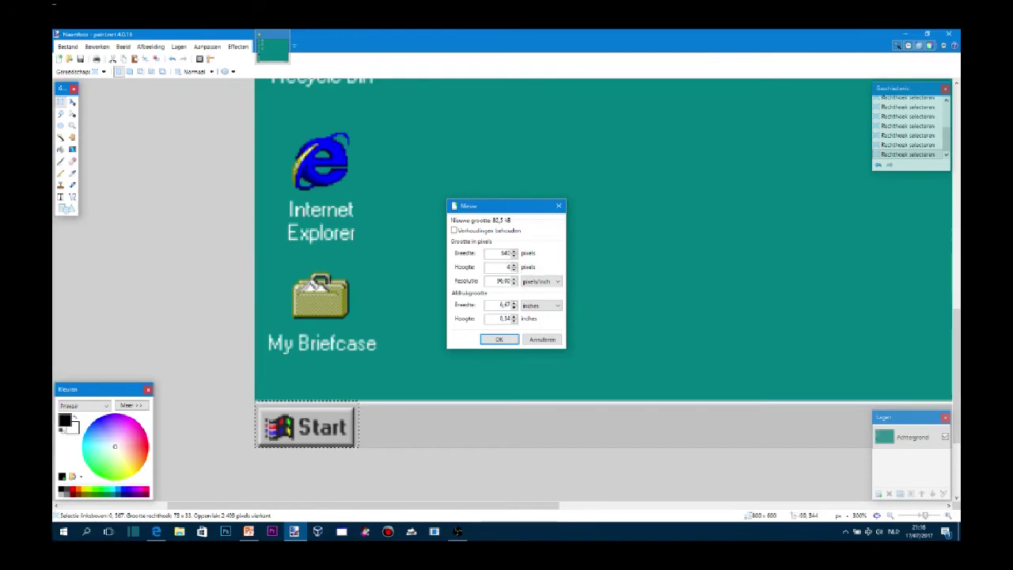
key("Return")
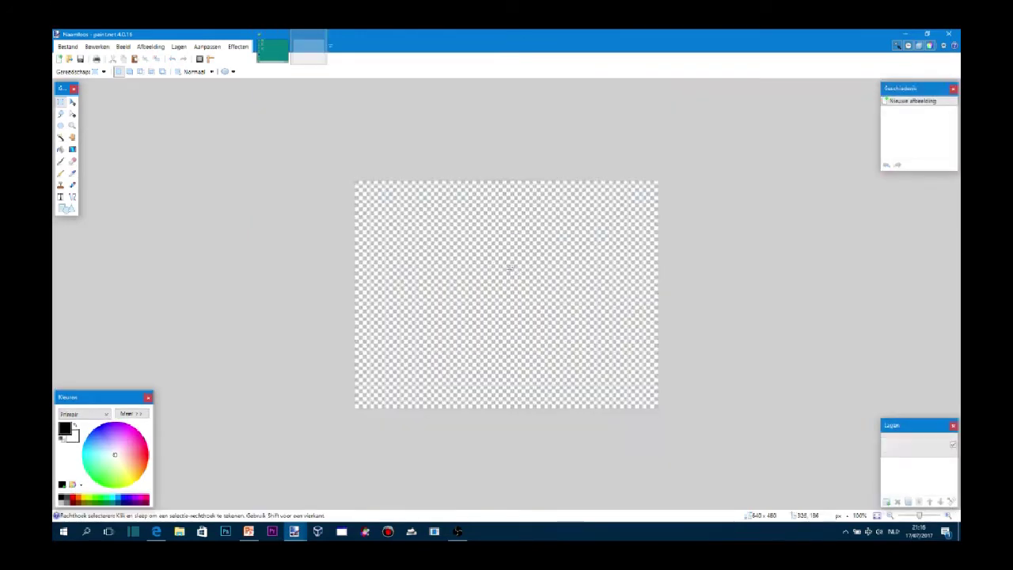
scroll(619, 365, "up", 1)
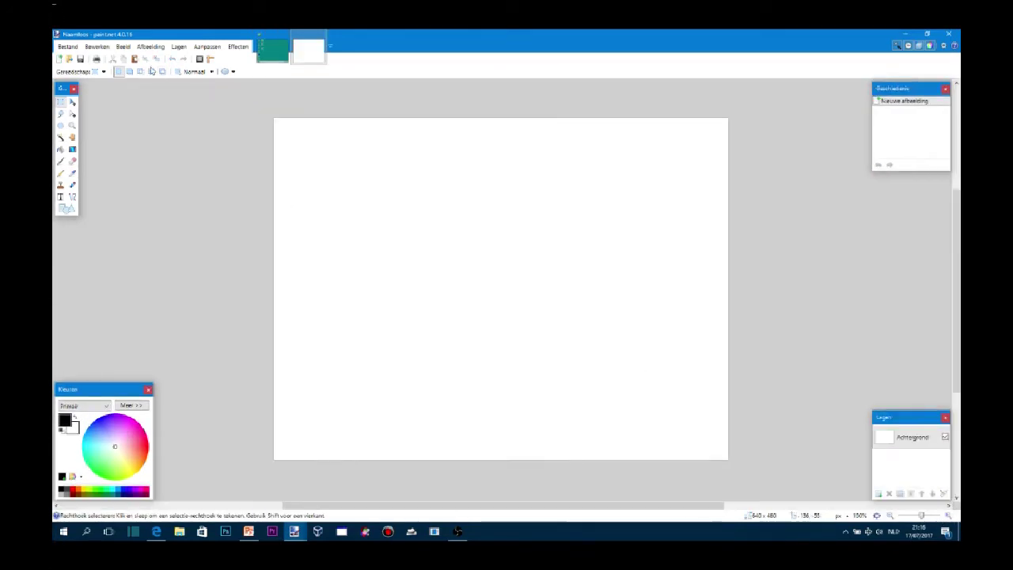
left_click(135, 60)
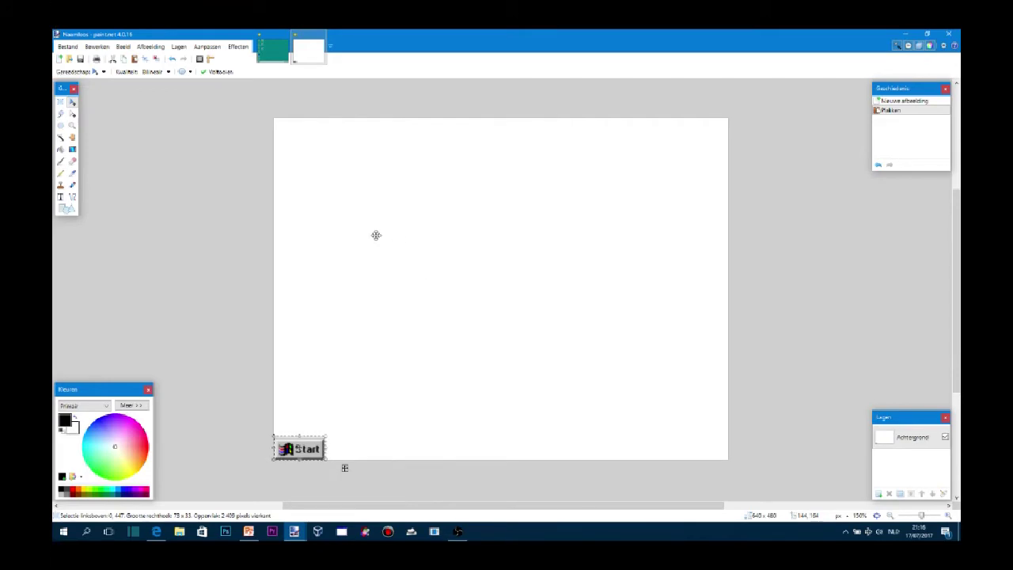
key("Right")
Try selecting the white background by colour, then undo back to the blank image.
left_click(60, 137)
left_click(474, 222)
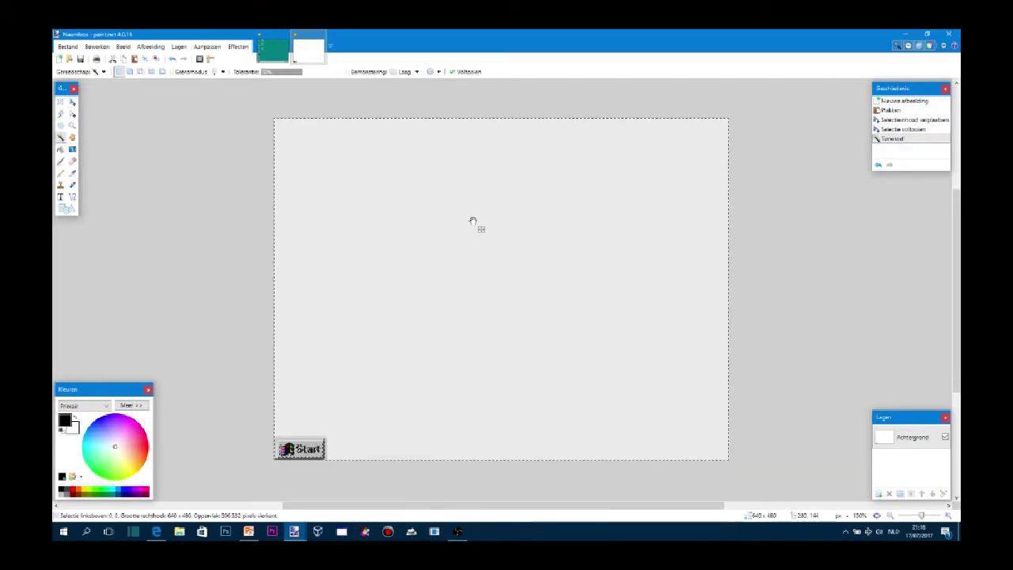
key("ctrl+z")
key("ctrl+z")
key("ctrl+z")
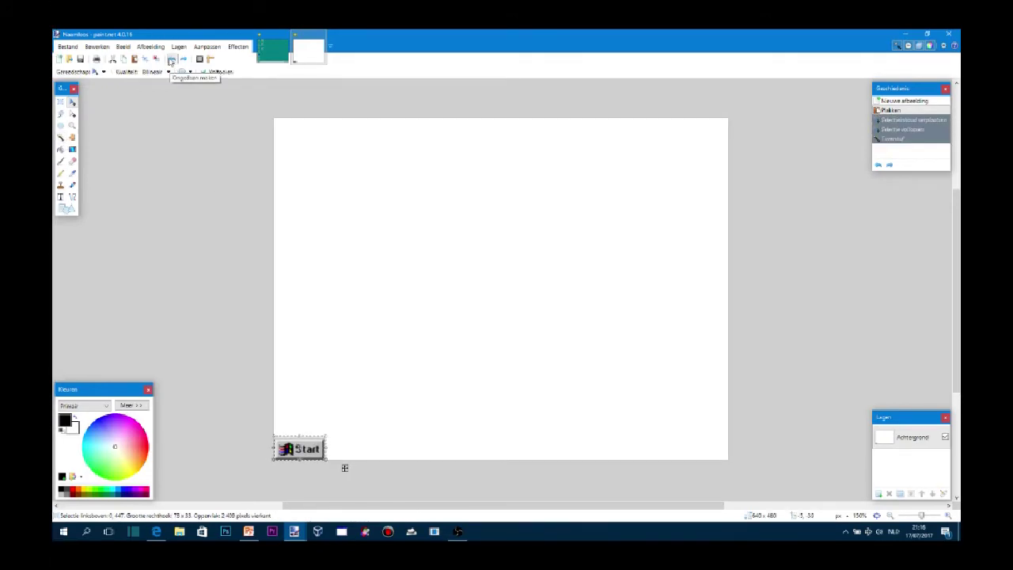
key("ctrl+z")
key("ctrl+a")
Clear the new image to transparent and paste the Start button onto it.
left_click(525, 304)
key("Delete")
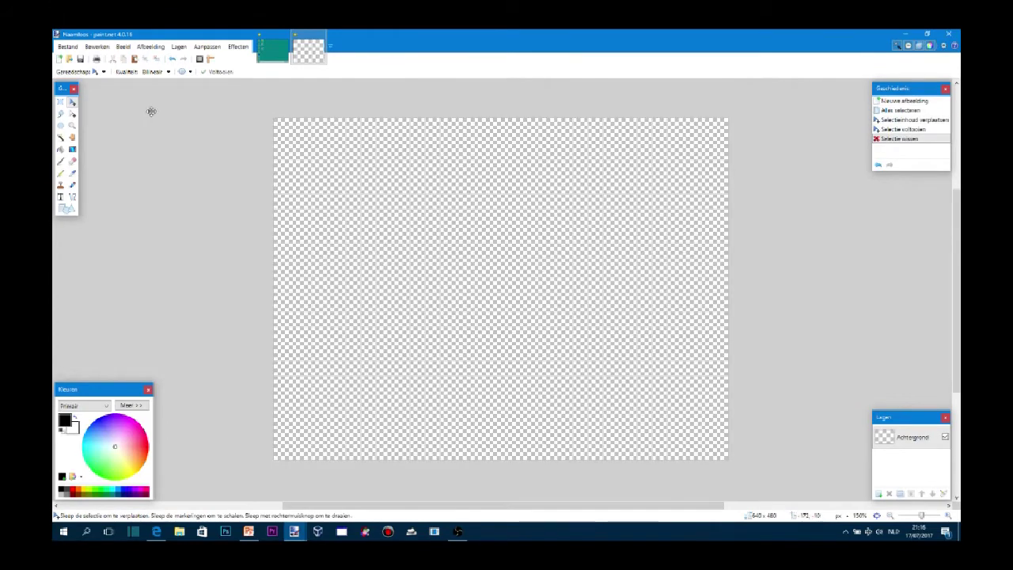
left_click(135, 60)
scroll(344, 468, "down", 2)
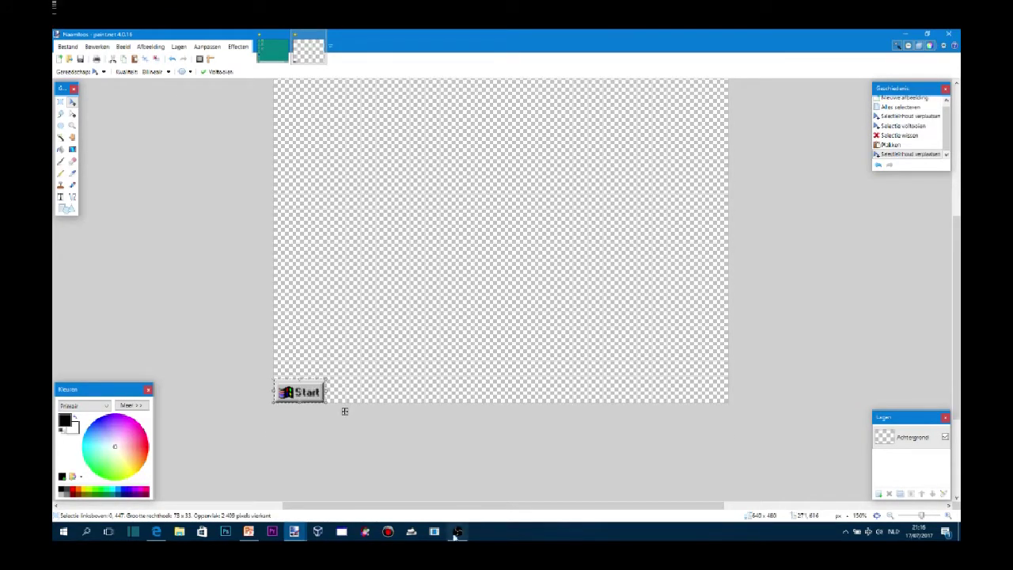
left_click(249, 532)
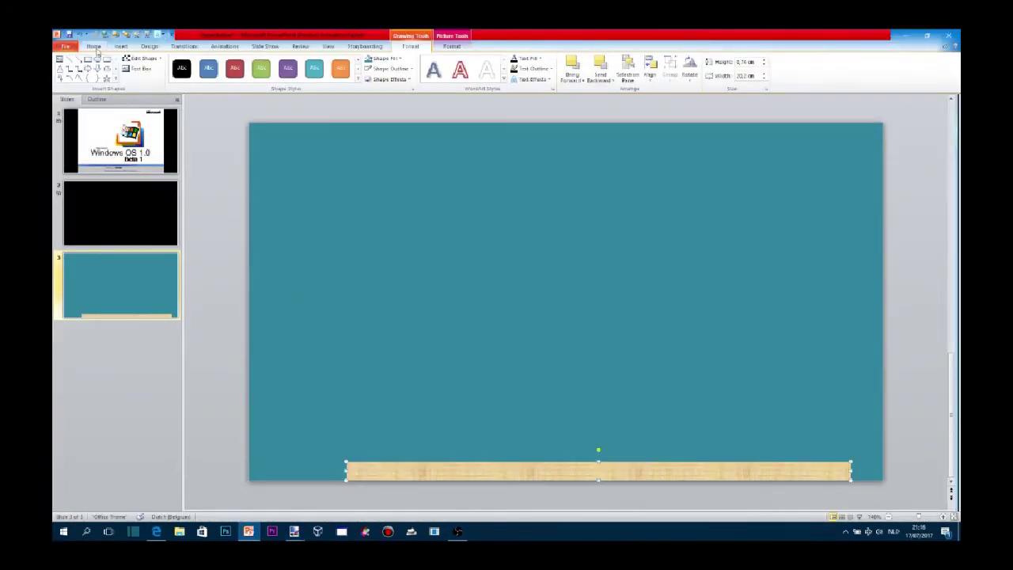
Paste the Start button picture onto slide 3 and drag it toward the bottom-left.
left_click(120, 46)
left_click(94, 46)
left_click(65, 68)
left_click_drag(549, 293, 294, 469)
Zoom in and fine-tune the Start button snugly into the bottom-left corner.
scroll(566, 324, "up", 1)
scroll(567, 324, "up", 1)
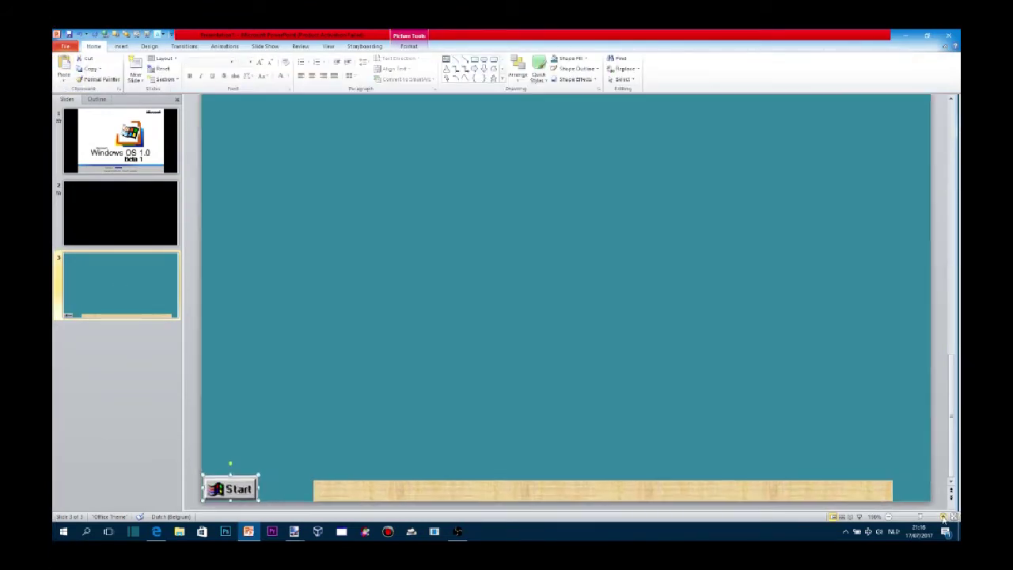
scroll(567, 324, "up", 1)
left_click(943, 517)
scroll(630, 222, "up", 4)
left_click_drag(273, 468, 270, 475)
double_click(270, 475)
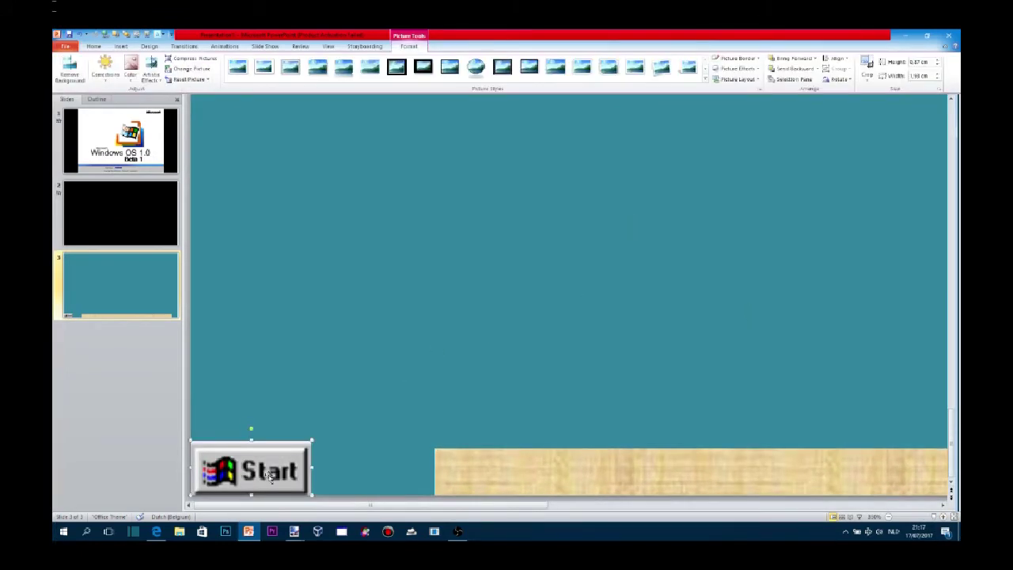
left_click(189, 407)
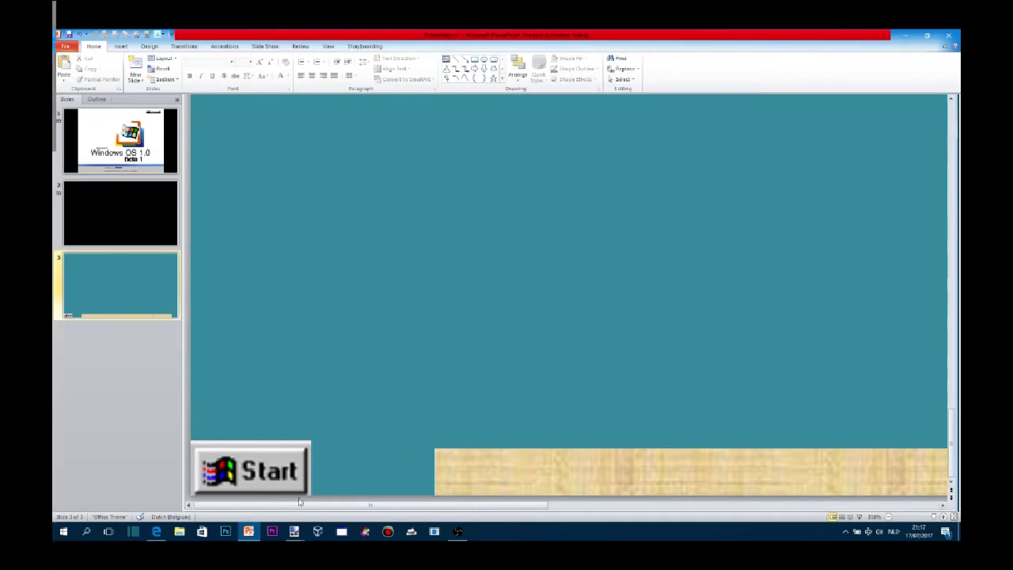
left_click(294, 531)
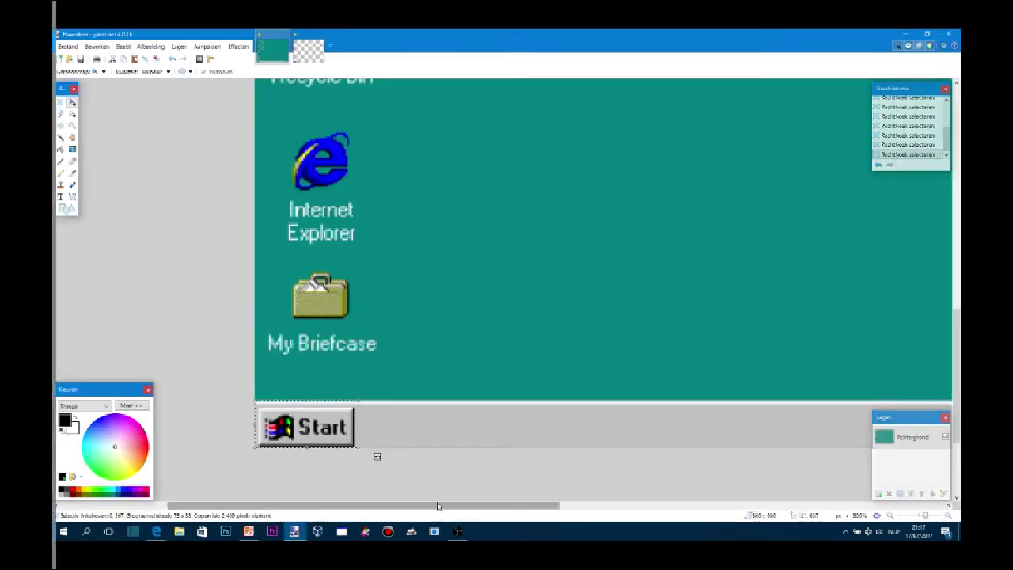
Select the empty grey taskbar stretch right of Start in the desktop screenshot.
key("ctrl+d")
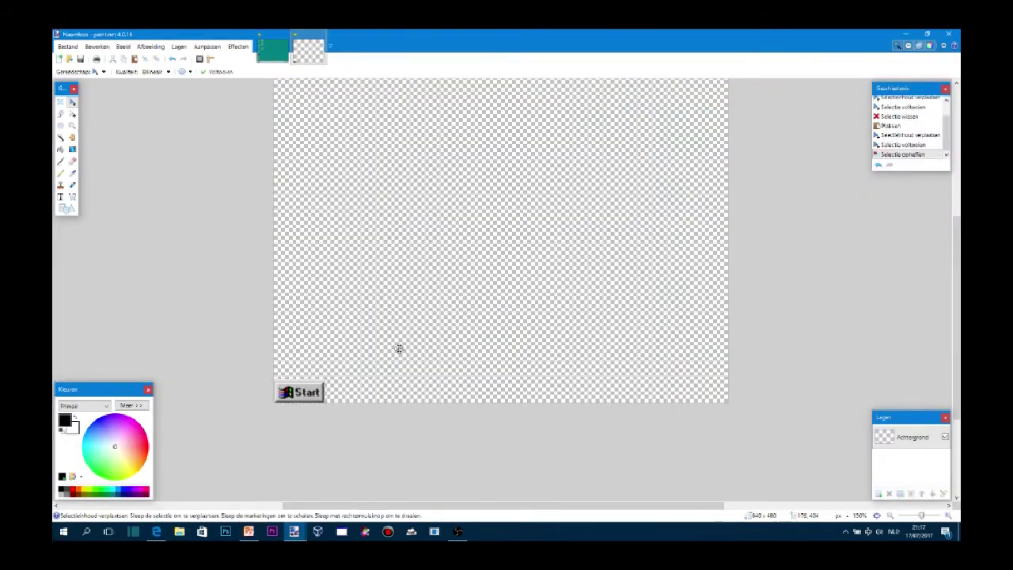
key("ctrl+Tab")
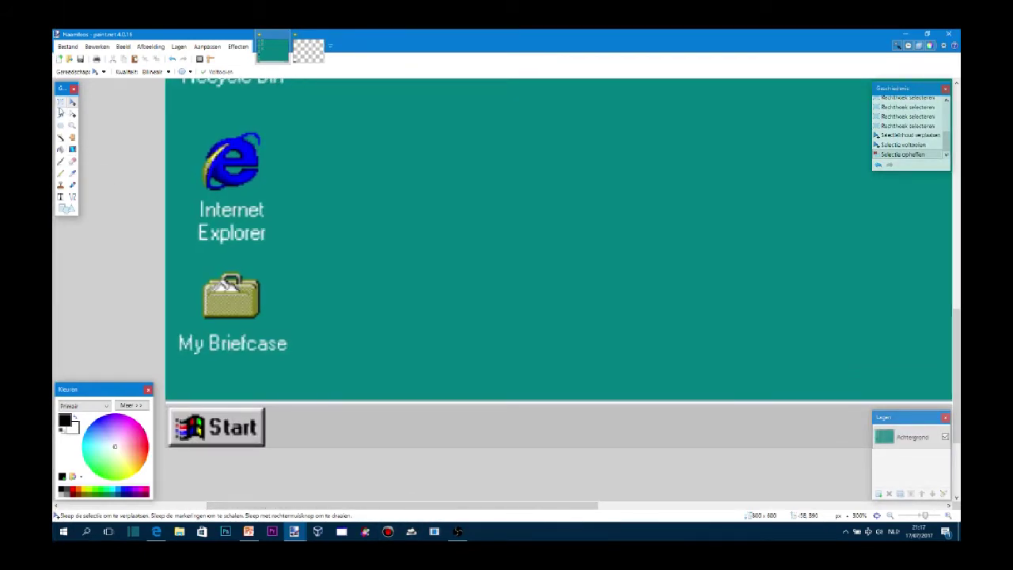
left_click_drag(289, 402, 662, 468)
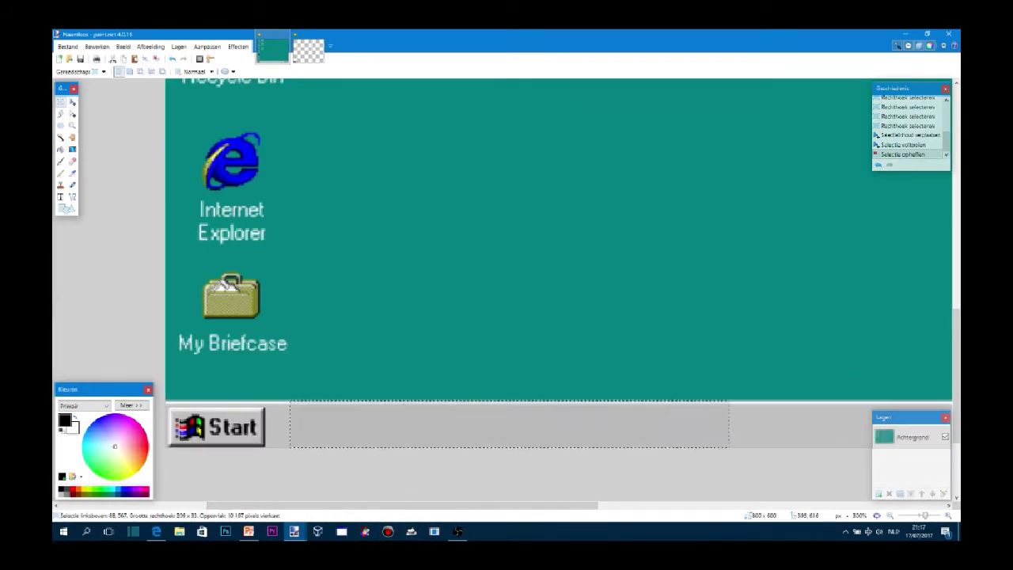
Paste the taskbar strip beside the Start button and line it up along the slide's bottom.
left_click(309, 51)
key("ctrl+v")
mouse_move(514, 351)
left_mouse_down()
mouse_move(609, 374)
mouse_move(514, 386)
left_mouse_up()
key("ctrl+d")
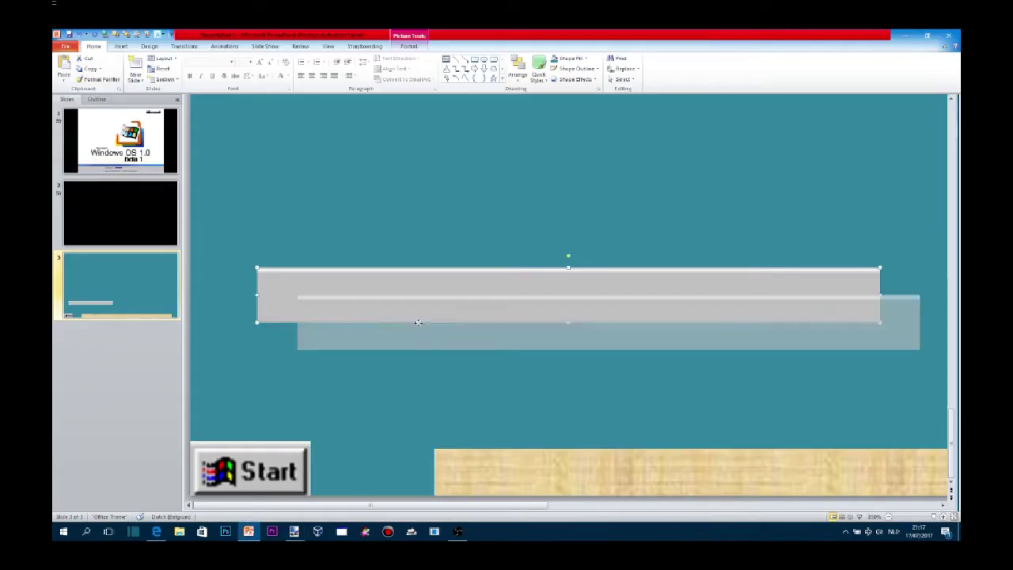
left_click_drag(569, 297, 648, 387)
mouse_move(456, 408)
left_mouse_down()
mouse_move(444, 471)
mouse_move(331, 473)
left_mouse_up()
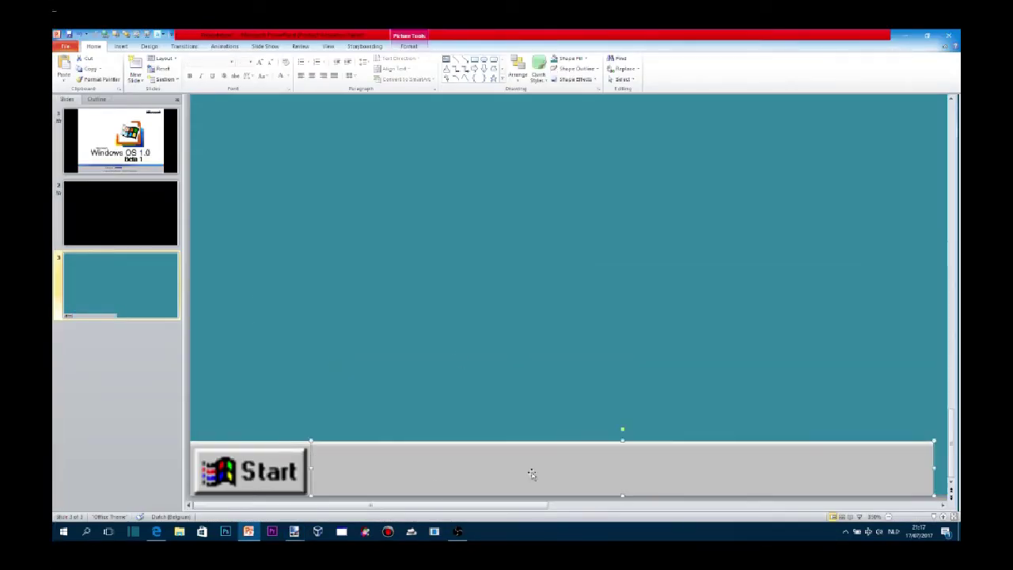
Stretch the grey taskbar strip across to the slide's right edge.
left_click_drag(444, 505, 647, 506)
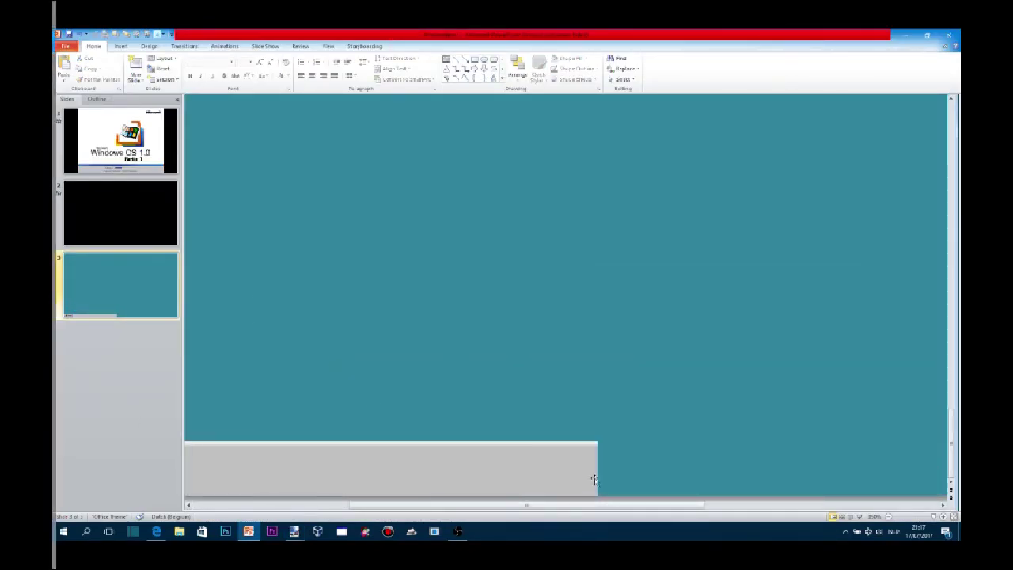
left_click(888, 516)
left_click(888, 516)
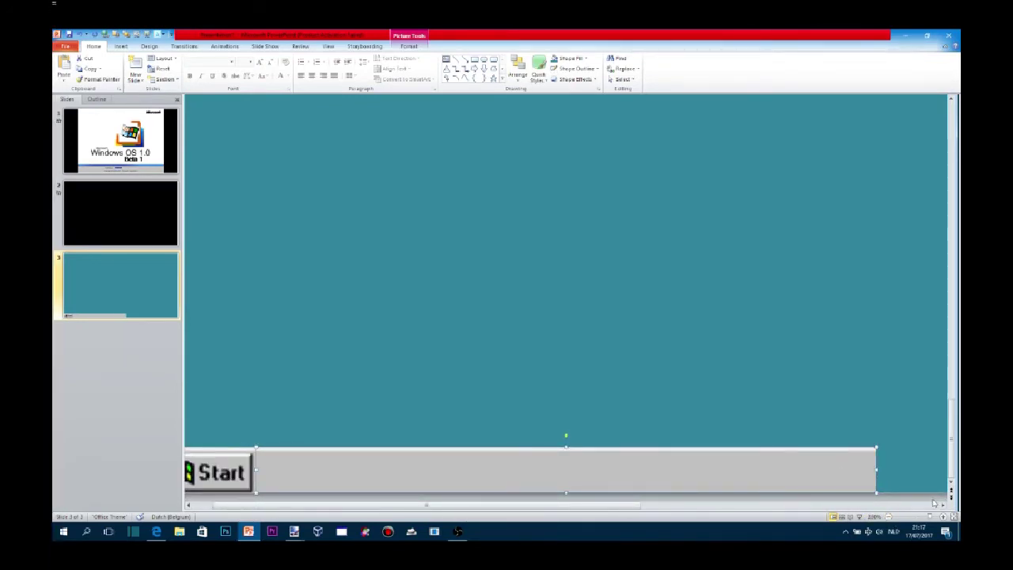
left_click_drag(606, 507, 903, 507)
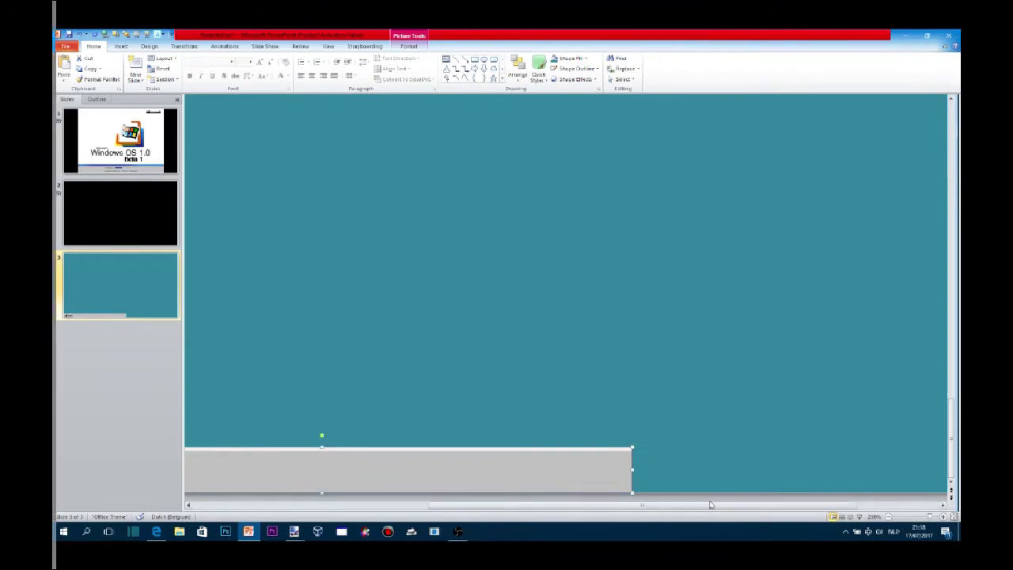
left_click_drag(345, 471, 811, 472)
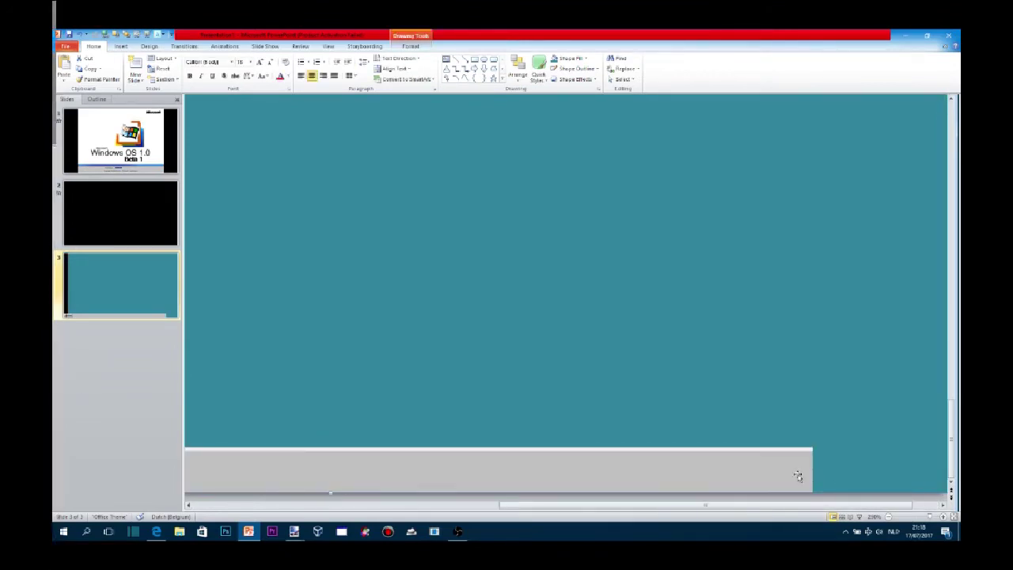
left_click_drag(812, 470, 942, 471)
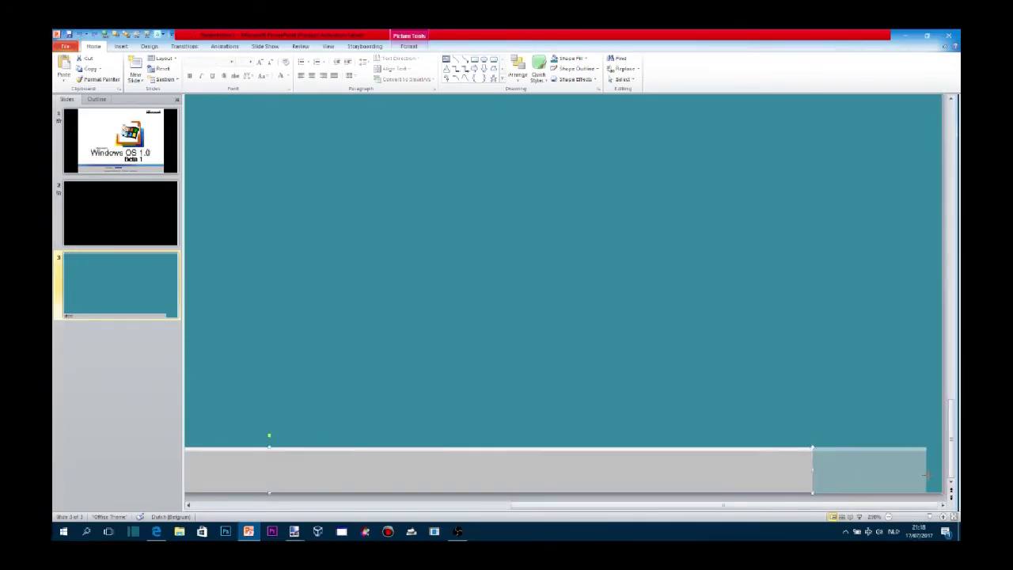
left_click(936, 519)
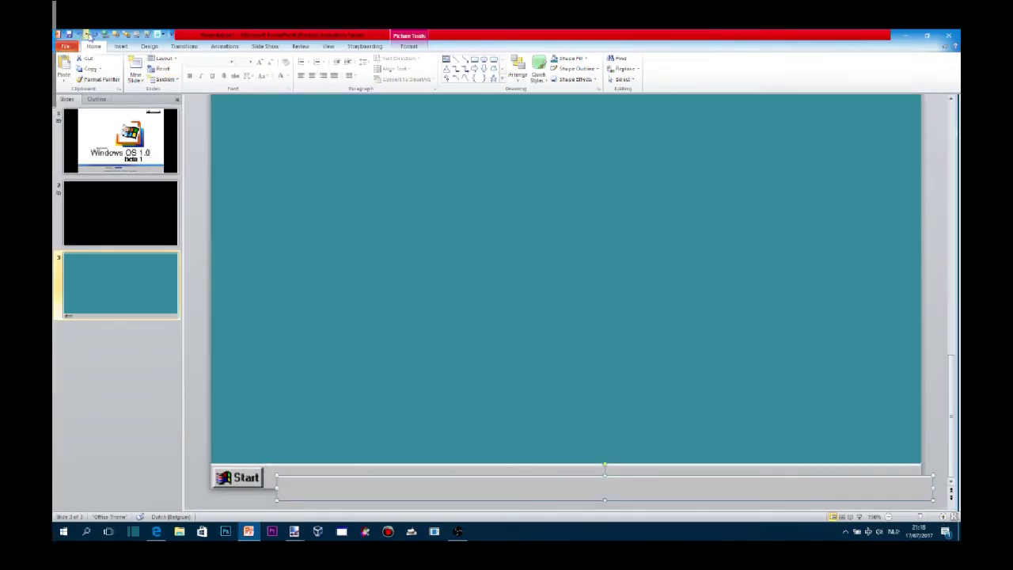
Select the Start button picture at the taskbar's left, then head back to the browser.
left_click(349, 289)
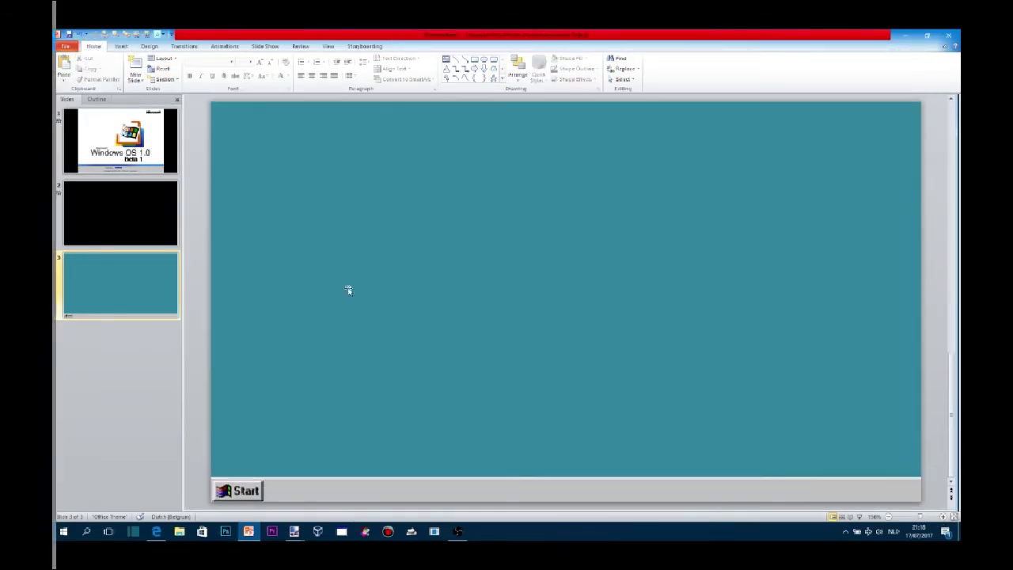
left_click(247, 497)
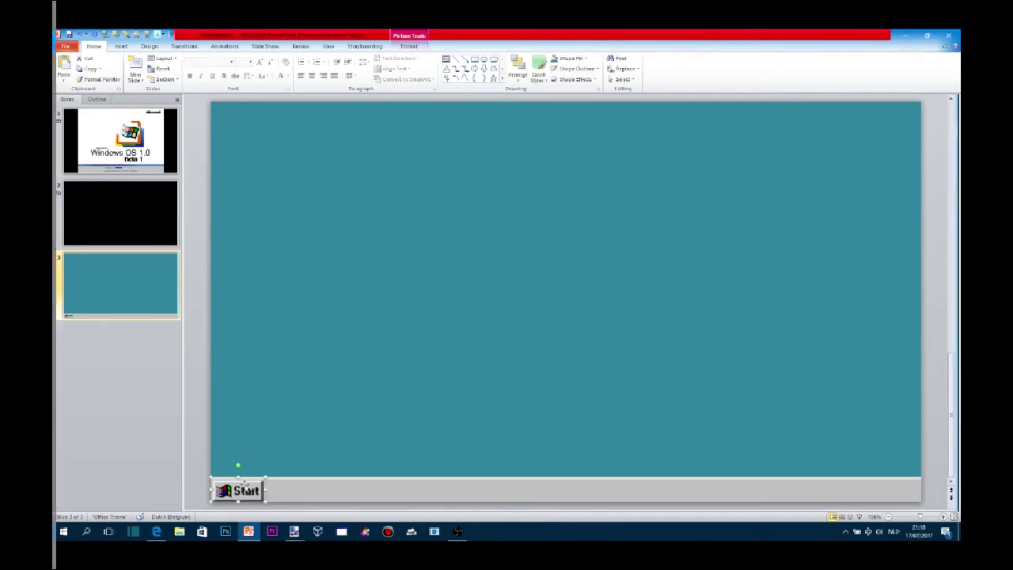
left_click(158, 533)
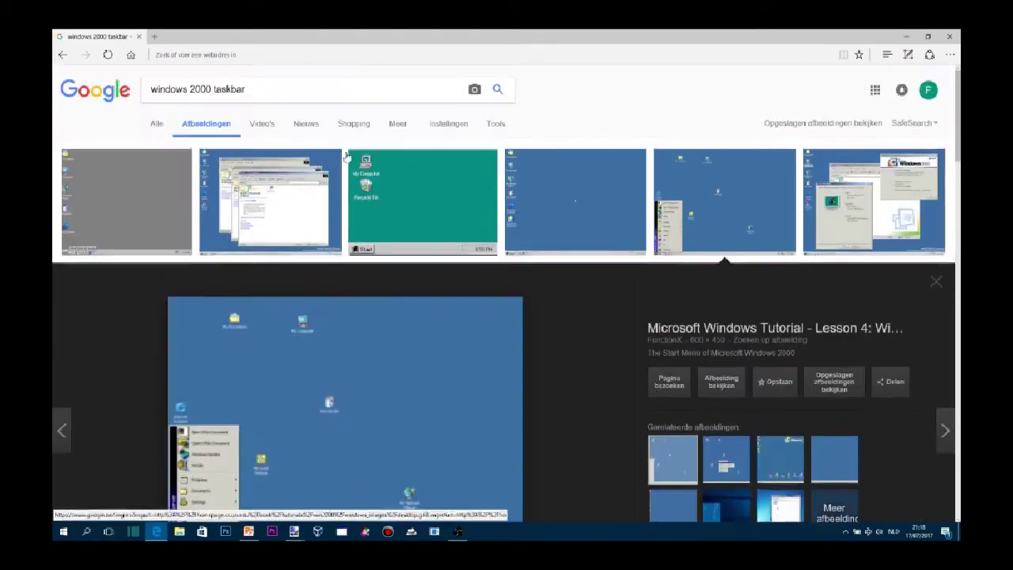
Change the image search to 'windows 2000 start menu'.
key("BackSpace")
key("BackSpace")
key("BackSpace")
type("me")
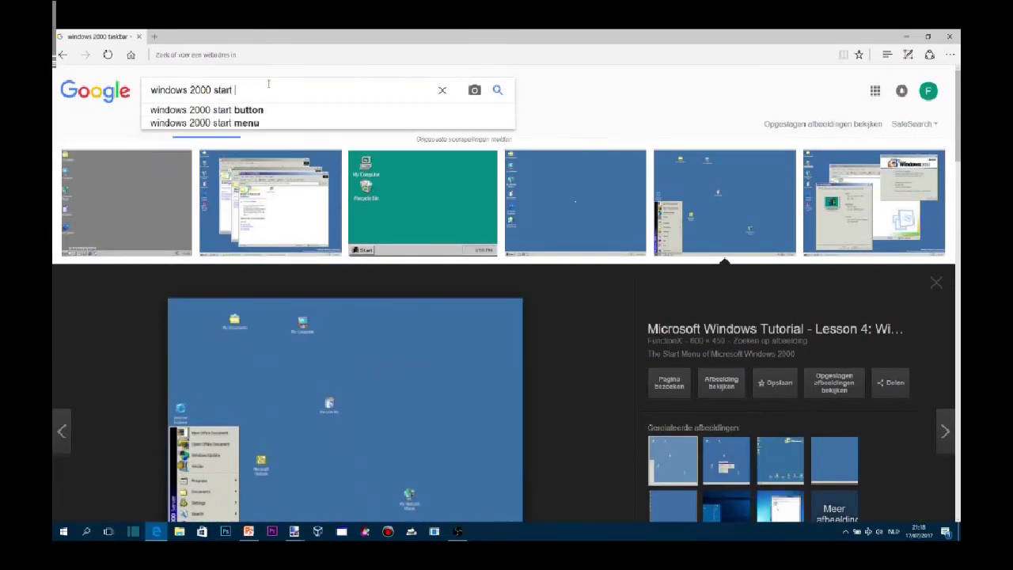
type("nu")
key("Return")
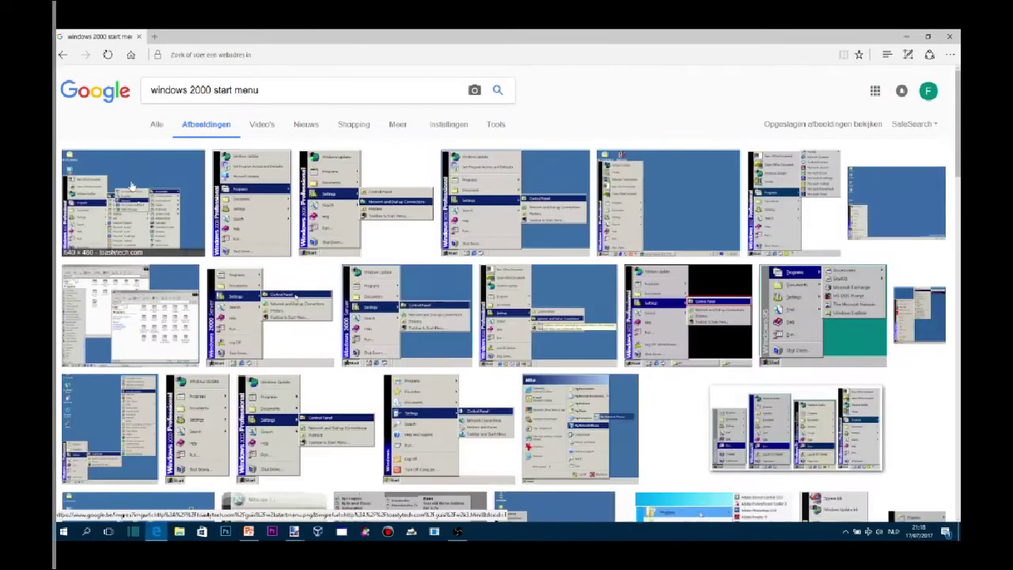
Copy the PlexUK start menu image and bring paint.net forward.
left_click(198, 427)
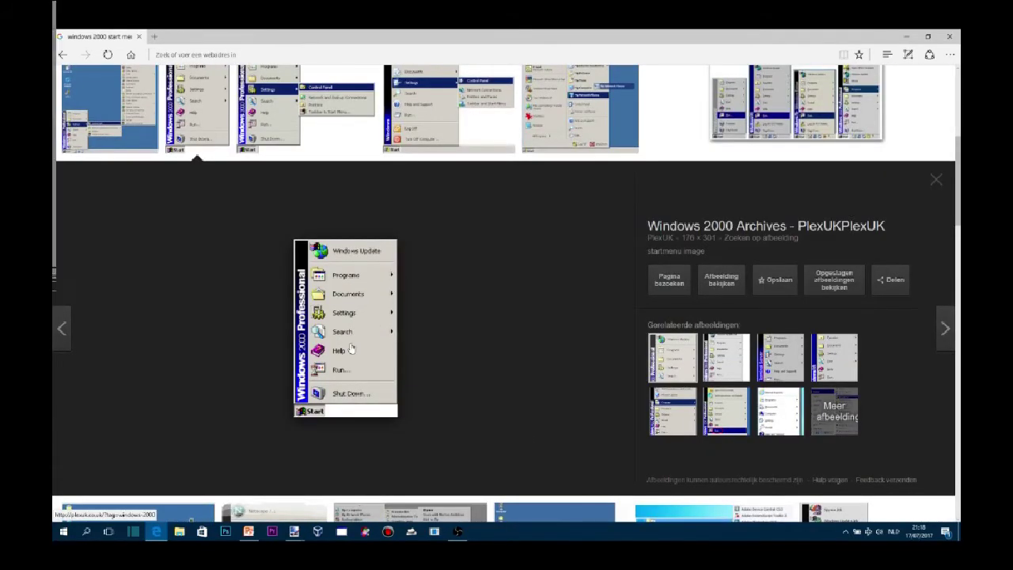
right_click(352, 349)
left_click(388, 430)
mouse_move(295, 531)
left_click(238, 479)
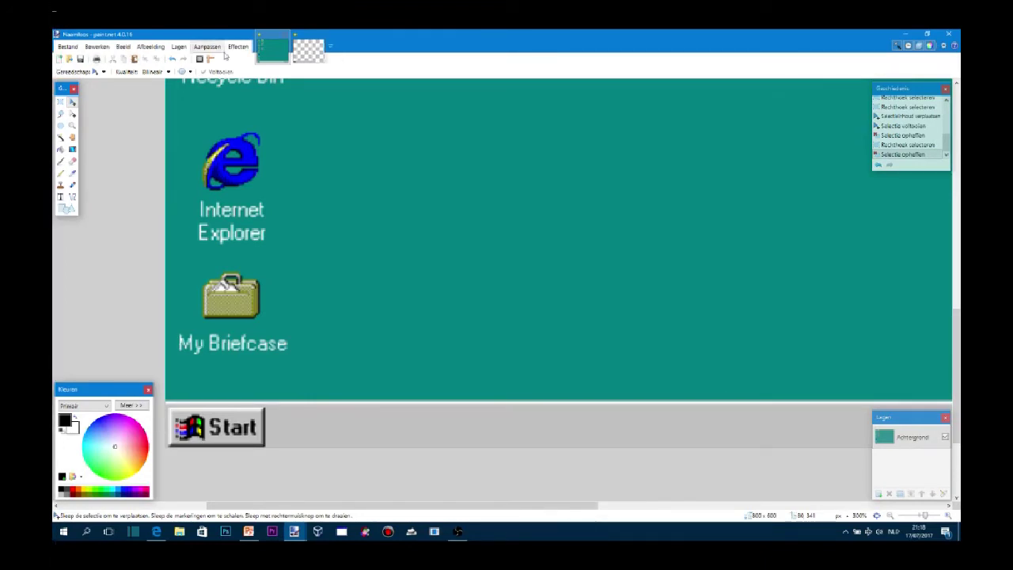
Paste the start menu screenshot into a new blank image and zoom to see it whole.
left_click(59, 59)
key("Return")
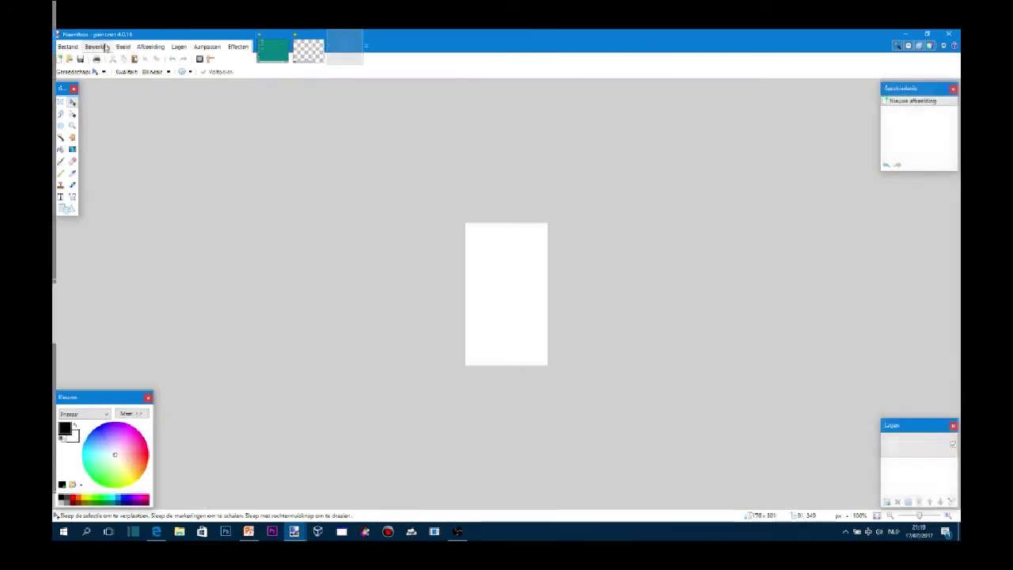
left_click(134, 59)
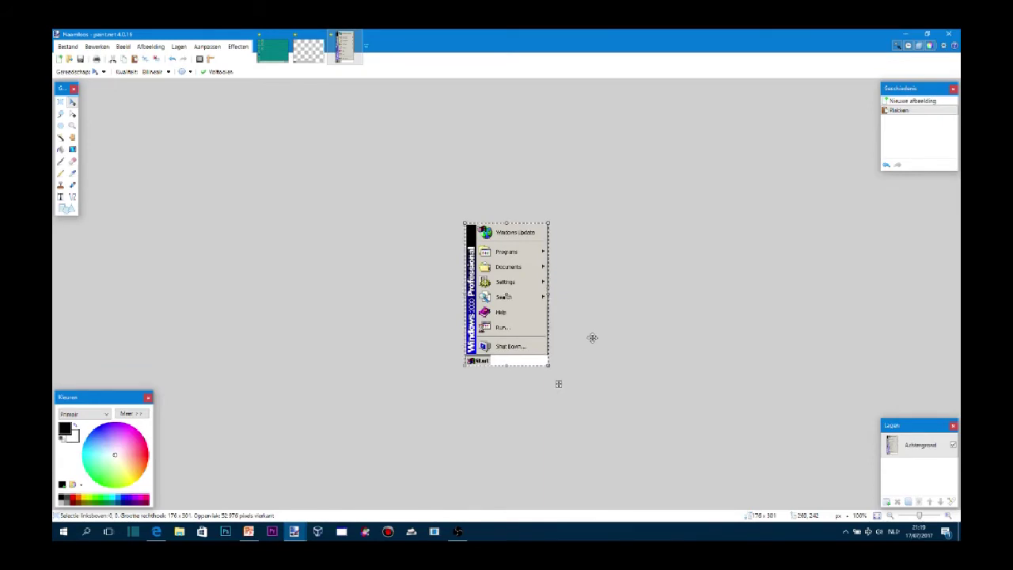
key("ctrl+plus")
key("ctrl+plus")
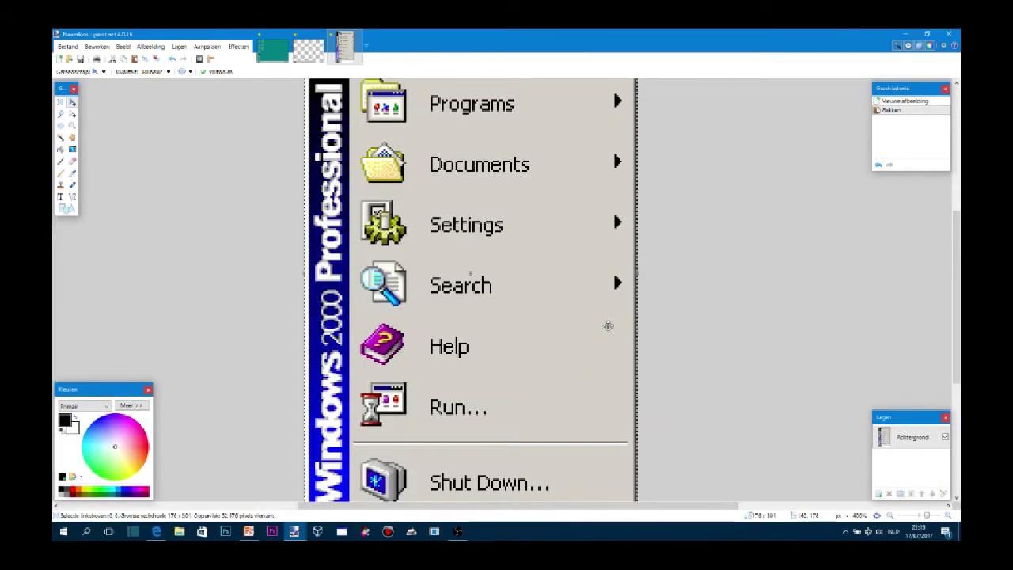
key("ctrl+minus")
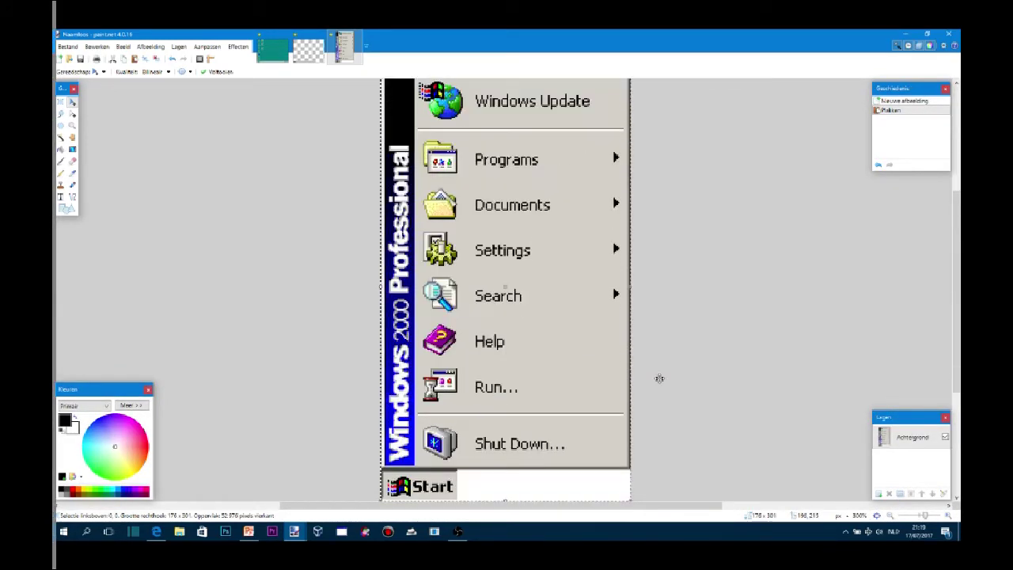
key("ctrl+minus")
left_click(369, 252)
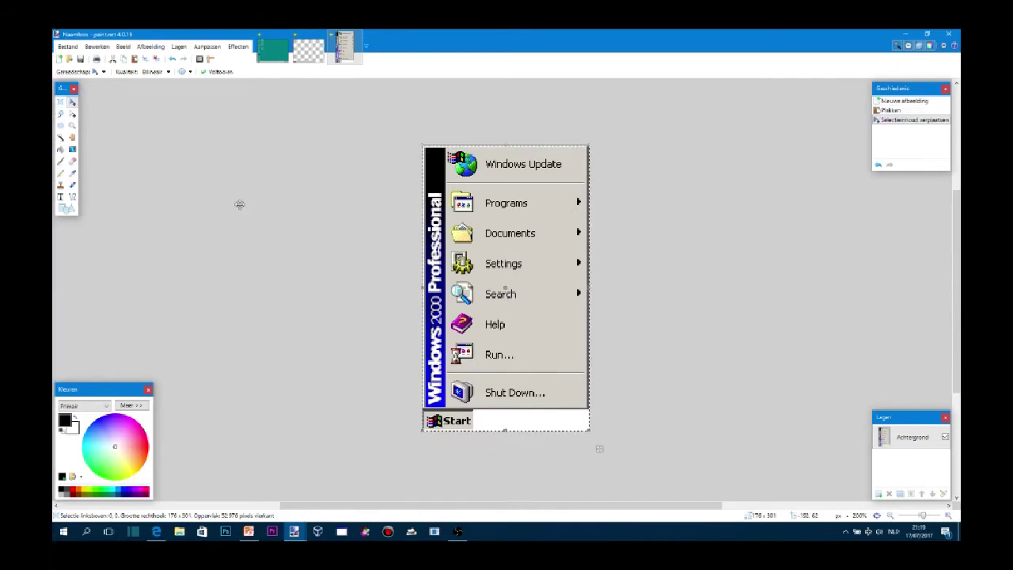
key("ctrl+d")
Select the menu panel without its Start bar and move it above the Start button.
left_click(61, 102)
left_click_drag(414, 127, 625, 409)
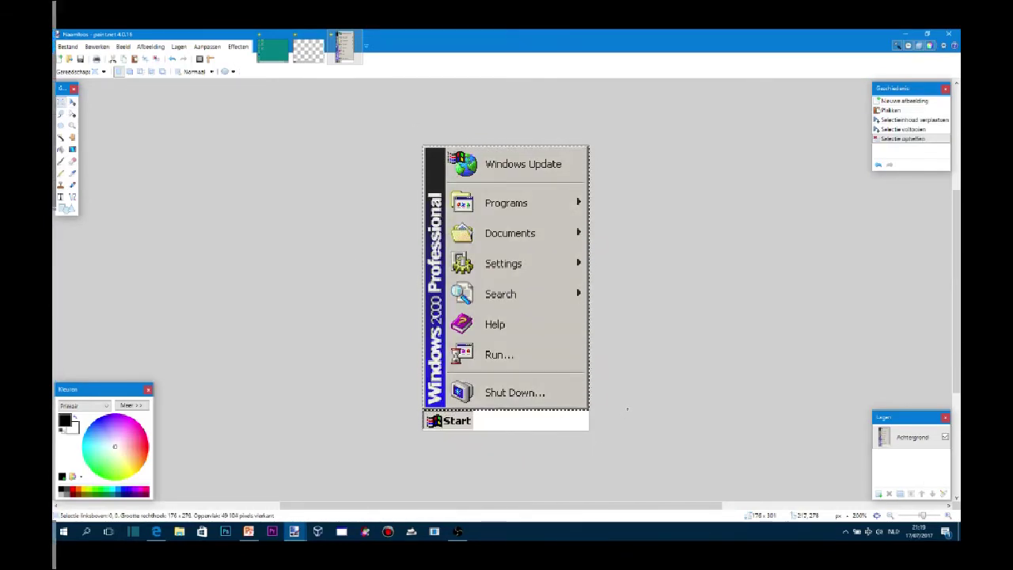
left_click_drag(627, 408, 625, 407)
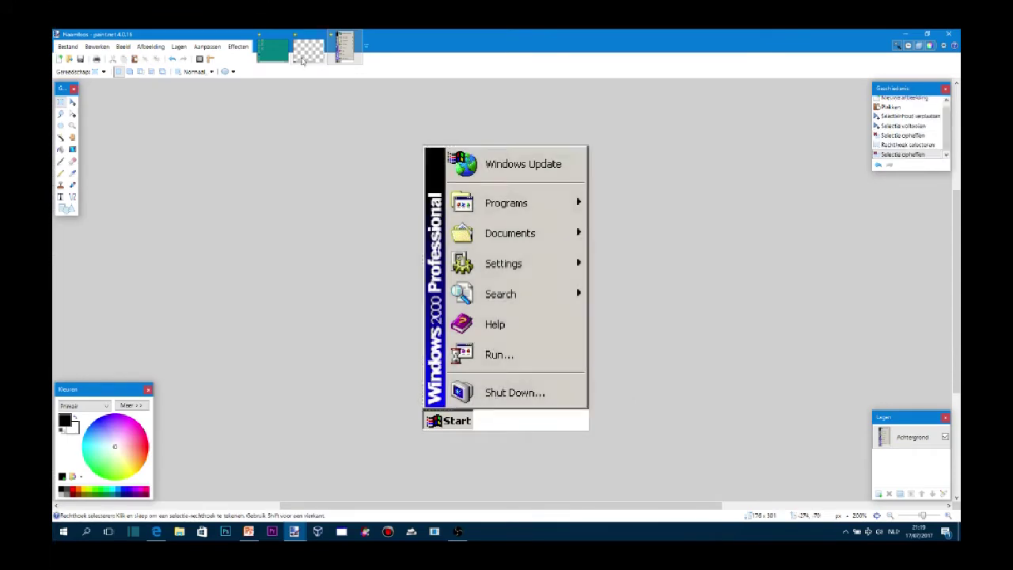
left_click(308, 49)
key("ctrl+v")
left_click_drag(407, 292, 529, 327)
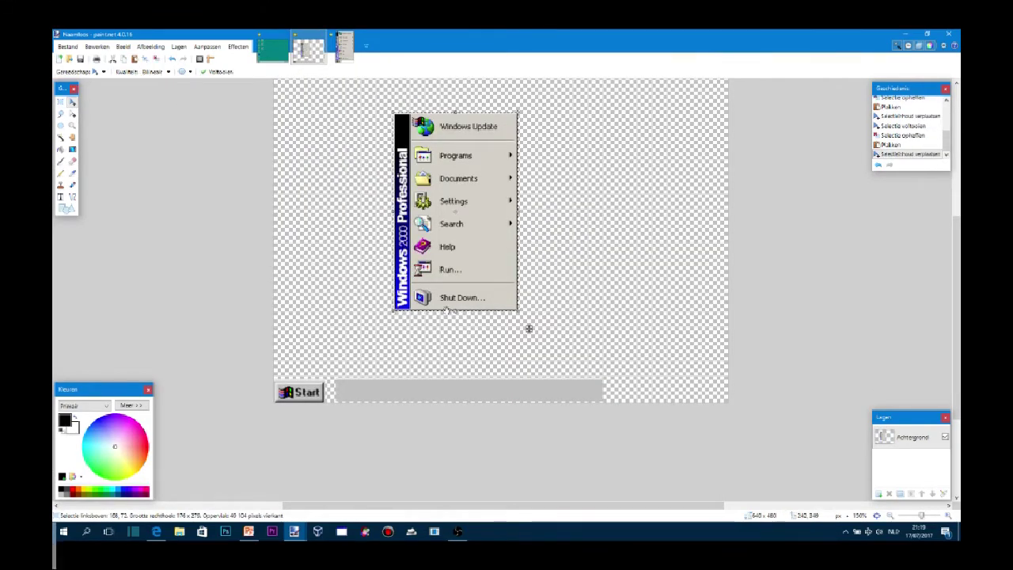
key("alt+Tab")
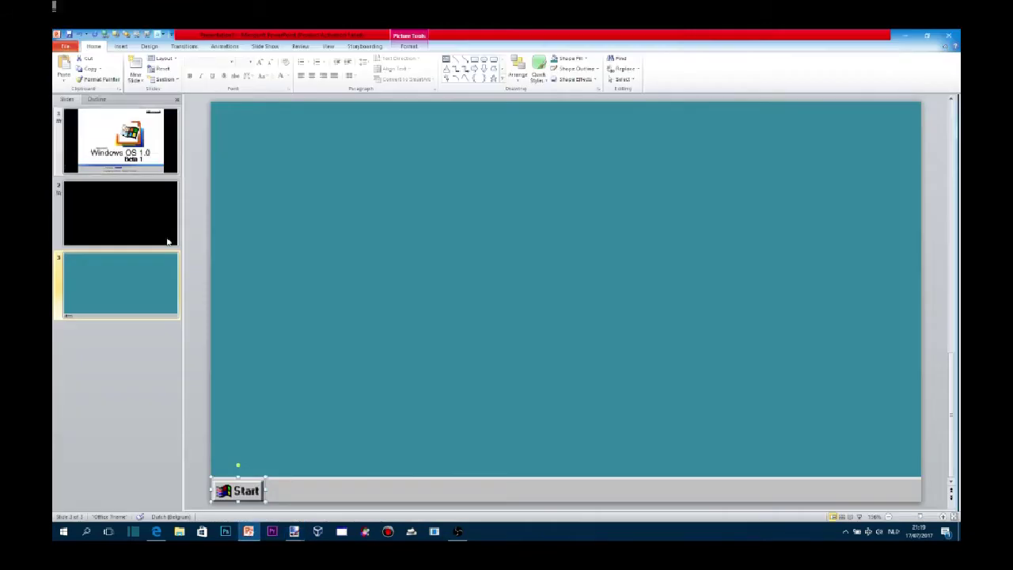
Search Clip Art for 'my computer' and browse the results.
right_click(134, 283)
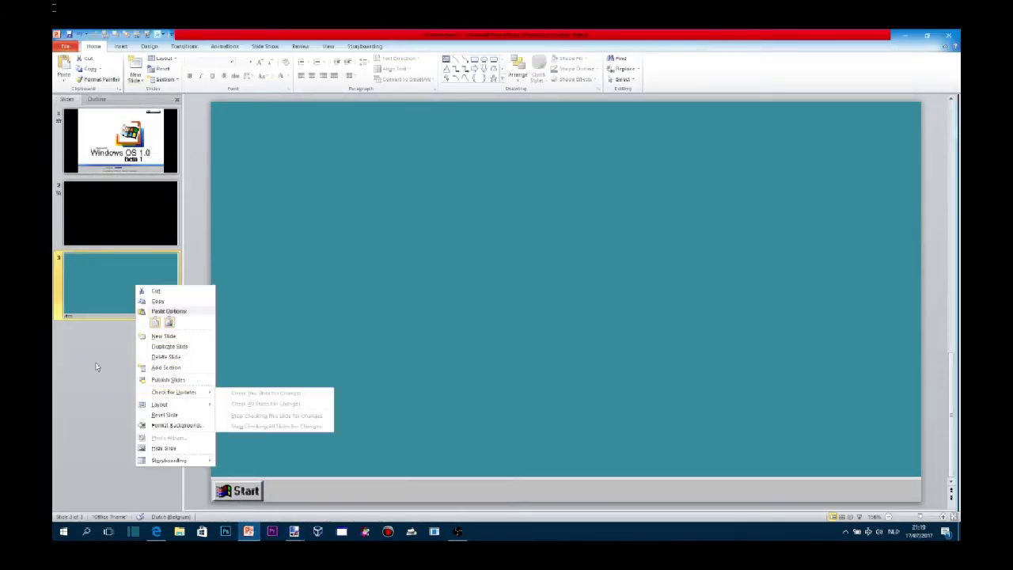
left_click(65, 364)
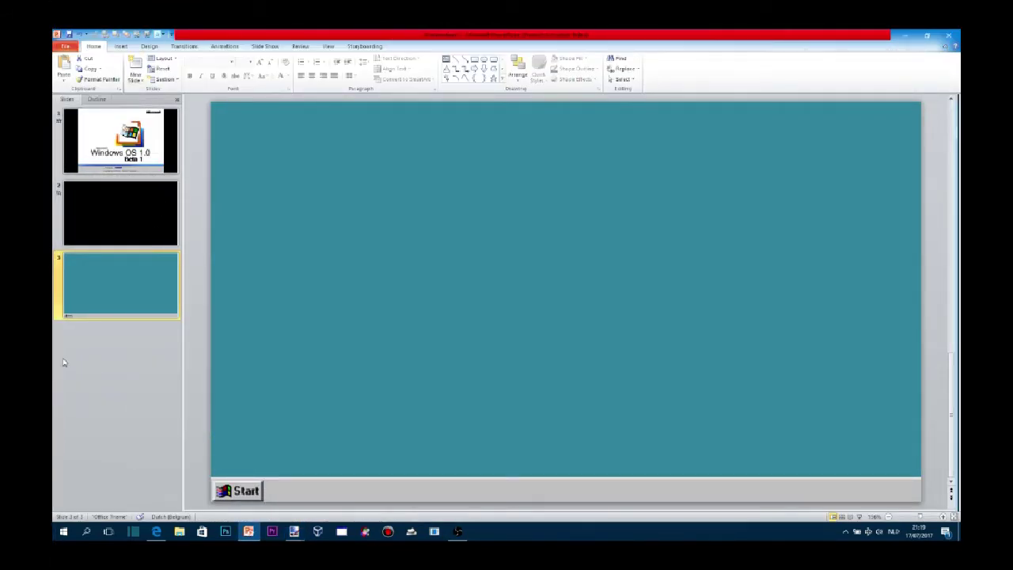
left_click(120, 46)
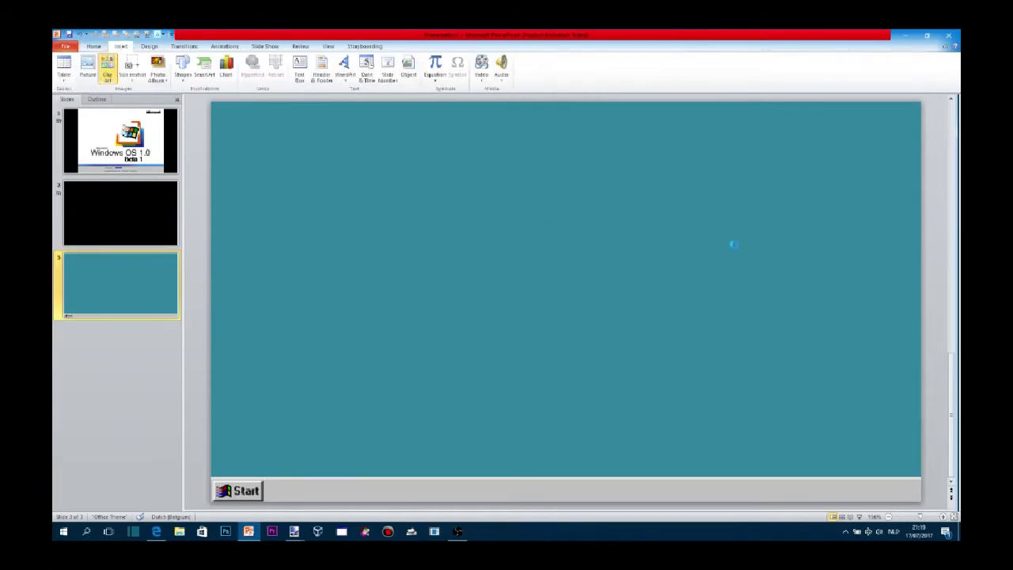
type("wi")
type("uter")
key("Return")
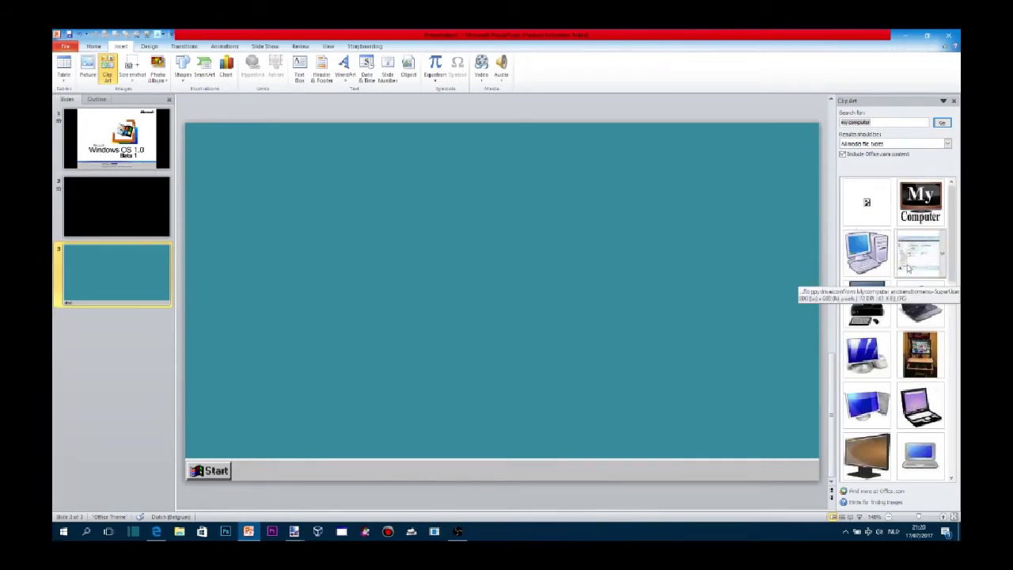
scroll(908, 270, "down", 5)
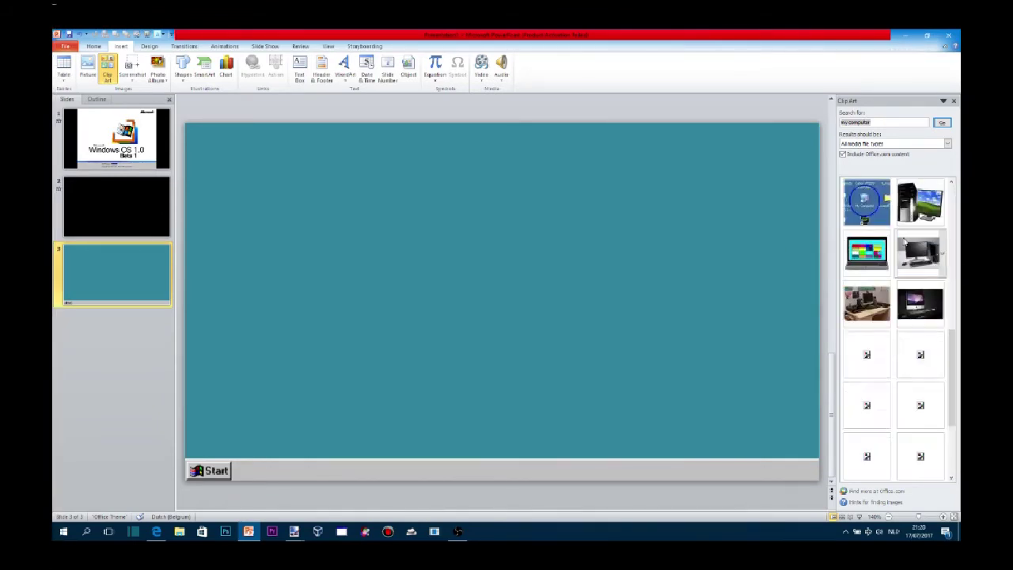
scroll(903, 242, "down", 3)
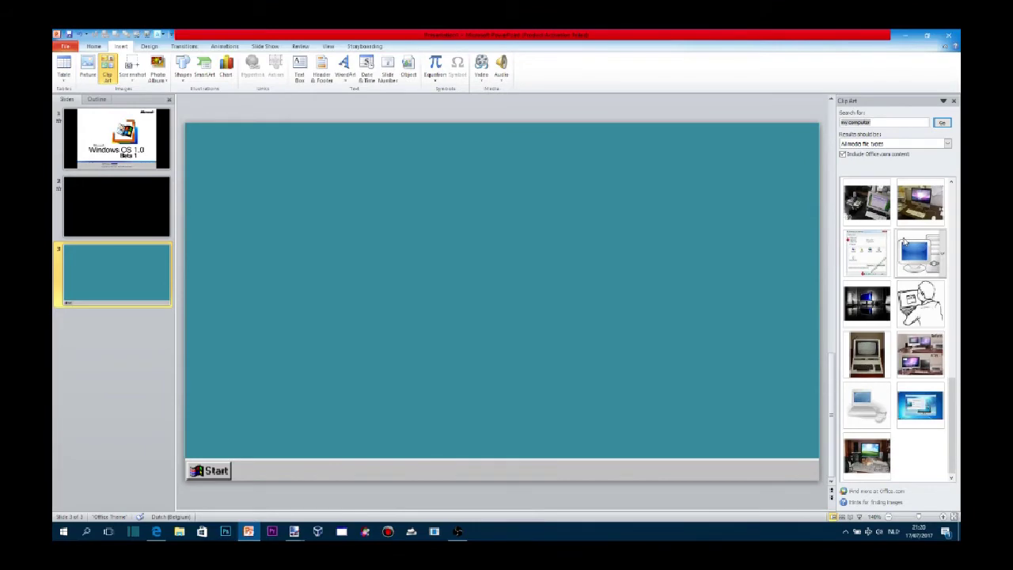
scroll(904, 244, "up", 8)
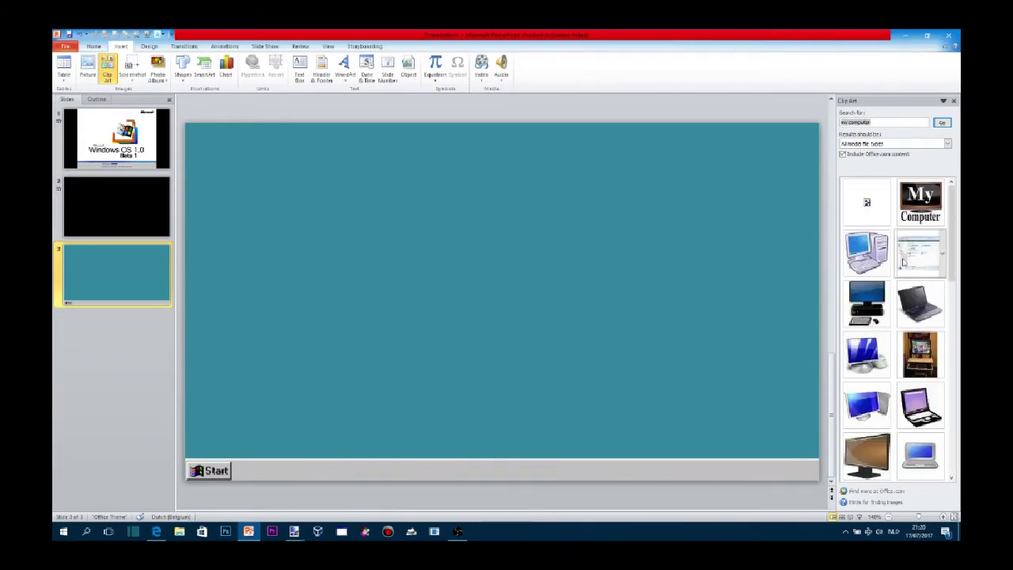
Insert the blue monitor clip art and shrink it into the top-left corner.
left_click(866, 407)
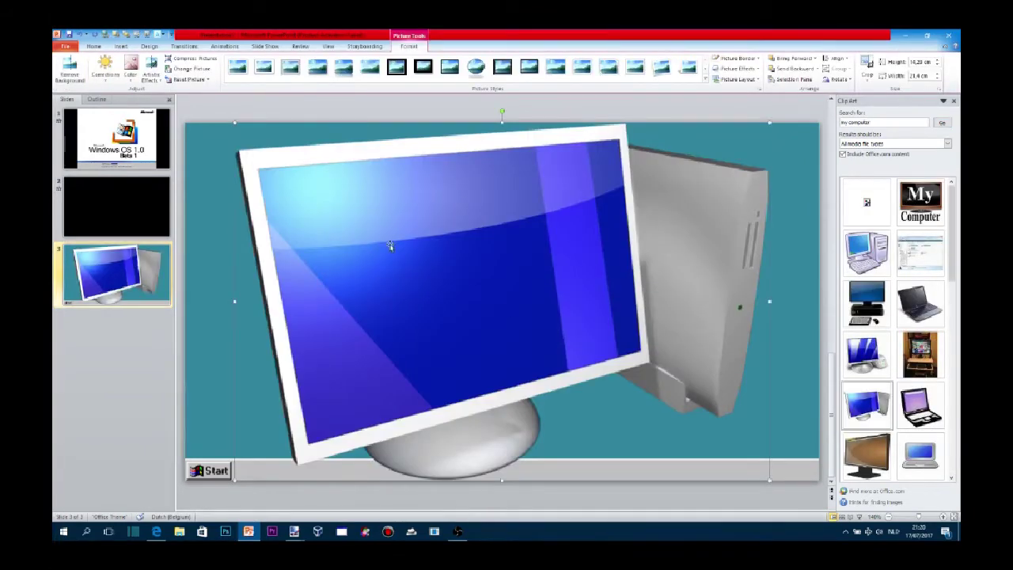
mouse_move(766, 478)
left_mouse_down()
mouse_move(278, 150)
mouse_move(213, 138)
mouse_move(230, 156)
left_mouse_up()
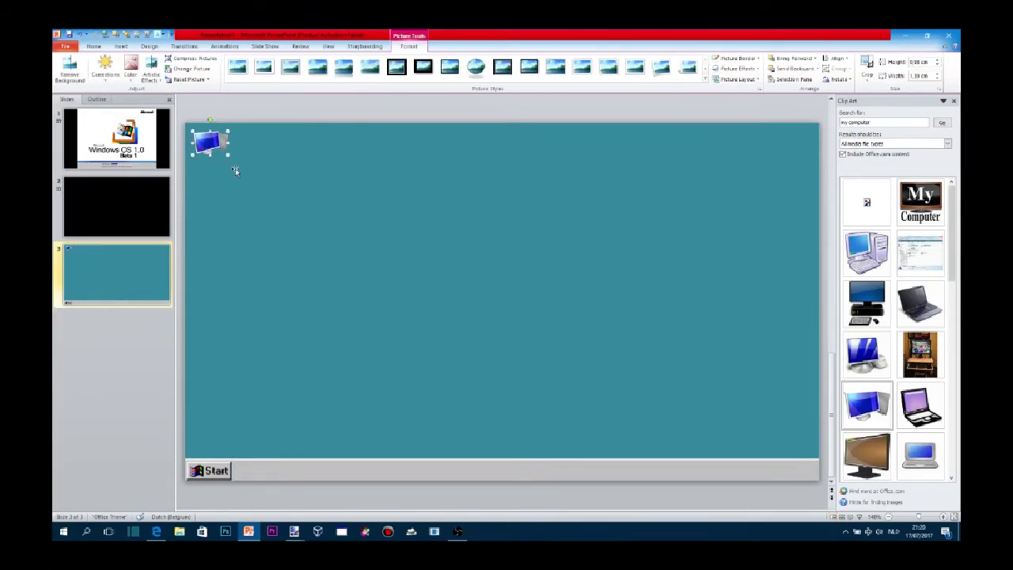
left_click(231, 172)
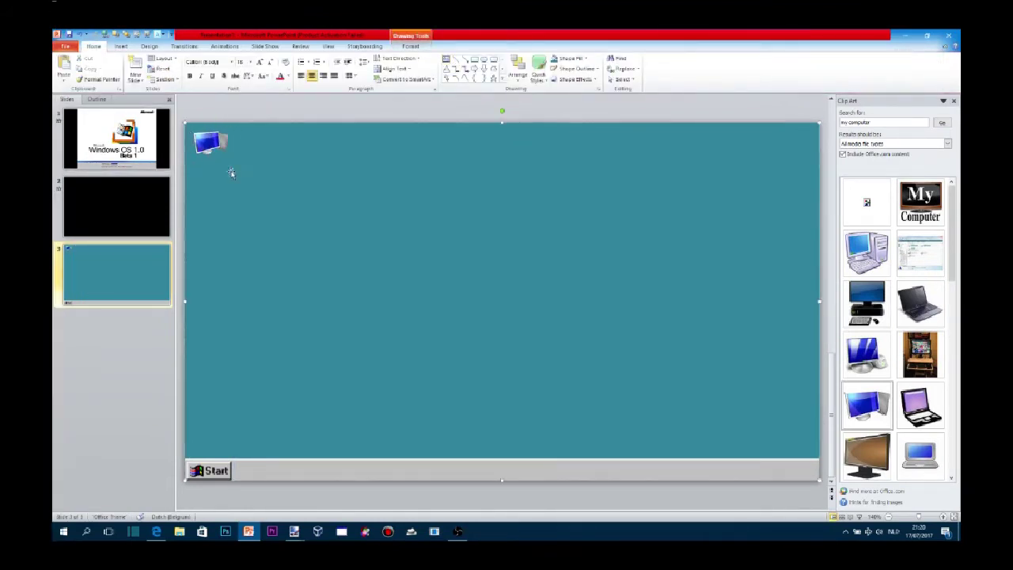
Type 'My Computer' in a text box and set its font to Microsoft Sans Serif.
type("My")
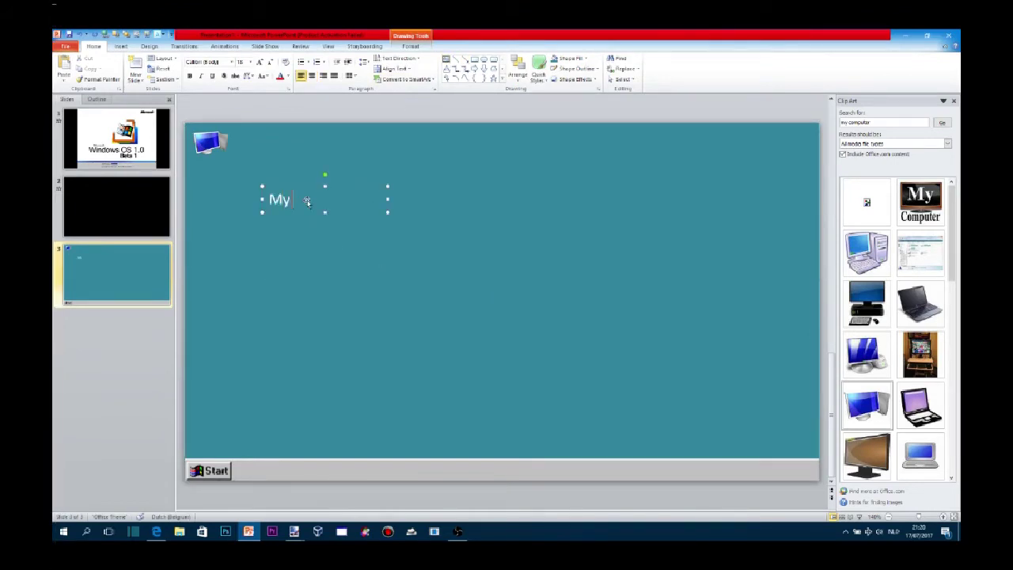
type(" Co")
type("er")
left_click_drag(367, 200, 267, 200)
left_click(336, 174)
scroll(372, 285, "down", 5)
scroll(386, 329, "down", 20)
scroll(388, 335, "down", 1)
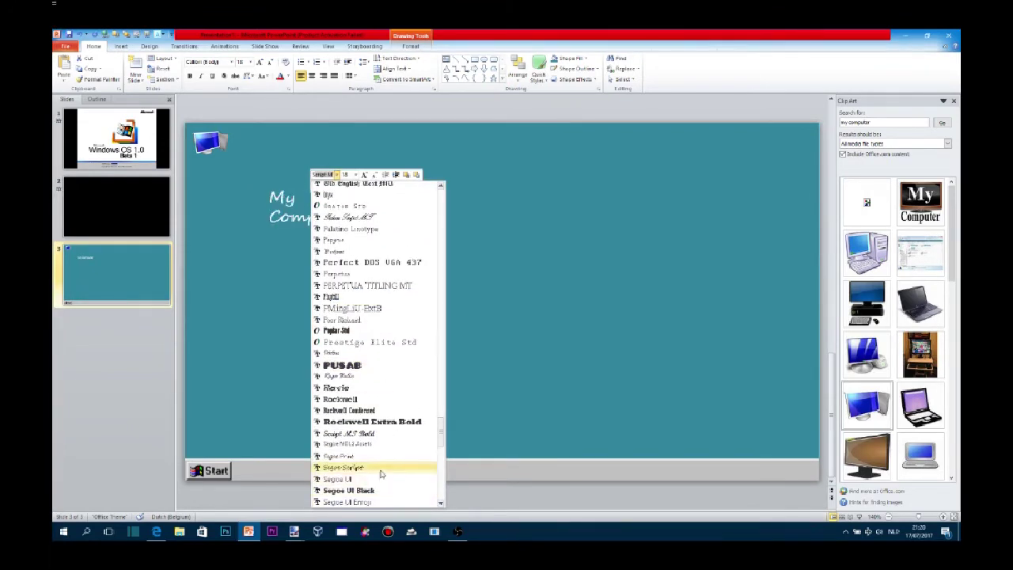
scroll(381, 473, "down", 1)
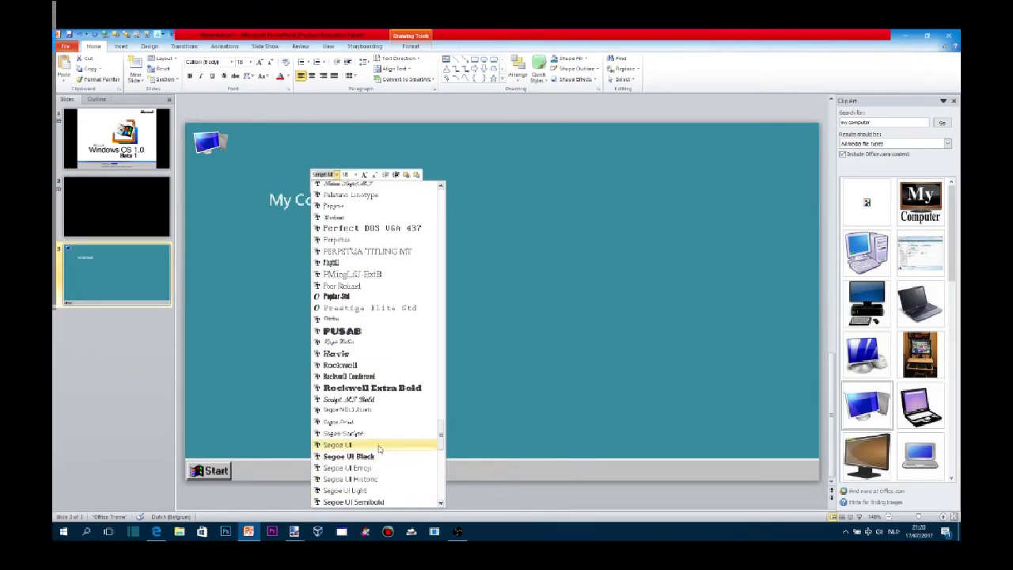
scroll(384, 341, "up", 15)
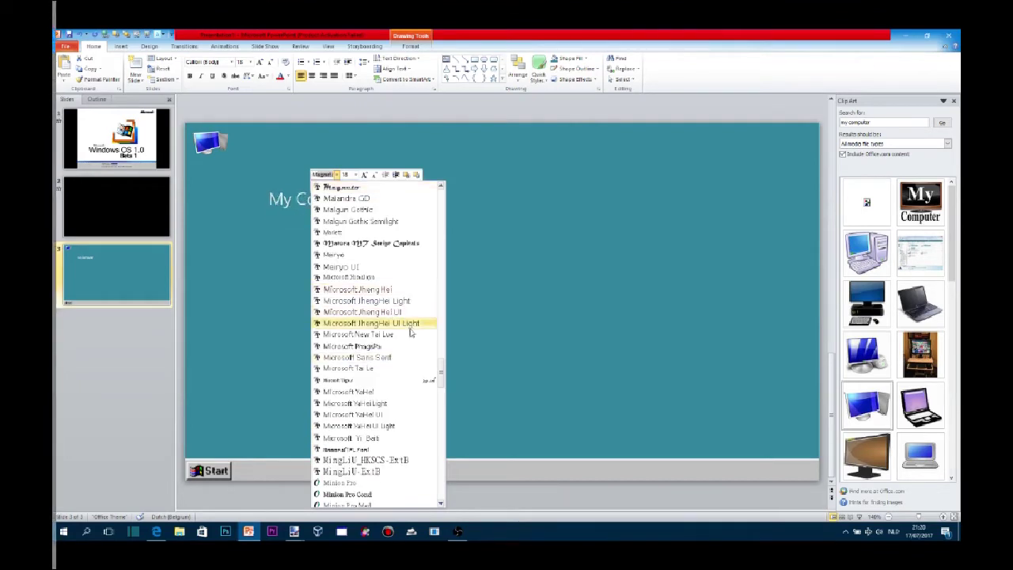
left_click(395, 360)
Make the label 10 pt and centre it beneath the monitor icon.
left_click(374, 174)
left_click_drag(370, 208, 299, 176)
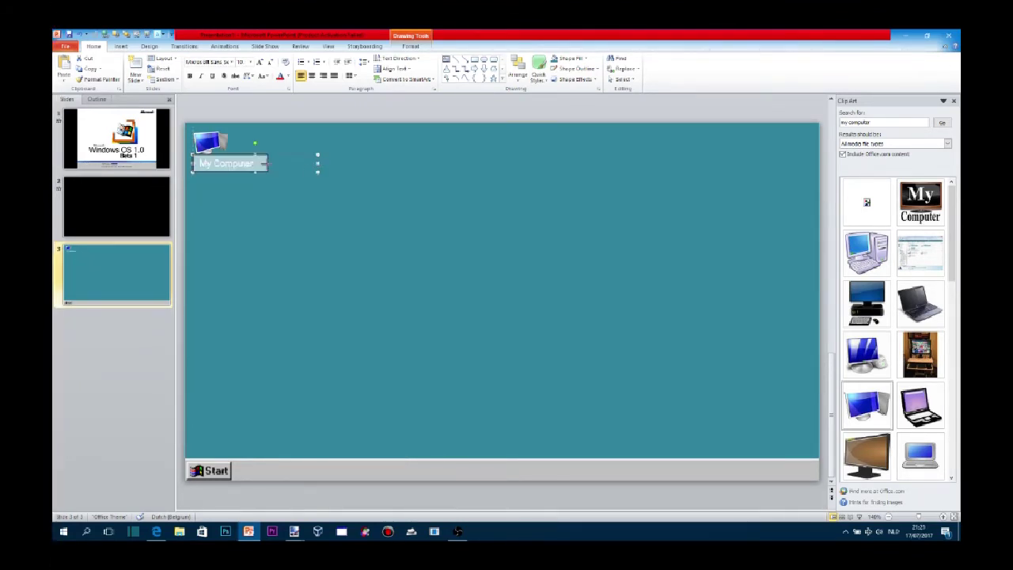
left_click_drag(254, 174, 239, 148)
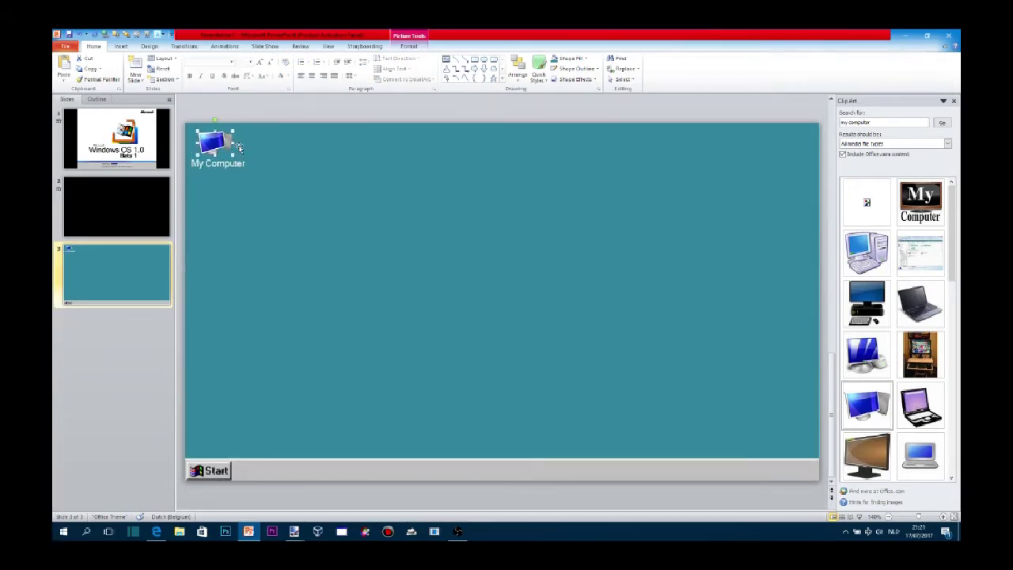
Duplicate slide 3 as slide 4 and paste the Start-menu picture just above Start.
right_click(107, 277)
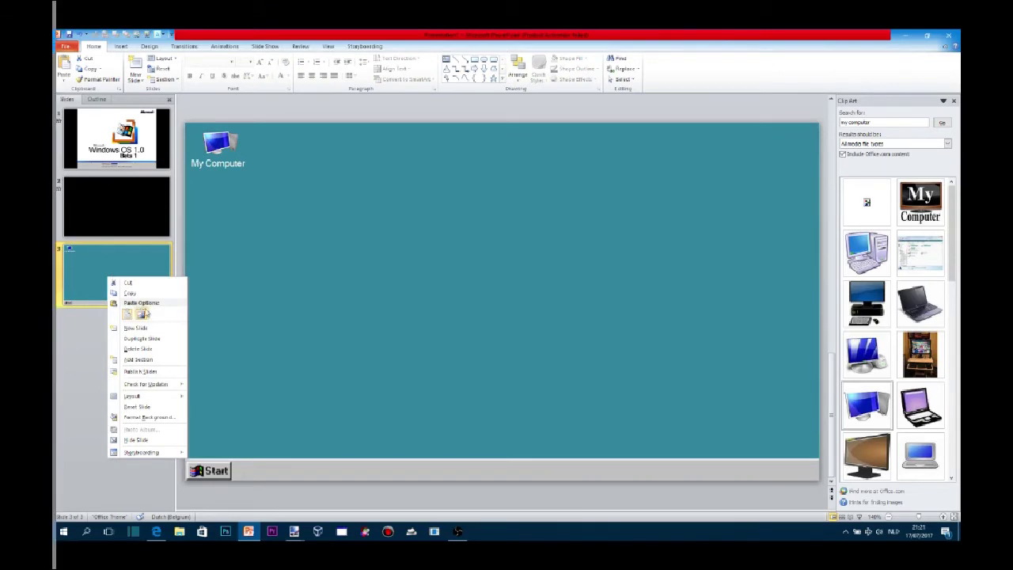
left_click(141, 338)
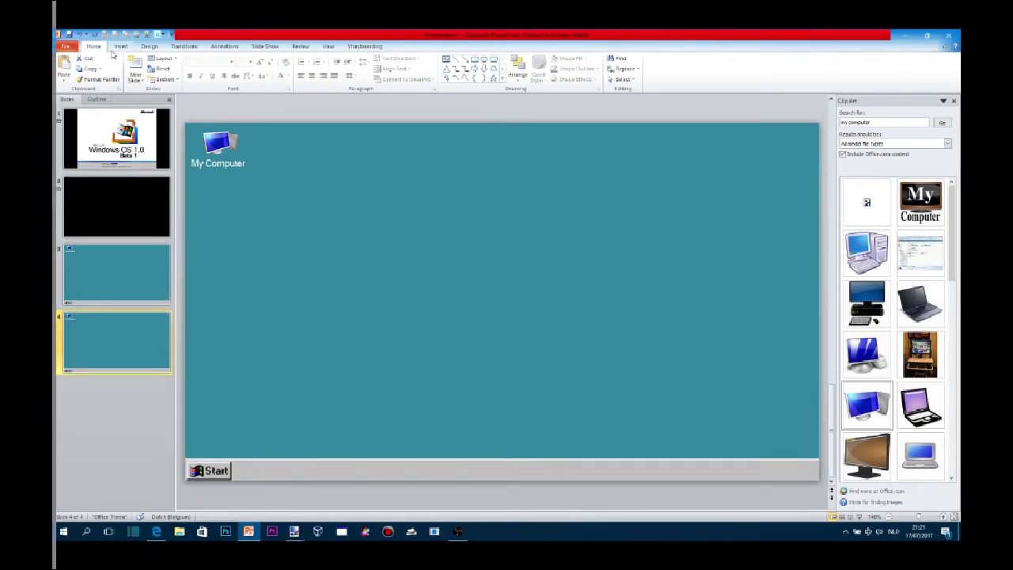
left_click(70, 67)
left_click_drag(515, 315, 267, 379)
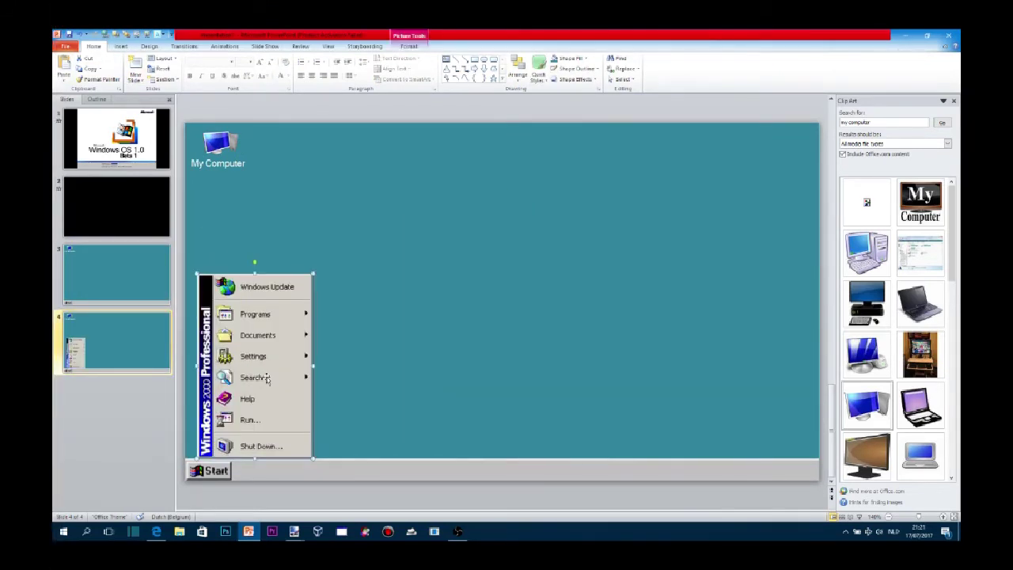
key("Left")
key("Left")
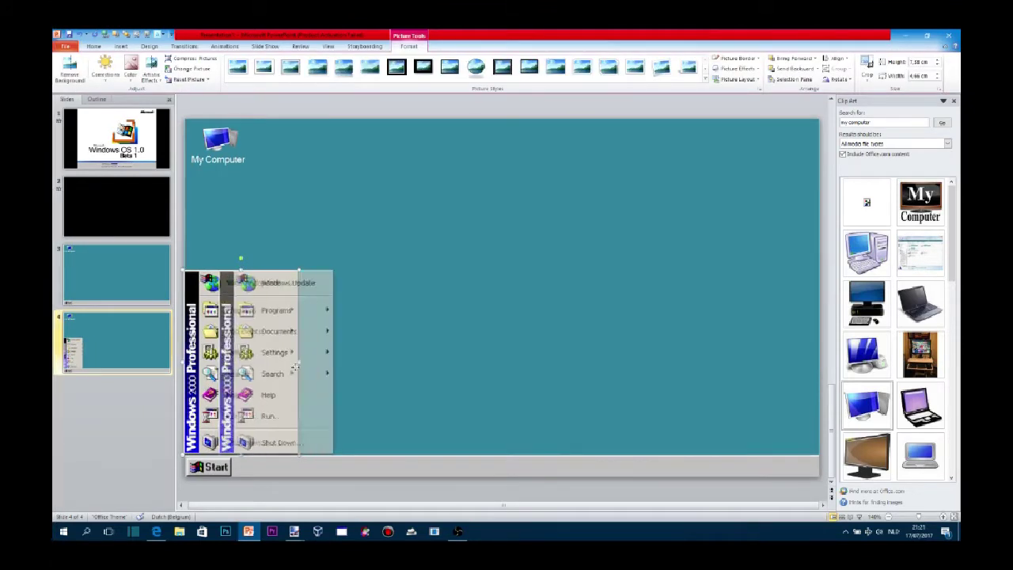
left_click_drag(279, 376, 258, 372)
Preview the placement, then delete the Start-menu picture from slide 4.
left_click(182, 437)
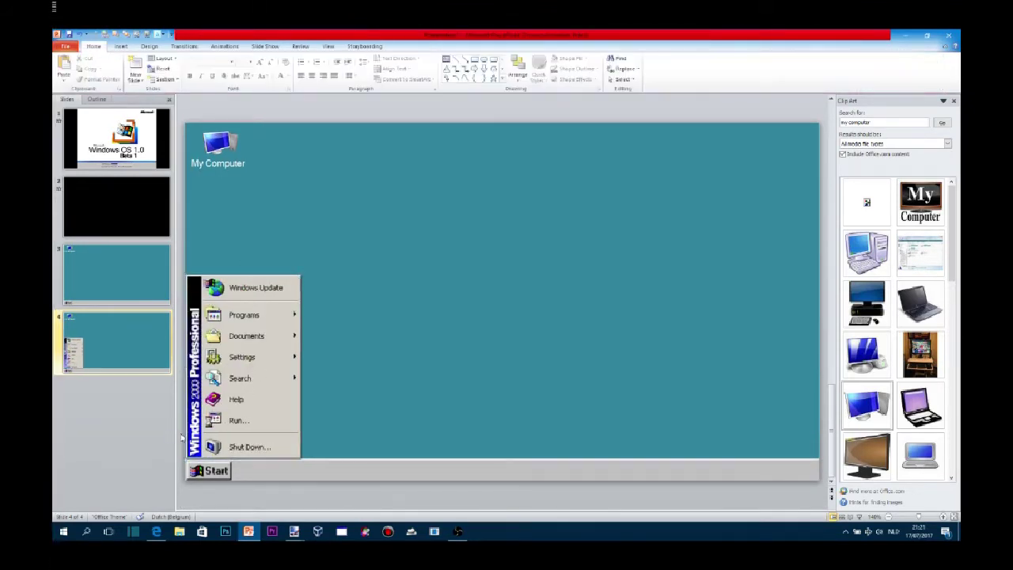
left_click(237, 369)
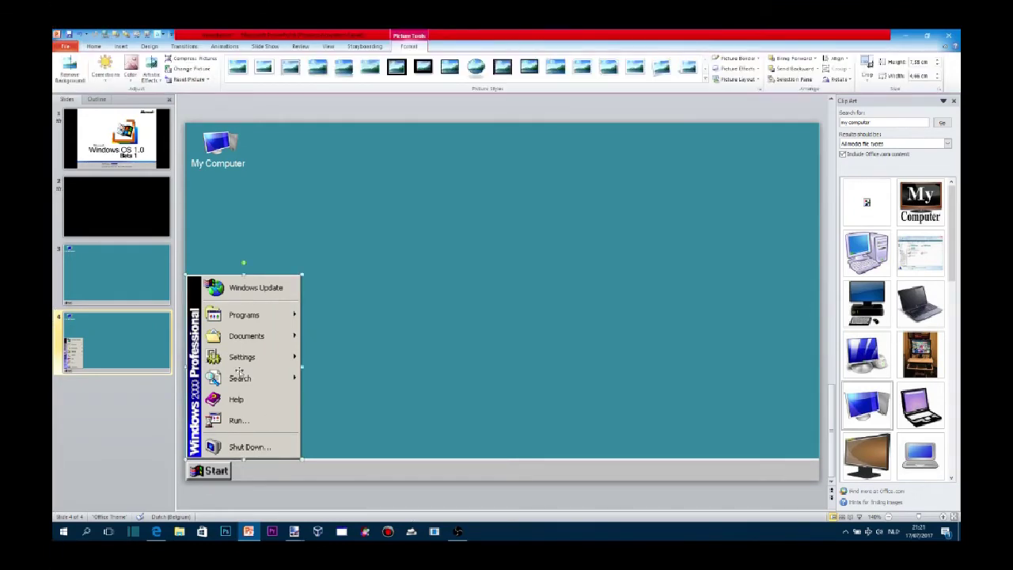
key("Delete")
mouse_move(298, 538)
left_click(198, 490)
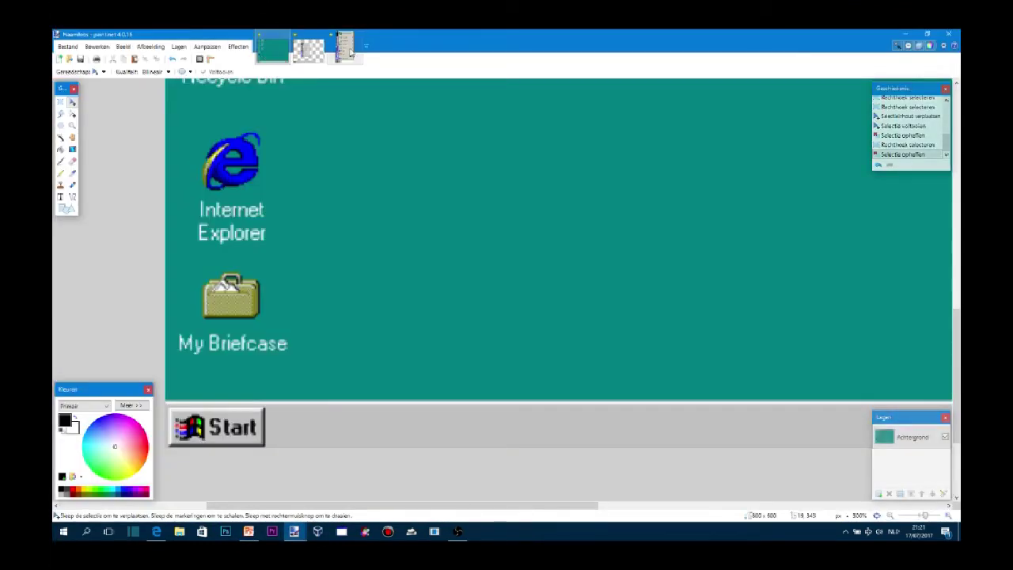
Paste the Start-menu picture into a new blank paint.net image.
left_click(345, 47)
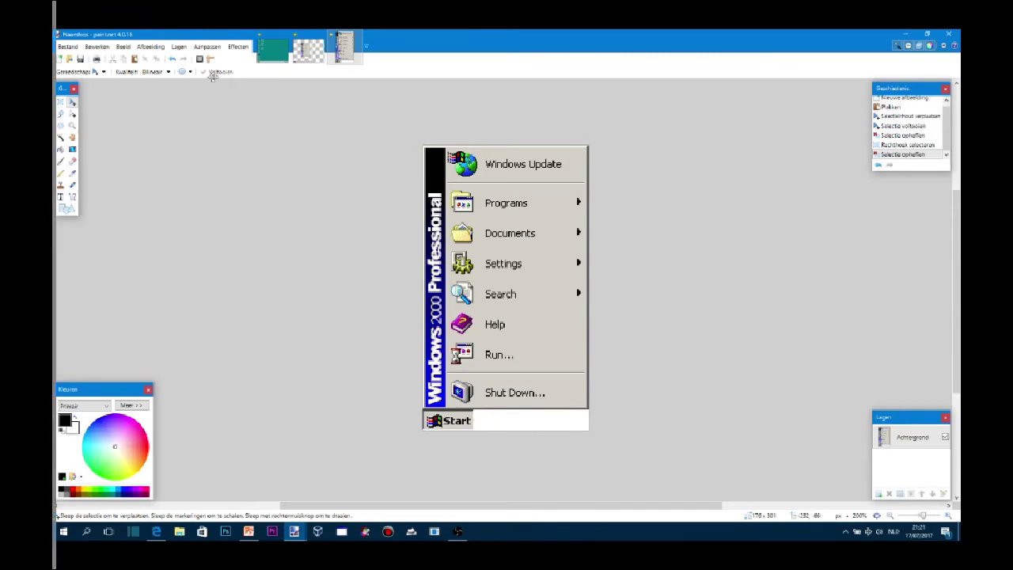
key("ctrl+n")
left_click(496, 339)
key("ctrl+v")
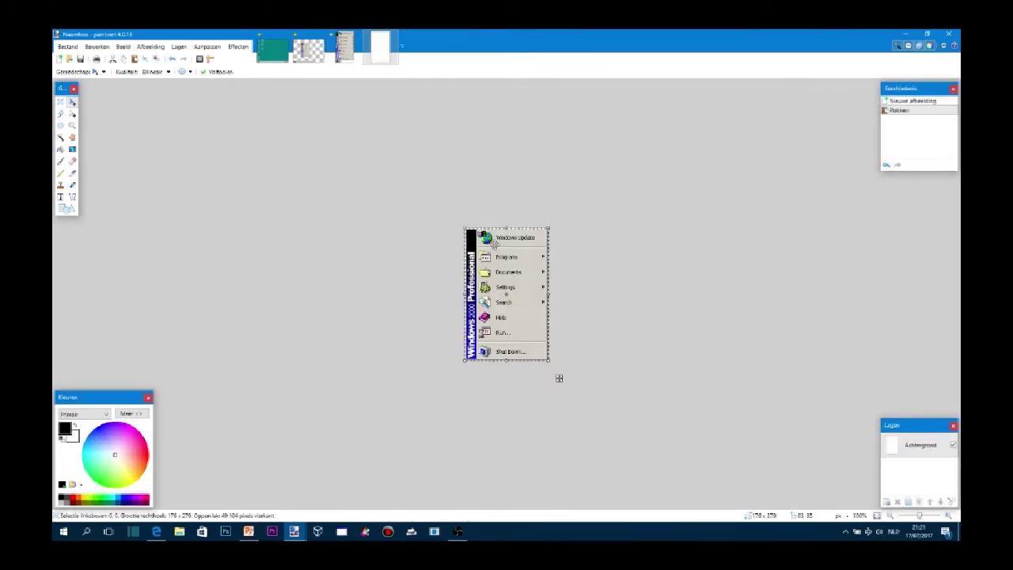
key("ctrl+plus")
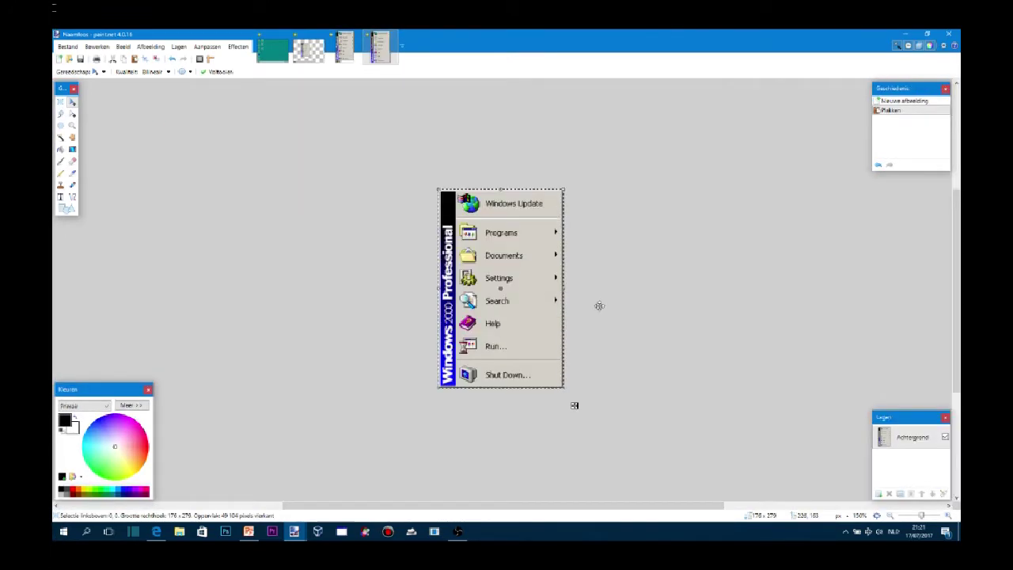
key("ctrl+plus")
key("ctrl+plus")
Rotate the image 90° clockwise via Afbeelding > Draaien 90° rechtsom.
left_click(150, 46)
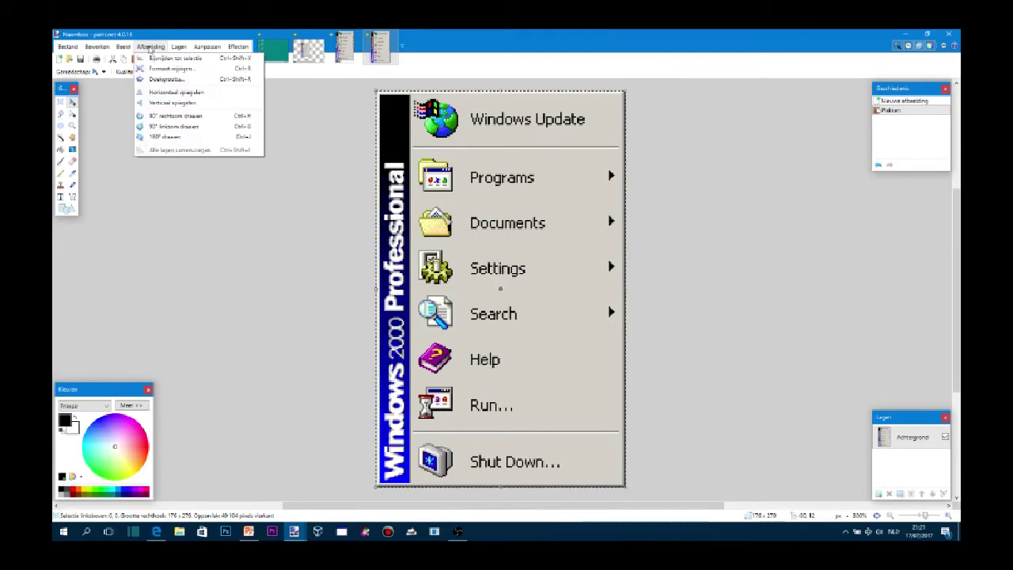
left_click(178, 111)
key("ctrl+plus")
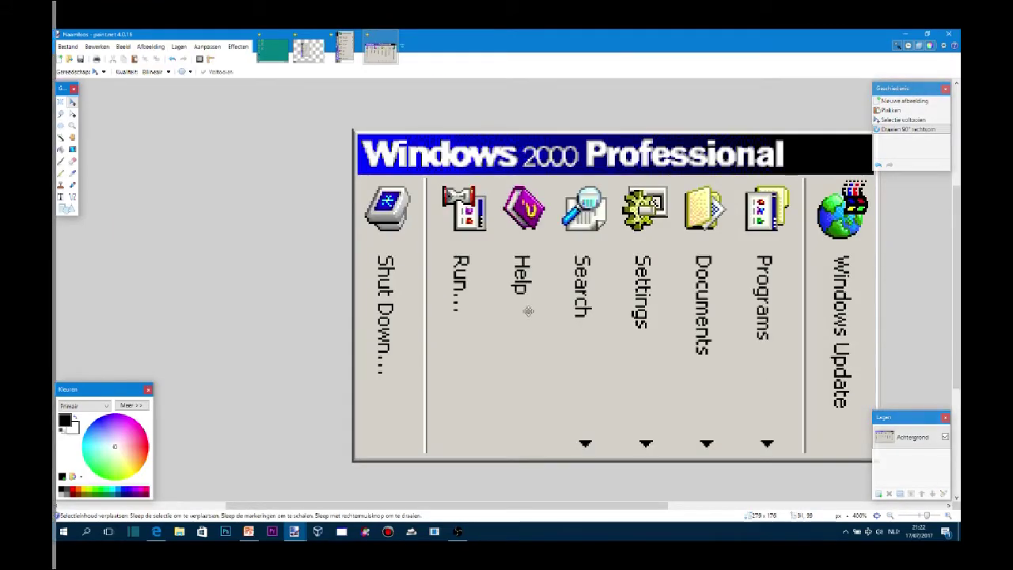
left_click_drag(476, 507, 522, 510)
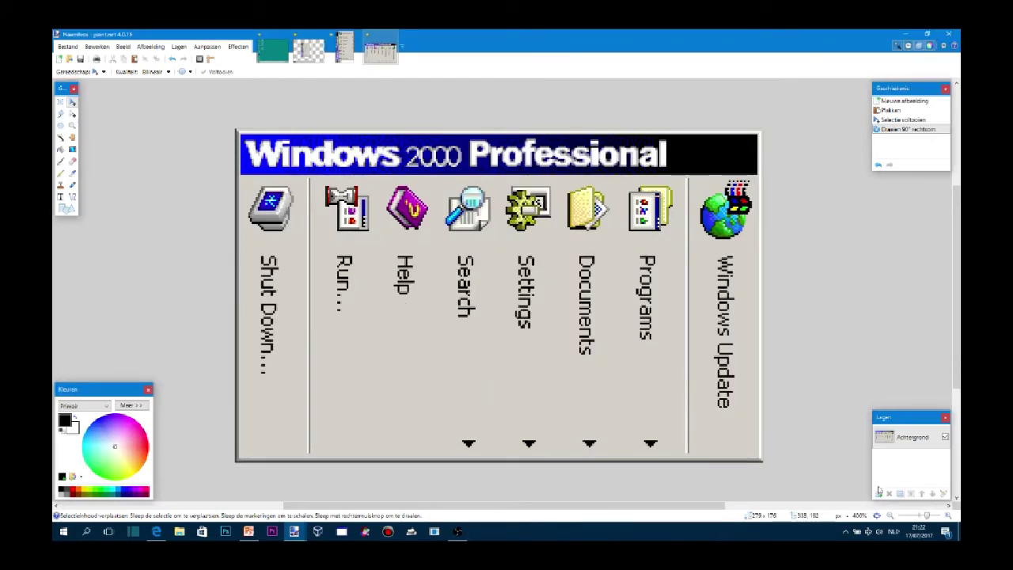
Add a new layer with white 18-pt title text positioned along the start-menu banner.
left_click(879, 493)
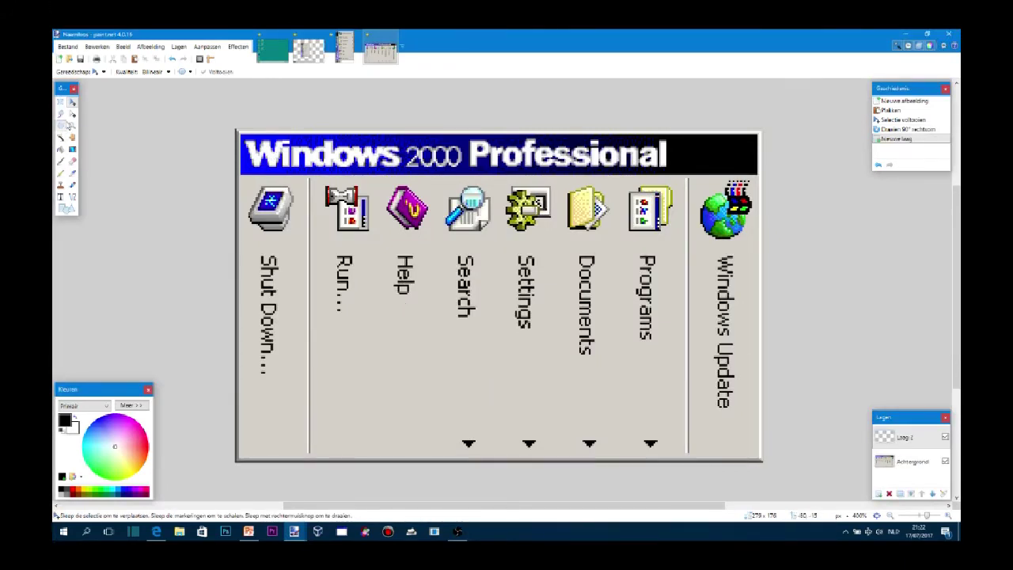
left_click(60, 197)
left_click(297, 143)
type("Windows 2000")
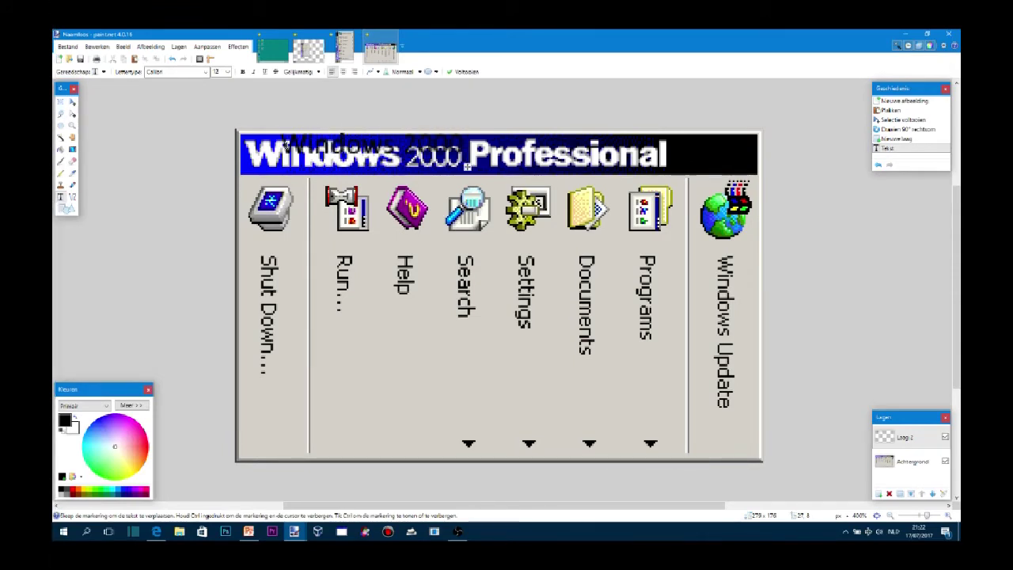
key("BackSpace")
key("BackSpace")
key("BackSpace")
type("95 Black")
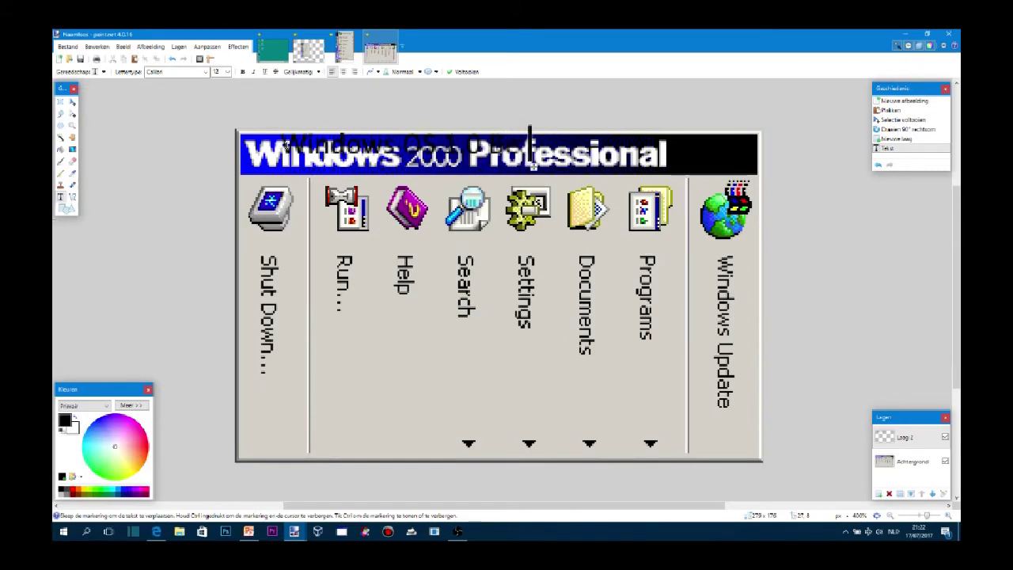
left_click(77, 417)
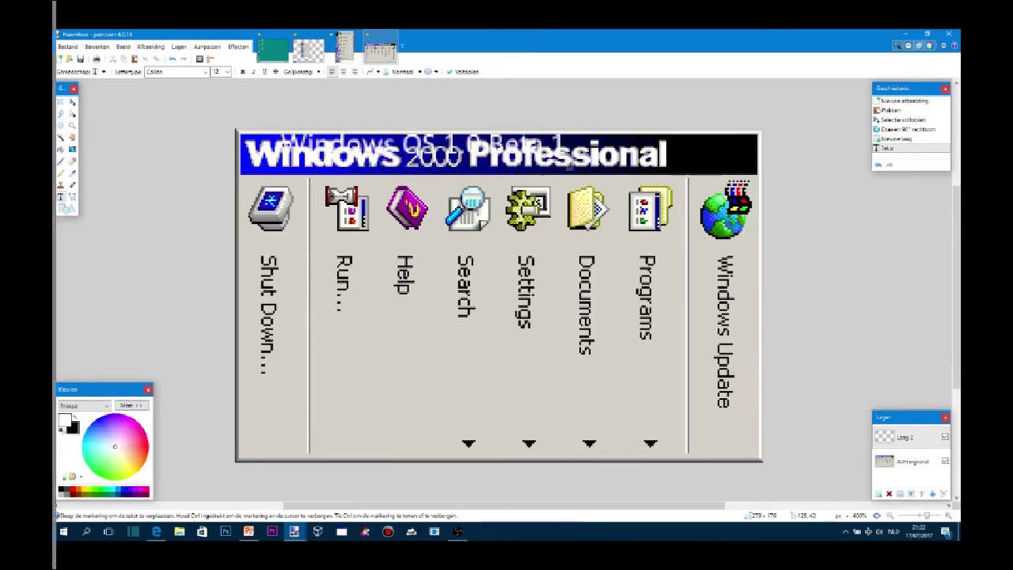
left_click_drag(568, 160, 567, 175)
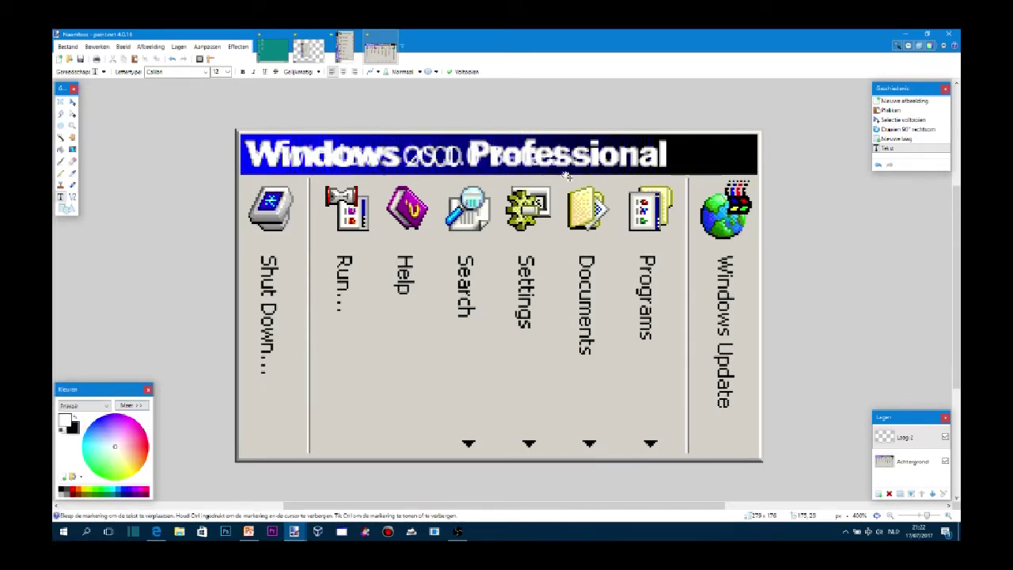
left_click(228, 72)
left_click(224, 127)
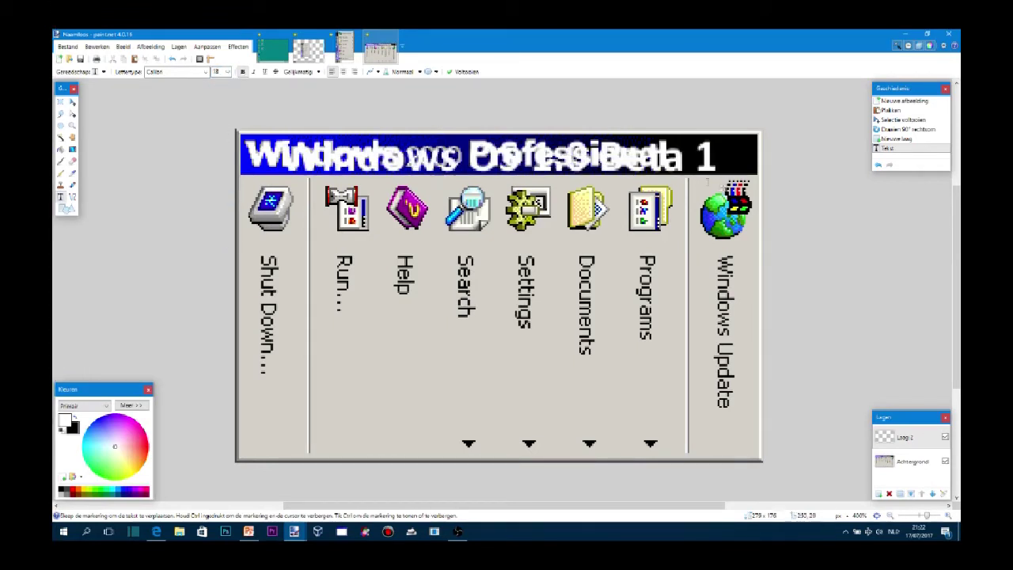
left_click_drag(723, 188, 688, 184)
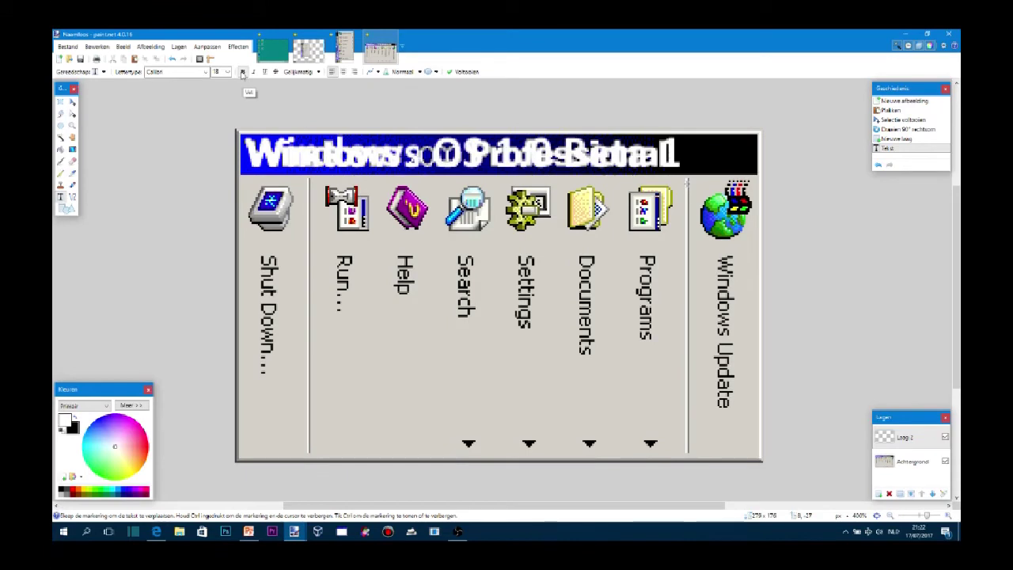
Hide the title-text layer and draw a rectangle across the banner title on the background.
left_click(915, 463)
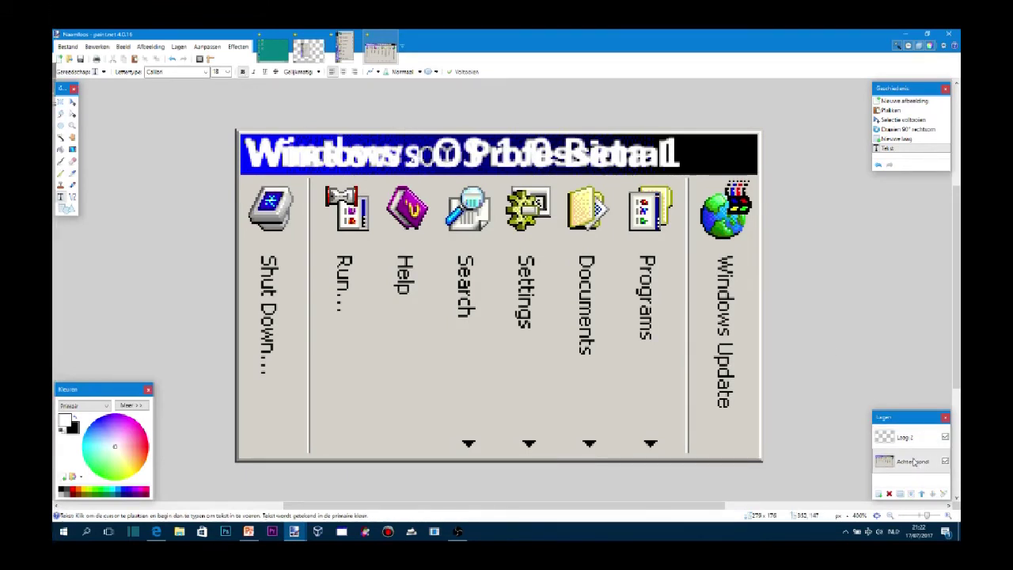
left_click(946, 437)
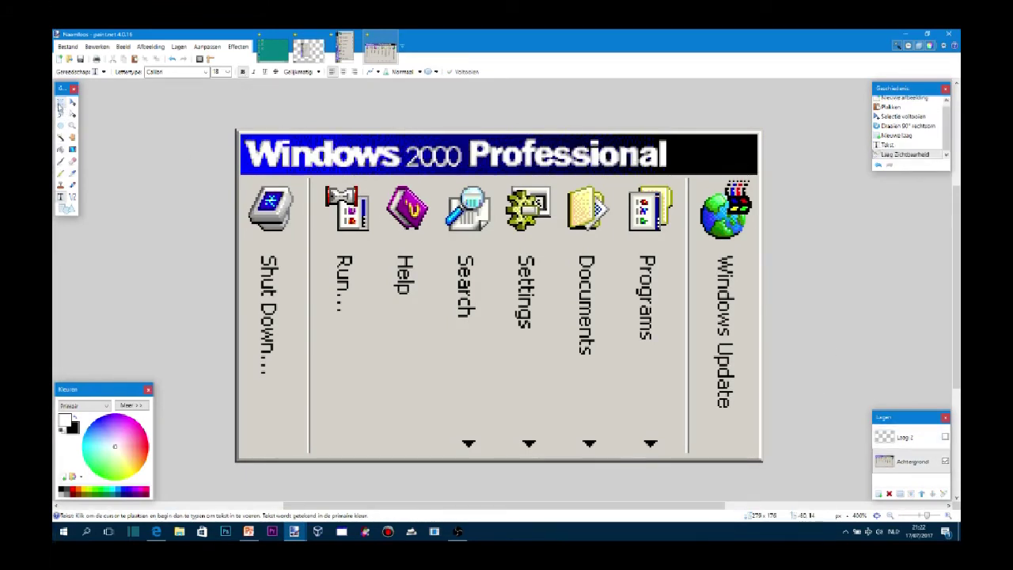
left_click(78, 209)
left_click_drag(241, 179, 754, 146)
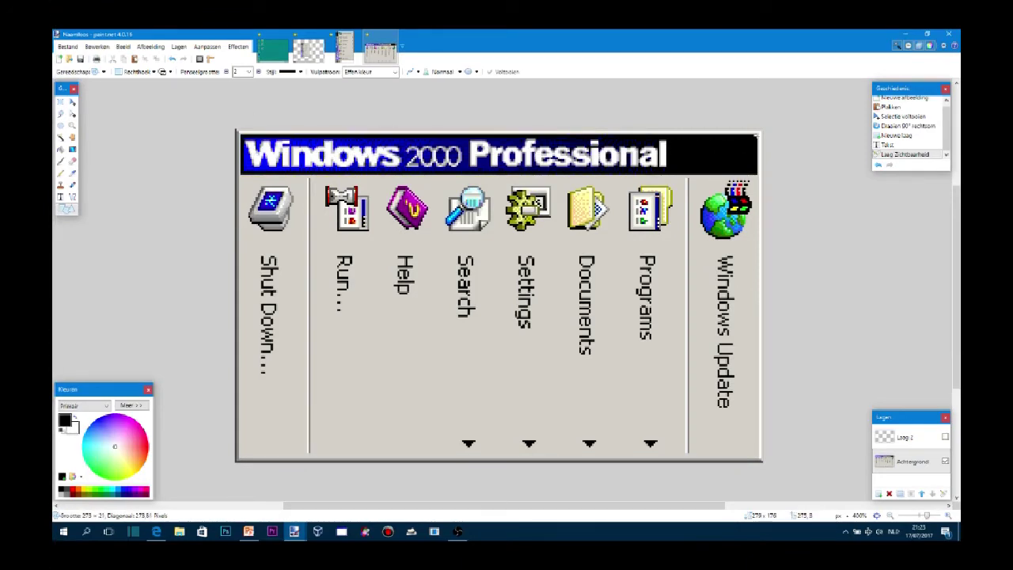
Make the rectangle solid-filled so a black block covers the old banner title.
left_click(164, 72)
left_click(190, 93)
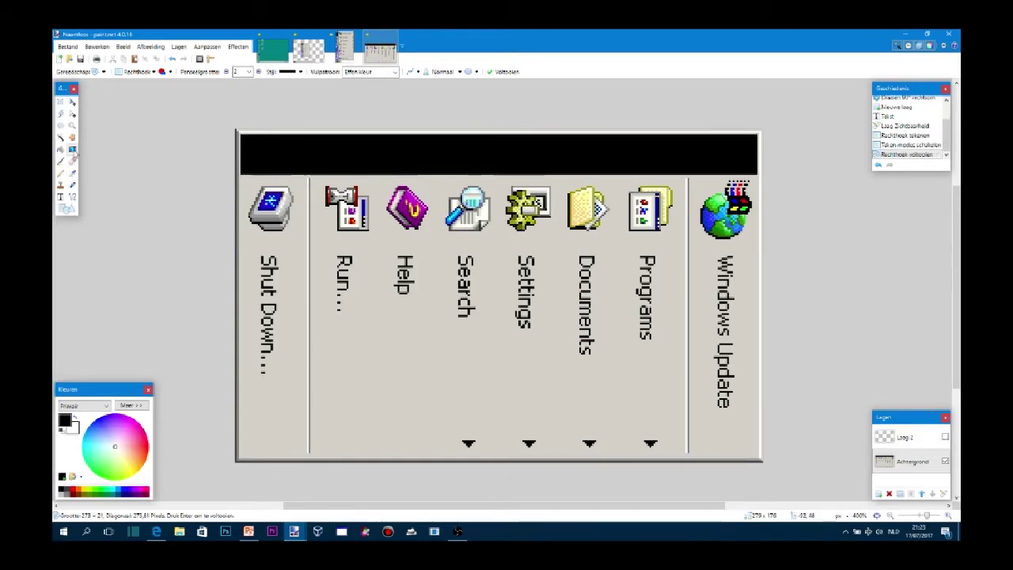
key("Return")
Undo a full-image blue-to-black gradient and select just the black banner strip for gradient filling.
left_click(76, 417)
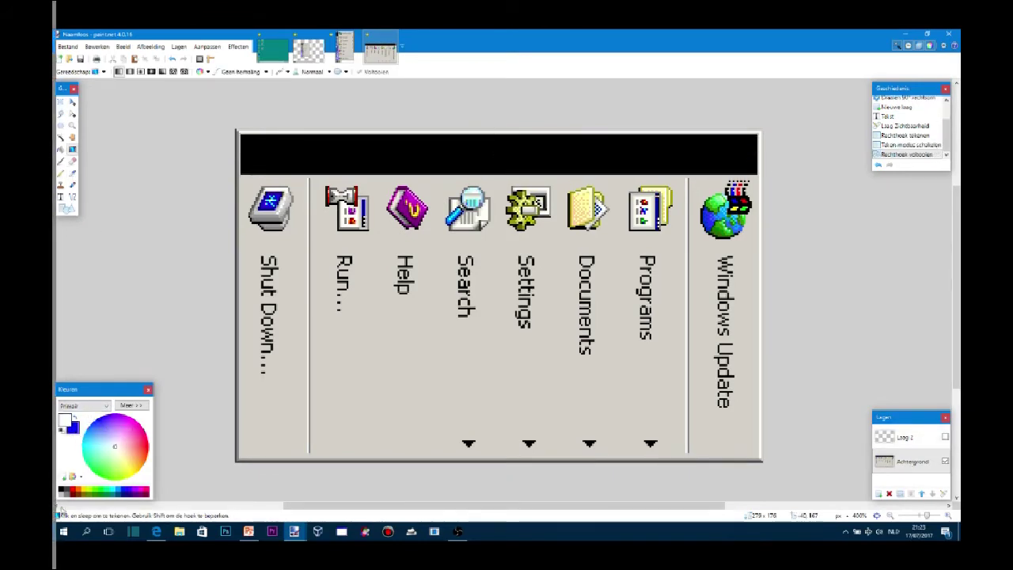
left_click_drag(239, 158, 757, 175)
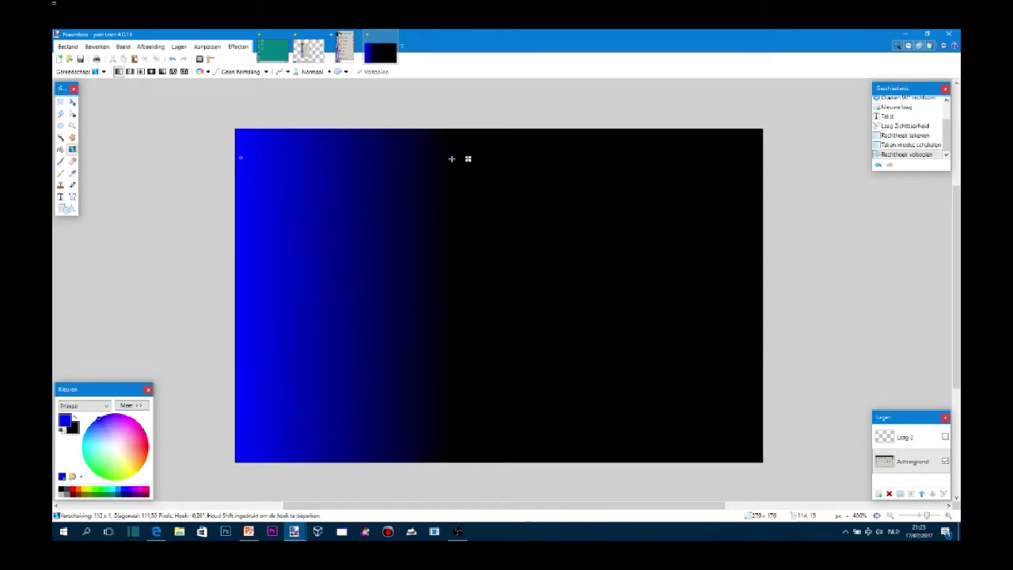
left_click(172, 60)
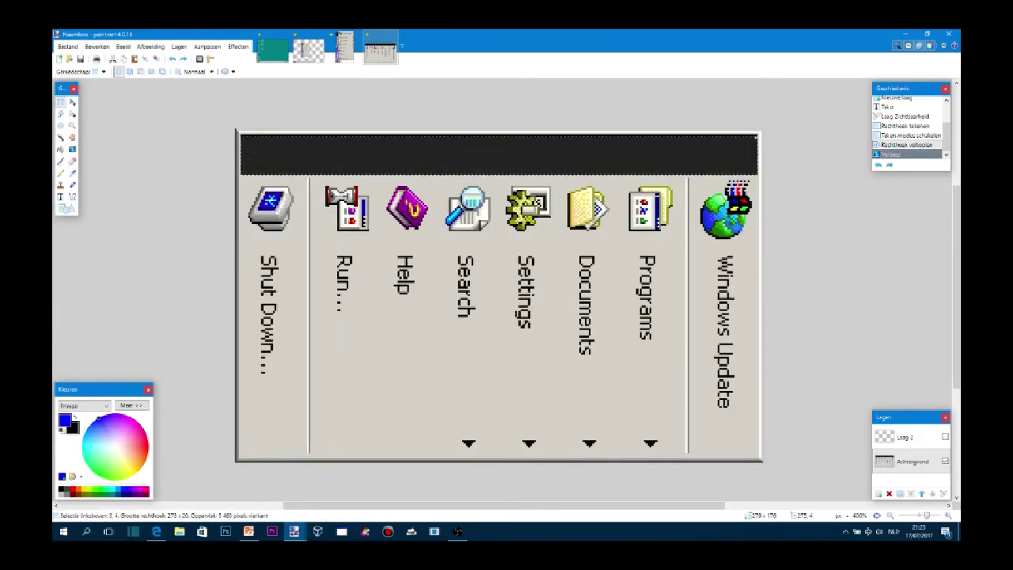
mouse_move(756, 175)
left_mouse_down()
mouse_move(241, 137)
mouse_move(754, 152)
left_mouse_up()
left_click(72, 149)
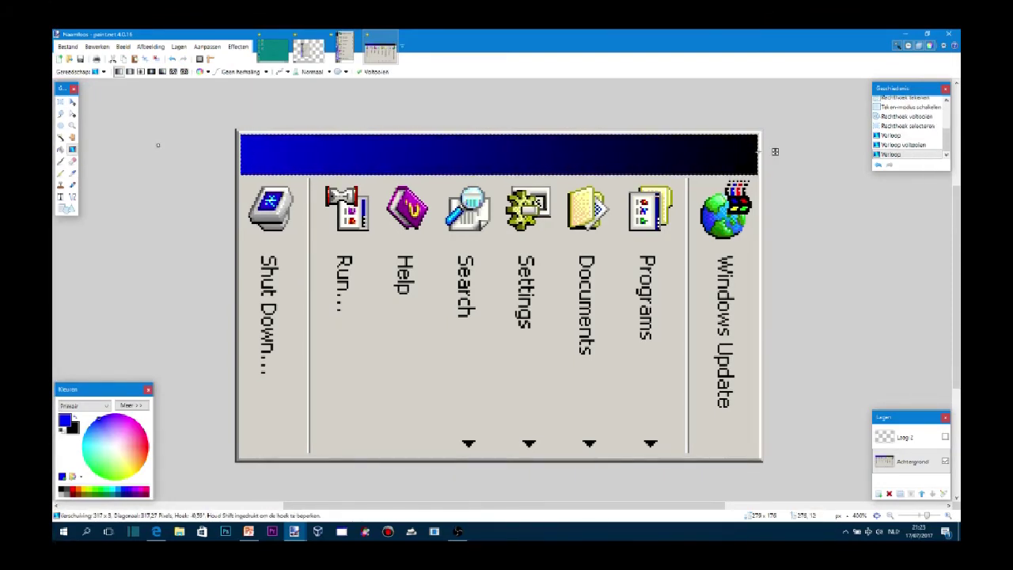
Show the title layer, rotate the image 90° anticlockwise, and merge the title into the background.
key("ctrl+d")
left_click(945, 437)
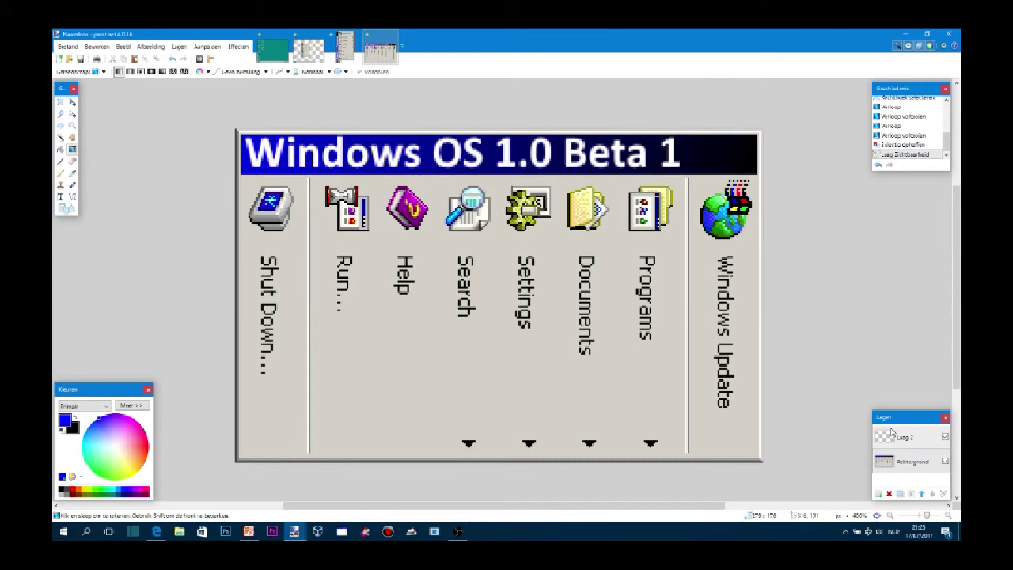
left_click(175, 126)
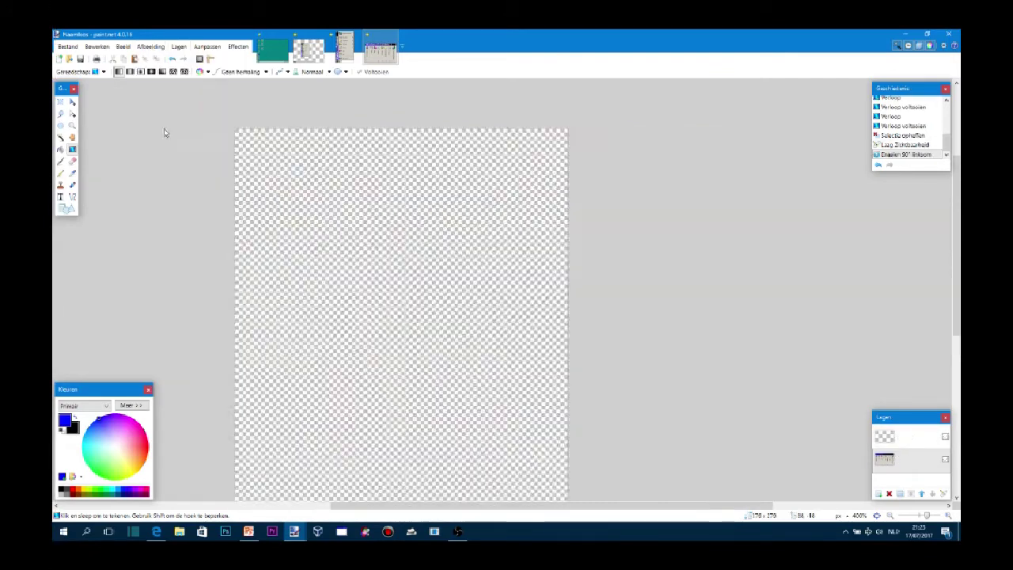
scroll(158, 198, "down", 2)
left_click(67, 47)
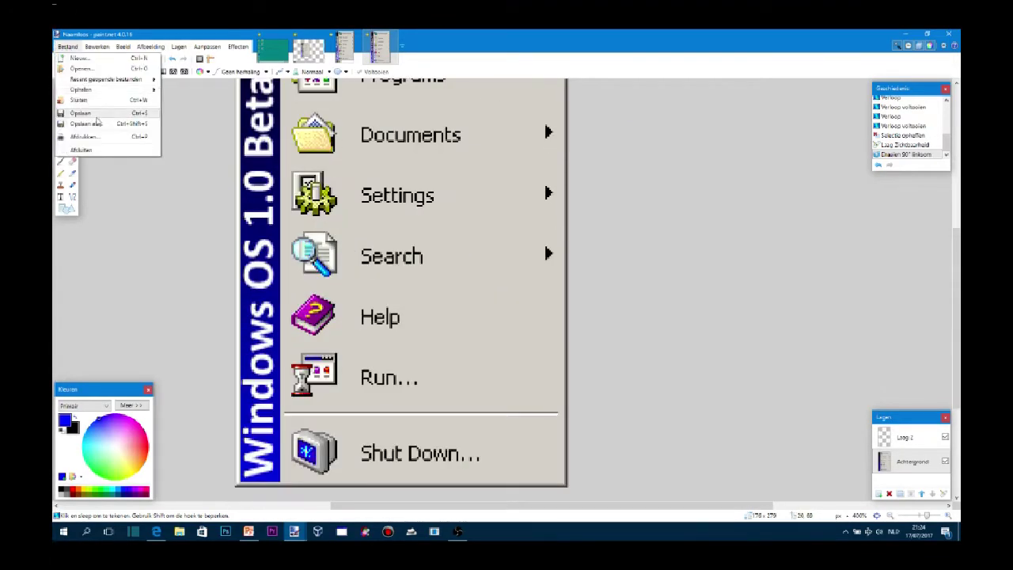
left_click(166, 191)
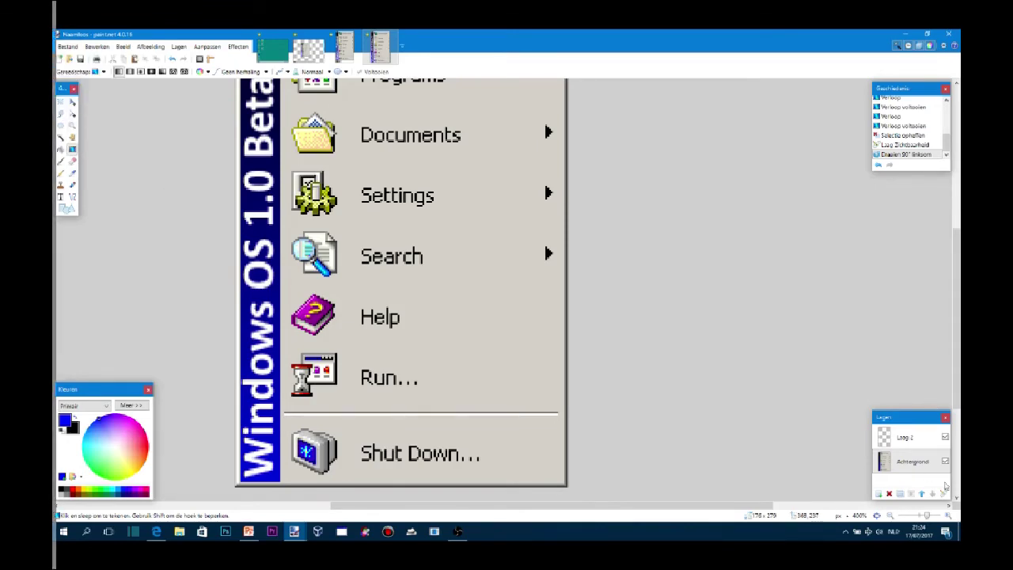
left_click(910, 439)
left_click(911, 493)
Rectangle-select the whole start-menu image and switch to PowerPoint.
key("ctrl+plus")
key("ctrl+minus")
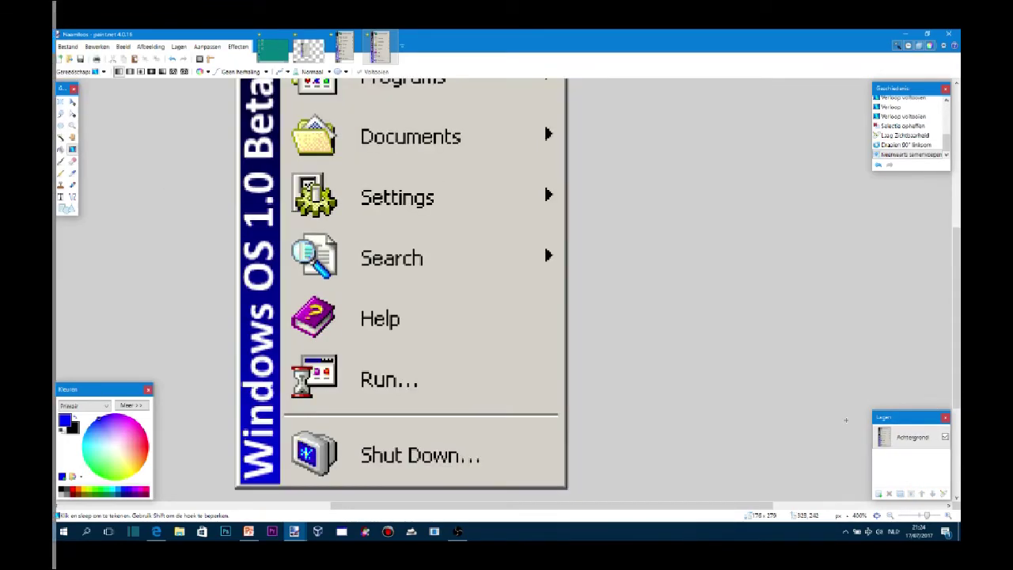
key("ctrl+minus")
key("ctrl+minus")
scroll(845, 420, "up", 1)
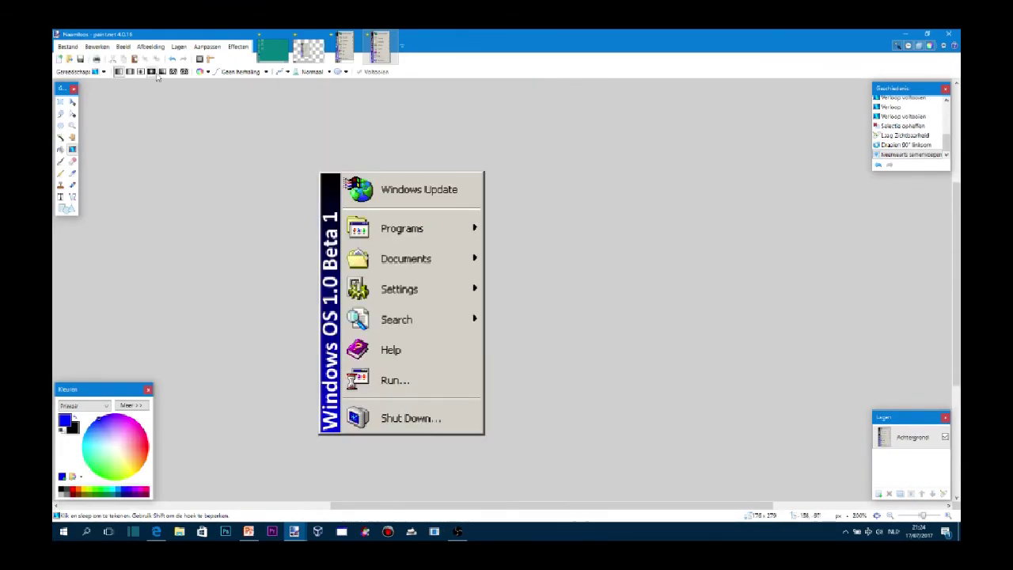
key("ctrl+plus")
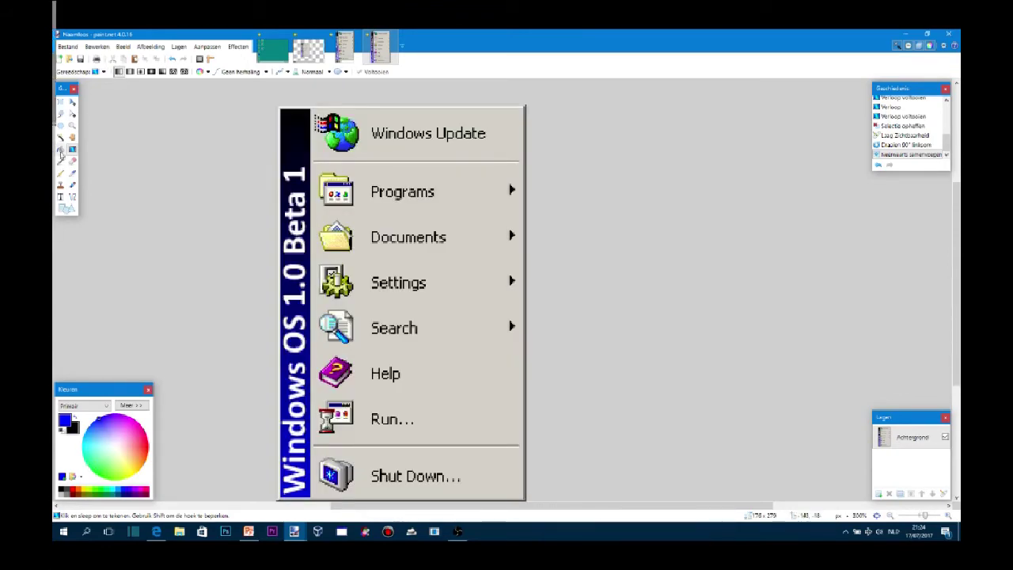
key("s")
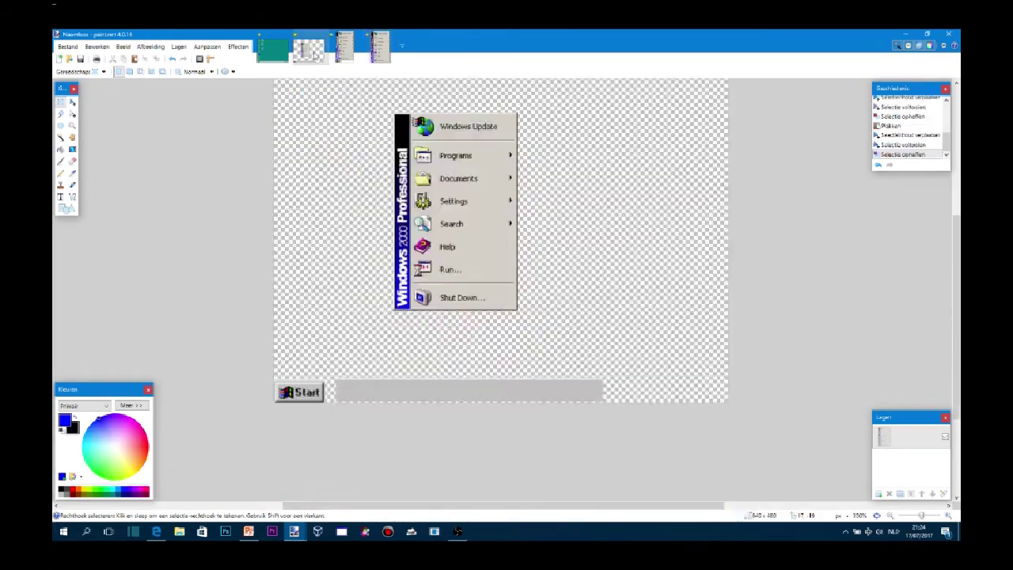
left_click_drag(252, 96, 529, 503)
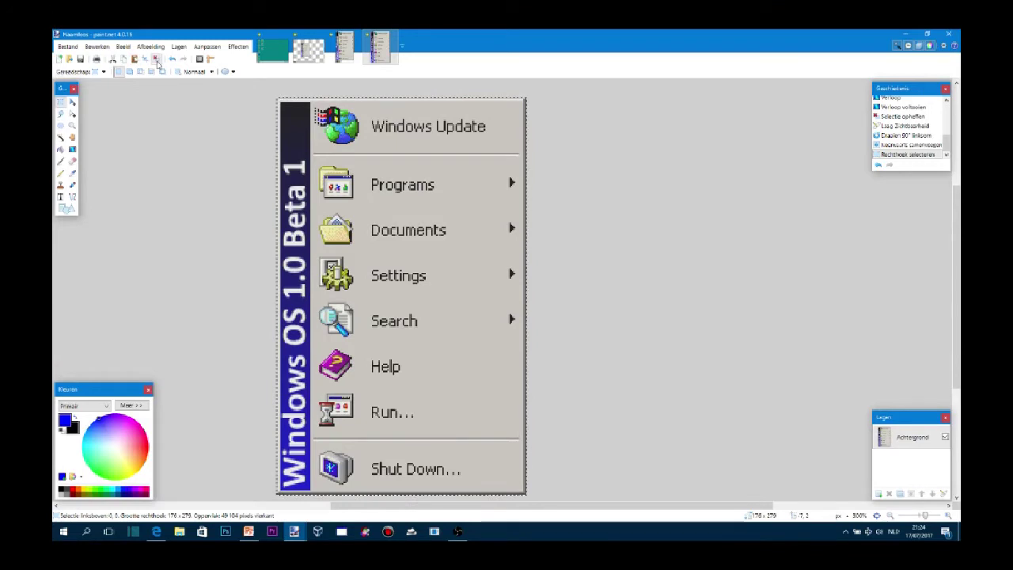
left_click(249, 531)
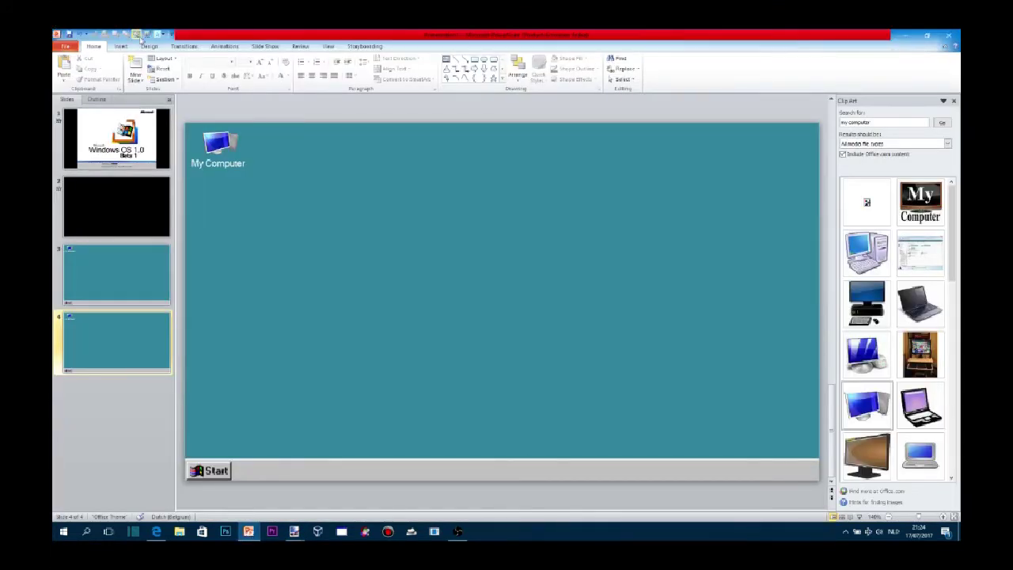
Paste the start-menu picture onto slide 4 and move it to the lower left.
left_click(137, 35)
left_click_drag(500, 269, 242, 333)
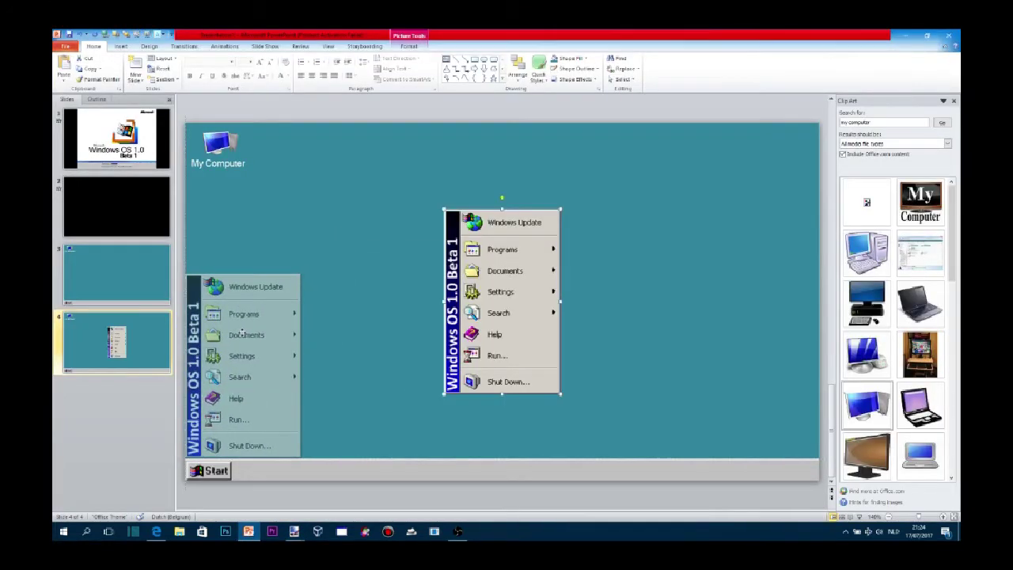
left_click(223, 486)
Hyperlink slide 3's Start picture to a slide in this document.
left_click(152, 281)
left_click(213, 468)
left_click(103, 37)
left_click(373, 257)
left_click(440, 294)
left_click(598, 342)
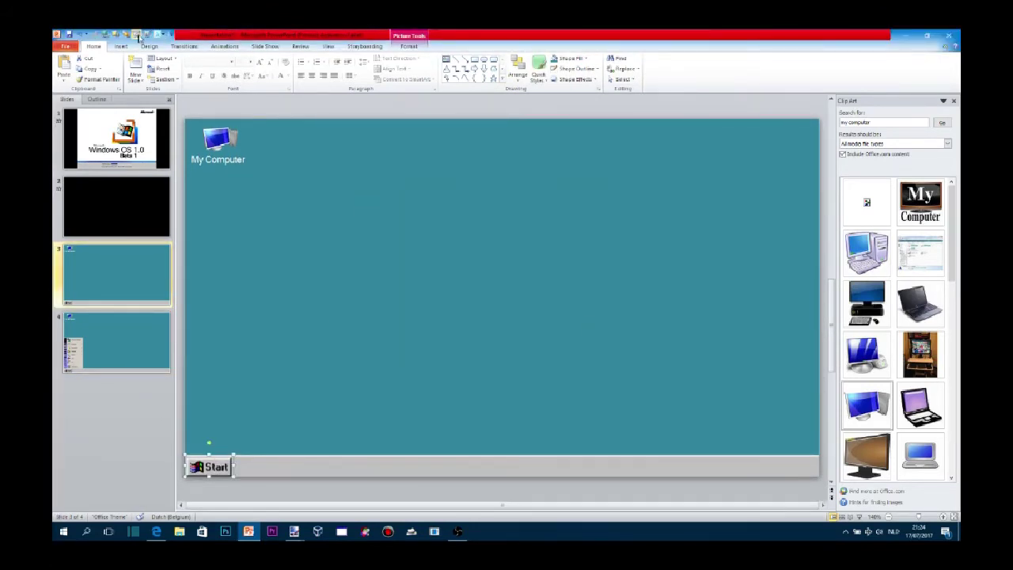
left_click(418, 48)
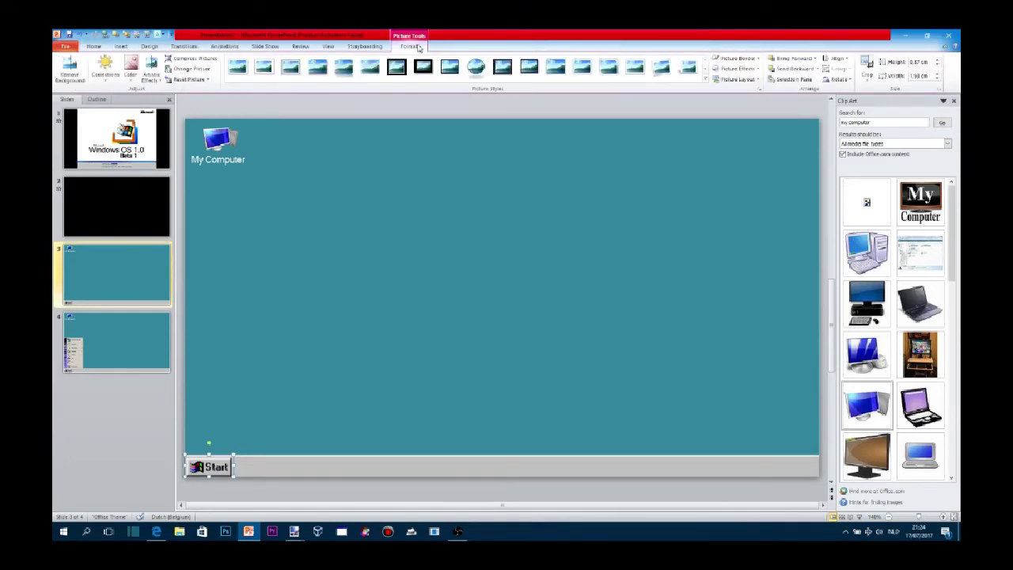
Insert a Windows sound file from the desktop Sounds folder onto slide 3.
left_click(364, 46)
left_click(121, 46)
left_click(506, 63)
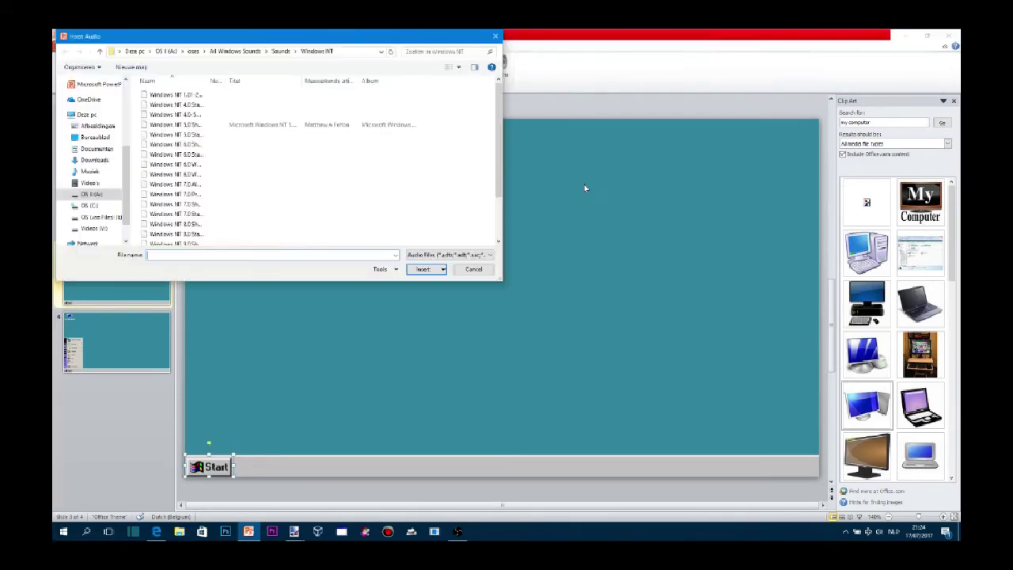
scroll(99, 143, "up", 3)
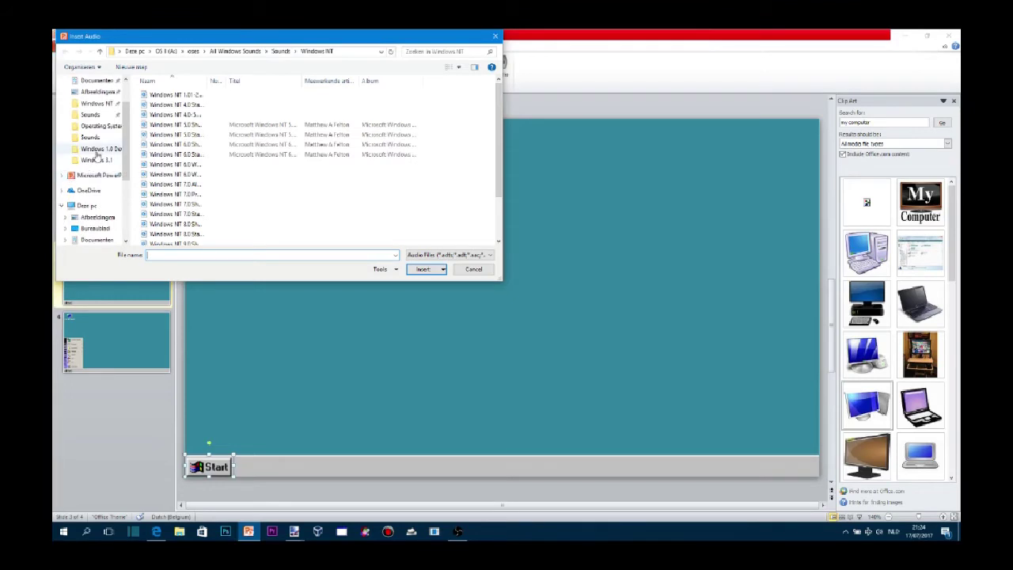
left_click(103, 119)
left_click(90, 137)
scroll(240, 156, "down", 3)
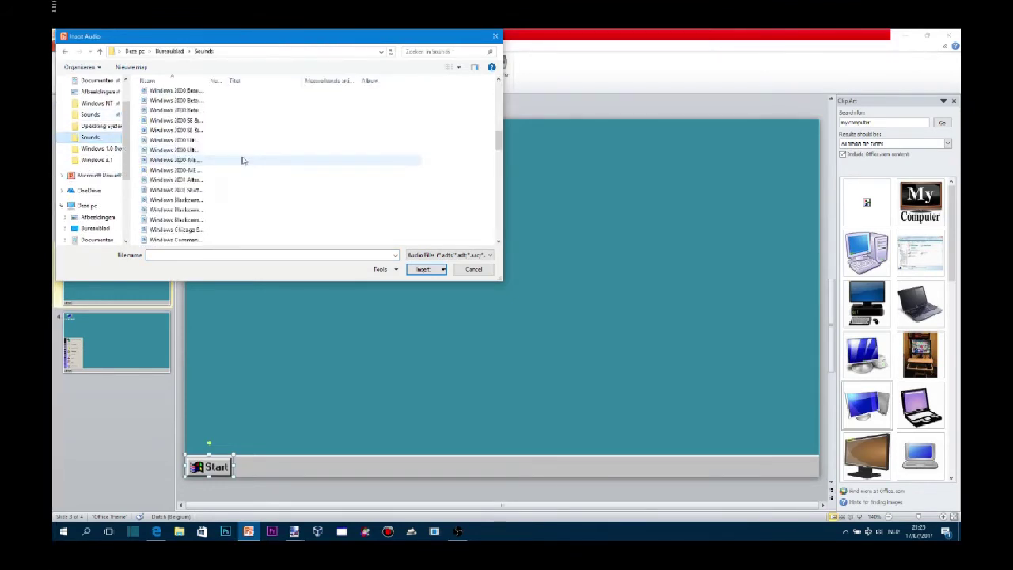
scroll(217, 131, "up", 3)
left_click_drag(210, 80, 249, 80)
left_click(238, 121)
left_click(423, 270)
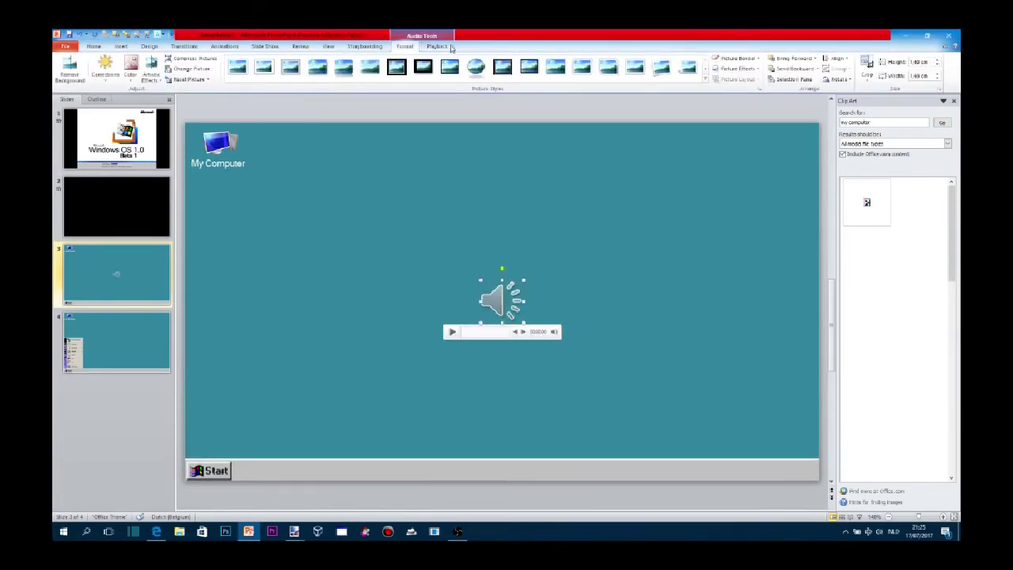
Set the sound to hide during the show, preview it, and lower the speaker volume to 23.
left_click(438, 46)
left_click(258, 75)
left_click(65, 70)
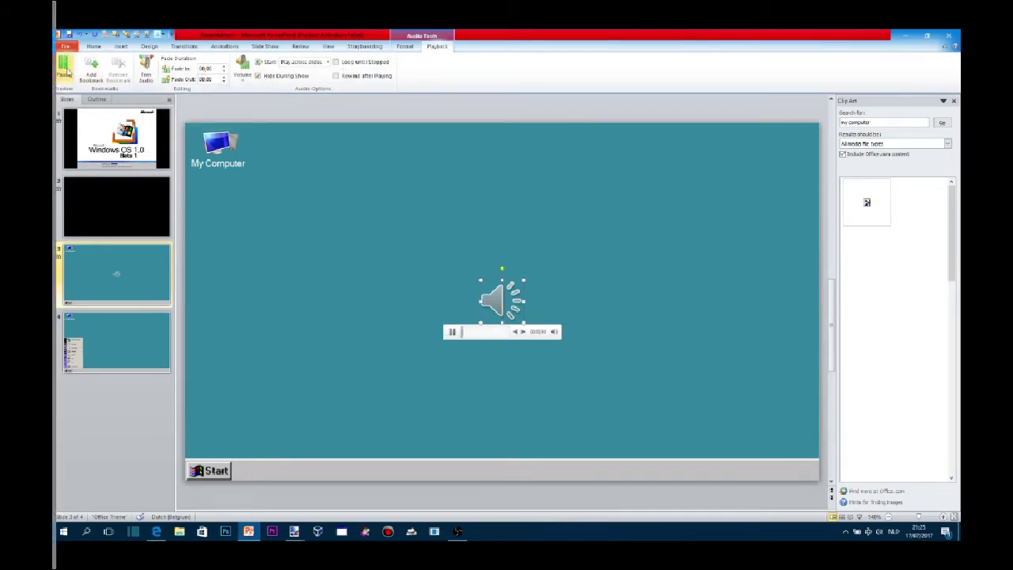
left_click(880, 533)
left_click_drag(856, 511, 848, 511)
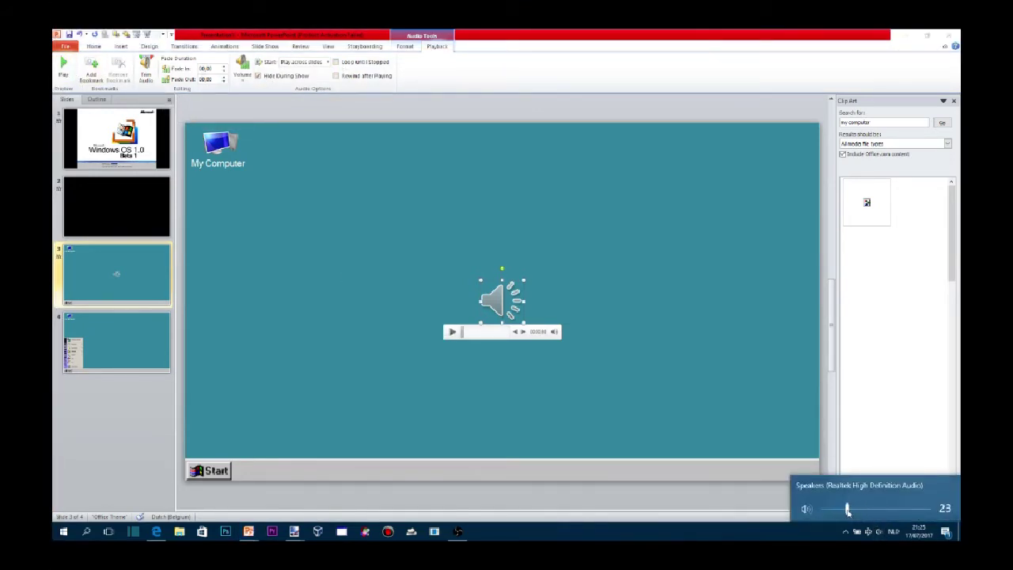
left_click(64, 70)
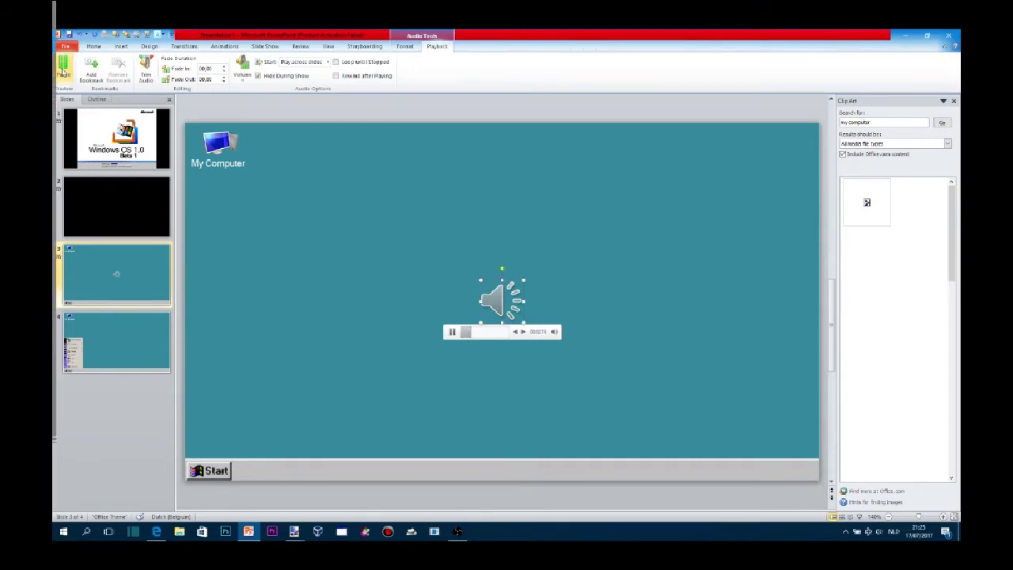
left_click(136, 34)
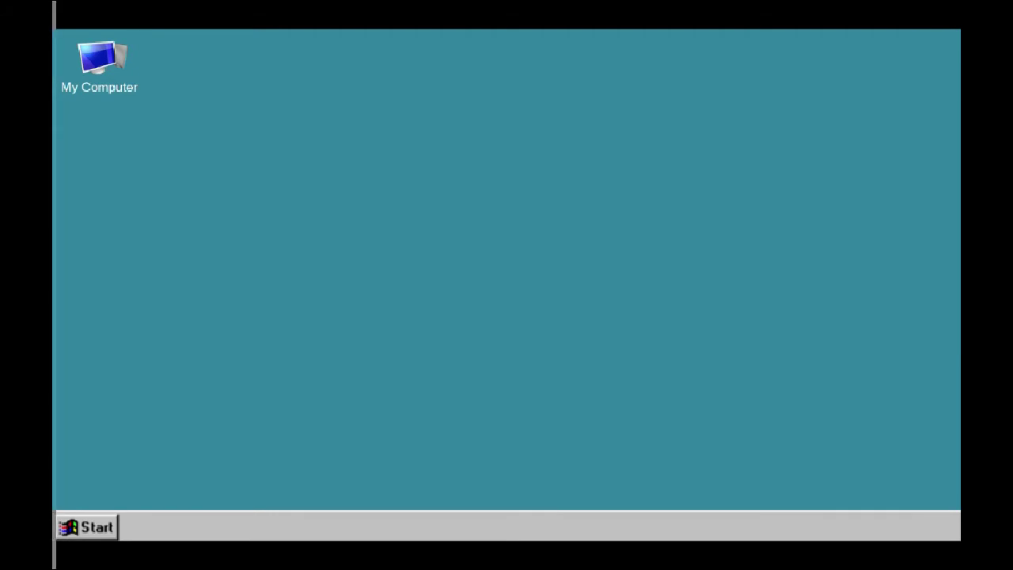
In the slide show, click Start to reveal the start-menu slide, then click through and exit.
left_click(95, 527)
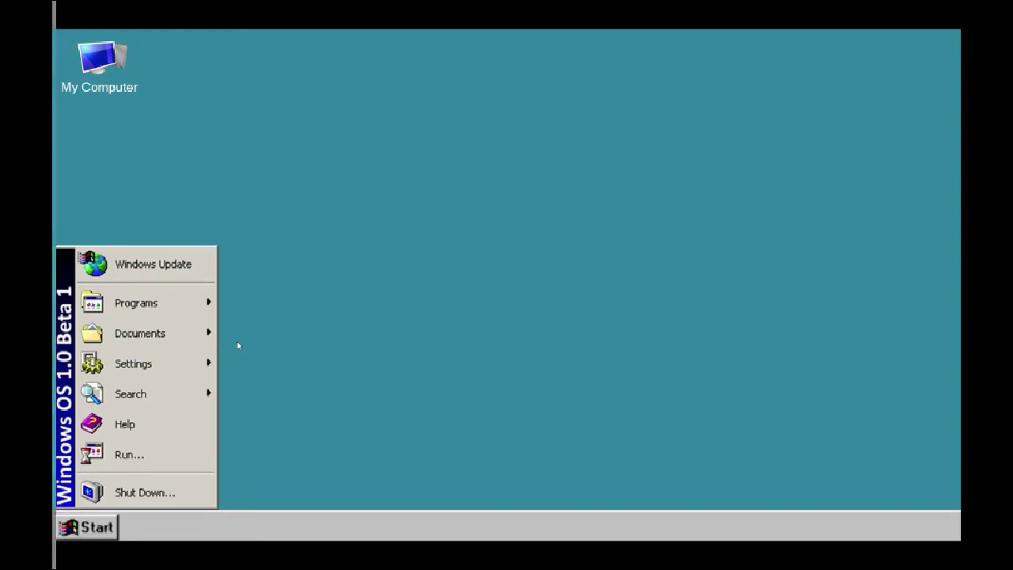
left_click(328, 339)
left_click(329, 339)
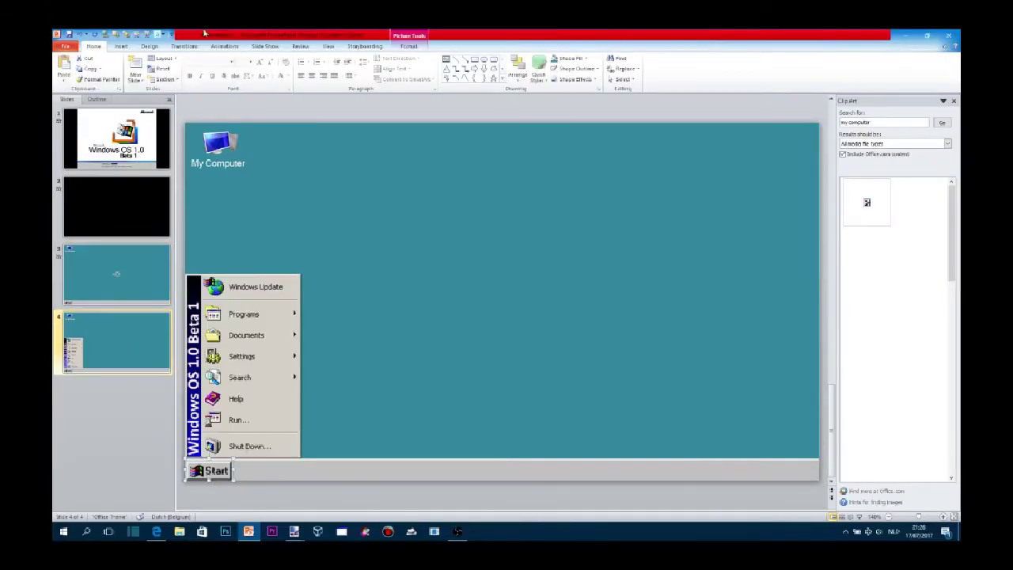
Hyperlink slide 4's Start picture to a target slide with Ctrl+K and close the Clip Art pane.
key("ctrl+k")
left_click(215, 271)
left_click(385, 327)
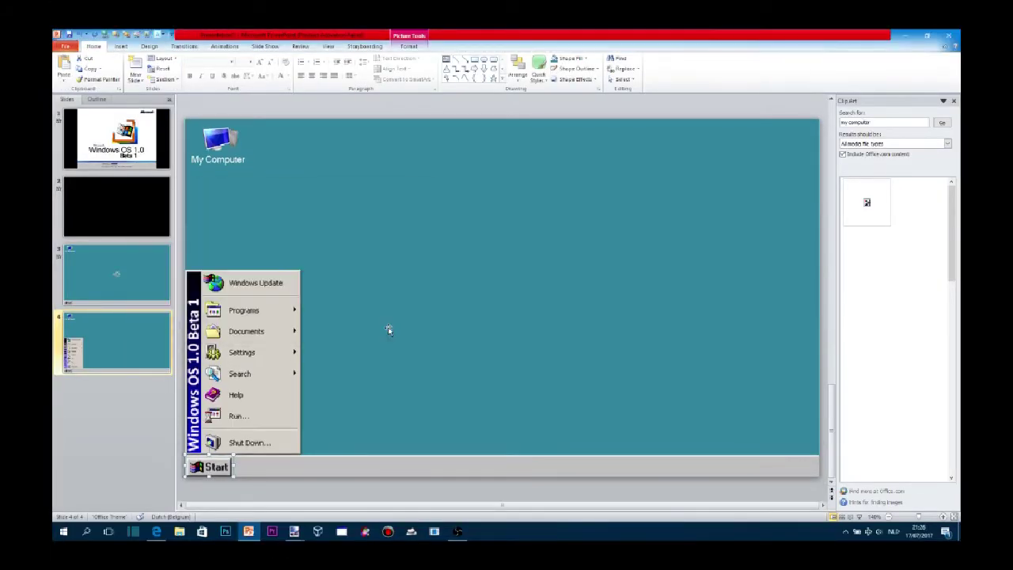
left_click(954, 101)
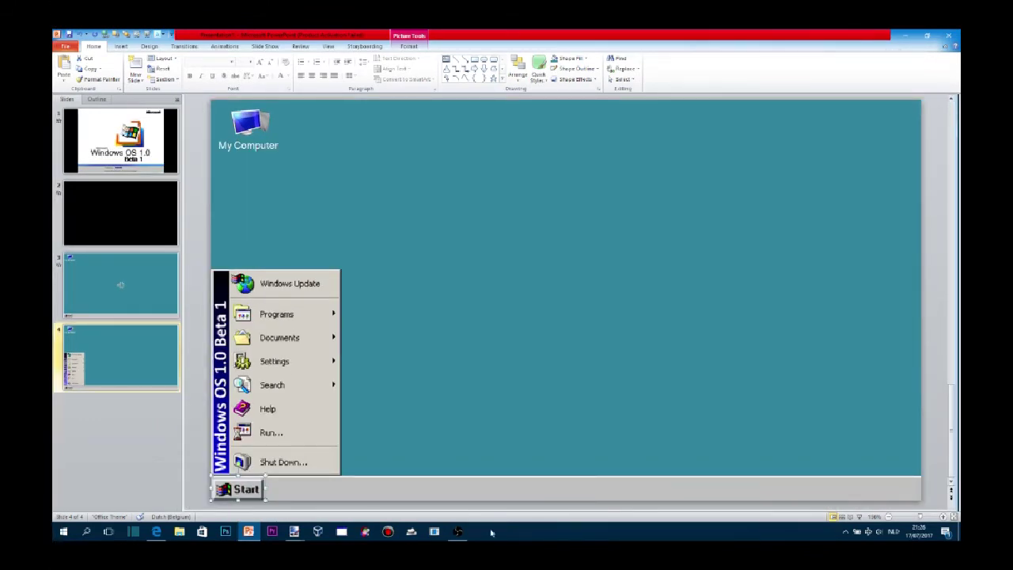
Check and hide the screen recording window, then switch to the Windows 2000 image results.
left_click(459, 532)
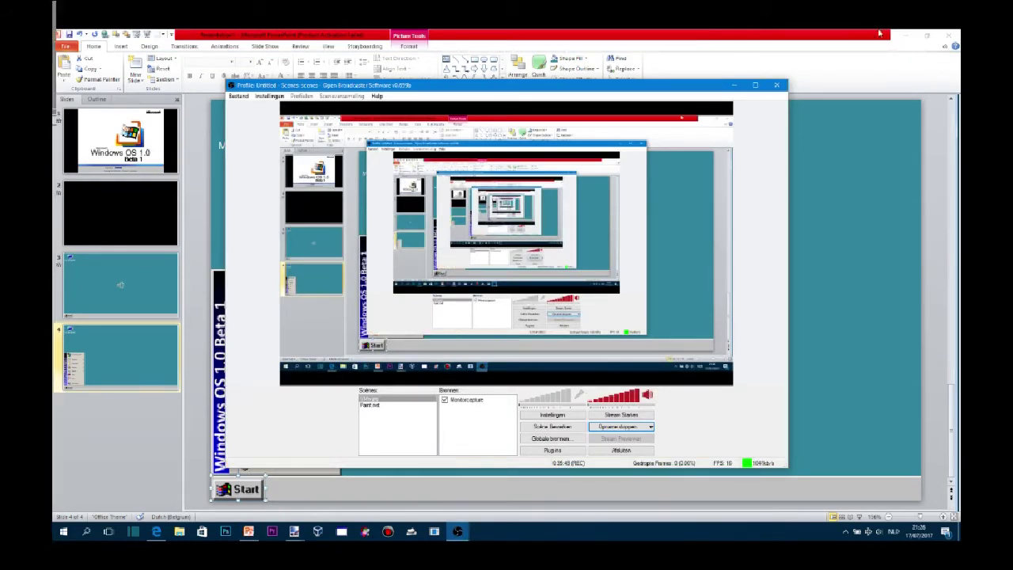
left_click(735, 87)
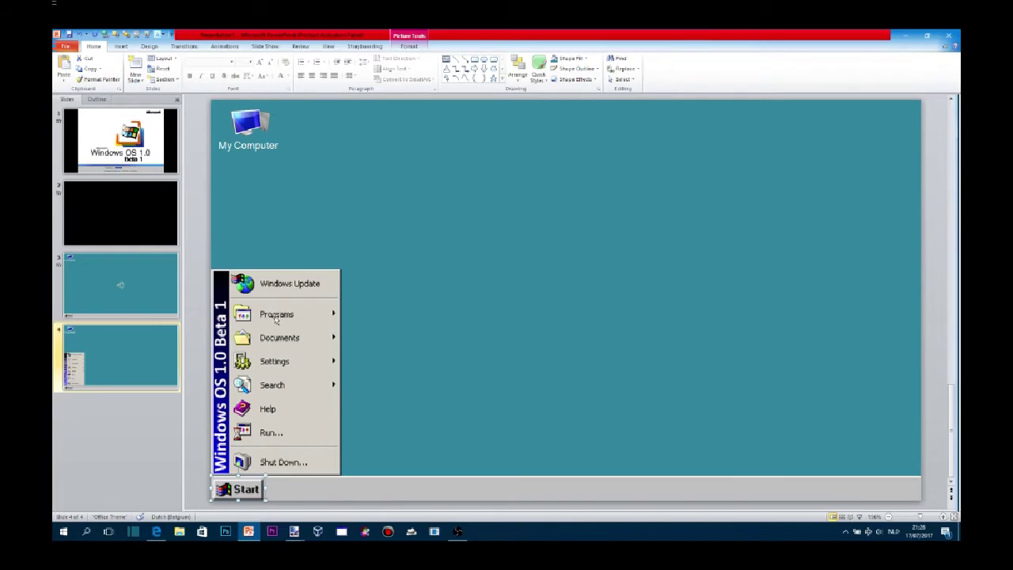
left_click(156, 532)
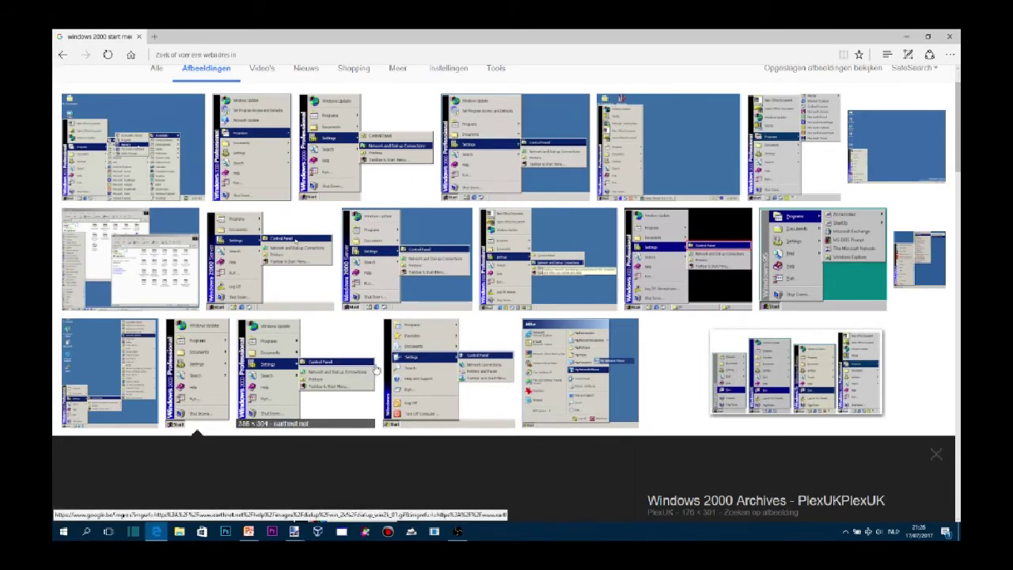
Launch an app from the Windows Start button's right-click menu.
left_click(60, 535)
left_click(59, 535)
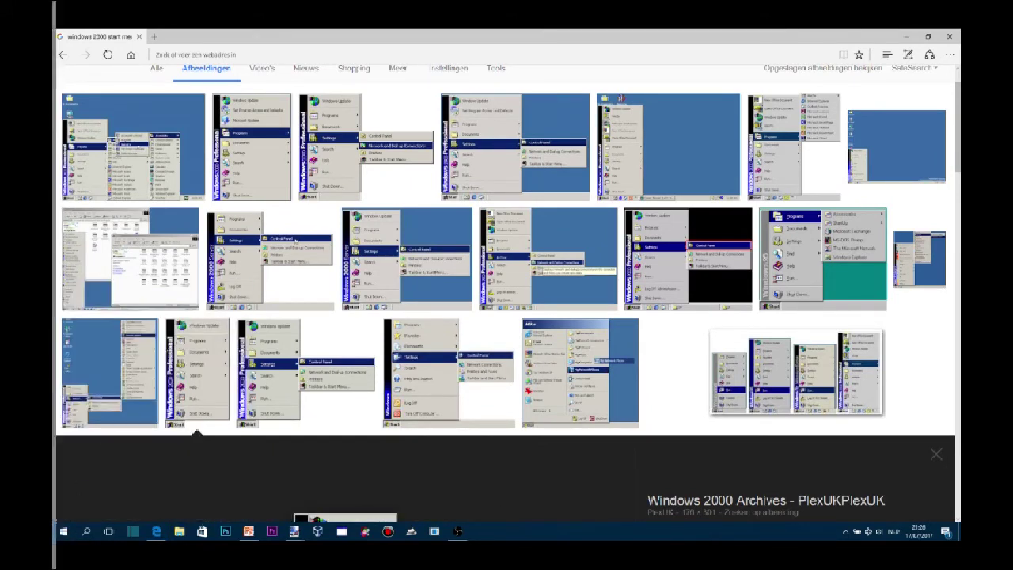
right_click(57, 536)
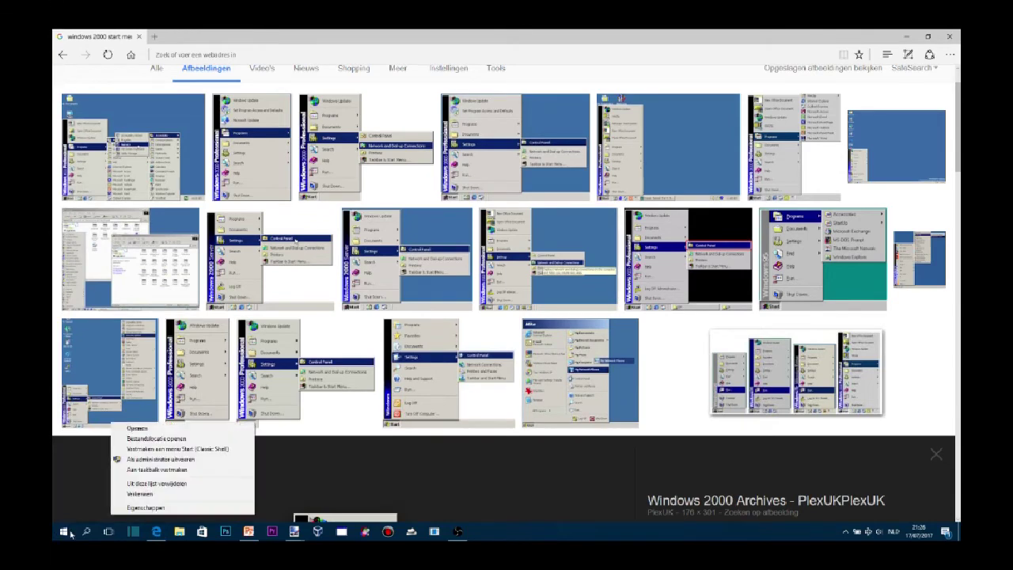
left_click(198, 471)
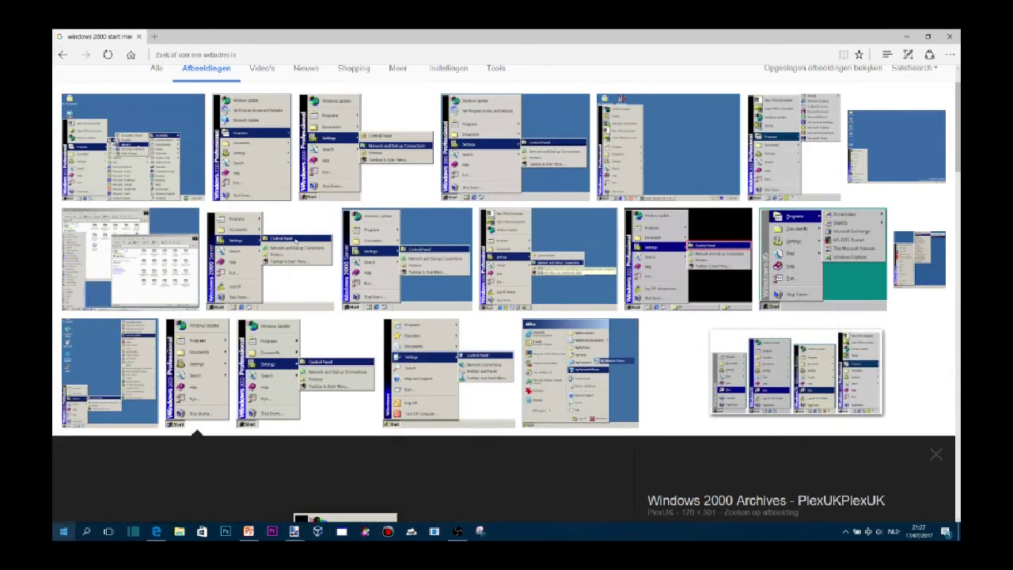
Search the Start menu for 'wi', then dismiss the search results.
left_click(55, 531)
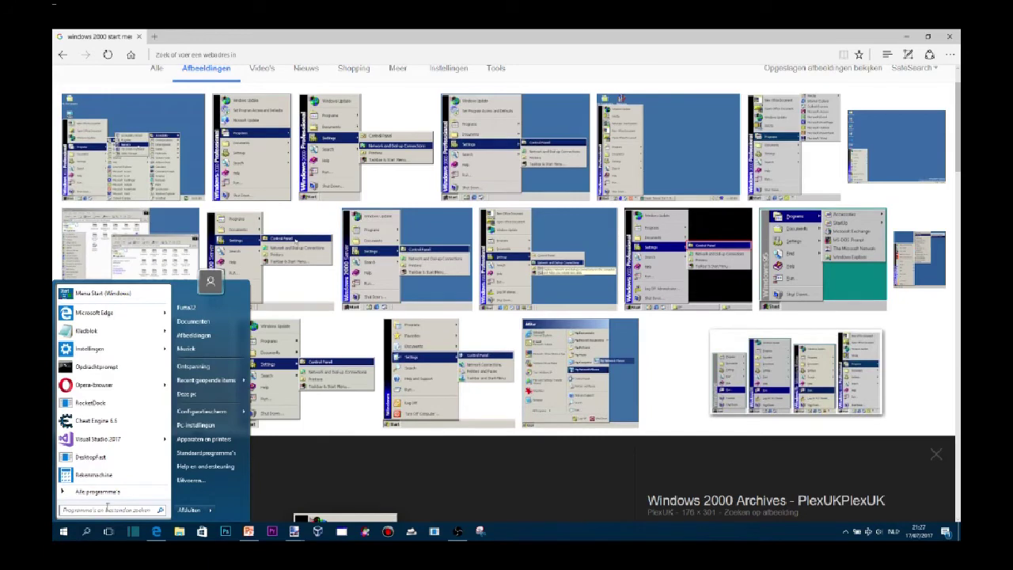
type("wi")
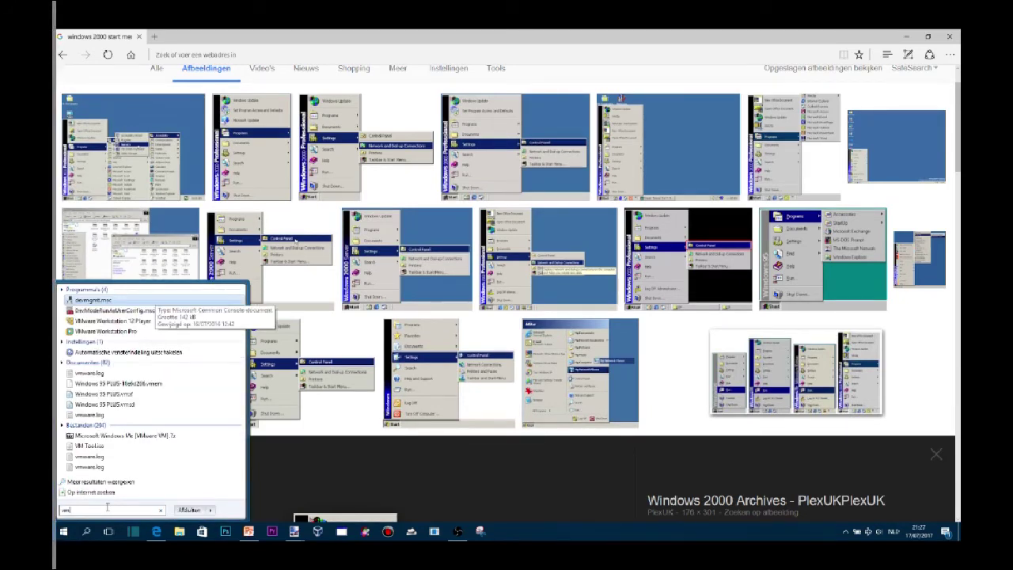
key("Escape")
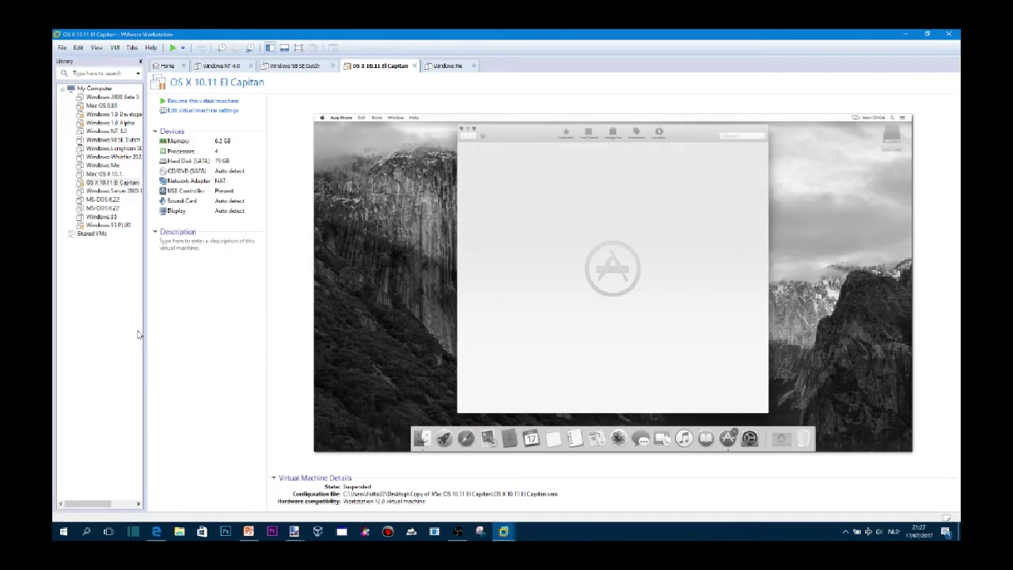
Switch to the Windows Me VM tab, power it on, and dismiss its logon prompt.
left_click(449, 65)
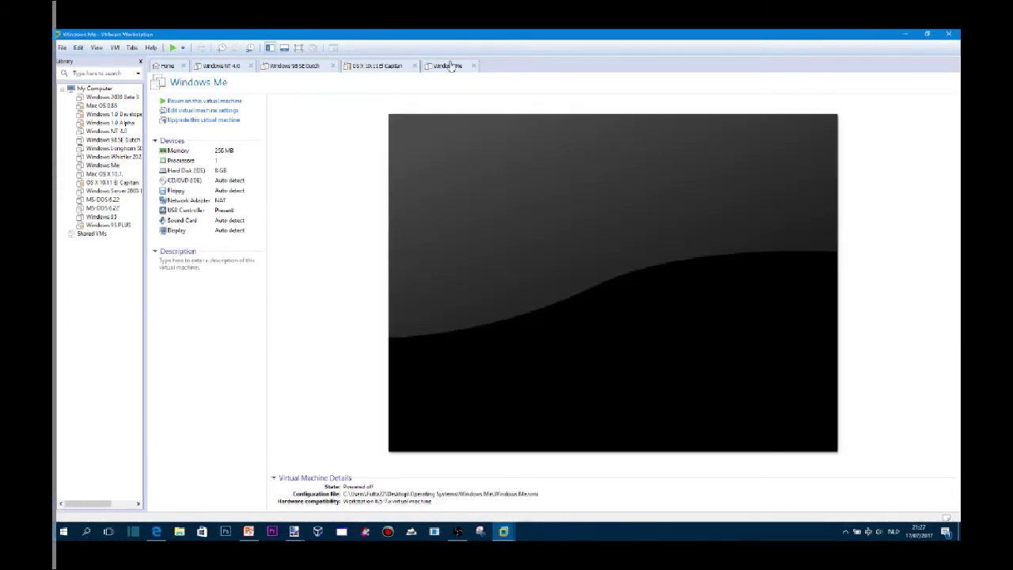
left_click(223, 101)
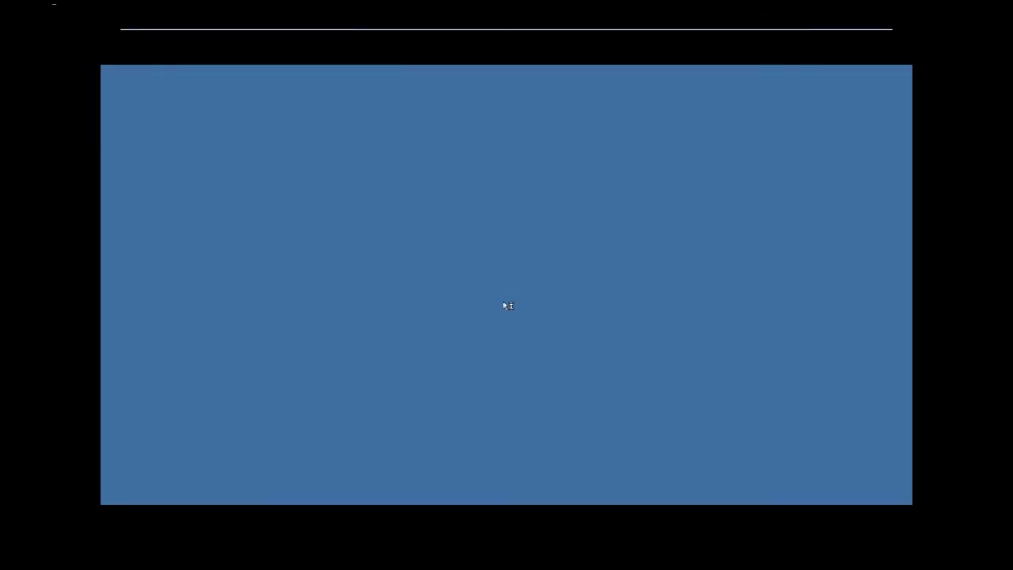
left_click(589, 203)
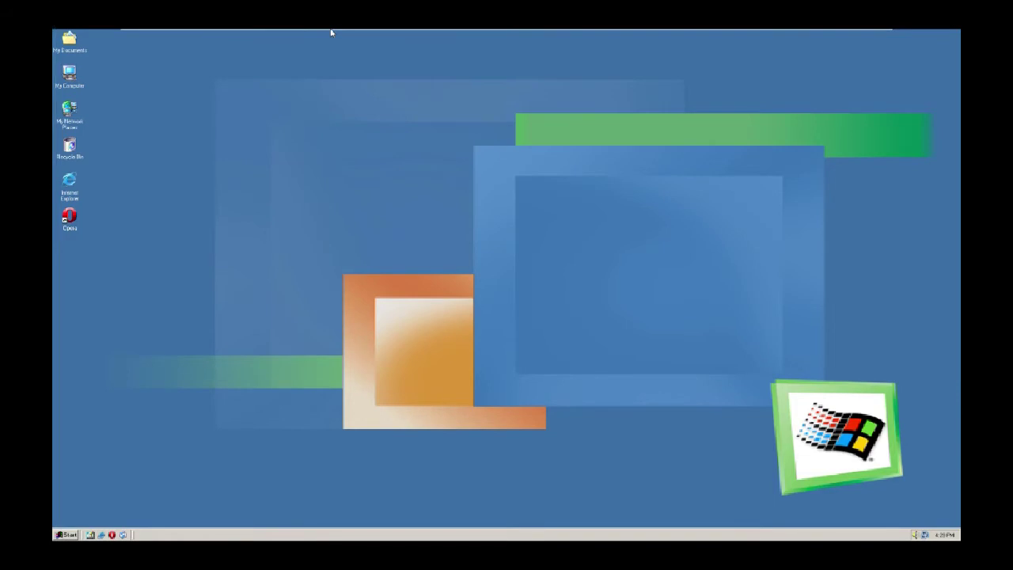
Exit full-screen with Ctrl+Alt+Enter so the Windows Me VM shows windowed.
key("ctrl+alt+Return")
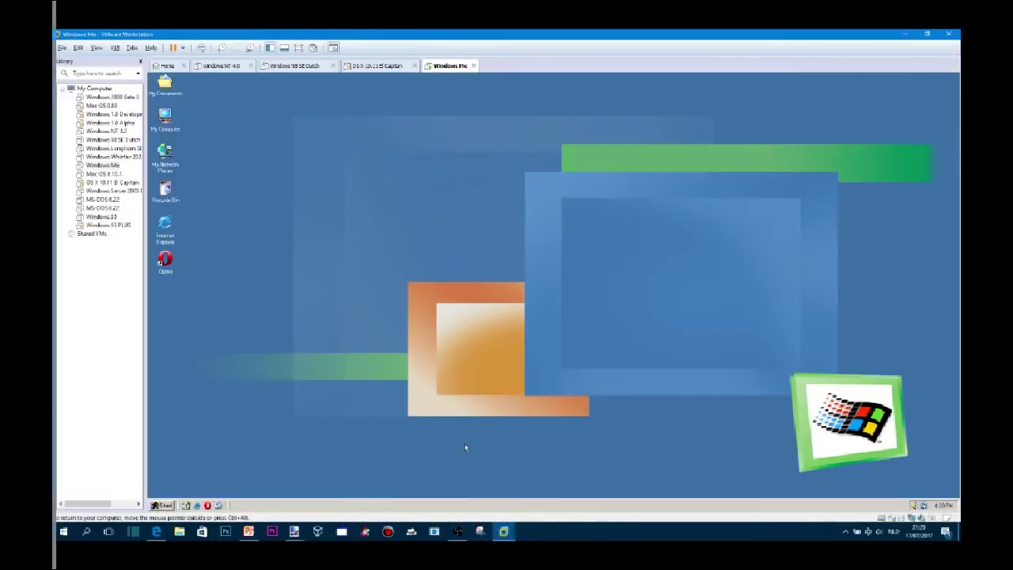
Return to the Windows Me virtual machine and resume it.
left_click(457, 531)
left_click(457, 532)
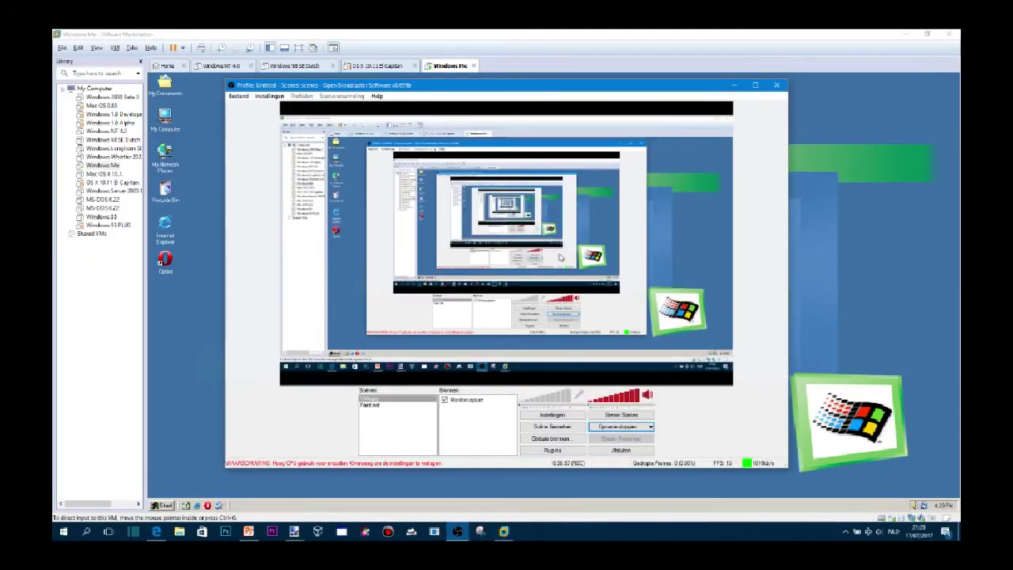
left_click(165, 479)
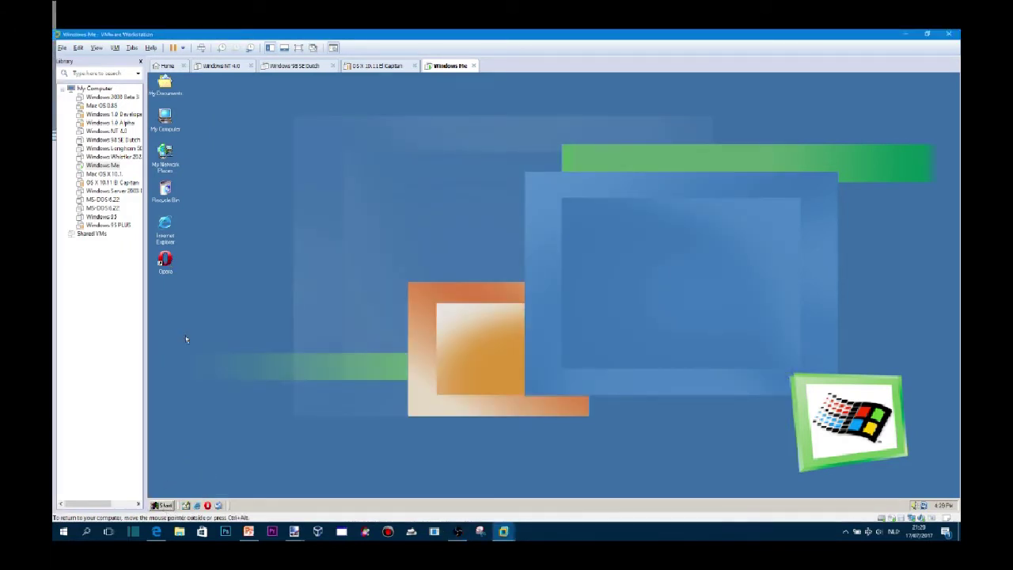
key("super")
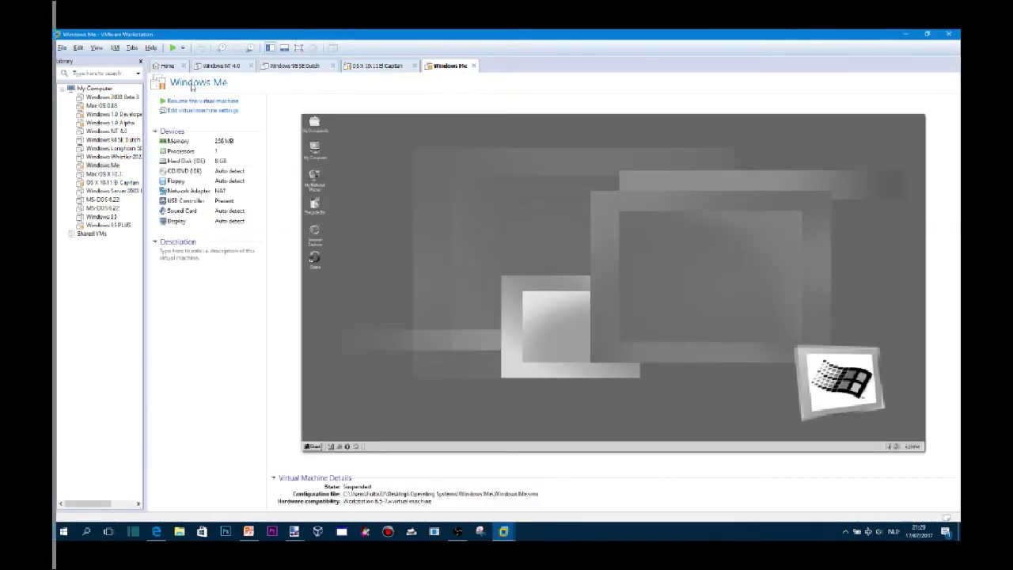
left_click(200, 101)
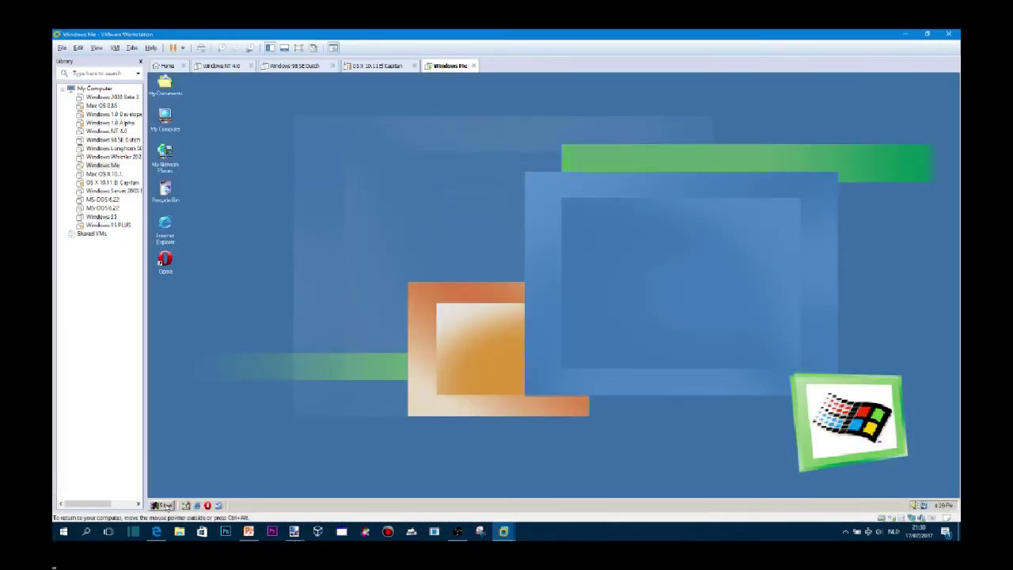
Shut down Windows Me from the Start menu and power the VM back on.
left_click(162, 506)
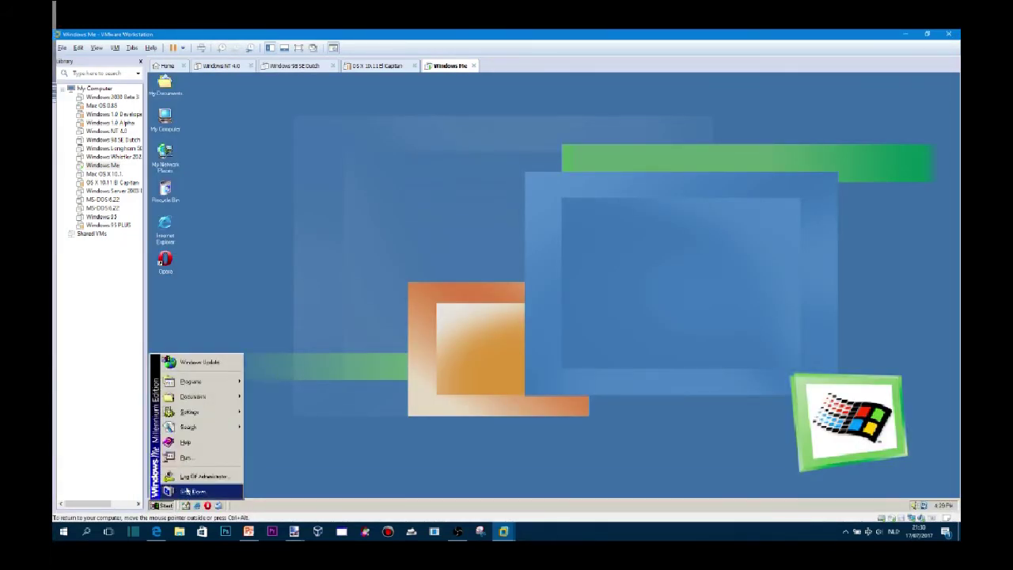
left_click(188, 491)
key("Return")
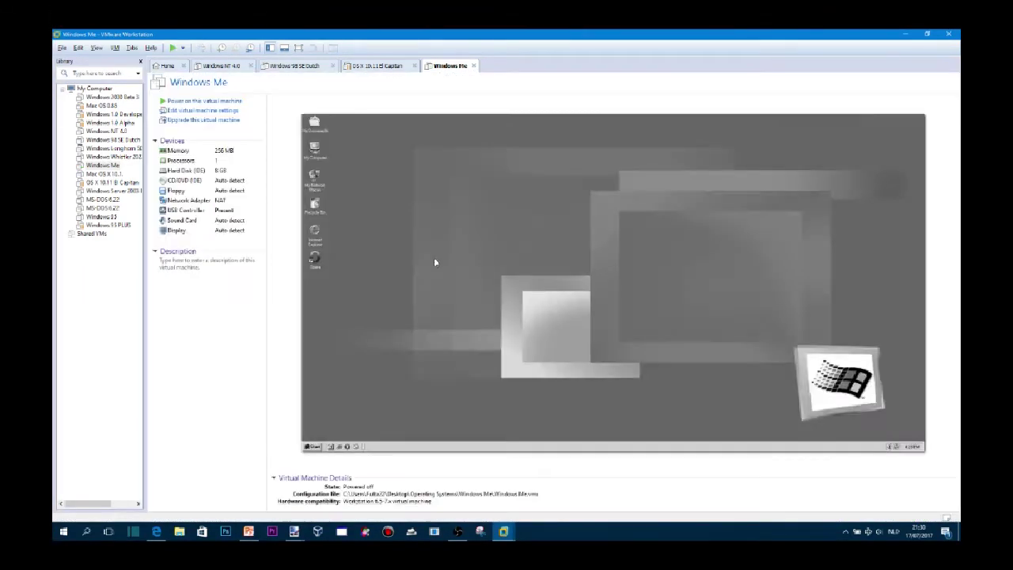
left_click(435, 259)
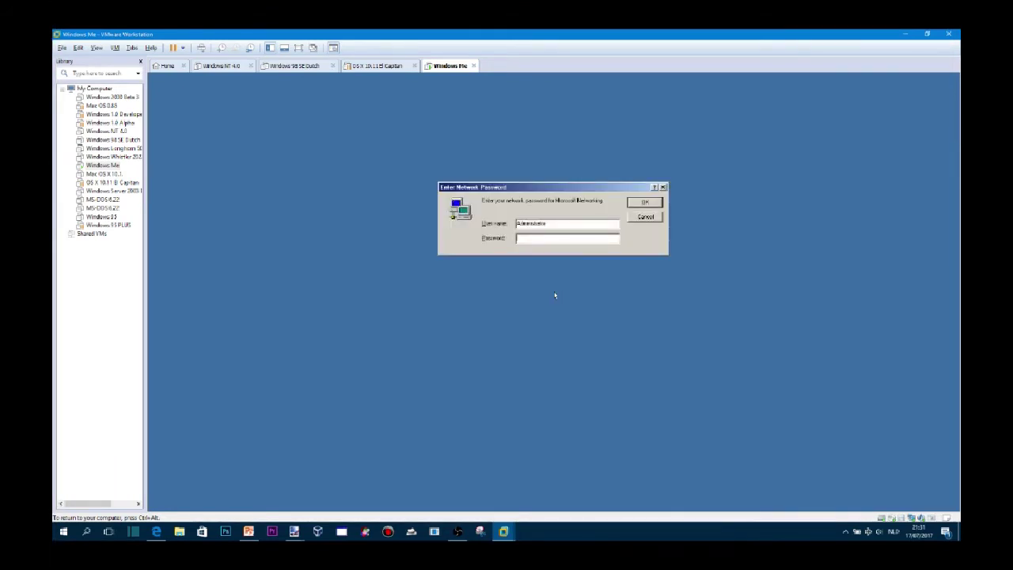
Dismiss the network password prompt and open the Start menu with Programs expanded.
left_click(638, 205)
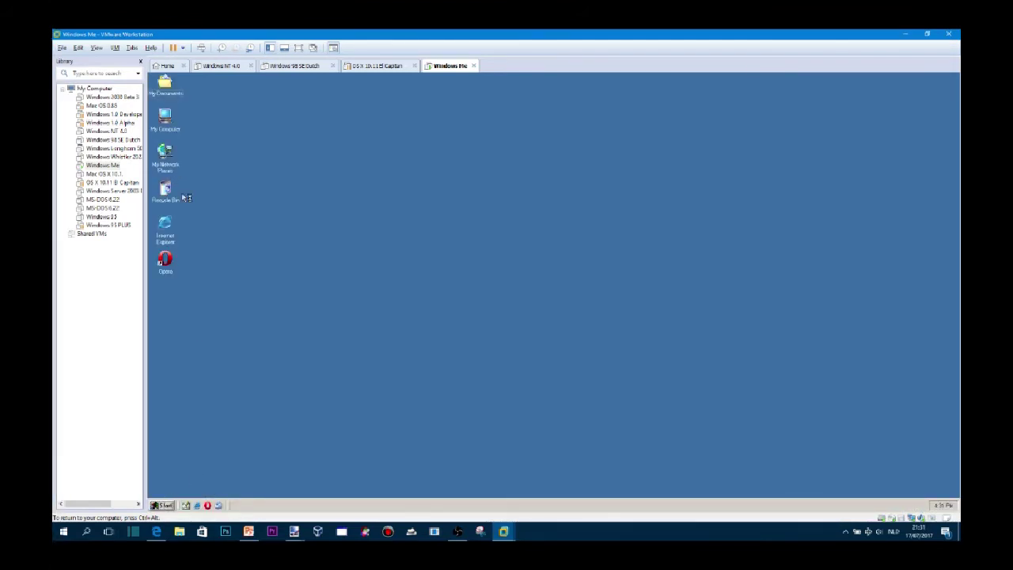
left_click(160, 505)
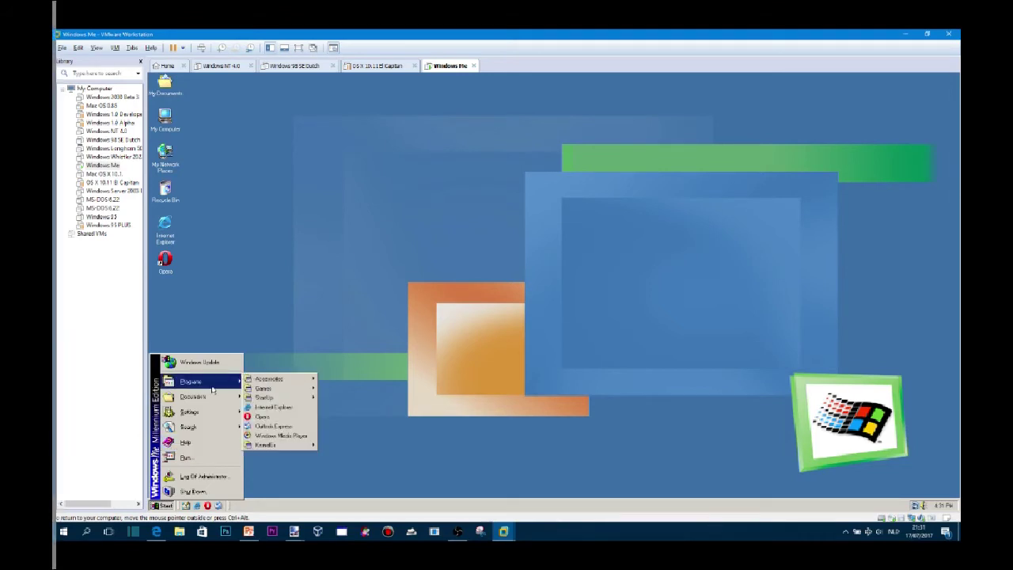
mouse_move(212, 381)
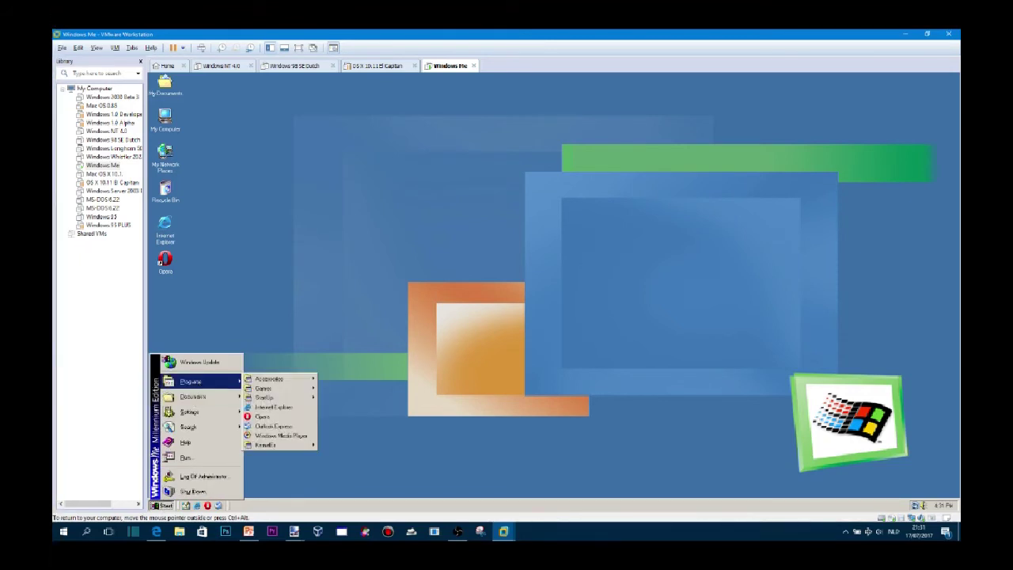
Launch Snipping Tool, centre its window and make trial snips of the Programs submenu.
left_click(480, 532)
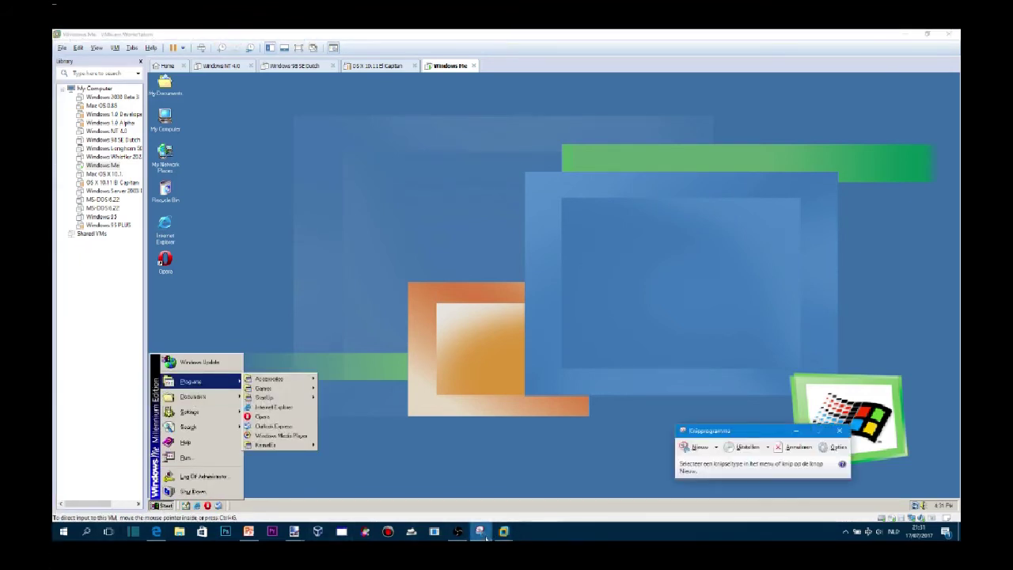
left_click_drag(710, 430, 469, 322)
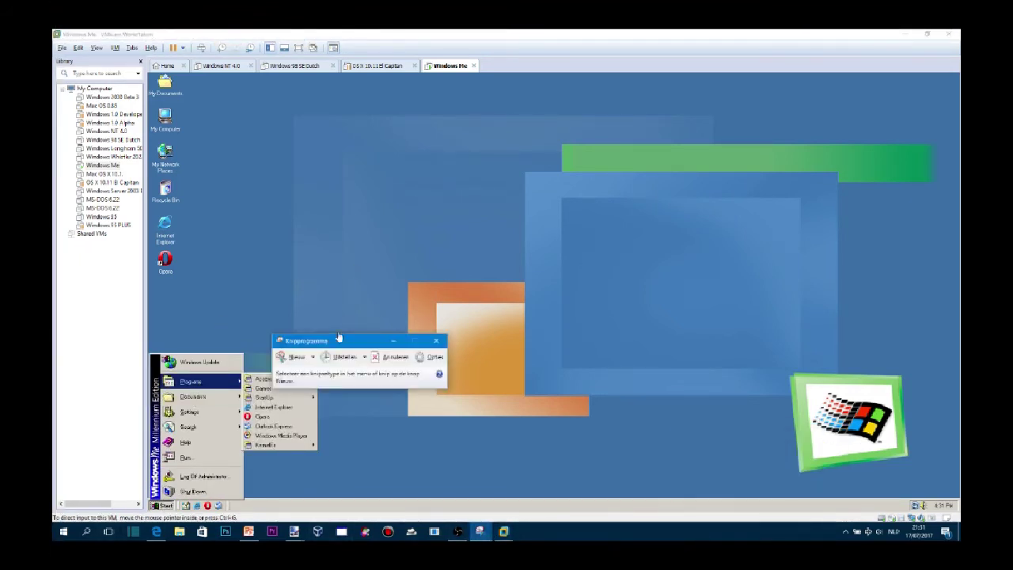
left_click(460, 342)
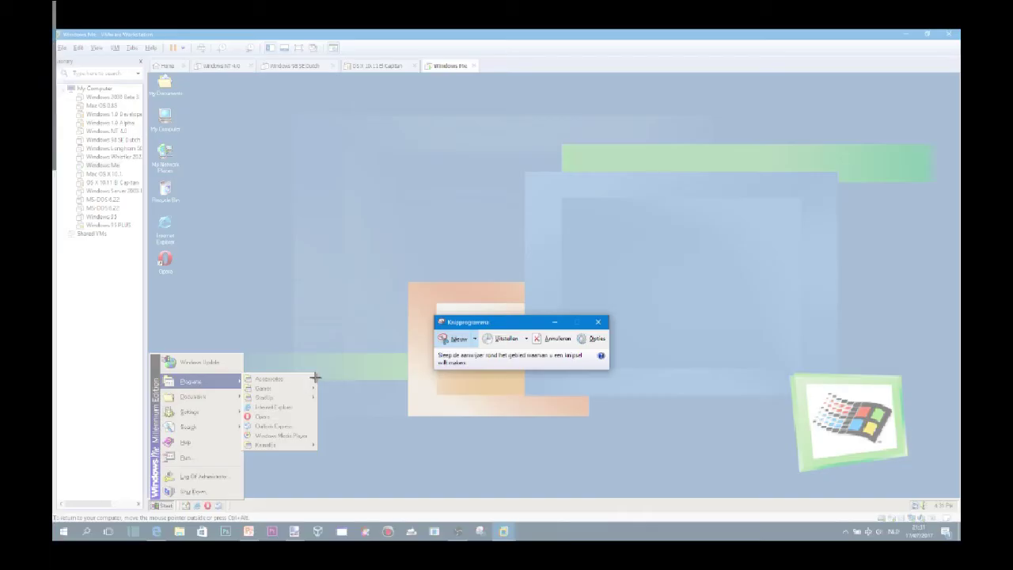
left_click_drag(319, 450, 242, 373)
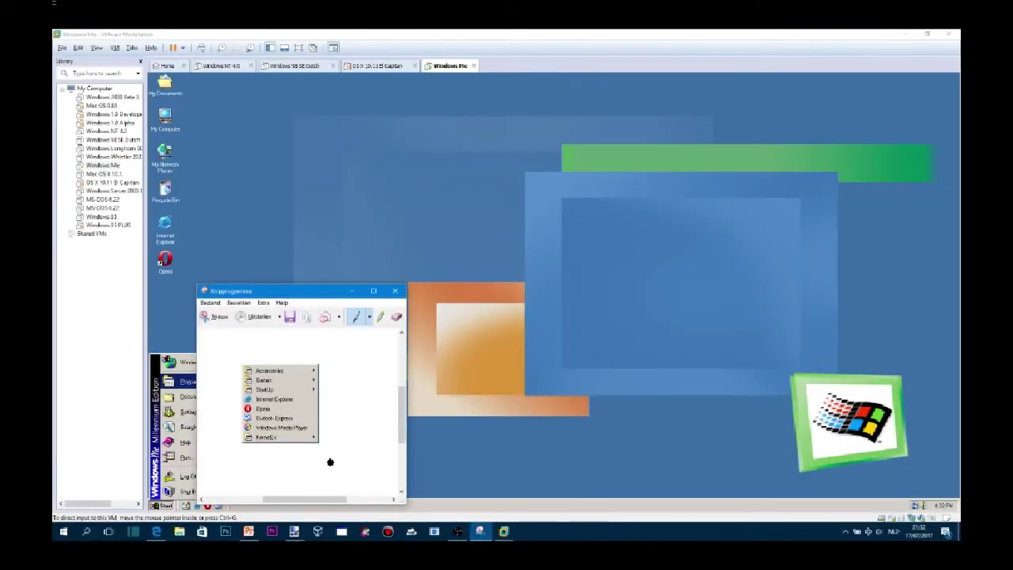
left_click(210, 317)
left_click_drag(319, 450, 300, 428)
left_click(269, 357)
left_click(279, 364)
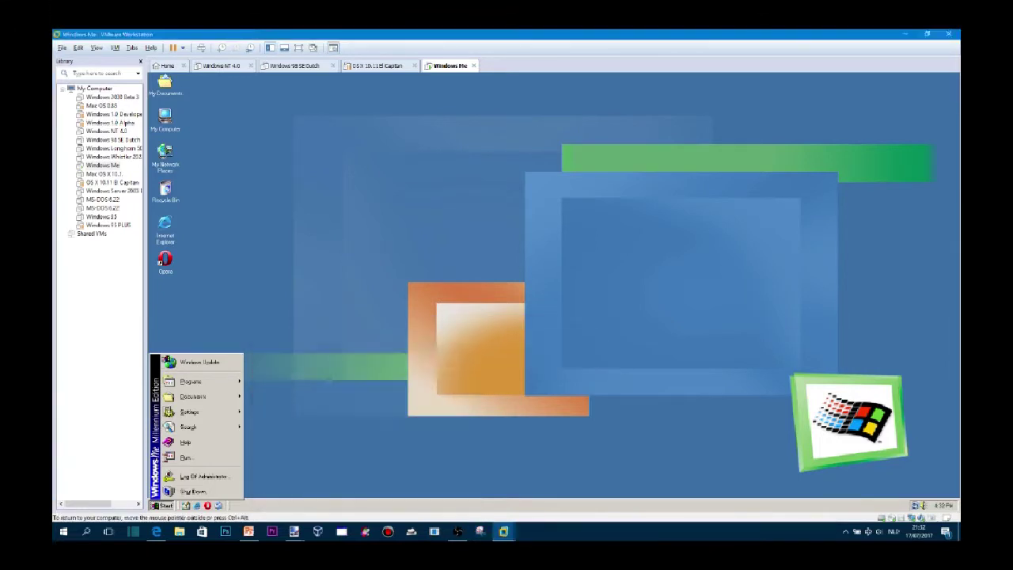
key("Escape")
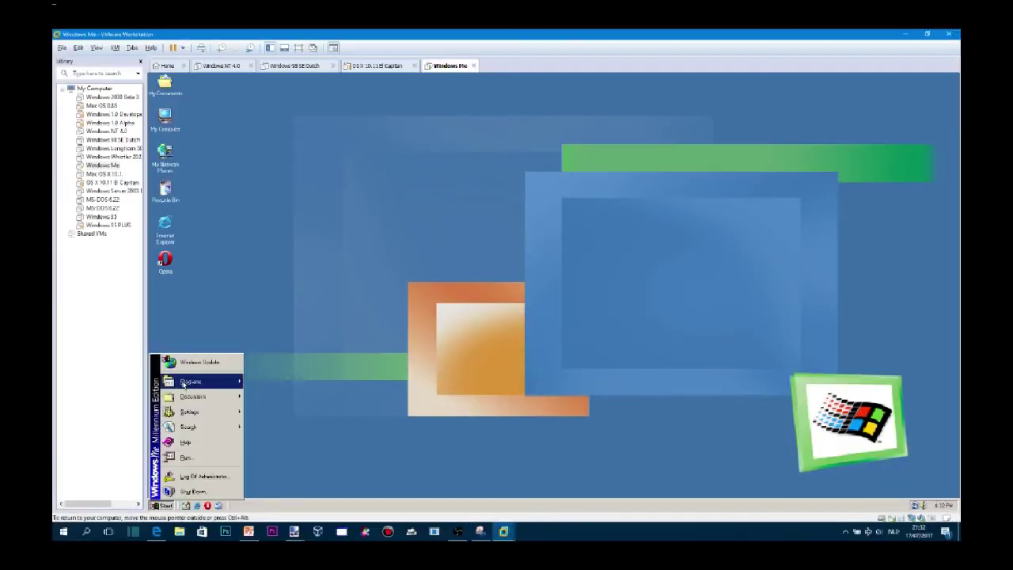
Snip the Programs submenu with a slightly larger area around it.
left_click(453, 340)
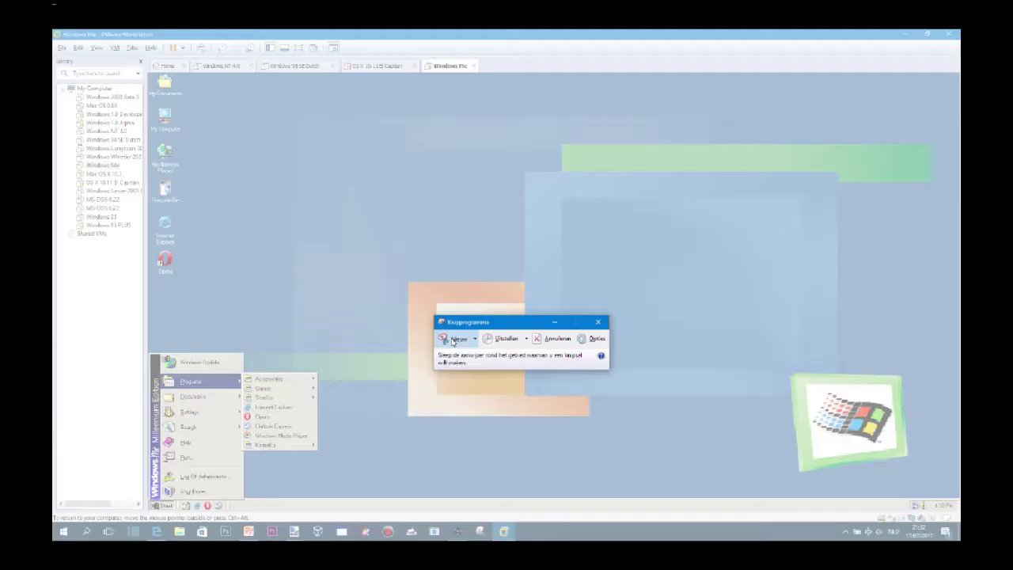
left_click_drag(240, 371, 320, 452)
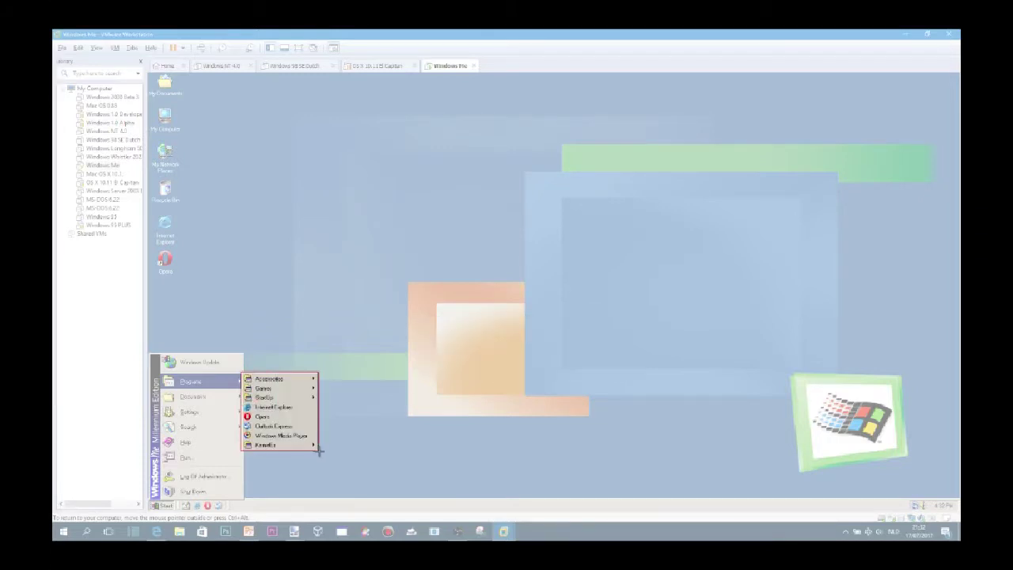
key("ctrl+n")
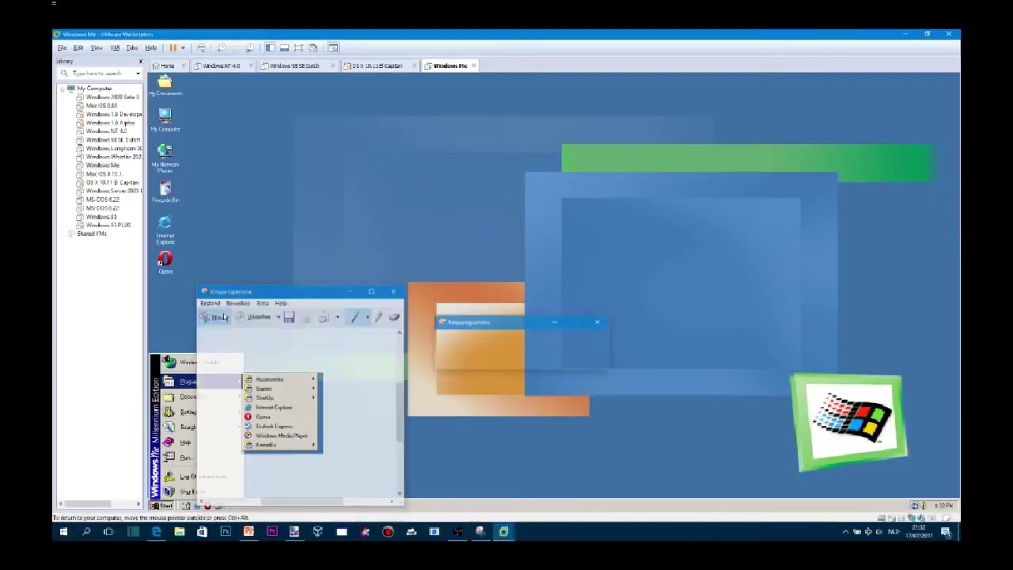
left_click_drag(235, 368, 332, 464)
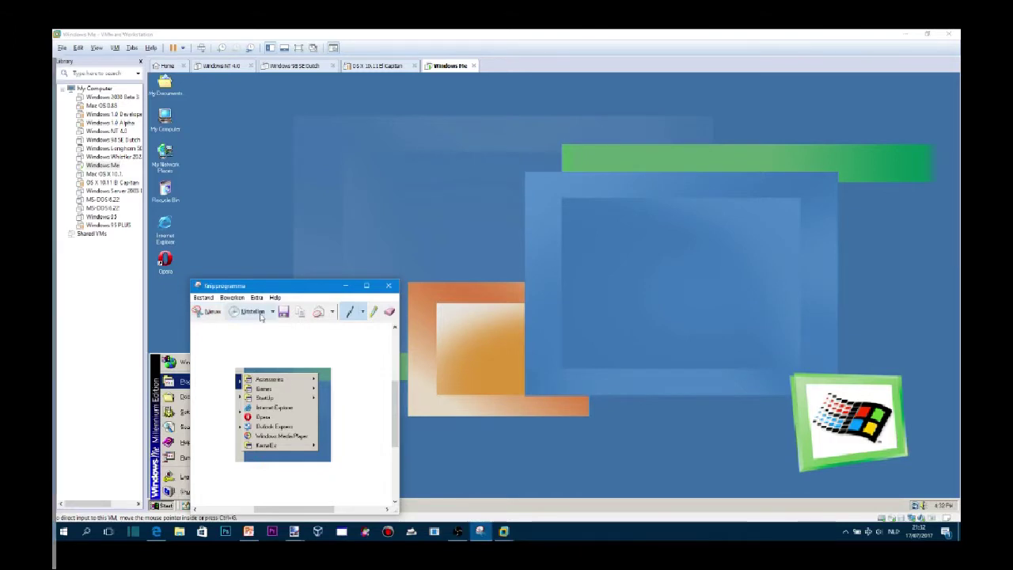
Copy the submenu snip to the clipboard and bring Paint.NET forward.
left_click(205, 299)
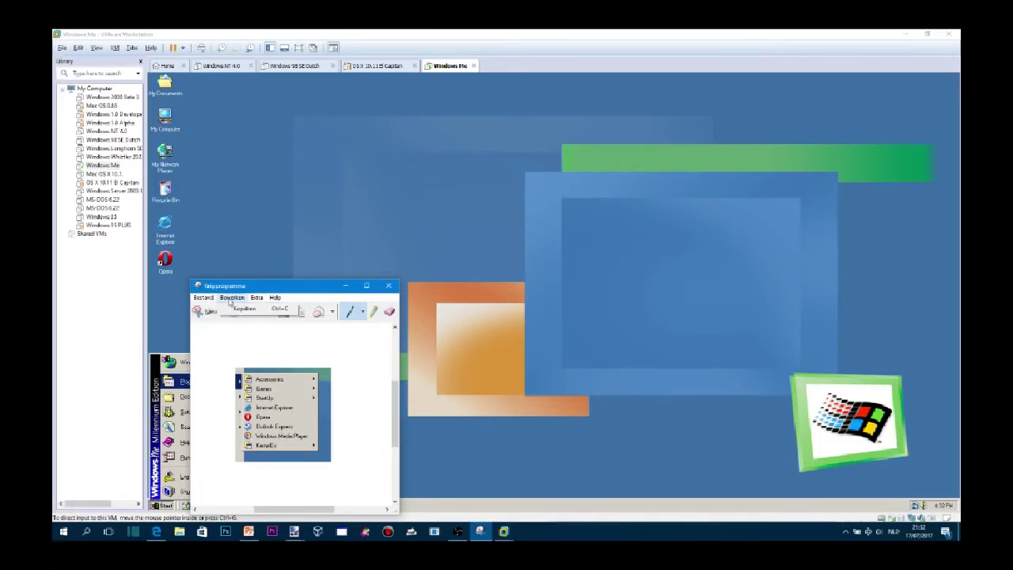
left_click(238, 311)
key("alt+Tab")
mouse_move(294, 531)
left_click(177, 483)
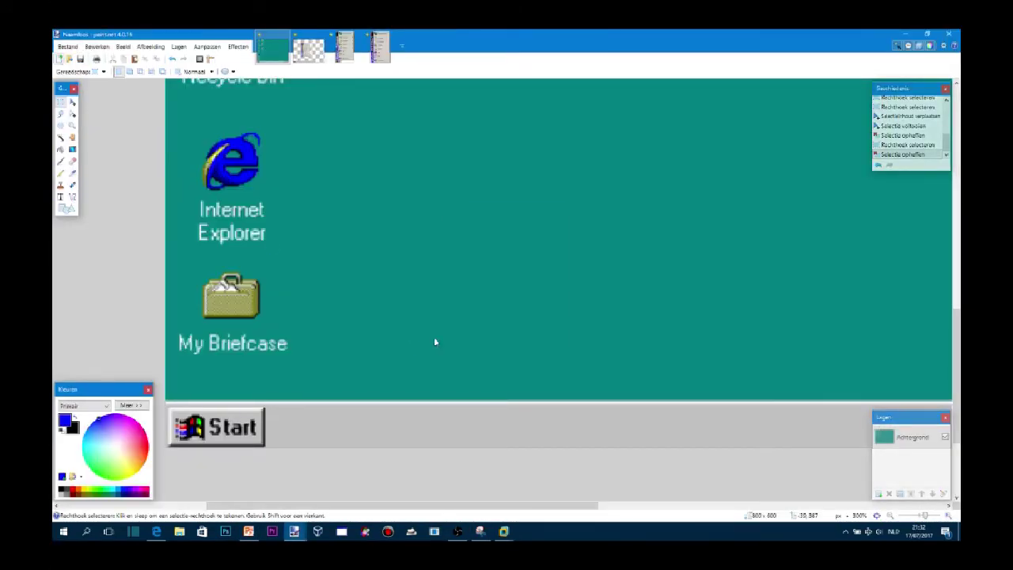
Create a new 64×64 image and paste the submenu snip, expanding the canvas to fit.
key("ctrl+n")
type("64")
key("Return")
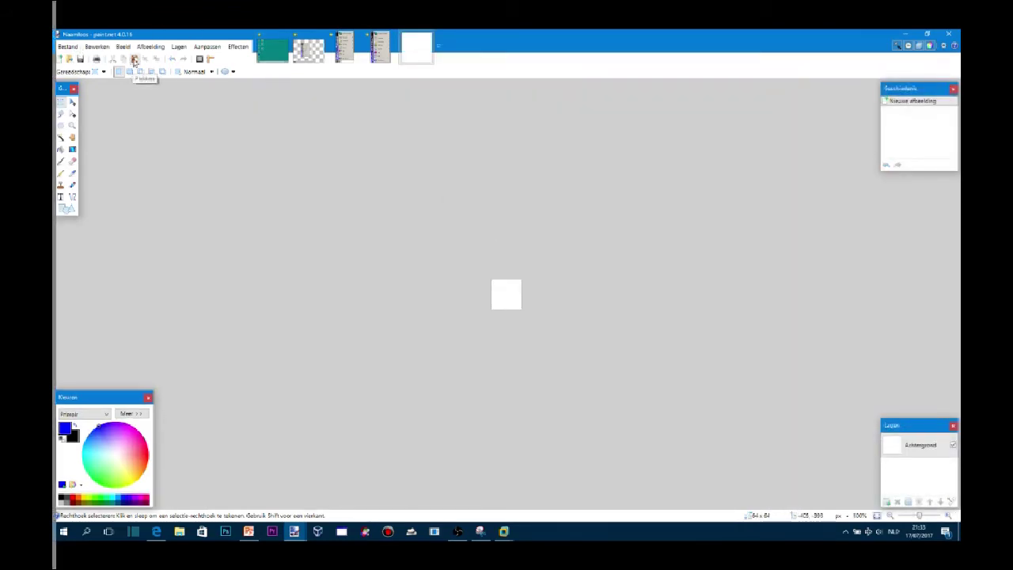
left_click(135, 61)
left_click(443, 331)
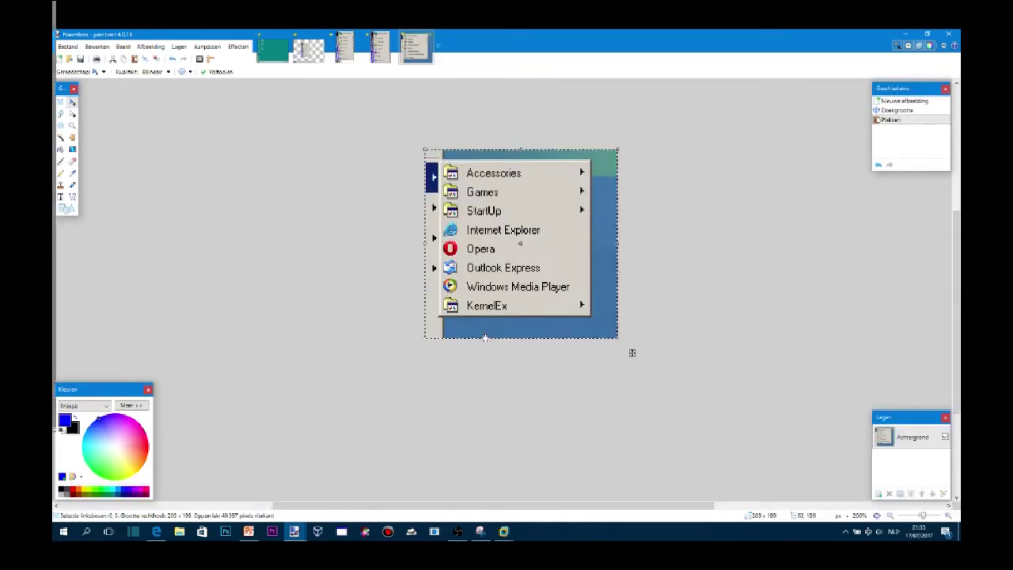
scroll(485, 338, "up", 3)
scroll(396, 285, "down", 3)
scroll(356, 261, "down", 3)
scroll(297, 237, "up", 2)
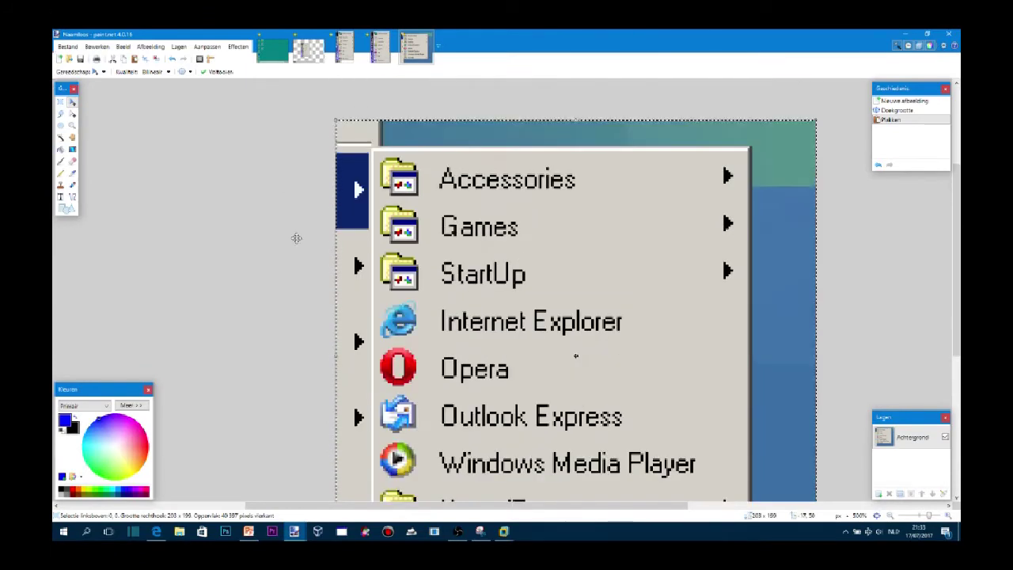
key("o")
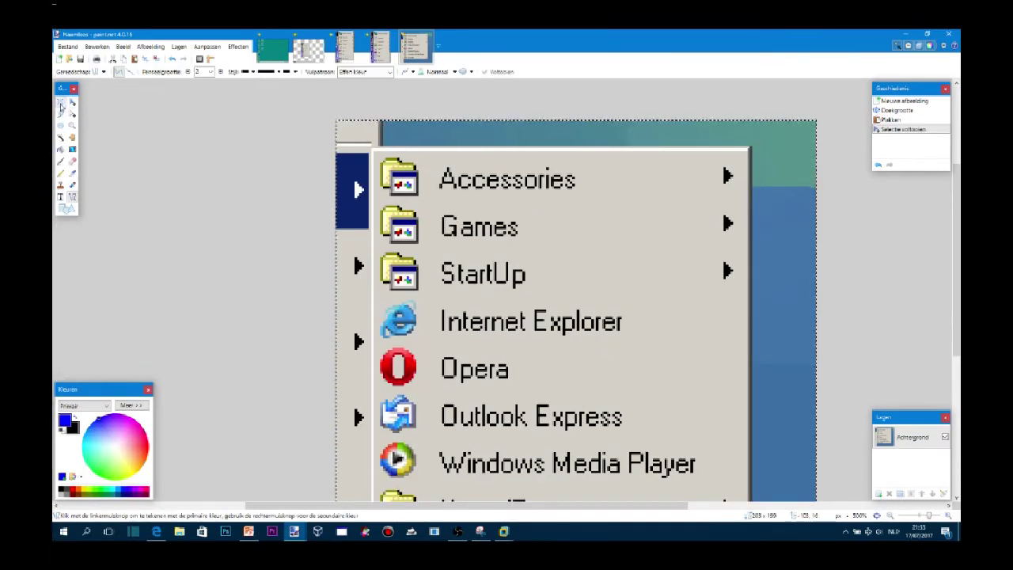
left_click(61, 103)
Select the border strips above and below the menu and cut them away.
left_click(300, 94)
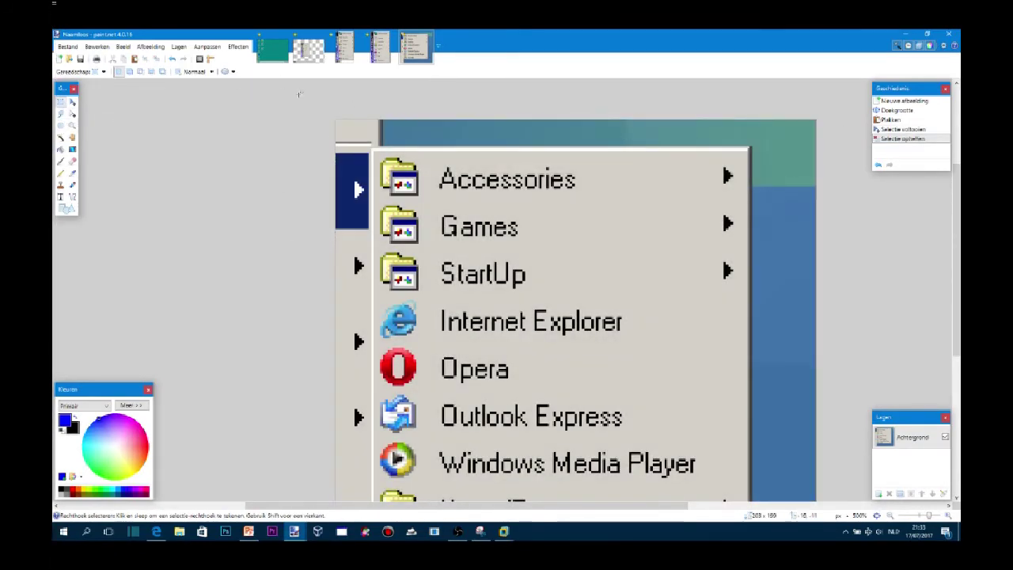
left_click_drag(299, 94, 823, 146)
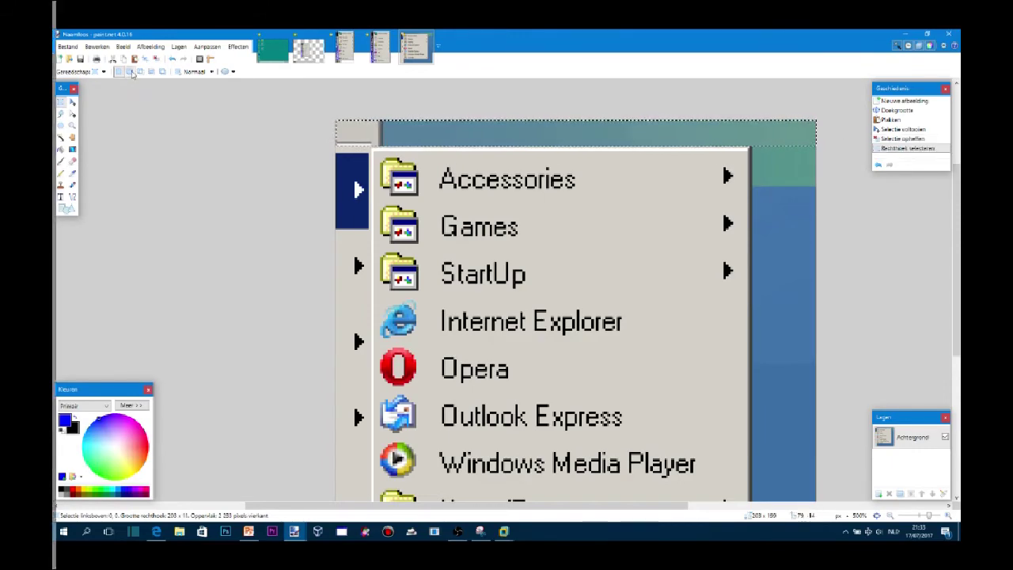
scroll(836, 94, "down", 1)
scroll(851, 438, "up", 1)
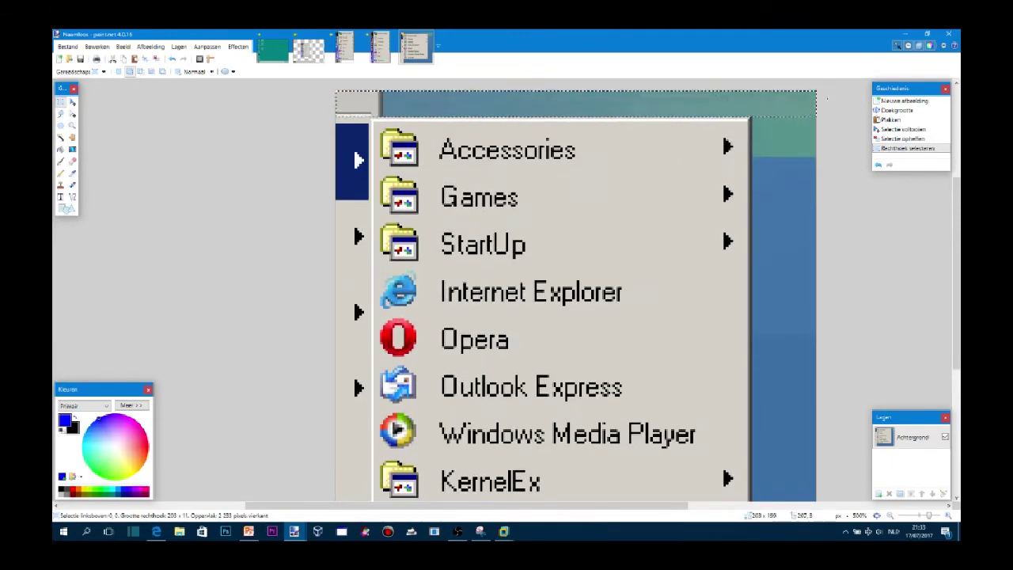
left_click_drag(851, 438, 909, 253)
scroll(909, 254, "down", 1)
scroll(909, 253, "down", 2)
left_click_drag(823, 400, 756, 146)
left_click_drag(427, 414, 320, 387)
scroll(280, 395, "up", 3)
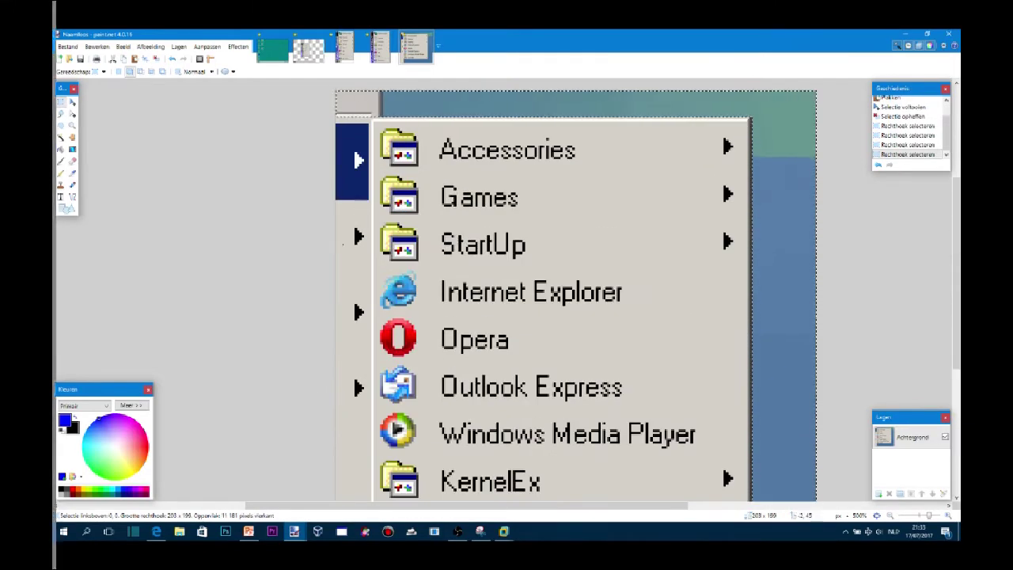
scroll(280, 395, "down", 1)
scroll(353, 454, "up", 4)
left_click(113, 60)
Draw and clear a trial selection, then return to the PowerPoint slide.
scroll(823, 190, "down", 4)
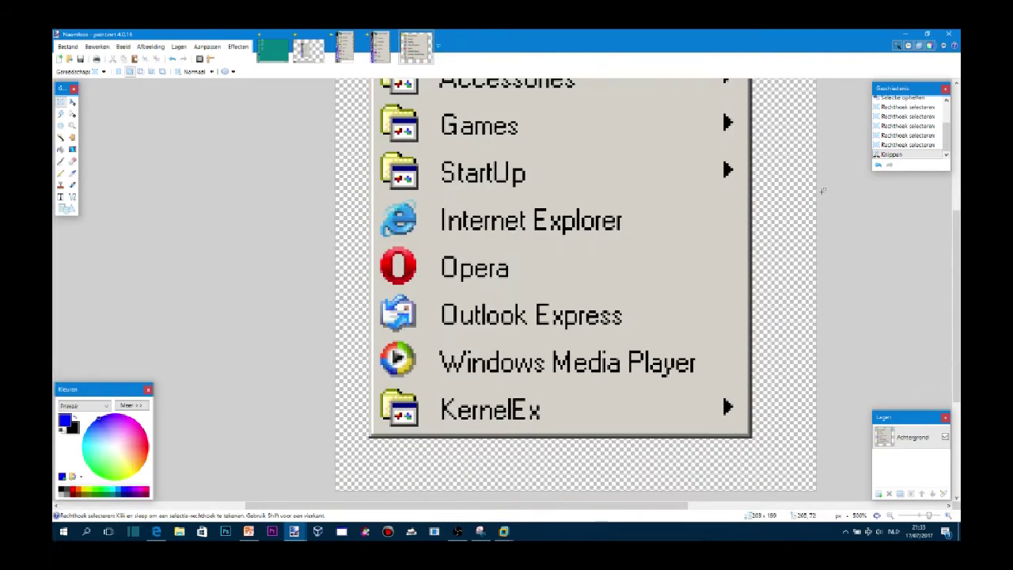
scroll(693, 371, "down", 1, "ctrl")
scroll(693, 372, "up", 2)
scroll(692, 428, "down", 1)
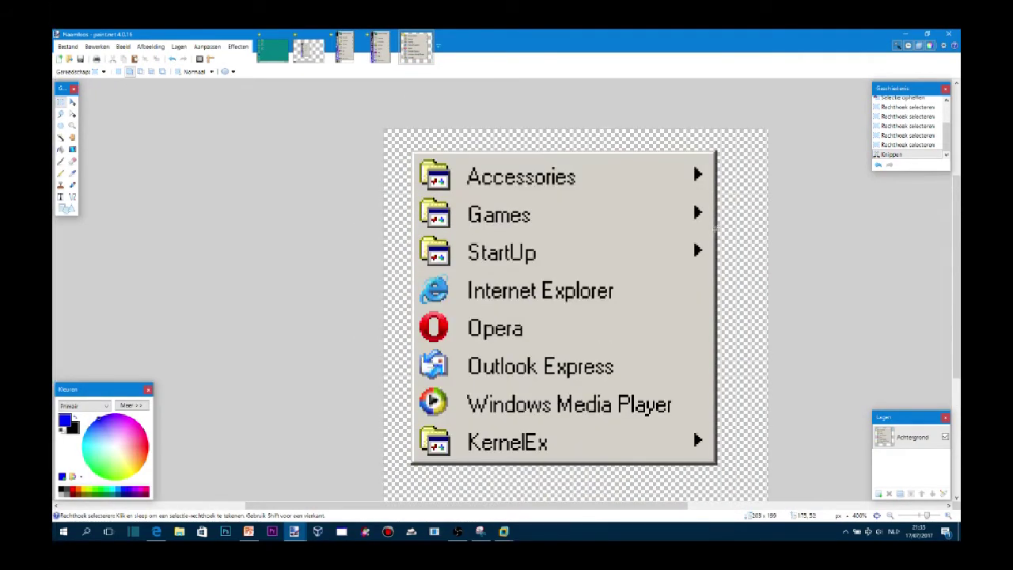
scroll(692, 428, "down", 1)
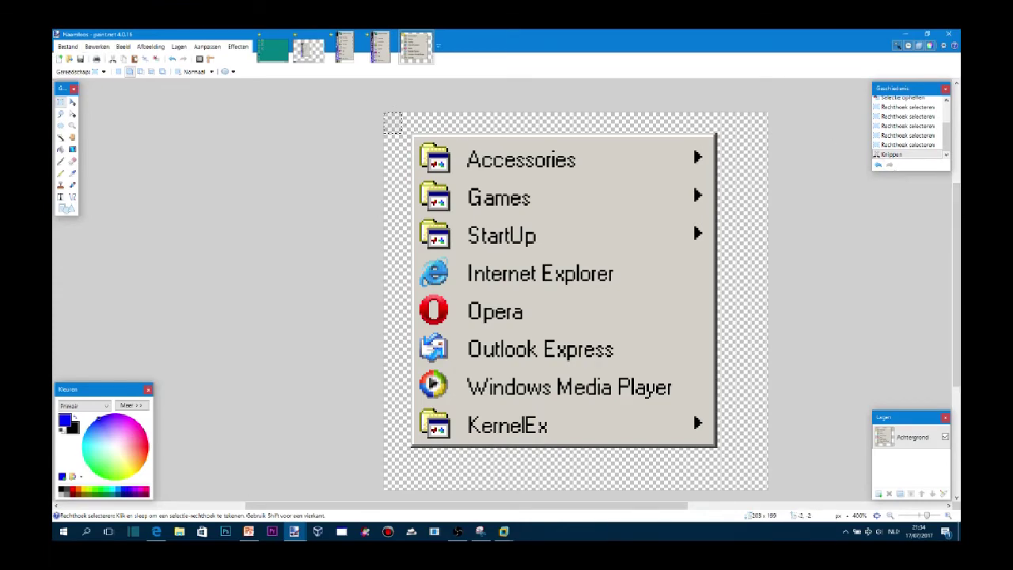
left_click_drag(402, 125, 768, 490)
left_click(162, 71)
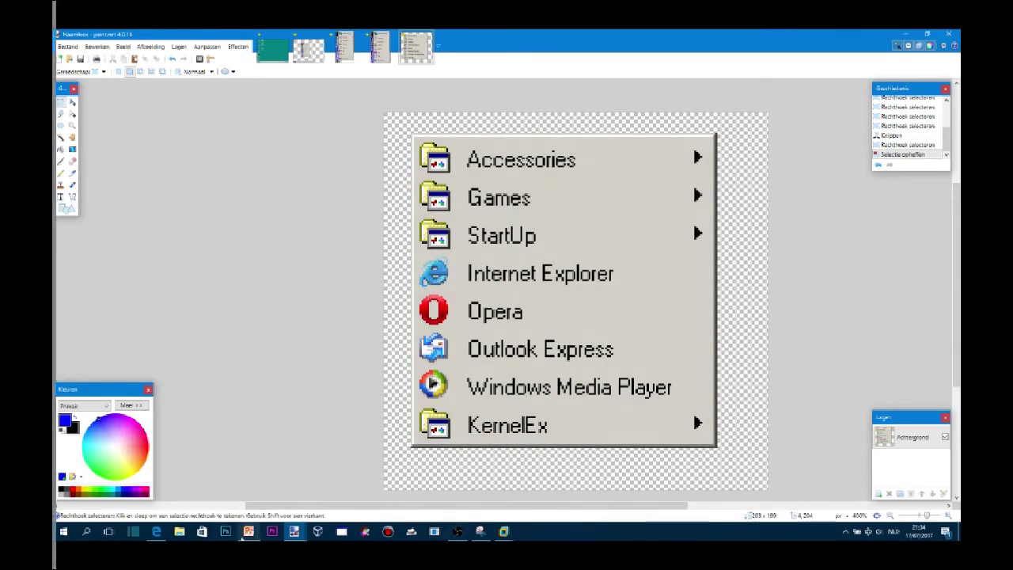
left_click(248, 531)
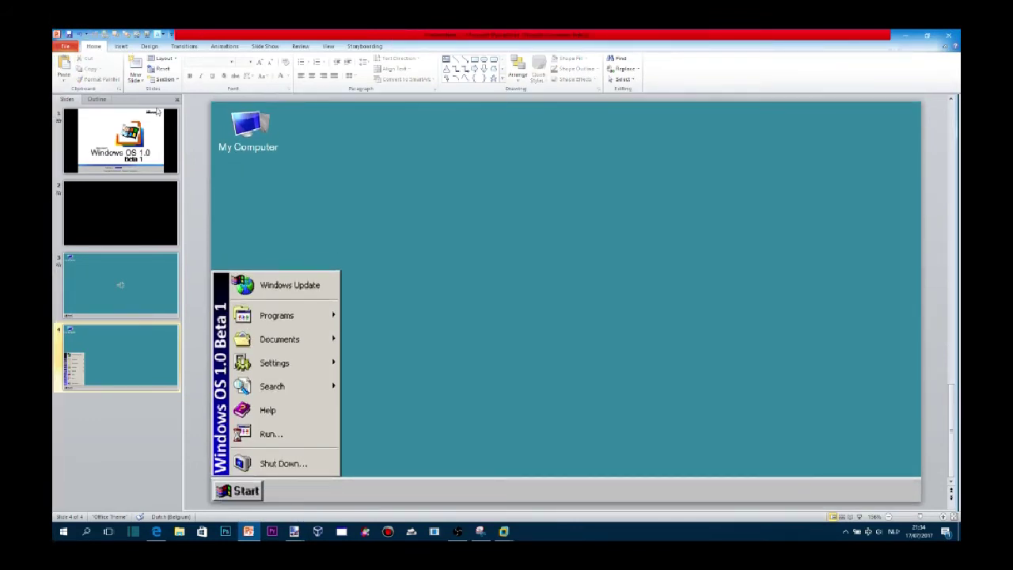
left_click(533, 483)
mouse_move(294, 531)
left_click(235, 487)
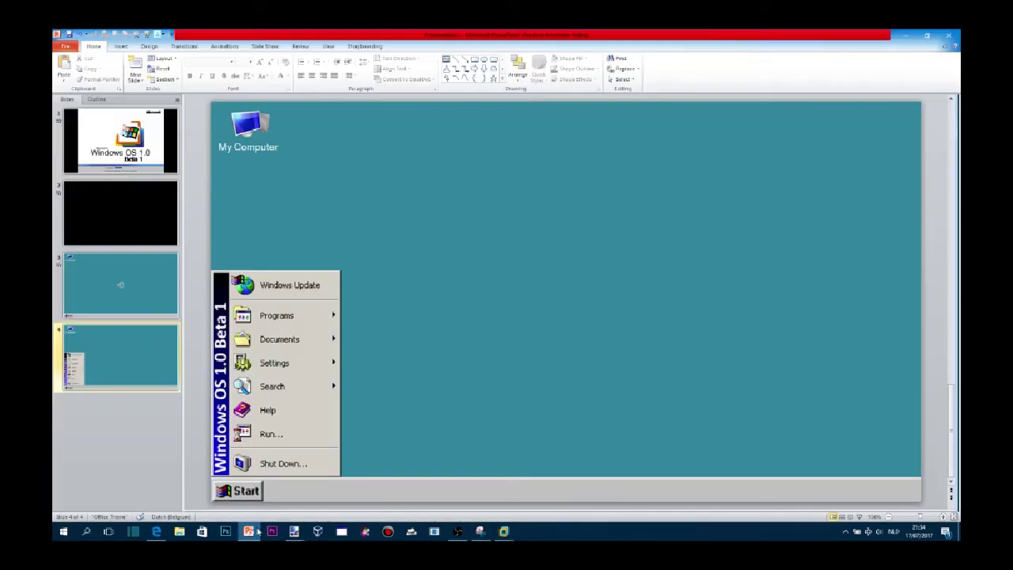
left_click(248, 531)
left_click(64, 67)
mouse_move(534, 300)
left_mouse_down()
mouse_move(385, 345)
mouse_move(378, 360)
mouse_move(378, 349)
left_mouse_up()
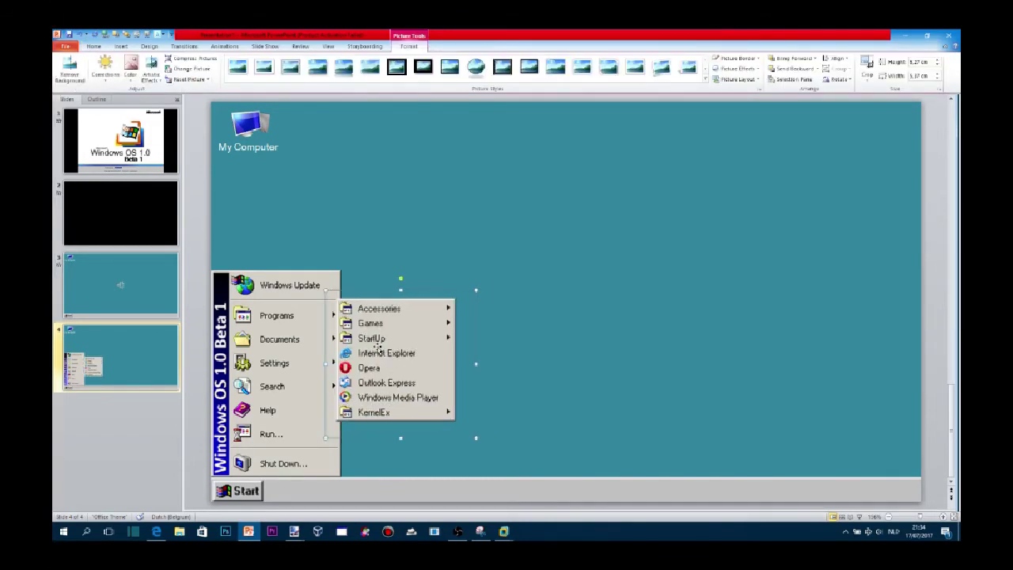
key("Right")
key("Down")
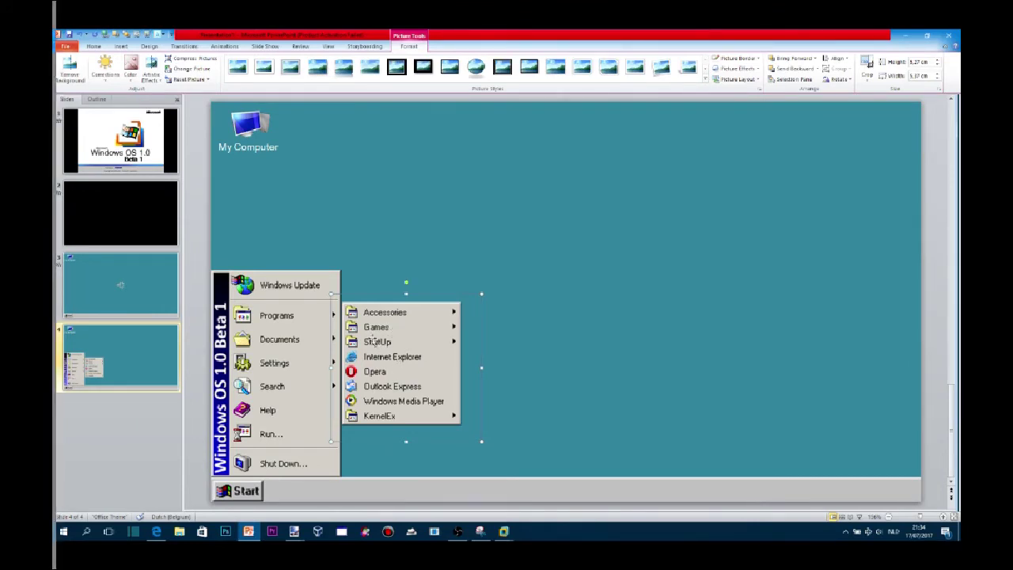
key("Delete")
mouse_move(504, 532)
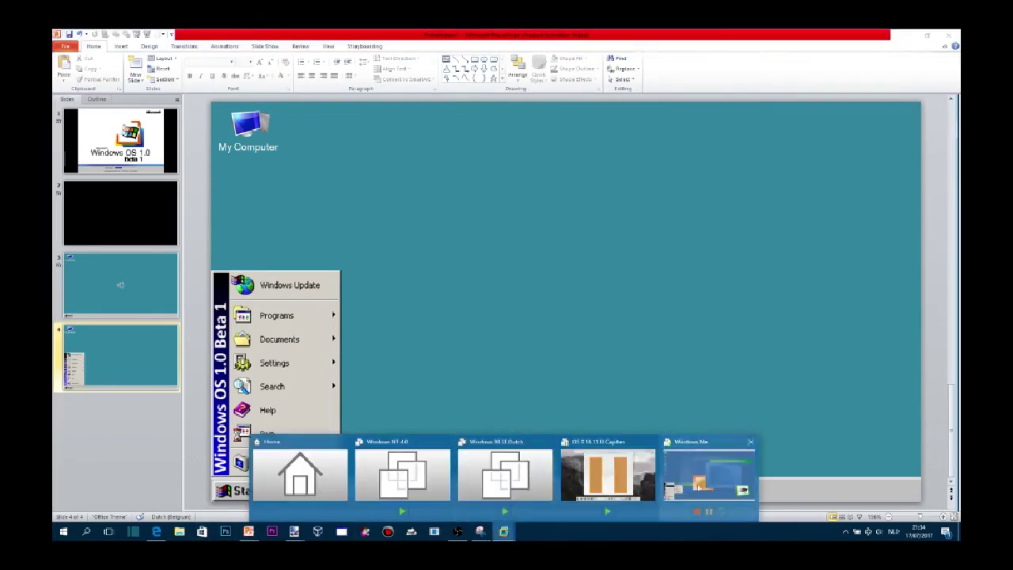
Snip the whole Windows Me Start menu with Programs expanded and bring Paint.NET forward.
left_click(710, 468)
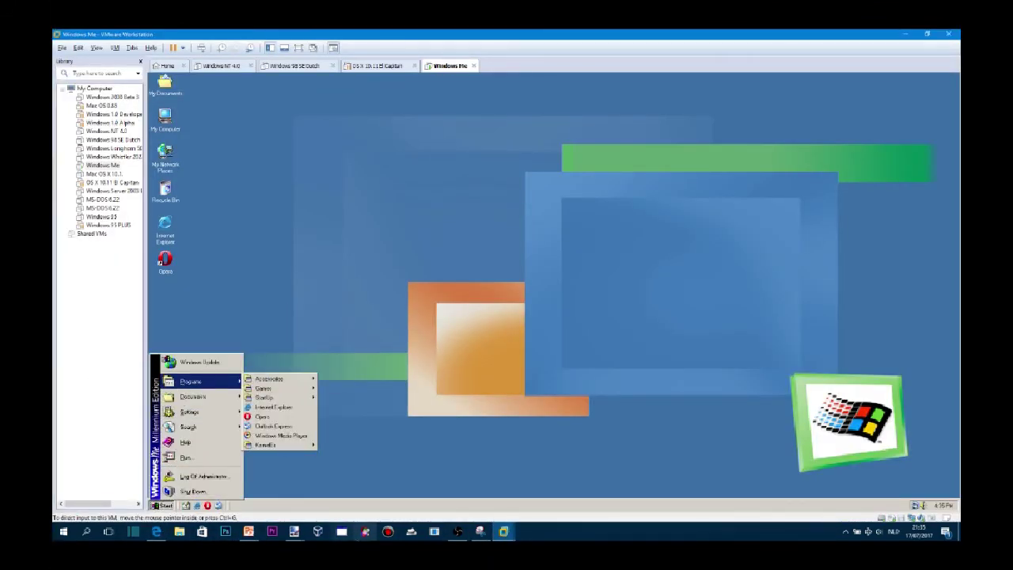
left_click(201, 296)
left_click(227, 312)
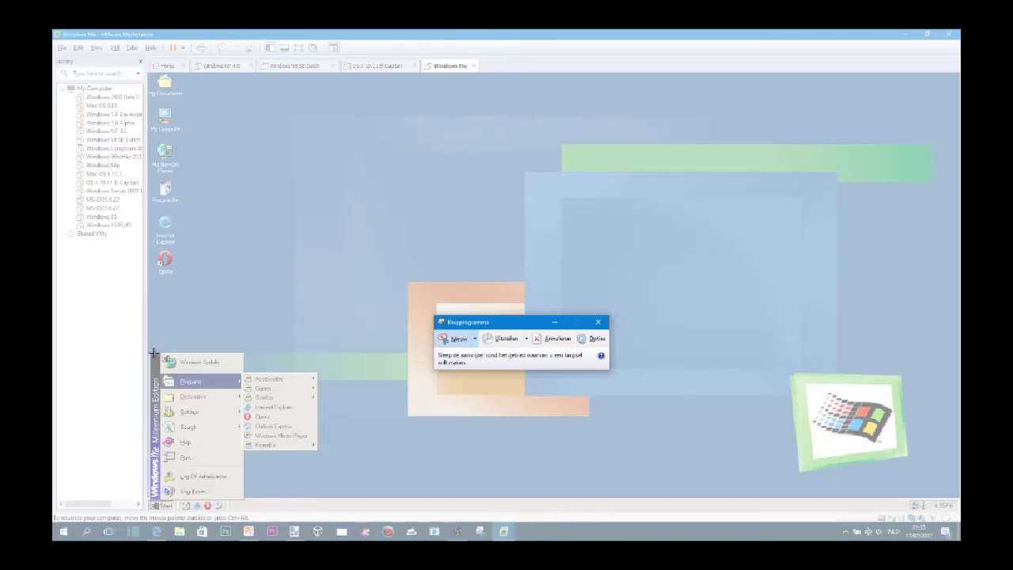
left_click_drag(132, 337, 353, 518)
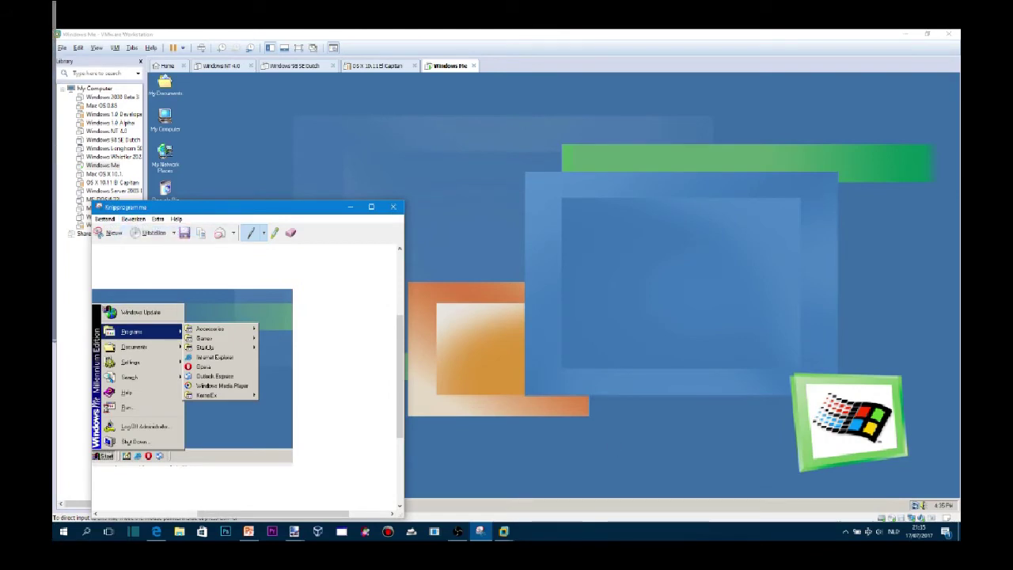
mouse_move(295, 532)
left_click(181, 483)
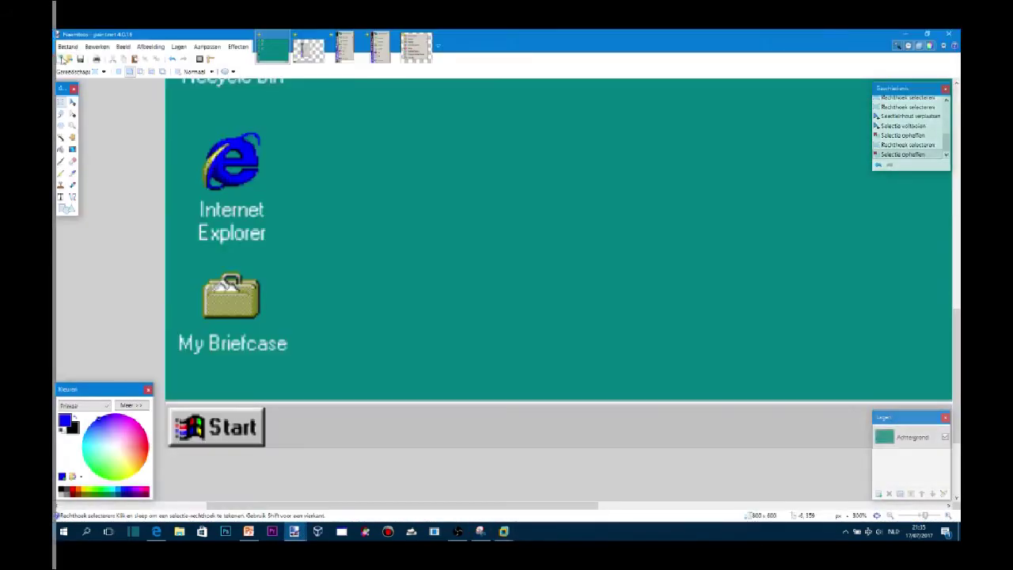
Paste the Start-menu capture into a new Paint.NET image and deselect it.
key("ctrl+n")
left_click(499, 339)
left_click(133, 60)
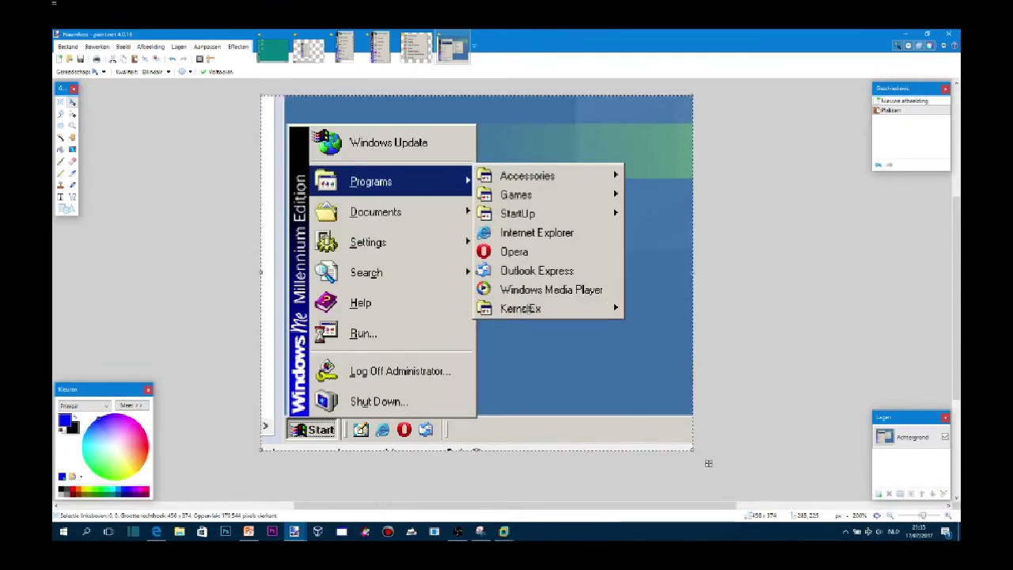
scroll(627, 392, "up", 1)
scroll(667, 425, "up", 2)
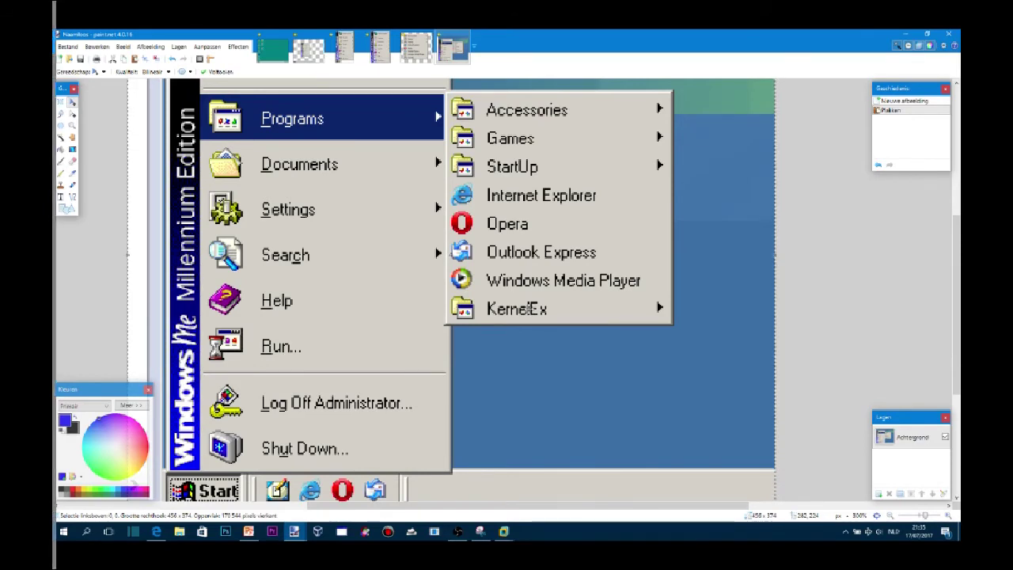
scroll(709, 464, "down", 1)
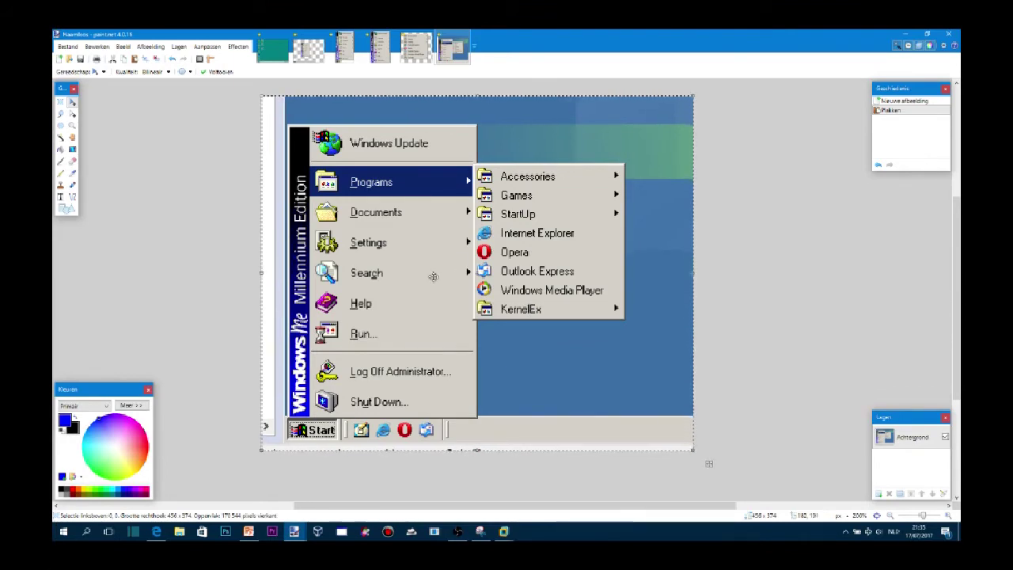
key("s")
key("ctrl+d")
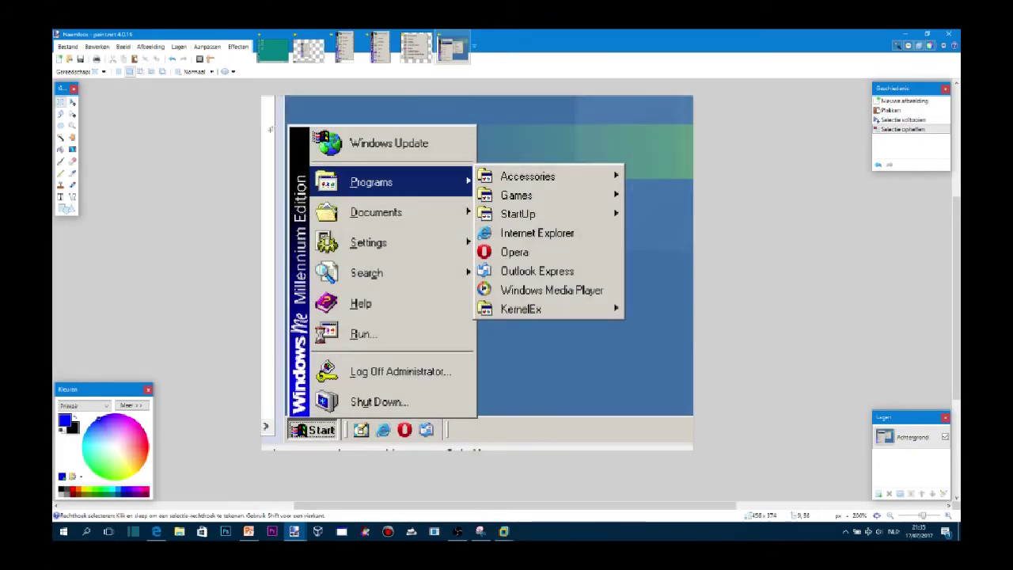
Erase the left strips, the taskbar and the area below the submenu to transparency.
mouse_move(249, 89)
left_mouse_down()
mouse_move(286, 473)
mouse_move(788, 417)
left_mouse_up()
key("Delete")
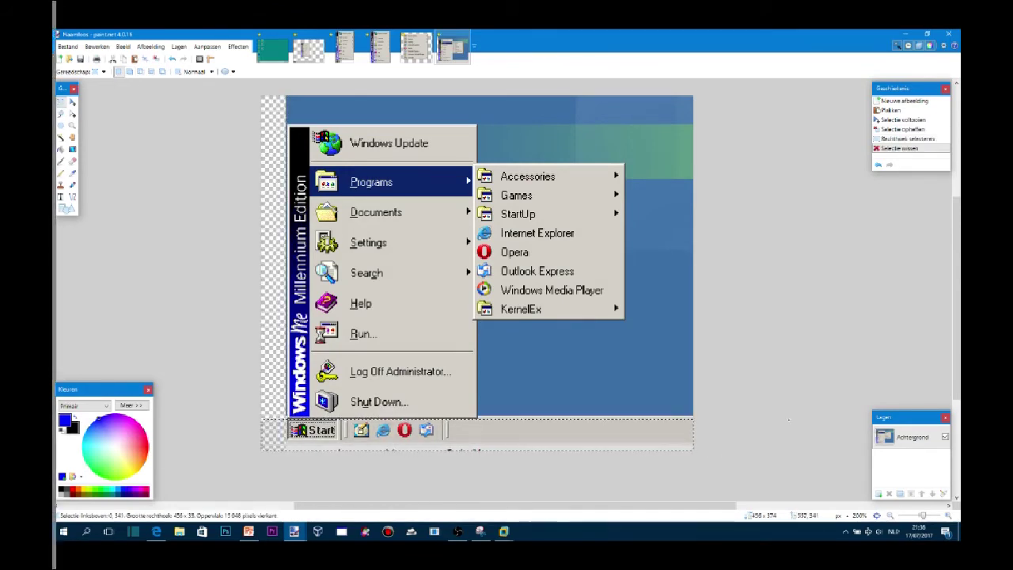
key("ctrl+d")
mouse_move(254, 90)
left_mouse_down()
mouse_move(325, 440)
mouse_move(311, 491)
left_mouse_up()
key("Delete")
mouse_move(289, 445)
left_mouse_down()
mouse_move(641, 449)
mouse_move(700, 419)
left_mouse_up()
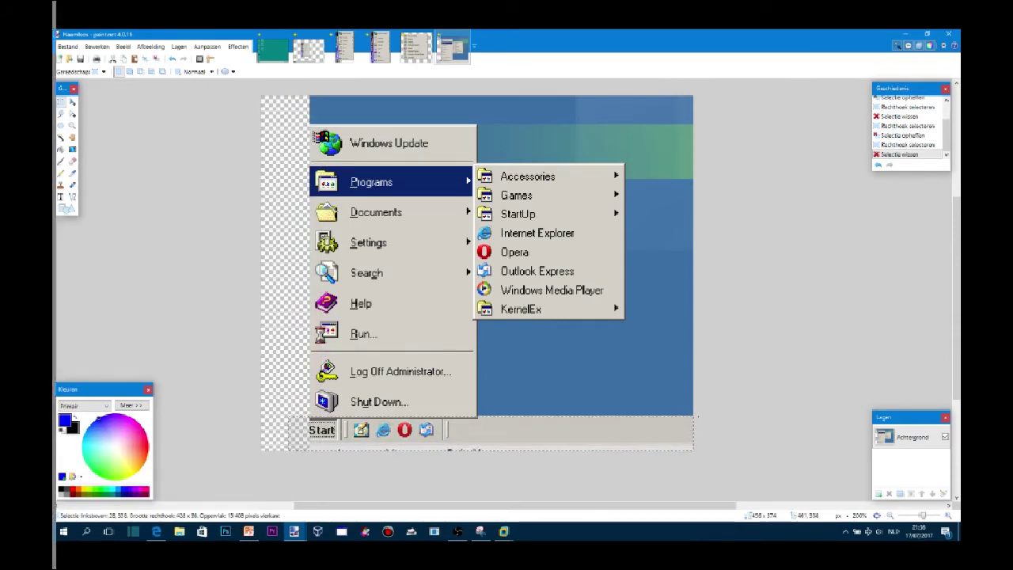
key("Delete")
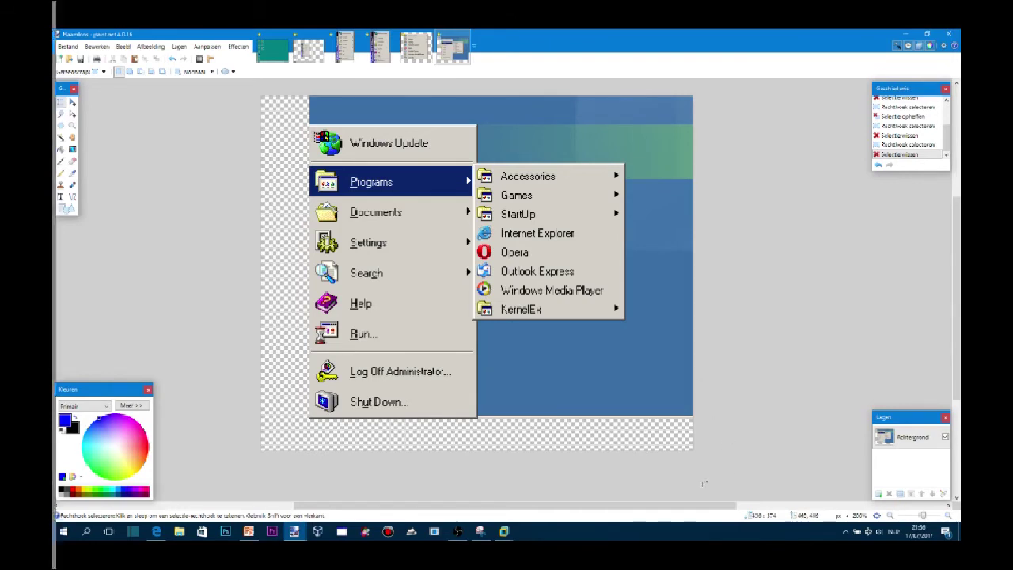
left_click_drag(717, 459, 540, 333)
left_click_drag(478, 319, 701, 456)
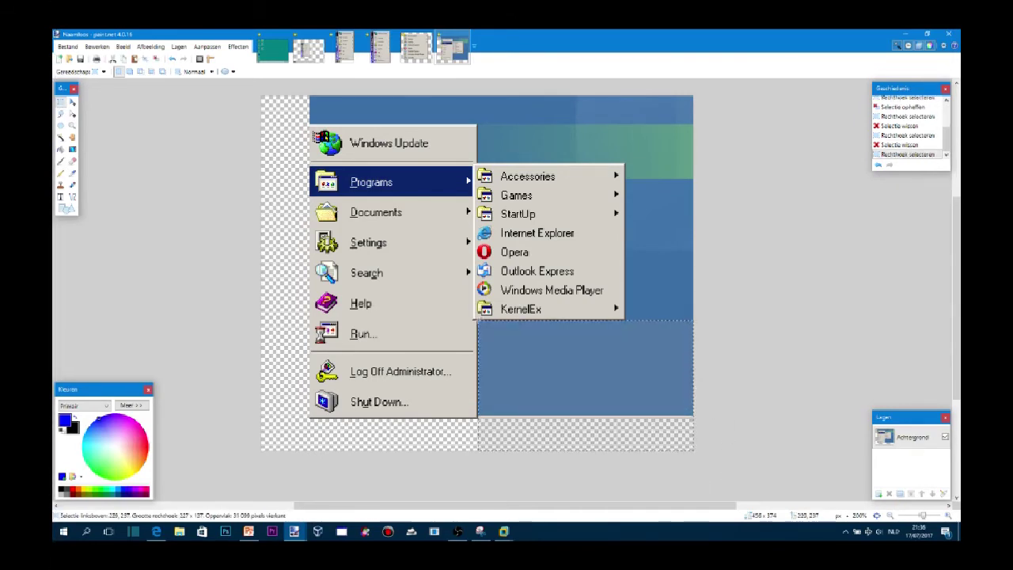
key("Delete")
mouse_move(703, 388)
left_mouse_down()
mouse_move(681, 269)
mouse_move(627, 96)
left_mouse_up()
Erase the right edge, the blue and gray top strips, and the teal strip above the submenu.
key("Delete")
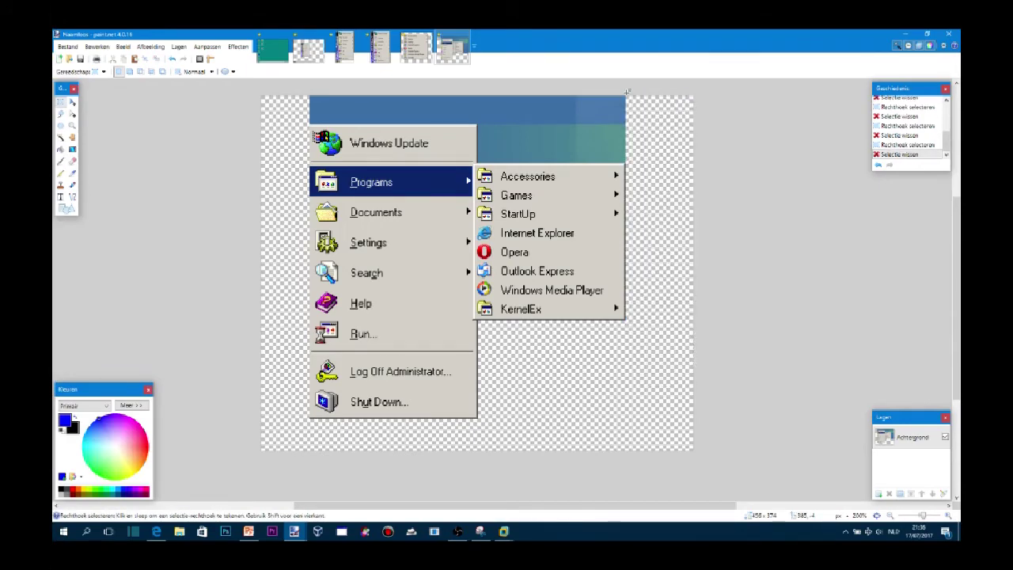
scroll(475, 277, "up", 2)
left_click_drag(286, 266, 697, 292)
key("Delete")
left_click_drag(270, 267, 651, 294)
key("Delete")
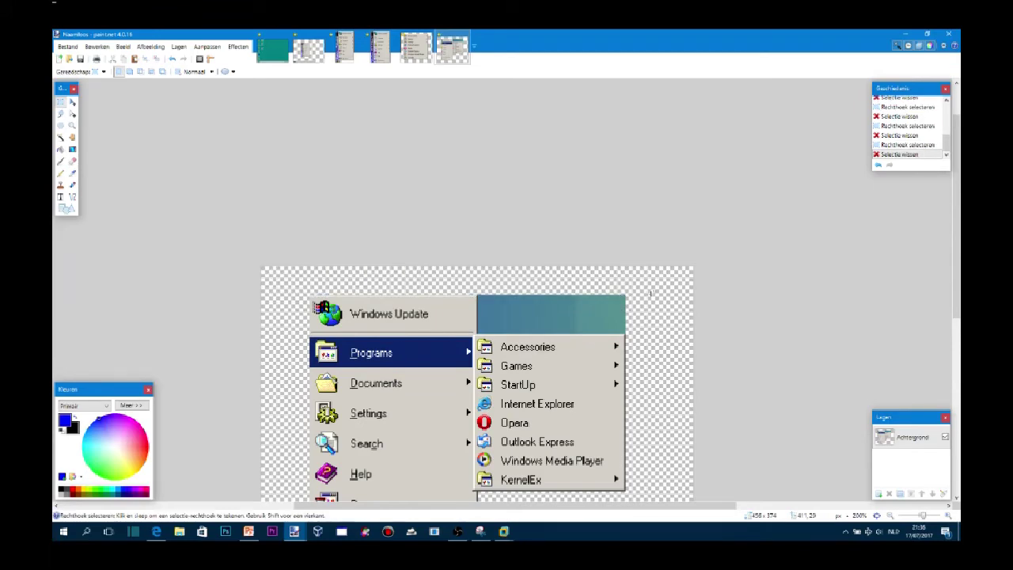
left_click_drag(671, 266, 476, 337)
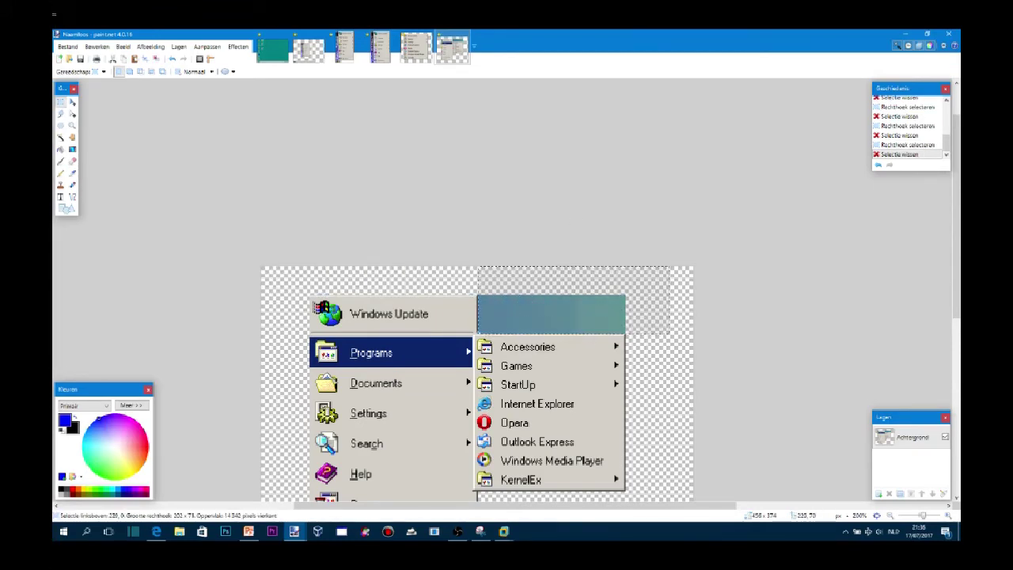
key("Delete")
scroll(532, 252, "down", 3)
scroll(533, 251, "up", 1)
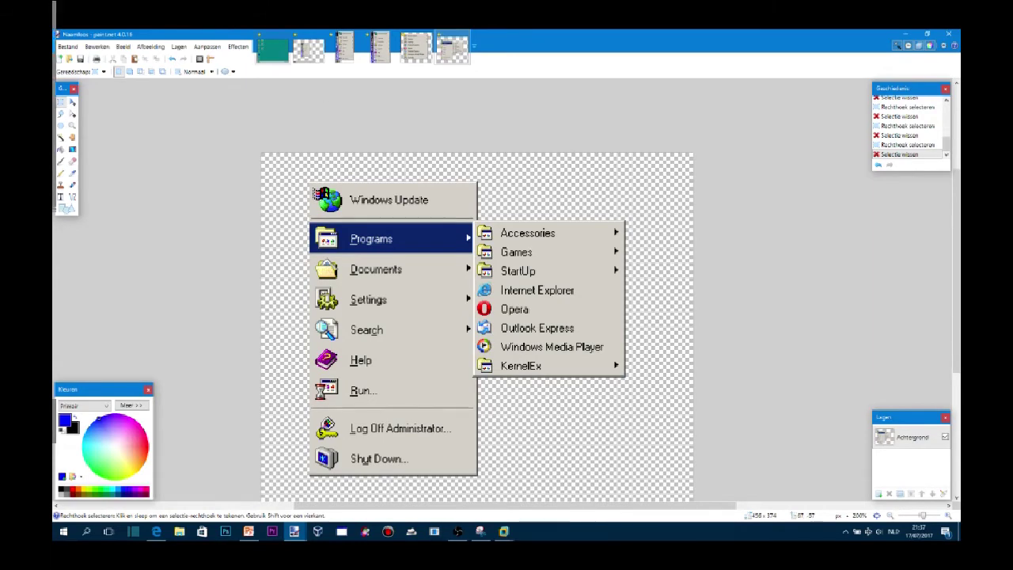
Undo the teal-strip erase and paste the menu image onto the PowerPoint slide.
key("ctrl+z")
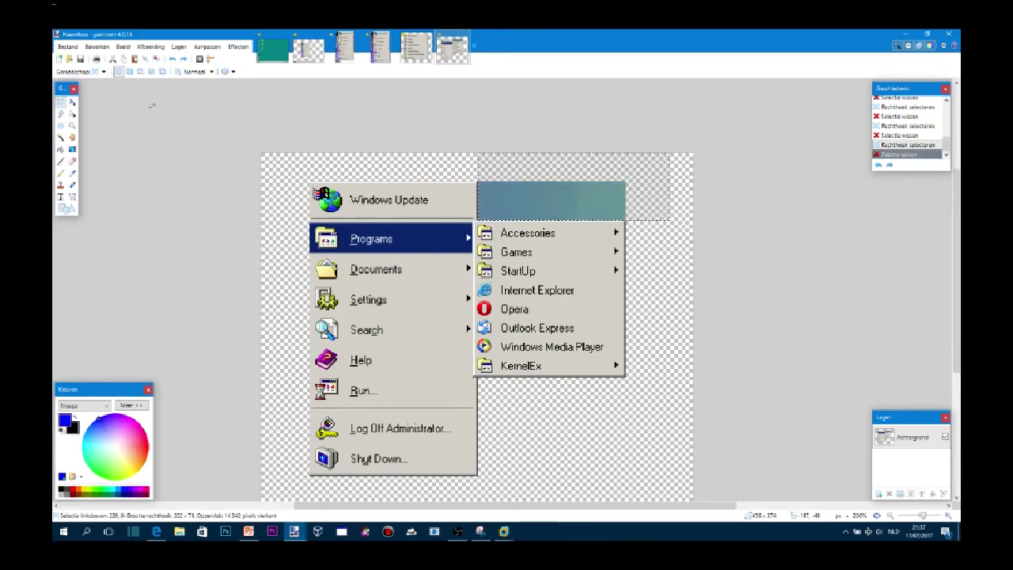
left_click(174, 60)
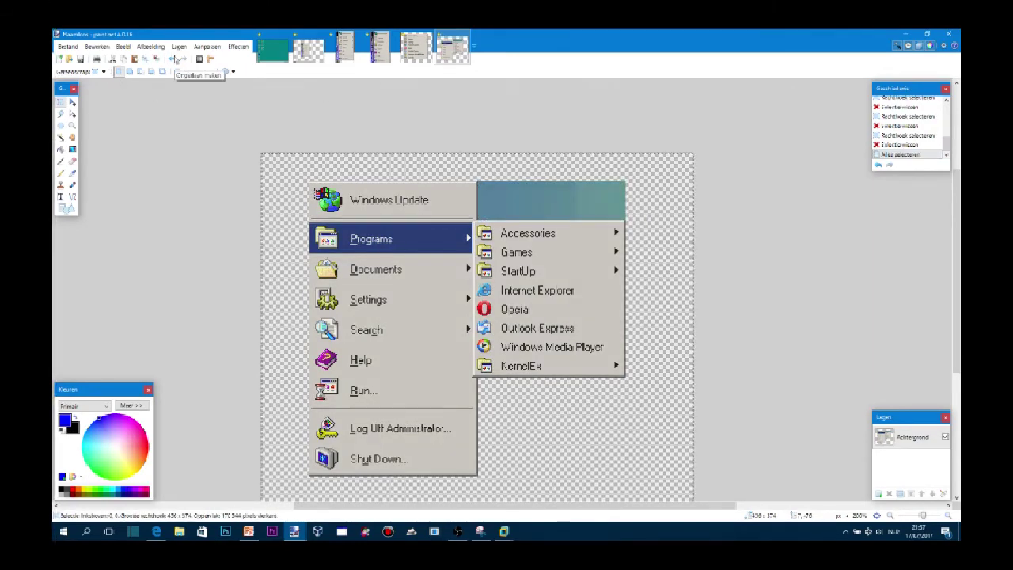
key("alt+Tab")
key("ctrl+v")
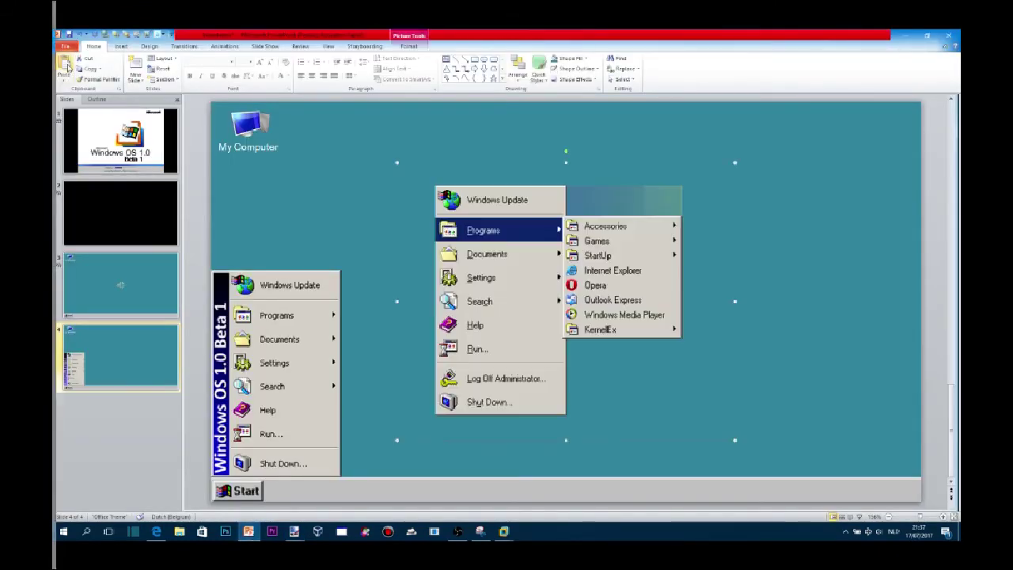
Move the pasted menu picture lower, then cut it off the slide.
left_click_drag(515, 277, 469, 309)
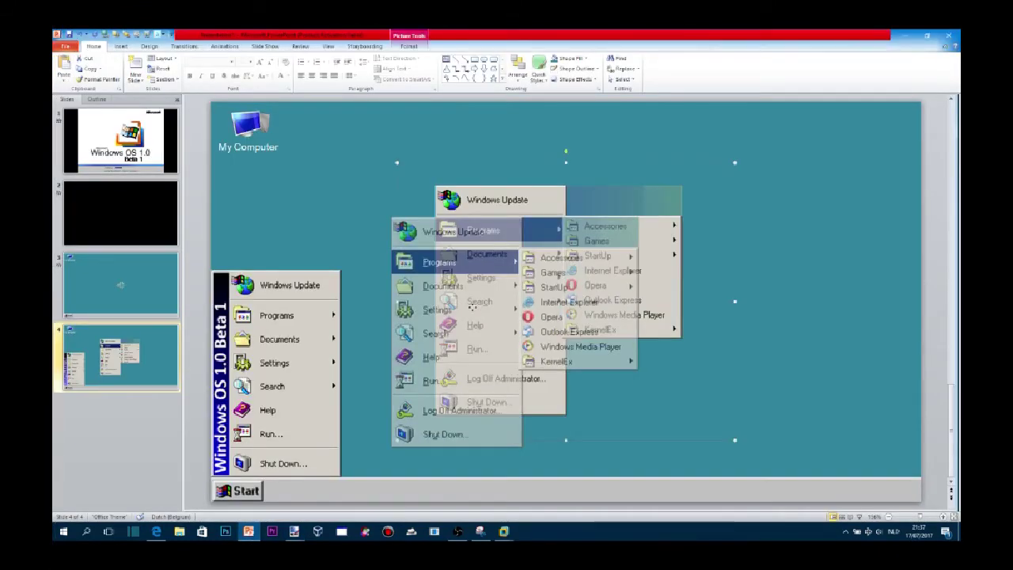
left_click(86, 58)
mouse_move(294, 532)
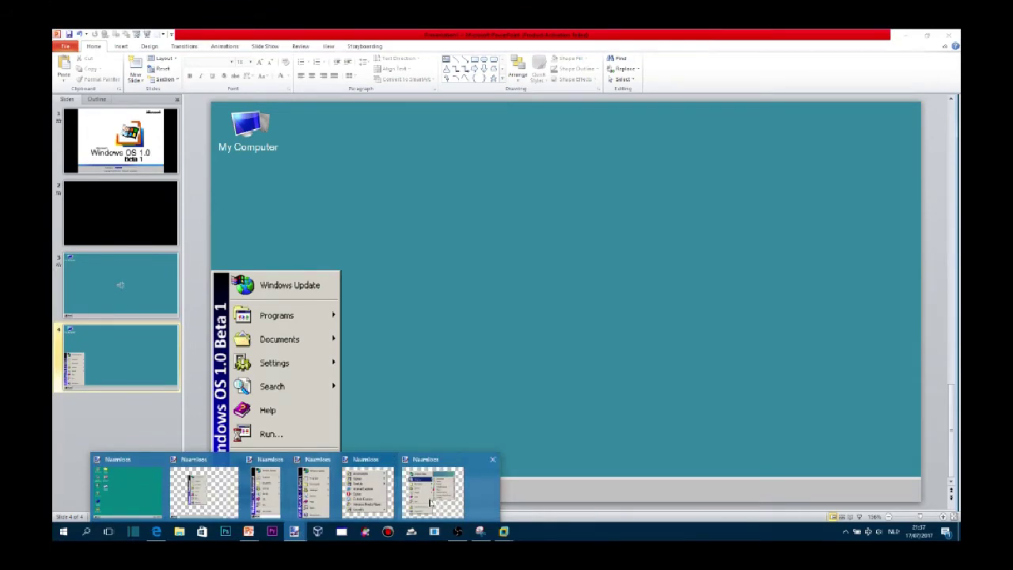
left_click(430, 502)
Redo the erasing in Paint.NET, clear the teal strip above the submenu and copy the image.
left_click(172, 60)
left_click(173, 60)
left_click(172, 60)
left_click(172, 60)
left_click(172, 60)
left_click(184, 61)
left_click(183, 60)
left_click(183, 60)
left_click(183, 60)
left_click(184, 60)
left_click_drag(538, 207, 477, 220)
key("Delete")
key("ctrl+a")
key("ctrl+d")
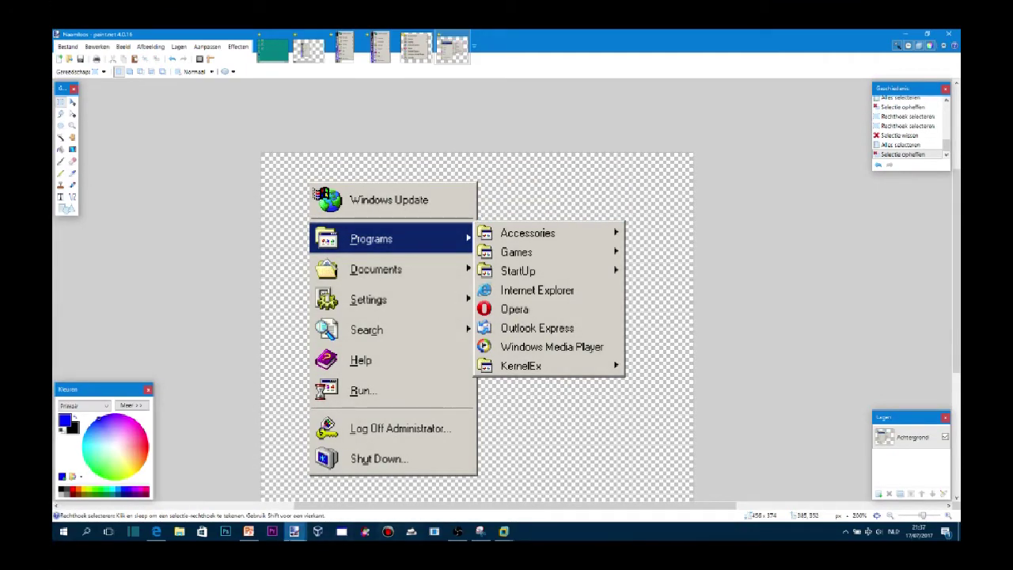
Paste the menu image onto slide 4 and nudge it into line over the original Start menu.
left_click(248, 531)
key("ctrl+v")
left_click_drag(512, 243, 320, 353)
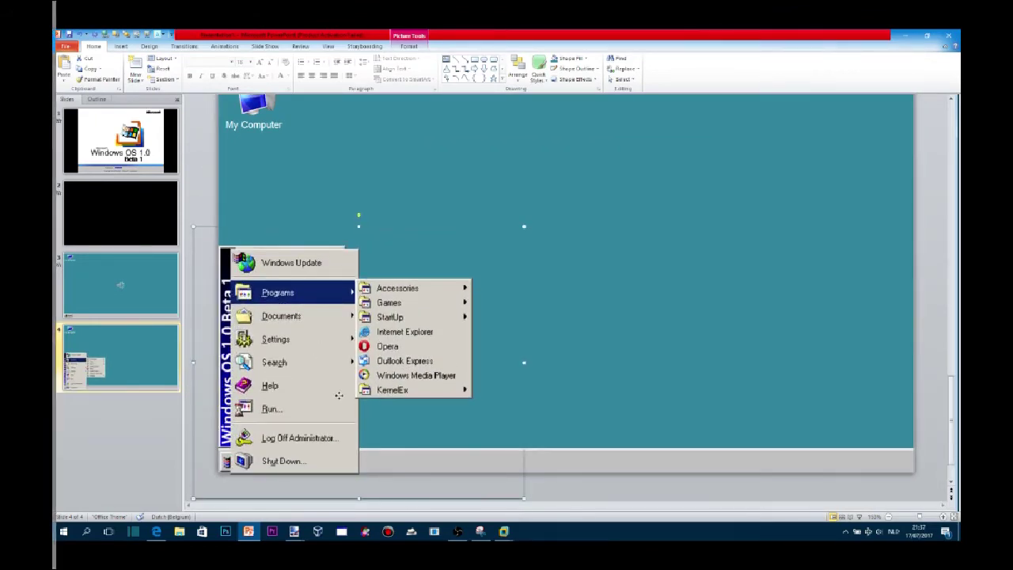
key("Left")
key("Left")
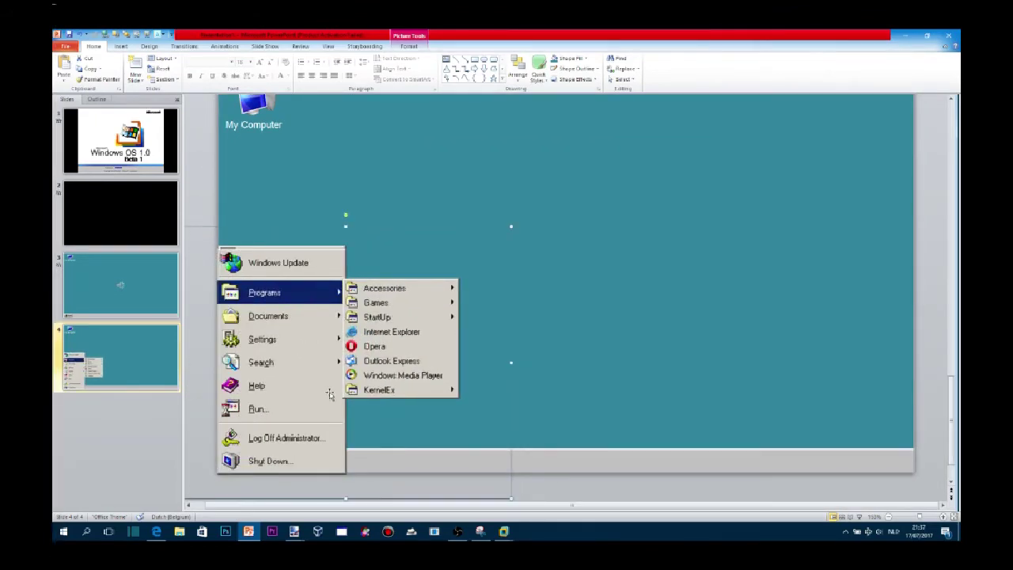
key("Up")
key("Up")
key("Up")
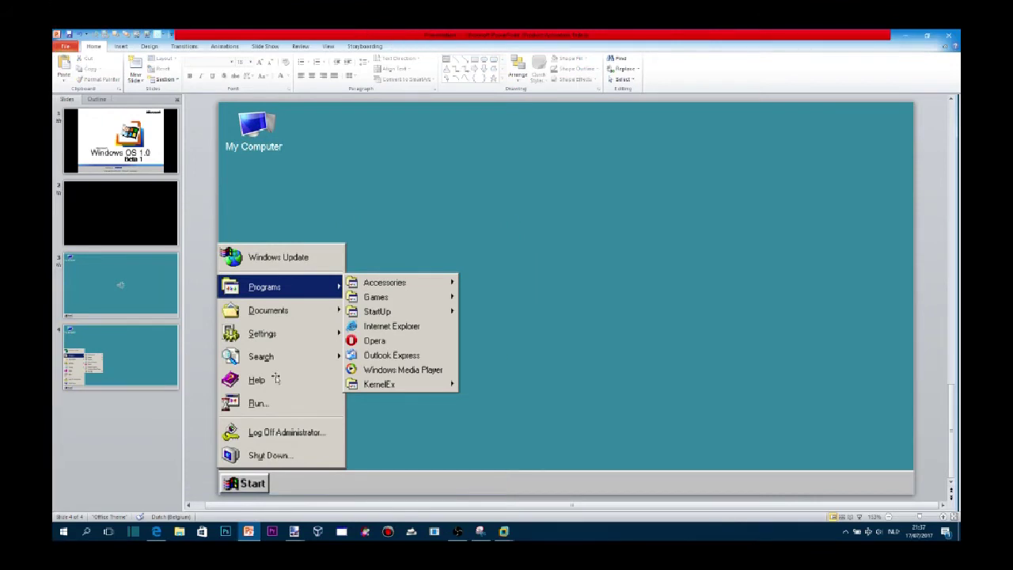
key("ctrl+z")
key("Left")
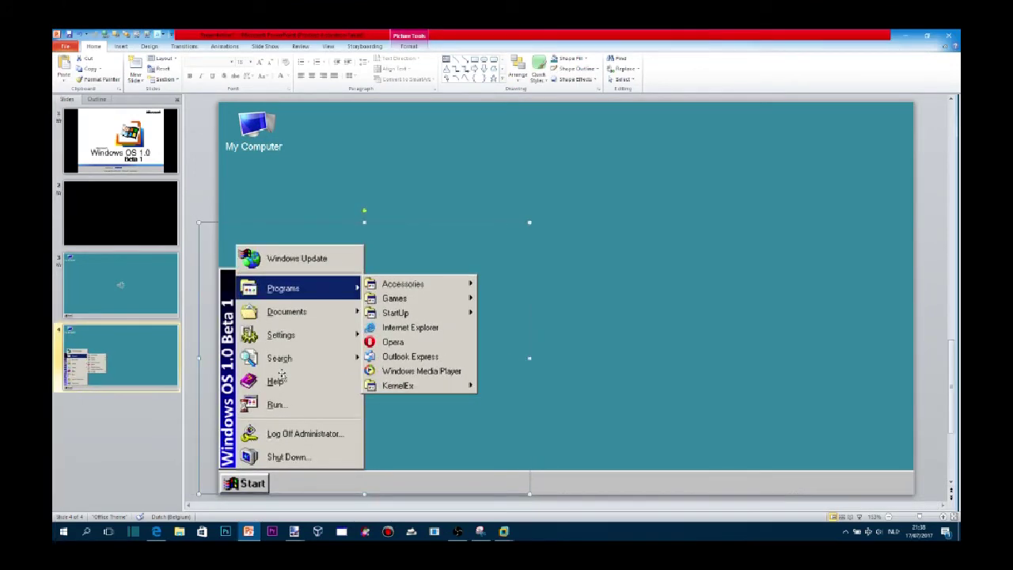
left_click(129, 437)
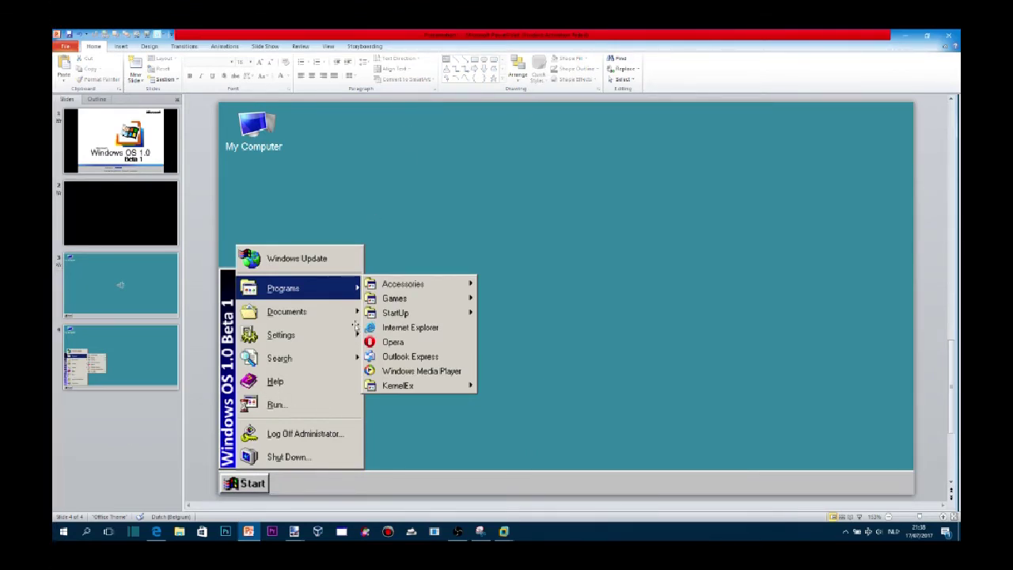
Delete the combined picture and paste the Programs submenu image beside the Start menu.
left_click(335, 362)
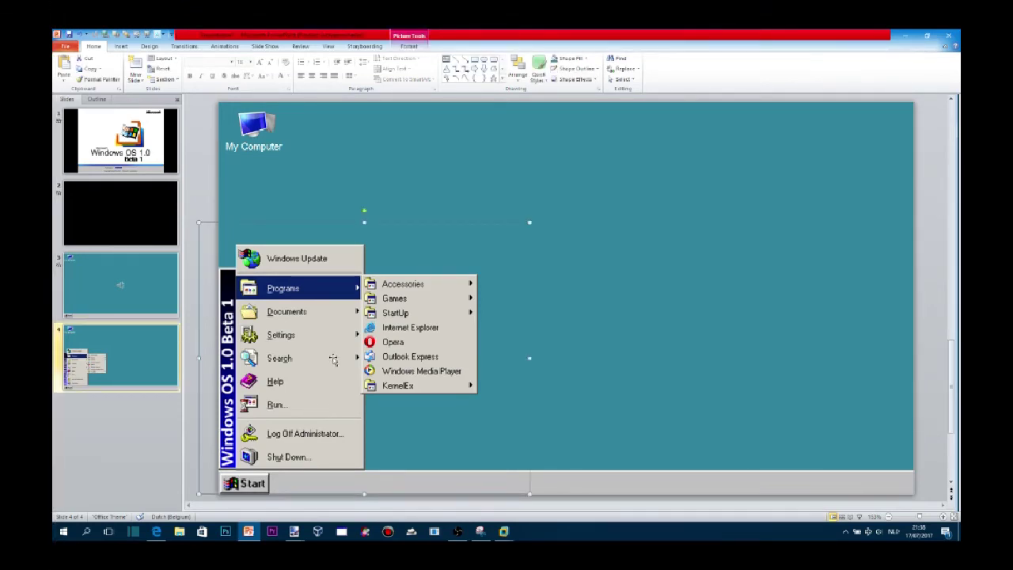
key("Delete")
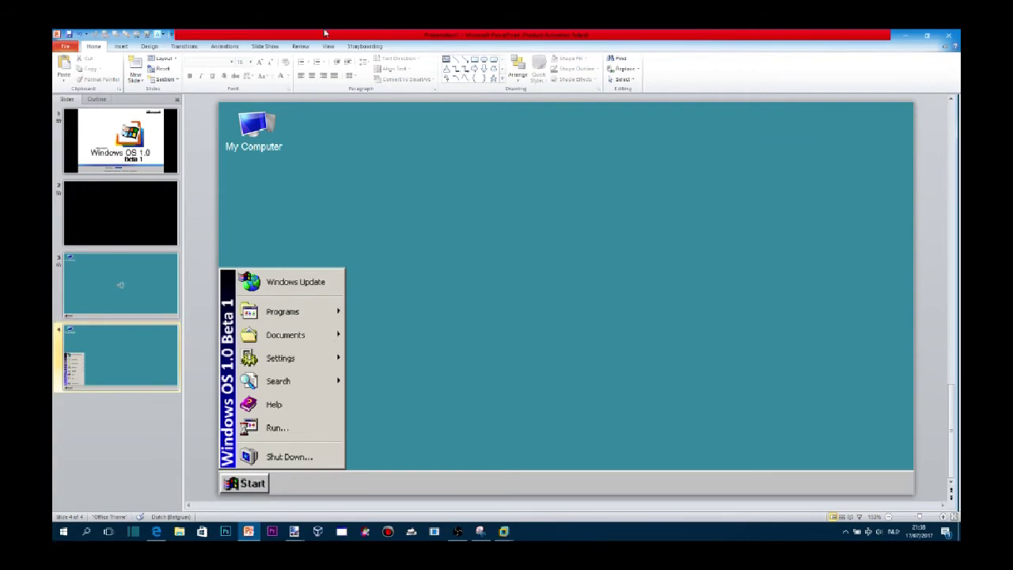
mouse_move(295, 532)
left_click(367, 482)
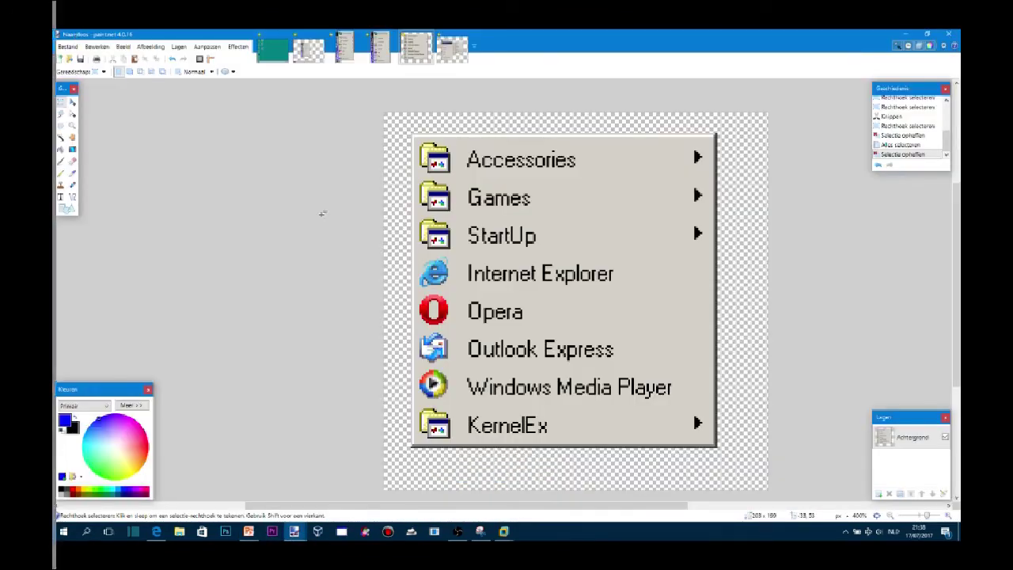
key("ctrl+a")
key("ctrl+d")
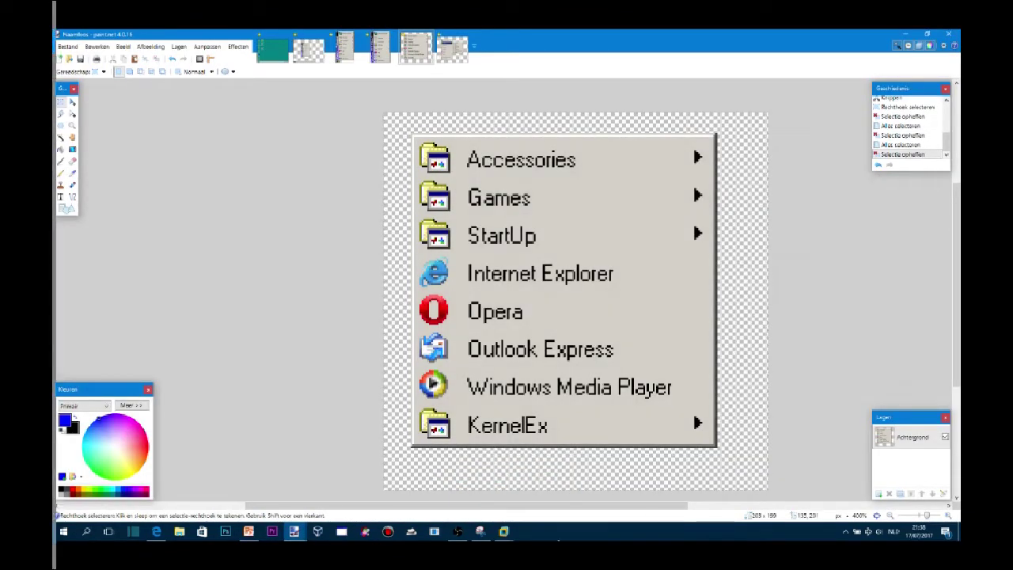
left_click(249, 532)
key("ctrl+v")
left_click_drag(563, 272, 407, 306)
left_click(211, 439)
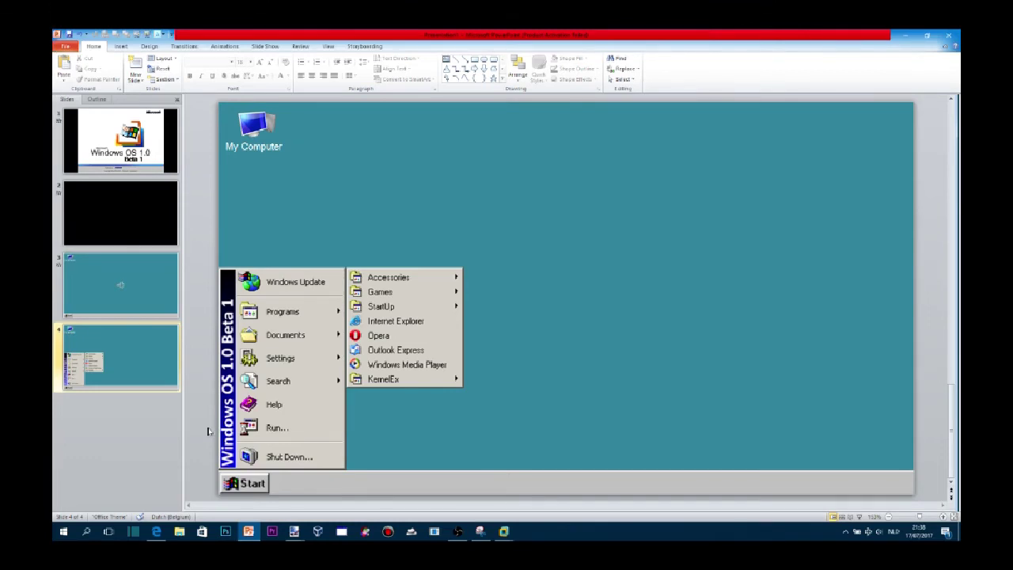
Draw a rectangle over the Programs row and set its outline to No Outline.
left_click(474, 60)
left_click_drag(347, 297, 237, 326)
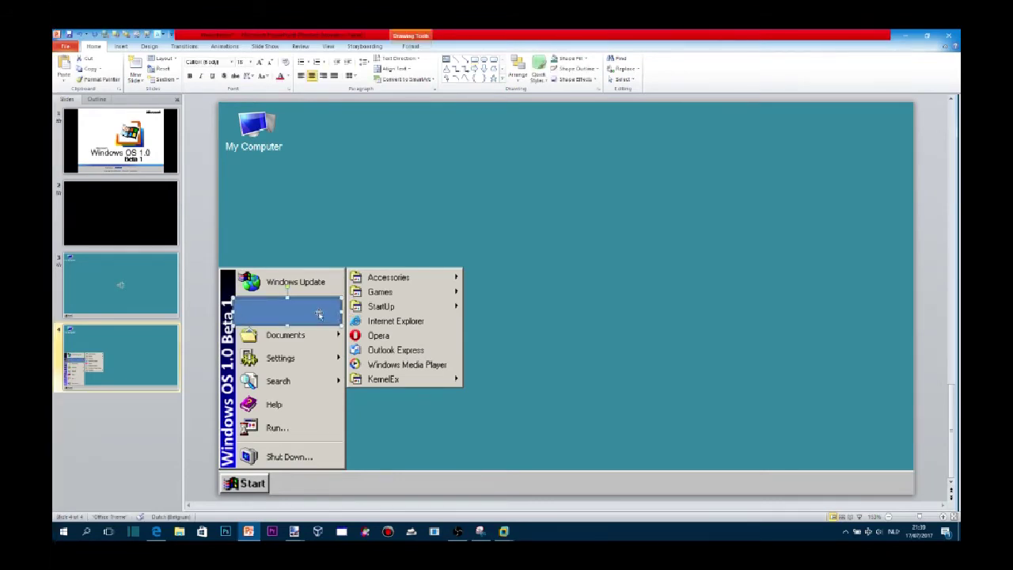
left_click(410, 46)
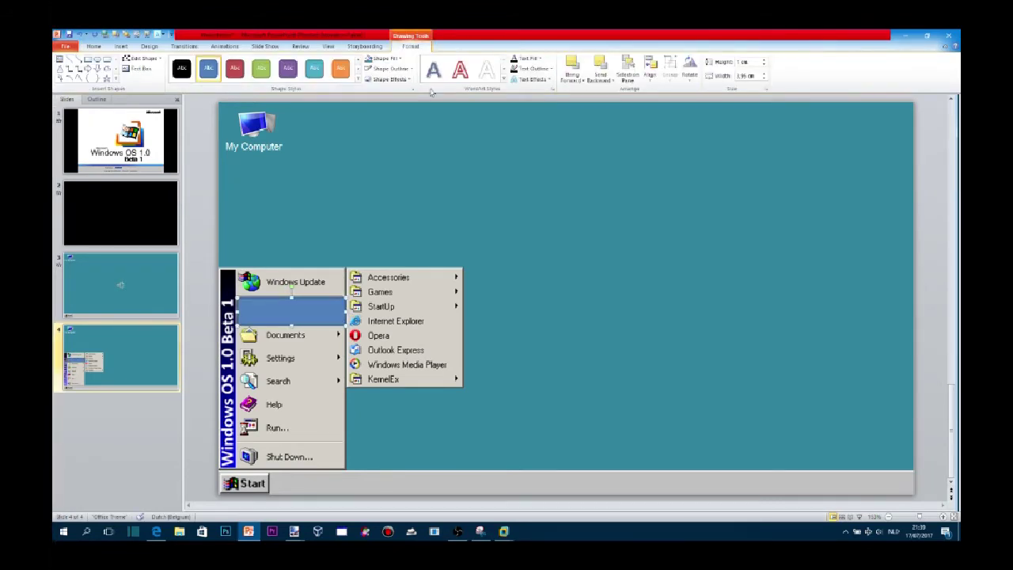
left_click(408, 69)
left_click(392, 147)
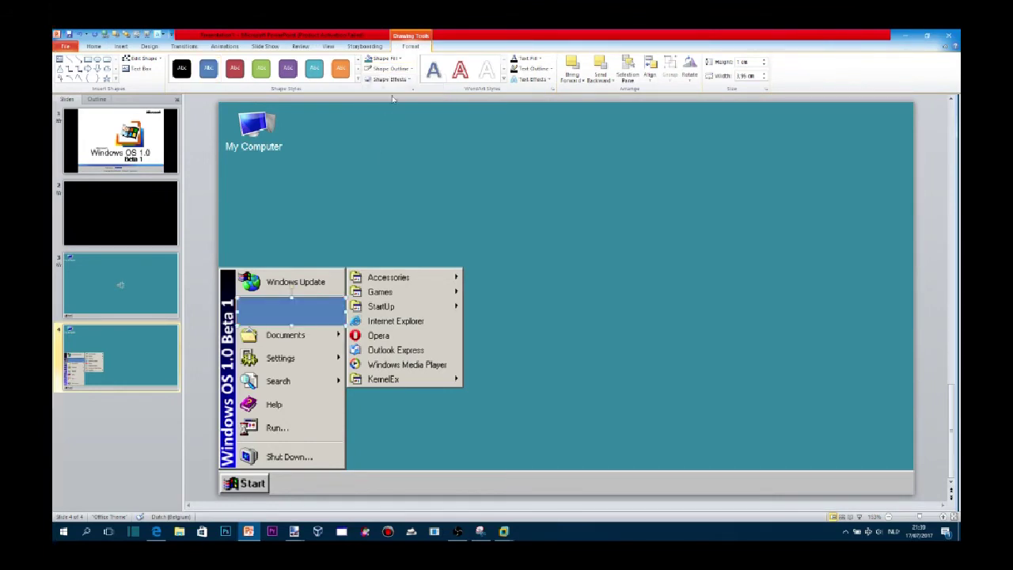
Make the rectangle dark navy and adjust its outline thickness.
left_click(403, 69)
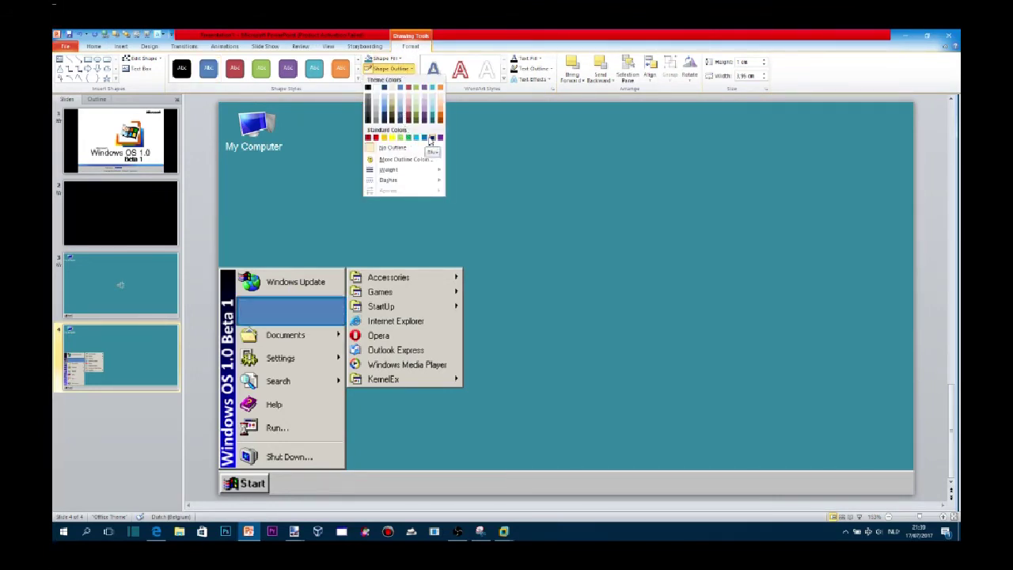
left_click(432, 138)
left_click(403, 69)
left_click(431, 138)
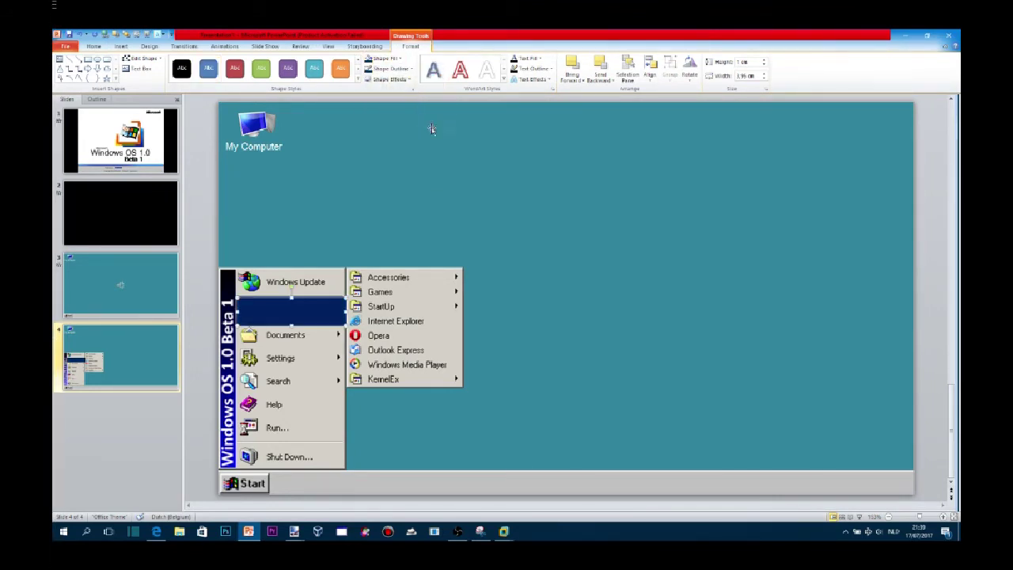
left_click(406, 71)
mouse_move(389, 169)
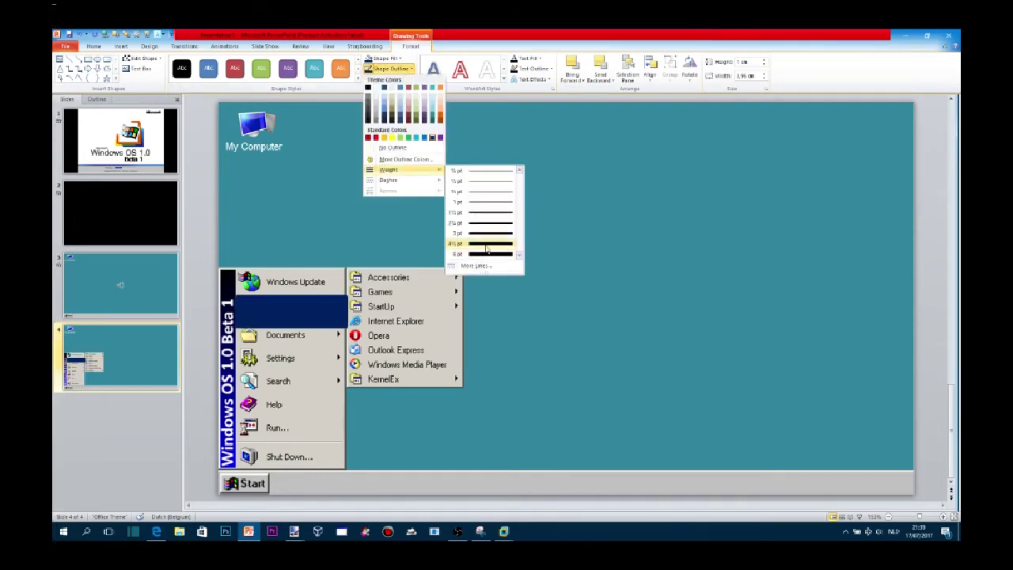
left_click(478, 223)
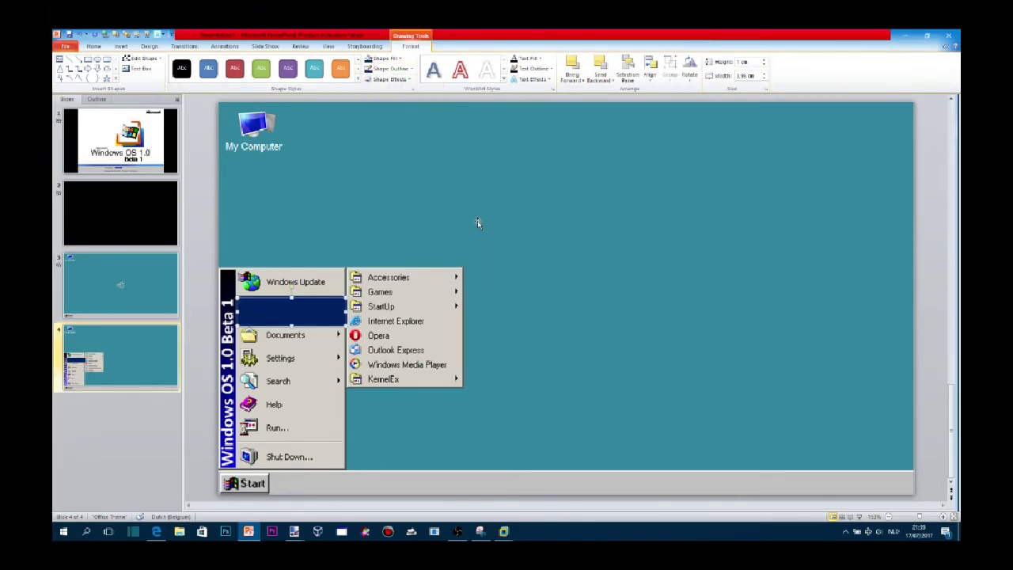
Browse shape style presets and effects, then undo and redo the navy colour.
left_click(354, 80)
left_click(391, 80)
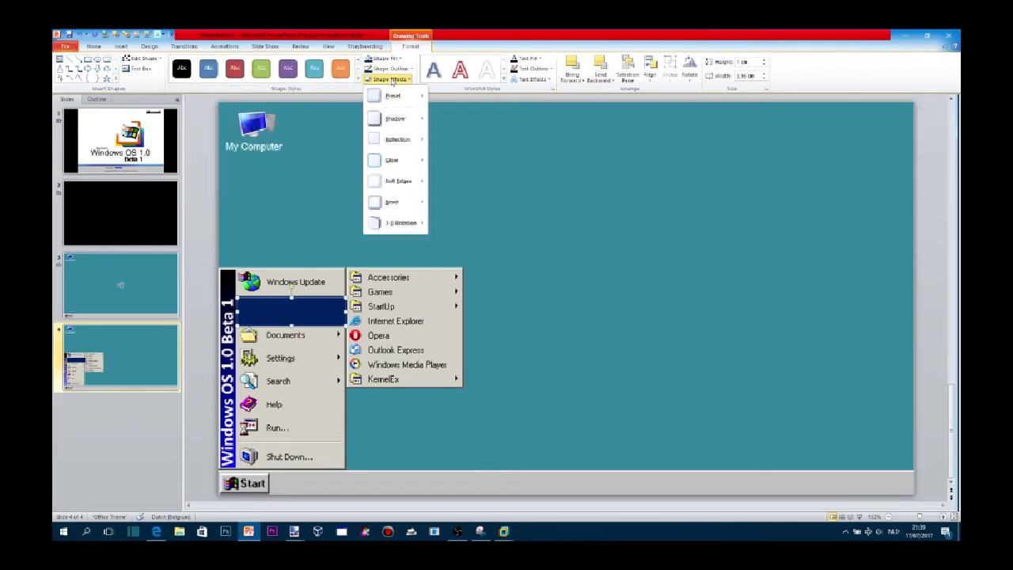
left_click(393, 81)
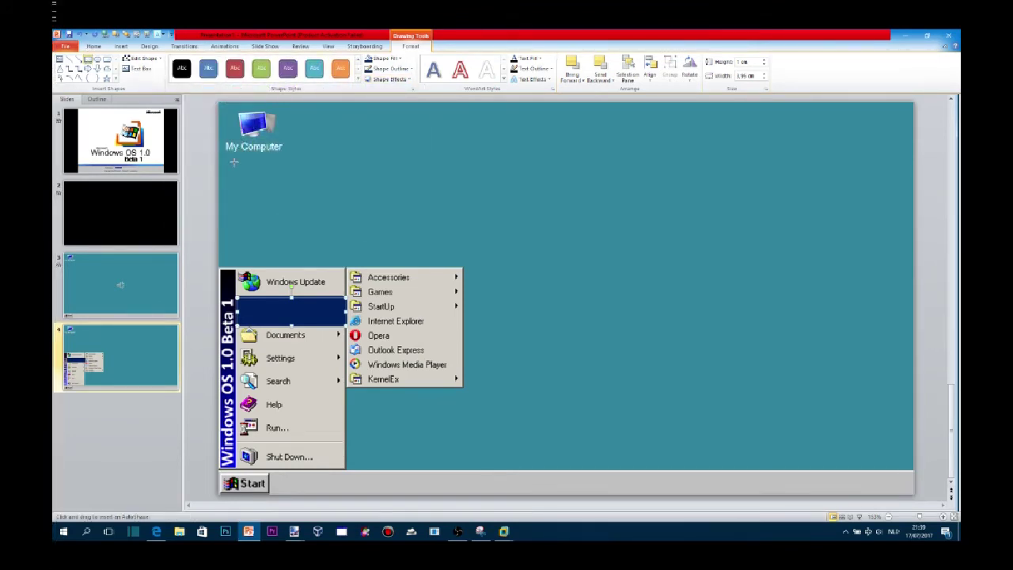
left_click(100, 47)
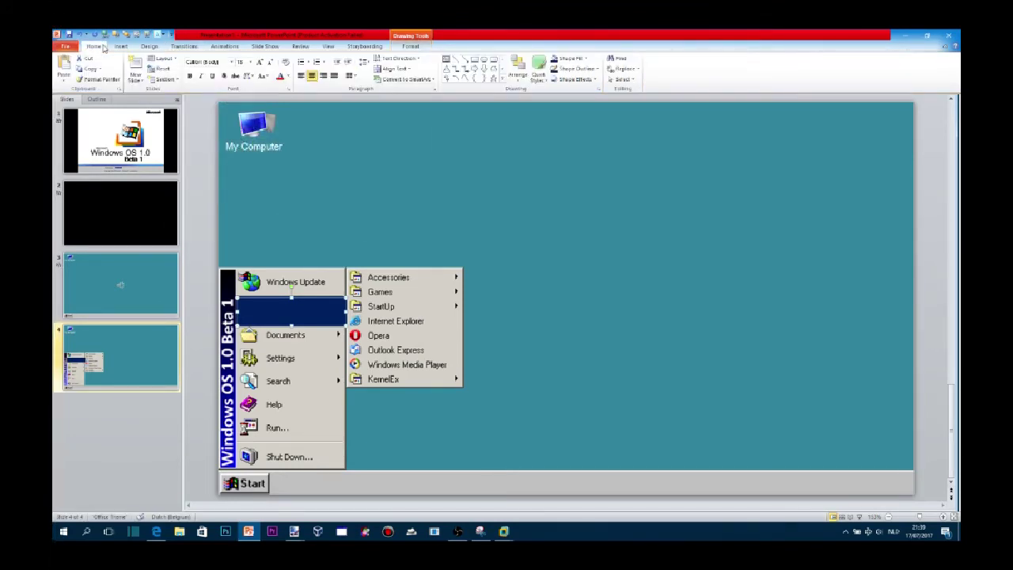
left_click(80, 35)
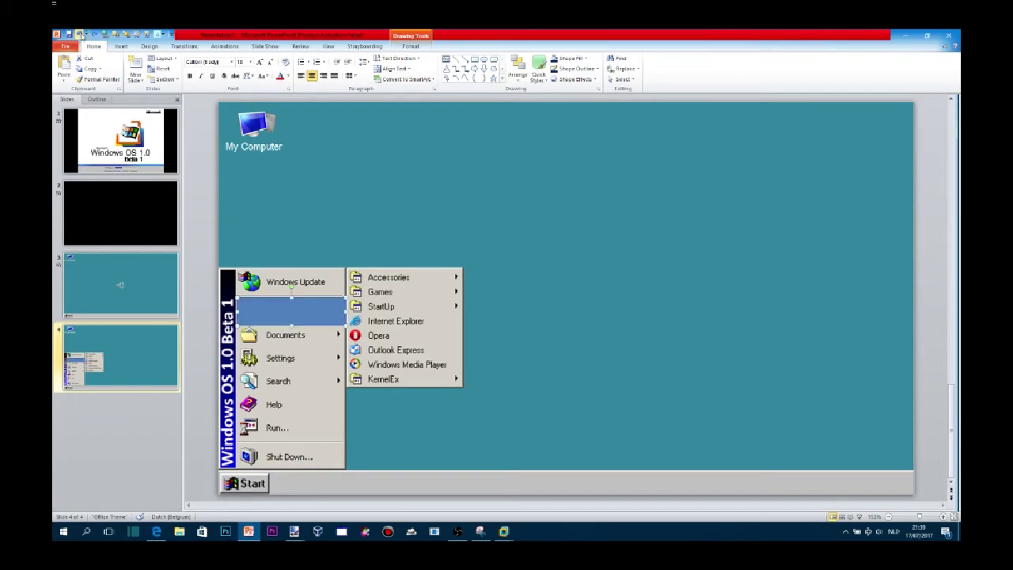
left_click(94, 35)
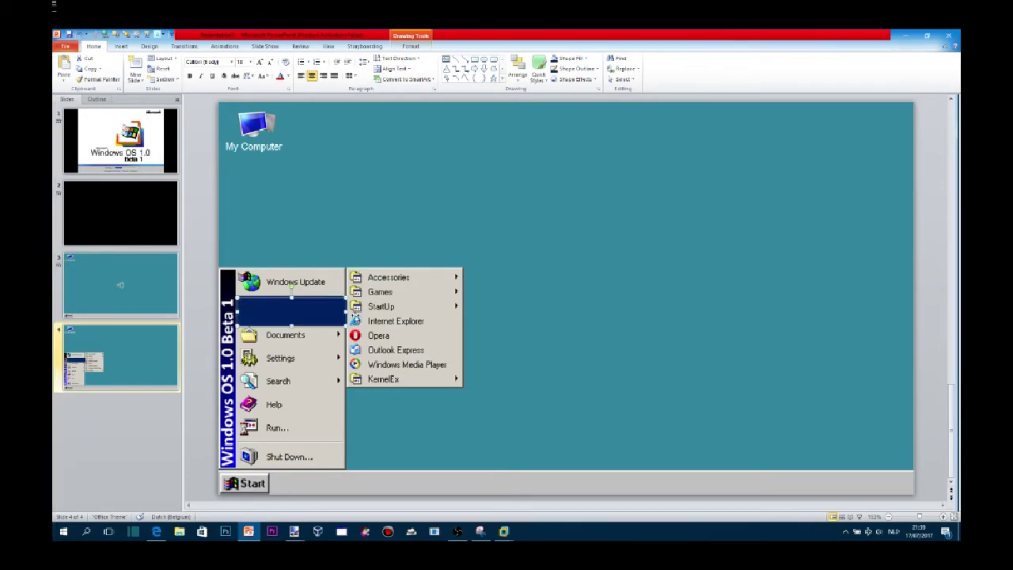
left_click(416, 48)
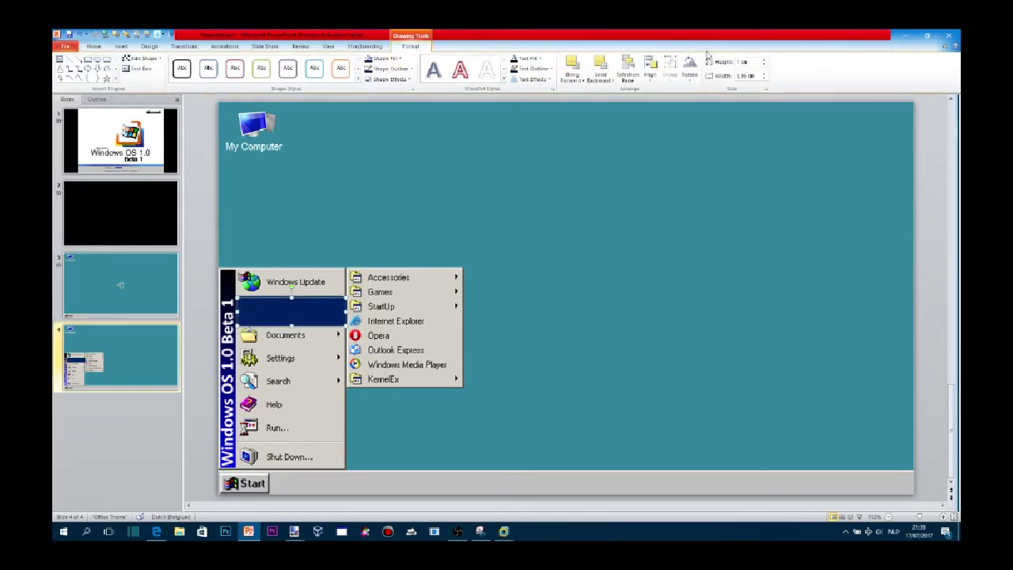
Browse the shape style presets and the outline colour and dash style options.
left_click(358, 81)
left_click(399, 69)
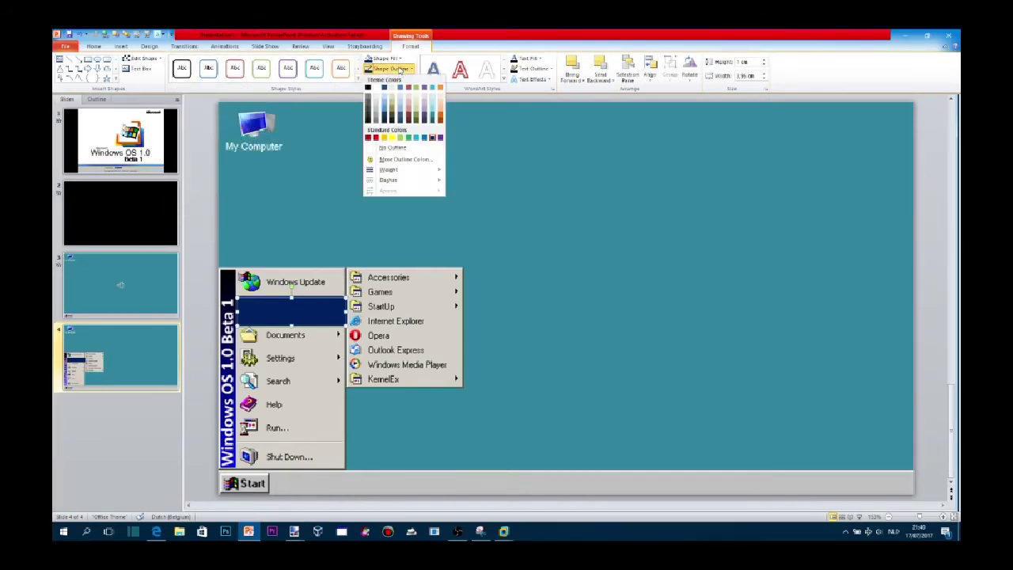
left_click(392, 66)
left_click(392, 67)
left_click(391, 69)
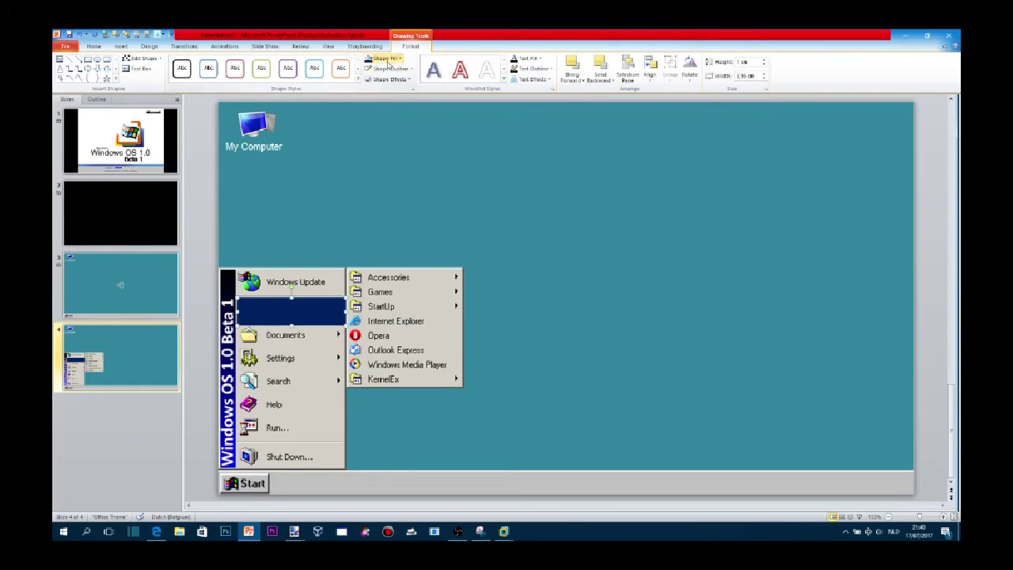
left_click(391, 69)
left_click(391, 69)
left_click(392, 68)
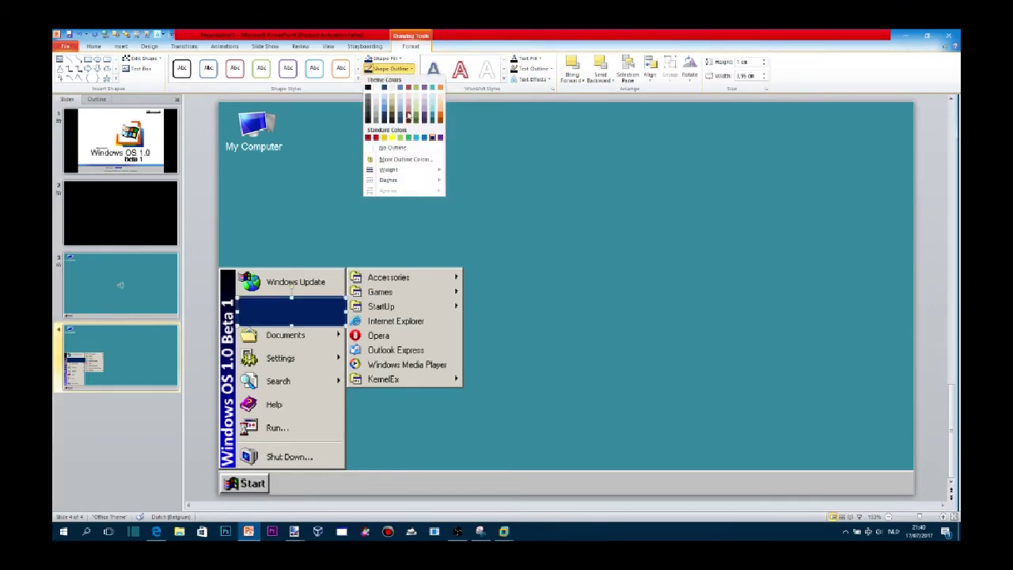
mouse_move(417, 182)
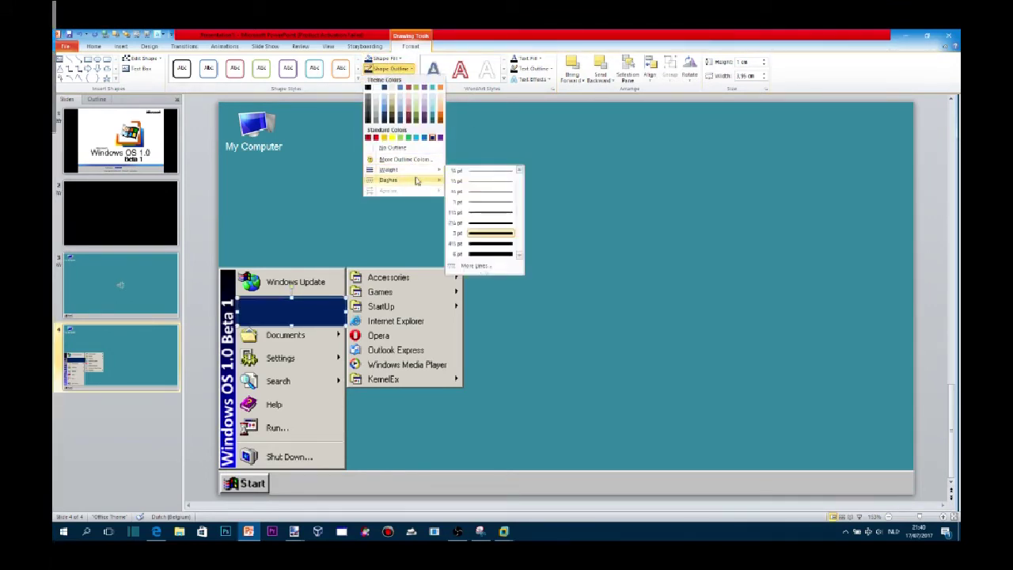
Apply a custom dark blue outline colour with 0% transparency in the Colors dialog.
left_click(405, 160)
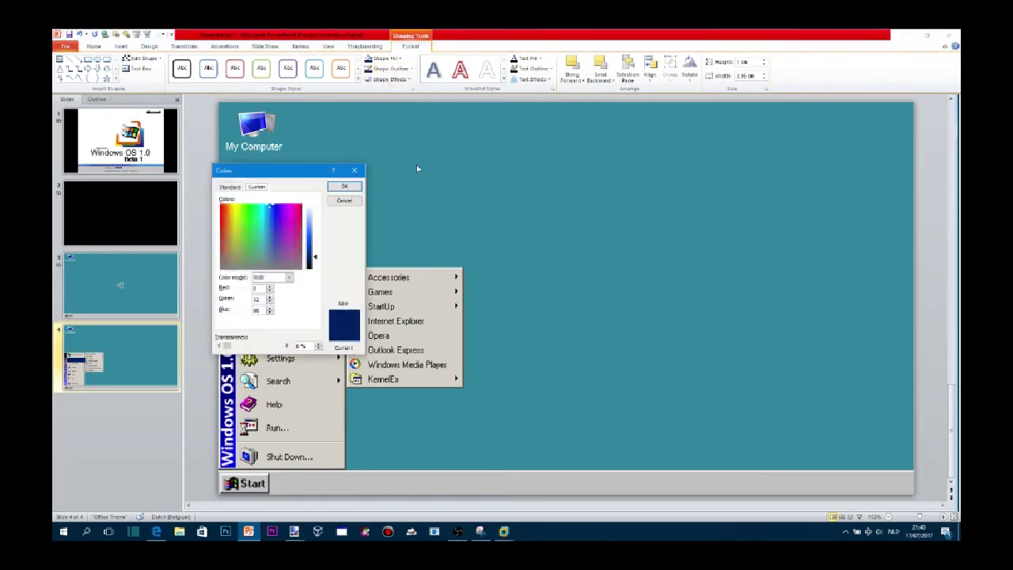
left_click(230, 187)
left_click(257, 187)
left_click_drag(291, 347, 213, 346)
left_click(343, 186)
Try dark blue fill and No Fill on the rectangle, ending with the dark blue fill.
left_click(384, 58)
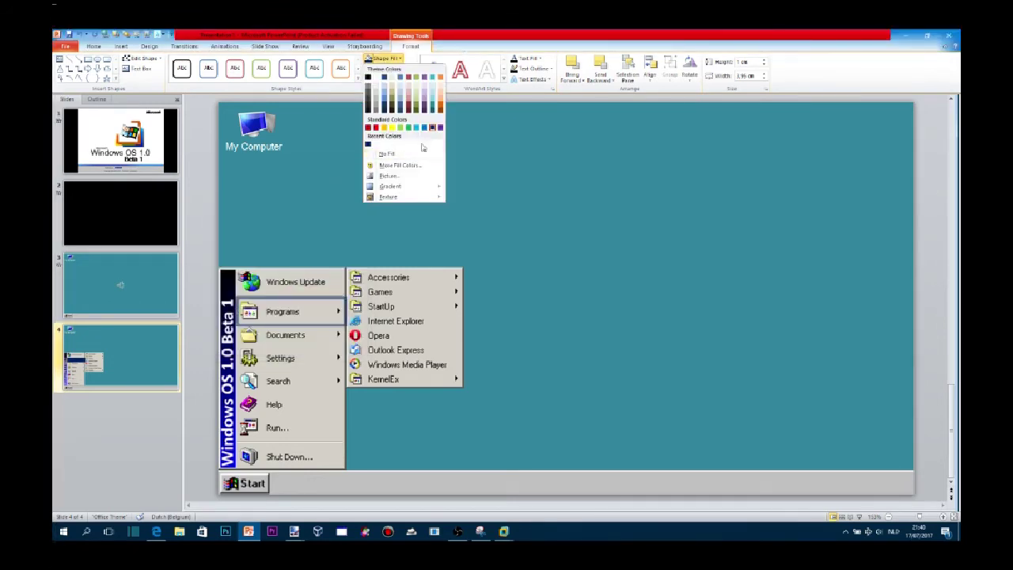
left_click(369, 144)
left_click(384, 58)
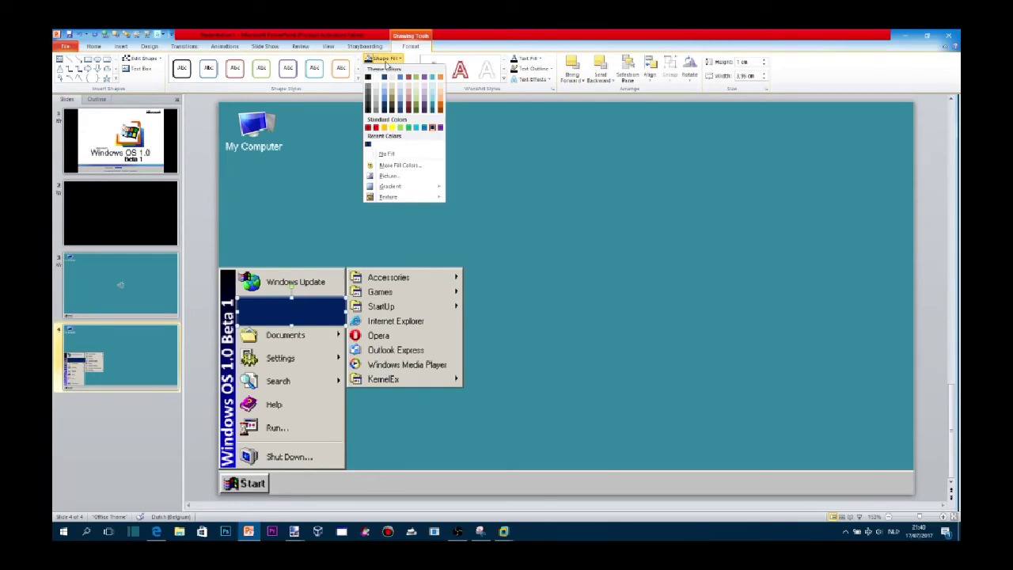
left_click(388, 166)
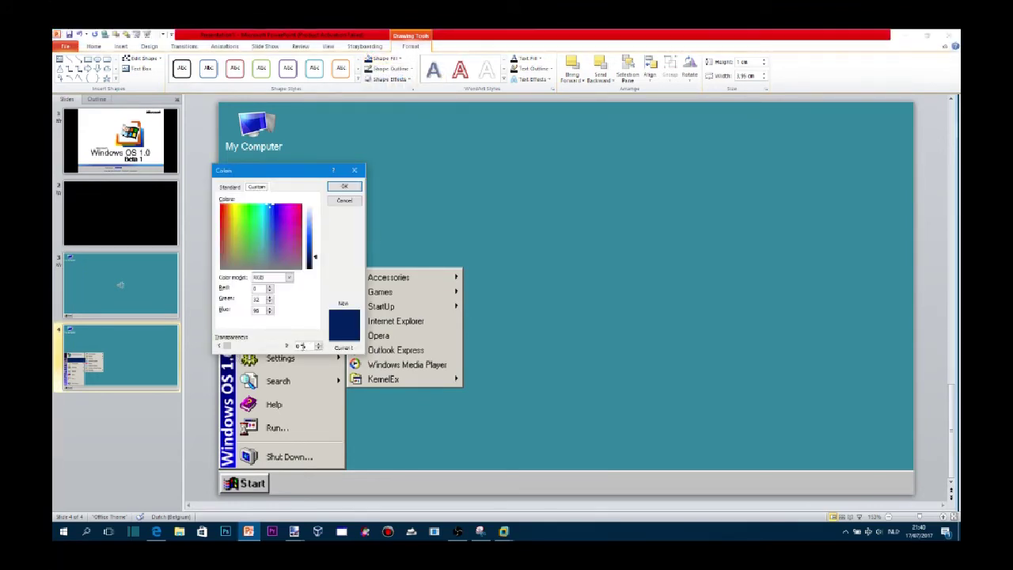
left_click(345, 187)
left_click(384, 57)
left_click(388, 150)
left_click(384, 58)
left_click(368, 145)
Apply a custom dark blue fill with no outline, then delete the highlight rectangle.
left_click(384, 58)
left_click(405, 164)
left_click(344, 187)
left_click(388, 68)
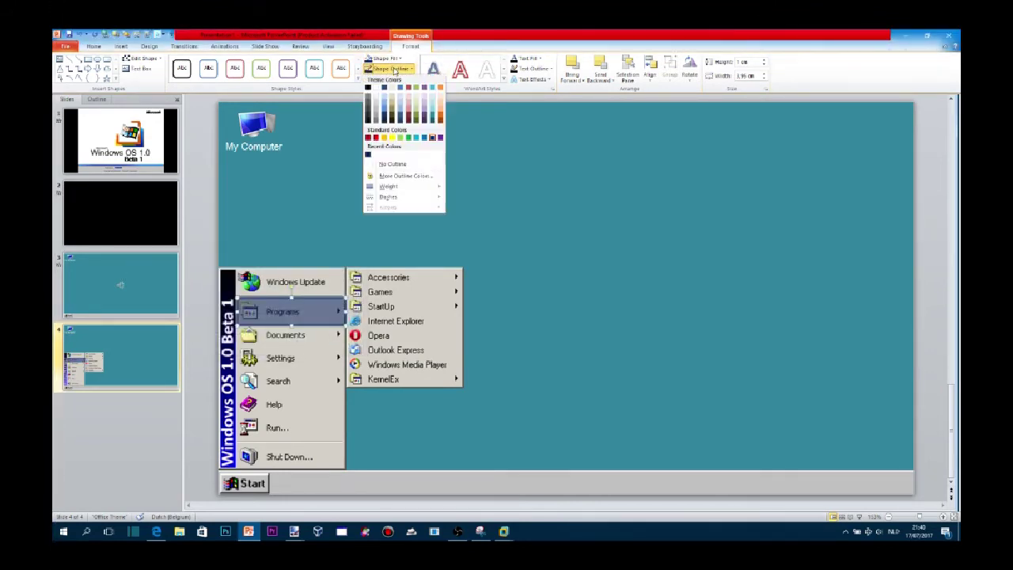
left_click(396, 165)
key("Delete")
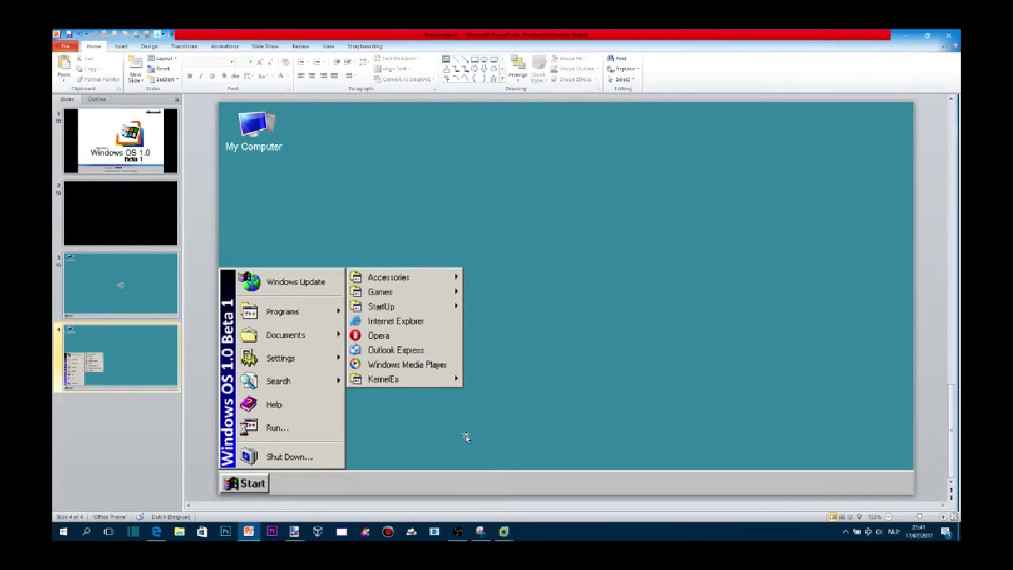
Select the My Computer label text on slide 4 and apply Perfect DOS VGA 437.
left_click(253, 145)
left_click_drag(281, 147, 225, 146)
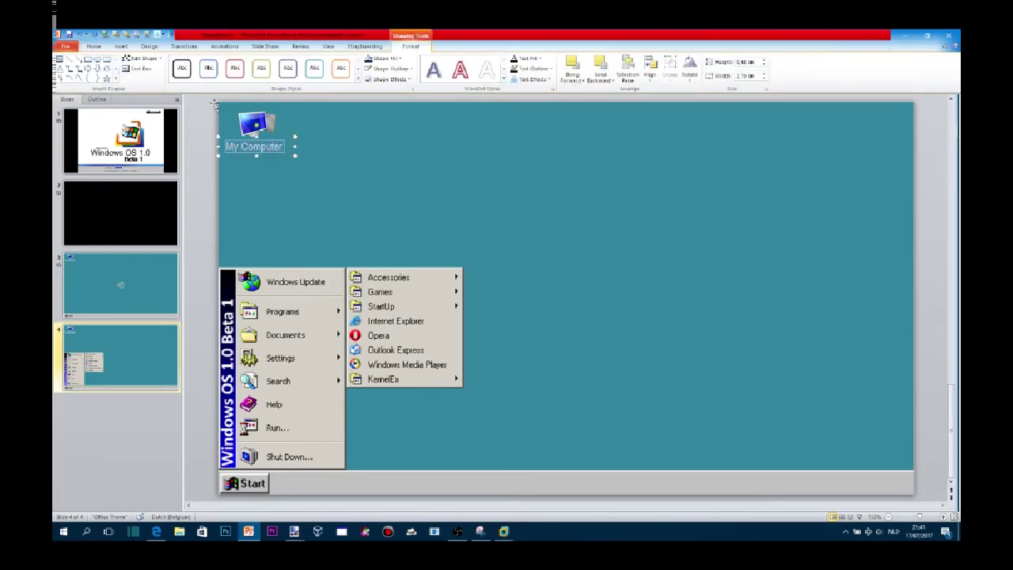
left_click(93, 47)
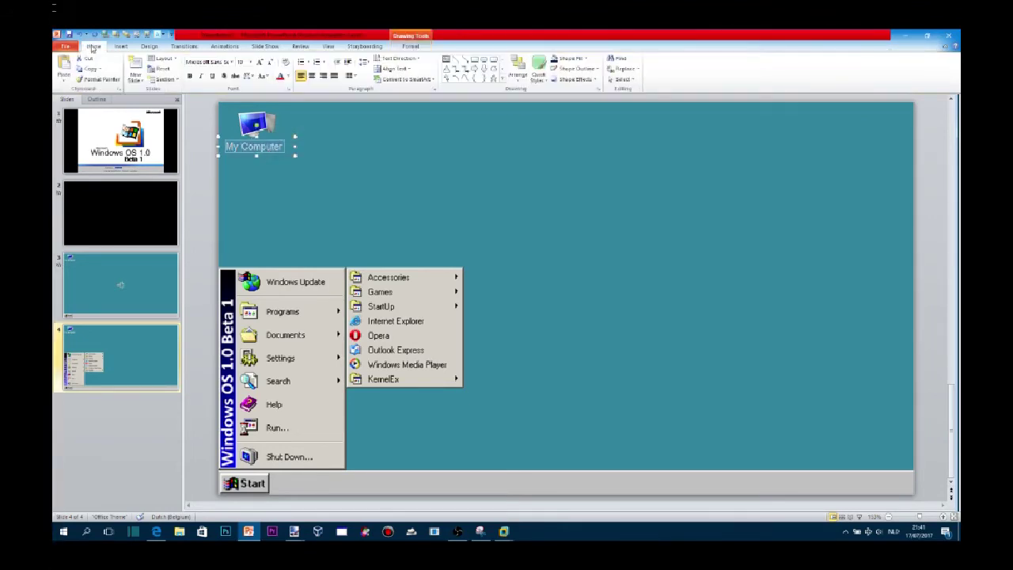
left_click(235, 61)
scroll(252, 208, "down", 10)
scroll(249, 214, "down", 10)
scroll(246, 226, "down", 10)
scroll(241, 246, "down", 10)
scroll(241, 253, "down", 7)
scroll(253, 269, "down", 7)
scroll(269, 289, "down", 7)
scroll(272, 293, "down", 7)
scroll(271, 293, "down", 2)
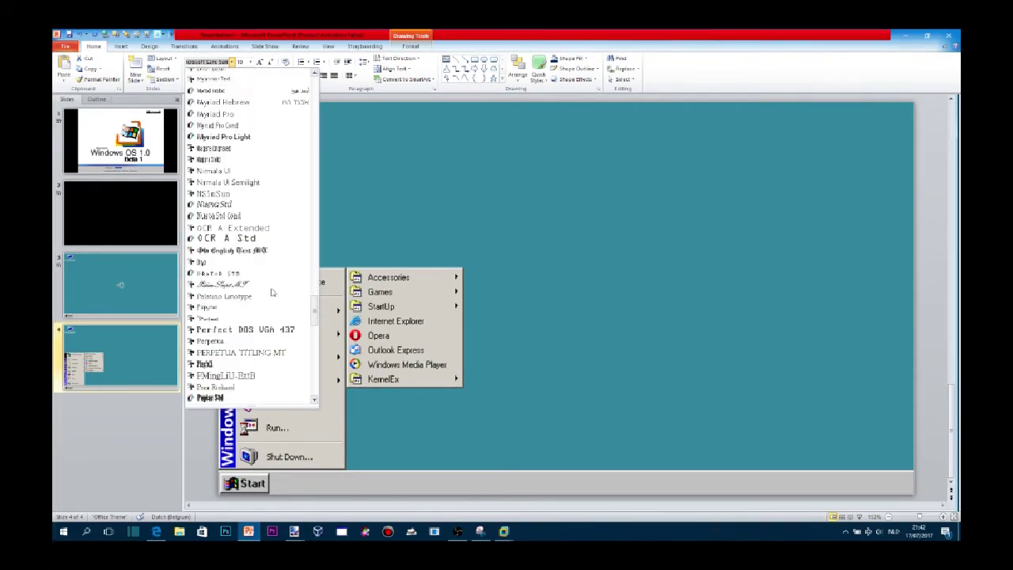
left_click(255, 331)
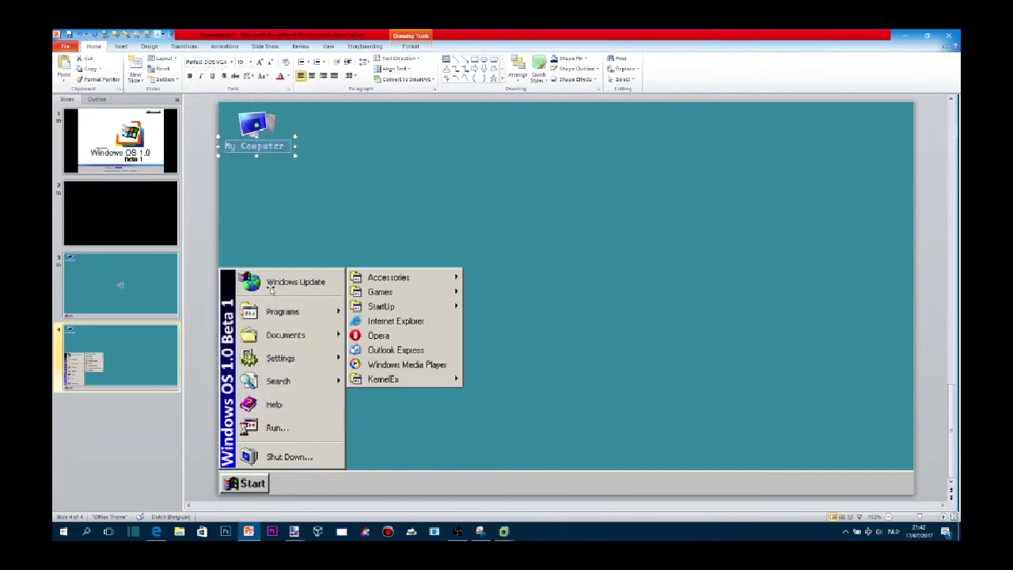
Change the My Computer label font to Rockwell instead.
left_click(233, 63)
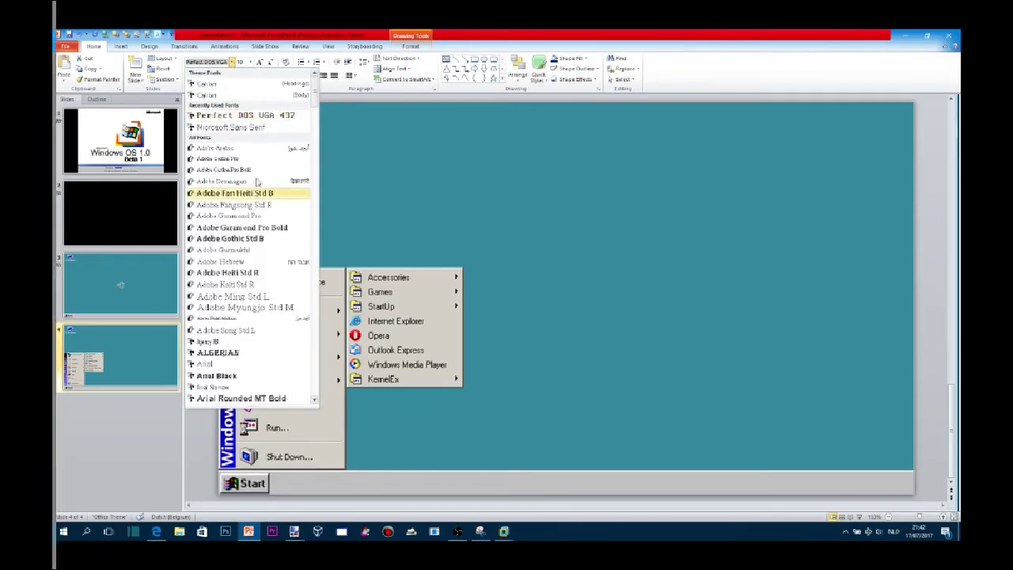
scroll(267, 305, "down", 3)
scroll(266, 305, "down", 5)
scroll(267, 305, "down", 5)
scroll(267, 305, "down", 5)
scroll(267, 305, "down", 5)
scroll(267, 304, "down", 5)
scroll(267, 305, "down", 5)
scroll(266, 305, "down", 5)
scroll(266, 305, "down", 5)
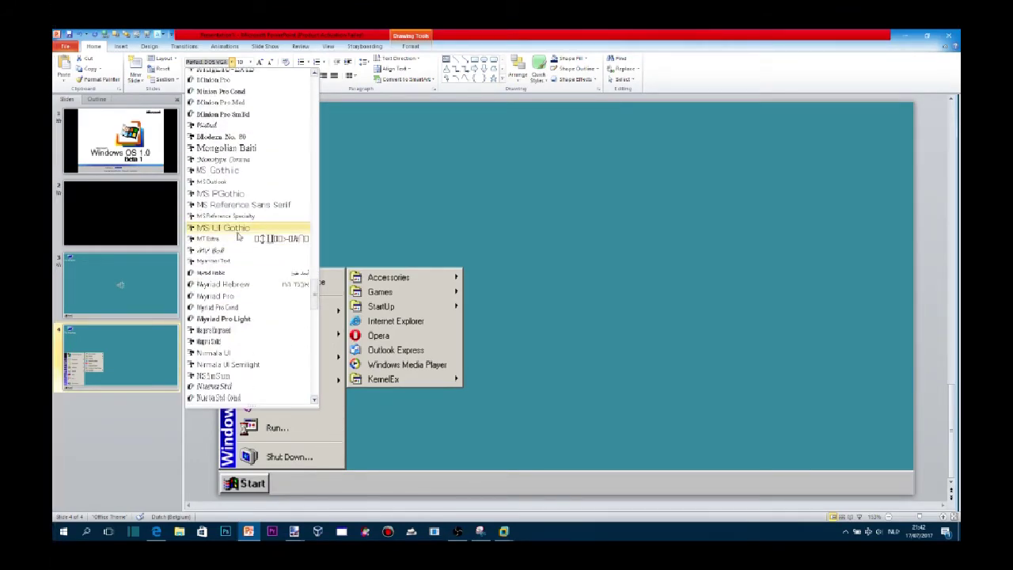
scroll(237, 234, "down", 4)
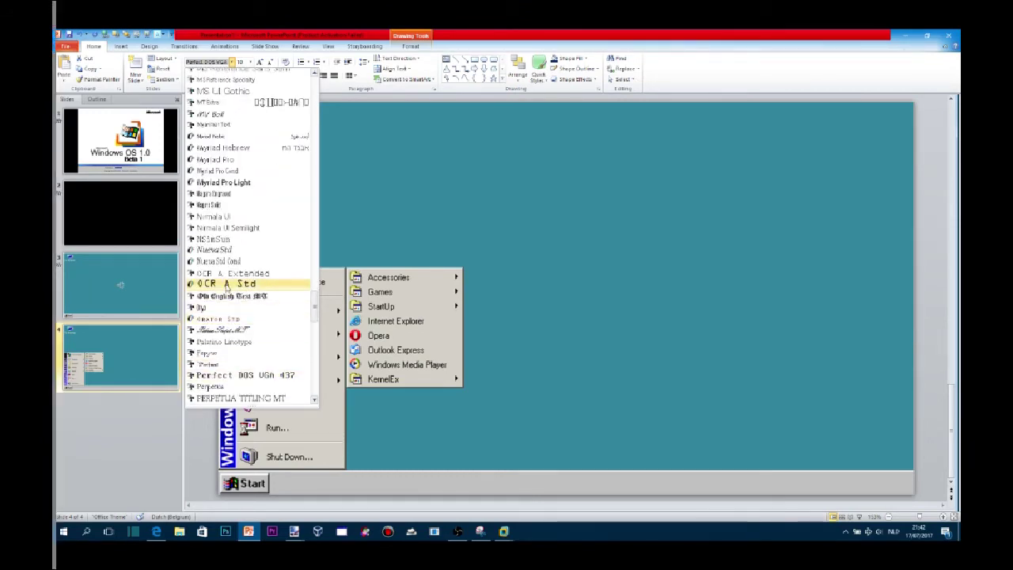
scroll(244, 305, "down", 3)
scroll(247, 341, "down", 1)
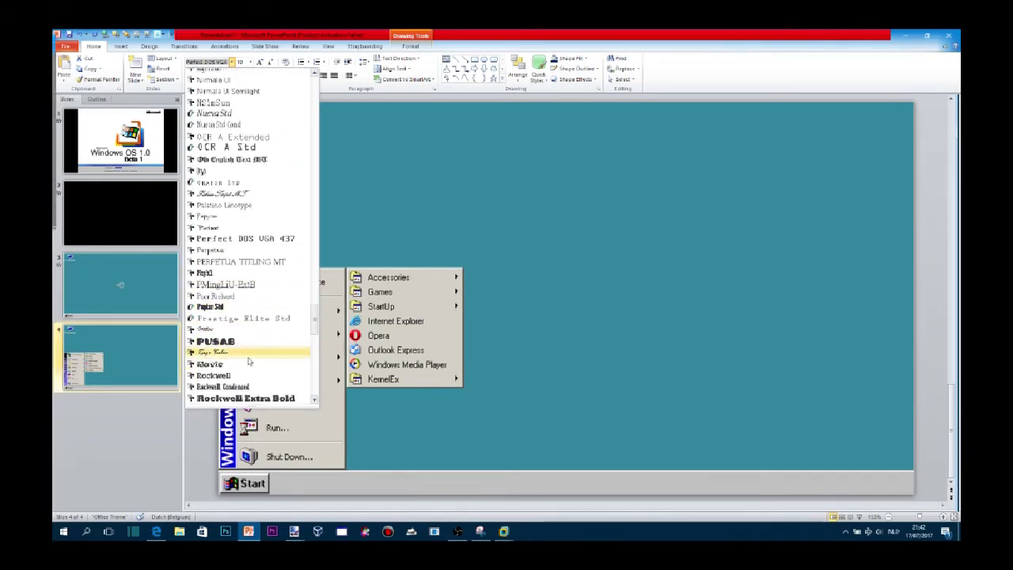
scroll(248, 360, "down", 2)
left_click(227, 306)
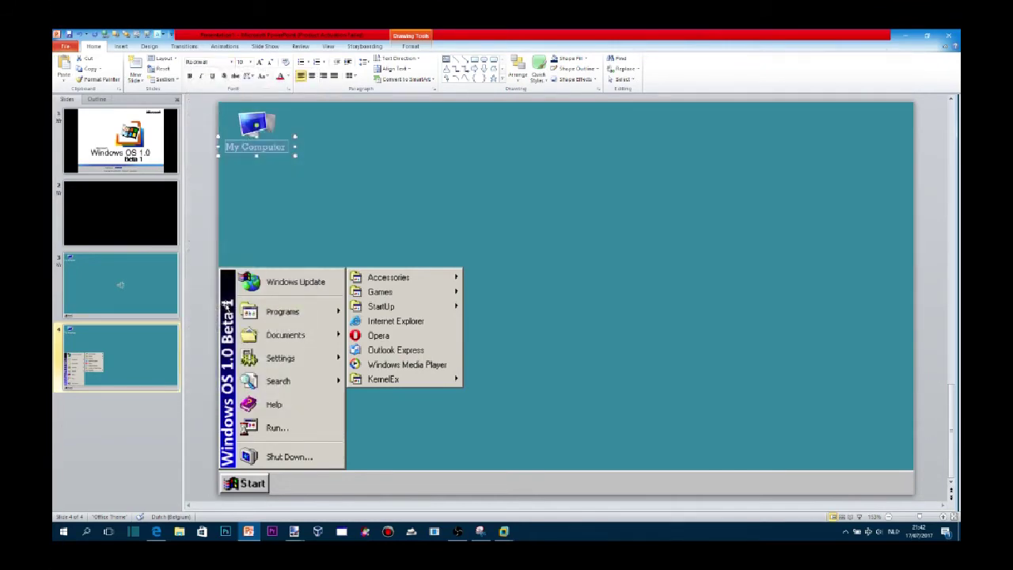
left_click(179, 532)
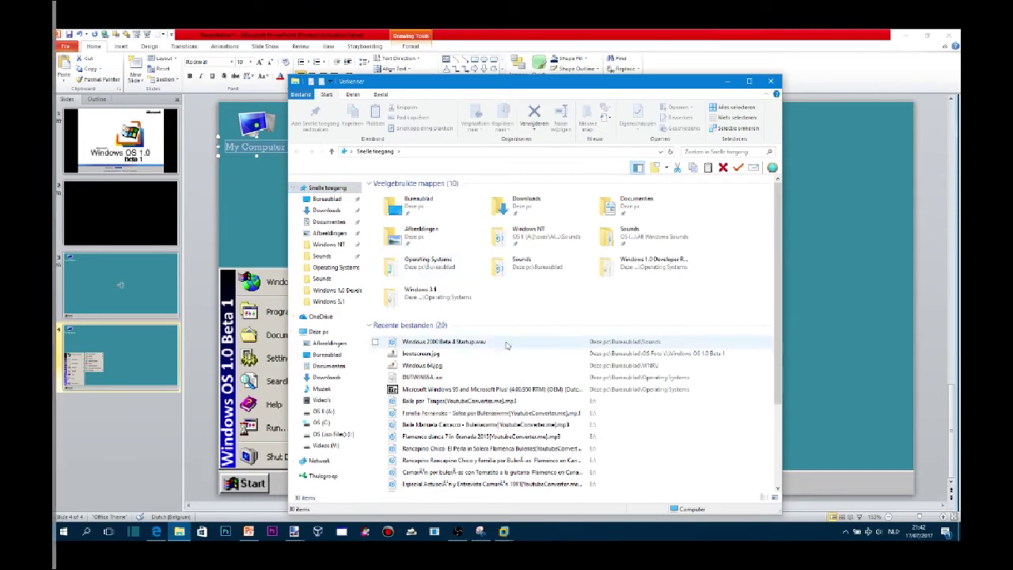
Browse to the C: > Users > AppData > Roaming > Time-HACK > Data folder.
left_click(326, 425)
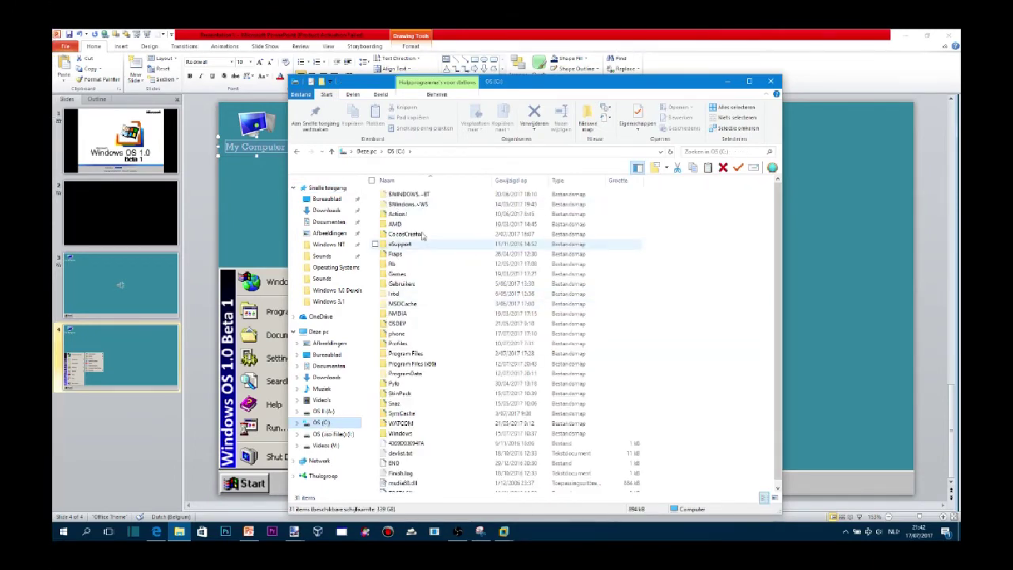
double_click(410, 285)
double_click(412, 223)
double_click(408, 216)
double_click(408, 216)
double_click(414, 406)
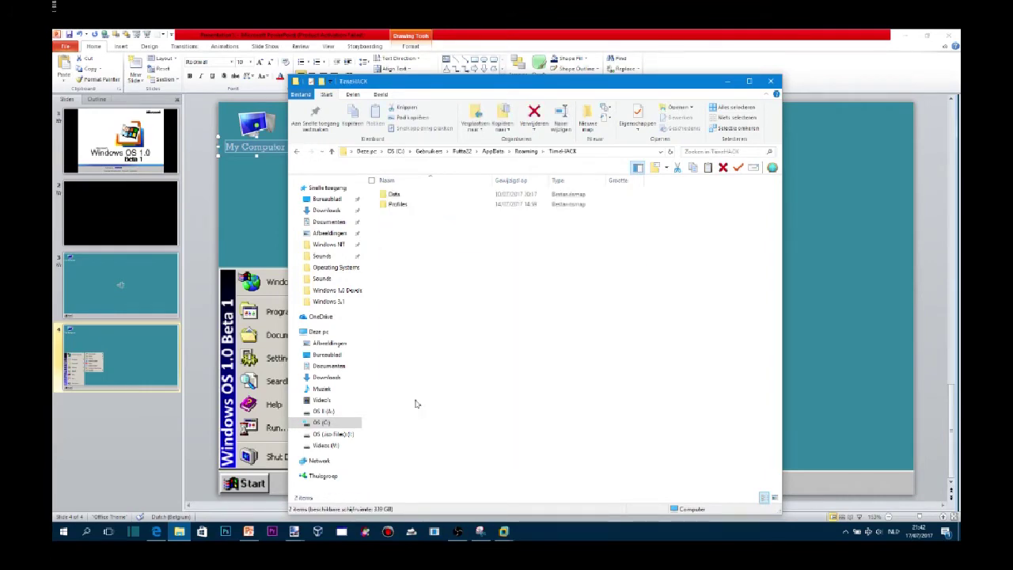
double_click(400, 195)
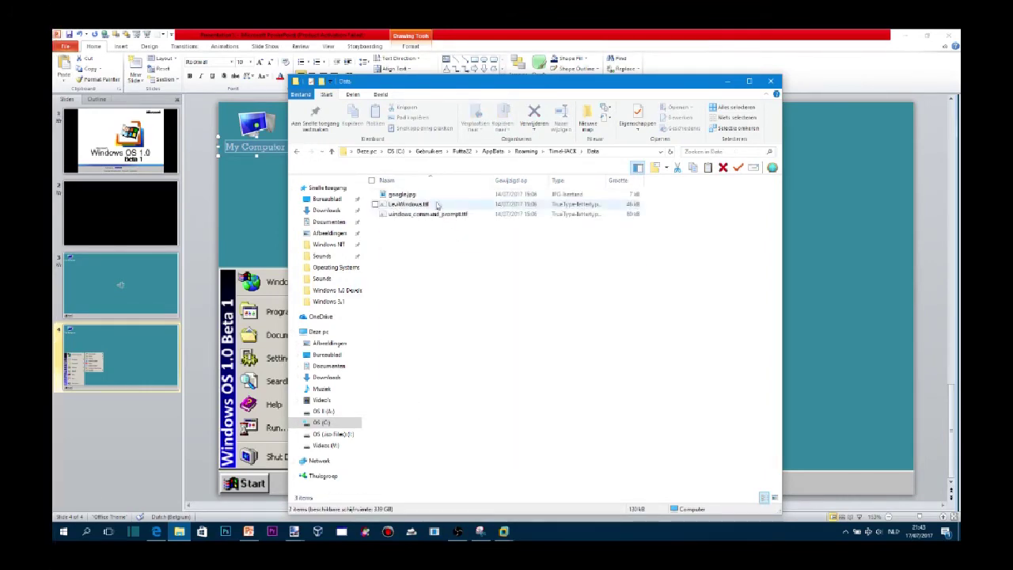
Install the Windows-style .ttf font, replacing the existing copy, and close the windows.
left_click(511, 214)
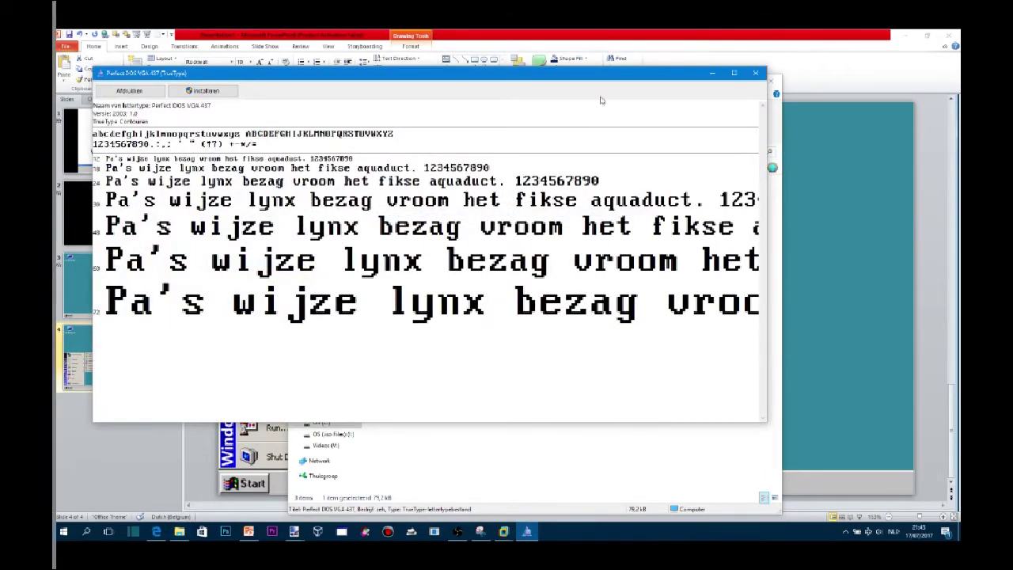
left_click(756, 73)
double_click(423, 204)
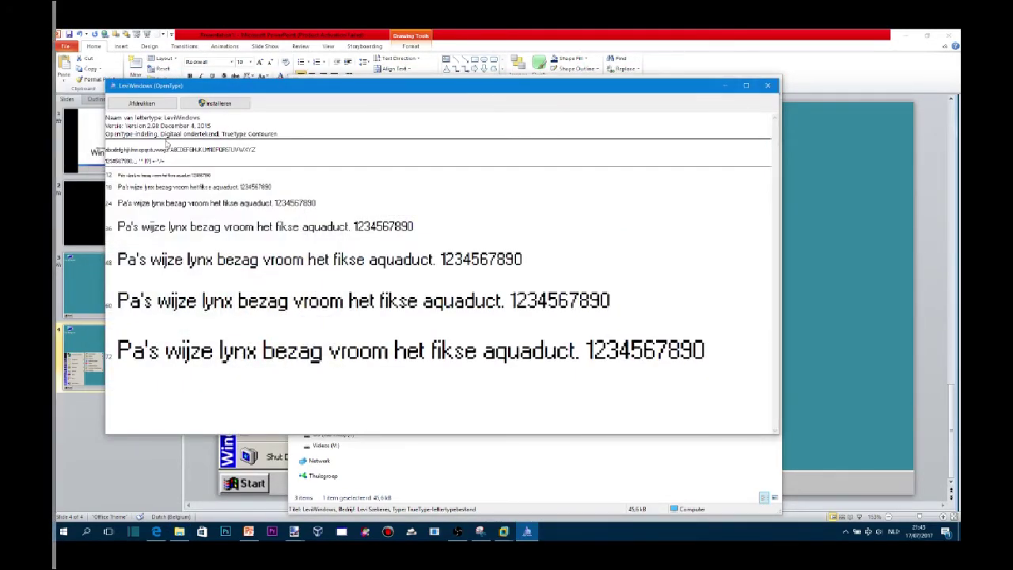
left_click(217, 104)
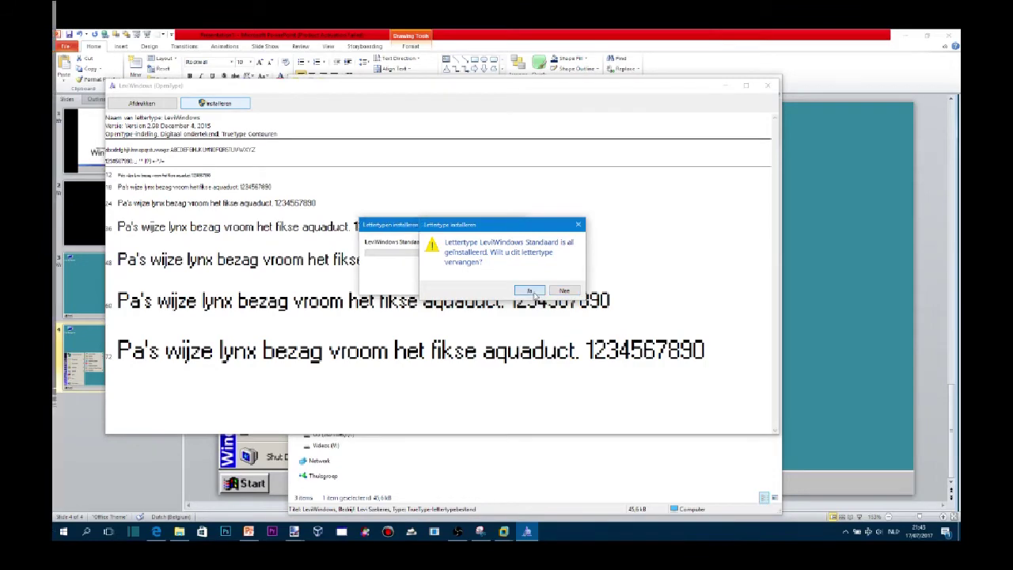
left_click(530, 292)
left_click(768, 85)
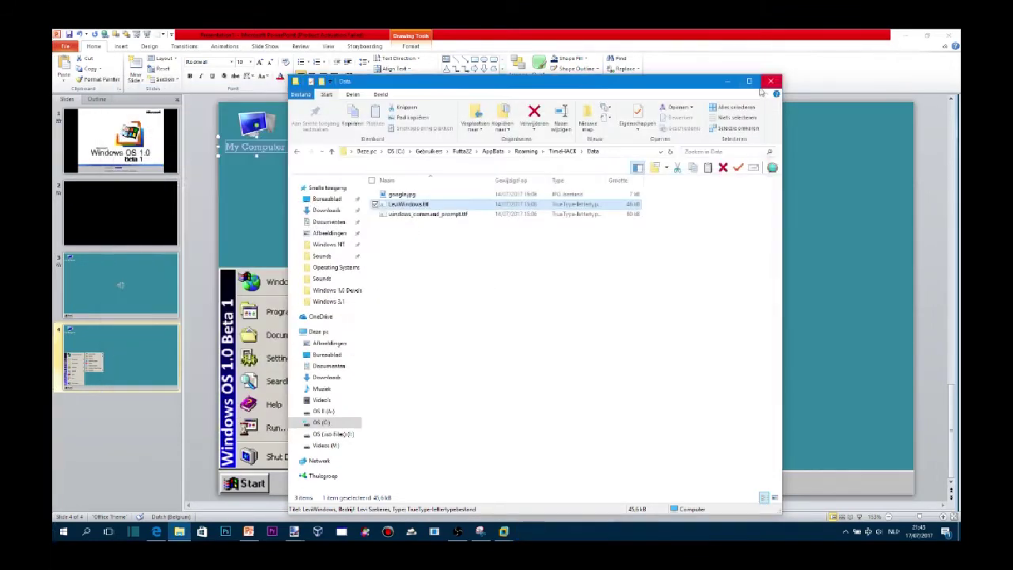
left_click(772, 81)
left_click(232, 62)
type("LeeWindows")
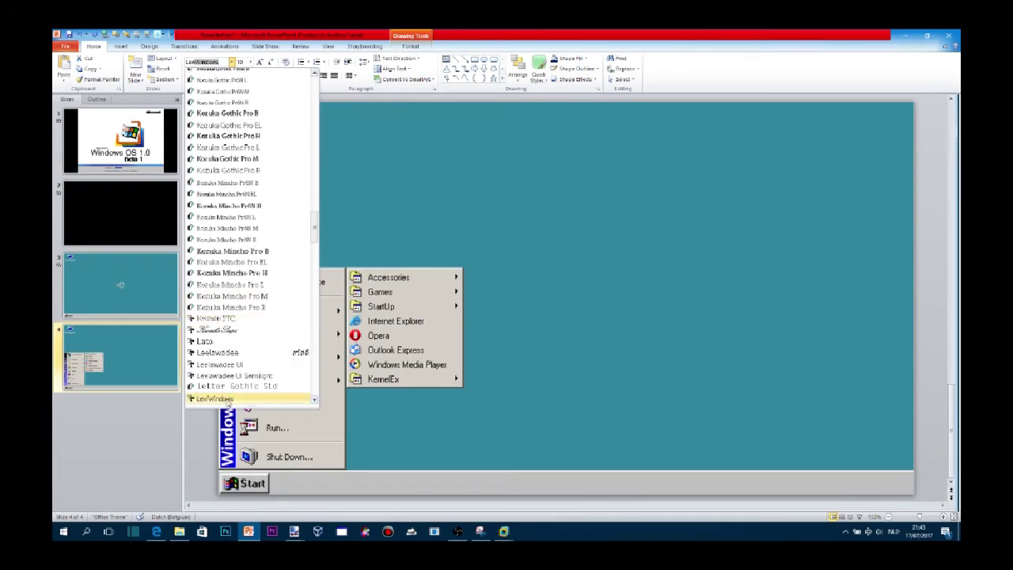
Apply the new Windows font to the My Computer label at size 28, widened to one line.
left_click(228, 400)
key("ctrl+shift+period")
key("ctrl+shift+period")
key("ctrl+shift+period")
key("ctrl+shift+period")
key("ctrl+shift+period")
key("ctrl+shift+period")
key("ctrl+shift+period")
key("ctrl+shift+period")
left_click_drag(312, 173, 318, 186)
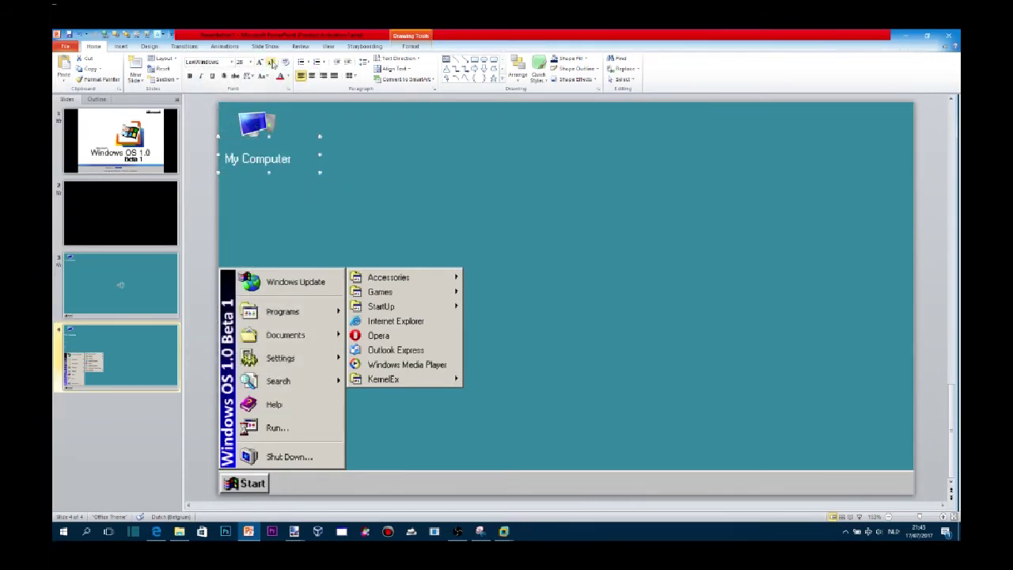
left_click(200, 388)
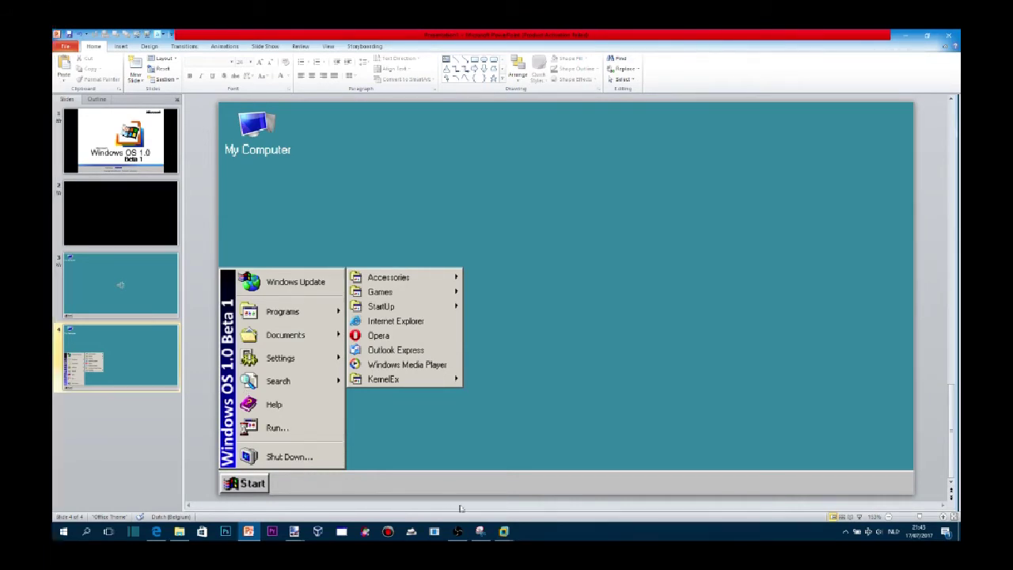
Bring the Windows Me virtual machine in VMware Workstation to the front.
mouse_move(503, 532)
left_click(717, 475)
mouse_move(271, 383)
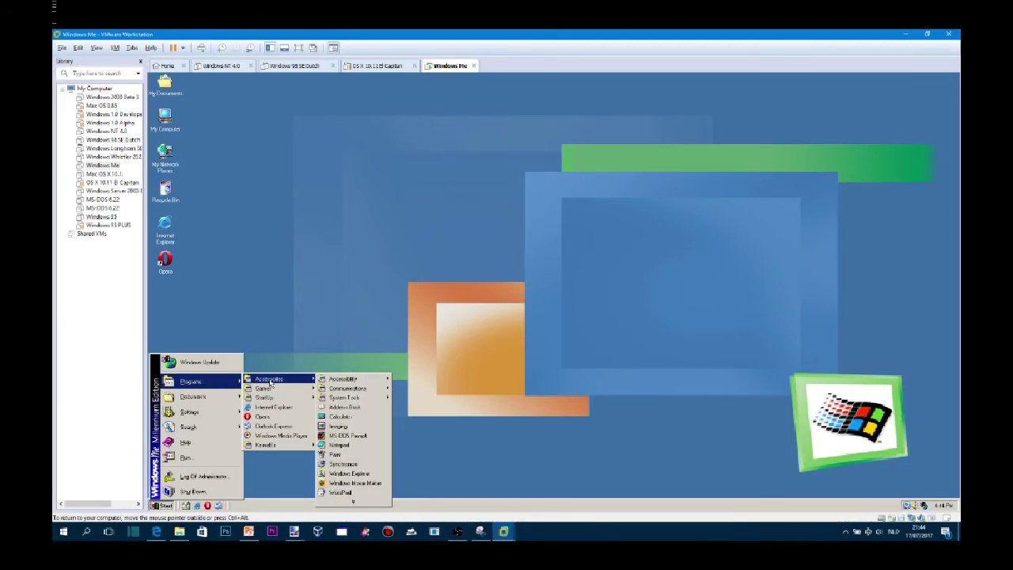
Snip the Windows Me Start > Programs > Accessories menu cascade with Snipping Tool.
left_click(428, 534)
left_click(109, 234)
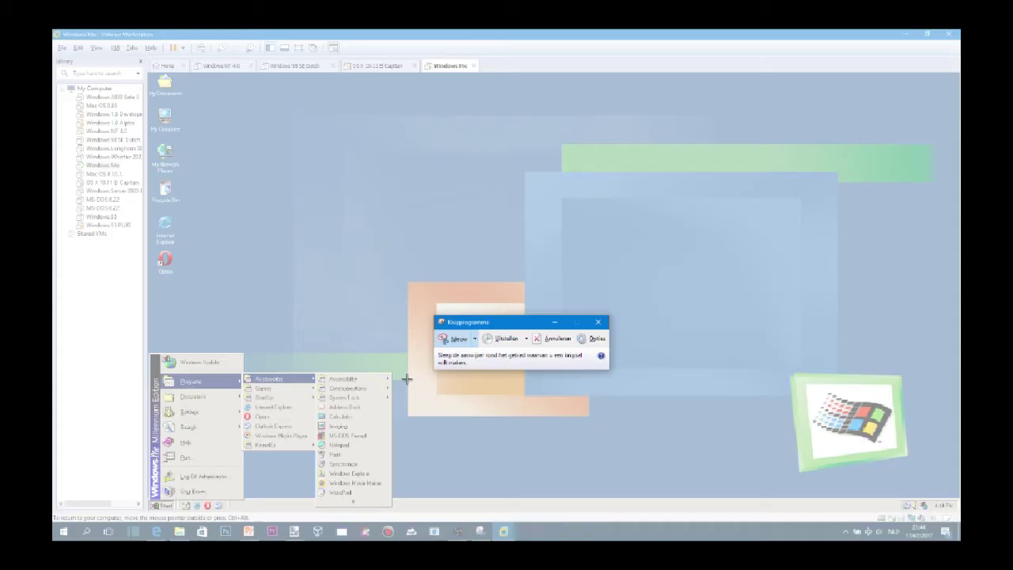
mouse_move(406, 356)
left_mouse_down()
mouse_move(253, 463)
mouse_move(253, 510)
mouse_move(356, 515)
left_mouse_up()
left_click(214, 241)
left_click(257, 254)
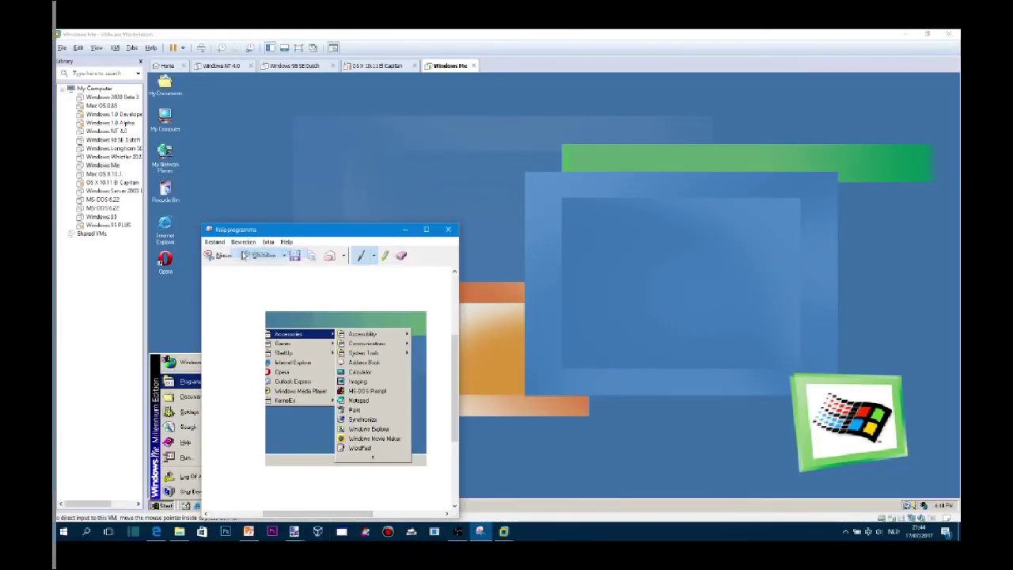
Start a new image in paint.net.
mouse_move(294, 533)
left_click(155, 486)
left_click(67, 46)
left_click(76, 57)
Create the blank canvas and paste the captured menu screenshot onto it.
left_click(498, 339)
key("ctrl+v")
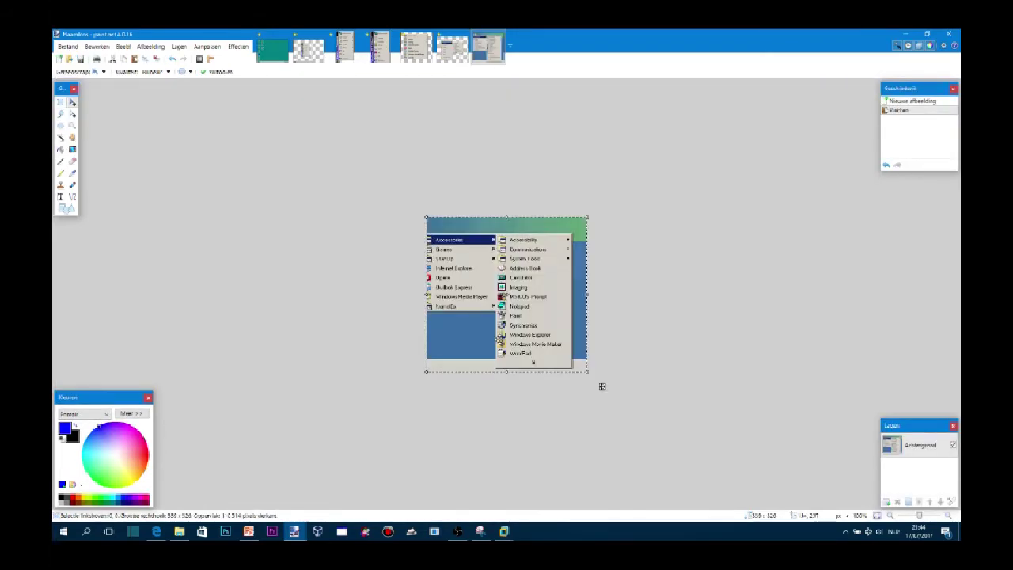
key("ctrl+plus")
key("ctrl+plus")
key("ctrl+plus")
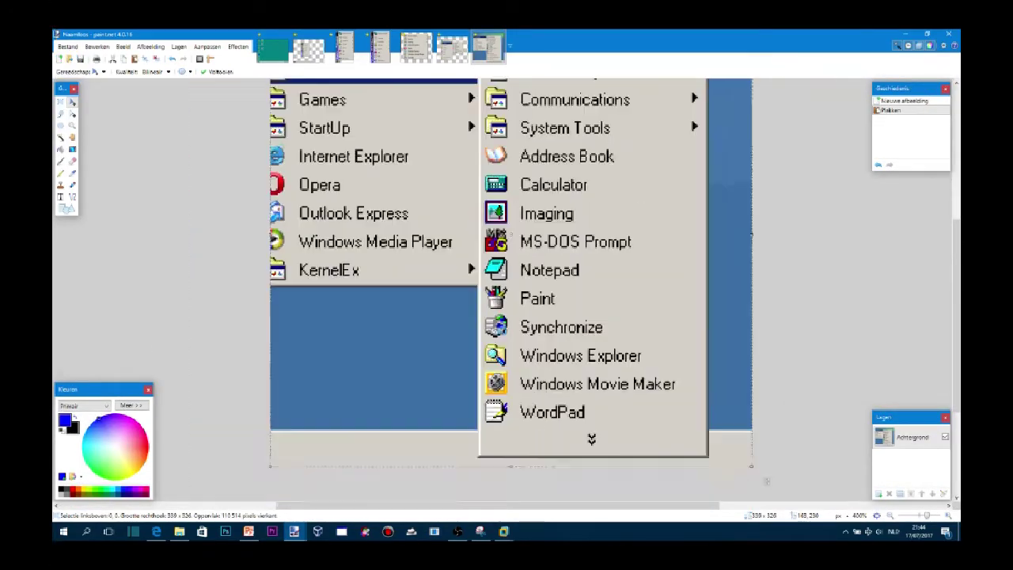
key("s")
key("ctrl+minus")
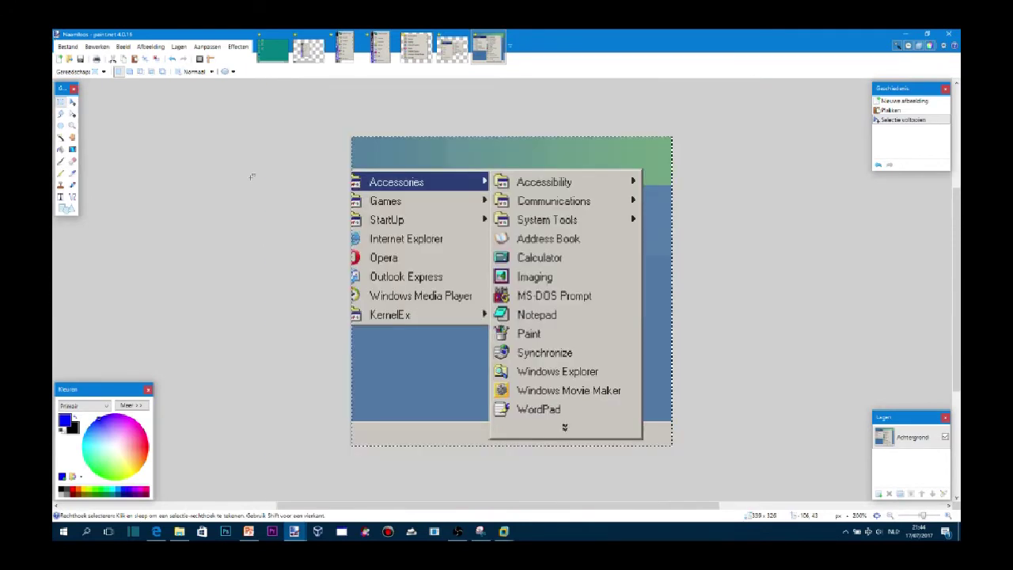
key("ctrl+d")
Erase the right-edge strip, bottom strip and blue lower-left block to transparency.
left_click_drag(675, 133, 649, 466)
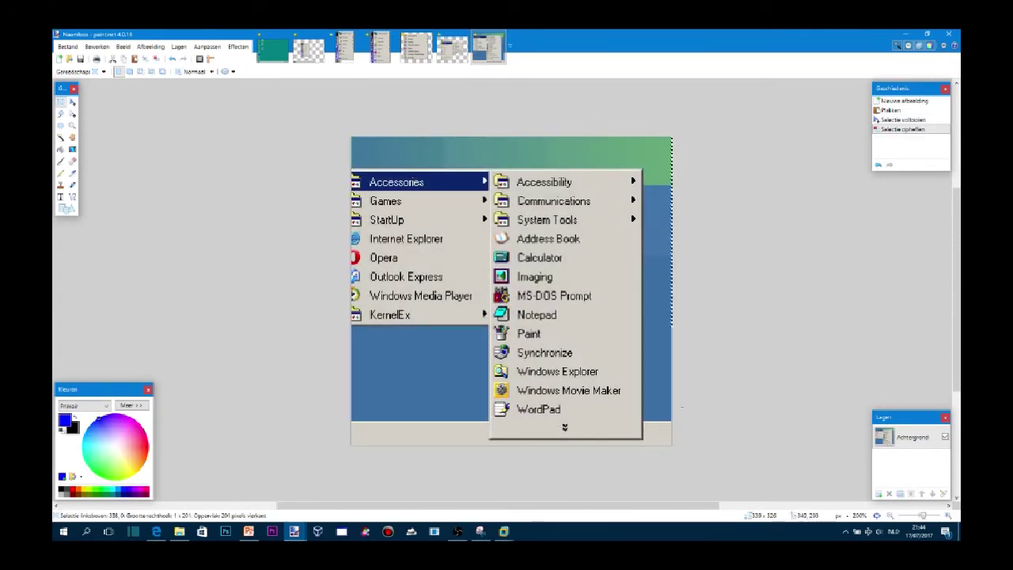
key("Delete")
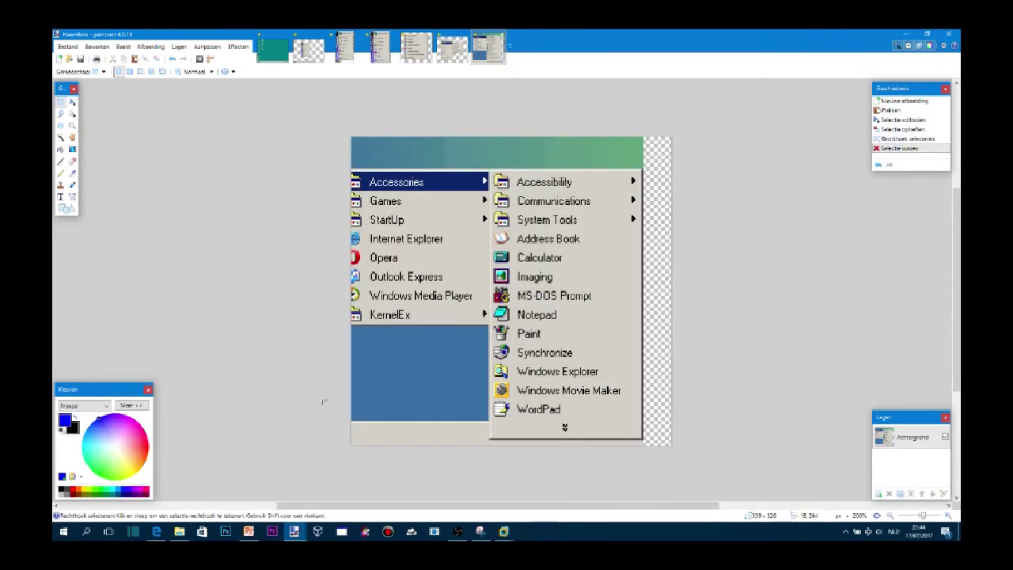
key("Delete")
mouse_move(620, 457)
left_mouse_down()
mouse_move(317, 437)
mouse_move(489, 324)
left_mouse_up()
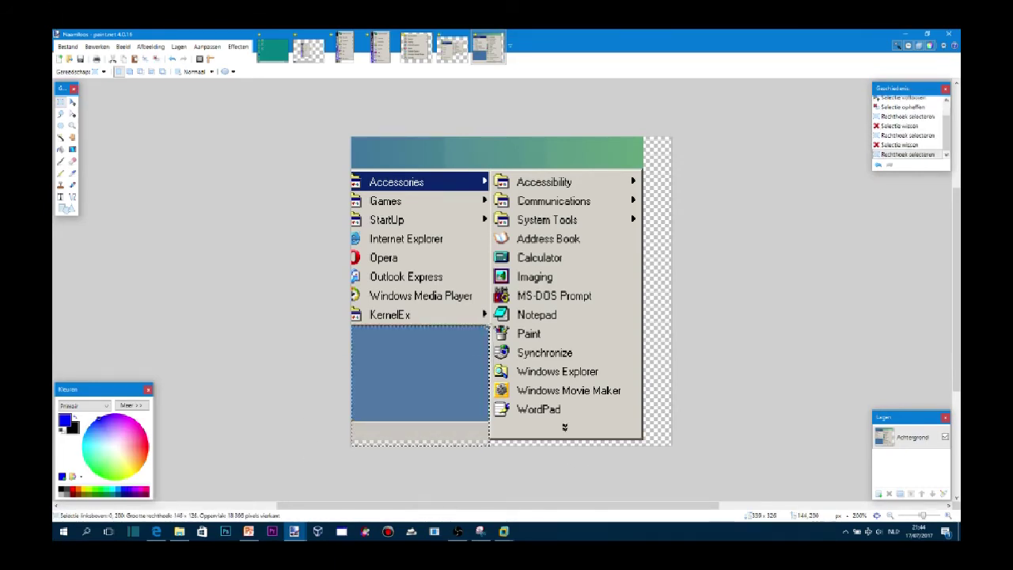
key("Delete")
Erase the top gradient strip and left Programs column, leaving only the Accessories submenu.
left_click_drag(679, 120, 317, 164)
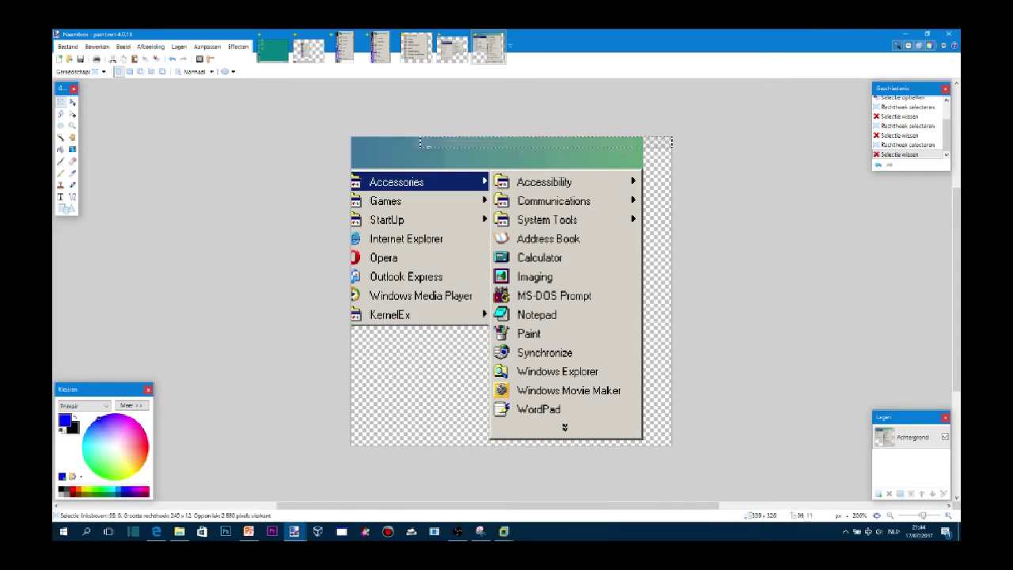
left_click(327, 150)
left_click_drag(332, 130, 668, 167)
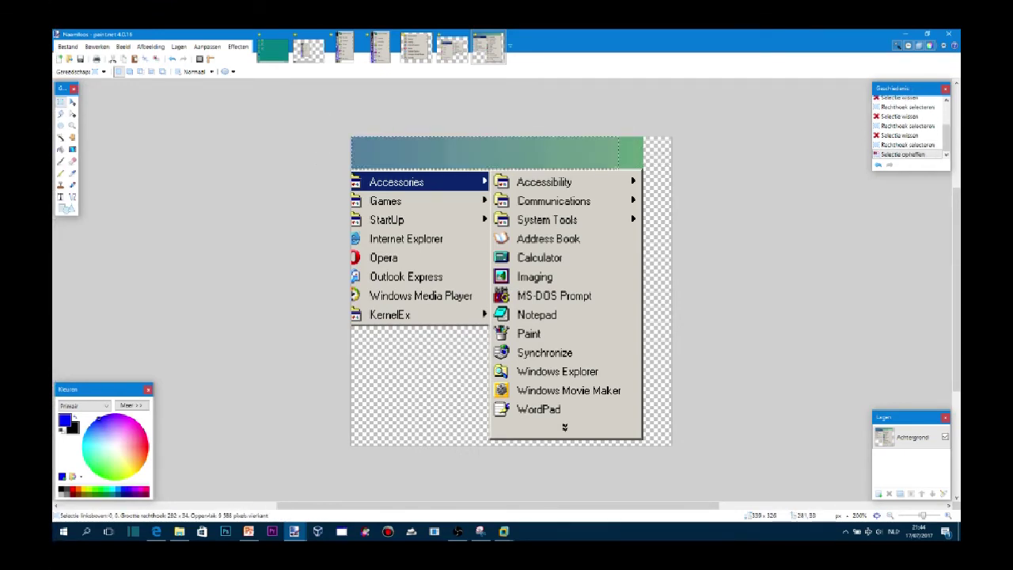
key("Delete")
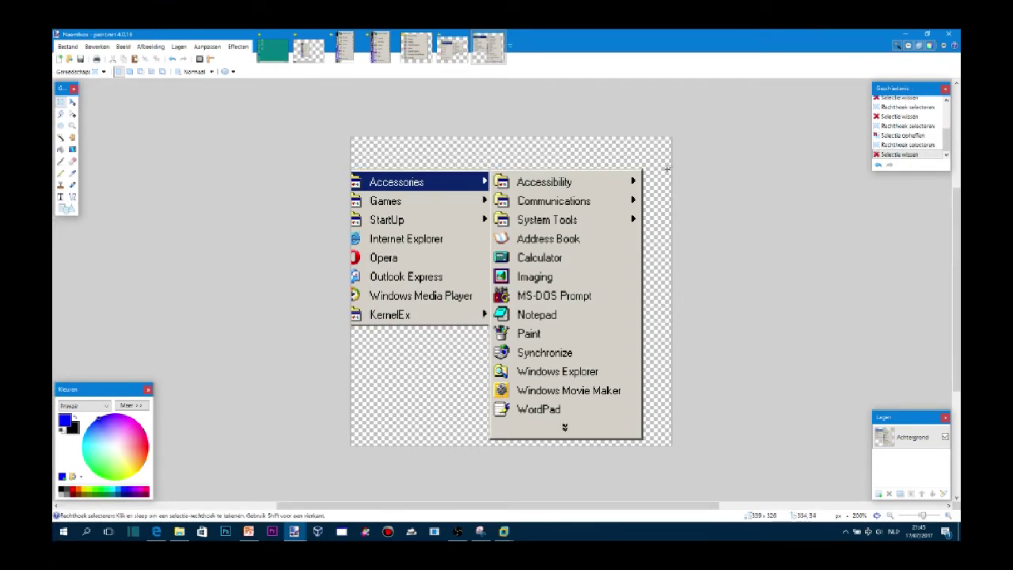
left_click_drag(340, 136, 493, 358)
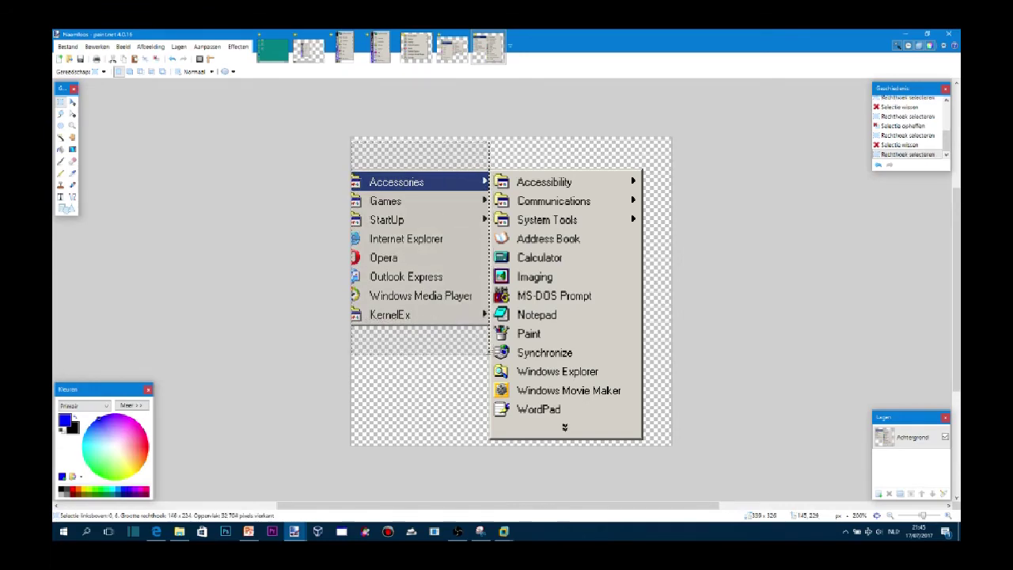
key("Delete")
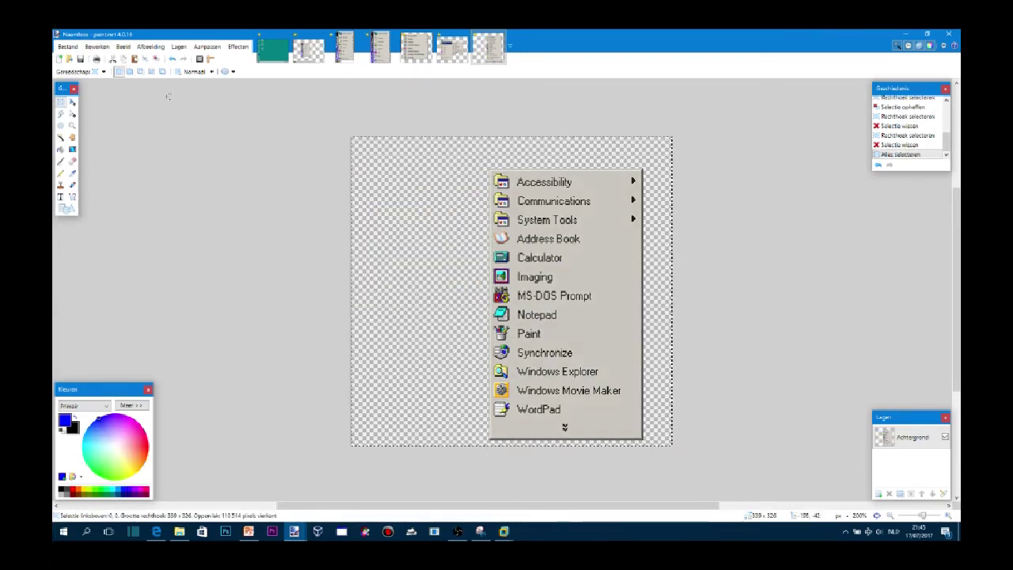
left_click(248, 531)
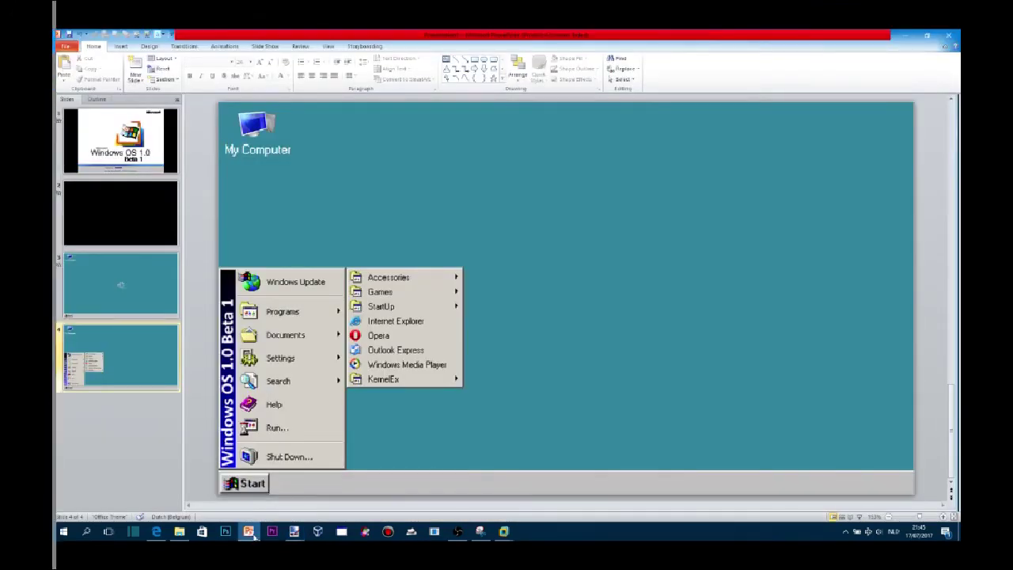
Remove the submenu picture from slide 4 and duplicate slide 4 as slide 5.
left_click(65, 63)
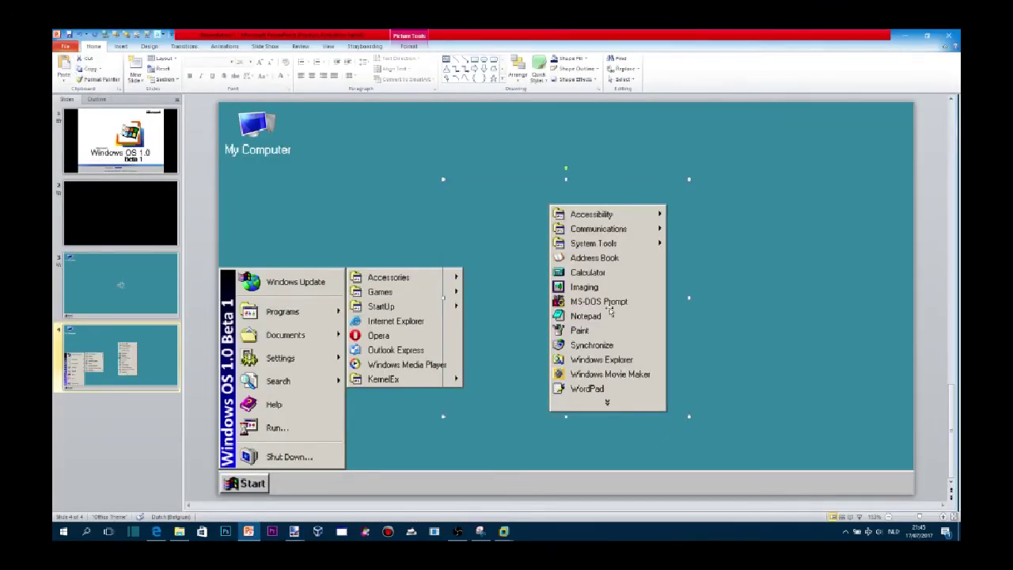
key("Delete")
left_click(436, 296)
key("Delete")
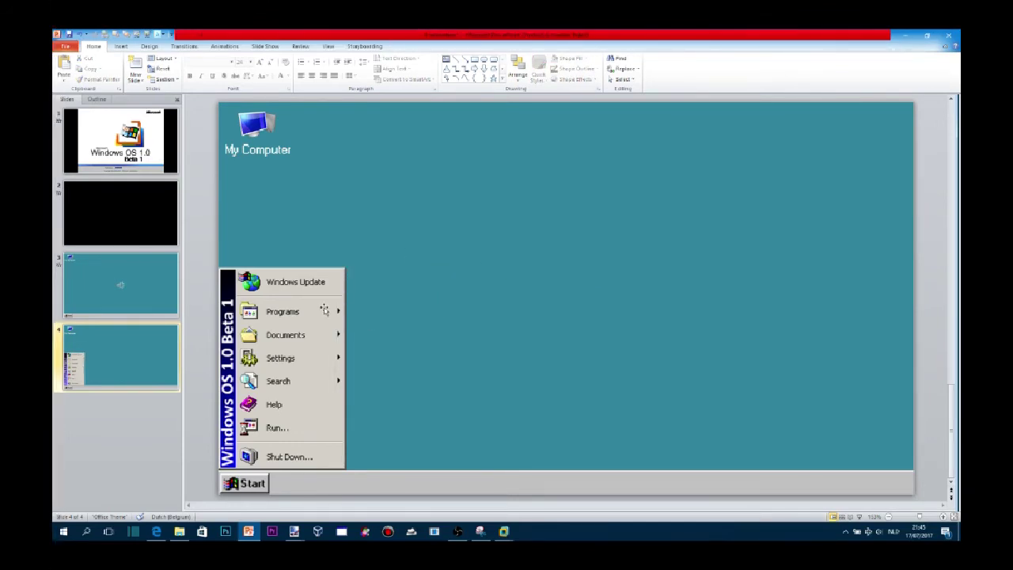
right_click(142, 166)
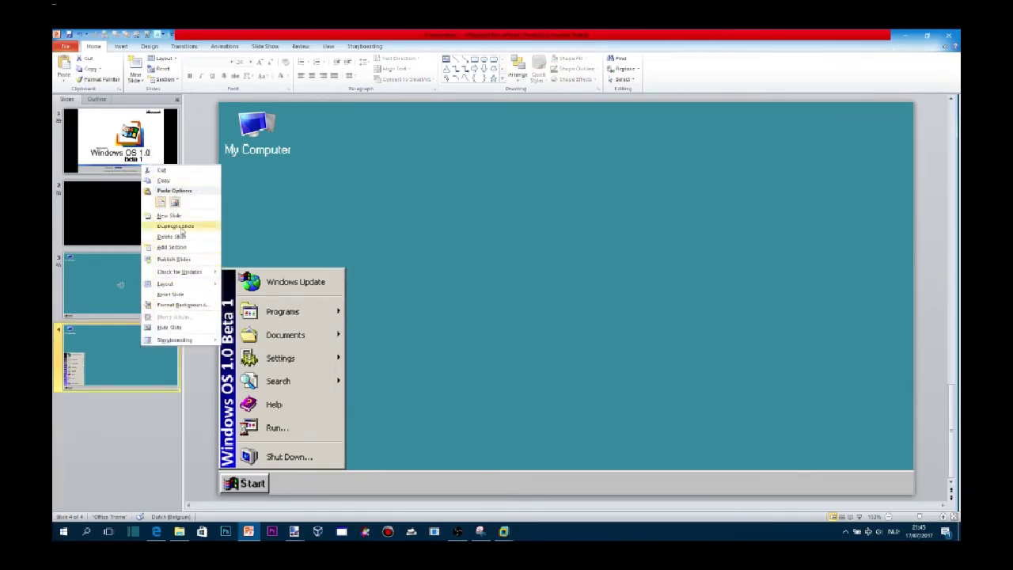
left_click(175, 226)
left_click(109, 369)
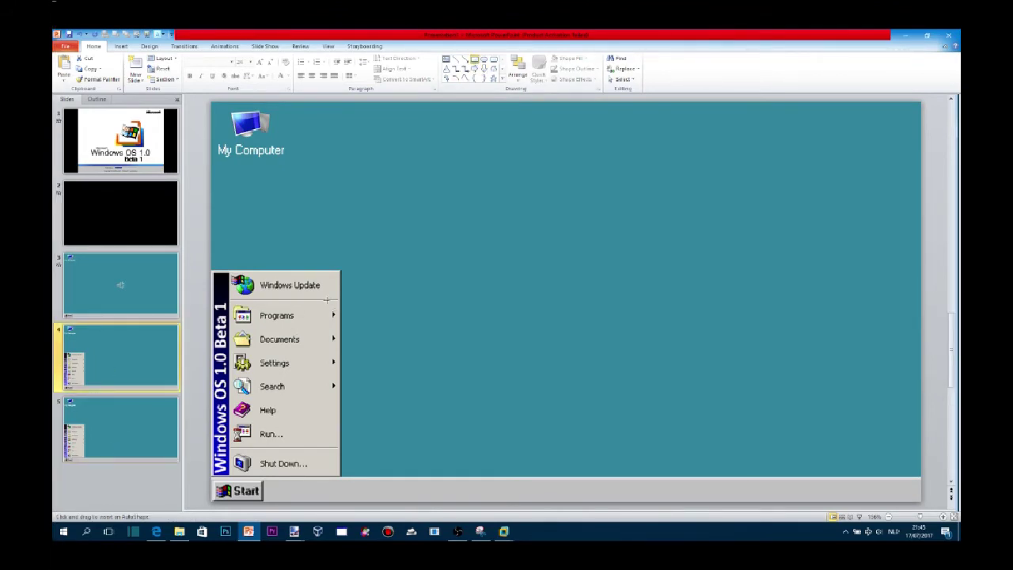
Cover slide 4's Programs entry with a No Fill rectangle hyperlinked to Slide 5.
left_click(356, 329)
left_click(336, 319)
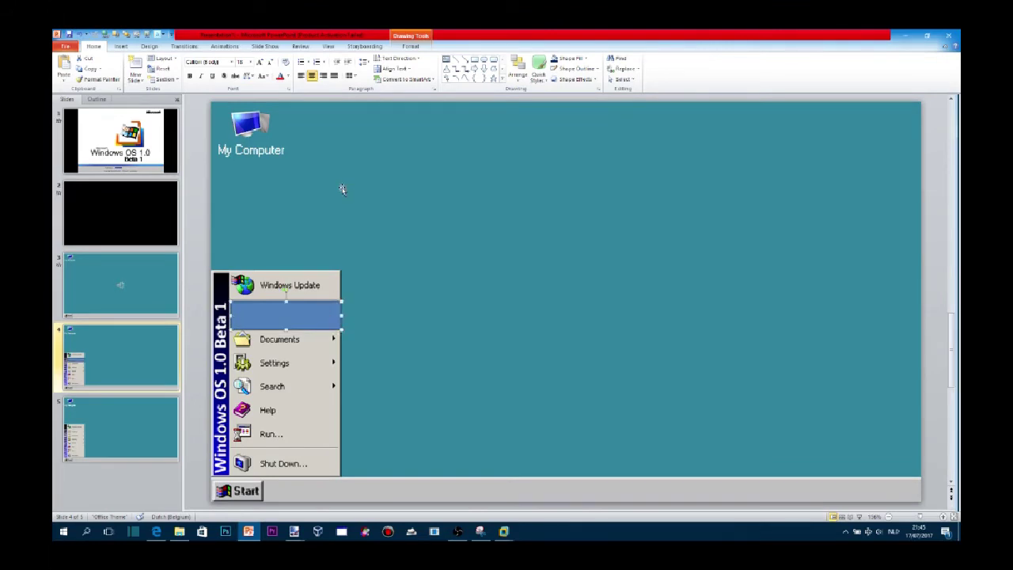
left_click(410, 46)
left_click(383, 59)
left_click(383, 58)
left_click(384, 58)
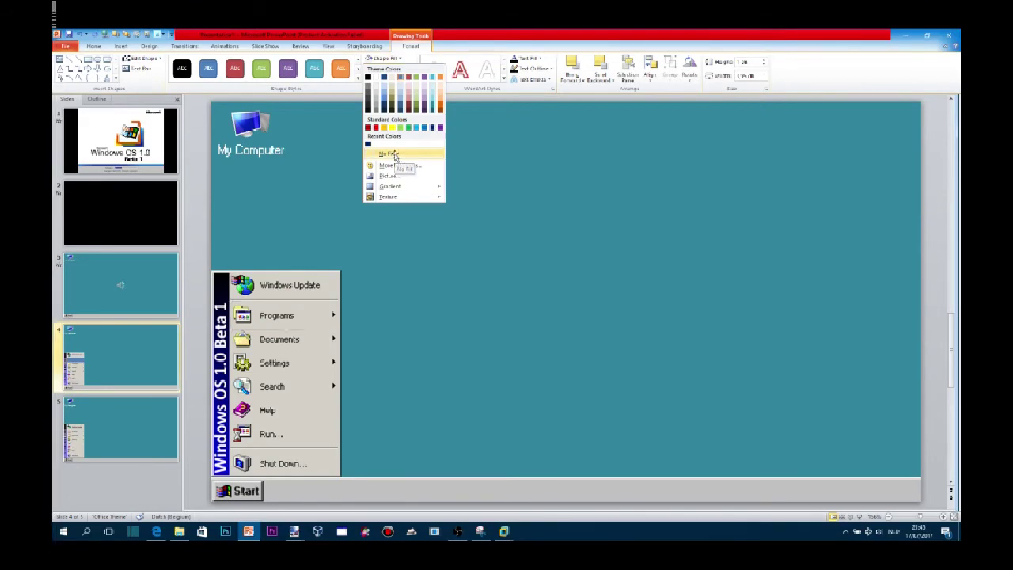
left_click(396, 155)
key("ctrl+k")
left_click(216, 294)
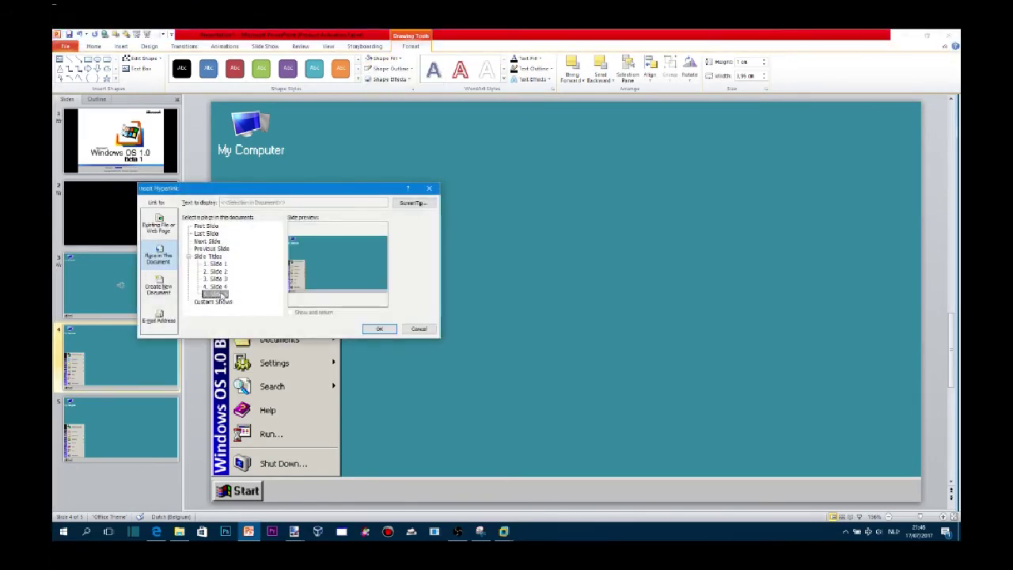
left_click(381, 328)
Paste the Programs submenu image from paint.net onto slide 5, right of the Programs entry.
left_click(158, 422)
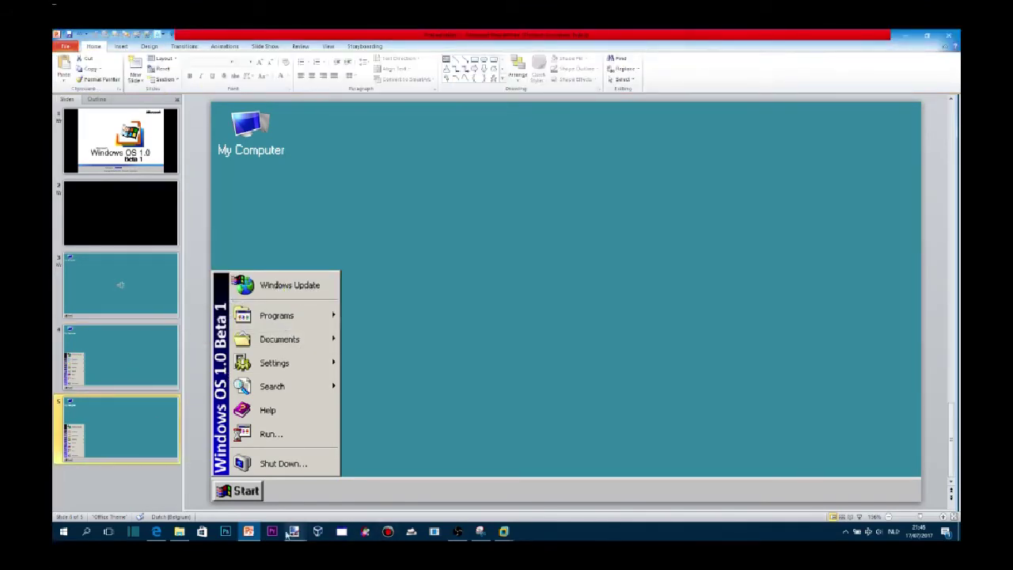
mouse_move(366, 529)
left_click(333, 491)
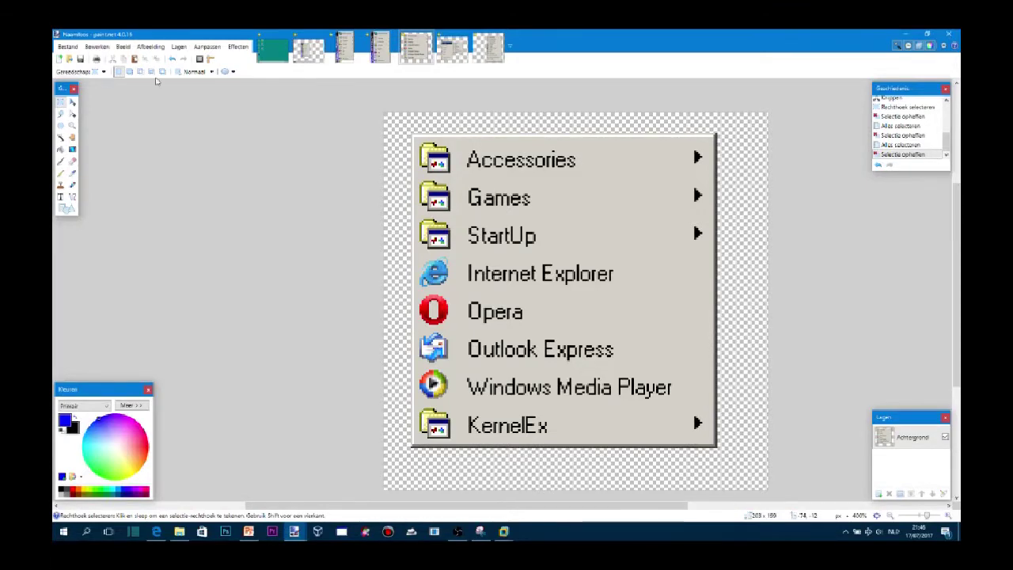
key("ctrl+c")
key("alt+Tab")
key("ctrl+v")
left_click_drag(376, 317, 217, 352)
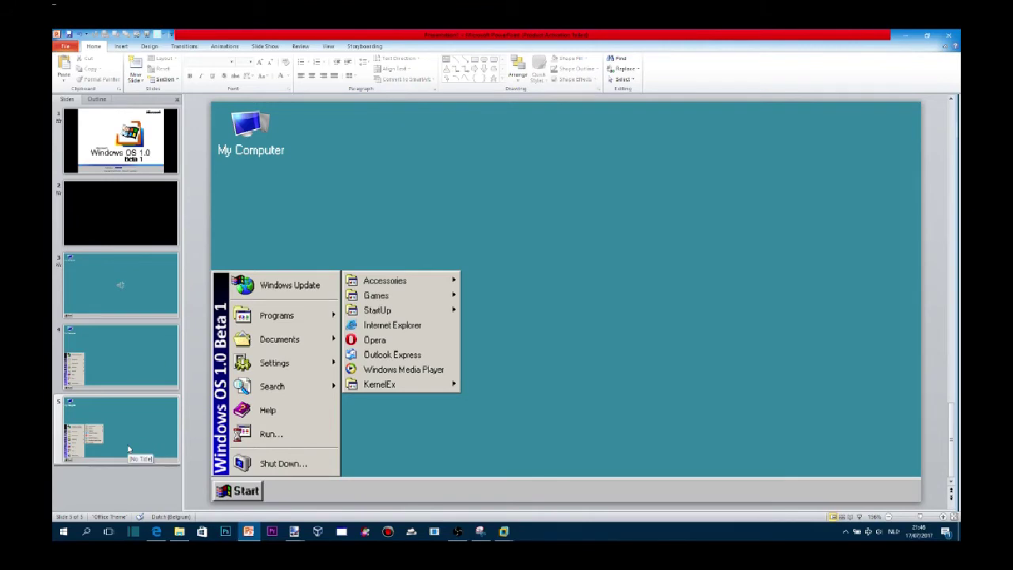
Draw a No Fill rectangle over slide 5's Accessories entry, then duplicate slide 5 as slide 6.
left_click(476, 61)
left_click_drag(341, 272, 460, 293)
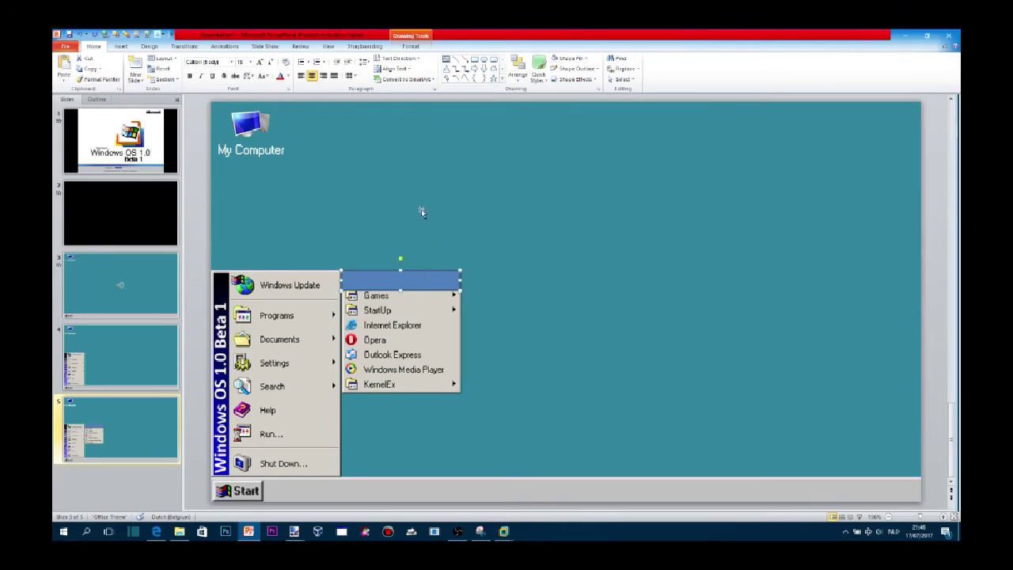
left_click(410, 46)
left_click(385, 58)
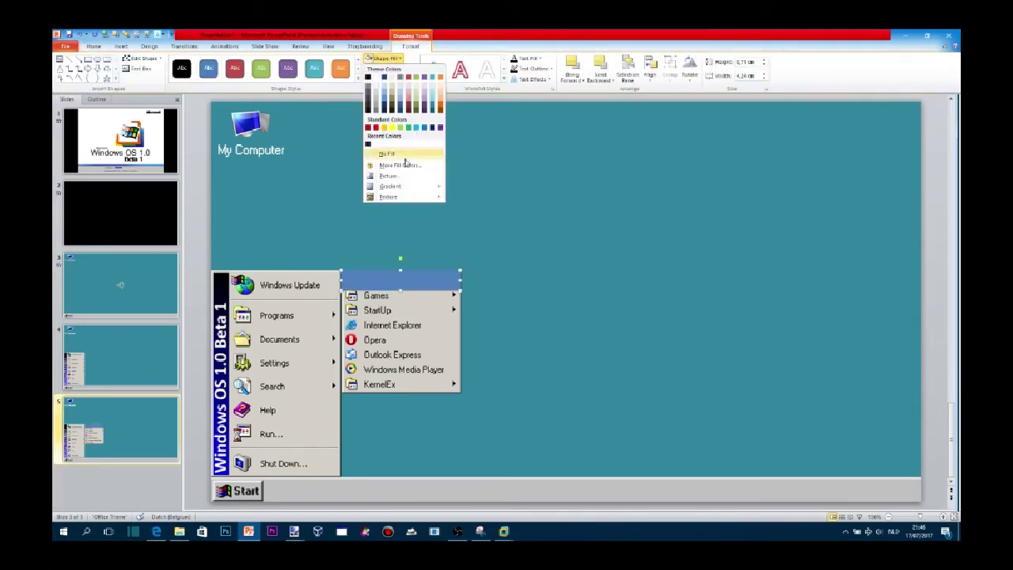
left_click(387, 155)
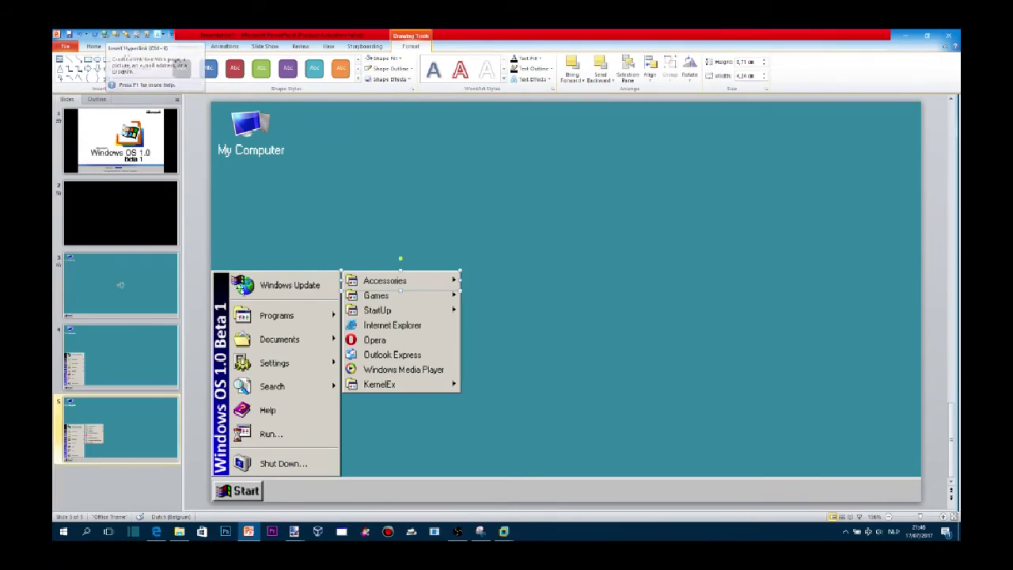
right_click(127, 439)
left_click(168, 317)
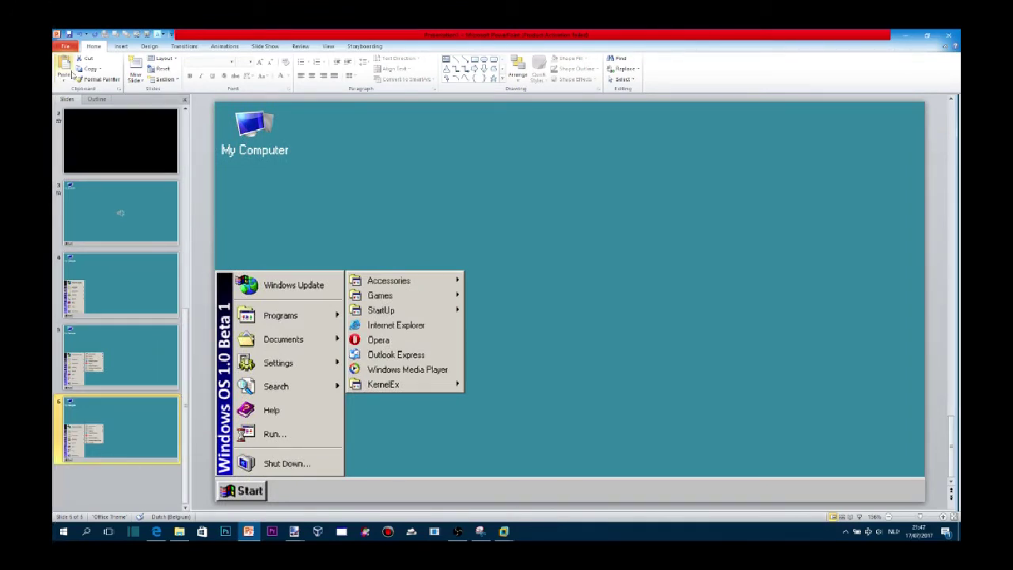
Paste the Accessories submenu image onto slide 6, right of the Accessories entry.
left_click(294, 531)
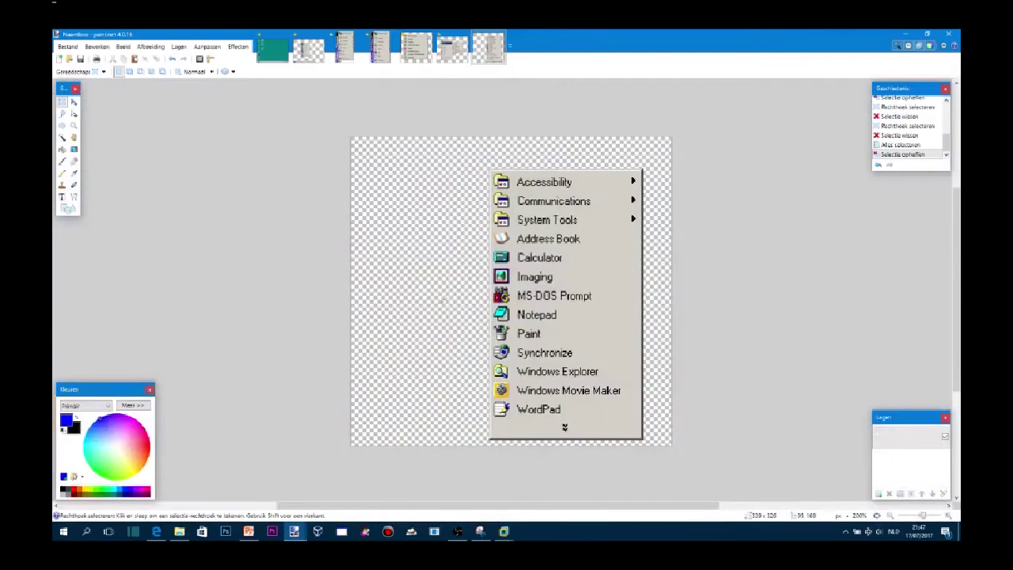
key("alt+Tab")
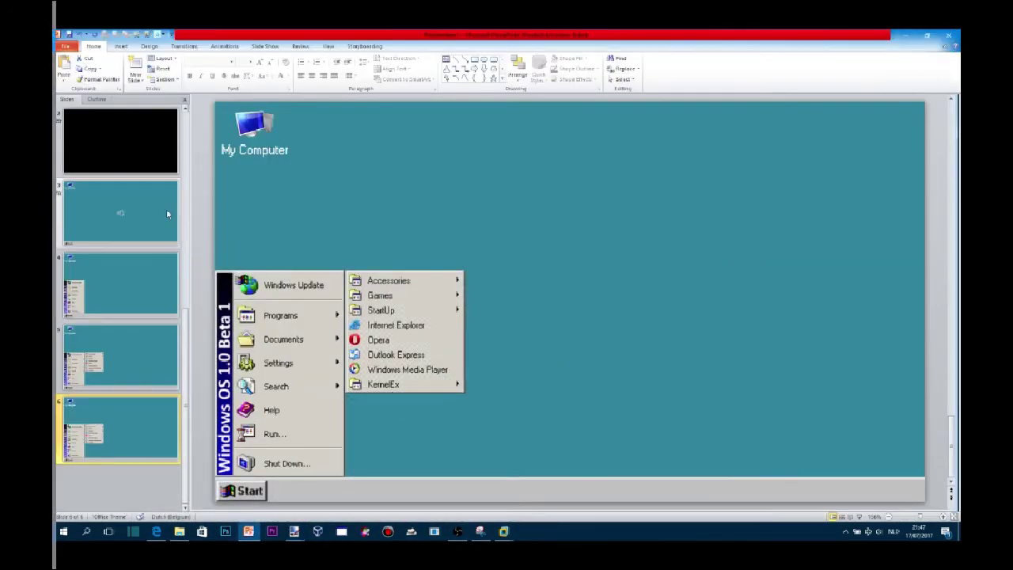
key("ctrl+v")
left_click_drag(599, 311, 513, 376)
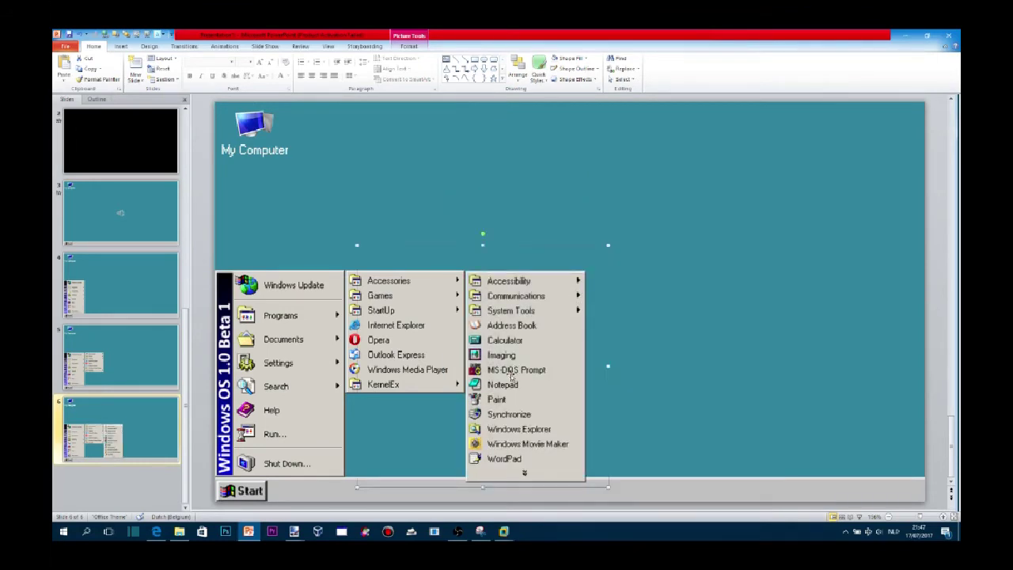
Give slide 5's Accessories cover rectangle No Outline and No Fill.
key("Page_Up")
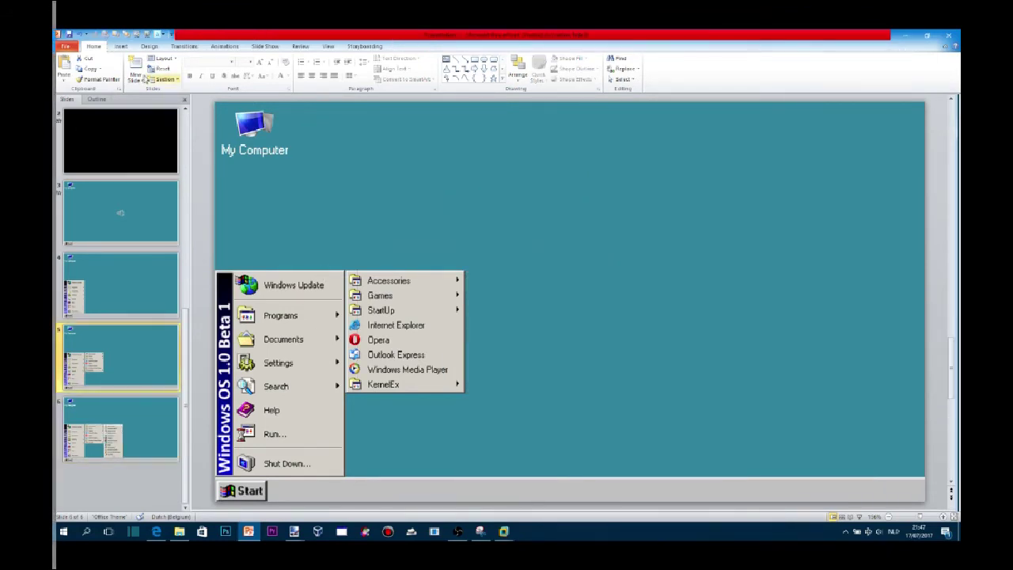
left_click_drag(345, 271, 466, 292)
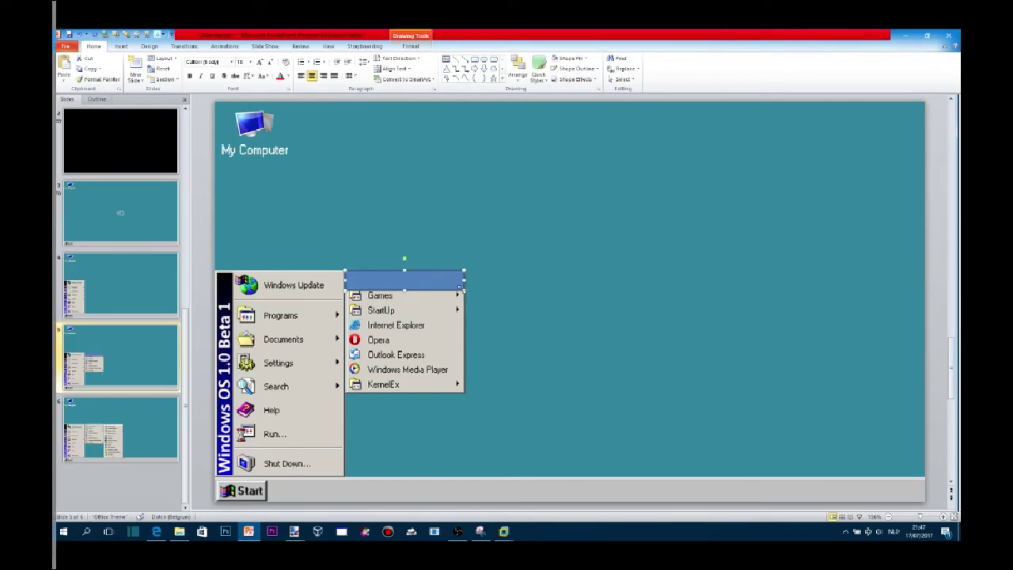
left_click(410, 46)
left_click(388, 68)
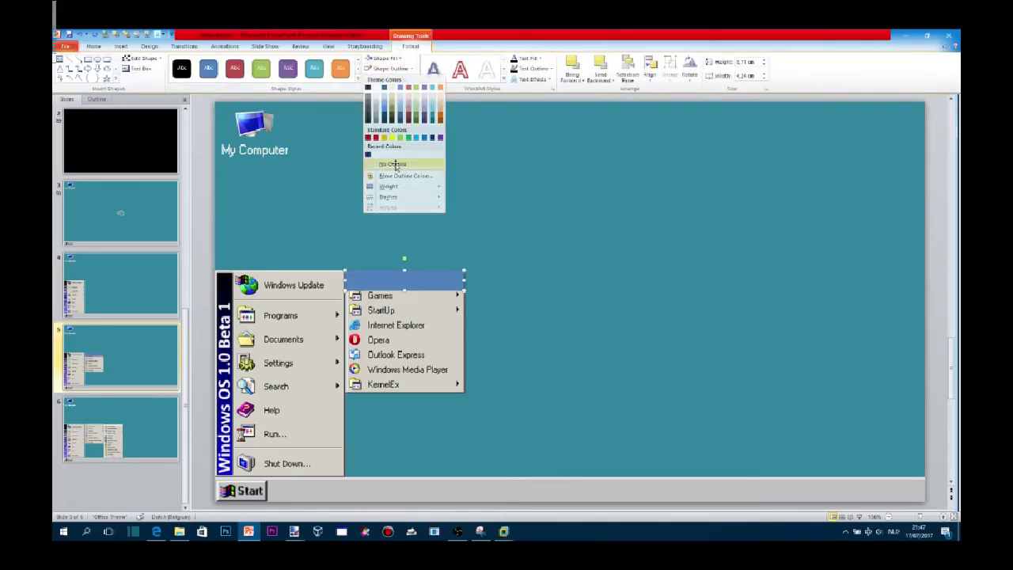
left_click(405, 176)
left_click(346, 202)
left_click(383, 58)
left_click(388, 176)
left_click(236, 304)
left_click(388, 331)
left_click(106, 141)
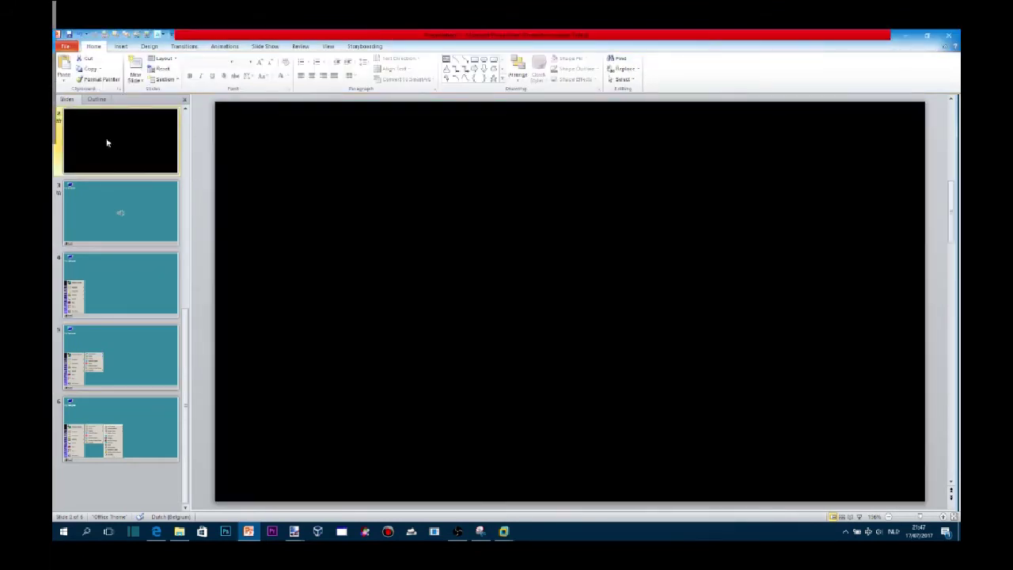
Check the speaker volume and start the slide show from slide 1, then exit it.
scroll(106, 140, "up", 2)
left_click(106, 140)
left_click(880, 532)
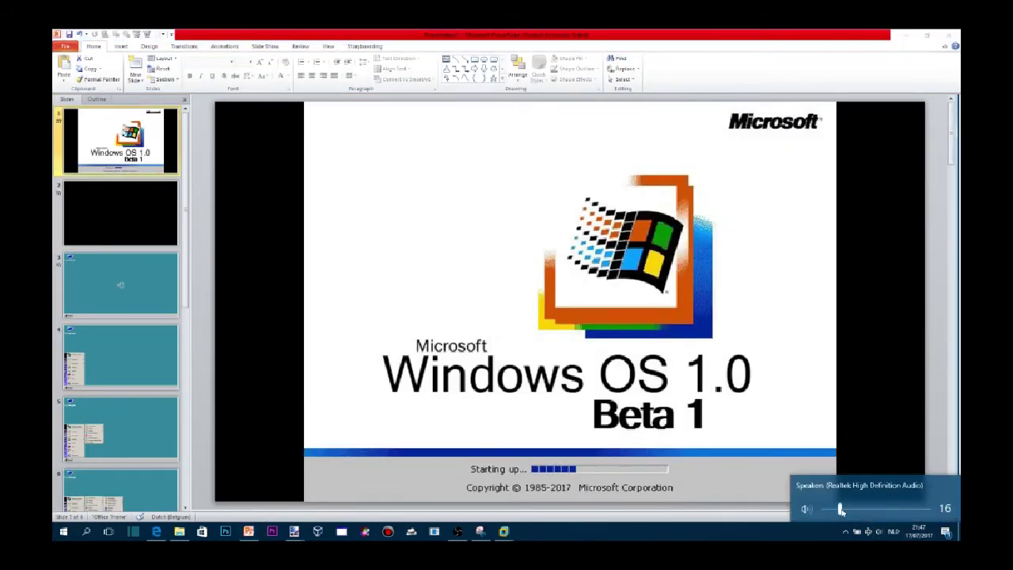
left_click(130, 37)
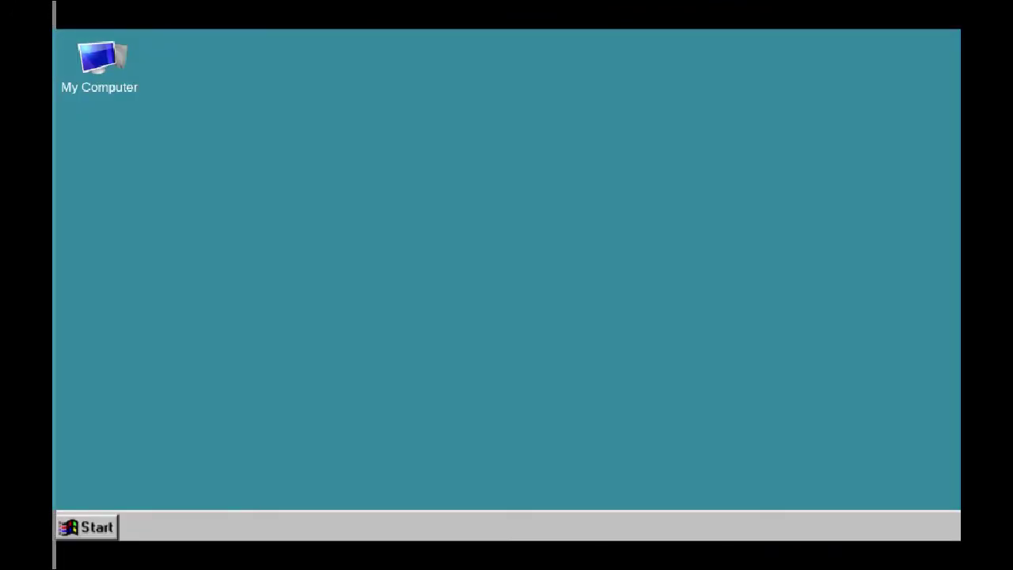
key("Escape")
Replay the slide show to the open Start menu, then show the font list for slide 3's My Computer label.
left_click(881, 532)
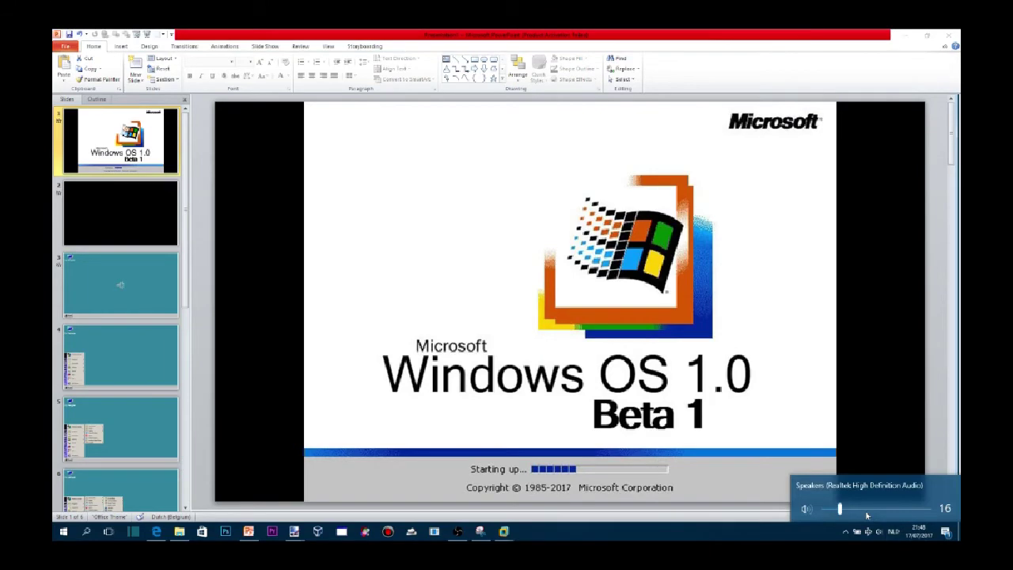
left_click(136, 36)
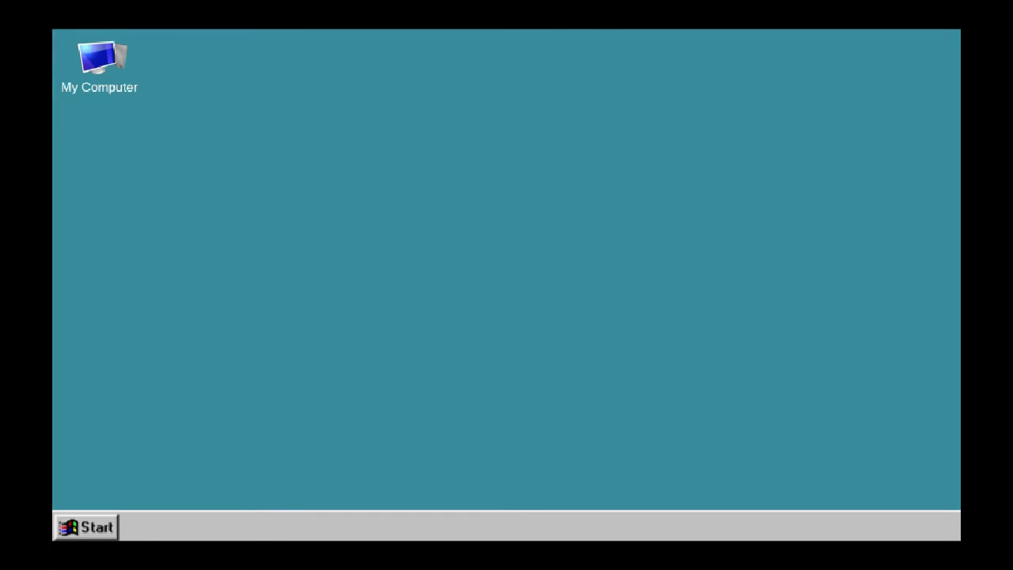
left_click(94, 524)
mouse_move(135, 302)
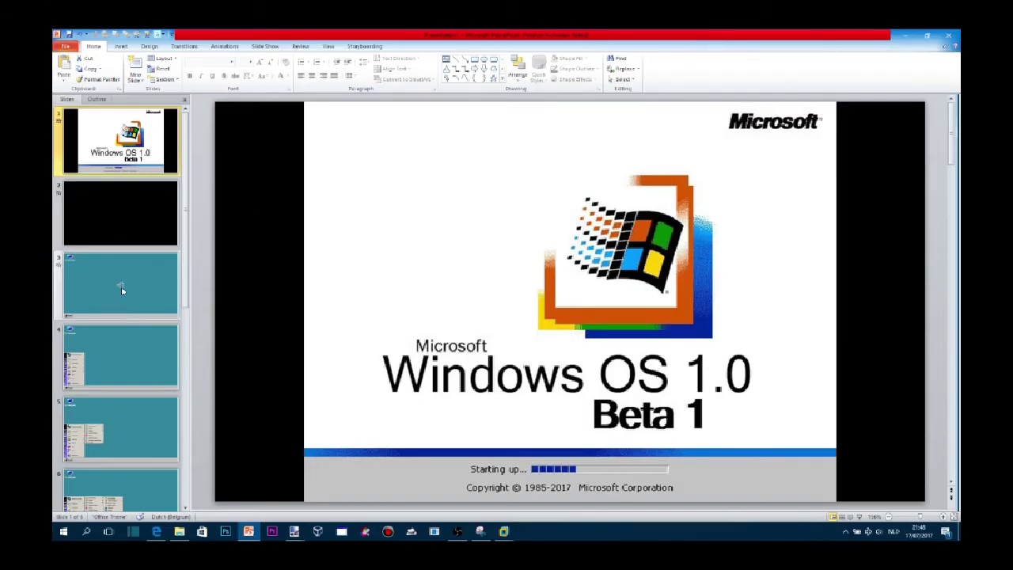
left_click(122, 291)
left_click(256, 146)
left_click(231, 62)
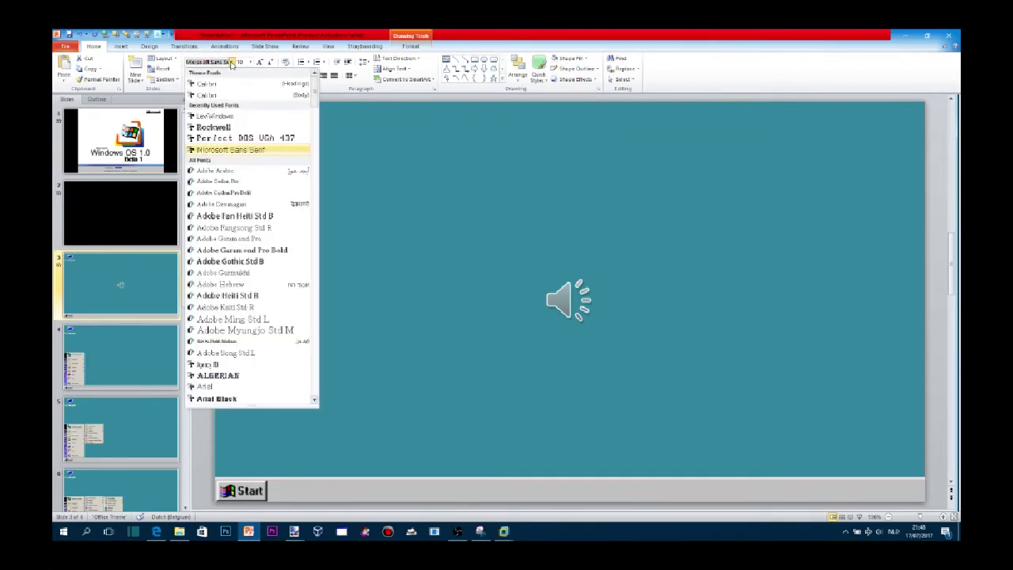
Set the slide 3 My Computer label to LevWindows, enlarge 'My' to match, and widen it to one line.
left_click(214, 115)
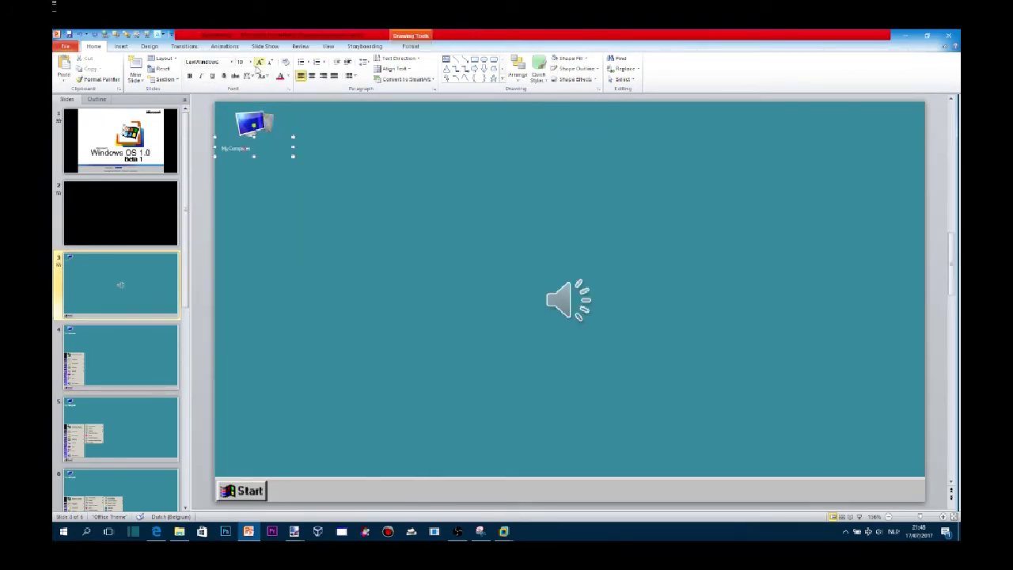
left_click(260, 63)
double_click(224, 161)
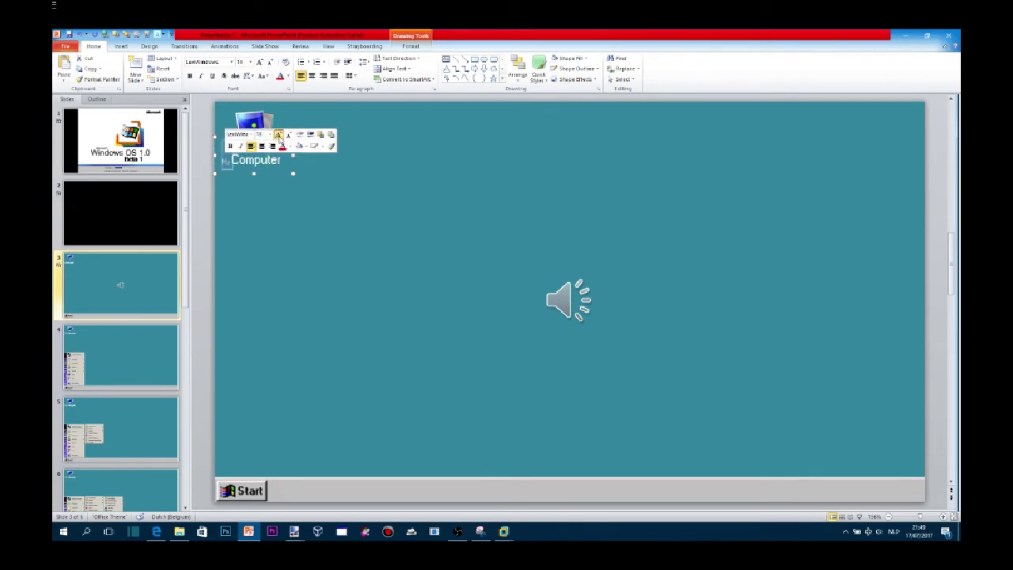
left_click(278, 136)
mouse_move(293, 161)
left_mouse_down()
mouse_move(329, 161)
mouse_move(305, 157)
left_mouse_up()
Review slides 3 through 6 to check the Start menu, Programs and Accessories submenus.
left_click(120, 356)
left_click(121, 285)
left_click(138, 367)
scroll(125, 433, "down", 2)
left_click(125, 432)
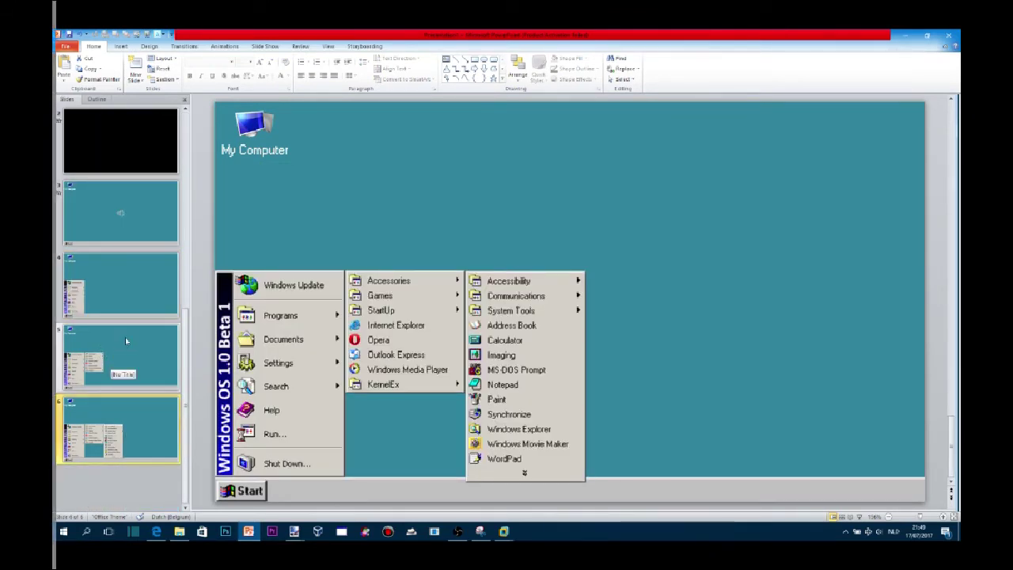
left_click(122, 285)
left_click(123, 220)
left_click(127, 305)
left_click(122, 388)
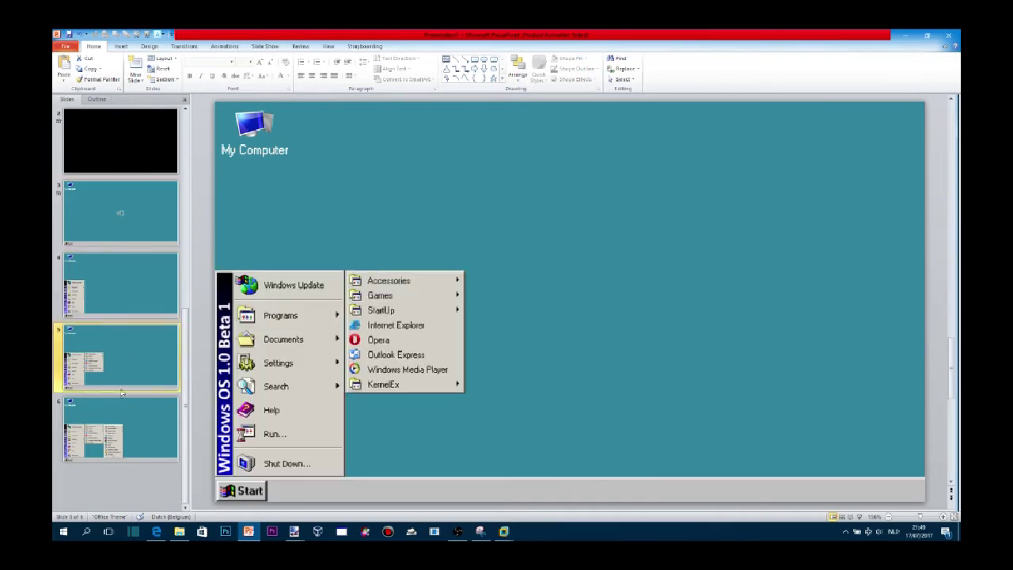
left_click(120, 404)
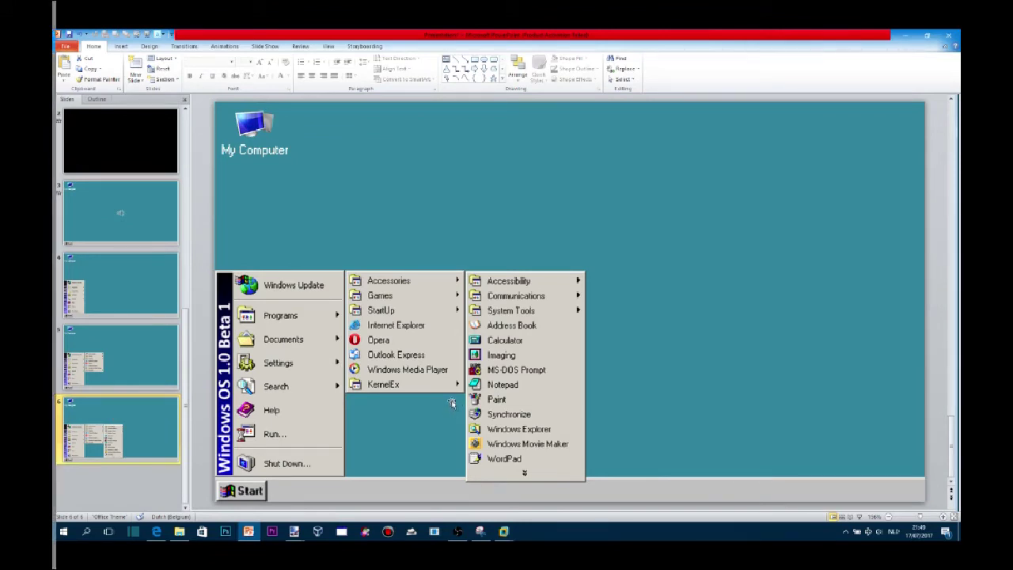
Launch Notepad in the Windows Me VM and move its window down and to the right.
mouse_move(503, 531)
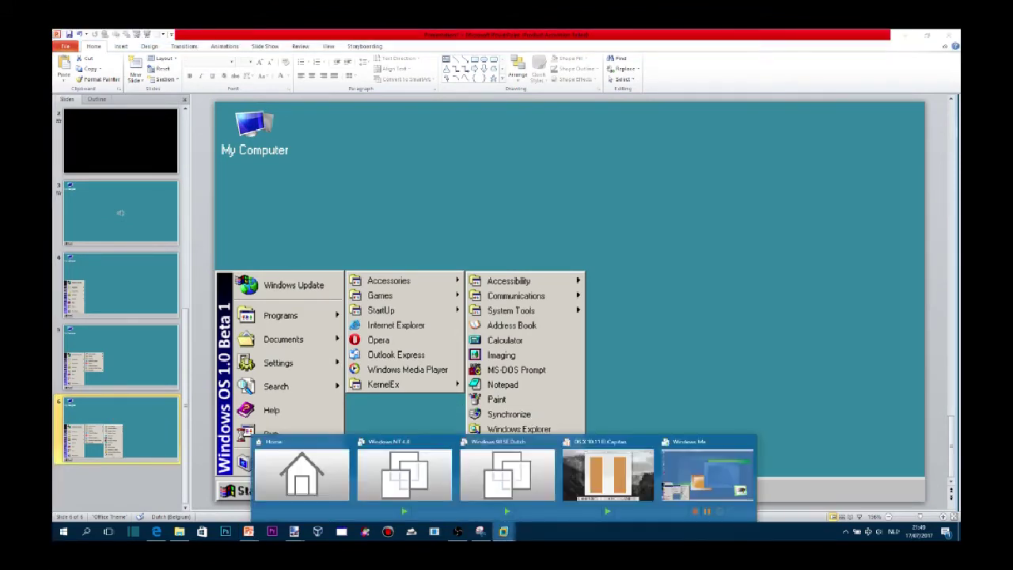
left_click(709, 479)
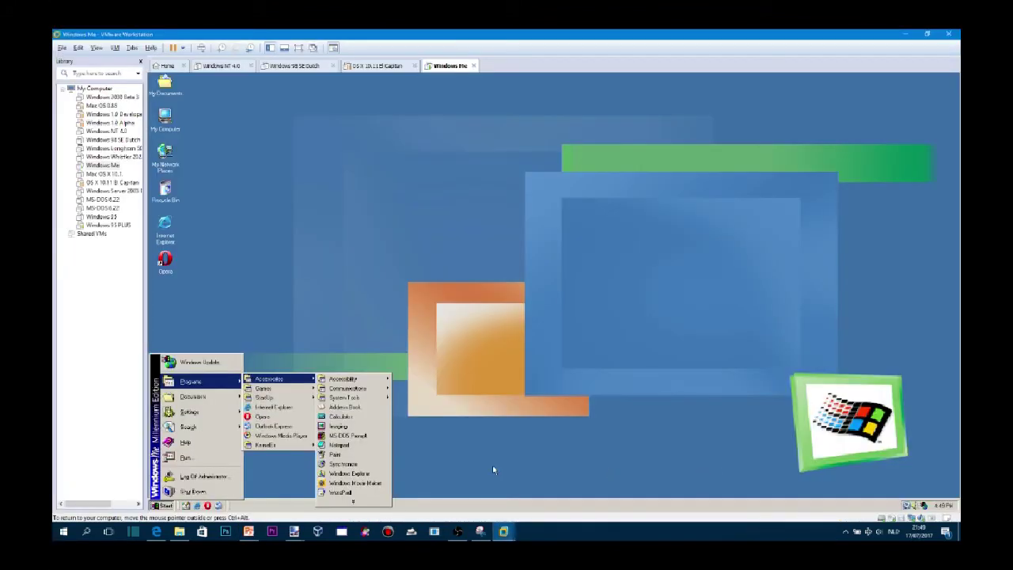
left_click(348, 447)
left_click_drag(320, 79, 383, 127)
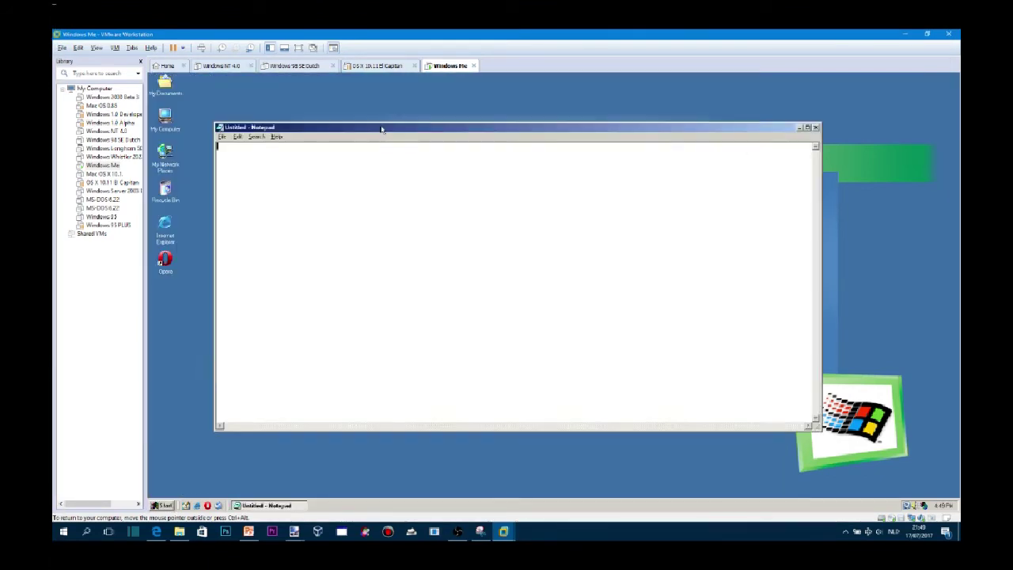
Take a rectangular snip of the Notepad window and copy it to the clipboard.
left_click(480, 531)
left_click(223, 256)
left_click_drag(197, 113, 486, 319)
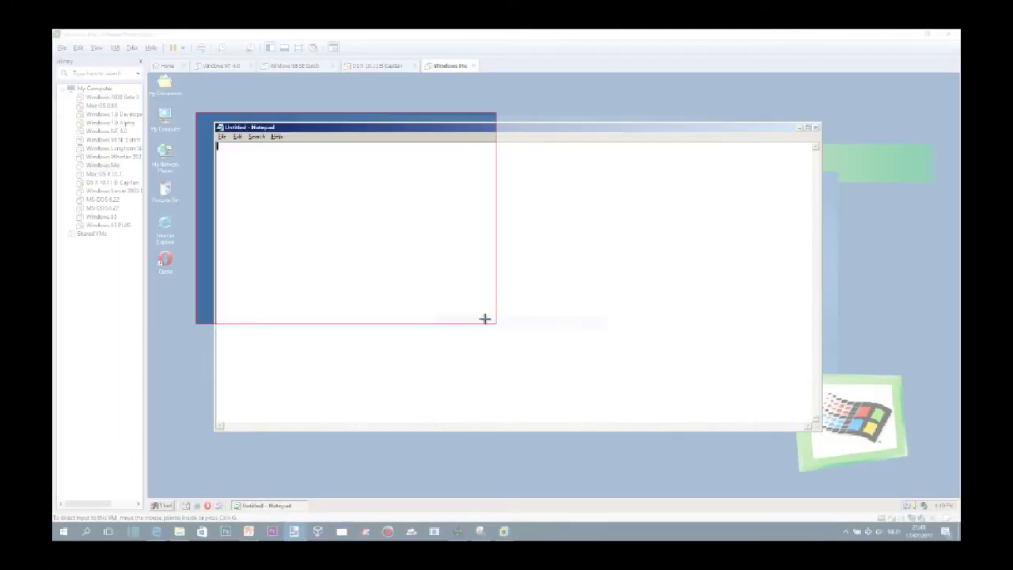
left_click_drag(485, 319, 836, 449)
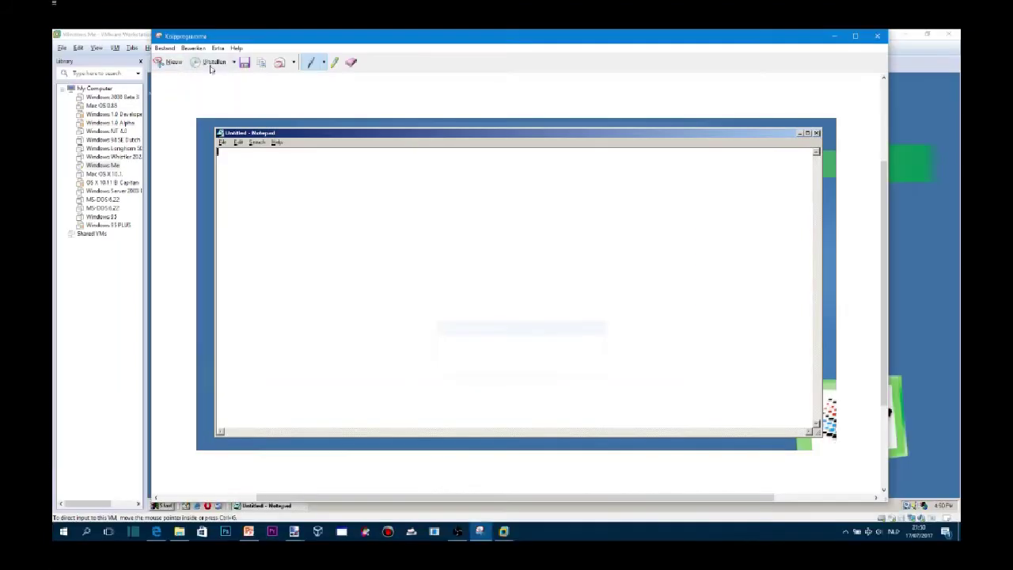
left_click(201, 61)
Start a new image in Paint.NET.
mouse_move(294, 531)
left_click(480, 487)
left_click(67, 45)
left_click(83, 59)
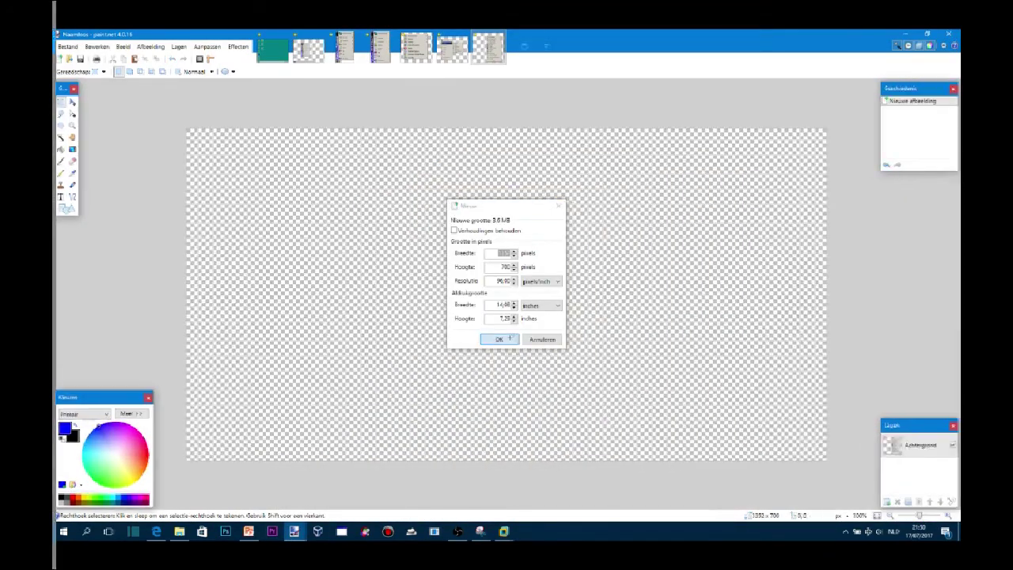
Create the new image and paste the Notepad snip onto the canvas.
left_click(507, 337)
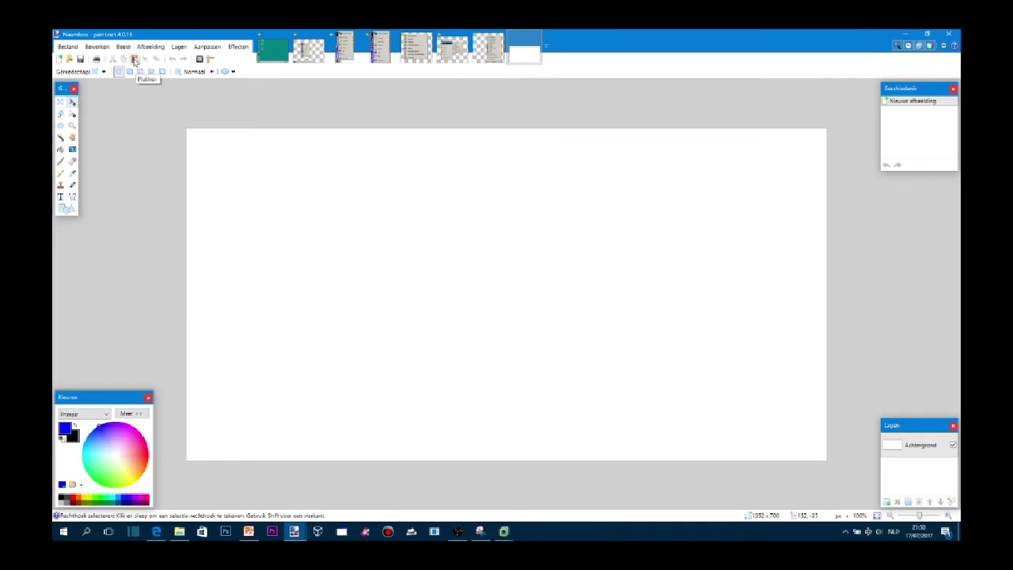
left_click(135, 61)
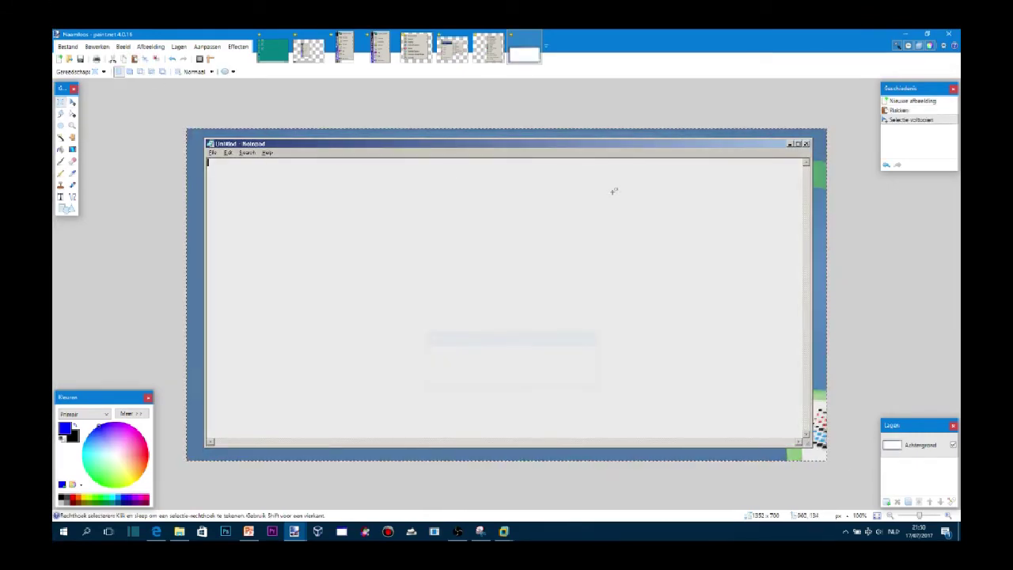
left_click(614, 191)
Erase the left, top and right edge strips of the snip to transparency.
left_click_drag(186, 127, 203, 482)
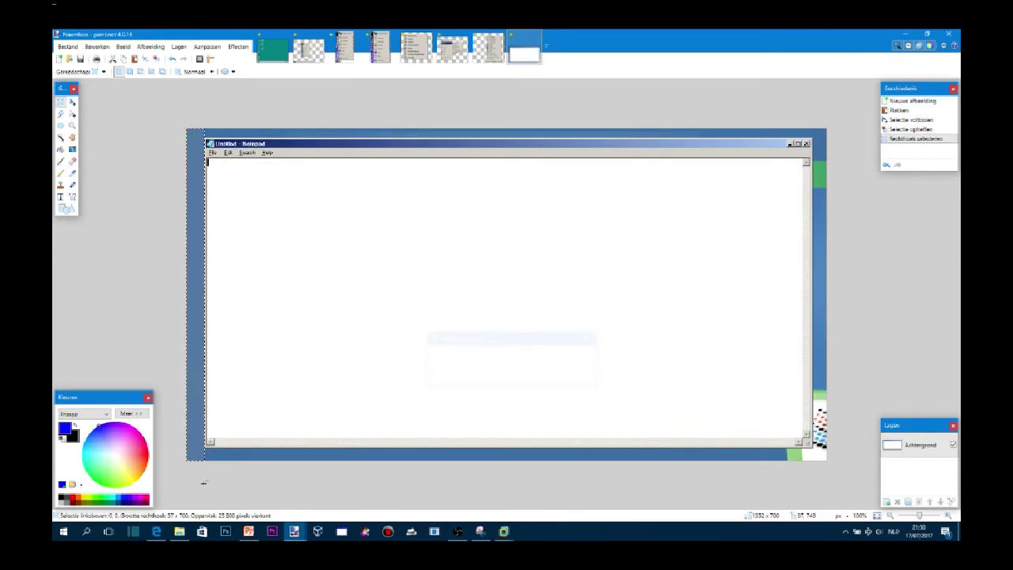
key("Delete")
left_click_drag(186, 128, 839, 136)
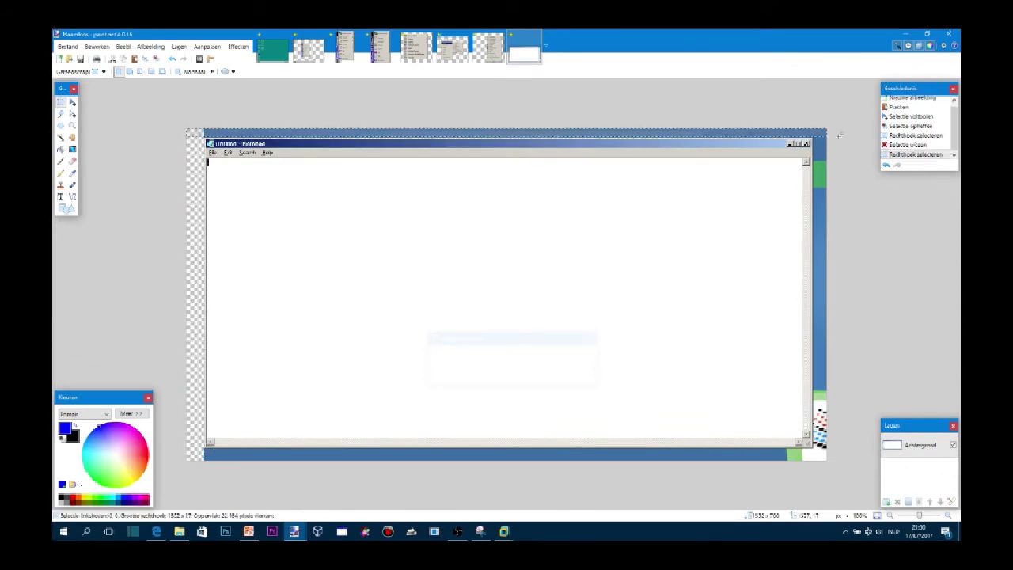
key("Delete")
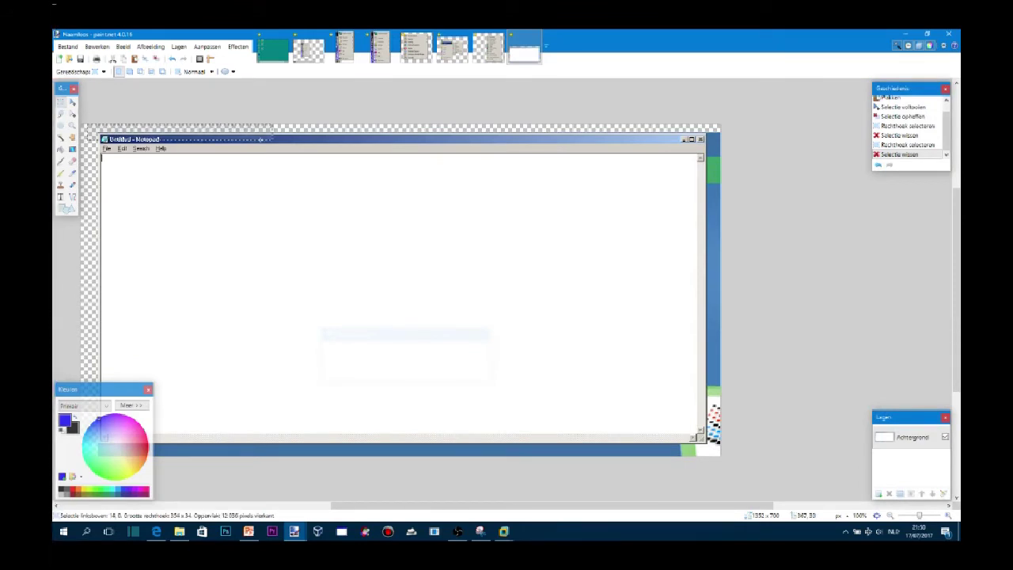
left_click_drag(261, 140, 751, 133)
key("Delete")
left_click_drag(751, 465, 707, 133)
key("Delete")
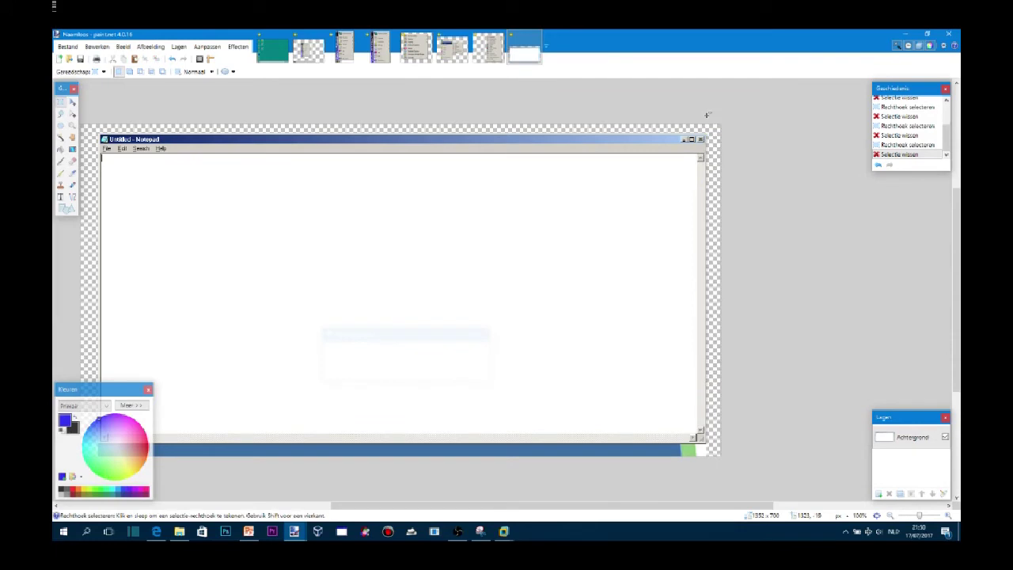
left_click_drag(569, 506, 518, 507)
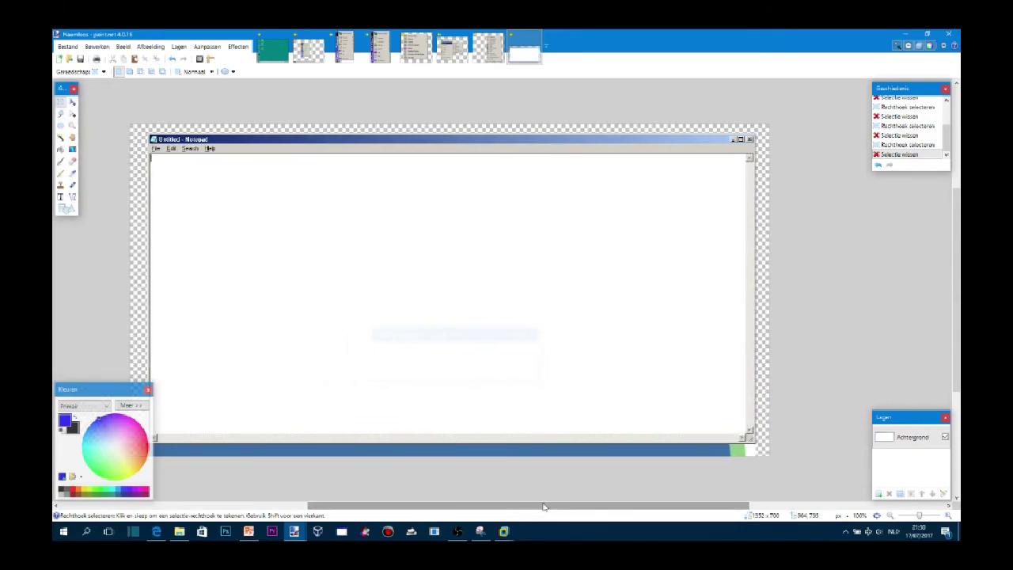
left_click(481, 532)
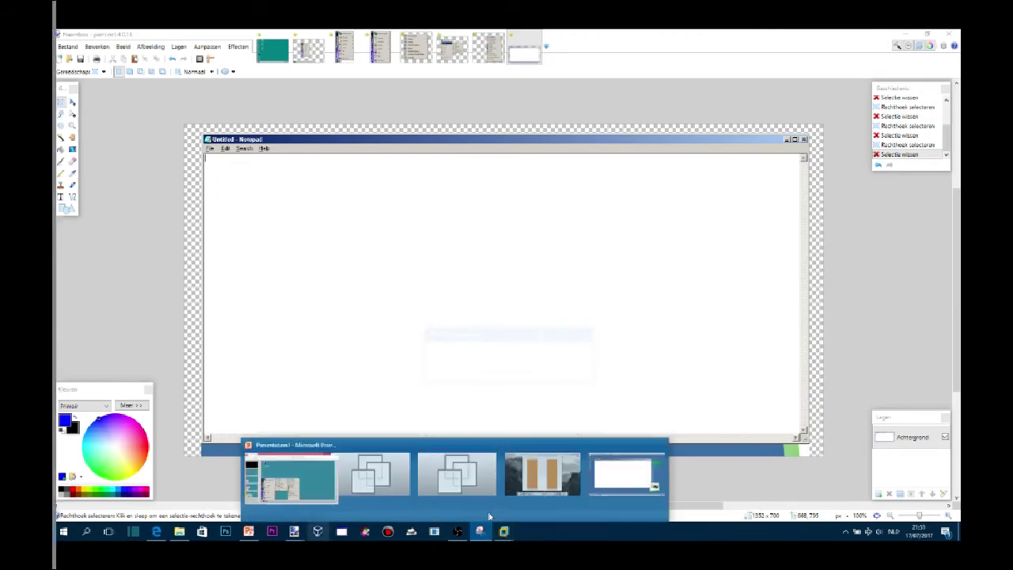
Take a fresh rectangular snip of the Windows Me Notepad window.
mouse_move(511, 532)
left_click(707, 475)
left_click(479, 532)
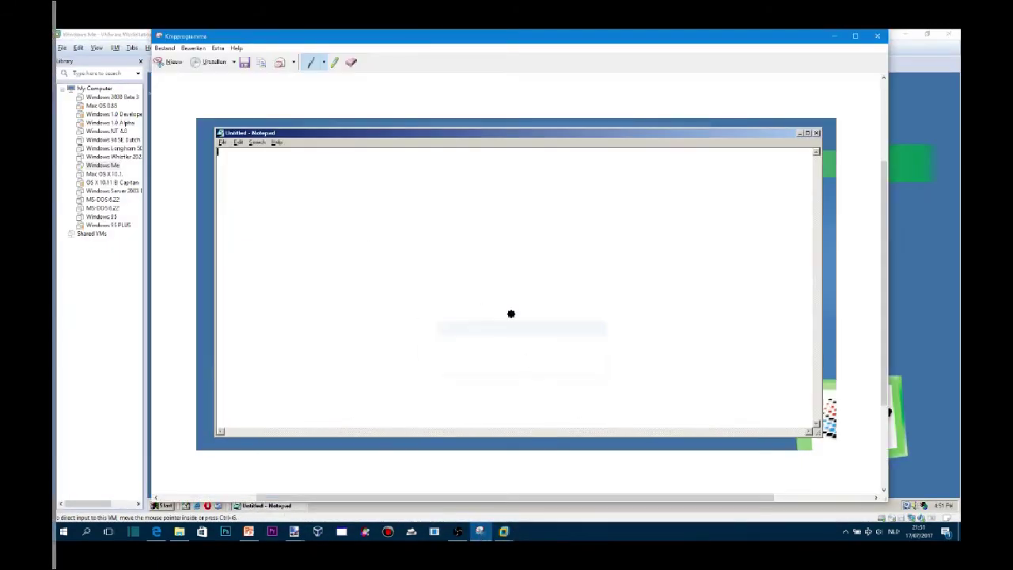
key("ctrl+n")
left_click_drag(518, 317, 142, 471)
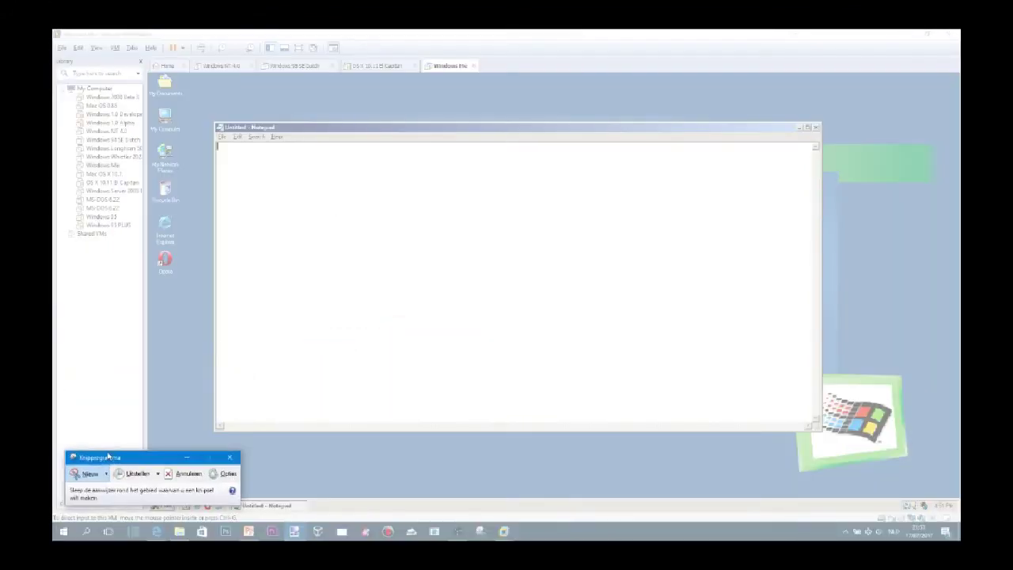
left_click_drag(207, 118, 829, 450)
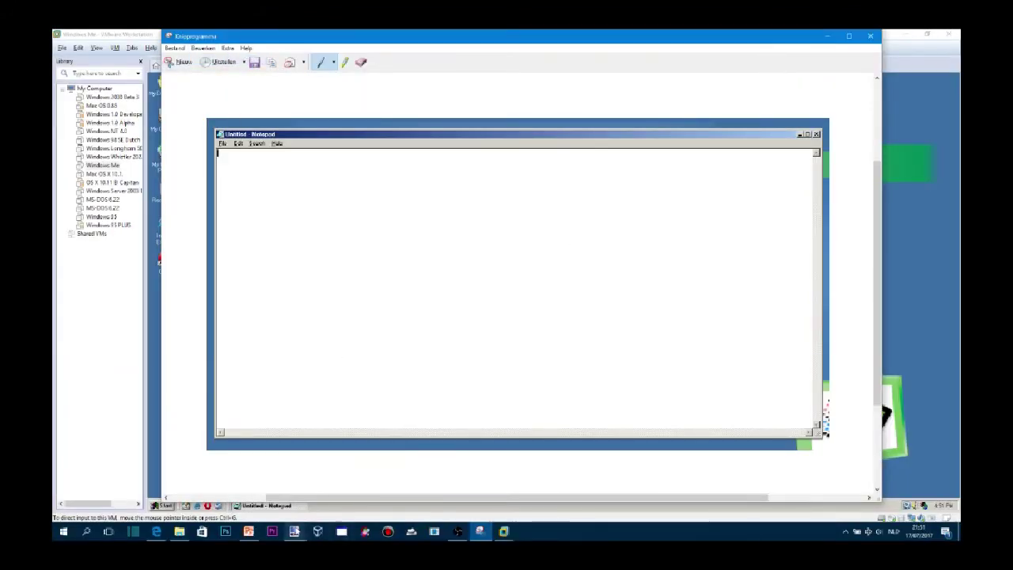
Paste the new Notepad snip onto the Paint.NET canvas.
left_click(293, 531)
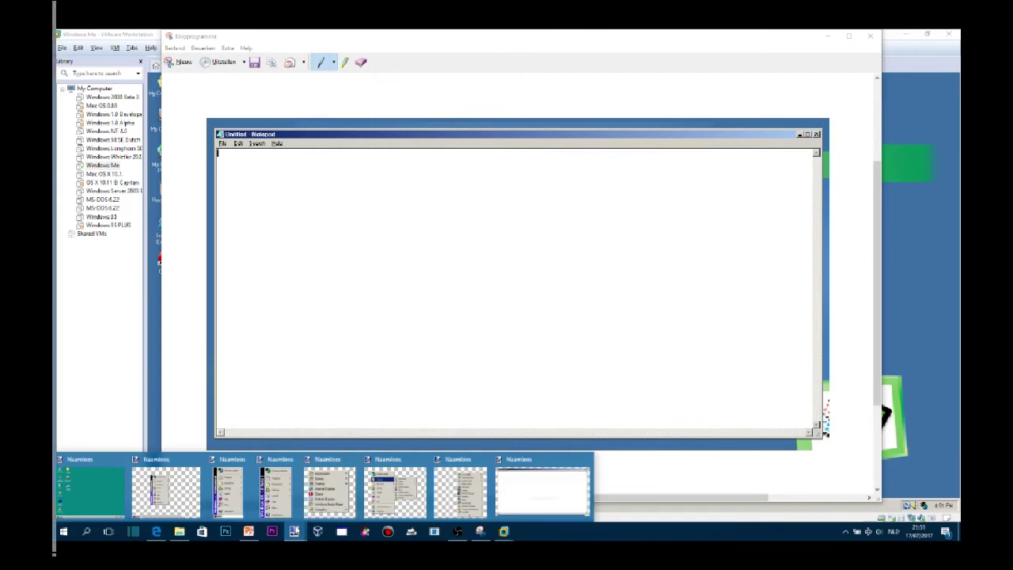
left_click(542, 491)
key("ctrl+v")
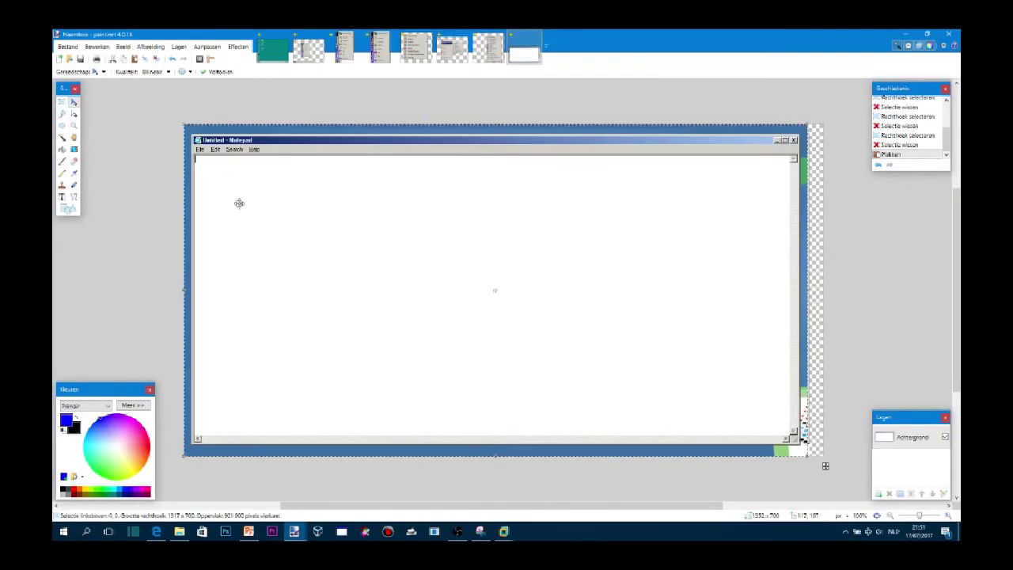
Commit the pasted snip and erase the left-edge and bottom strips to transparency.
key("s")
left_click_drag(185, 125, 175, 412)
left_click_drag(186, 462, 190, 466)
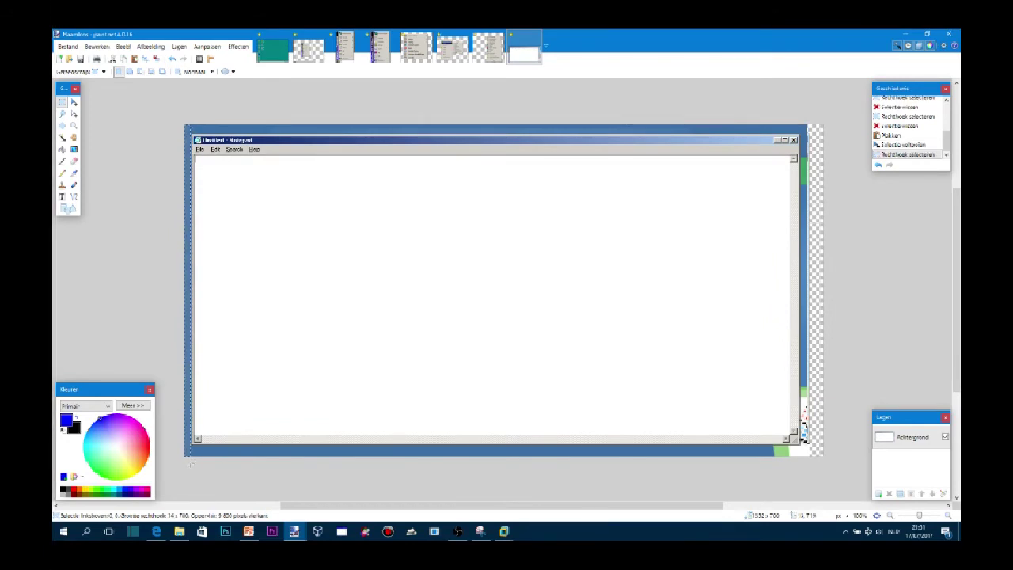
key("Delete")
mouse_move(163, 119)
left_mouse_down()
mouse_move(194, 482)
mouse_move(823, 449)
left_mouse_up()
key("Delete")
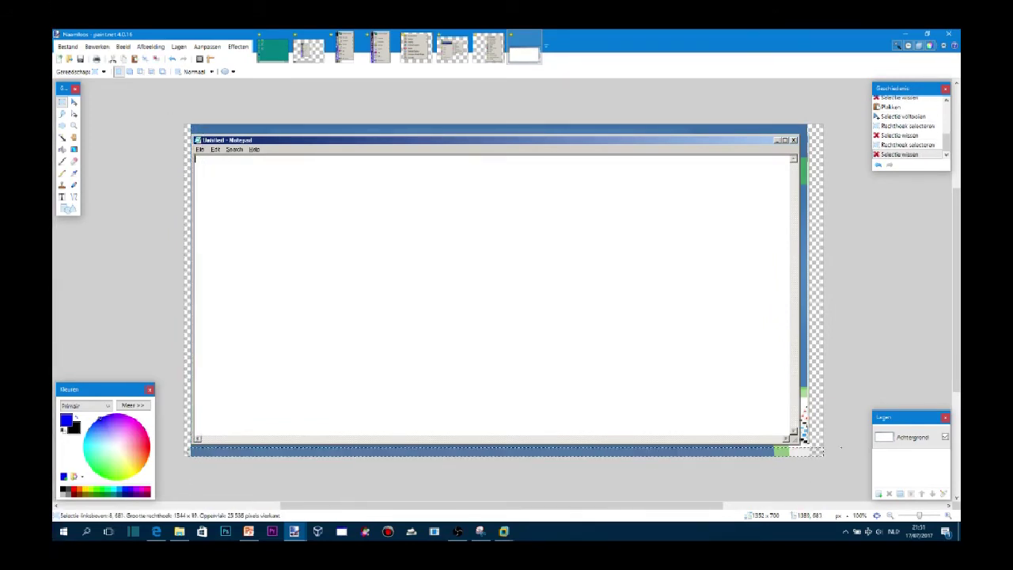
key("Delete")
Erase the right, top and remaining left edge strips to transparency.
left_click_drag(852, 116, 805, 462)
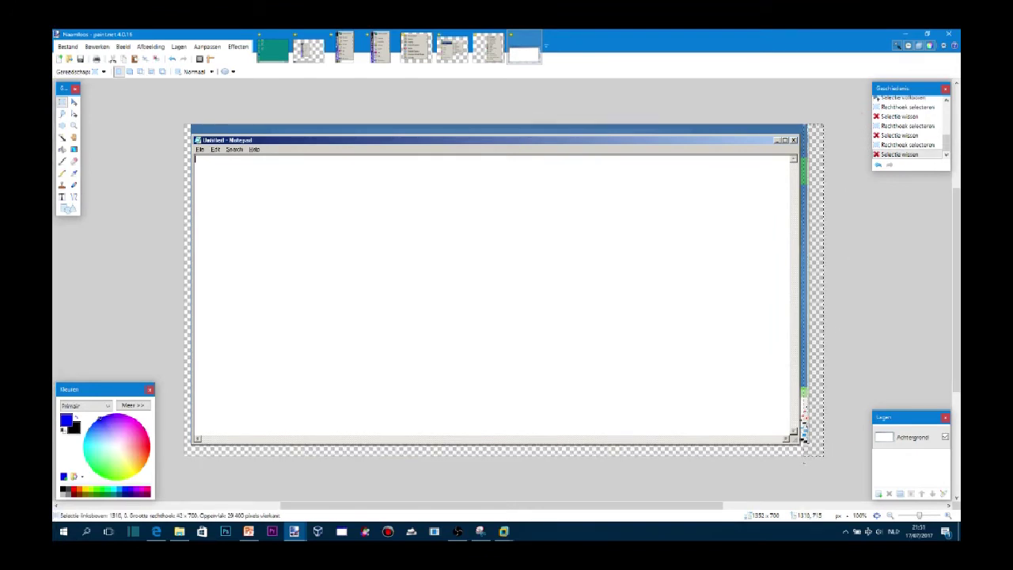
key("Delete")
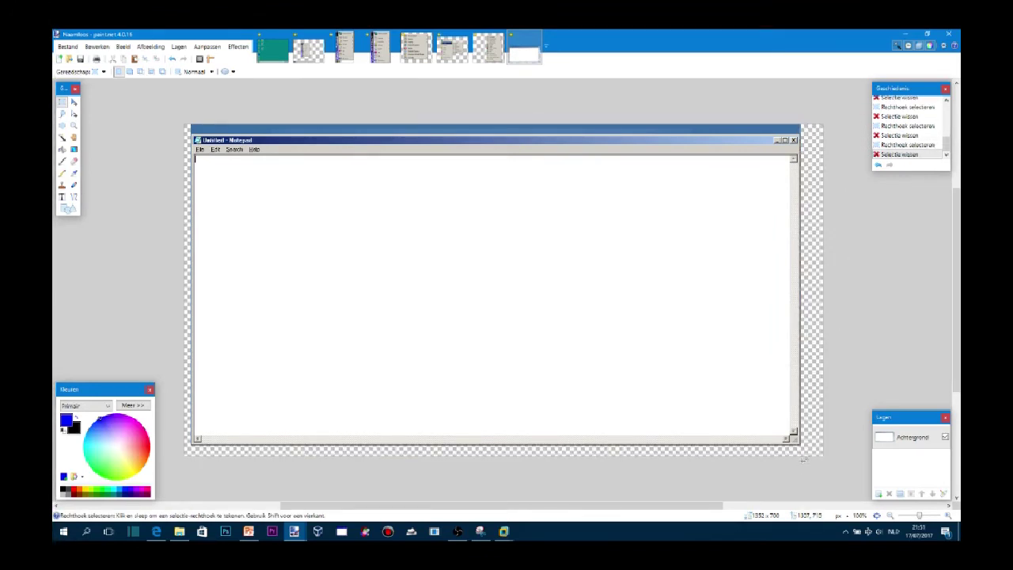
left_click_drag(183, 123, 724, 130)
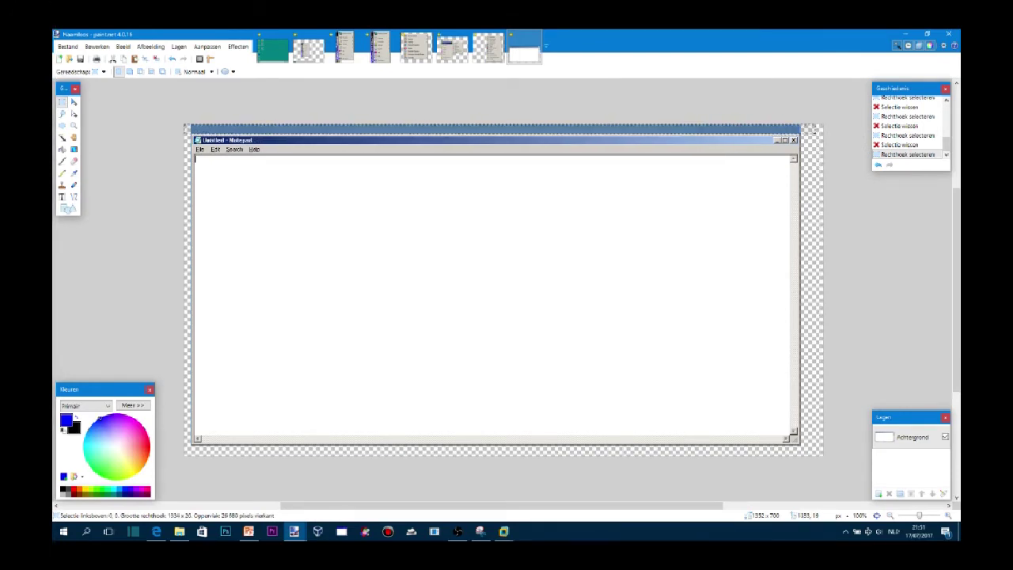
key("Delete")
left_click_drag(820, 121, 179, 133)
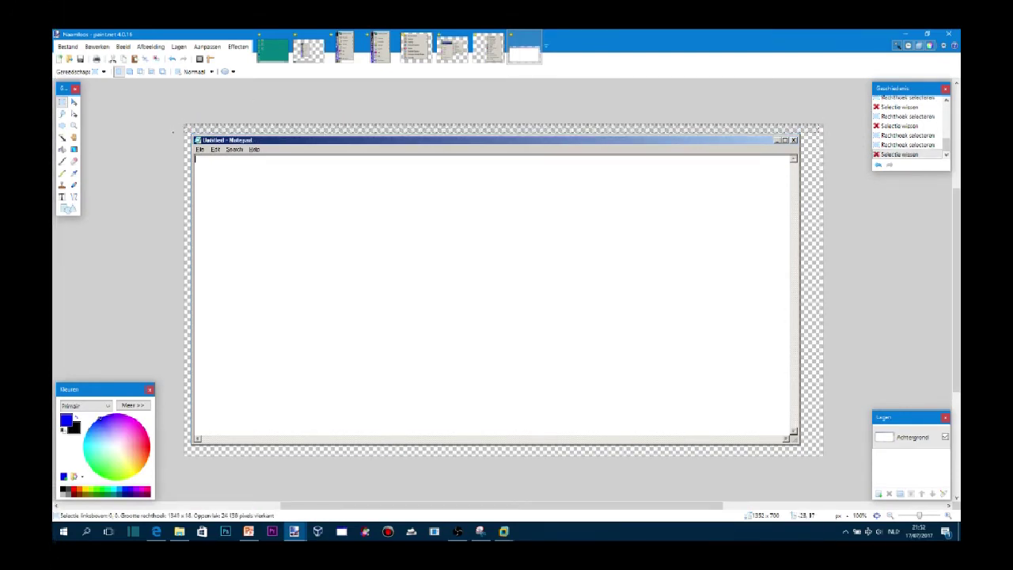
key("Delete")
left_click_drag(184, 123, 815, 135)
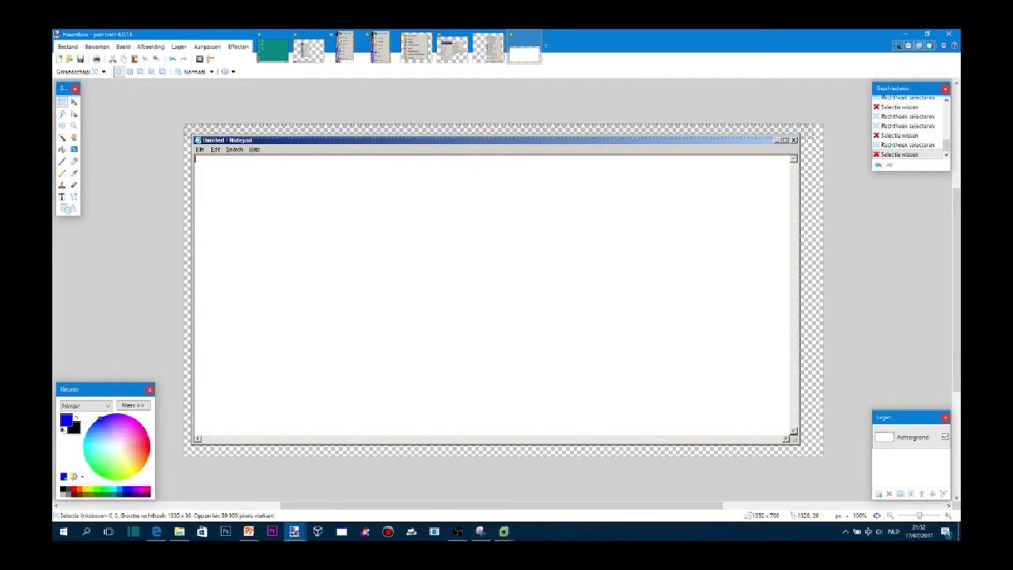
key("Delete")
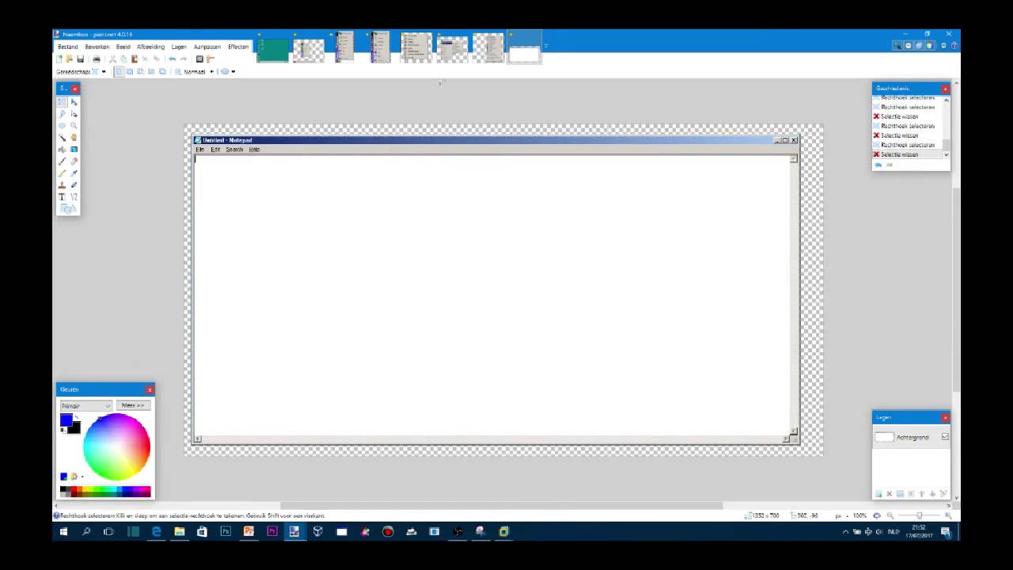
left_click_drag(182, 123, 193, 458)
key("Delete")
Select and copy the whole cleaned-up Notepad image.
key("ctrl+a")
key("ctrl+d")
left_click(248, 532)
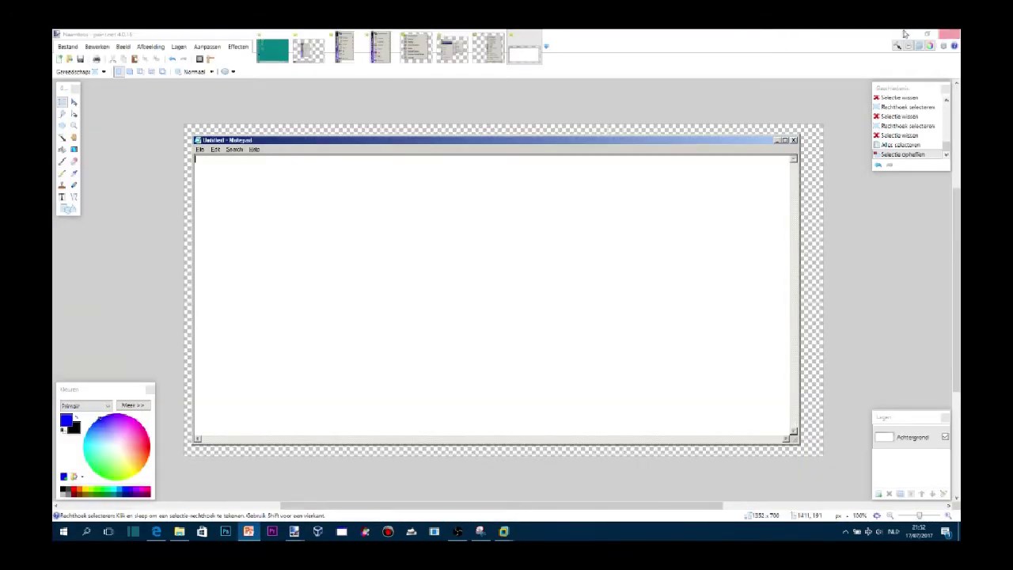
Duplicate slide 6 as slide 7 and delete its Start, Programs and Accessories menu pictures.
left_click(905, 34)
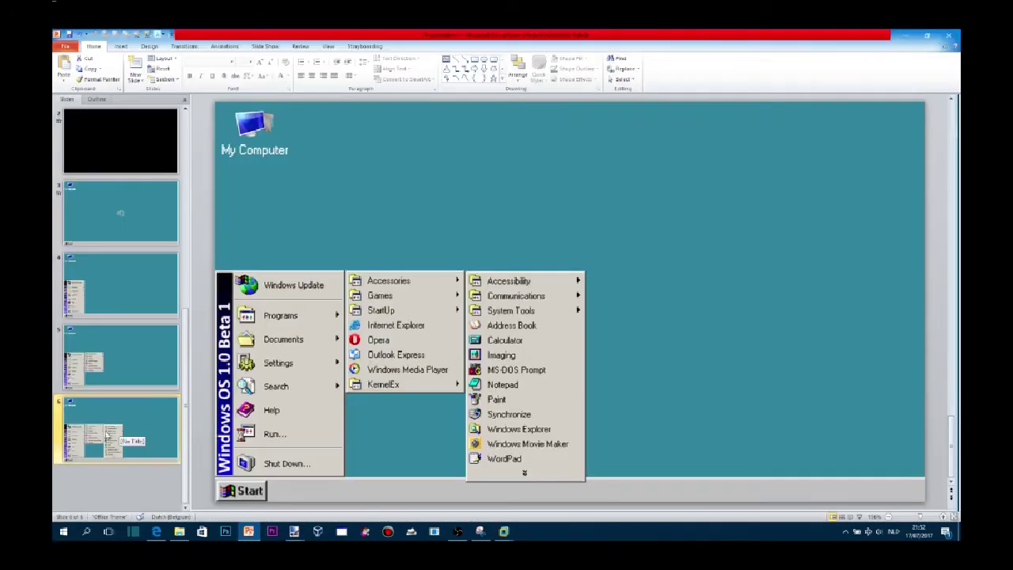
right_click(102, 425)
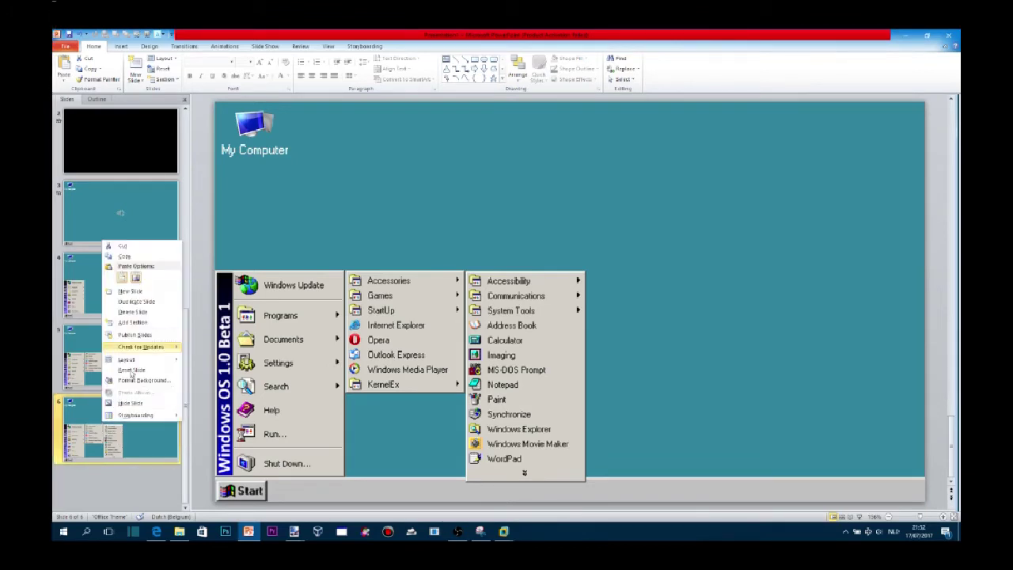
left_click(137, 302)
left_click(397, 315)
key("Delete")
left_click(430, 319)
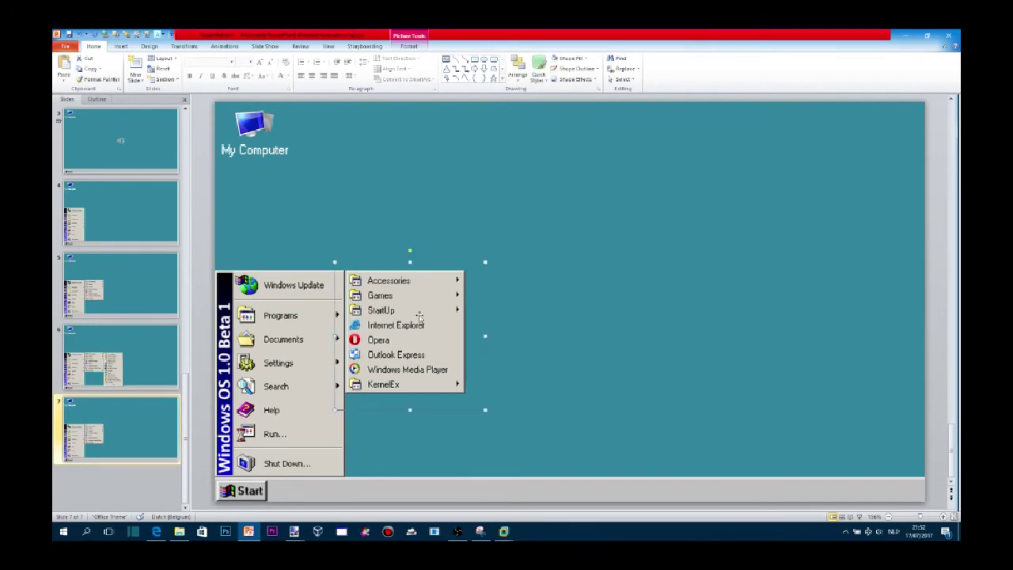
key("Delete")
key("Delete")
left_click(317, 377)
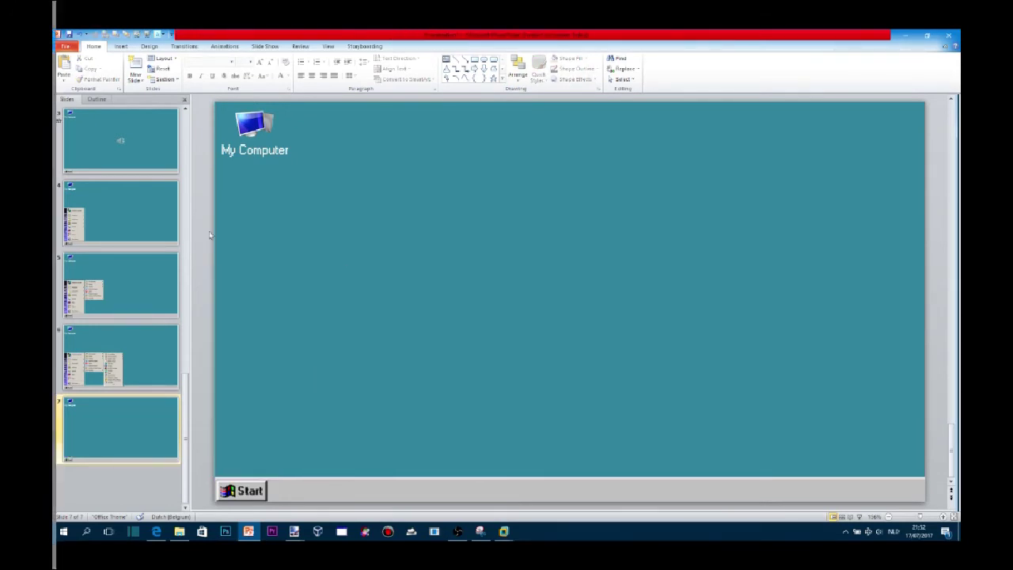
key("Delete")
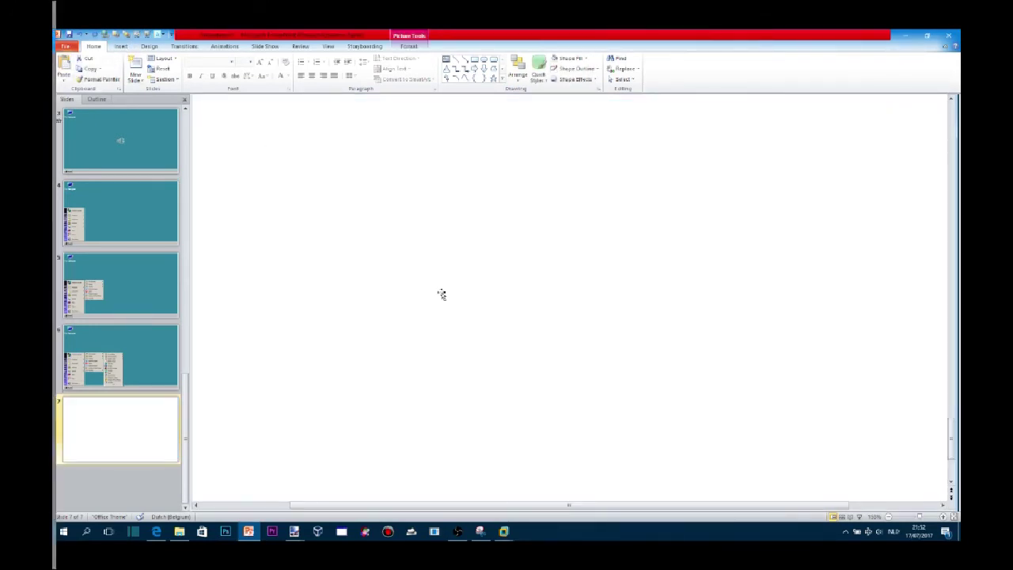
Shrink the pasted Notepad picture with the Size spinners and position it on the desktop.
left_click(408, 46)
left_click(937, 79)
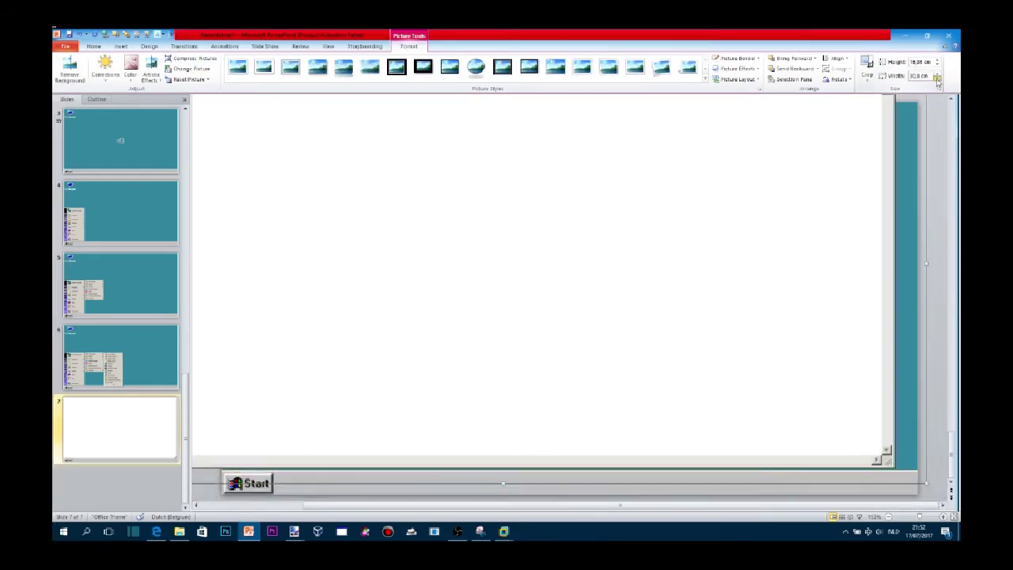
left_click(936, 79)
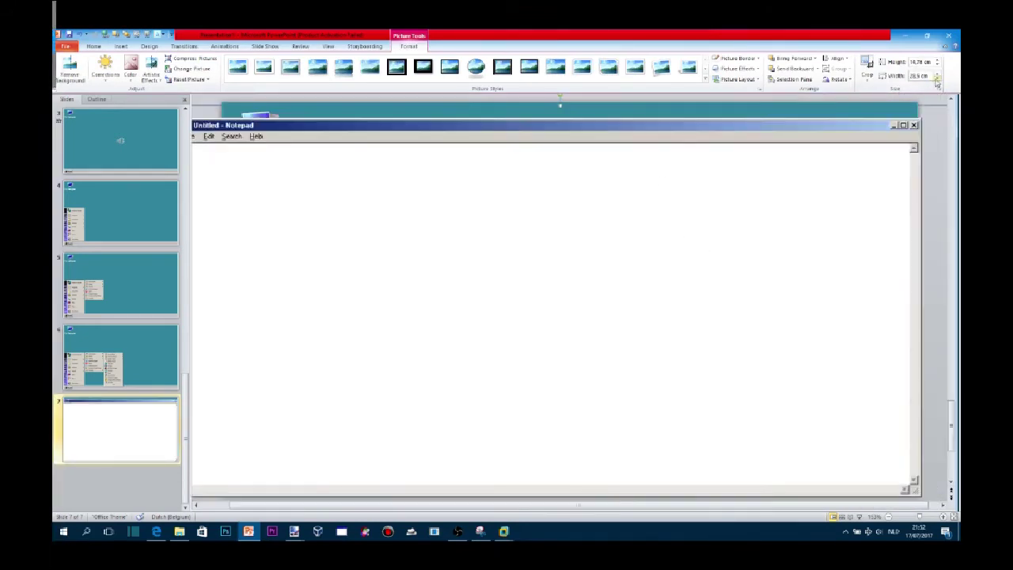
left_click(936, 78)
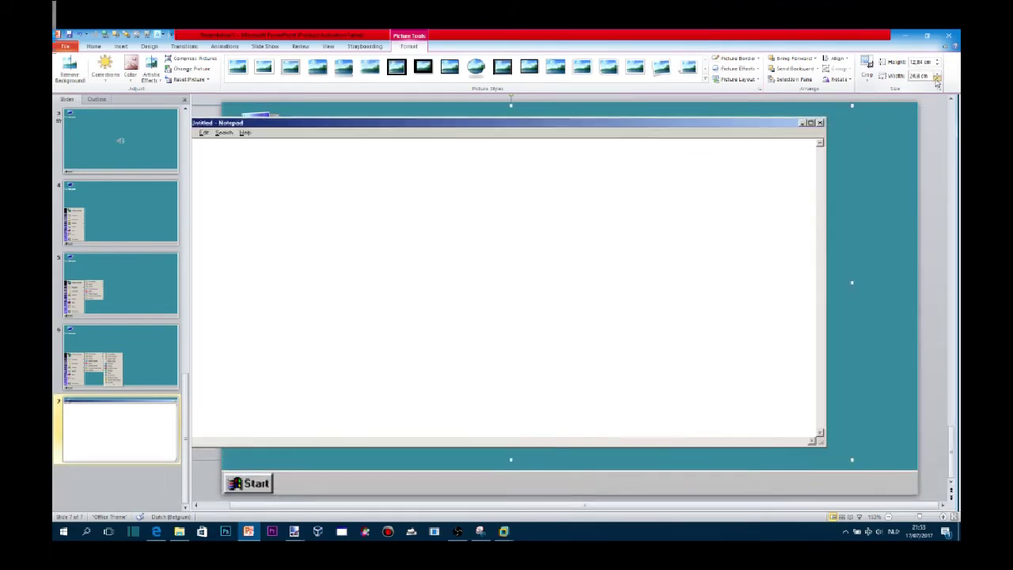
left_click(937, 79)
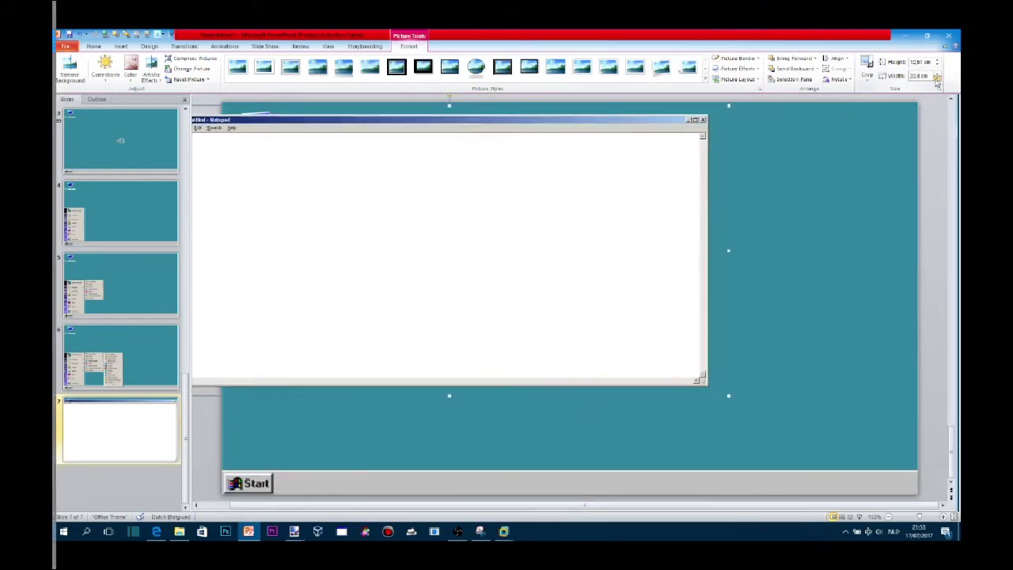
left_click(936, 78)
left_click_drag(526, 225, 656, 267)
left_click(937, 60)
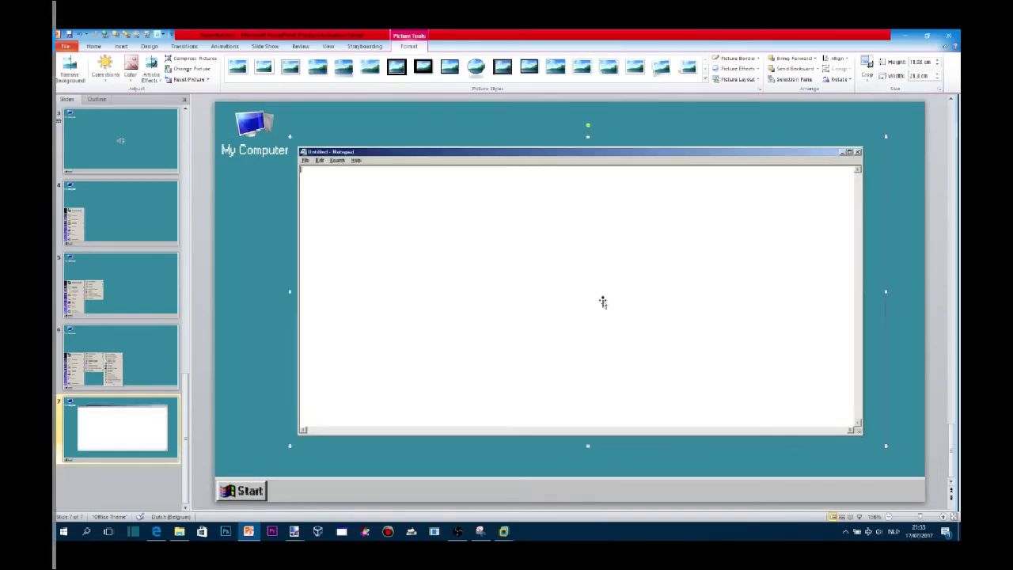
left_click_drag(597, 296, 591, 289)
left_click(208, 301)
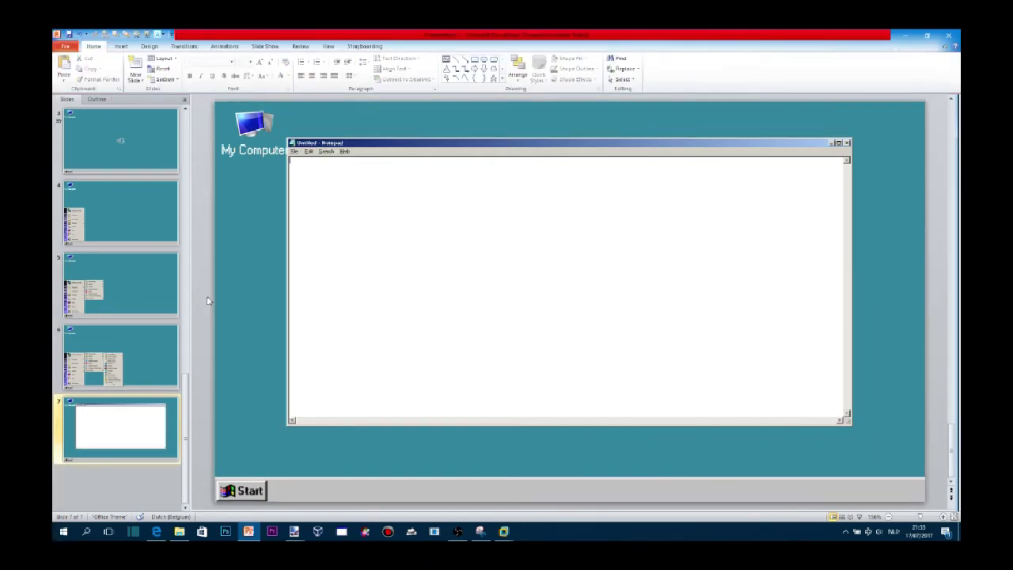
On slide 6, draw a rectangle over the Notepad entry with no outline and no fill.
left_click(129, 380)
left_click(474, 59)
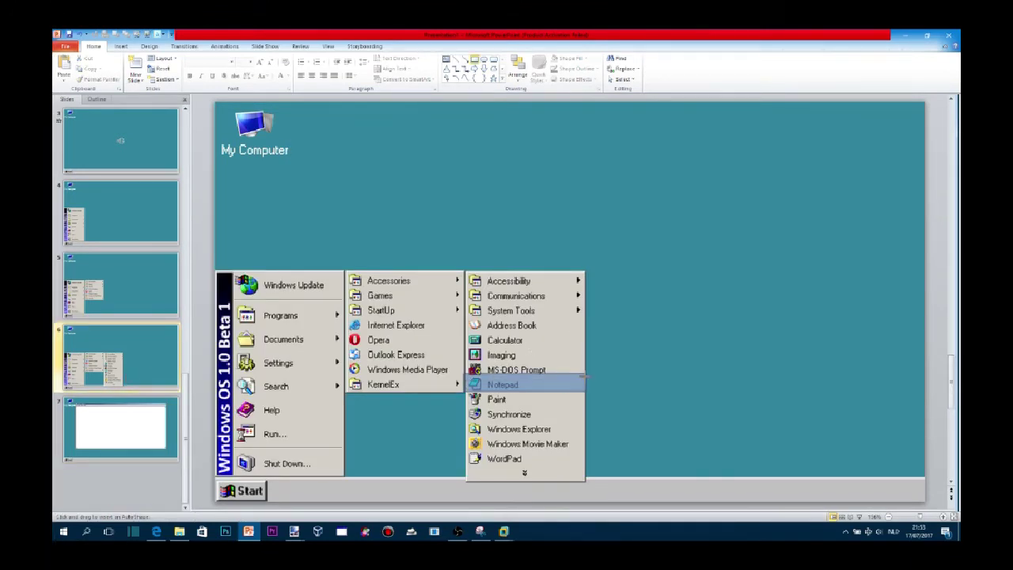
left_click_drag(585, 376, 464, 391)
left_click(387, 68)
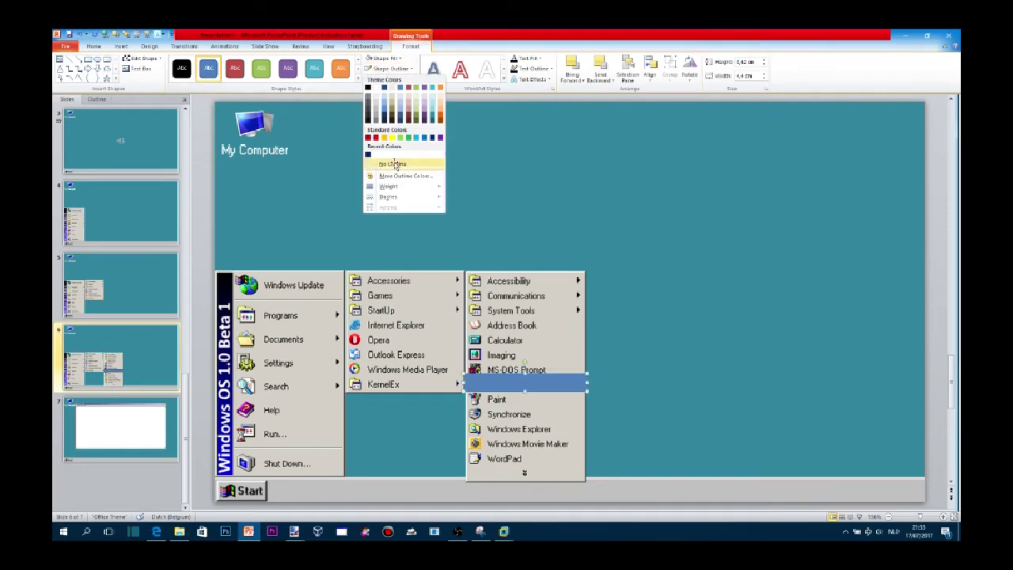
left_click(395, 164)
left_click(388, 59)
left_click(391, 154)
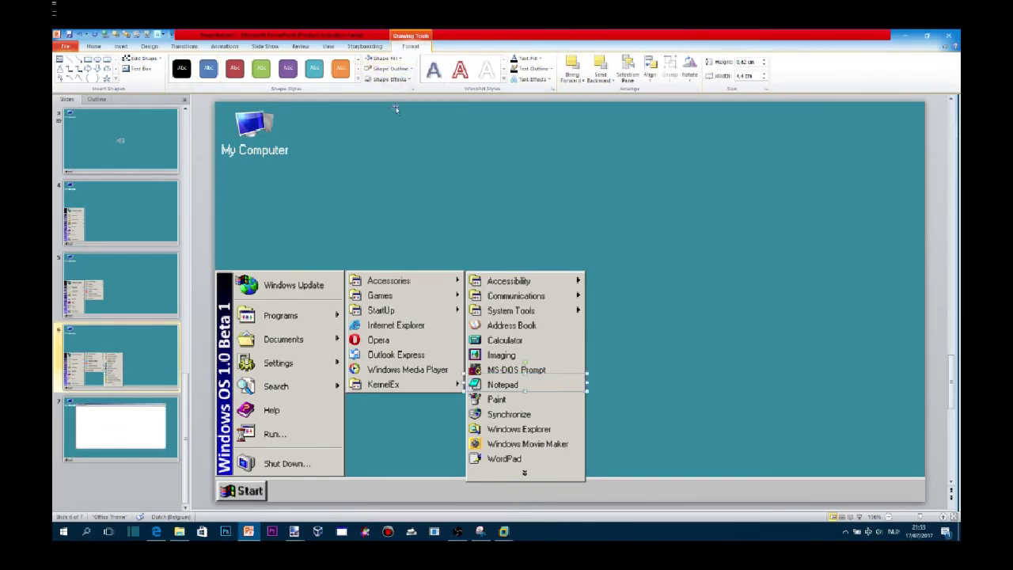
Confirm the box's settings dialog and start the slide show from slide 3.
left_click(105, 37)
left_click(376, 330)
left_click(121, 139)
left_click(112, 36)
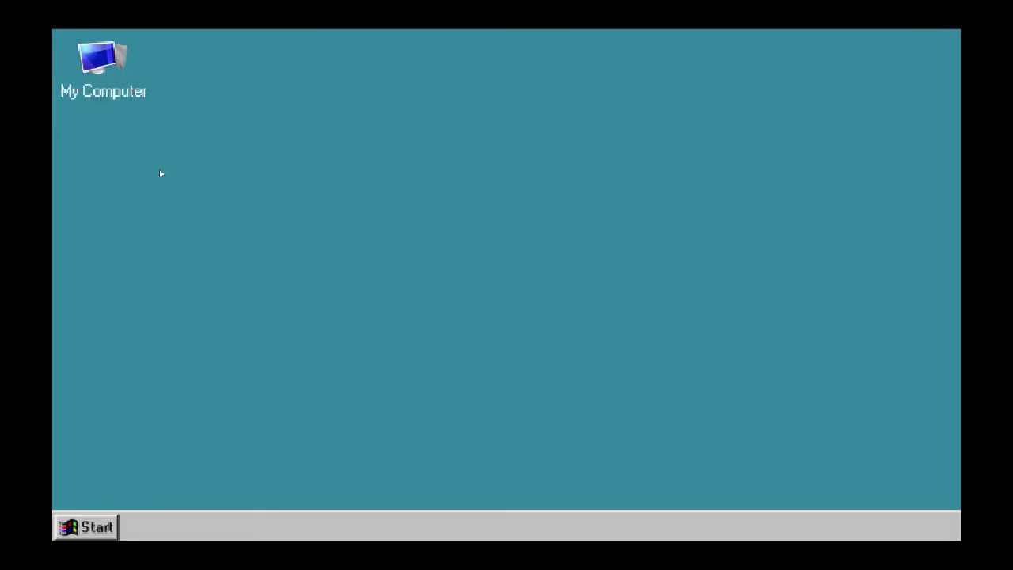
In the slide show, follow Start, Programs, Accessories, Notepad to reach the Notepad slide.
left_click(157, 418)
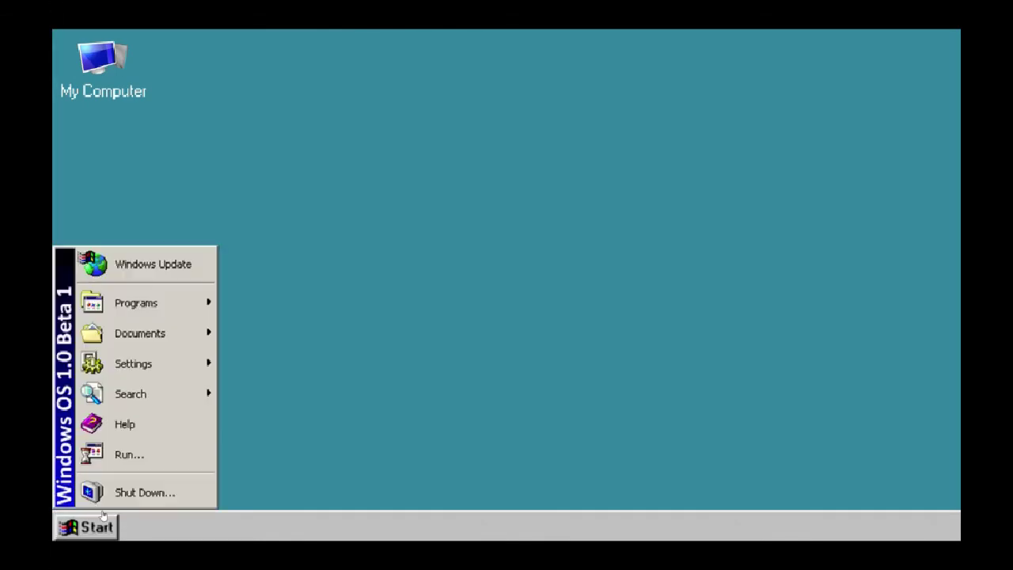
left_click(155, 314)
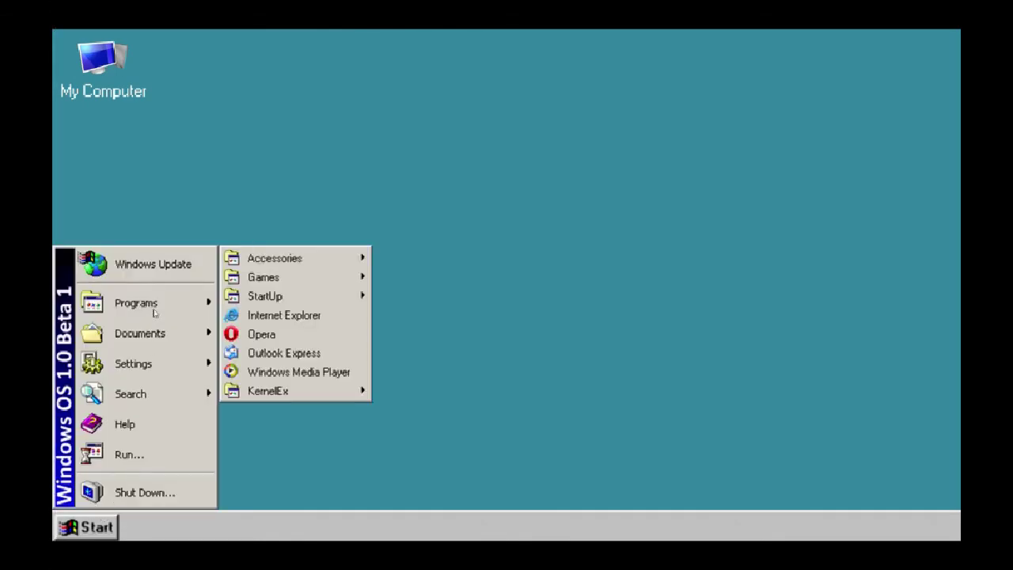
left_click(280, 262)
left_click(420, 393)
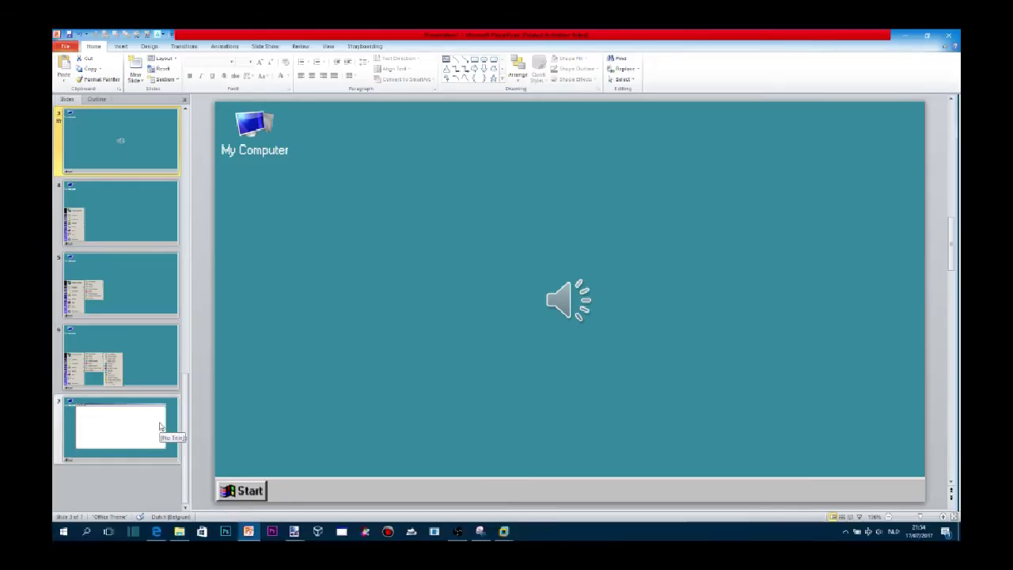
Duplicate slide 3, move the copy to the end as slide 8, and remove its sound icon.
right_click(113, 143)
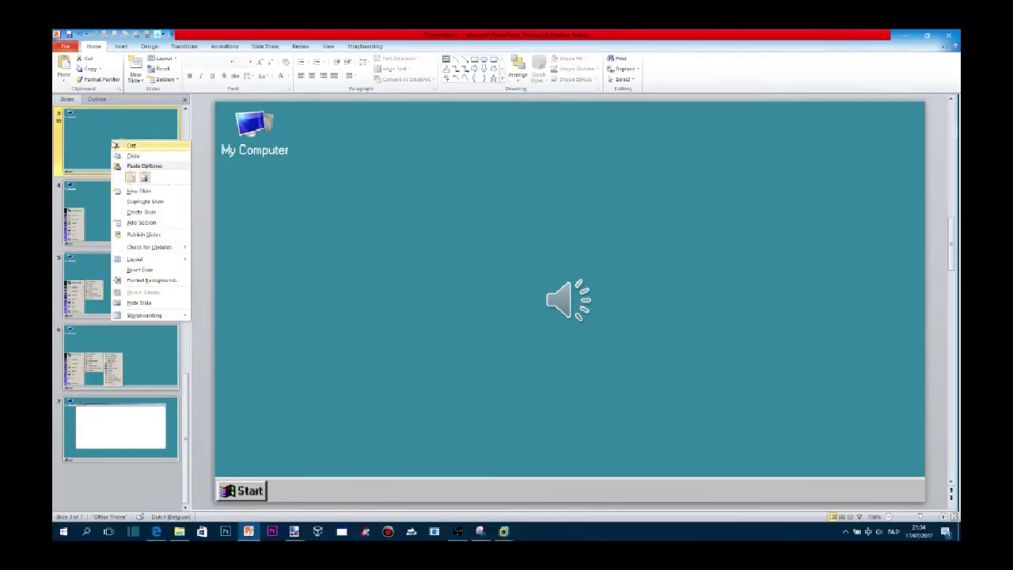
left_click(158, 203)
left_click_drag(135, 152, 133, 498)
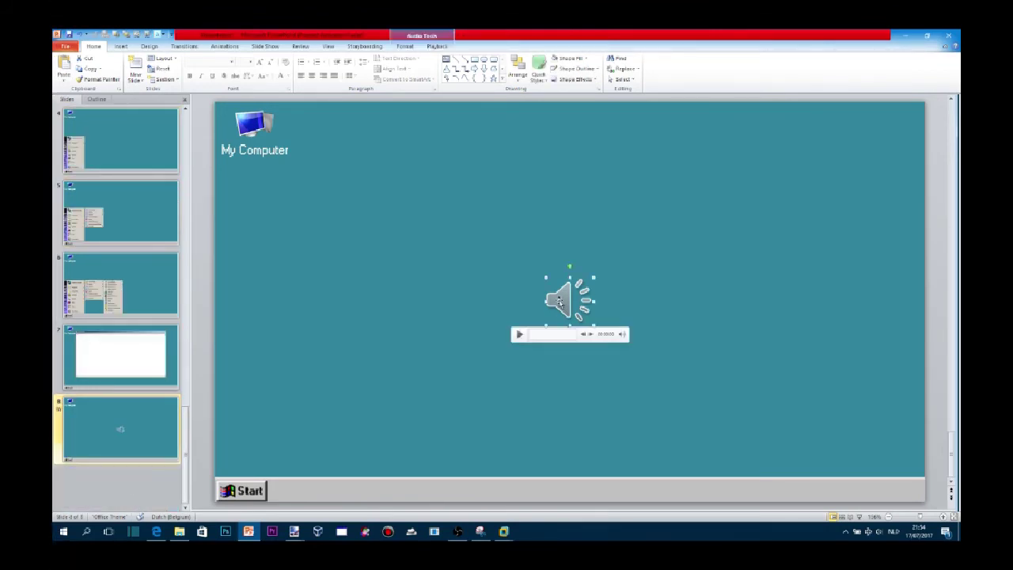
left_click(164, 354)
key("Down")
left_click(129, 366)
Snip the Untitled - Notepad taskbar button in Windows Me, then start a new Paint.NET image.
mouse_move(495, 534)
left_click(705, 475)
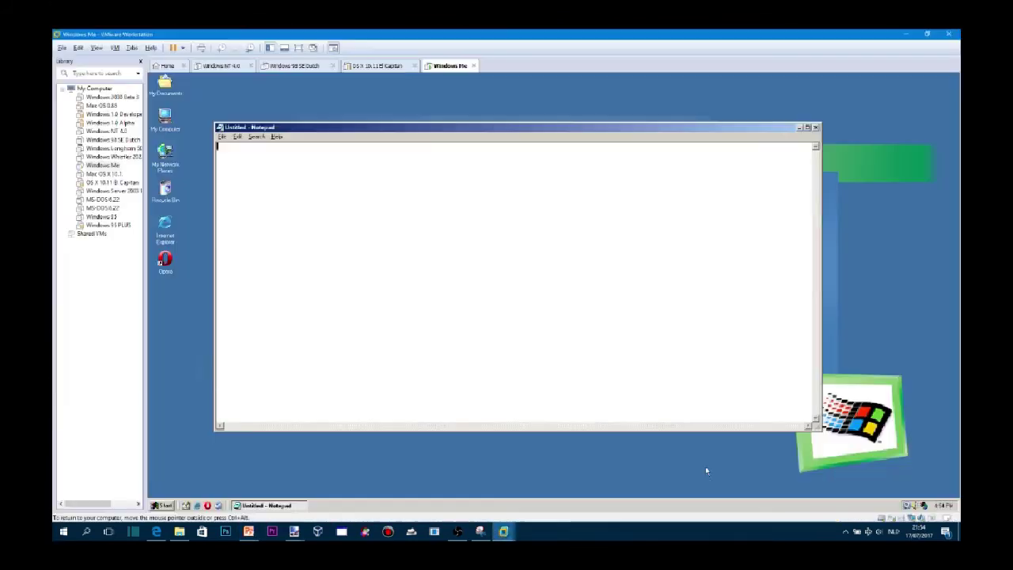
left_click(180, 61)
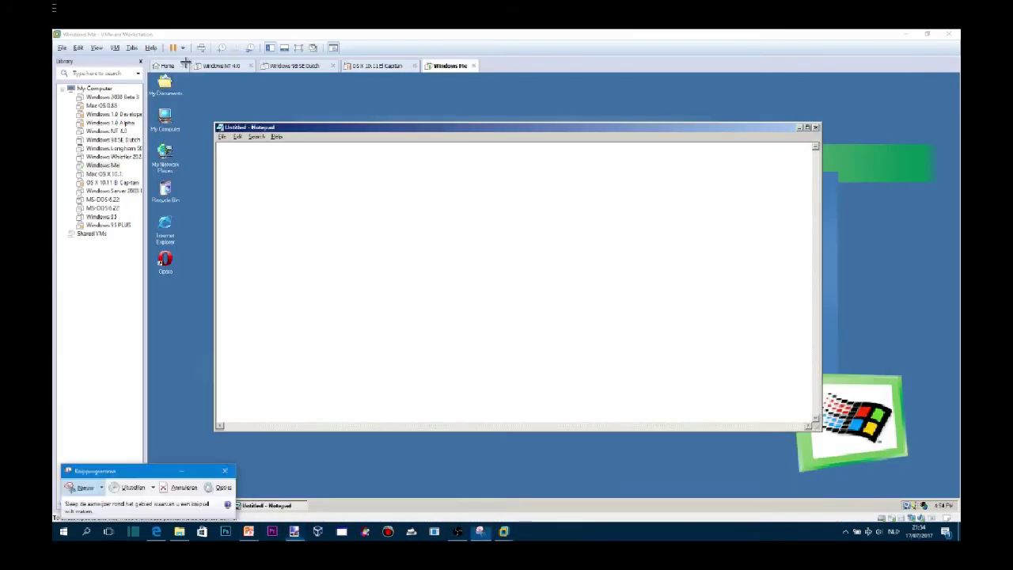
left_click_drag(313, 495, 230, 516)
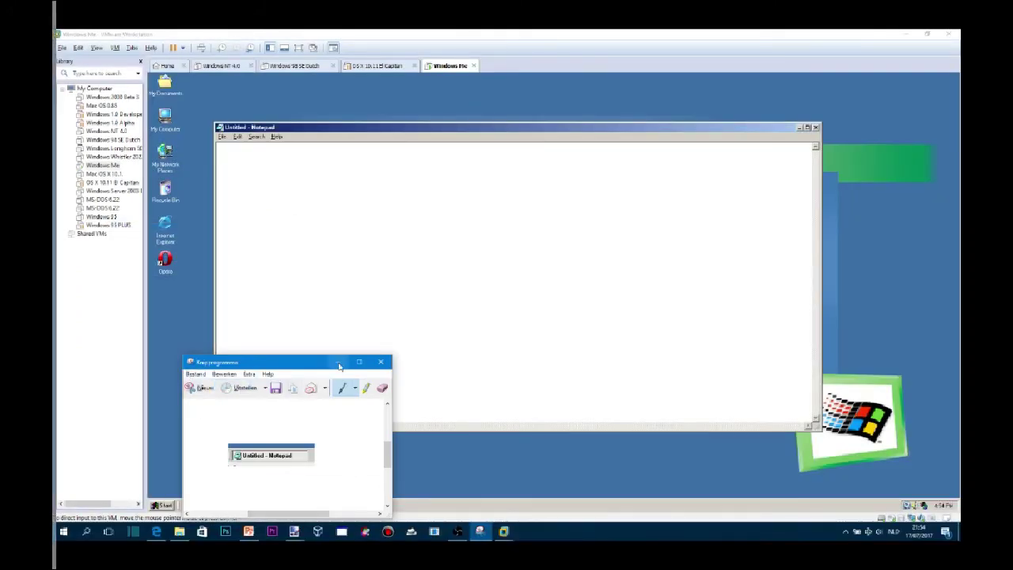
left_click(293, 531)
key("ctrl+n")
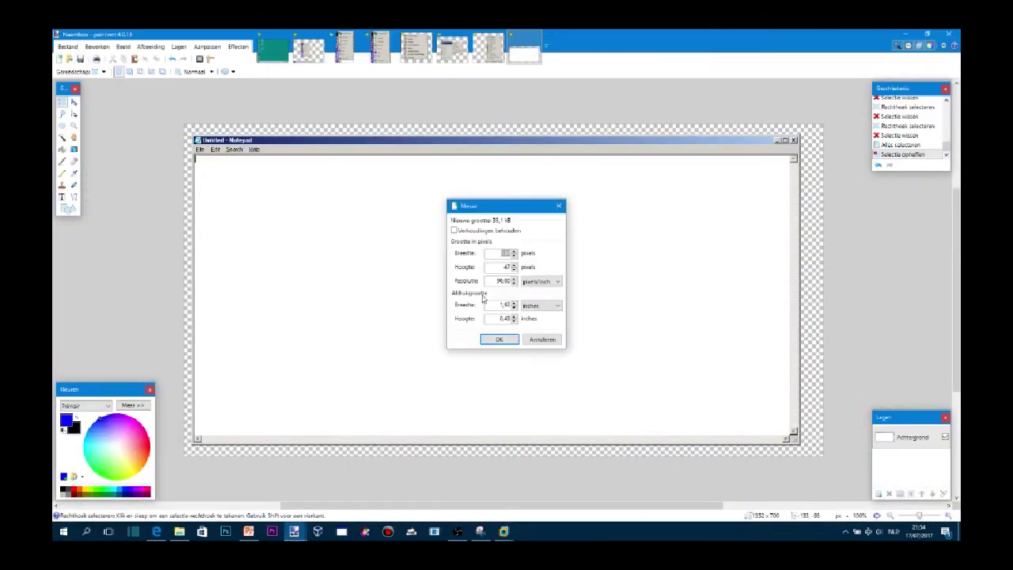
Create a new Paint.NET image and paste the Notepad taskbar capture into it, zoomed in.
left_click(500, 340)
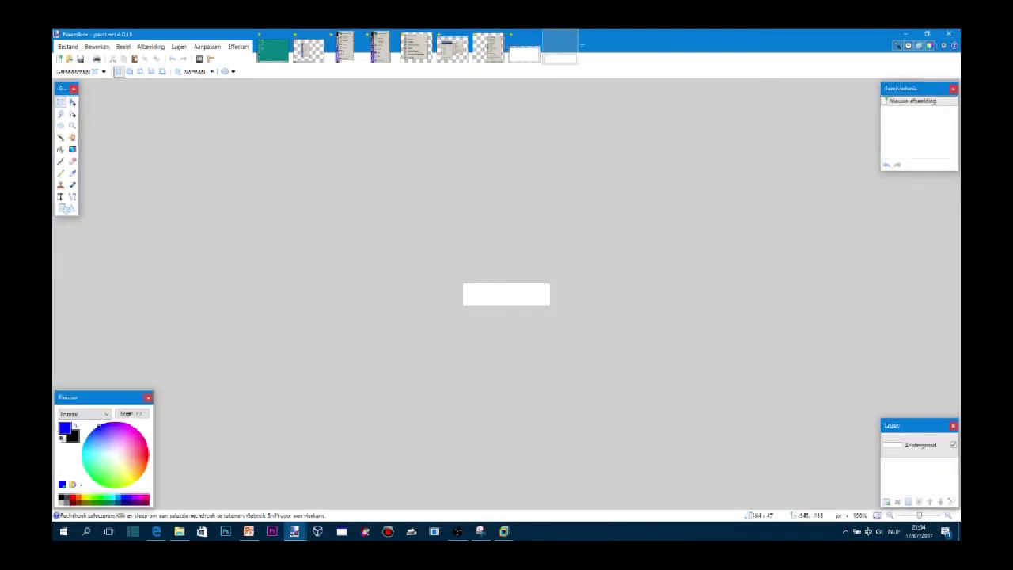
key("ctrl+v")
key("ctrl+plus")
key("ctrl+plus")
key("Return")
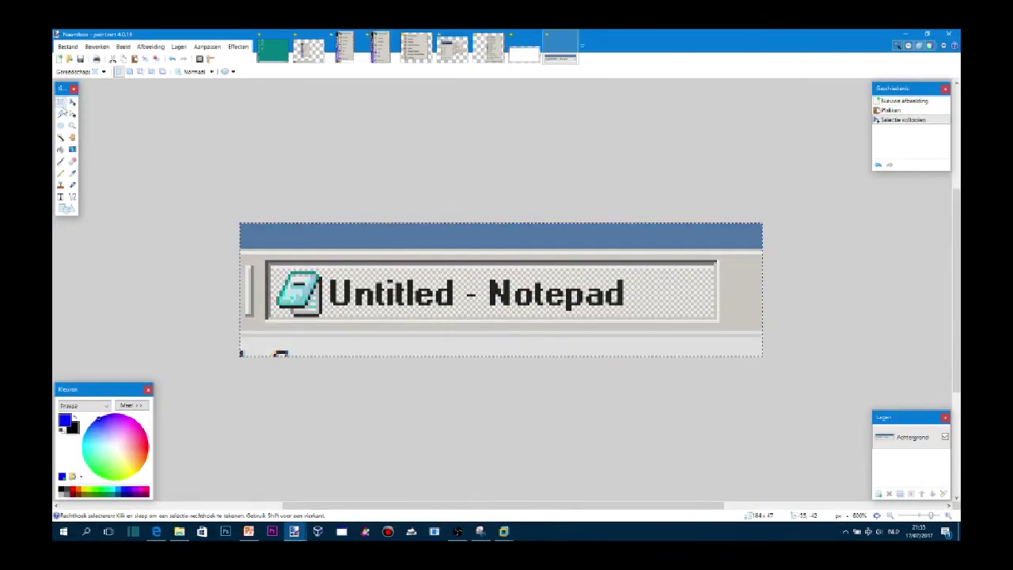
Erase the right, top blue, bottom grey and left border strips to transparency.
key("ctrl+d")
left_click_drag(768, 218, 723, 381)
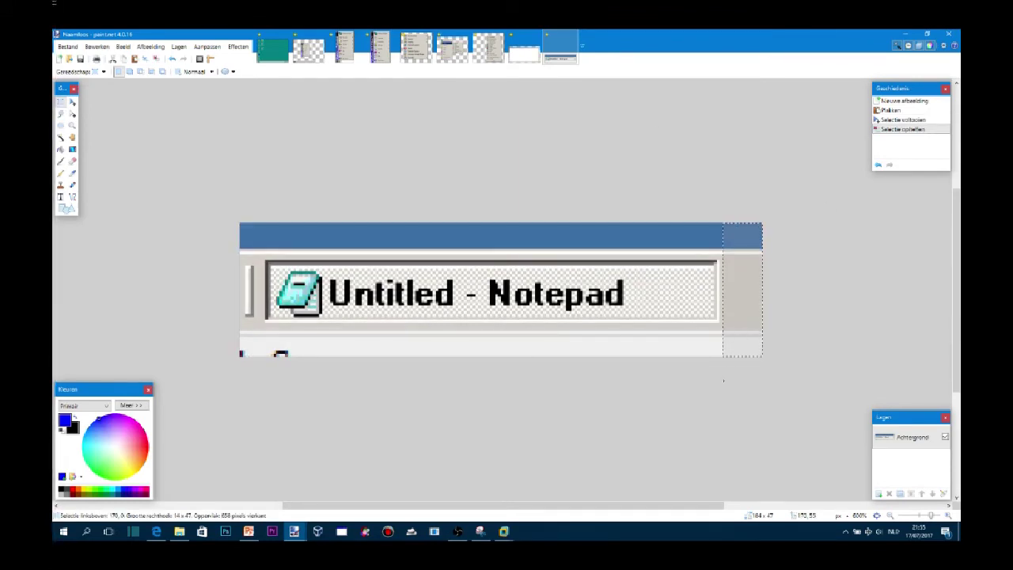
key("Delete")
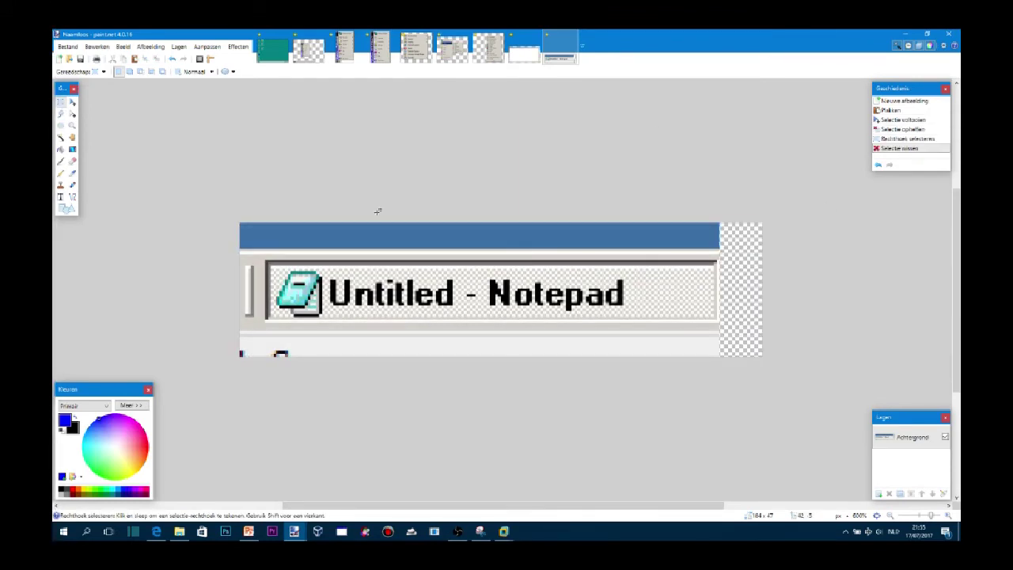
left_click_drag(238, 221, 751, 255)
left_click_drag(239, 222, 720, 255)
key("Delete")
mouse_move(760, 356)
left_mouse_down()
mouse_move(442, 343)
mouse_move(239, 321)
left_mouse_up()
key("Delete")
left_click_drag(239, 230, 265, 364)
key("Delete")
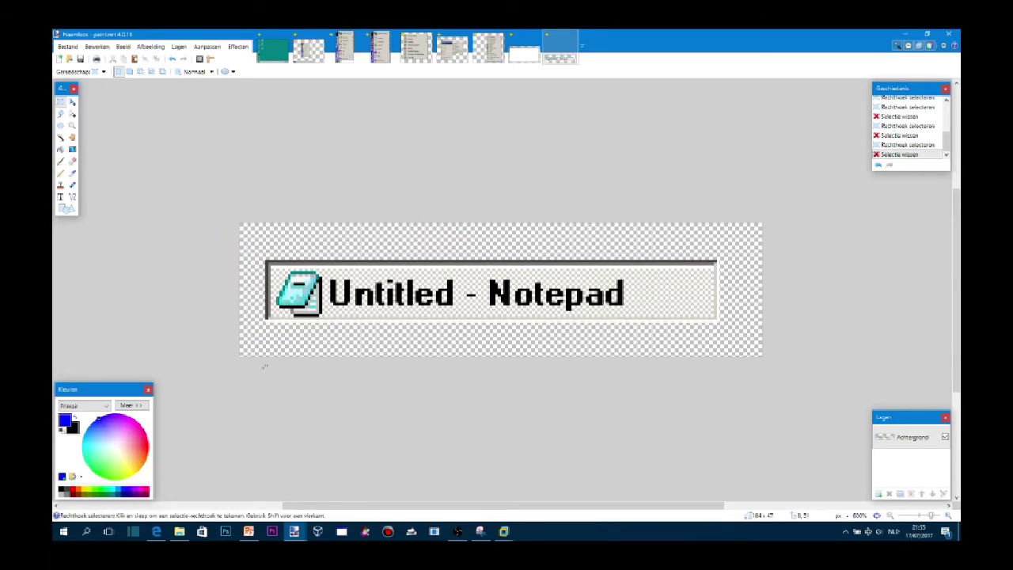
Select the whole cleaned-up button image and return to PowerPoint.
key("ctrl+a")
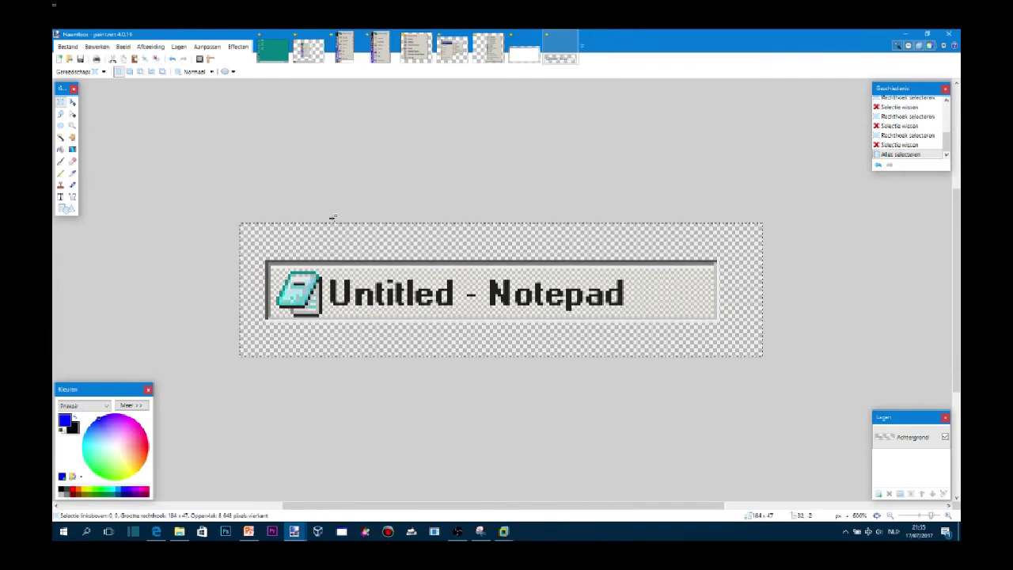
left_click(454, 535)
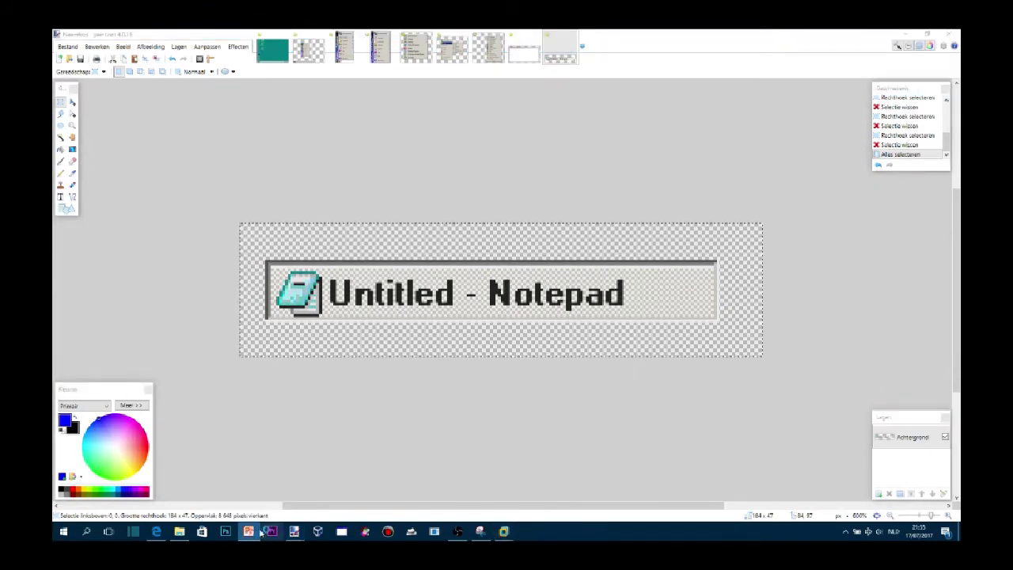
left_click(909, 35)
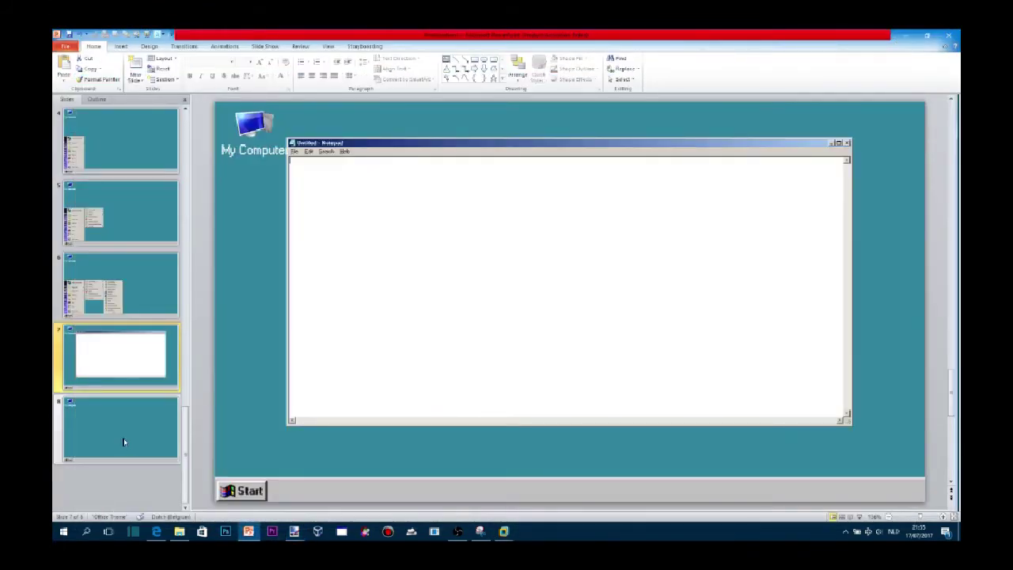
Paste the Notepad button picture onto slide 7 and move it onto the taskbar.
key("ctrl+v")
mouse_move(551, 292)
left_mouse_down()
mouse_move(381, 475)
mouse_move(314, 482)
left_mouse_up()
left_click(144, 484)
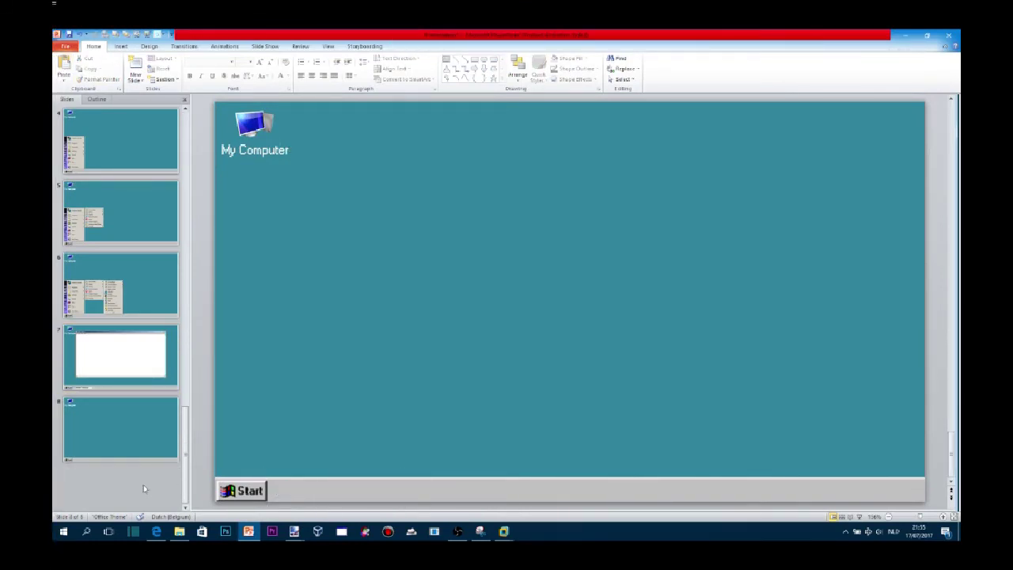
key("Up")
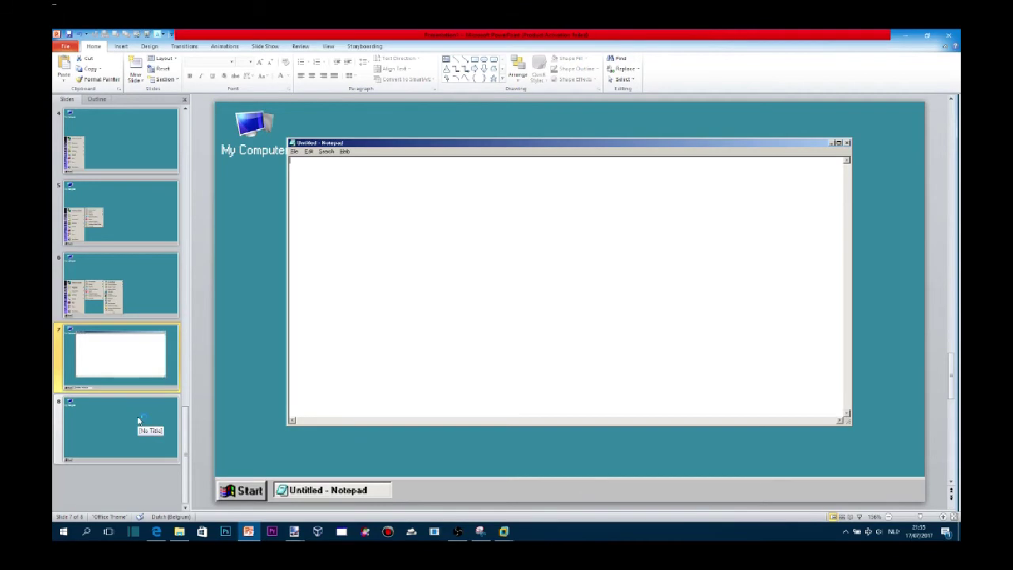
Paste the Notepad button on slide 8, placing it beside Start and nudging it right.
left_click(139, 420)
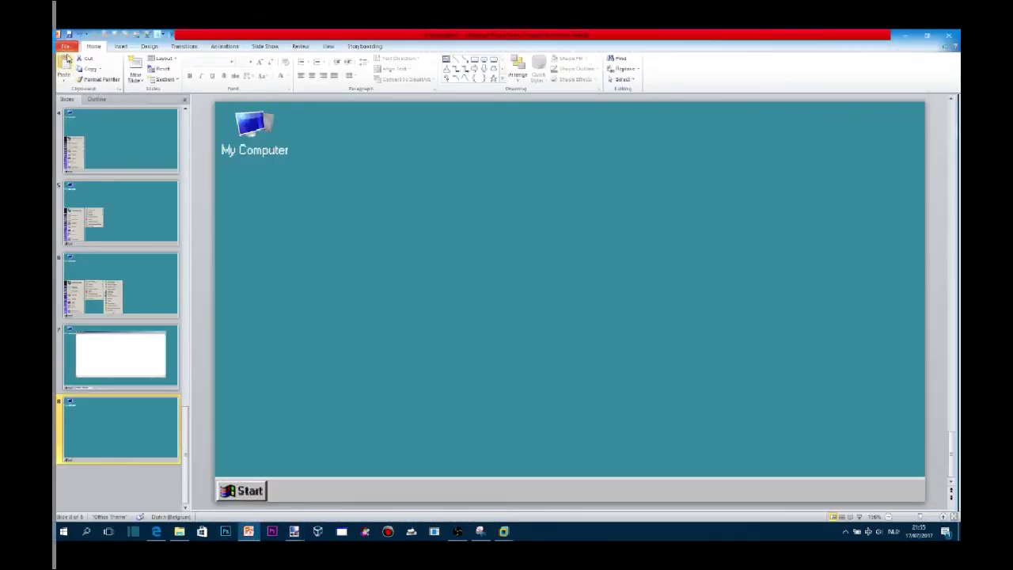
key("ctrl+v")
left_click_drag(509, 315, 312, 490)
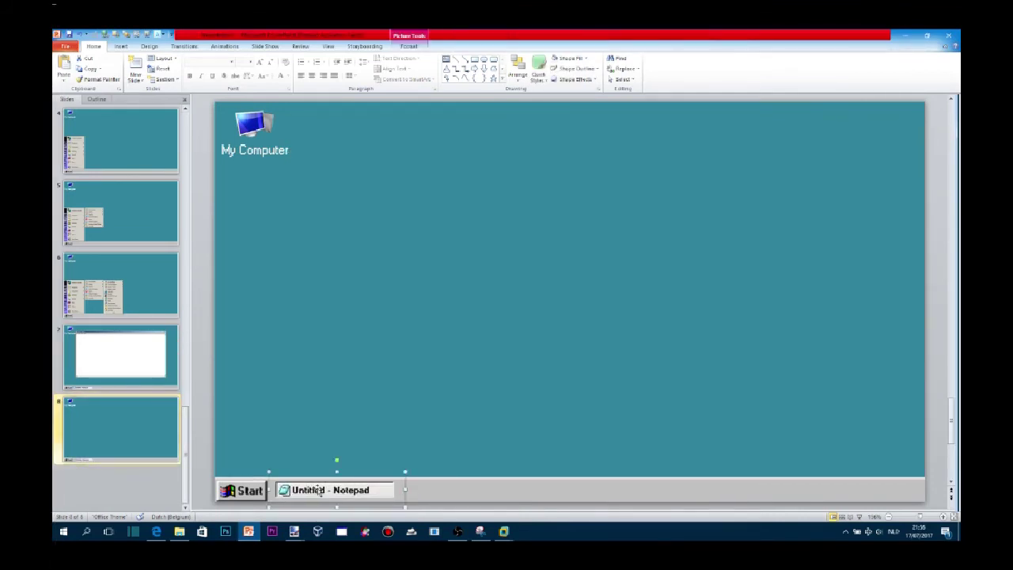
key("Right")
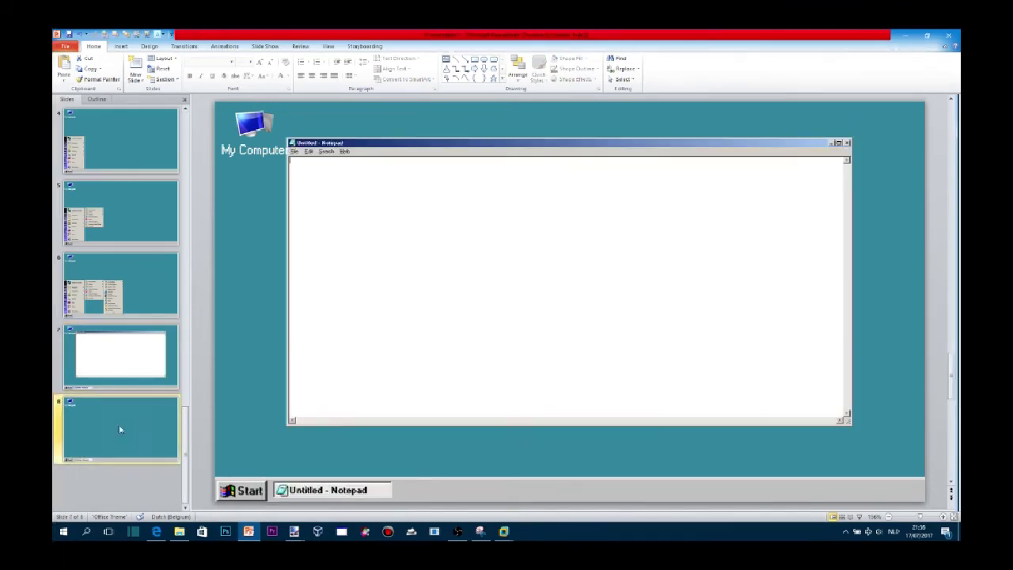
Delete the misplaced Notepad button from slide 8 and return to slide 7.
left_click(126, 372)
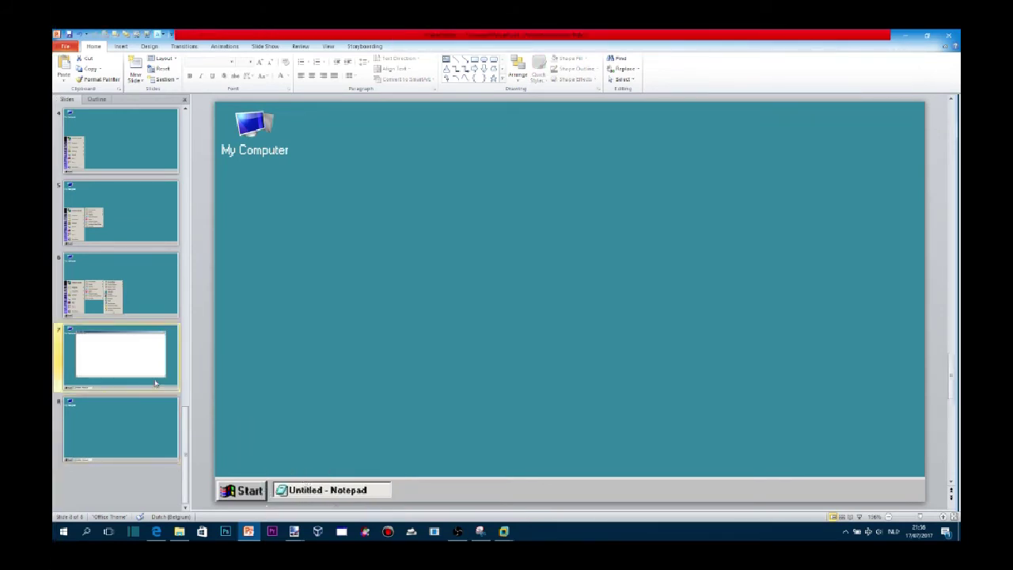
left_click(131, 419)
left_click(335, 490)
key("Delete")
key("Page_Up")
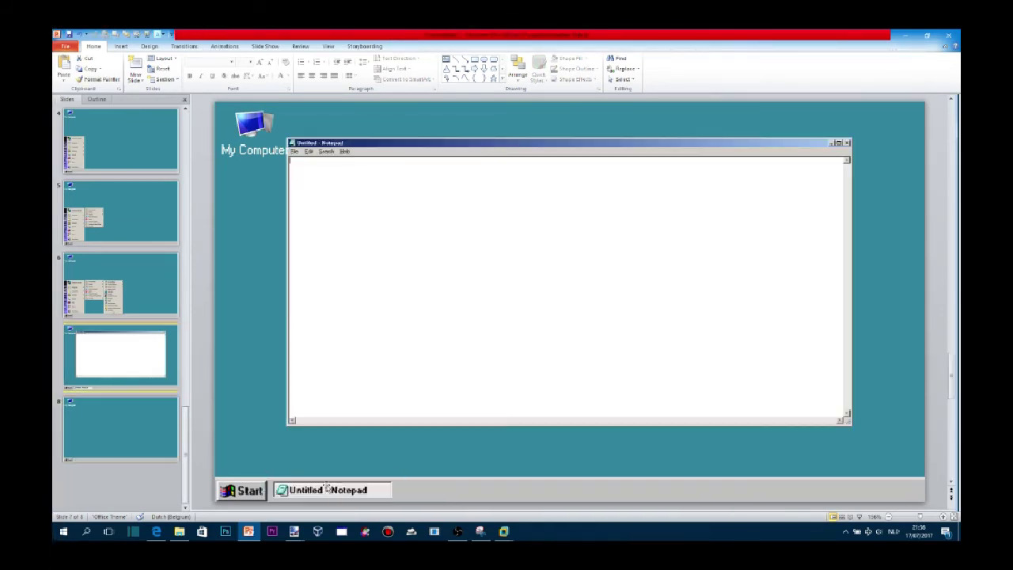
Copy slide 7's Notepad taskbar button onto slide 8 and quit the Premiere Pro loading window.
left_click(331, 491)
key("ctrl+c")
left_click(126, 432)
key("ctrl+v")
left_click(134, 433)
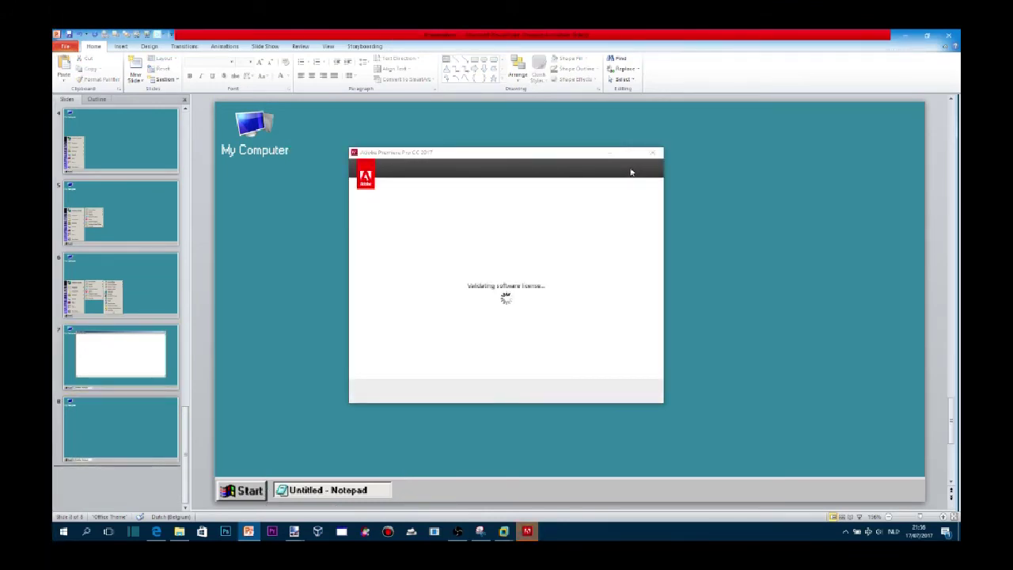
left_click(653, 152)
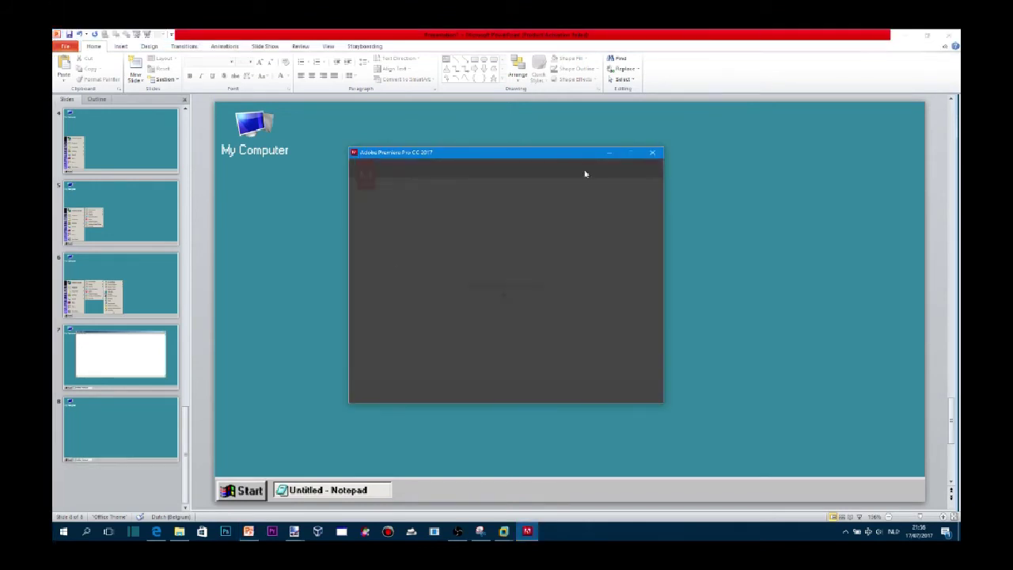
left_click(559, 312)
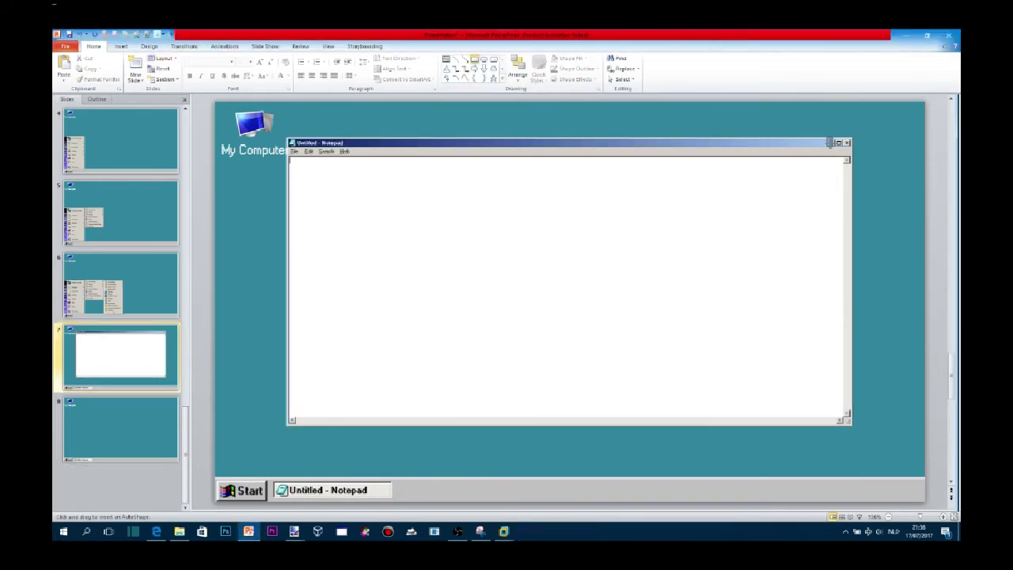
Draw a small no-outline shape over Notepad's title-bar buttons and hyperlink it to a slide.
left_click_drag(828, 139, 841, 148)
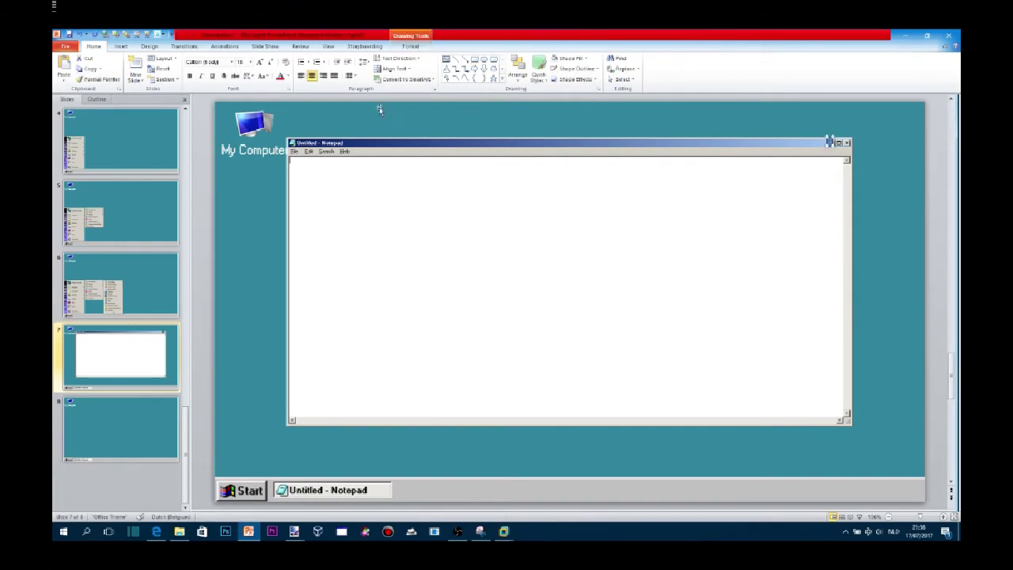
left_click(389, 68)
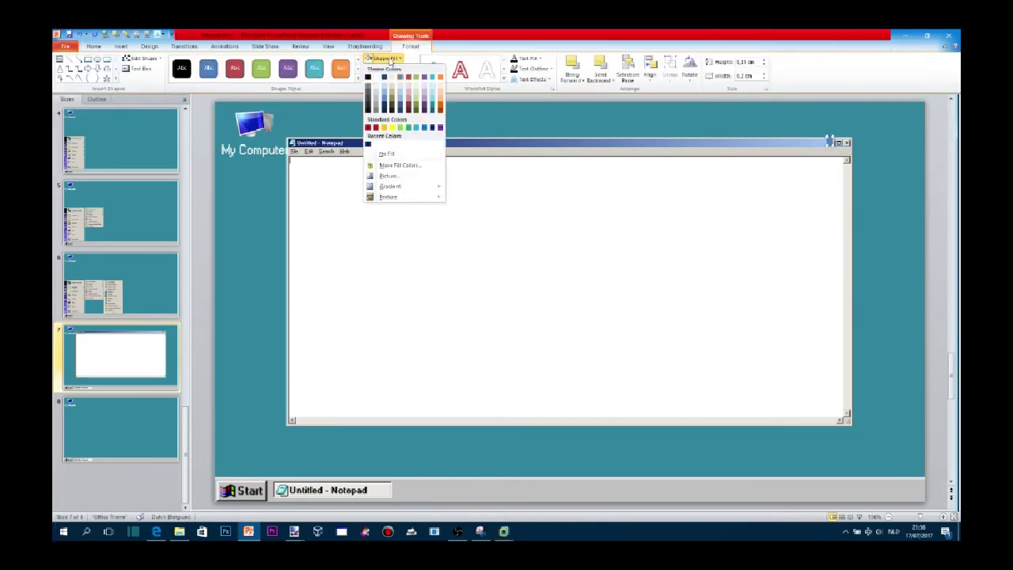
left_click(393, 163)
left_click(107, 38)
left_click(214, 310)
left_click(380, 328)
scroll(145, 259, "up", 5)
scroll(145, 259, "down", 3)
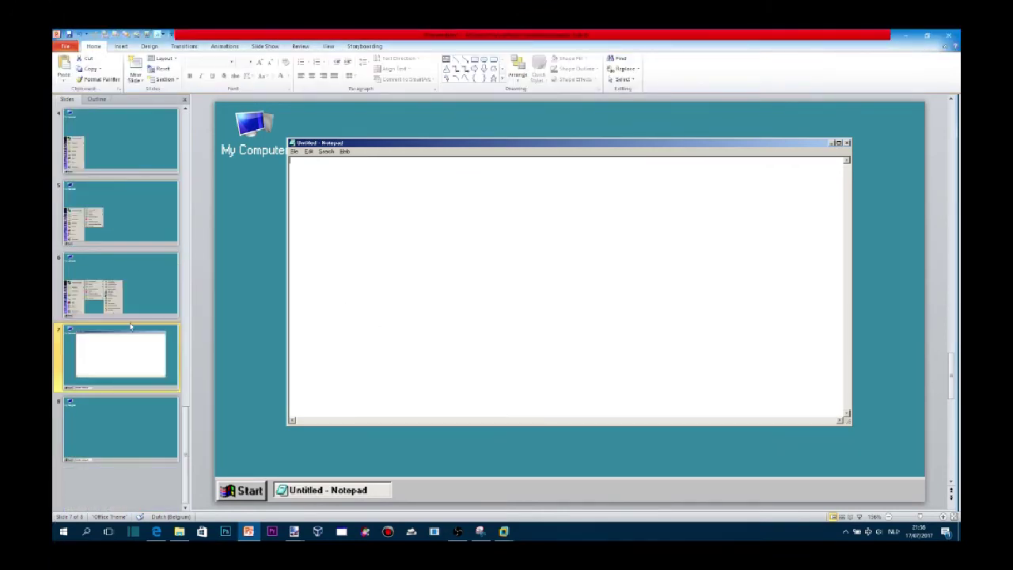
left_click(126, 426)
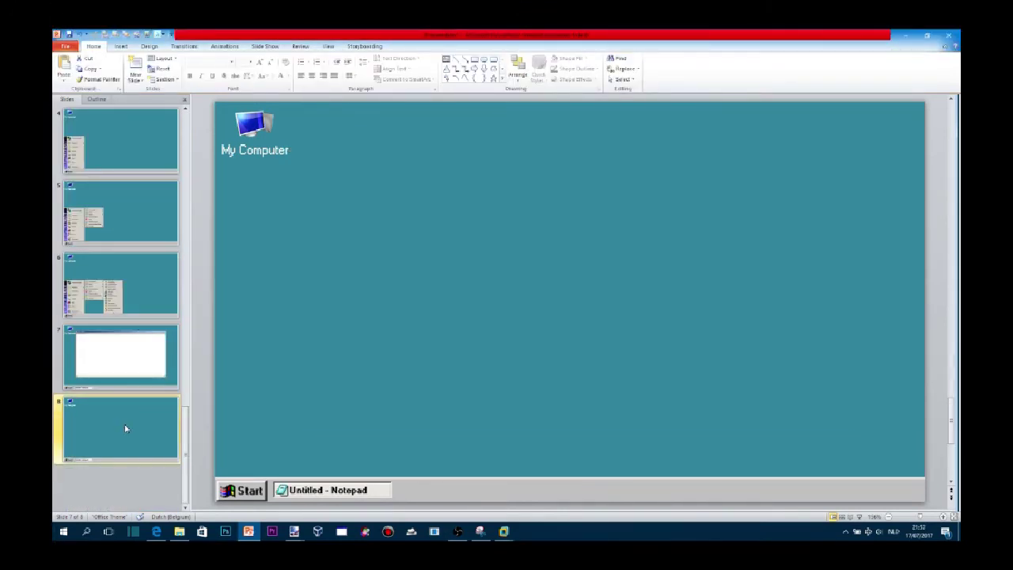
Copy slide 3 in as slide 9 and delete its speaker icon.
scroll(125, 426, "up", 5)
left_click(122, 290)
right_click(122, 291)
scroll(172, 319, "down", 3)
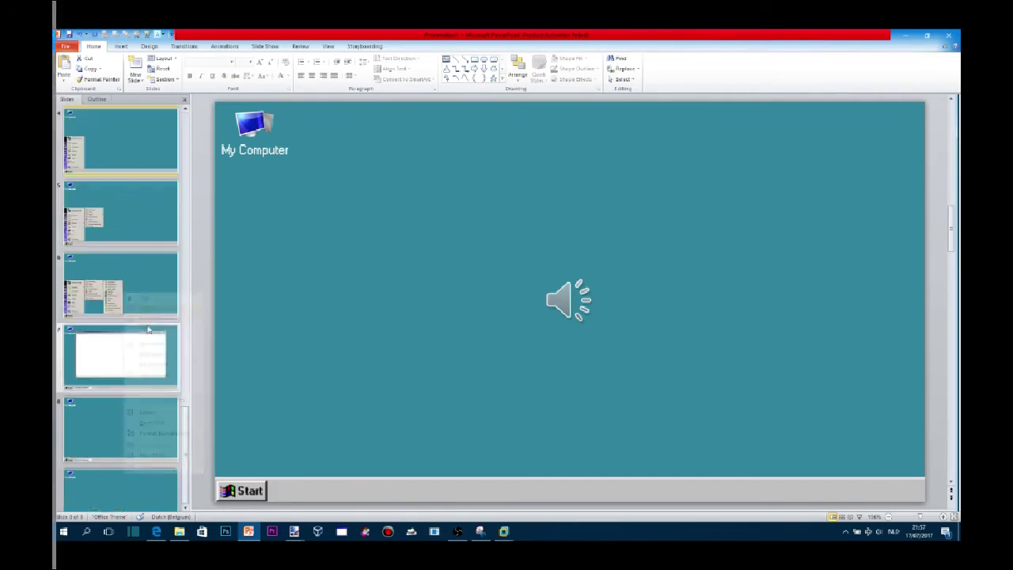
right_click(114, 467)
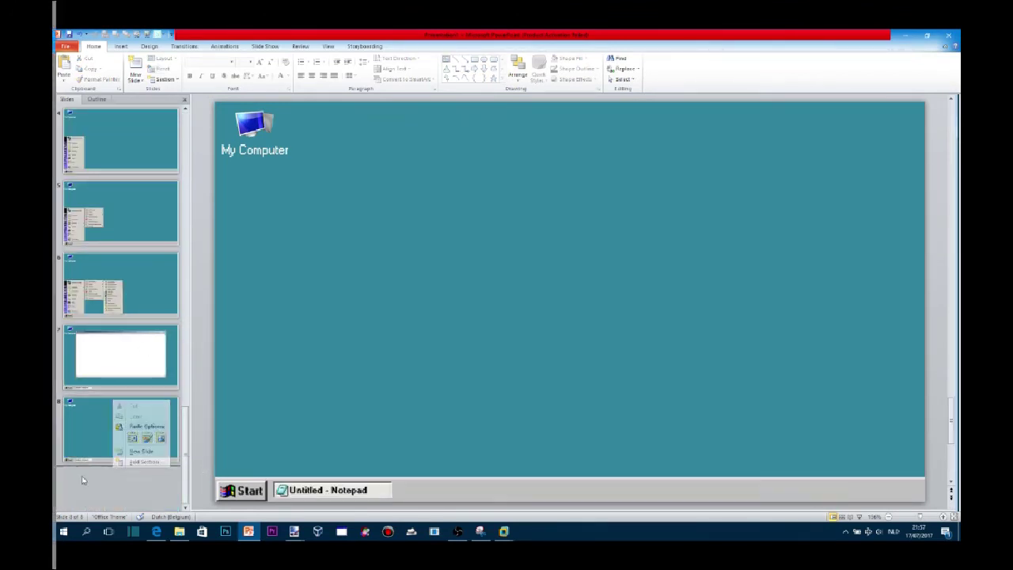
left_click(123, 431)
key("Delete")
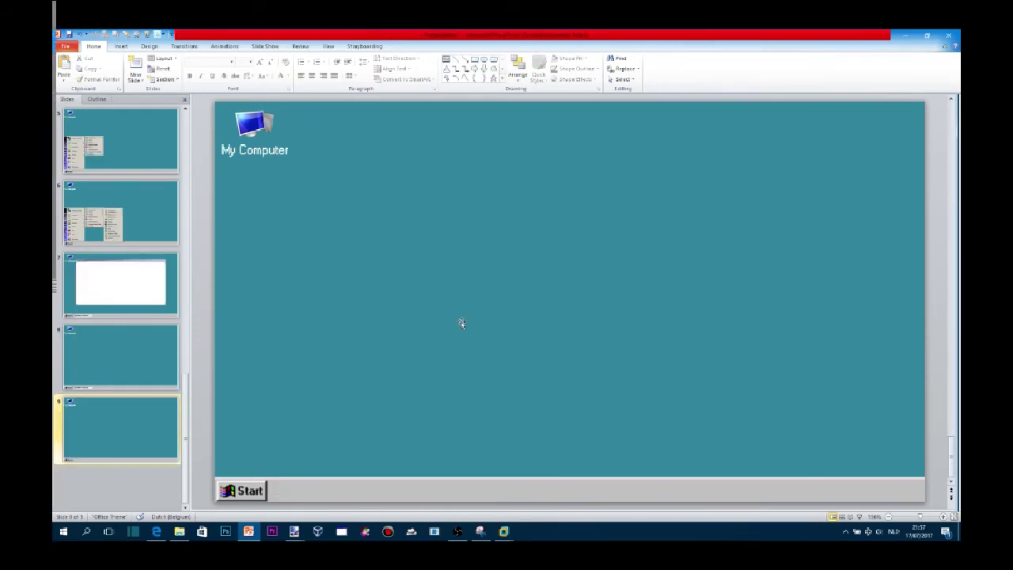
Add a no-outline rectangle linked to a slide over Notepad's title-bar buttons, then start the slideshow.
left_click(475, 60)
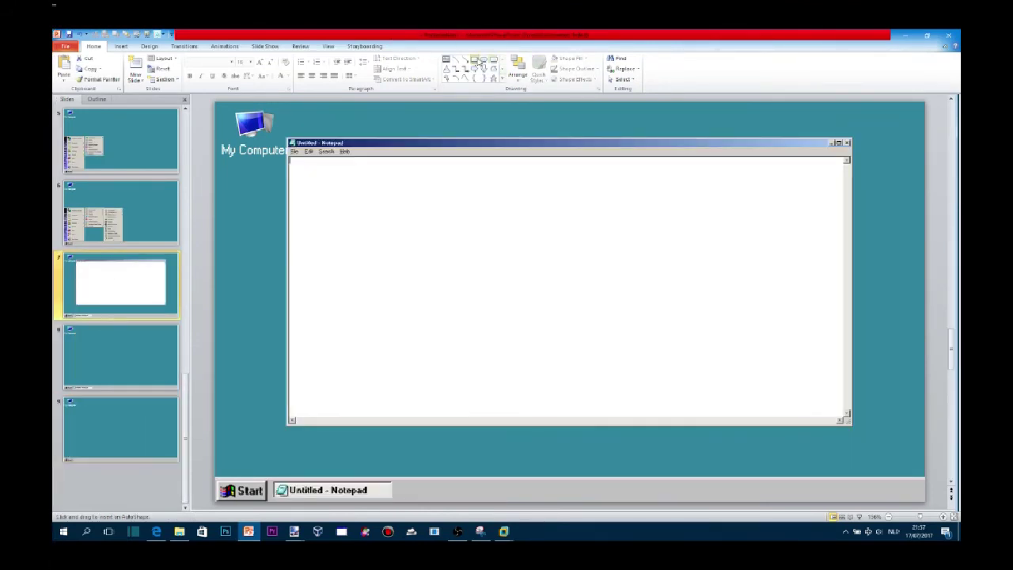
left_click_drag(842, 138, 853, 147)
left_click(388, 68)
left_click(393, 164)
left_click(388, 68)
left_click(393, 163)
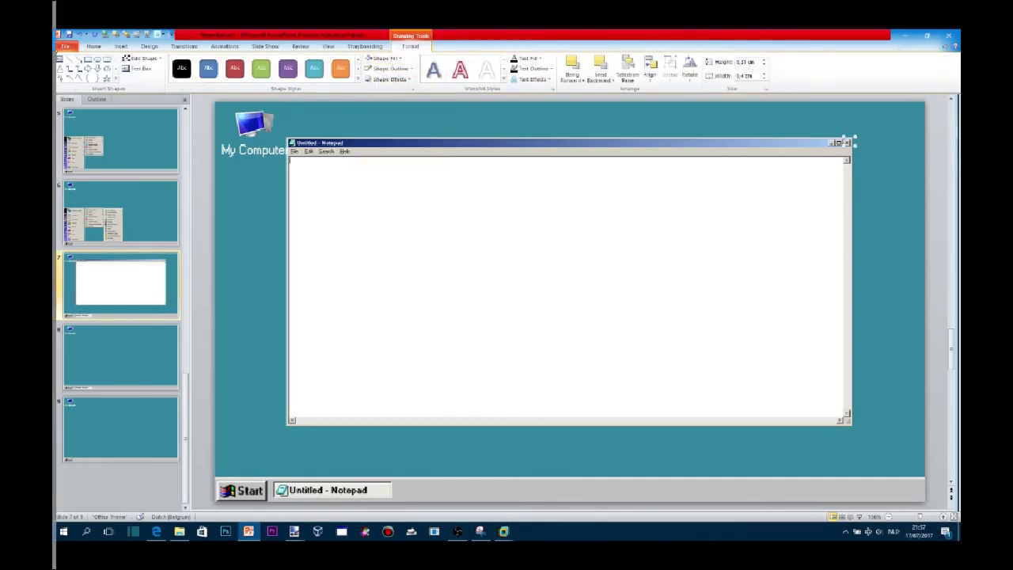
left_click(105, 38)
left_click(215, 294)
left_click(380, 329)
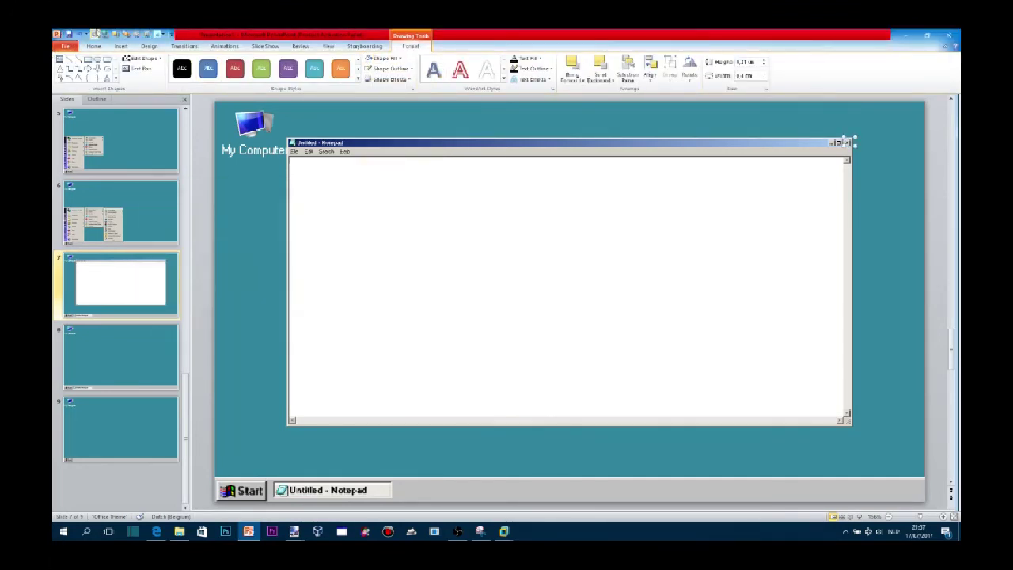
left_click(136, 35)
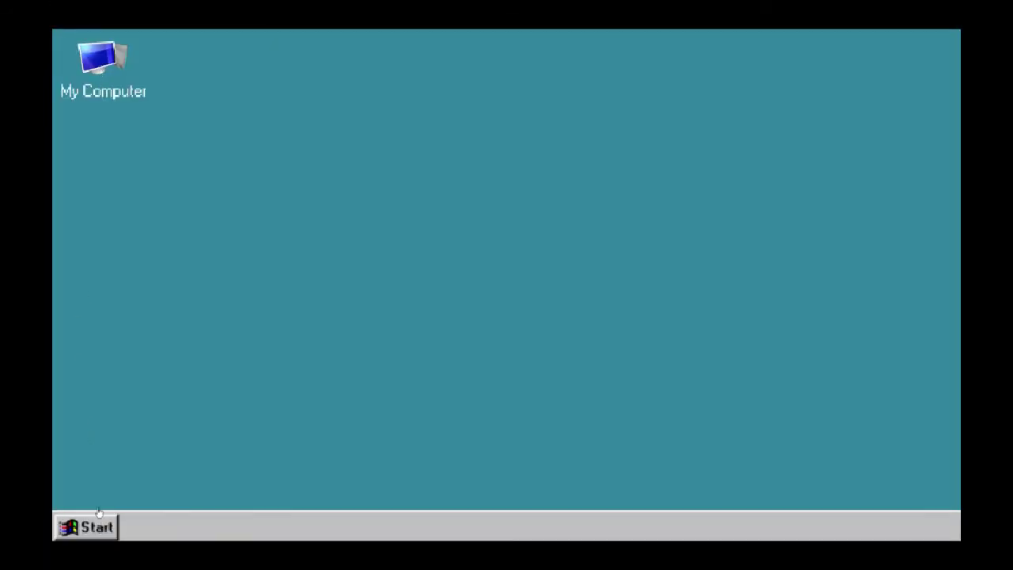
In the slideshow, launch Notepad through Start, Programs and Accessories.
left_click(99, 518)
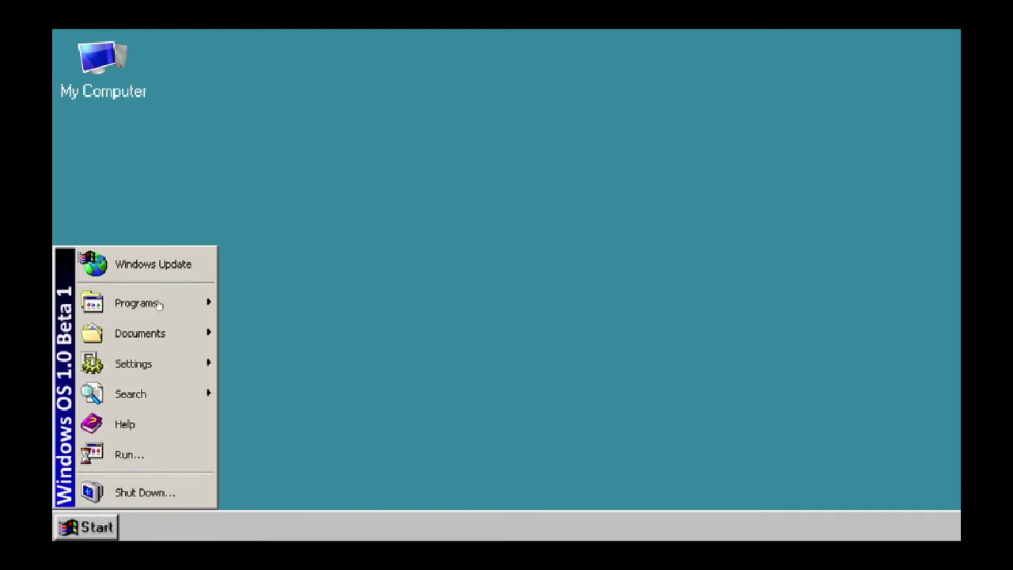
left_click(158, 305)
left_click(261, 266)
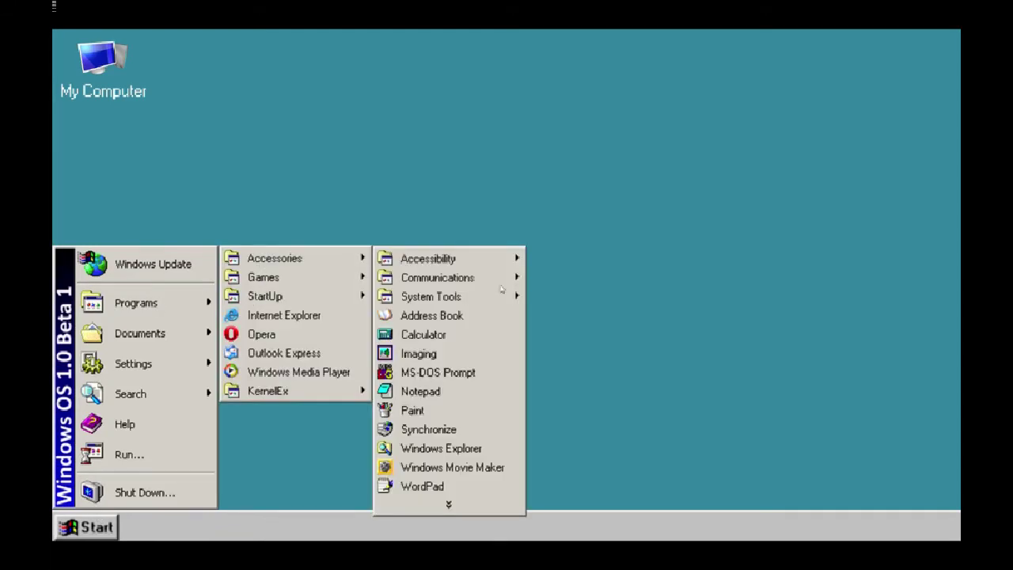
left_click(418, 392)
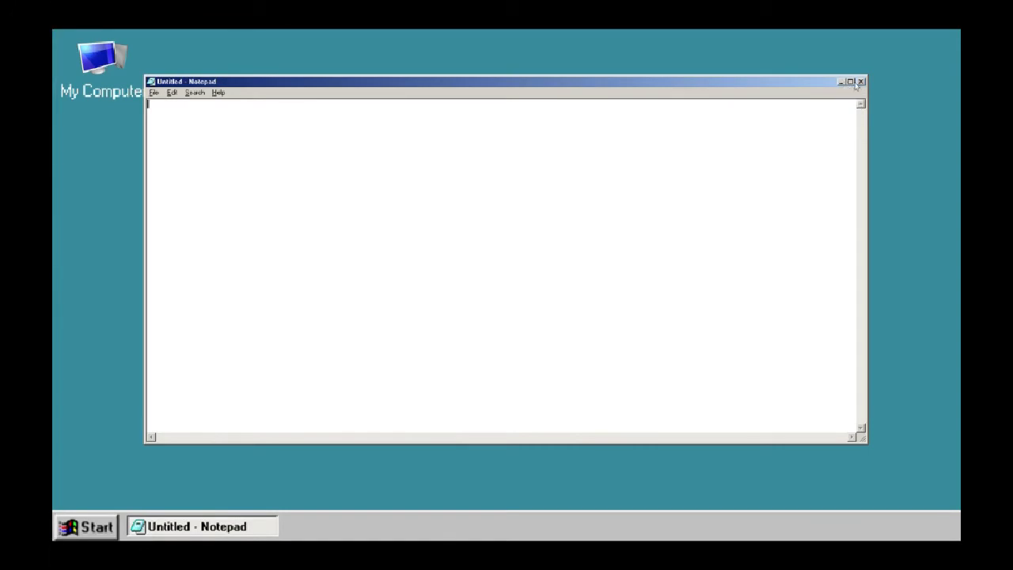
Minimise Notepad, exit the slideshow, and open Insert Hyperlink for the taskbar image.
left_click(844, 83)
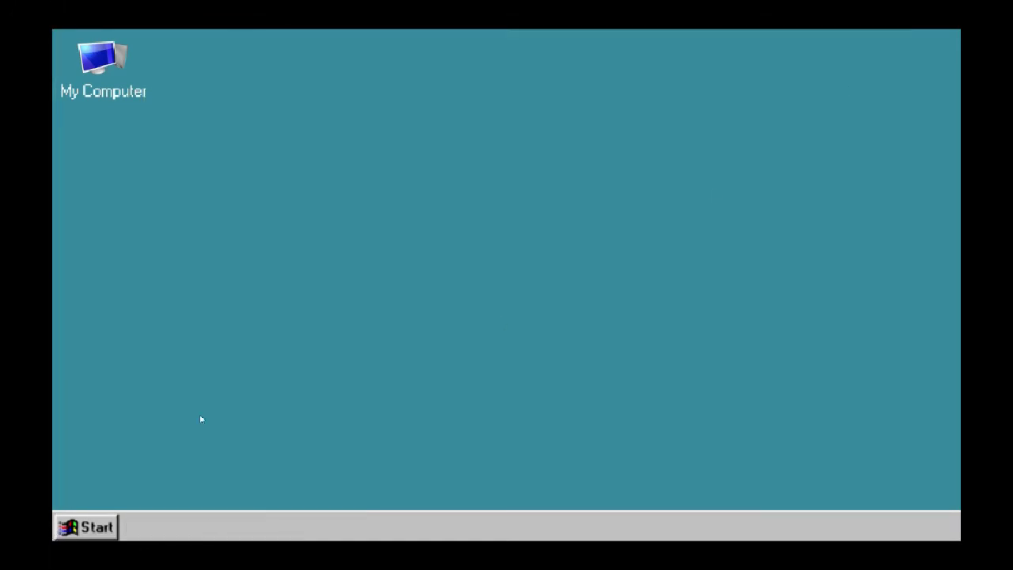
key("Escape")
left_click(104, 37)
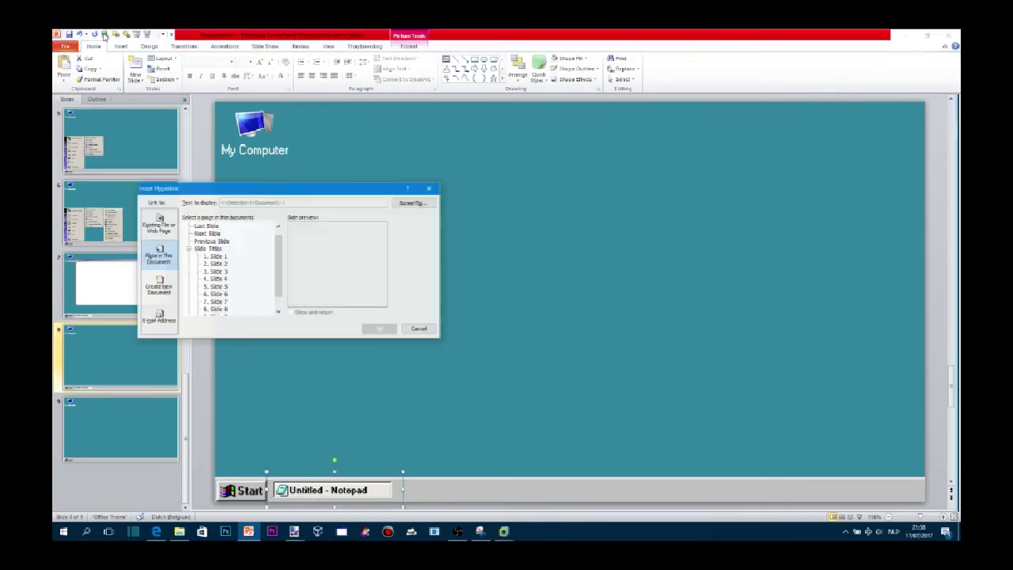
Link the taskbar image to a slide, then save as 'Windows OS 1.0 Beta 1' in .pptx format.
left_click(226, 304)
left_click(372, 329)
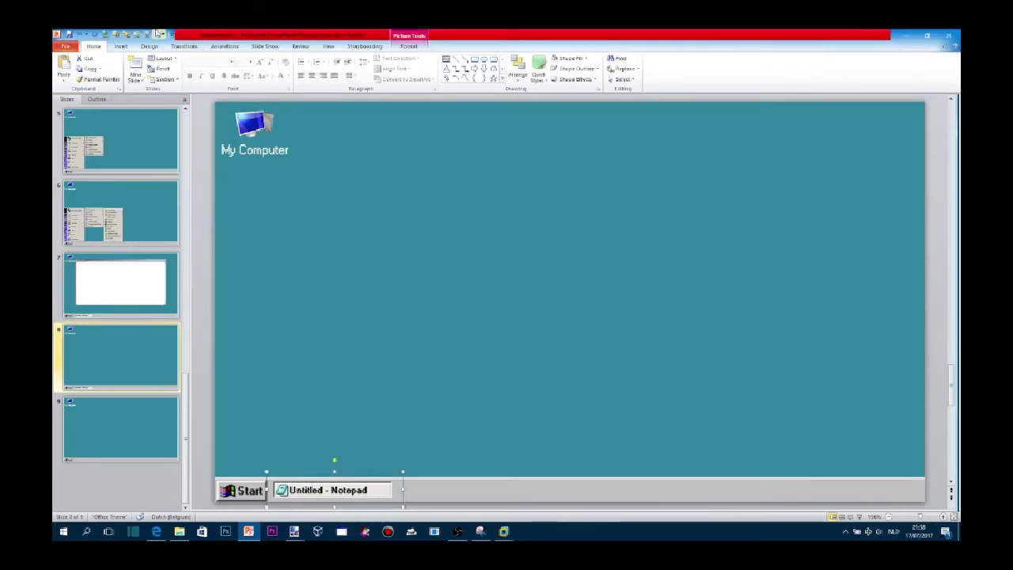
left_click(70, 34)
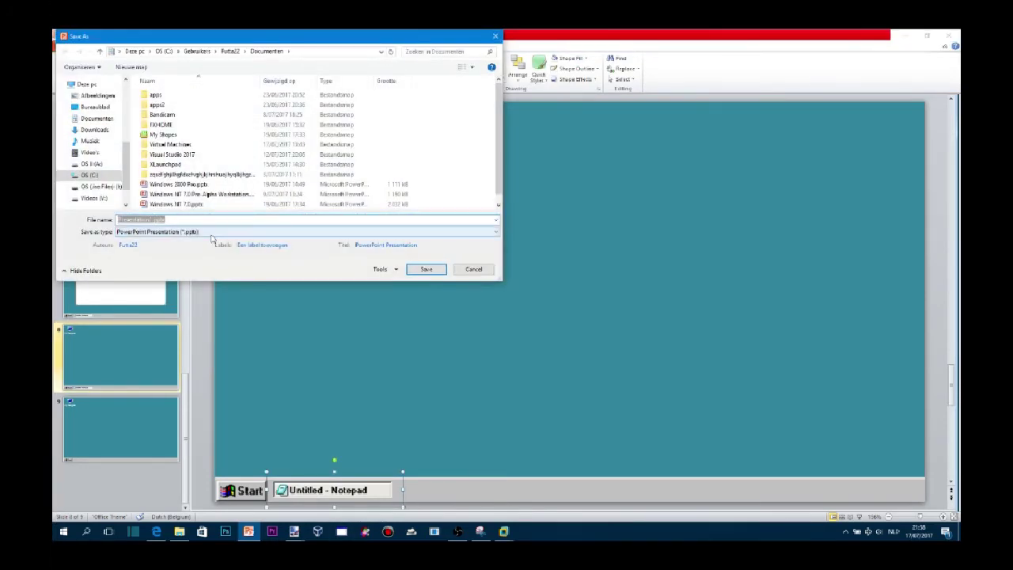
type("Windo")
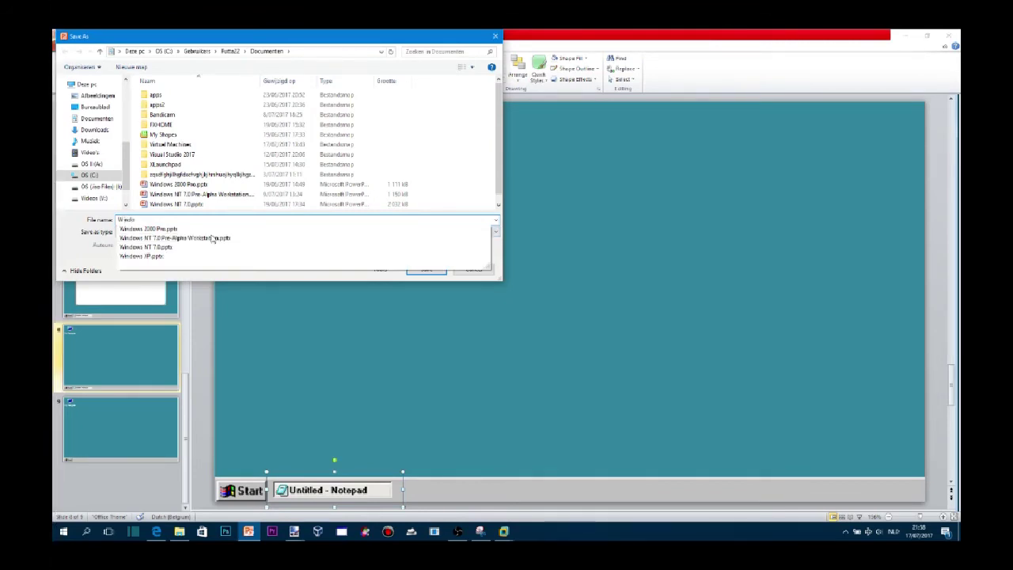
type("ws OS 1.0")
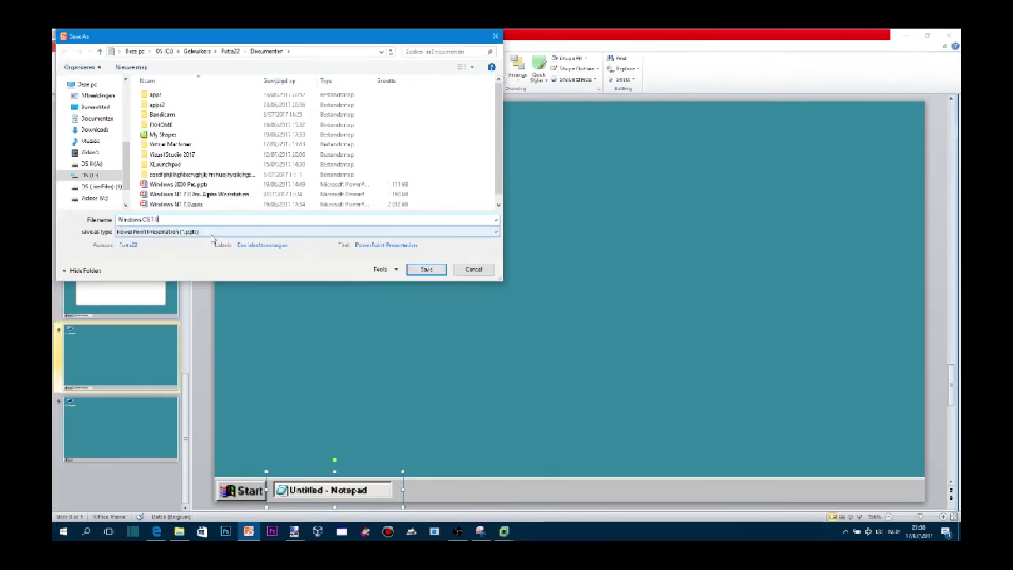
type(" Beta 1")
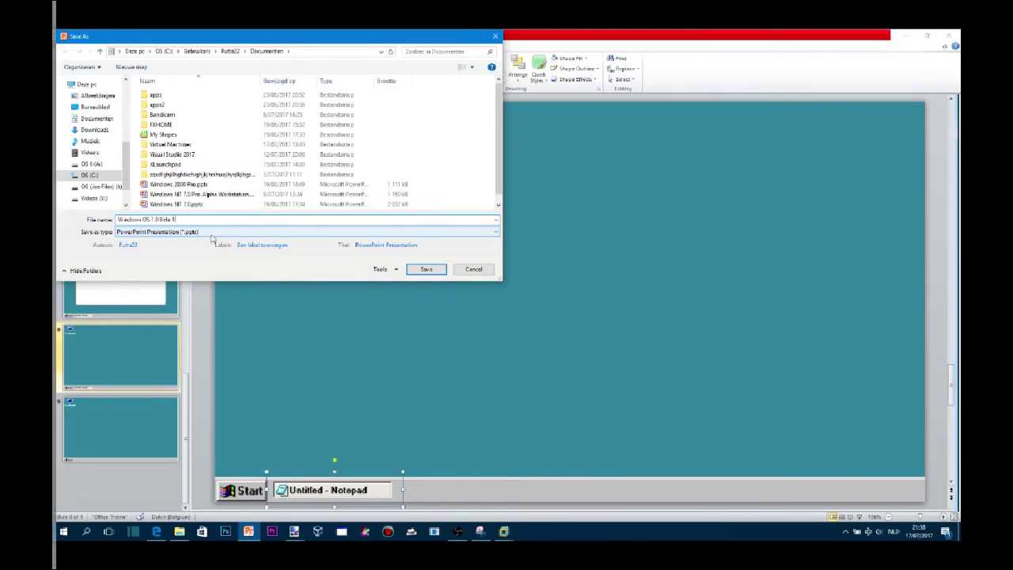
left_click(366, 232)
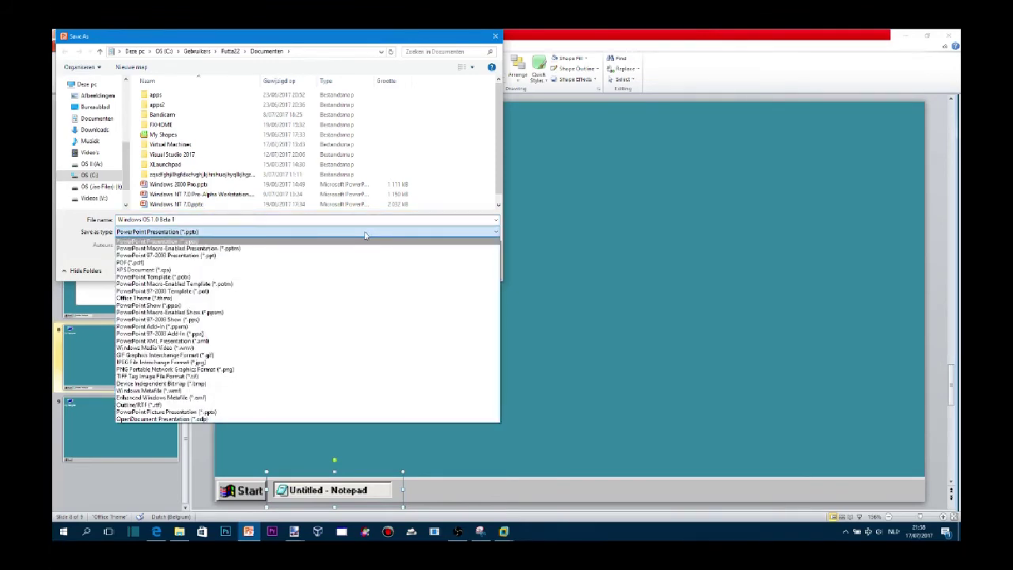
left_click(317, 241)
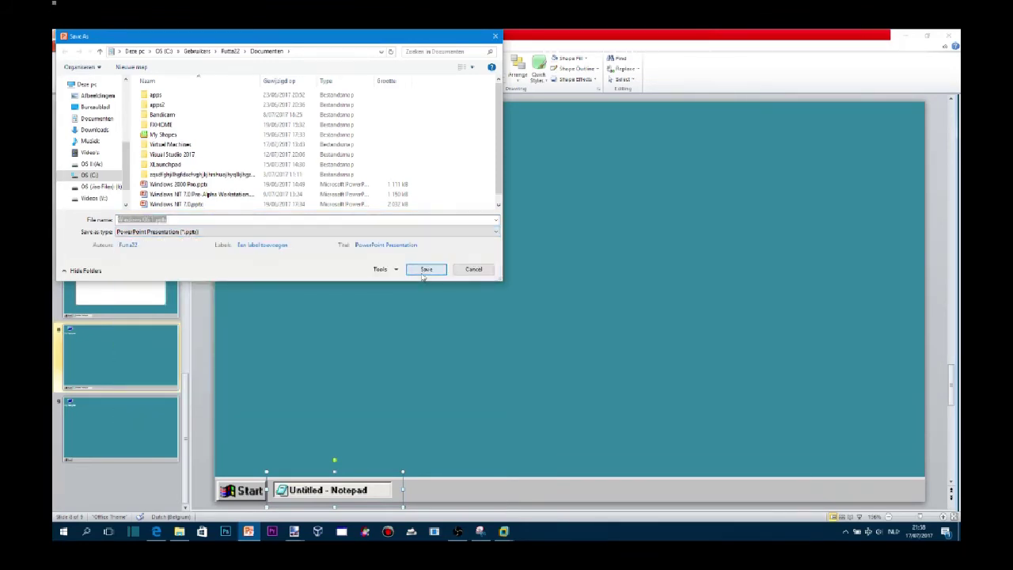
left_click(426, 270)
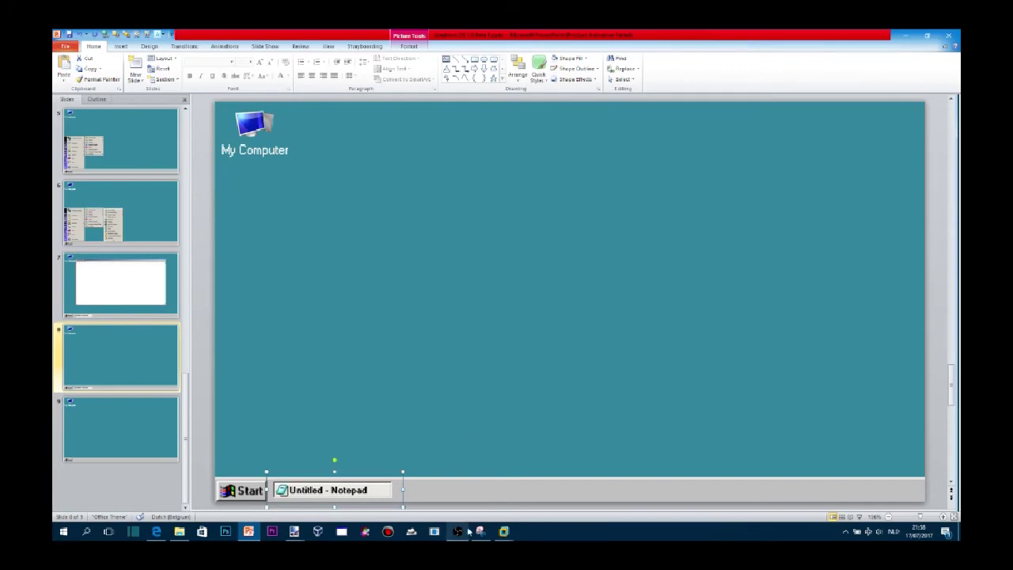
left_click(457, 531)
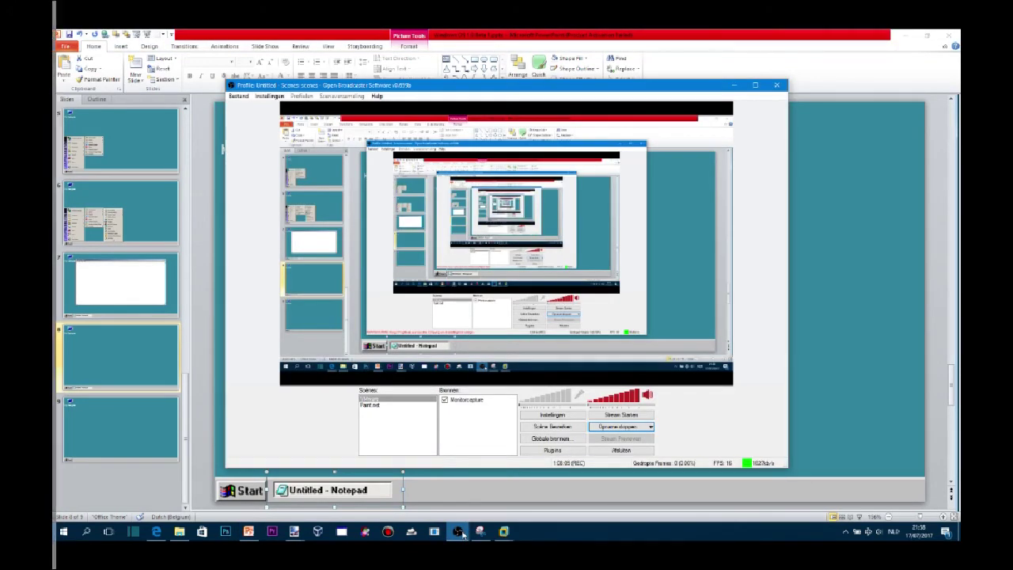
left_click(918, 536)
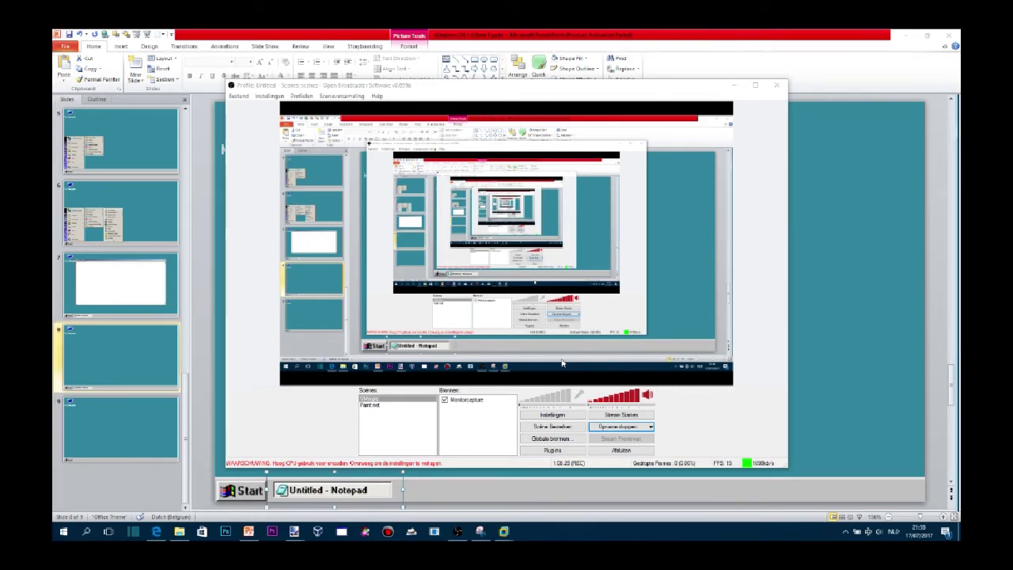
key("alt+Tab")
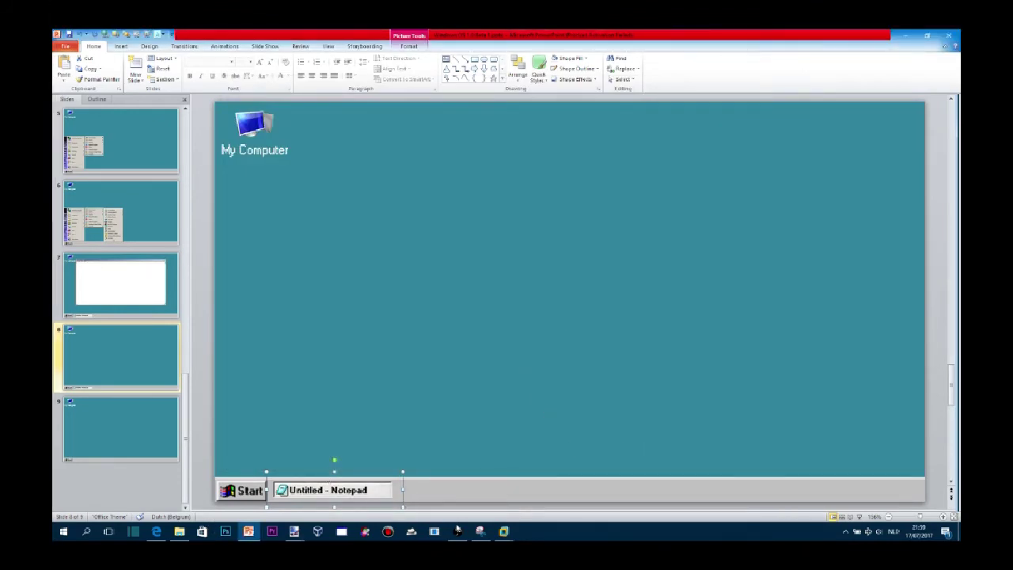
left_click(156, 532)
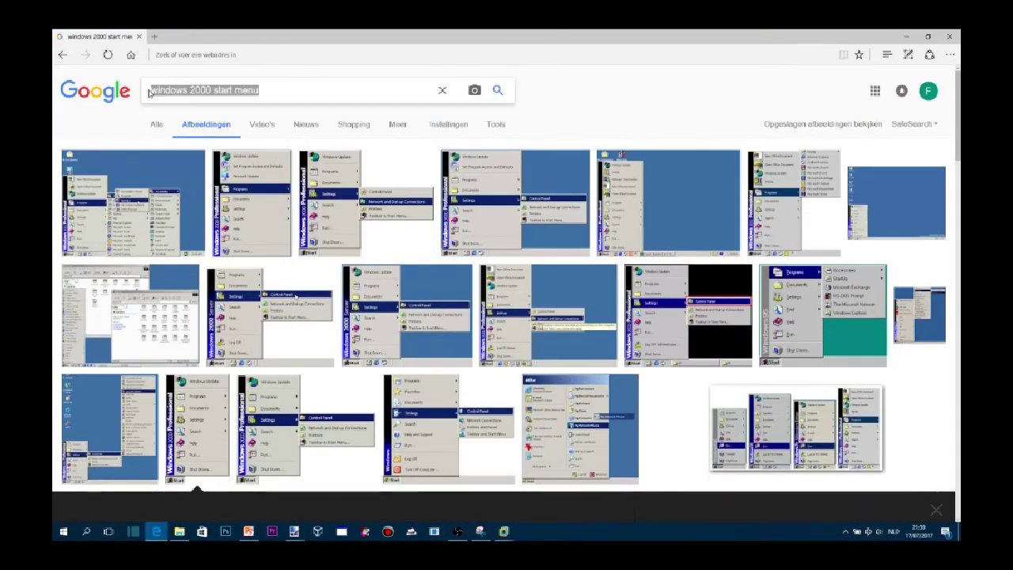
type("rally 10")
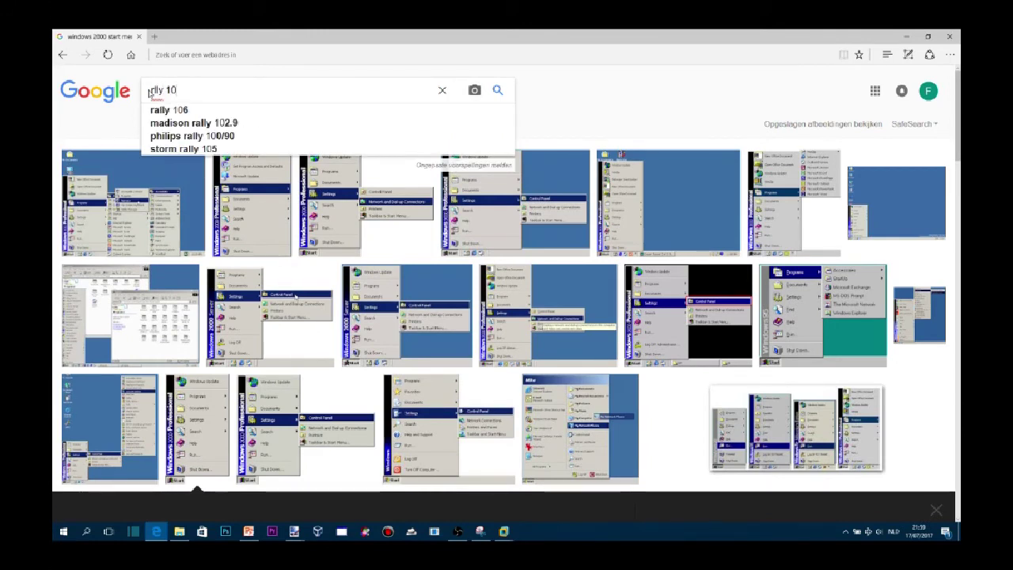
type(" pm ")
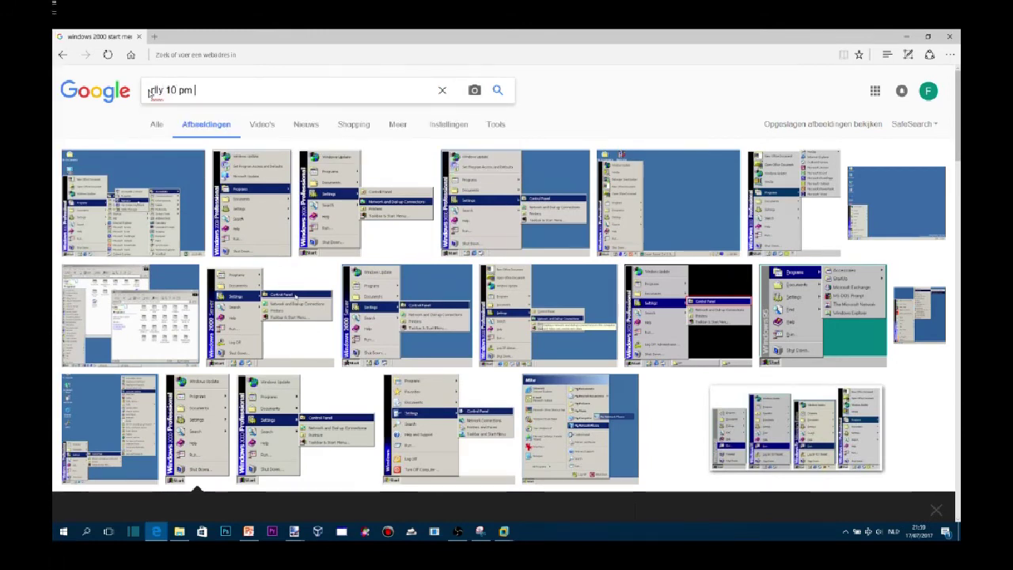
type("lol everybod")
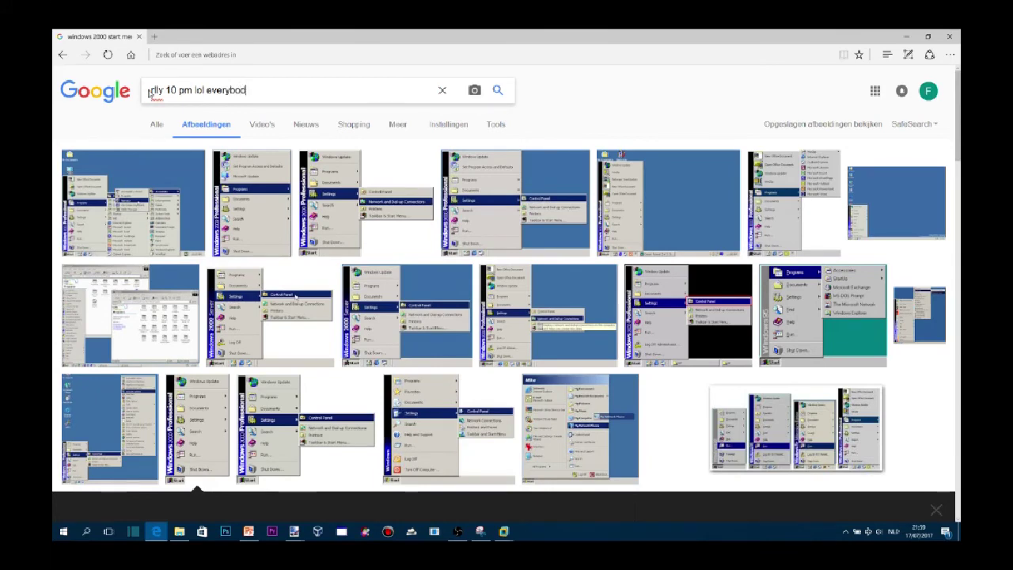
type("e sleep")
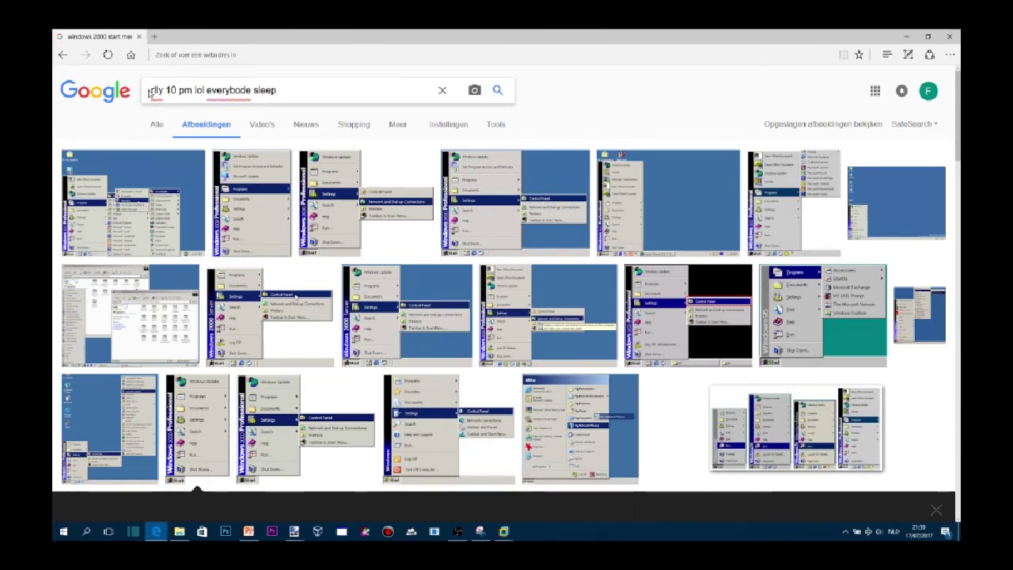
type(" and im")
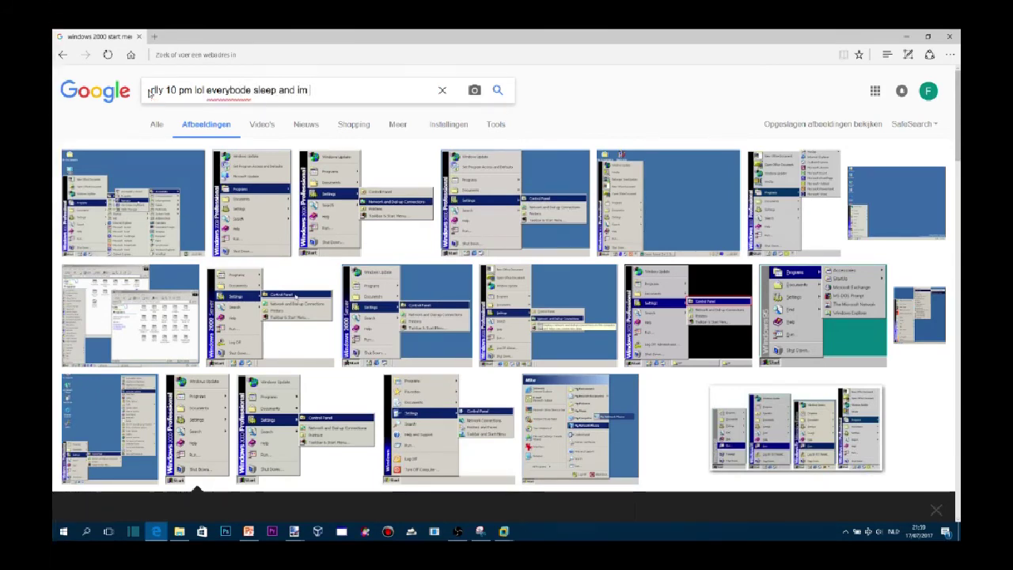
type(" still on the comp")
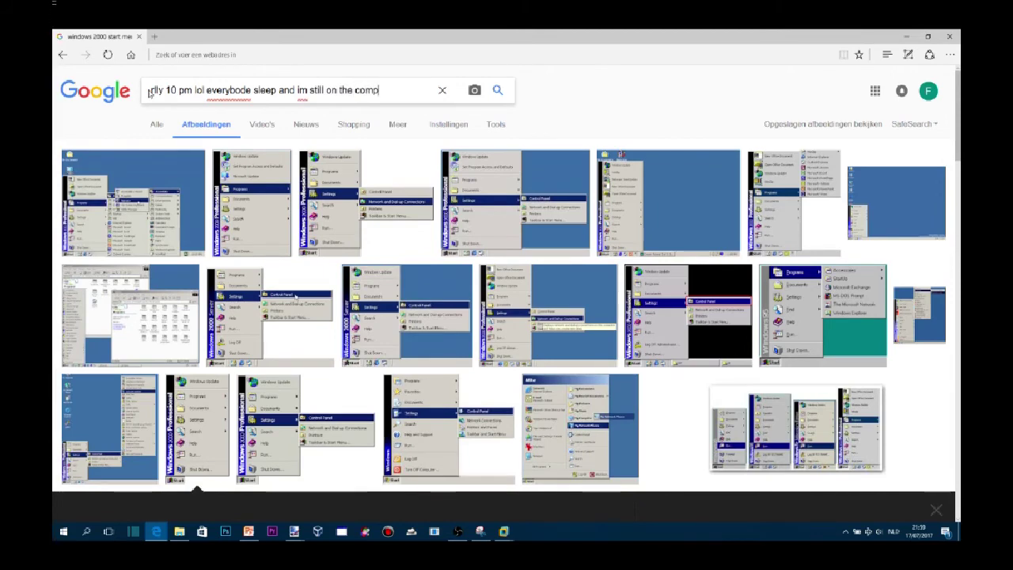
key("alt+Tab")
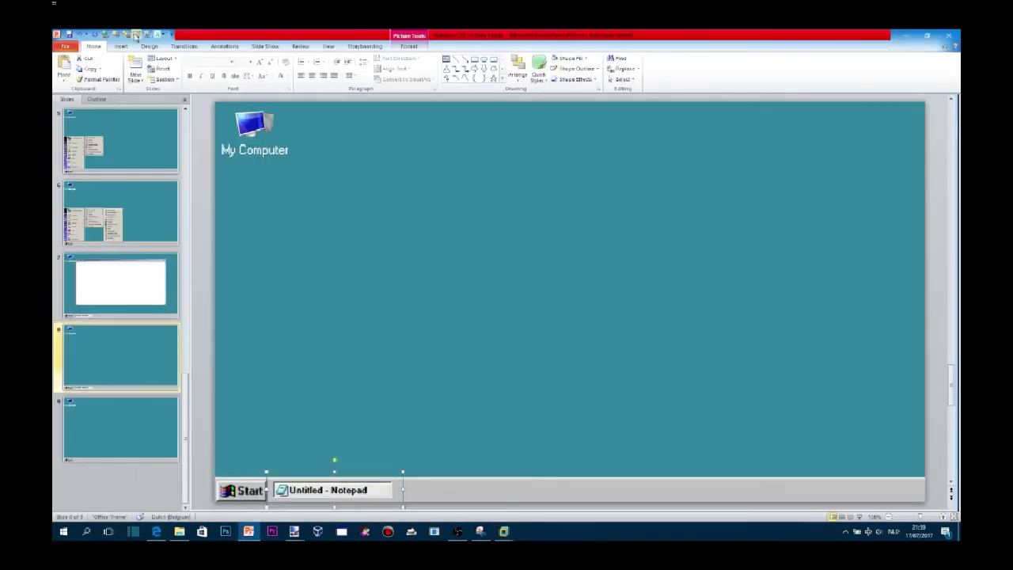
In the slideshow, open Notepad via Start, Programs, Accessories, then minimise, restore and close it.
key("F5")
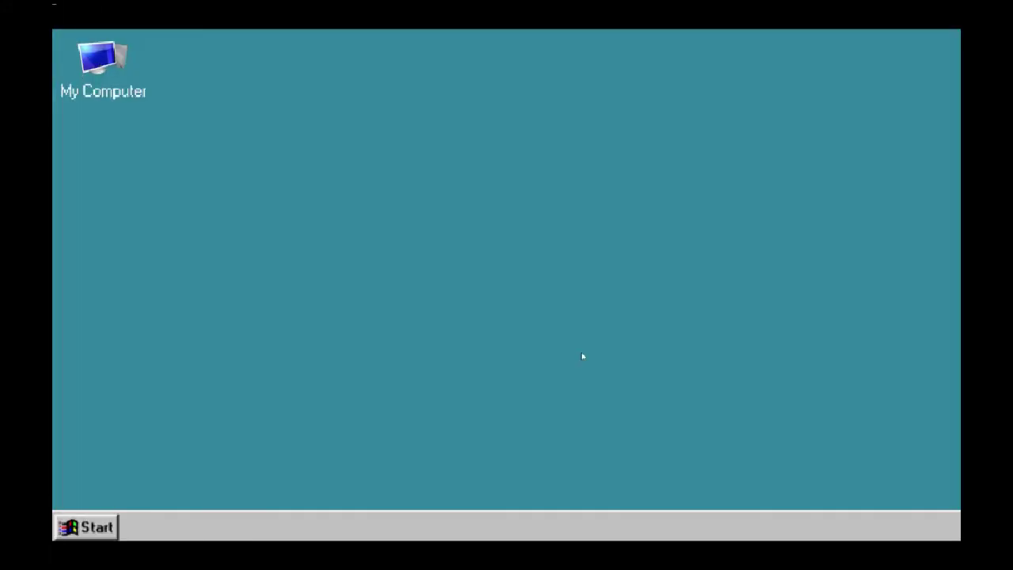
left_click(74, 528)
left_click(142, 306)
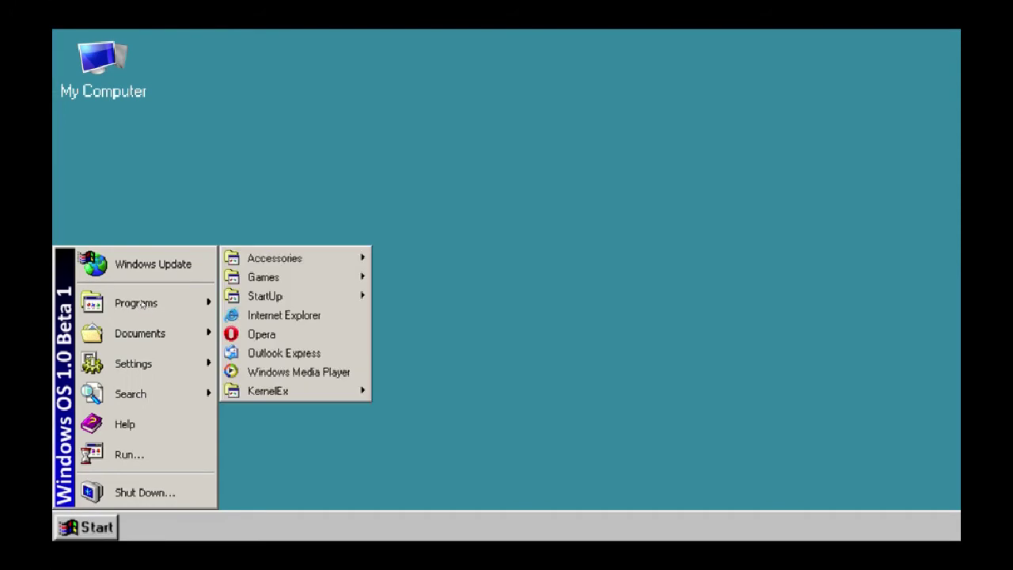
left_click(263, 258)
left_click(421, 392)
left_click(841, 82)
left_click(202, 526)
left_click(862, 82)
Reopen Start and Programs, step through the remaining slides, and exit the slideshow.
left_click(94, 527)
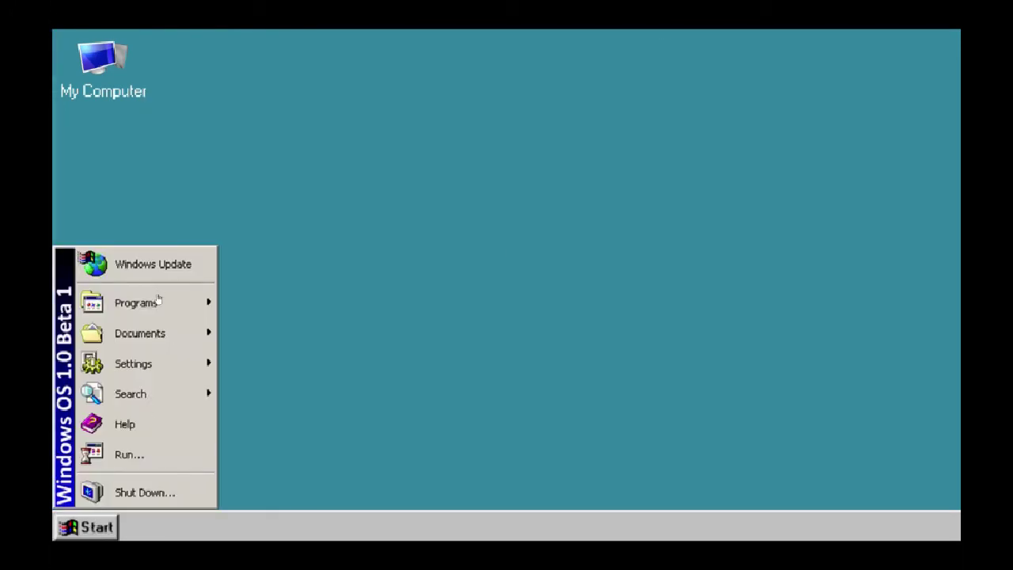
left_click(157, 301)
left_click(135, 489)
left_click(135, 490)
left_click(135, 489)
key("Escape")
Review slides 7, 8 and 6, then move up to the Start-menu slide and bring up its options.
left_click(119, 287)
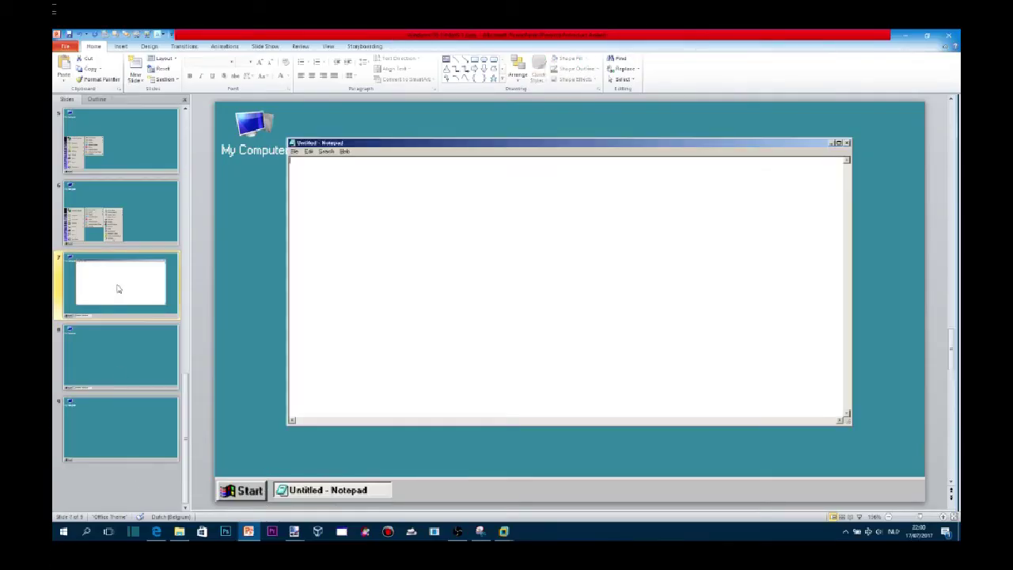
left_click(138, 346)
left_click(117, 219)
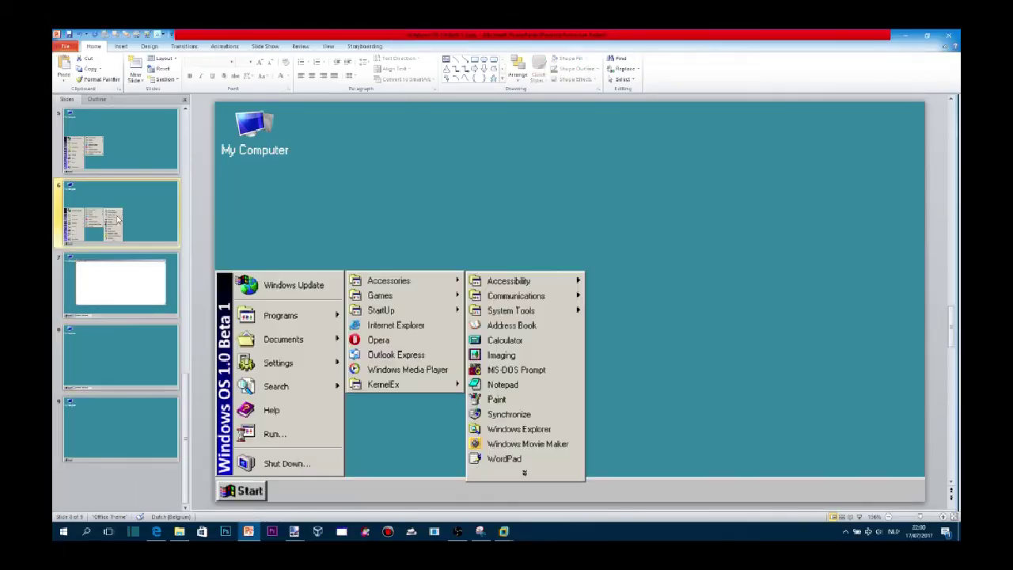
key("Up")
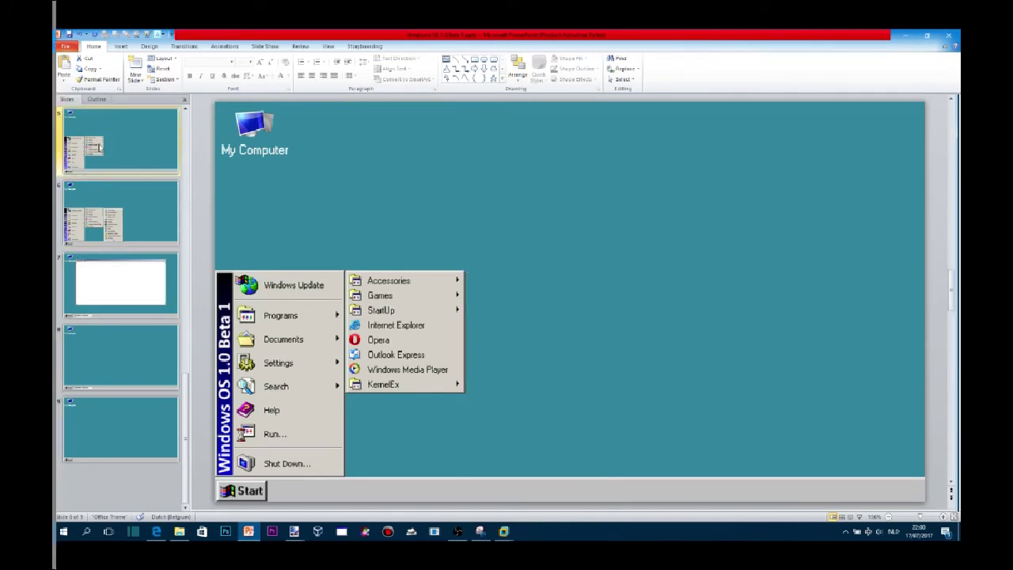
key("Up")
right_click(111, 225)
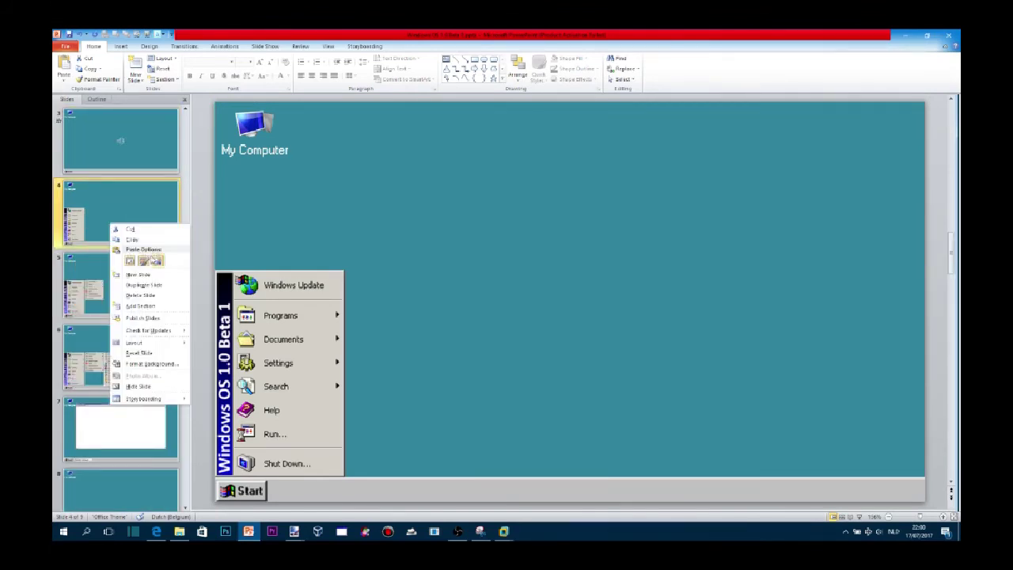
Paste a copy of the Start-menu slide after slide 9.
key("Escape")
scroll(96, 457, "down", 3)
left_click(97, 486)
key("ctrl+v")
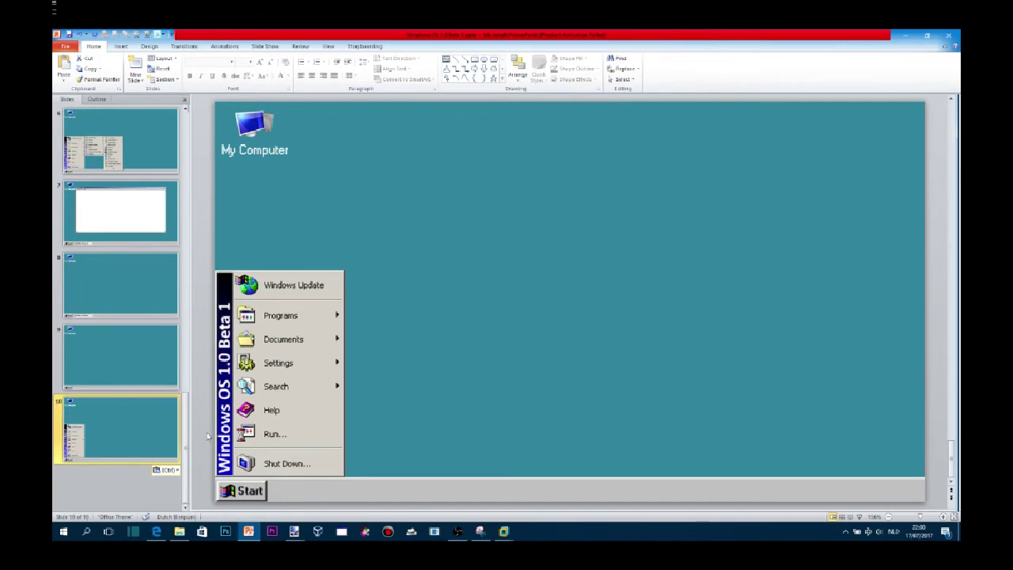
Add a new slide after slide 10 and delete its title and content placeholders.
right_click(111, 425)
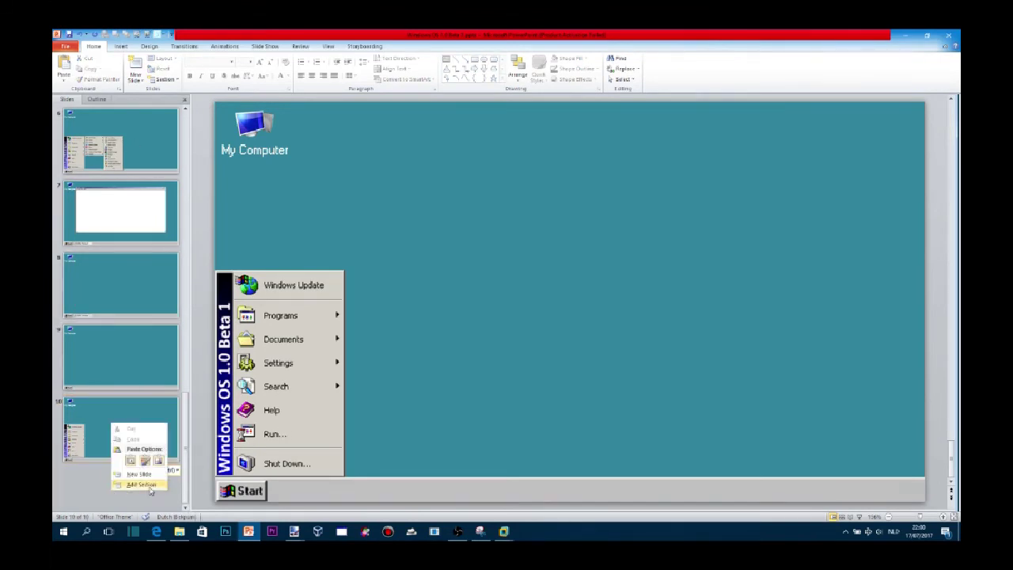
left_click(140, 473)
left_click(423, 185)
key("Delete")
left_click(420, 194)
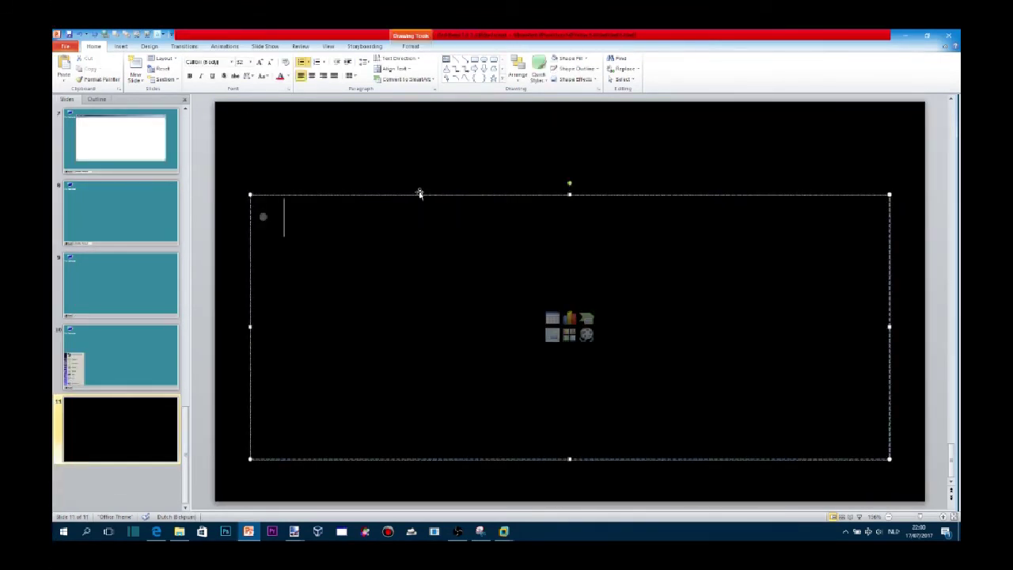
left_click(398, 194)
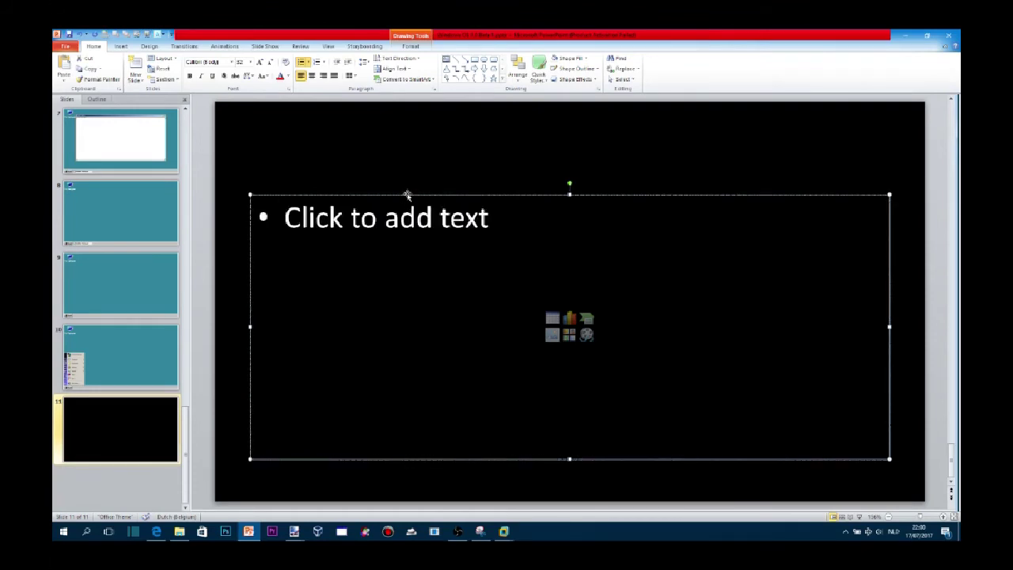
key("Delete")
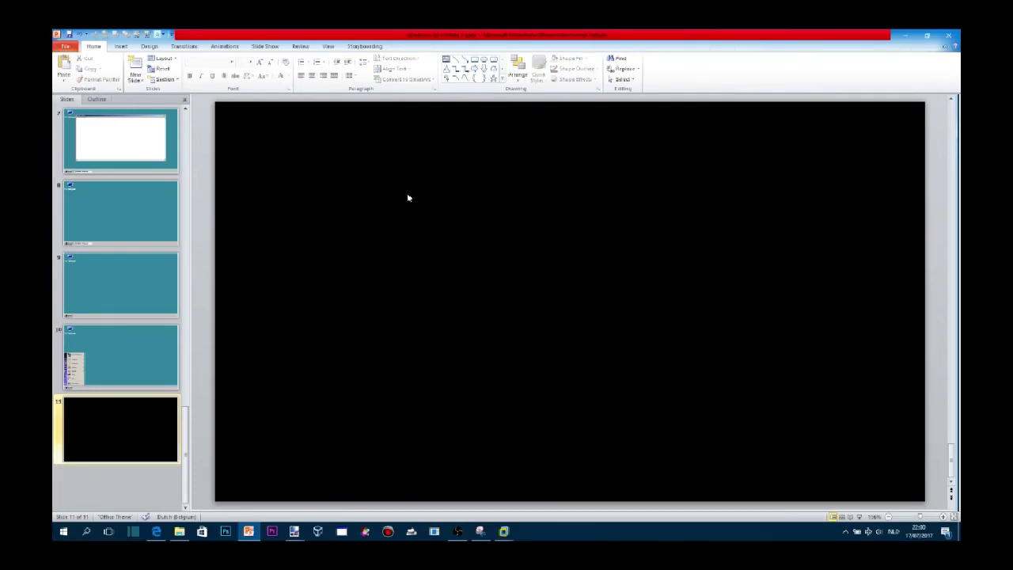
Add a centred text box reading 'Its now save to turn the computer off.' above 'Restart'.
left_click(446, 59)
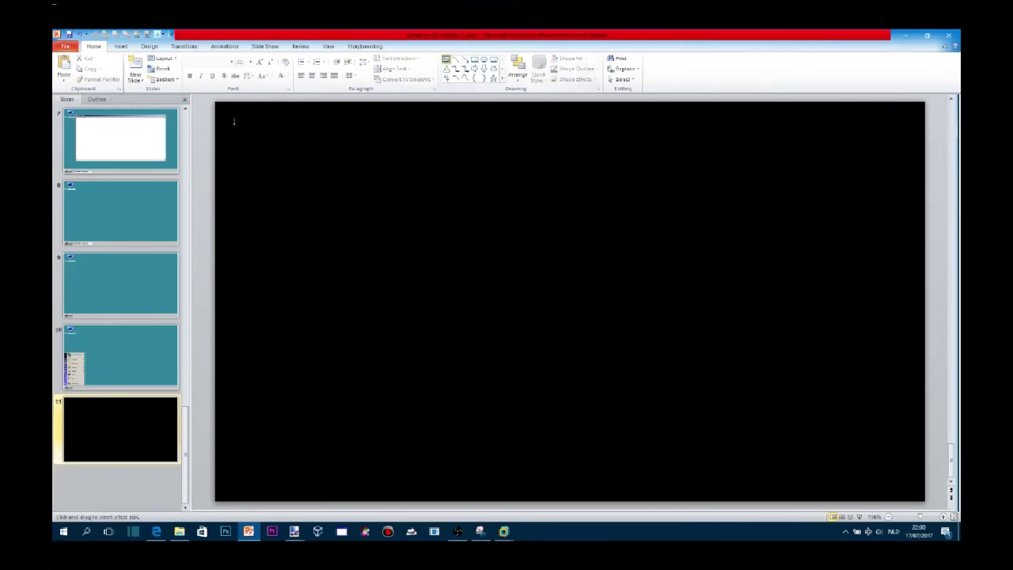
left_click_drag(235, 123, 800, 150)
type("Its now save")
key("BackSpace")
type("ave to turn")
type("o")
type("computer off.")
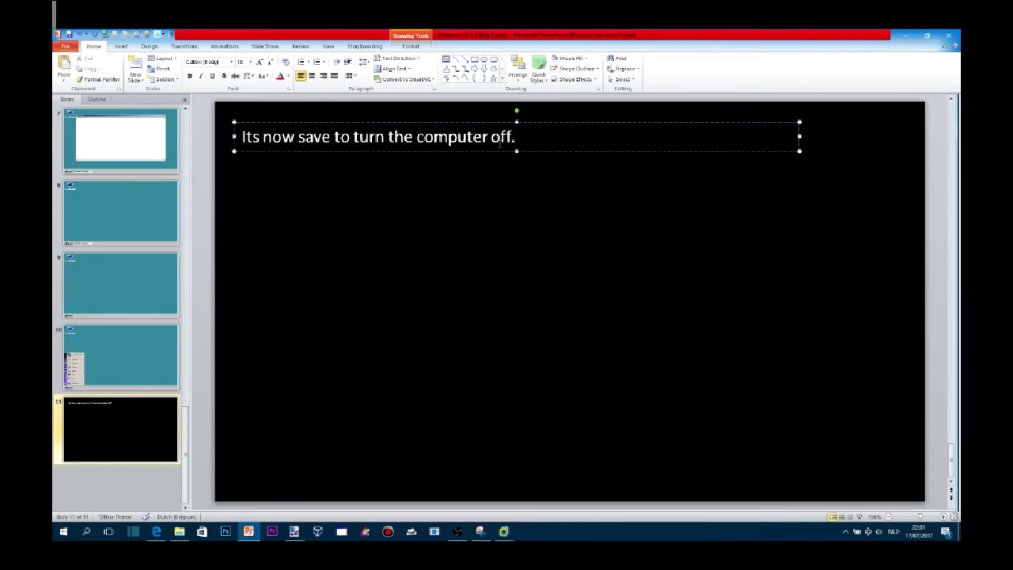
key("ctrl+e")
key("Return")
type("Restart")
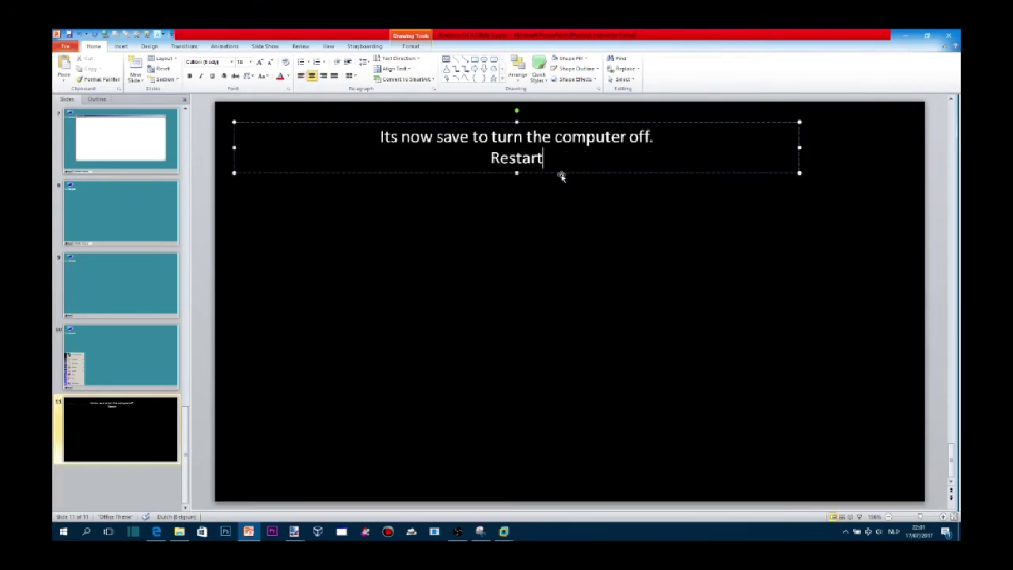
triple_click(516, 139)
double_click(516, 138)
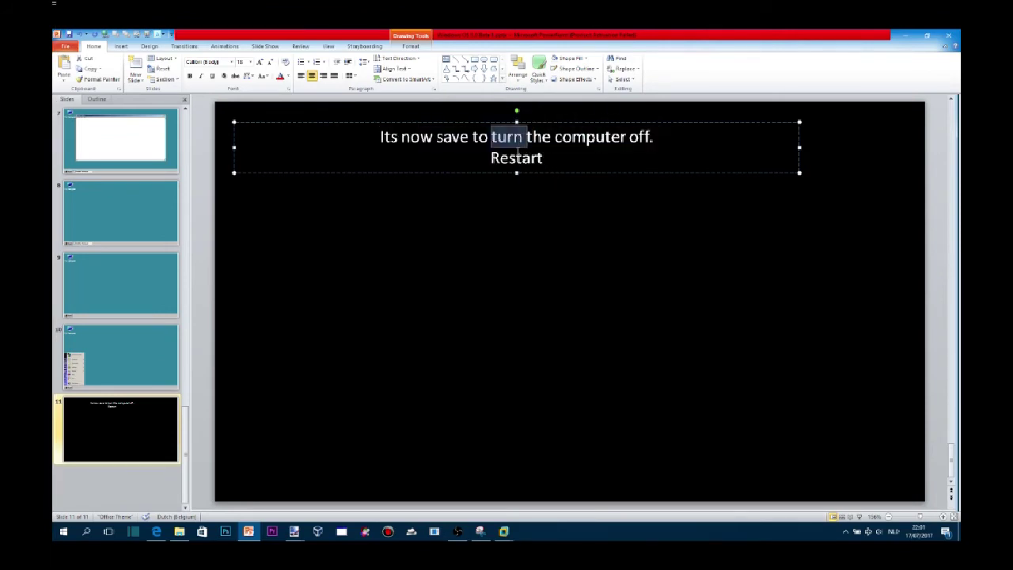
key("ctrl+a")
Apply the LeviWindows font, enlarge the text four sizes, and centre the box on the slide.
left_click(231, 61)
left_click(238, 111)
left_click(260, 63)
left_click(260, 62)
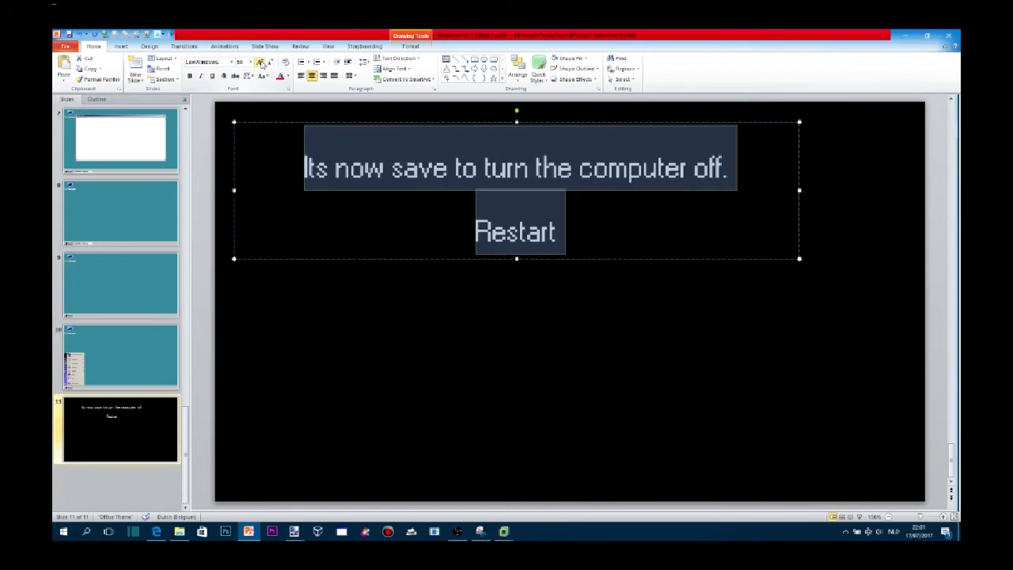
left_click(261, 63)
left_click(261, 63)
left_click_drag(579, 282, 627, 366)
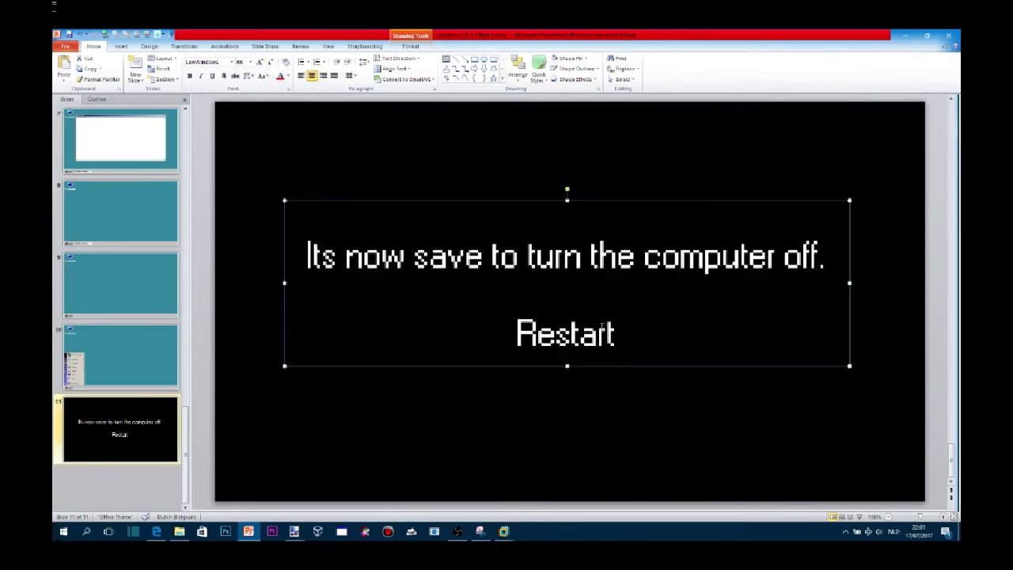
Hyperlink the word 'Restart' to Slide 1.
double_click(613, 342)
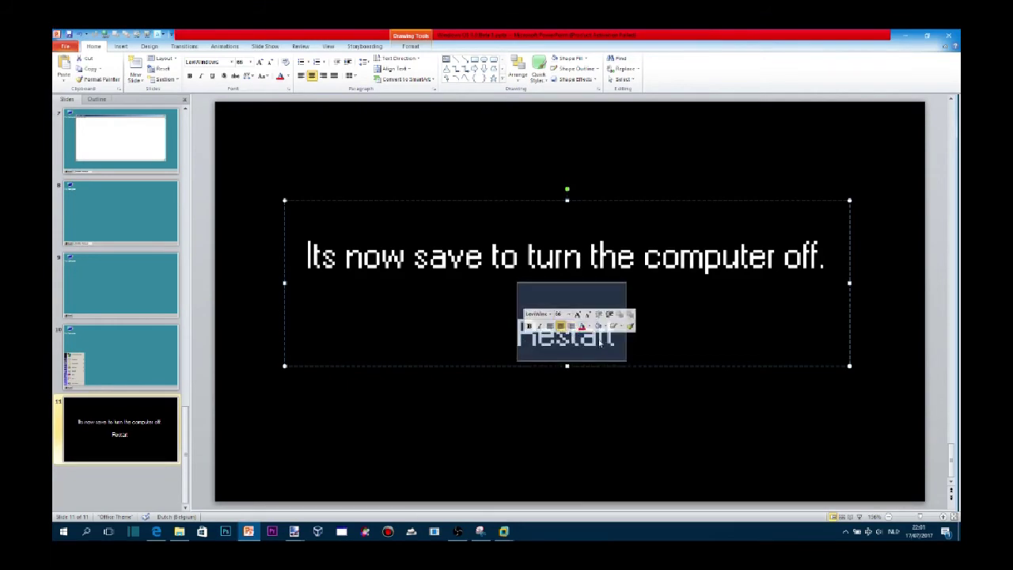
left_click(106, 37)
left_click(215, 241)
left_click(380, 330)
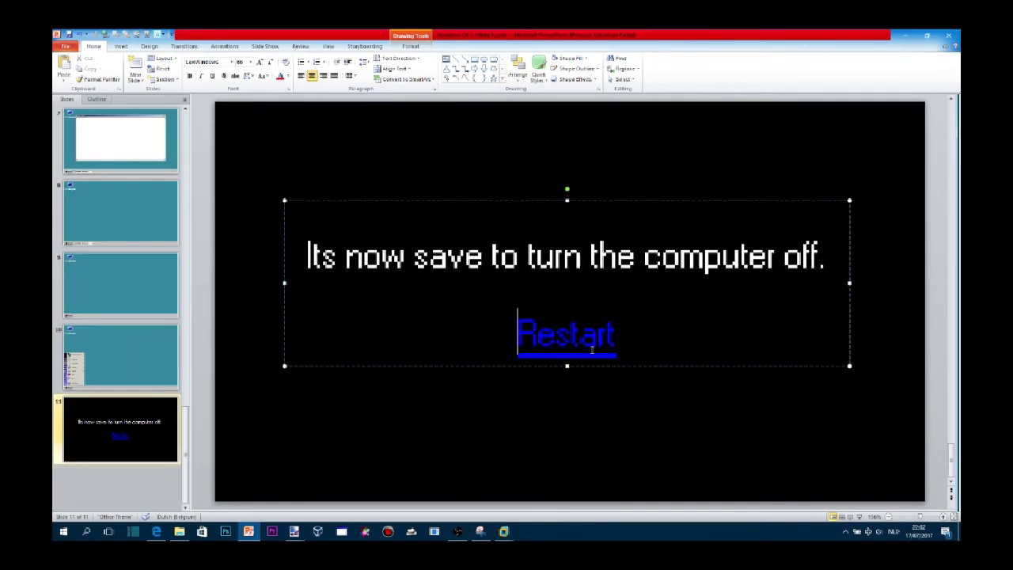
left_click(261, 276)
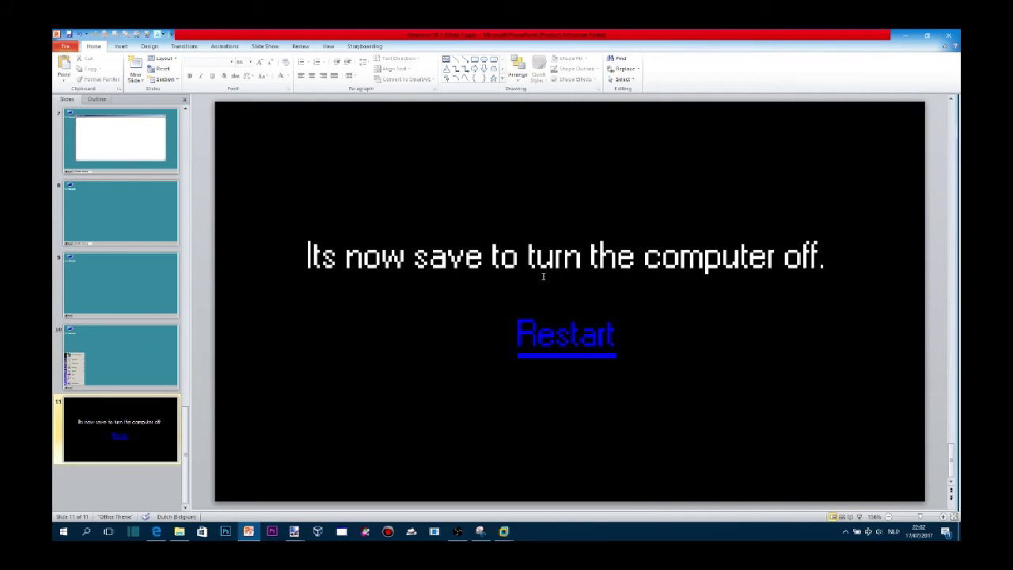
On the Start-menu slide, set the Shut Down overlay shape to No Outline and No Fill.
left_click(140, 362)
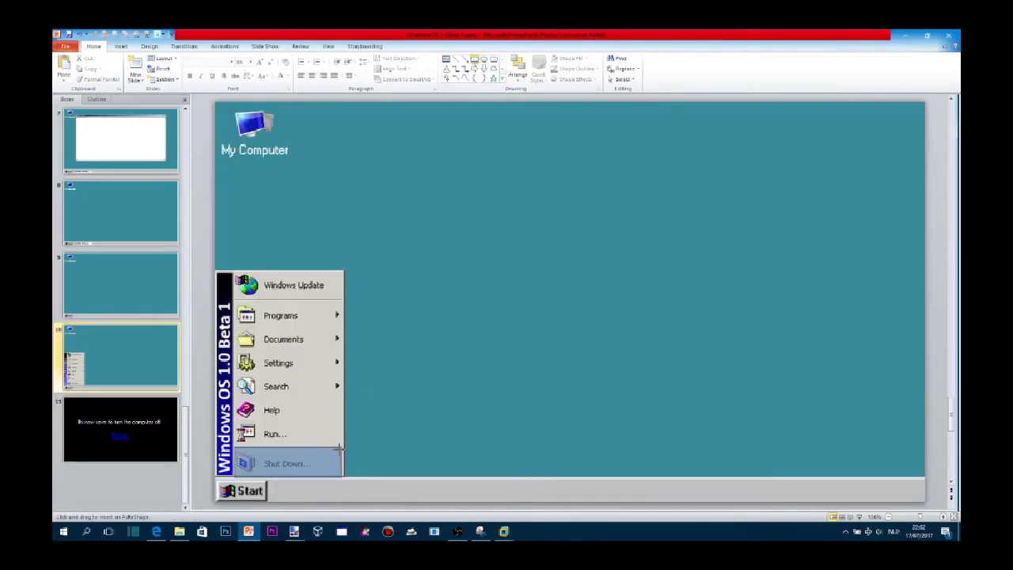
left_click(285, 463)
left_click(410, 46)
left_click(390, 69)
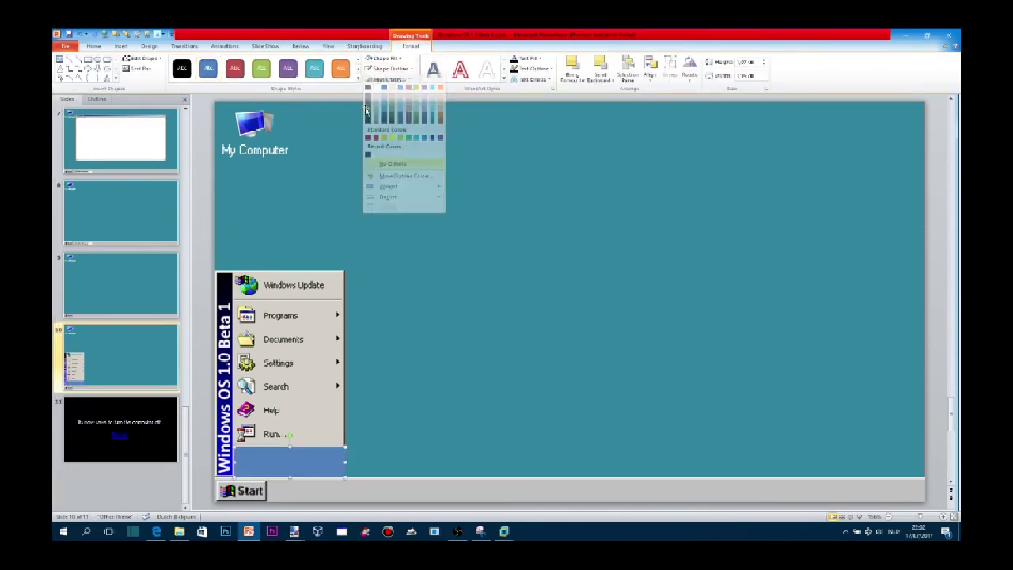
left_click(392, 164)
left_click(383, 58)
left_click(387, 154)
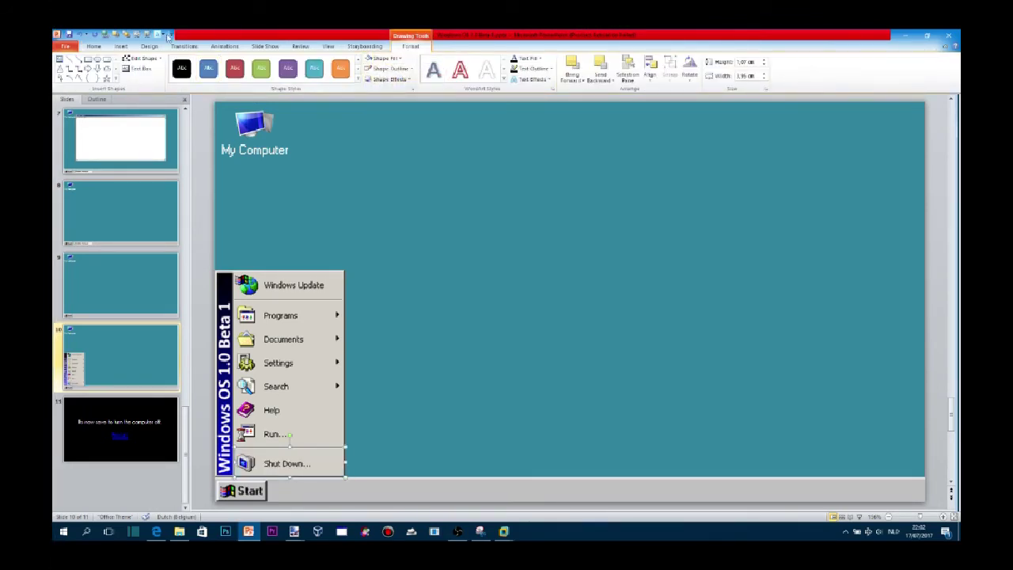
Hyperlink the Shut Down shape to Slide 11.
key("ctrl+k")
scroll(234, 270, "down", 3)
left_click(218, 301)
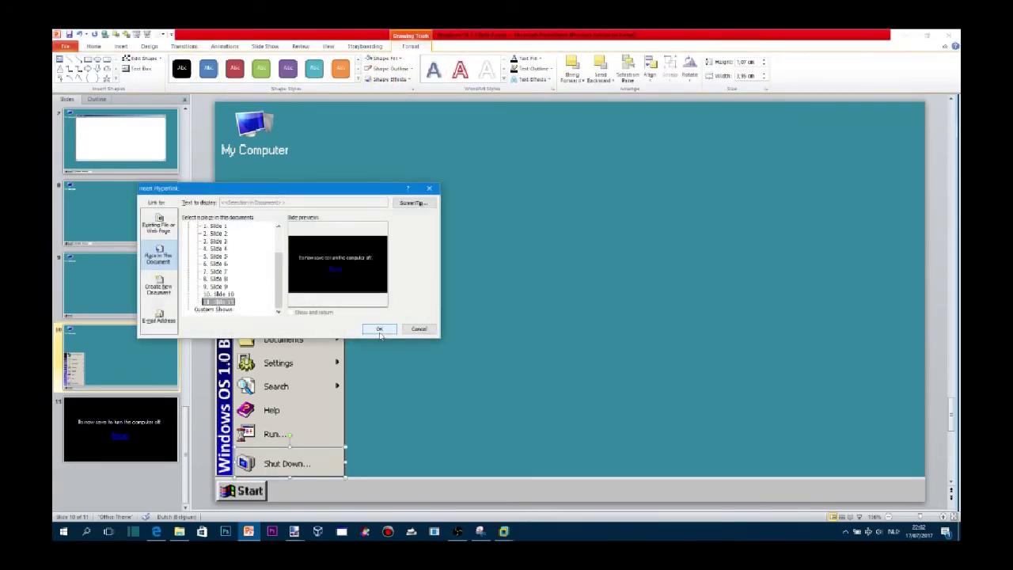
left_click(380, 329)
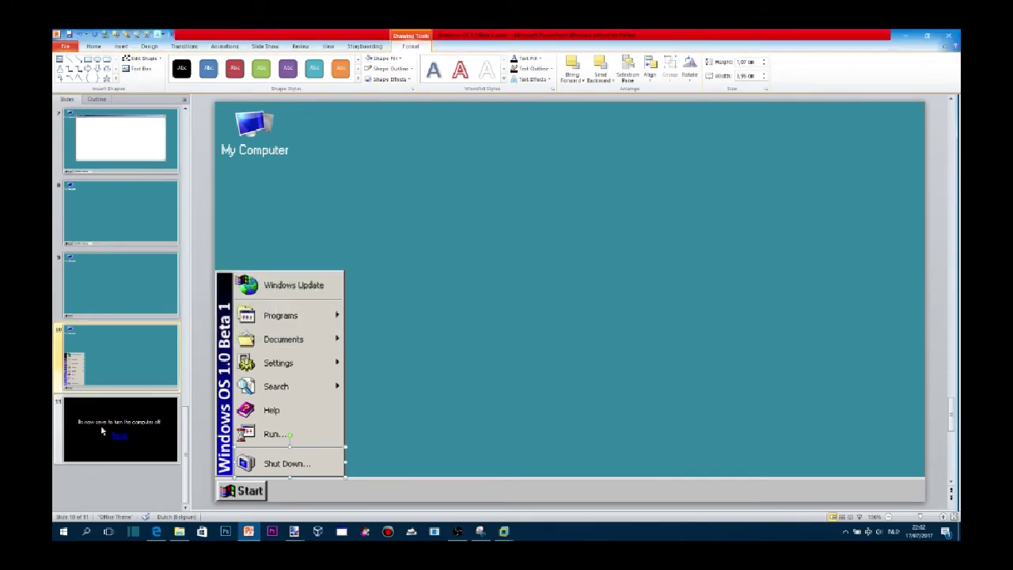
Insert a new blank slide and move it before the shutdown slide.
right_click(98, 406)
left_click(124, 455)
left_click_drag(103, 452, 119, 357)
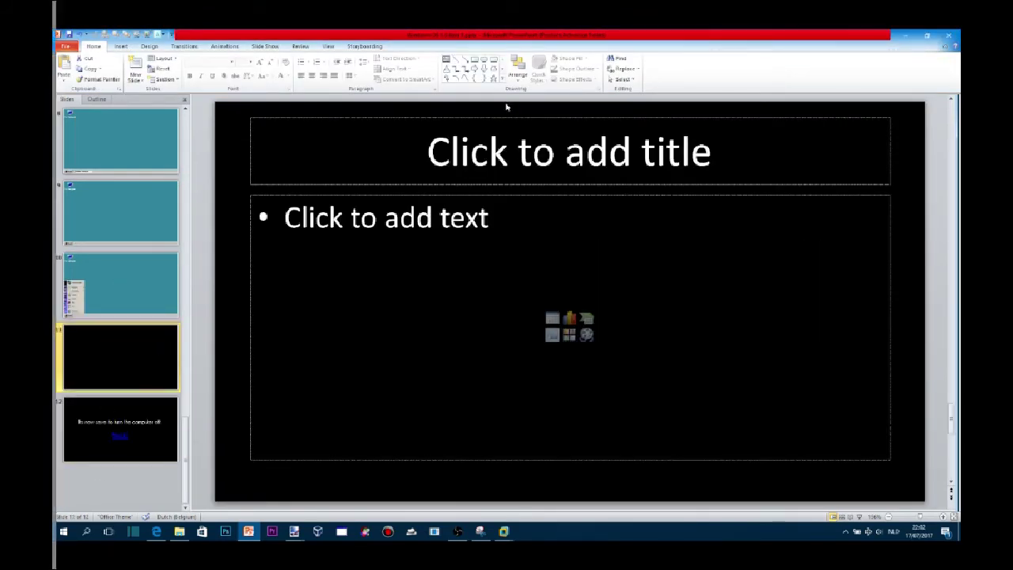
Apply a Fade transition to the shutdown slide.
left_click(142, 396)
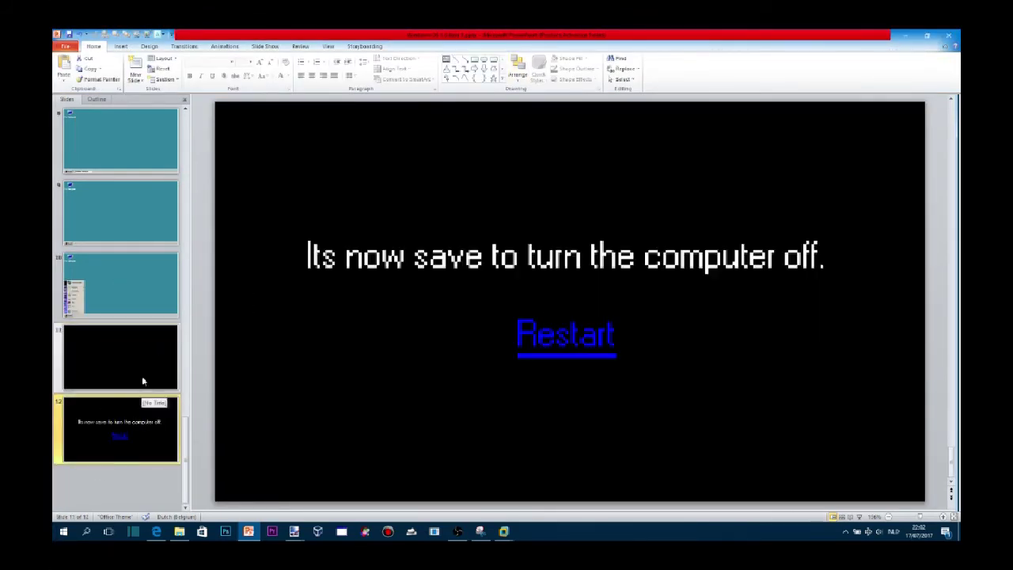
left_click(190, 46)
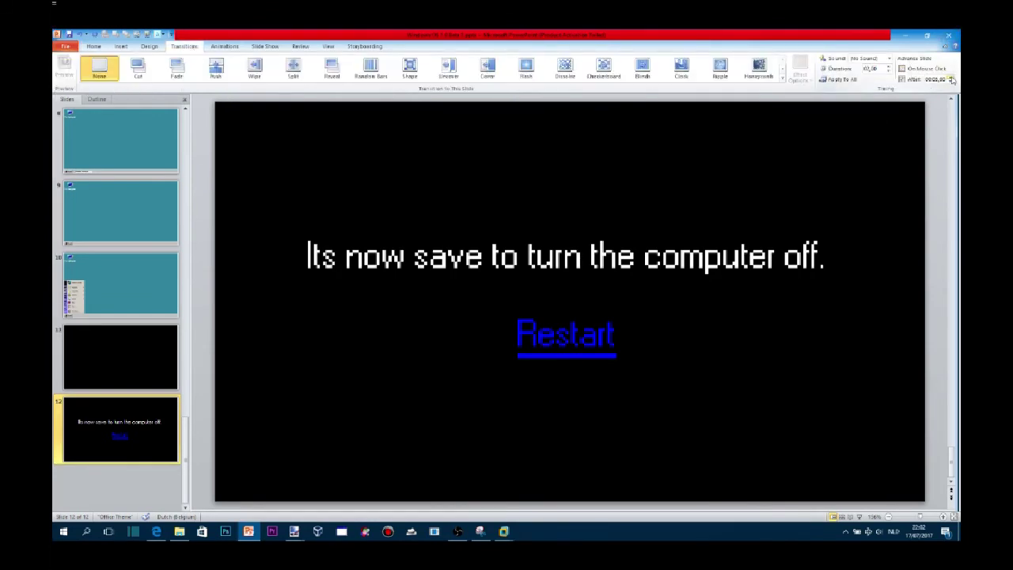
left_click(177, 67)
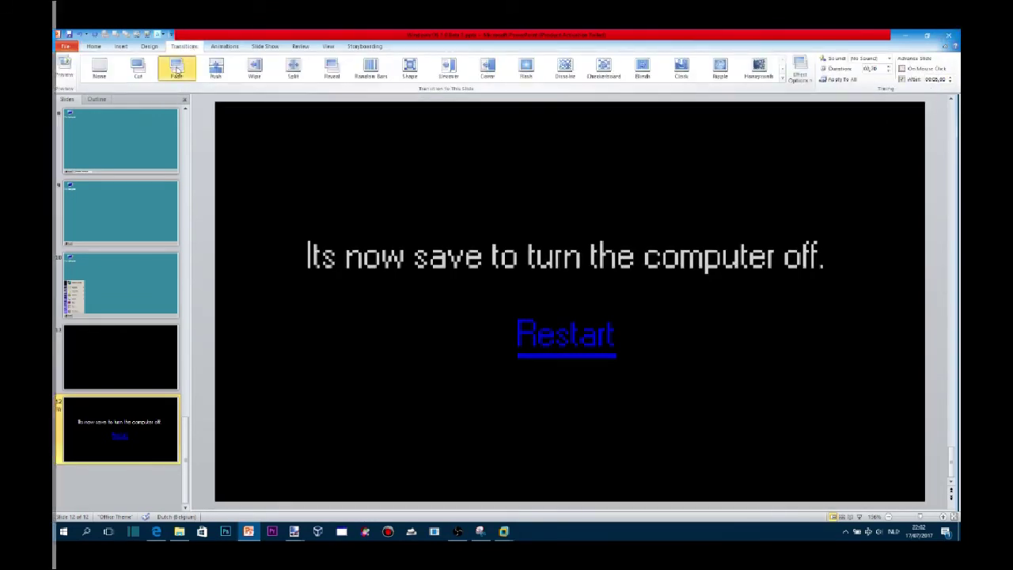
Delete both placeholders from blank slide 11 and give it a Cut transition.
left_click(134, 365)
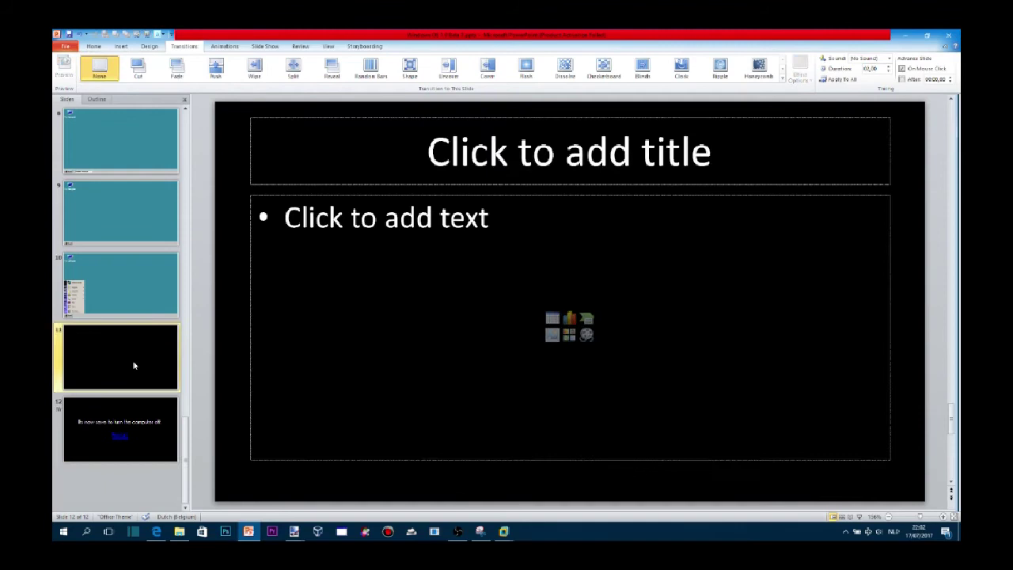
left_click(502, 118)
key("Escape")
key("Delete")
left_click(489, 195)
key("Delete")
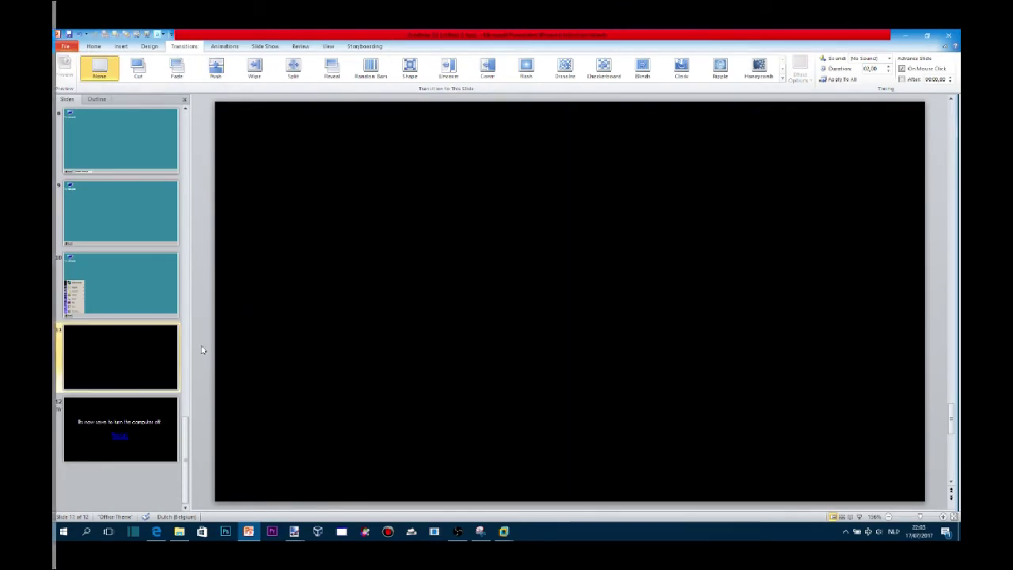
left_click(138, 68)
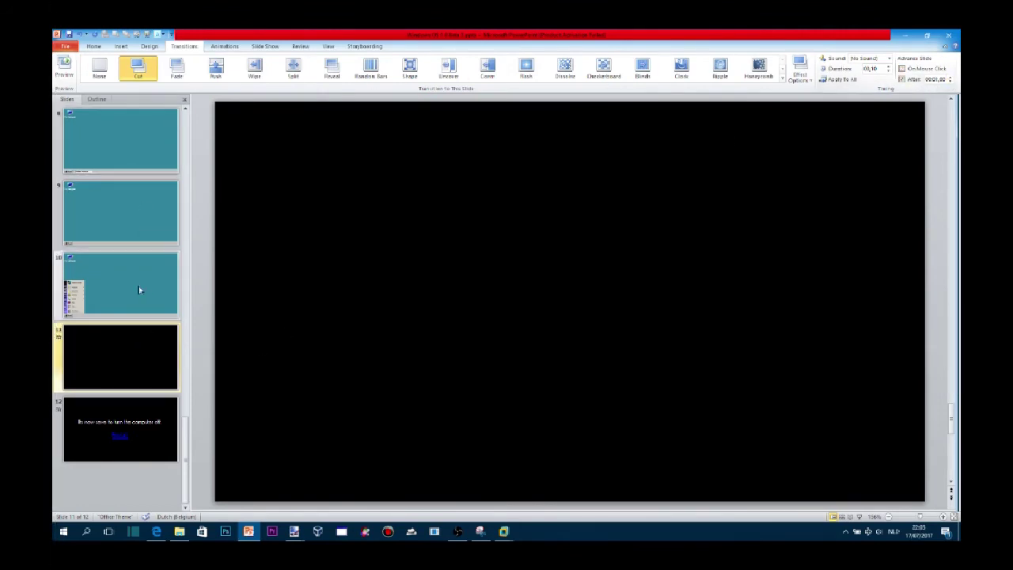
Return to the Start-menu slide and start the slide show.
left_click(166, 277)
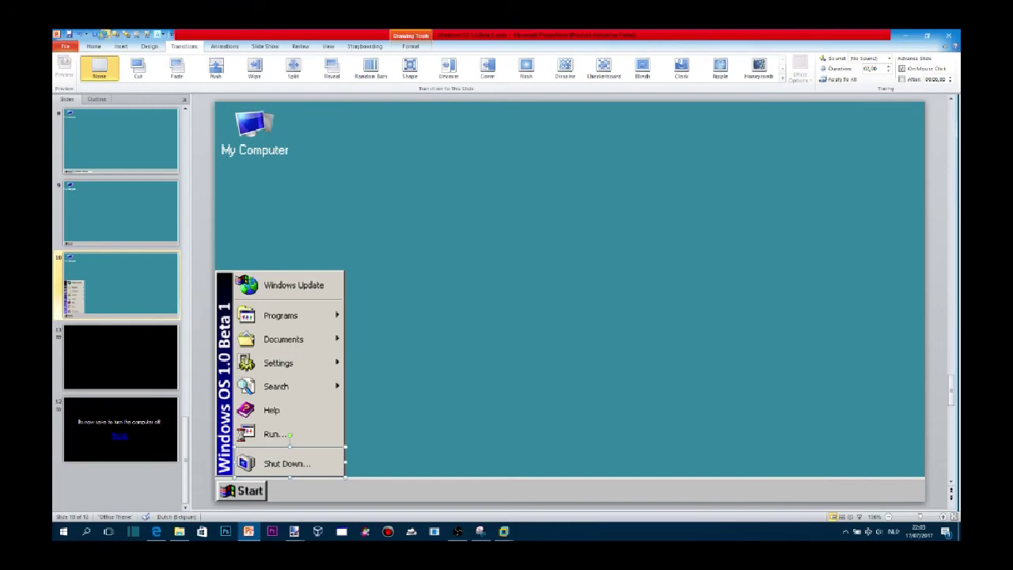
left_click(103, 38)
left_click(377, 328)
left_click(880, 532)
left_click(140, 37)
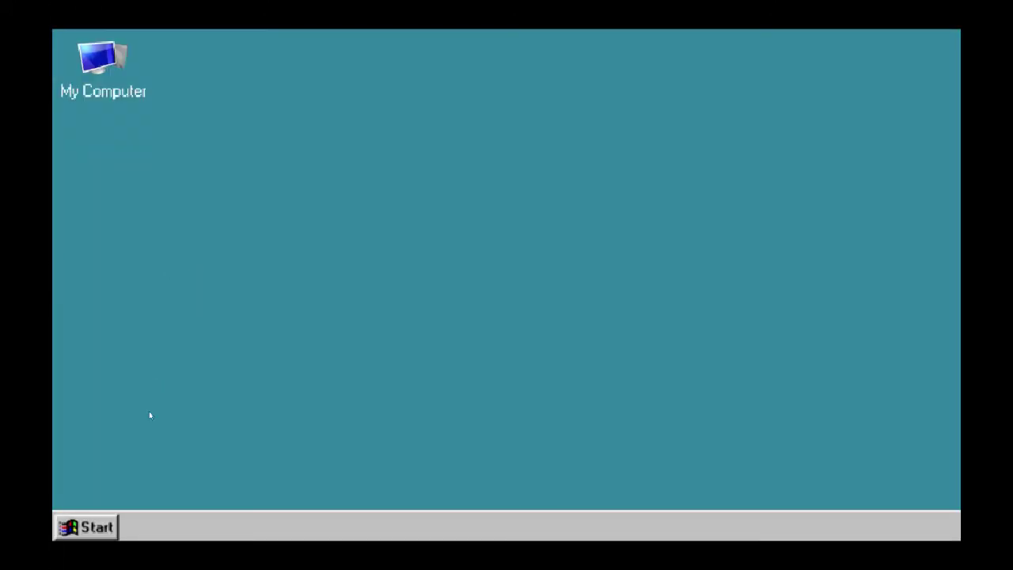
In the show, go from the mock Start menu's Shut Down to the shutdown screen and follow Restart.
left_click(92, 513)
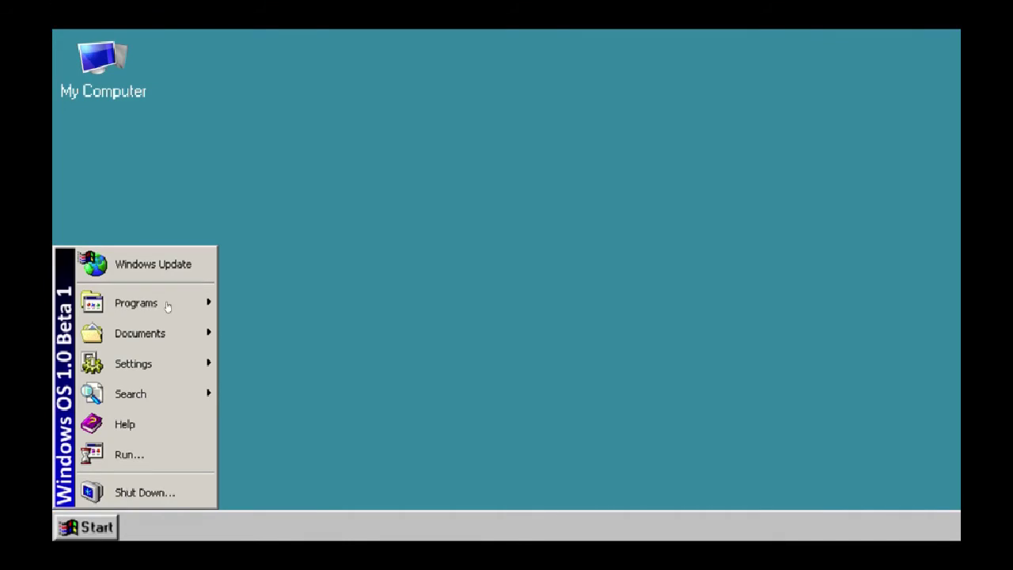
mouse_move(167, 306)
left_click(187, 496)
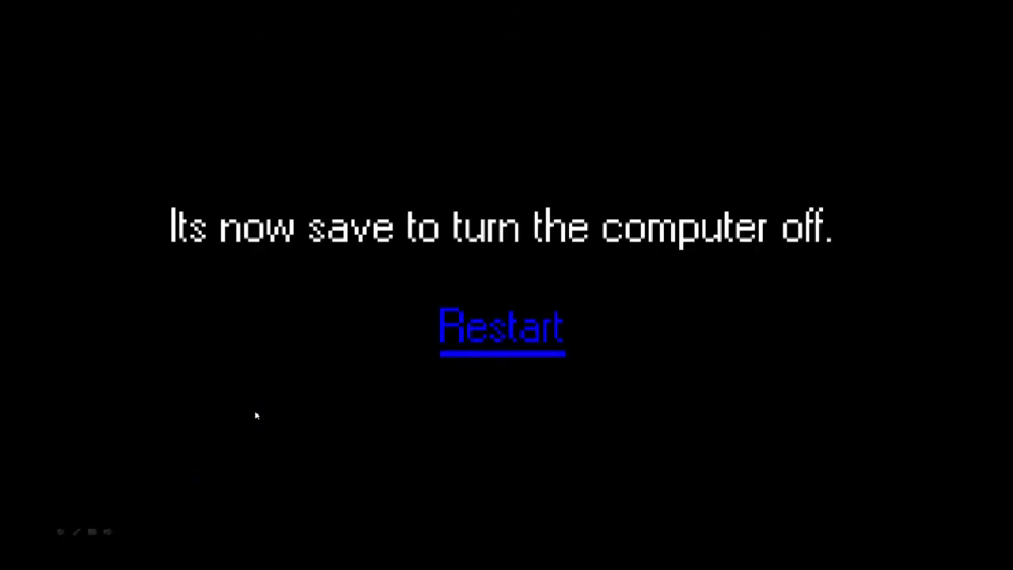
left_click(471, 345)
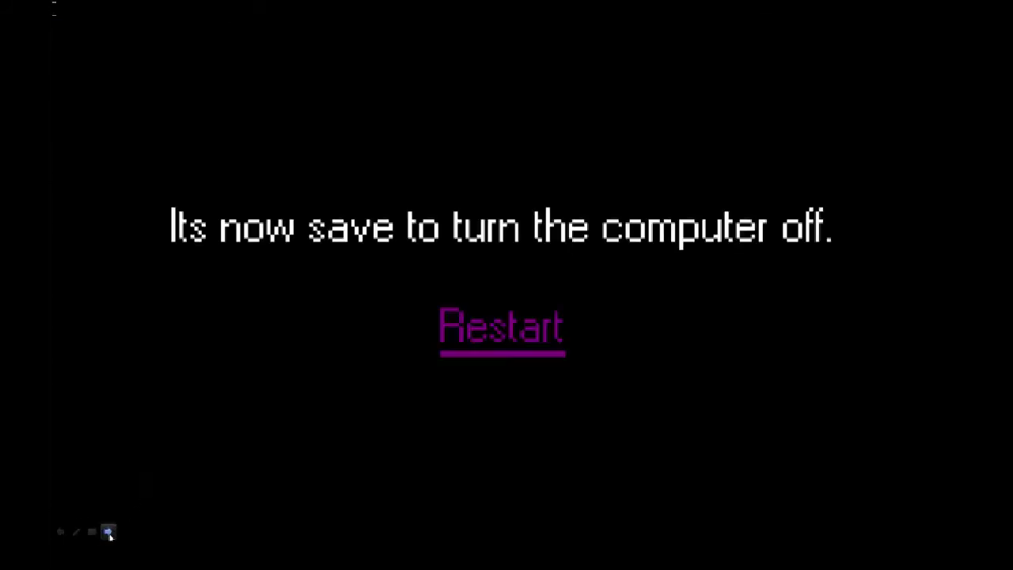
scroll(126, 238, "up", 2)
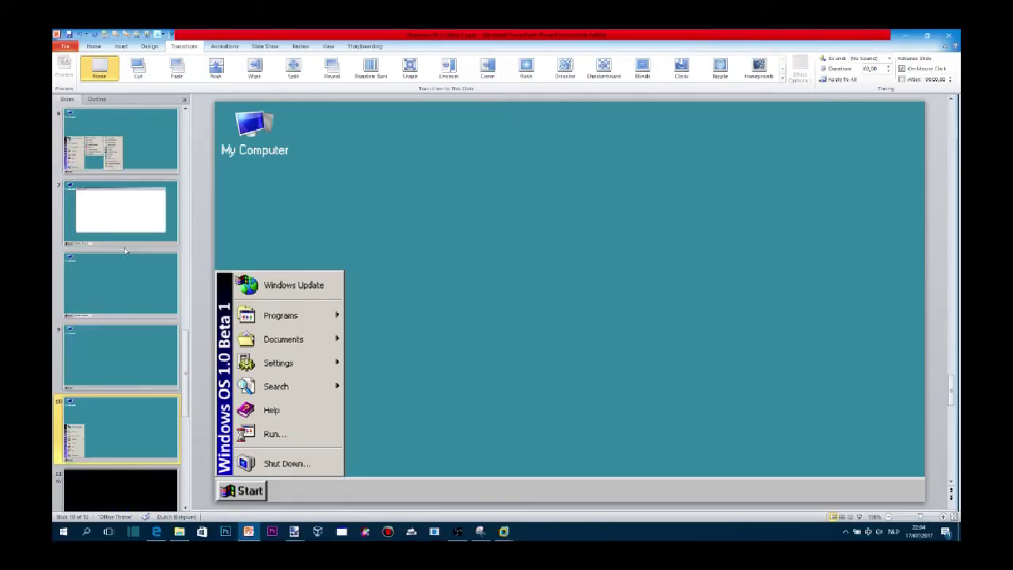
Step back through slides 6 and 5 to slide 4, select its desktop picture, then switch to the Windows Me VM.
left_click(92, 46)
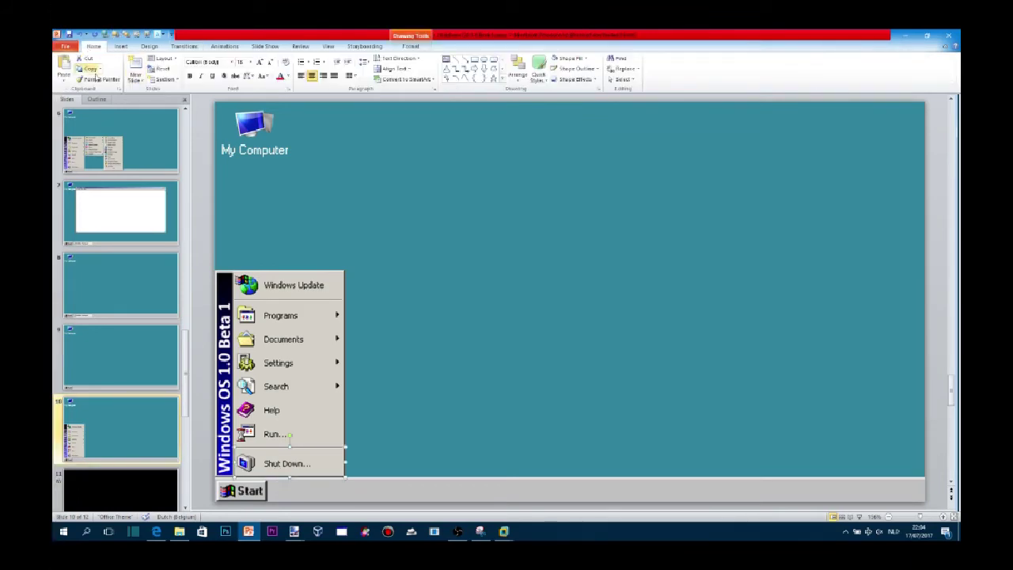
left_click(95, 117)
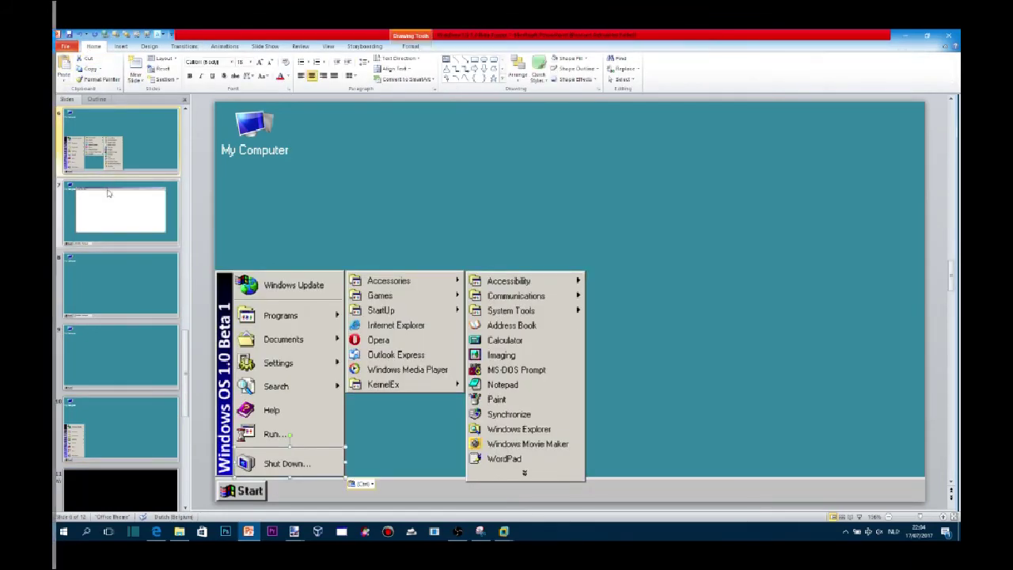
scroll(119, 213, "up", 2)
left_click(120, 214)
scroll(114, 225, "up", 1)
left_click(113, 227)
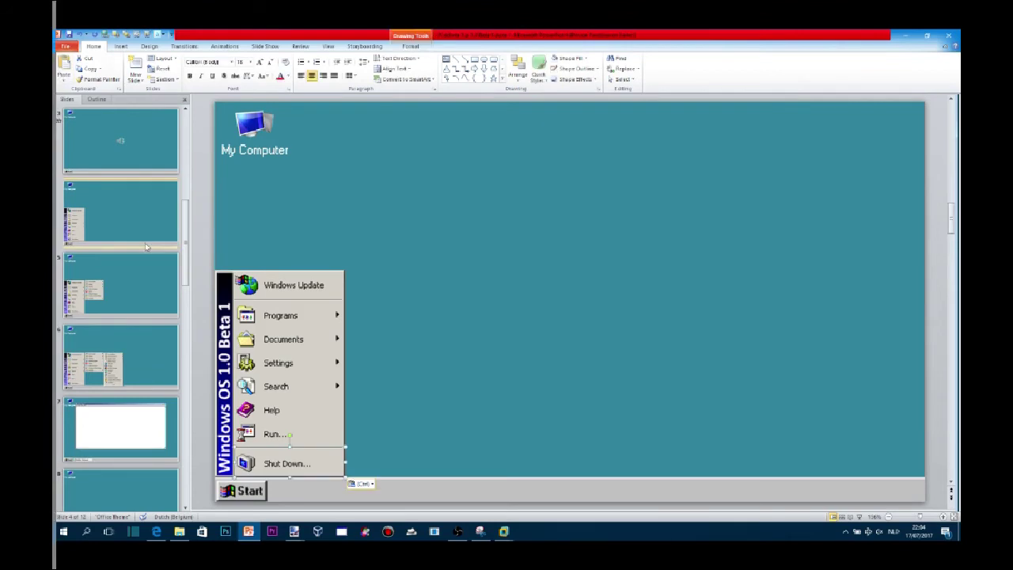
left_click(430, 320)
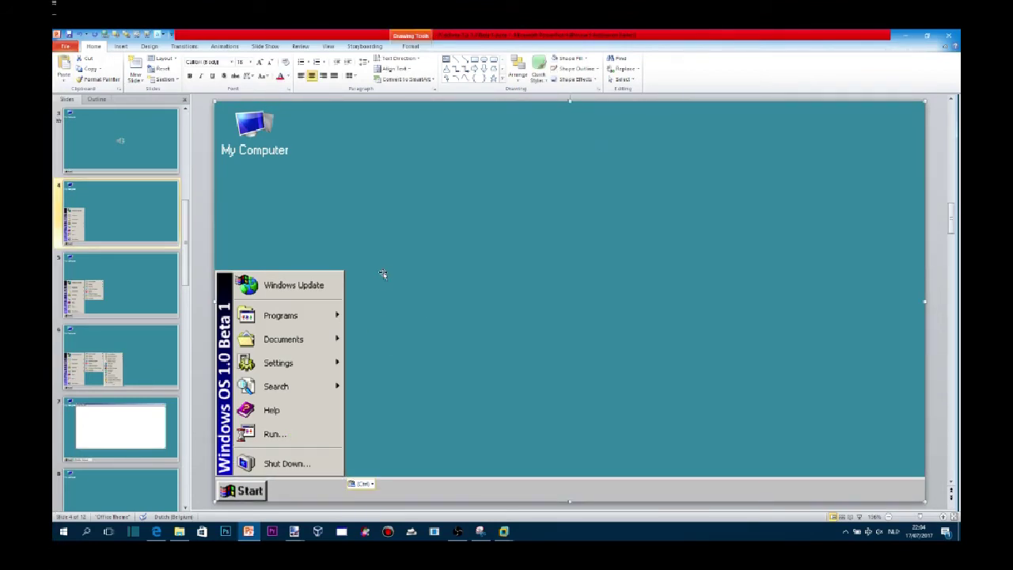
mouse_move(503, 531)
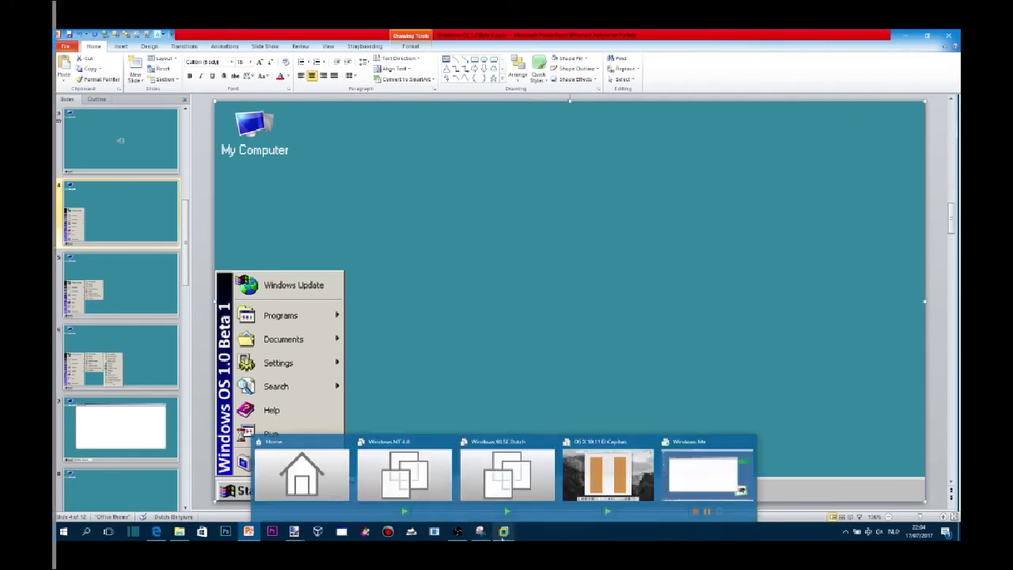
left_click(707, 475)
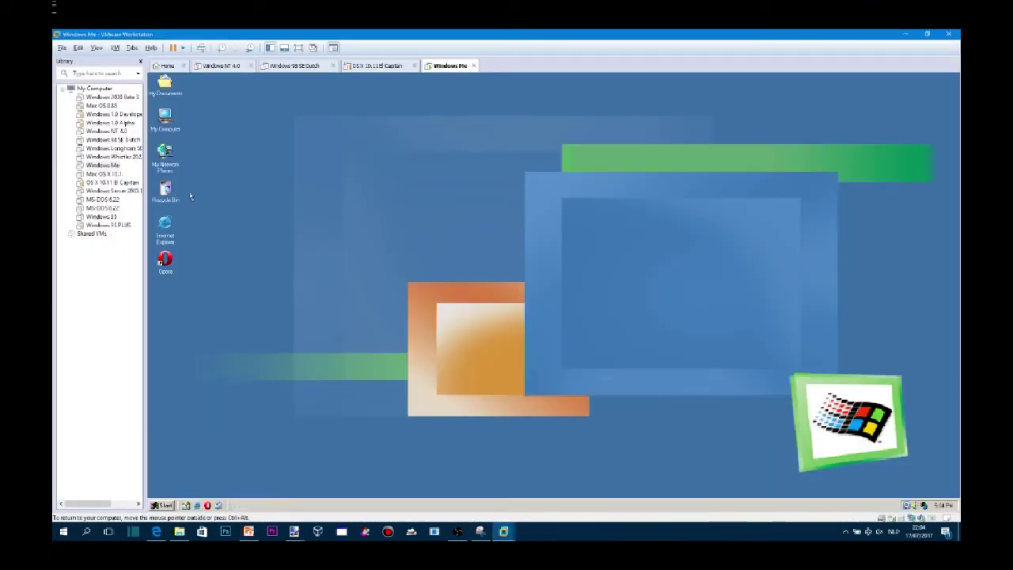
Snip the My Computer icon from the Windows Me desktop with Snipping Tool.
left_click(480, 532)
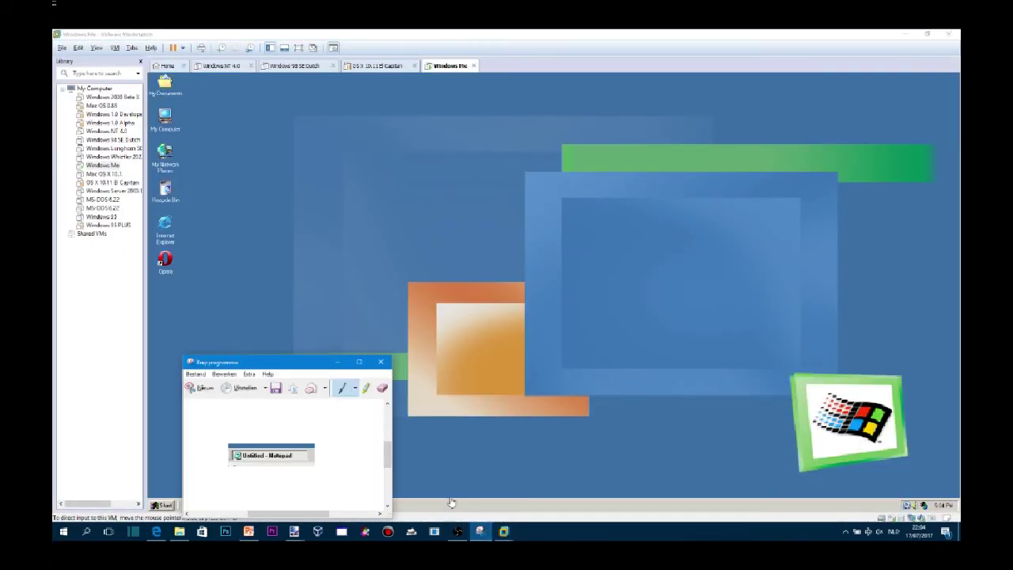
left_click(198, 387)
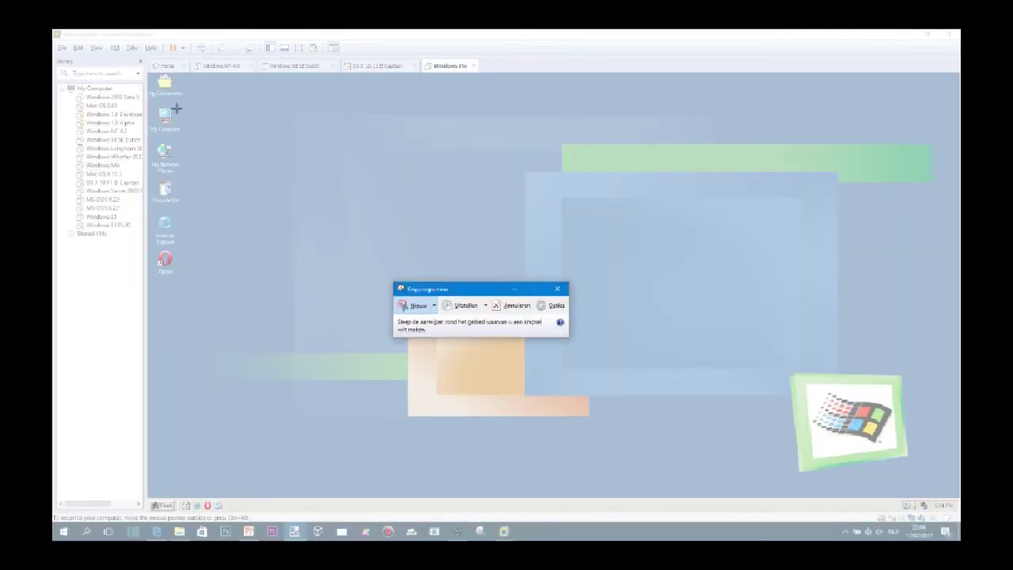
left_click_drag(185, 106, 145, 141)
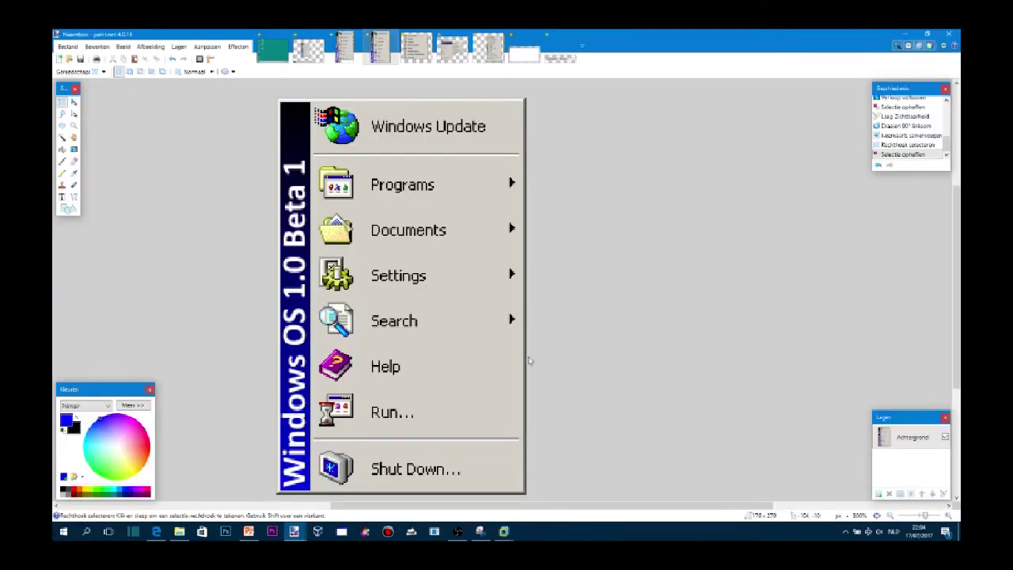
Create a new image and paste the My Computer snip into it.
key("ctrl+n")
left_click(498, 344)
key("ctrl+v")
scroll(497, 339, "up", 8)
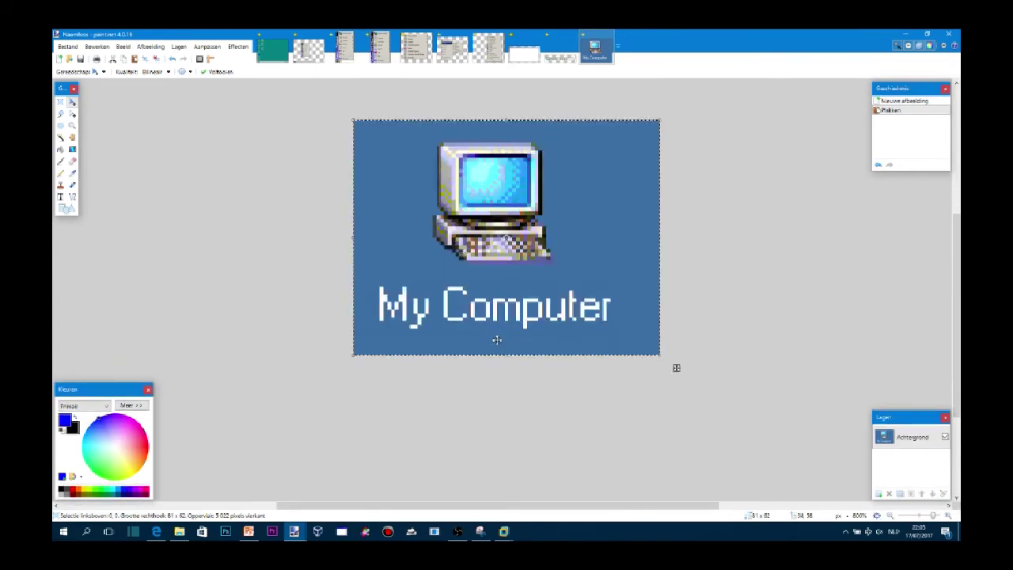
key("ctrl+d")
Erase the blue background to the left of the computer icon.
key("s")
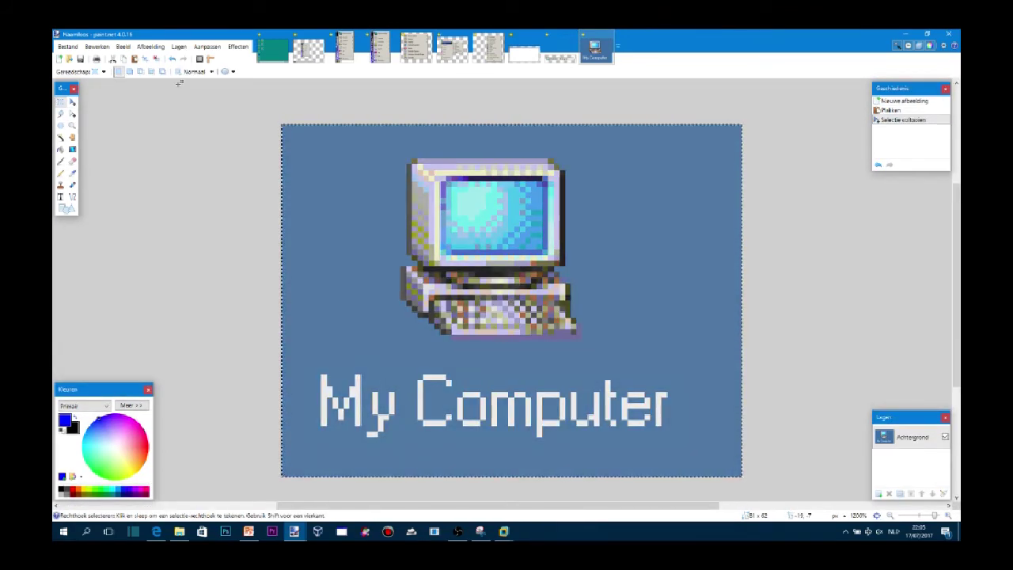
left_click(156, 60)
left_click(61, 137)
left_click(308, 208)
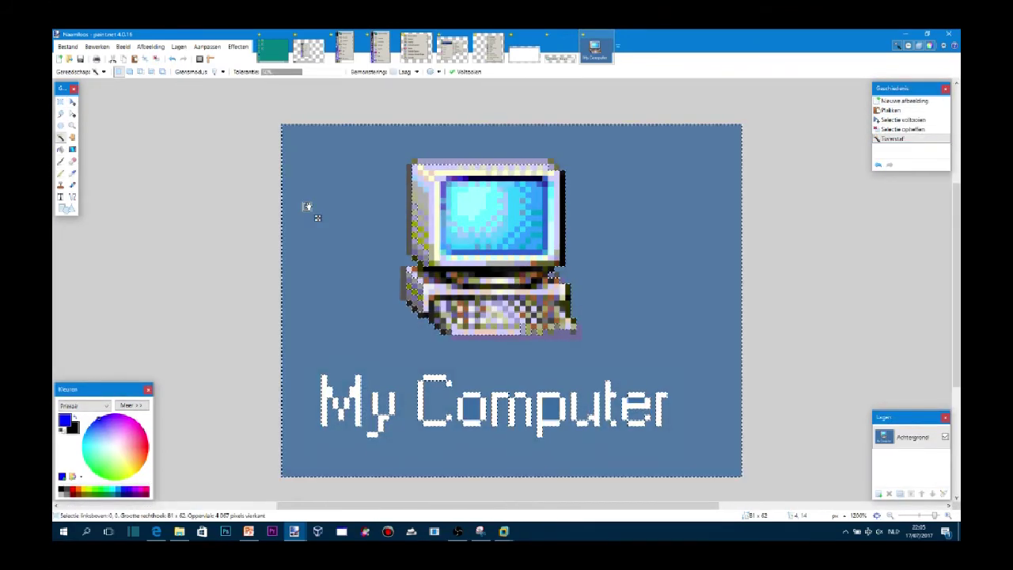
key("ctrl+d")
left_click(60, 103)
left_click_drag(281, 124, 399, 368)
key("Delete")
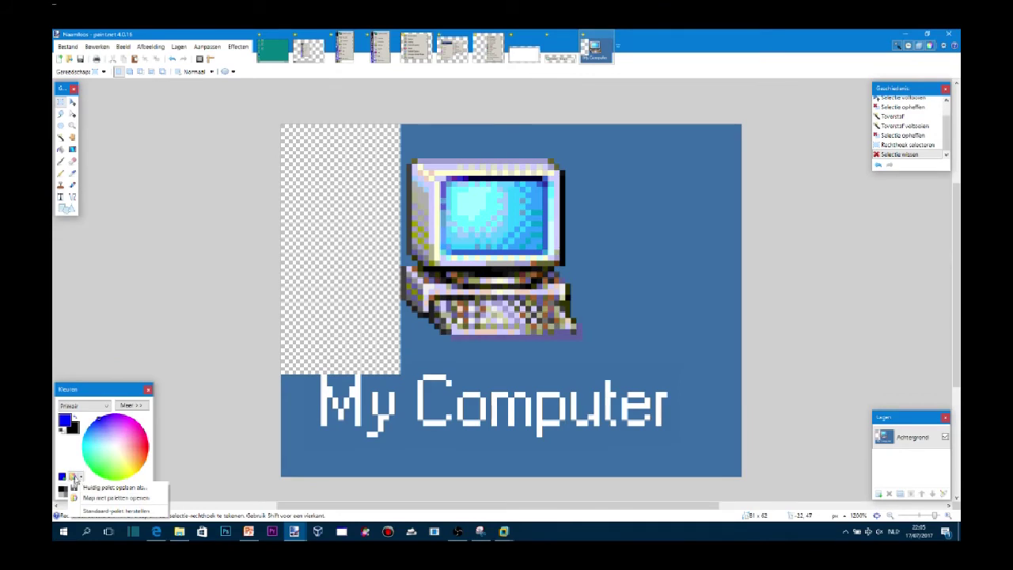
Draw semi-transparent white pencil strokes left of the word My, then erase that area.
left_click(131, 405)
left_click(61, 495)
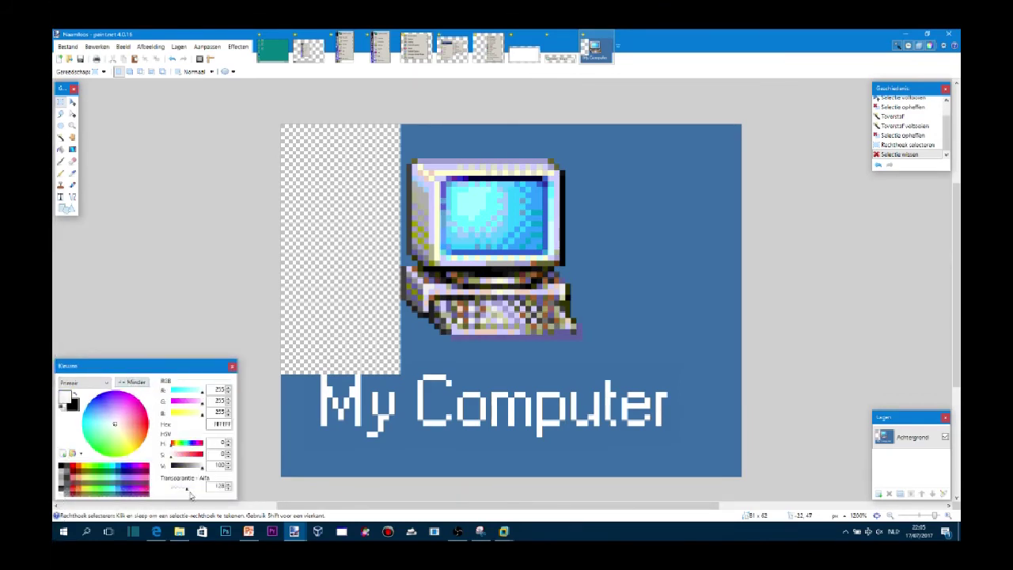
left_click(139, 384)
left_click(60, 173)
mouse_move(293, 385)
left_mouse_down()
mouse_move(290, 426)
mouse_move(300, 378)
left_mouse_up()
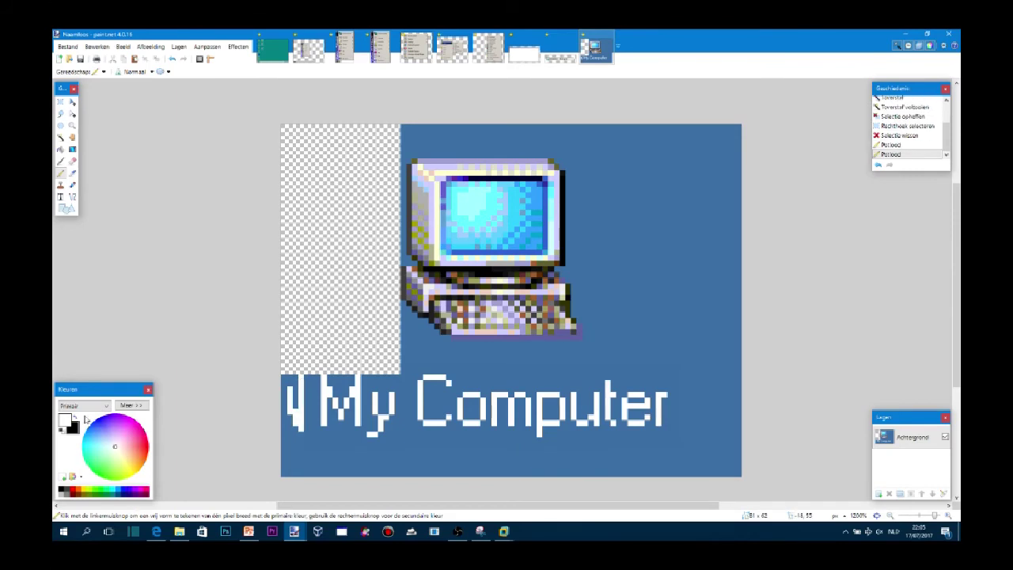
left_click(61, 102)
mouse_move(322, 369)
left_mouse_down()
mouse_move(280, 478)
mouse_move(744, 437)
left_mouse_up()
key("Delete")
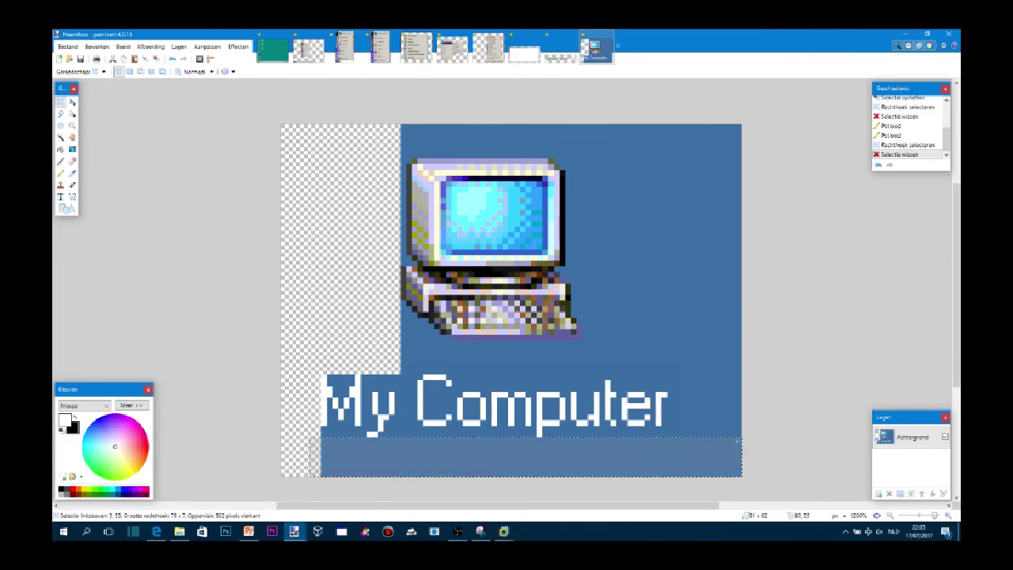
Erase the blue strips along the bottom under Computer and My.
key("Delete")
left_click_drag(541, 432, 741, 426)
key("Delete")
mouse_move(539, 437)
left_mouse_down()
mouse_move(418, 446)
mouse_move(378, 426)
left_mouse_up()
key("Delete")
left_click(380, 434)
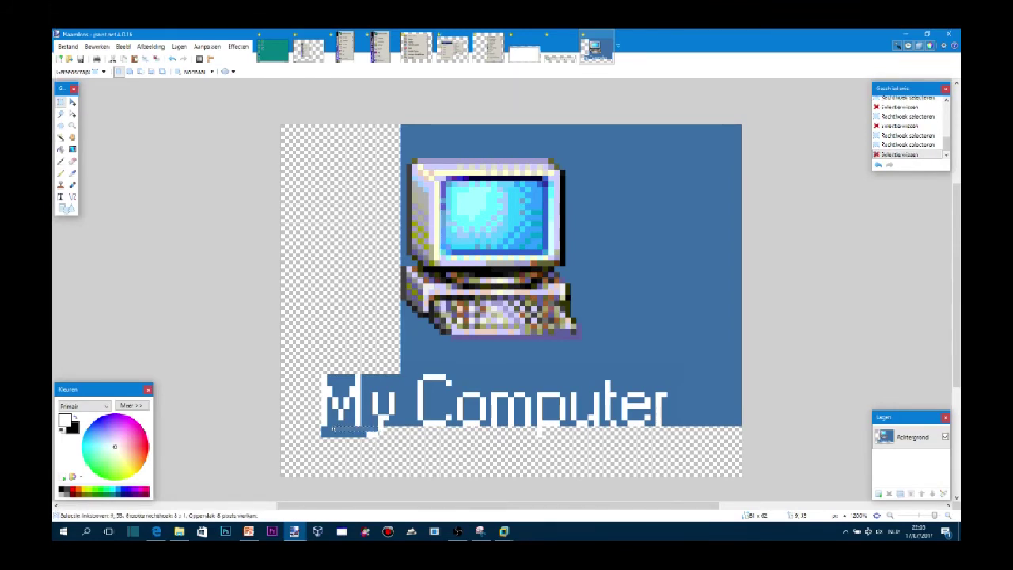
key("Delete")
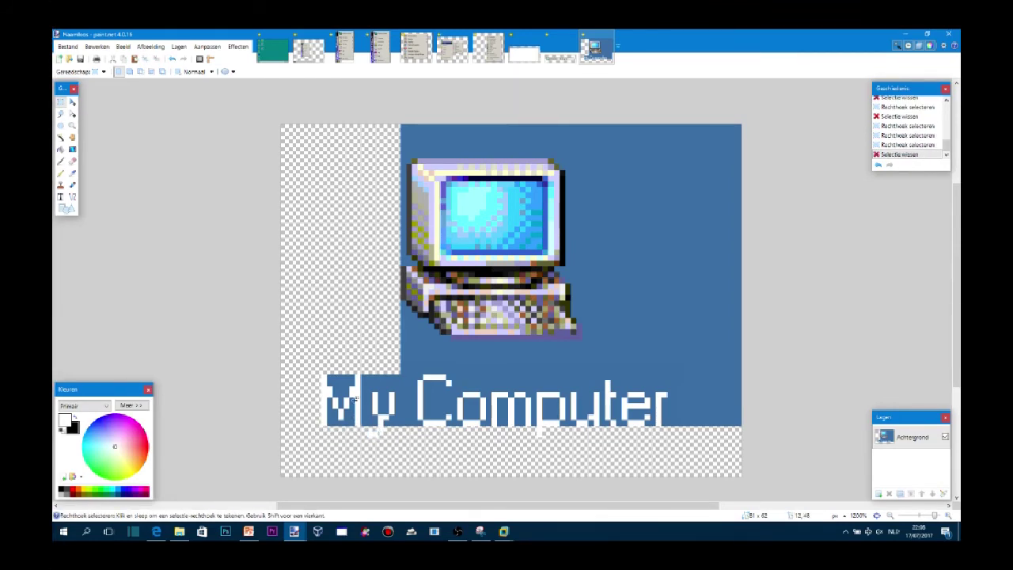
Erase the blue pixels around the letters M and y.
left_click_drag(328, 410, 336, 431)
key("Delete")
mouse_move(332, 373)
left_mouse_down()
mouse_move(339, 397)
mouse_move(348, 387)
left_mouse_up()
key("Delete")
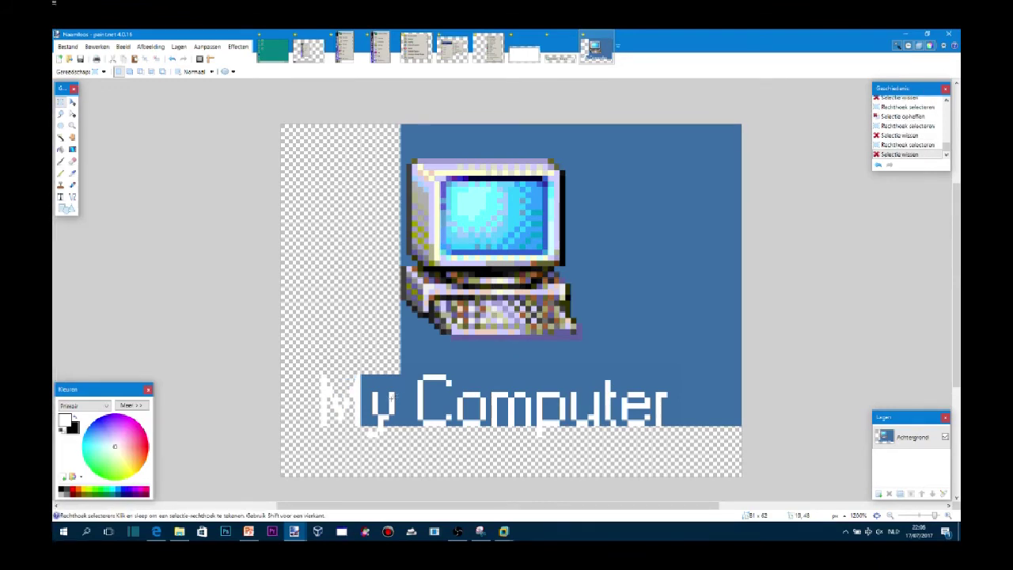
left_click_drag(370, 379, 365, 417)
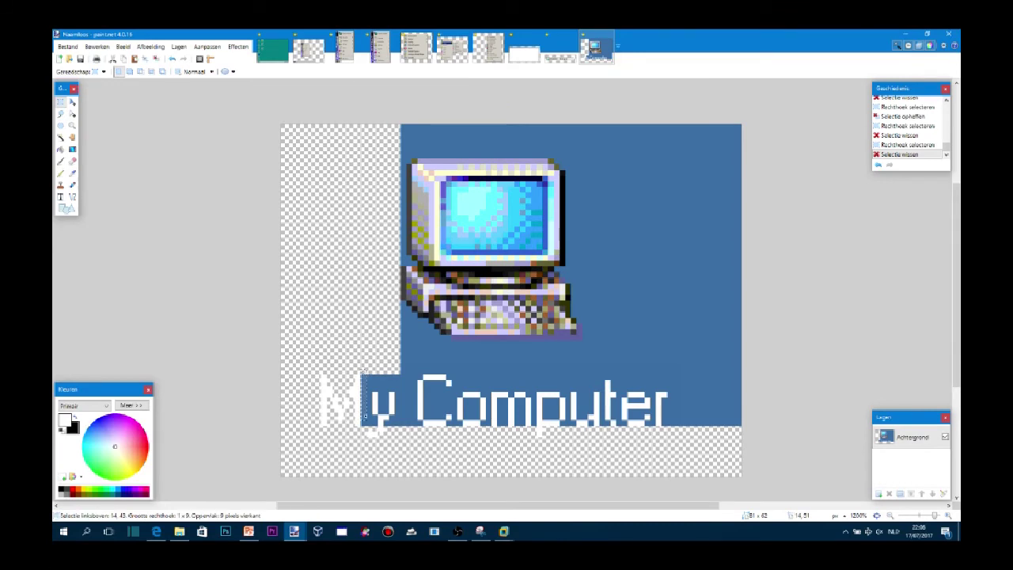
key("Delete")
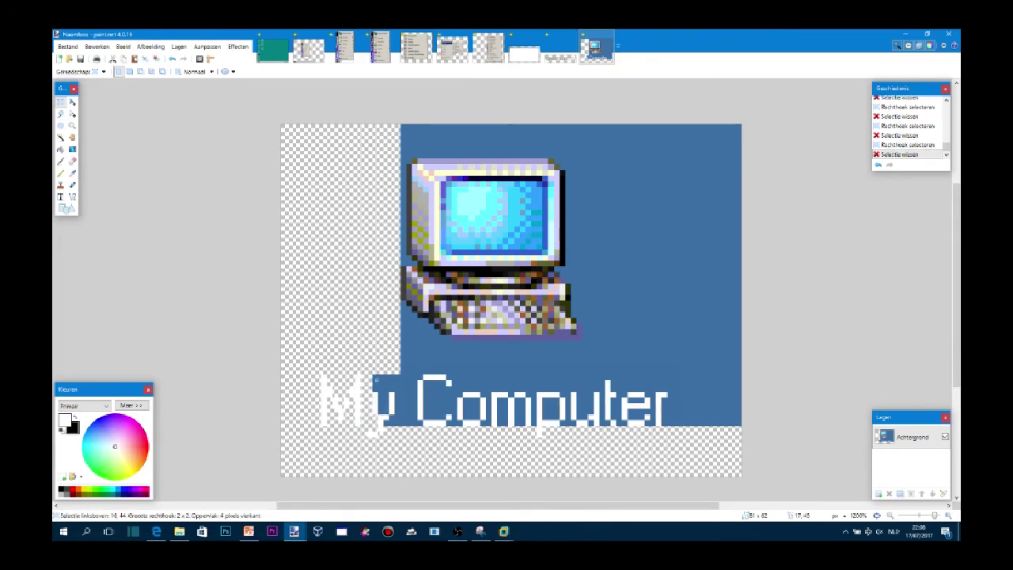
key("Delete")
Select the blue areas among the letters and below the computer's base.
mouse_move(400, 391)
left_mouse_down()
mouse_move(404, 413)
mouse_move(510, 425)
left_mouse_up()
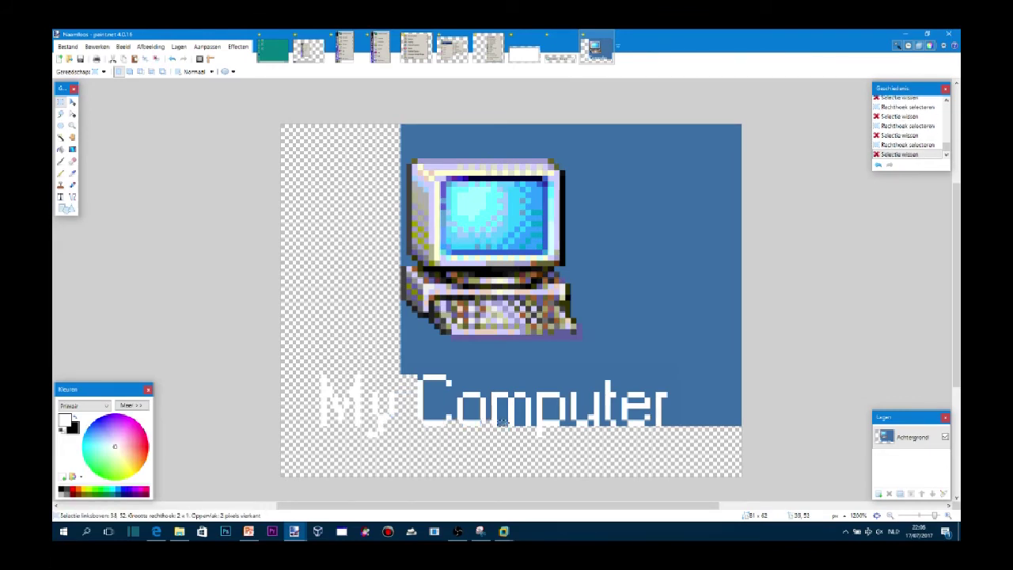
left_click_drag(524, 426, 497, 398)
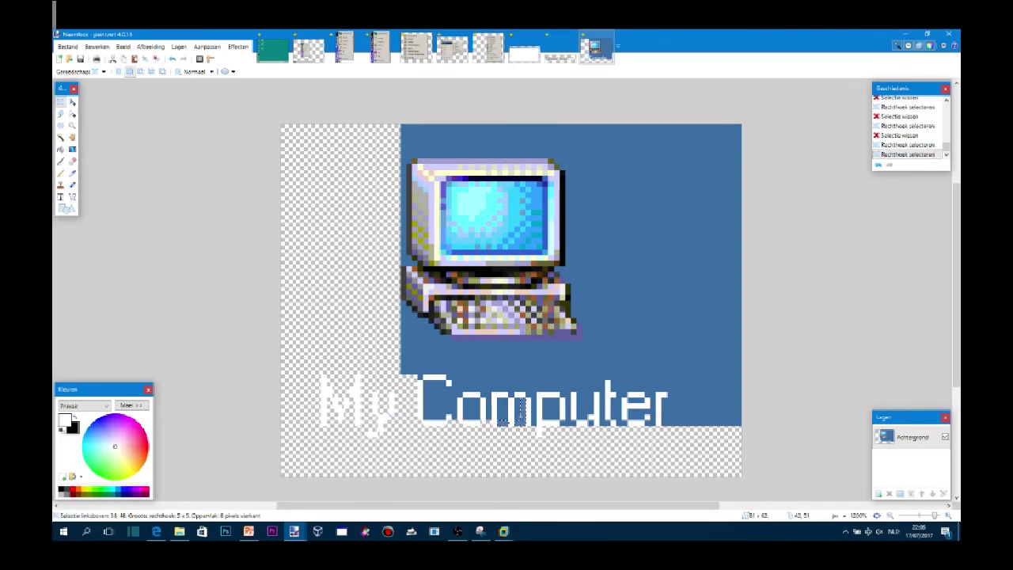
left_click_drag(454, 394, 454, 361)
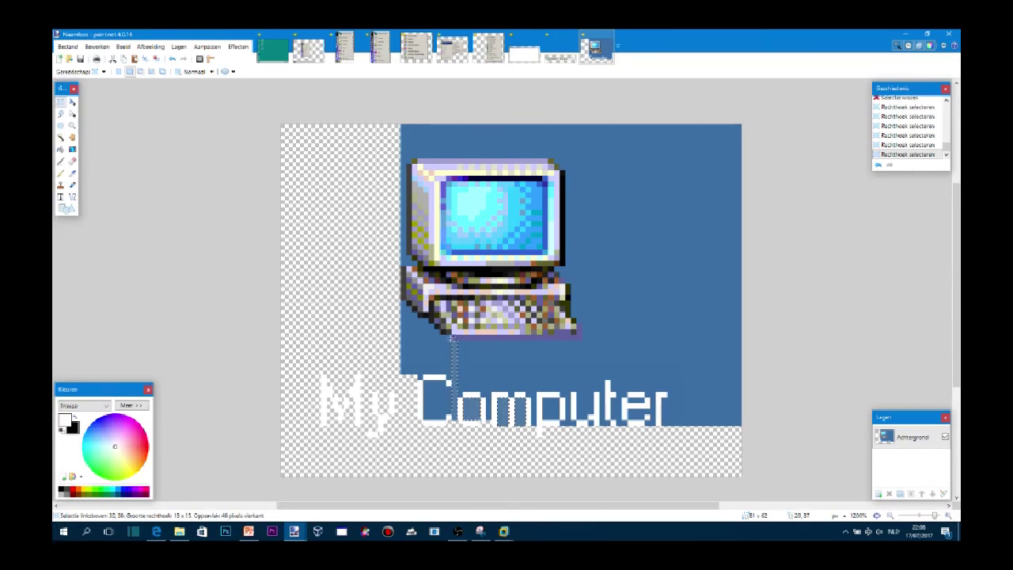
left_click_drag(438, 358, 406, 339)
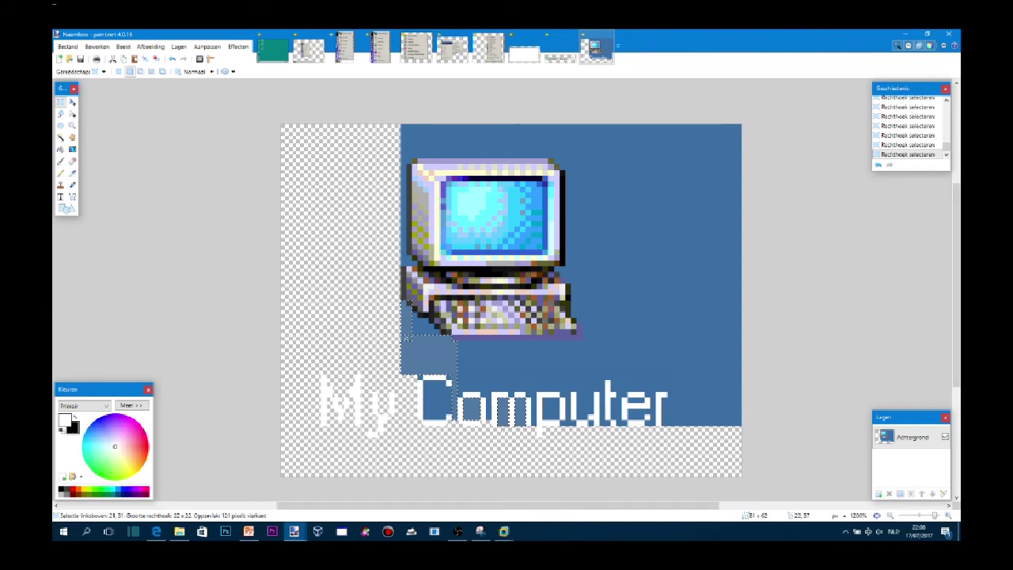
Select the blue behind and around the Computer label and erase it.
mouse_move(420, 326)
left_mouse_down()
mouse_move(433, 331)
mouse_move(450, 376)
left_mouse_up()
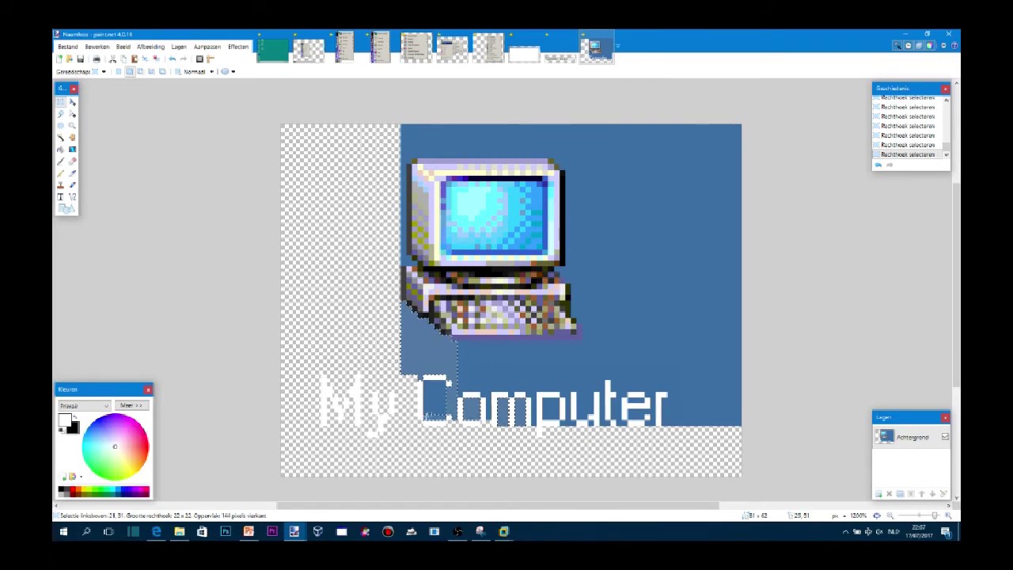
mouse_move(427, 413)
left_mouse_down()
mouse_move(436, 384)
mouse_move(505, 383)
left_mouse_up()
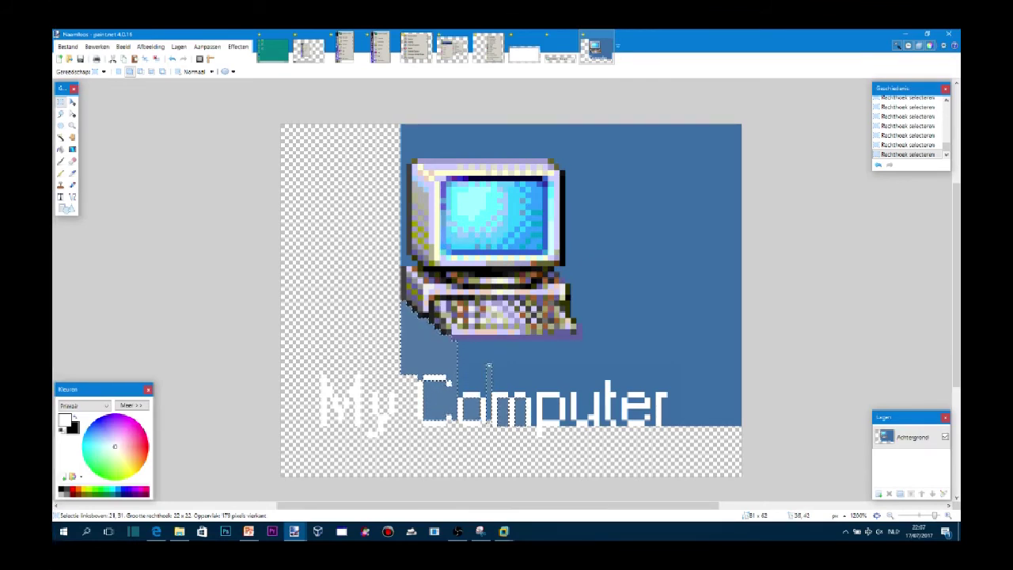
left_click_drag(457, 342, 741, 380)
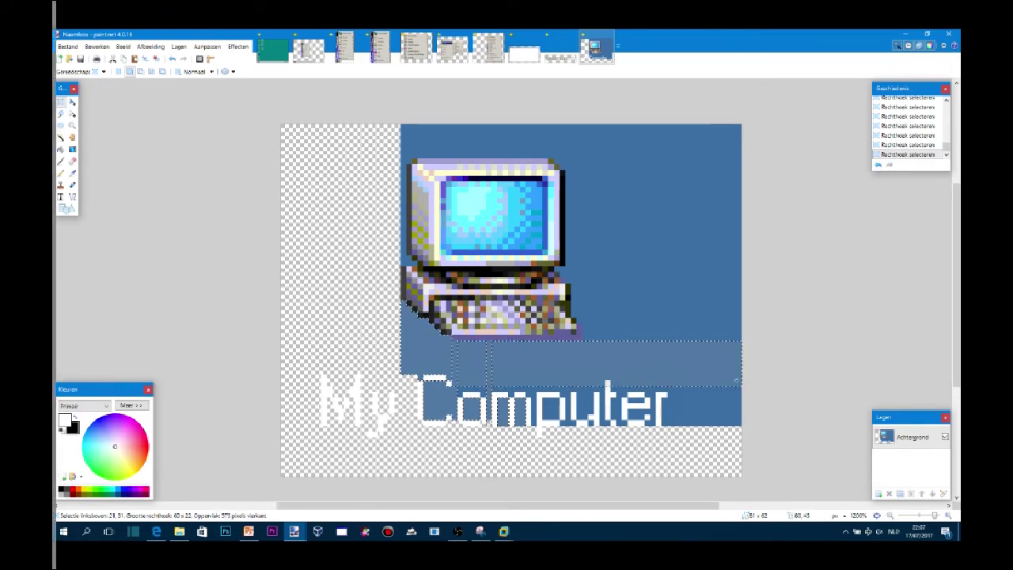
left_click_drag(744, 425, 673, 436)
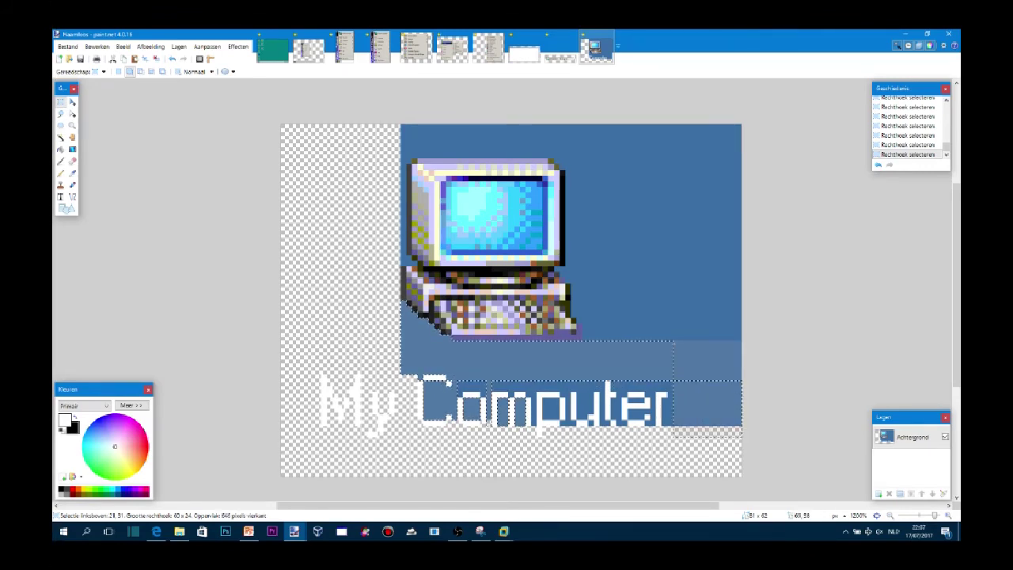
left_click_drag(666, 400, 654, 411)
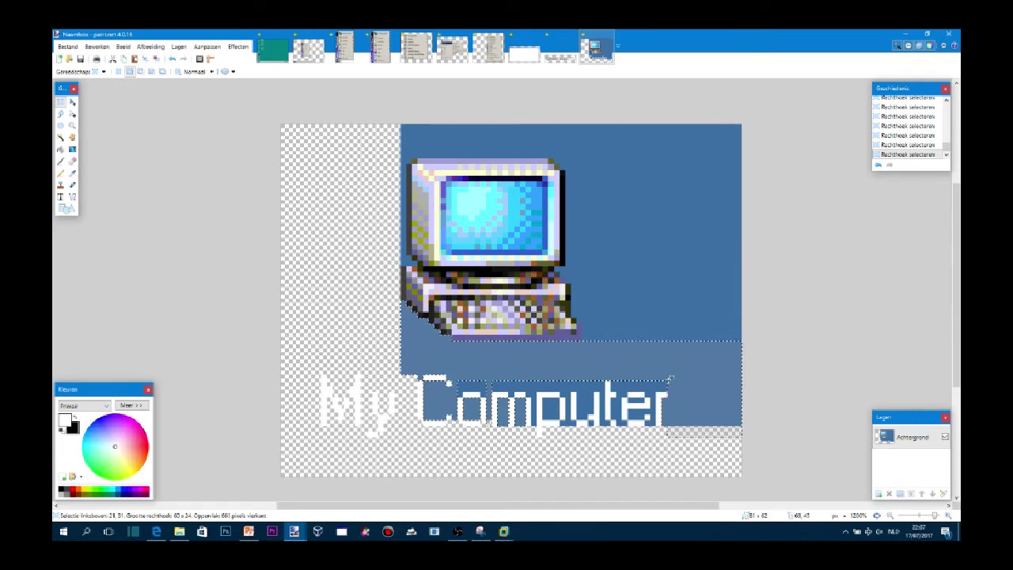
mouse_move(651, 414)
left_mouse_down()
mouse_move(657, 420)
mouse_move(616, 401)
mouse_move(634, 413)
left_mouse_up()
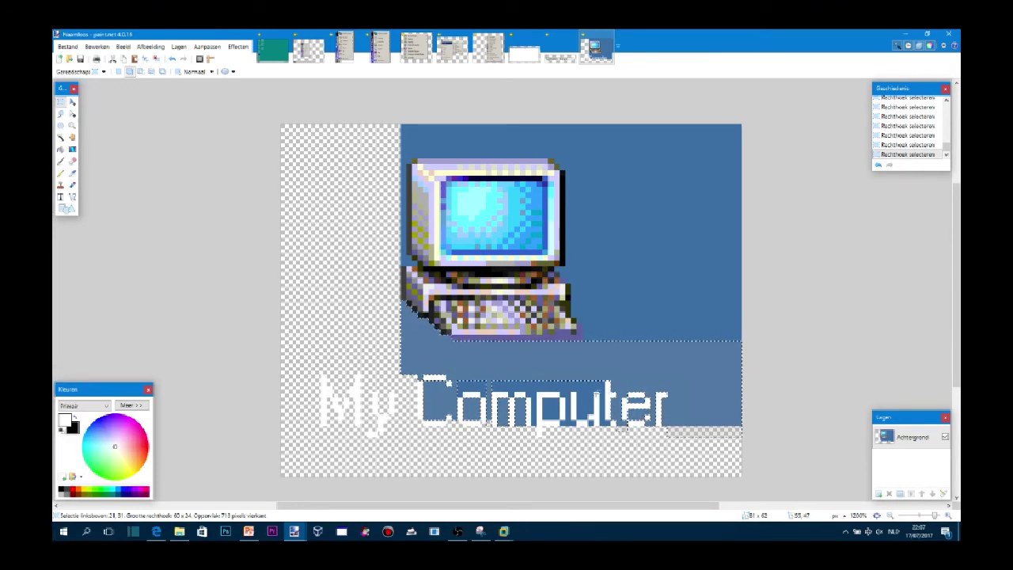
left_click_drag(600, 426, 563, 423)
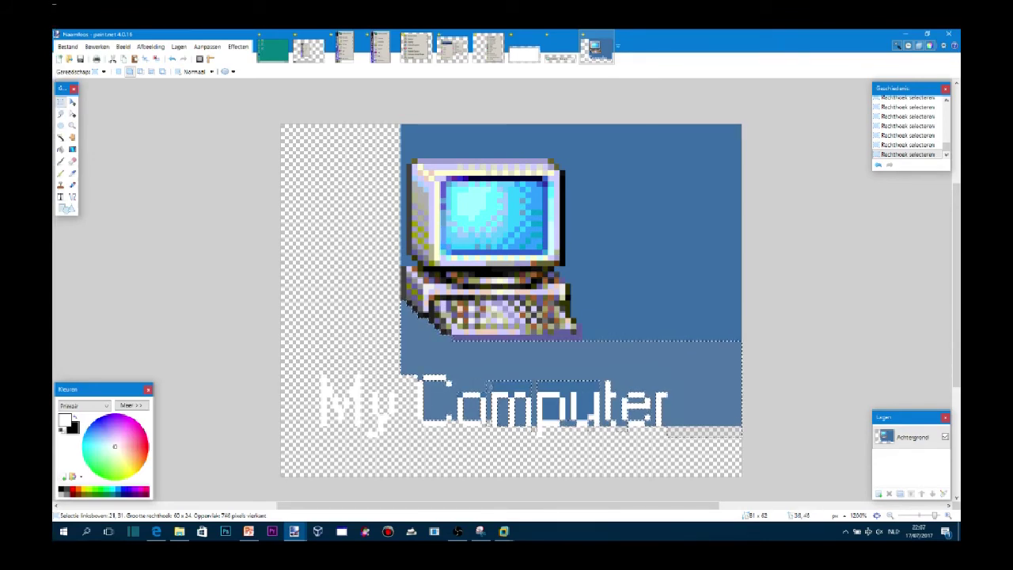
mouse_move(547, 400)
left_mouse_down()
mouse_move(590, 405)
mouse_move(546, 416)
mouse_move(476, 390)
left_mouse_up()
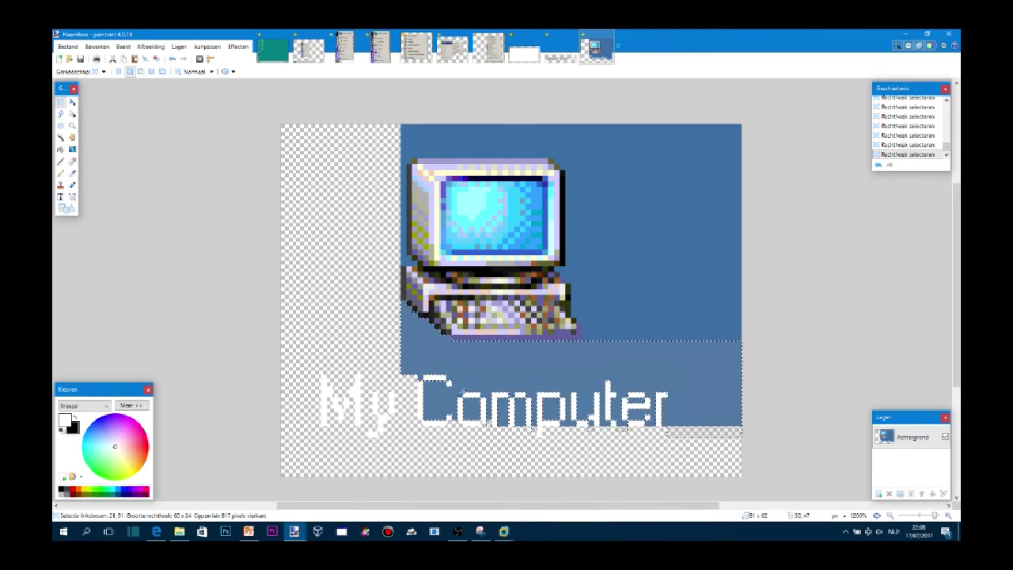
key("Delete")
Erase the blue background on the right side and its edge strips.
left_click_drag(740, 341, 581, 124)
key("Delete")
left_click_drag(577, 319, 579, 166)
key("Delete")
left_click_drag(577, 319, 571, 124)
key("Delete")
Erase the leftover blue slivers and the last patch above the monitor.
left_click_drag(567, 279, 567, 275)
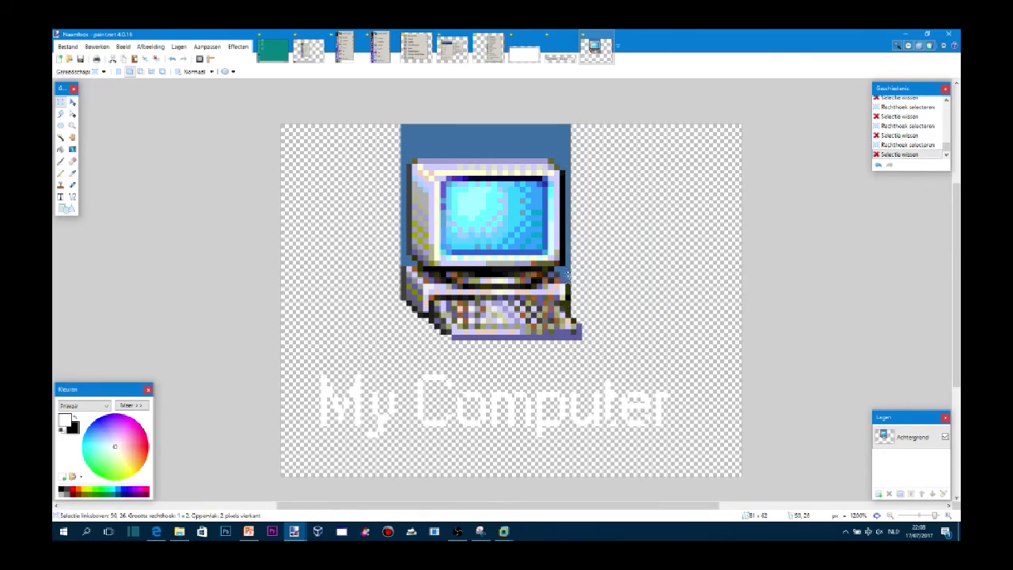
left_click_drag(566, 157, 567, 119)
key("Delete")
mouse_move(561, 173)
left_mouse_down()
mouse_move(559, 116)
mouse_move(401, 164)
left_mouse_up()
key("Delete")
left_click_drag(403, 269, 403, 266)
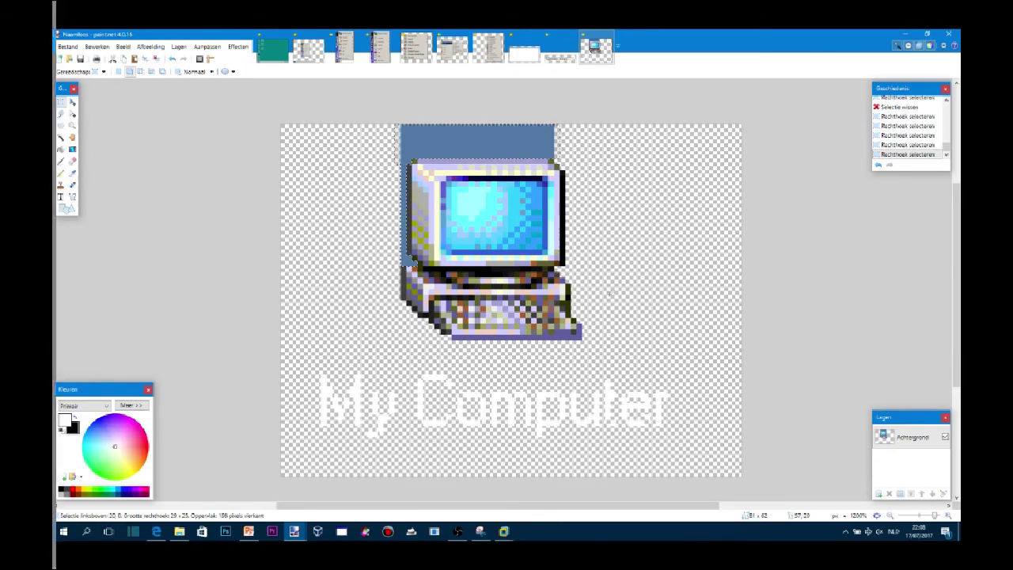
left_click(610, 293)
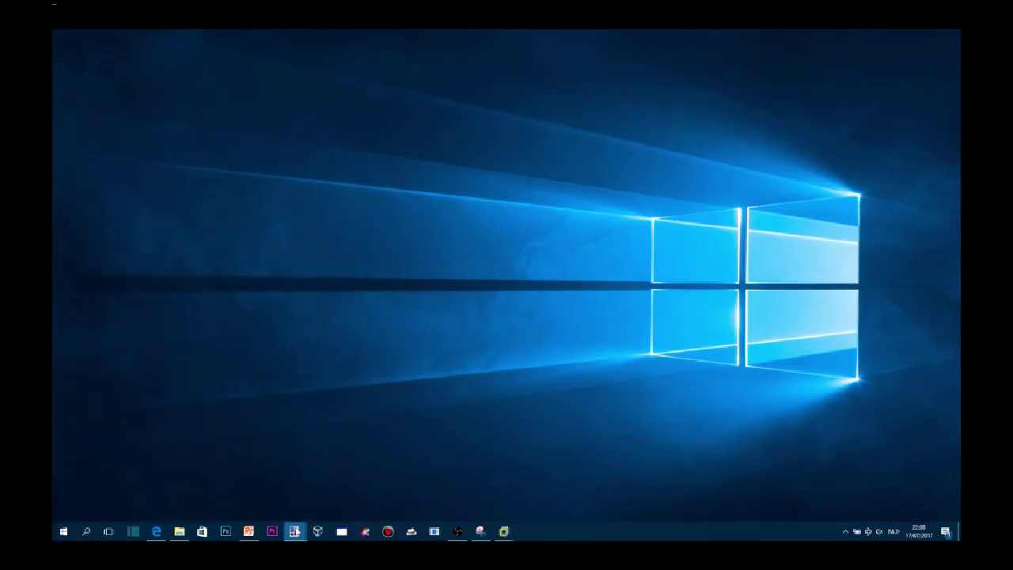
Restore paint.net, select the whole canvas with Ctrl+A, then deselect it.
mouse_move(294, 531)
left_click(736, 483)
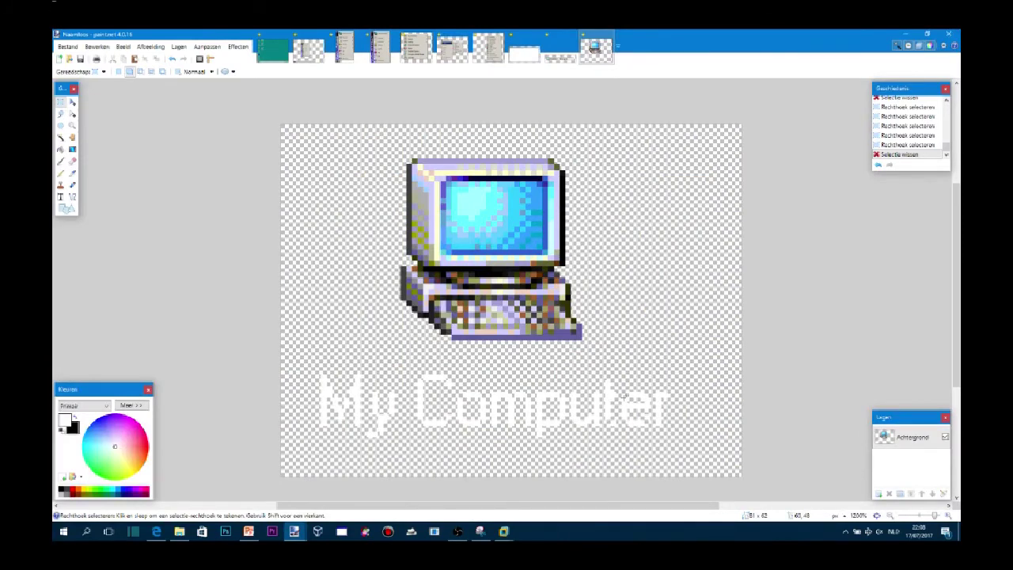
key("ctrl+a")
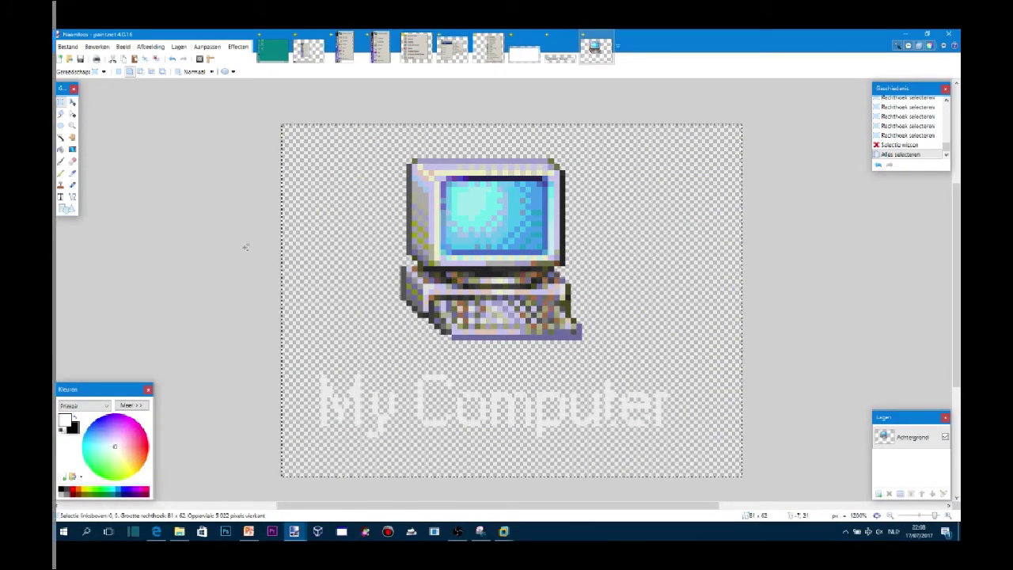
key("ctrl+d")
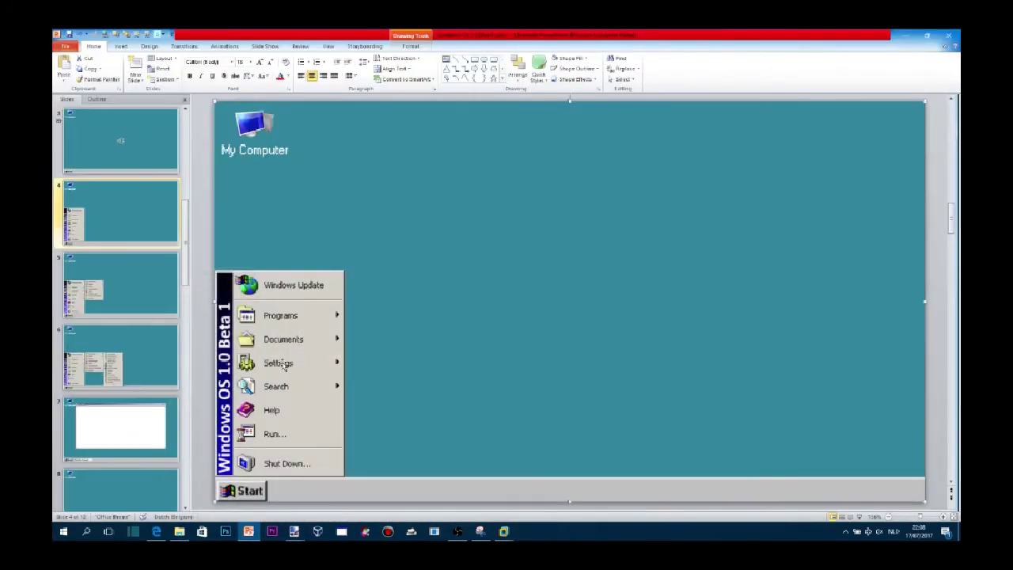
Undo the recent changes on slide 4 and reselect the My Computer label.
left_click(133, 146)
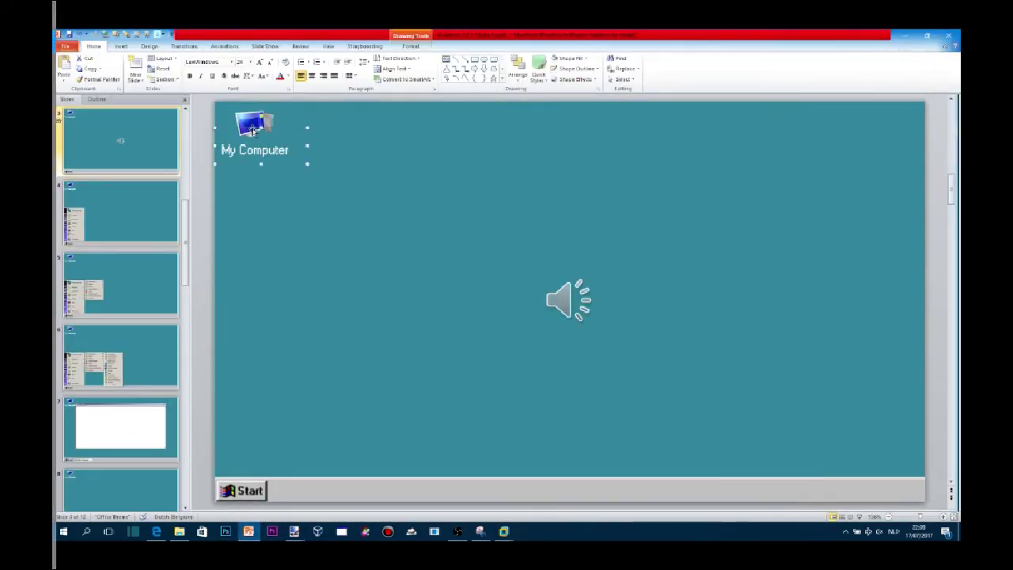
left_click(115, 214)
key("ctrl+z")
key("ctrl+z")
key("ctrl+z")
left_click(79, 35)
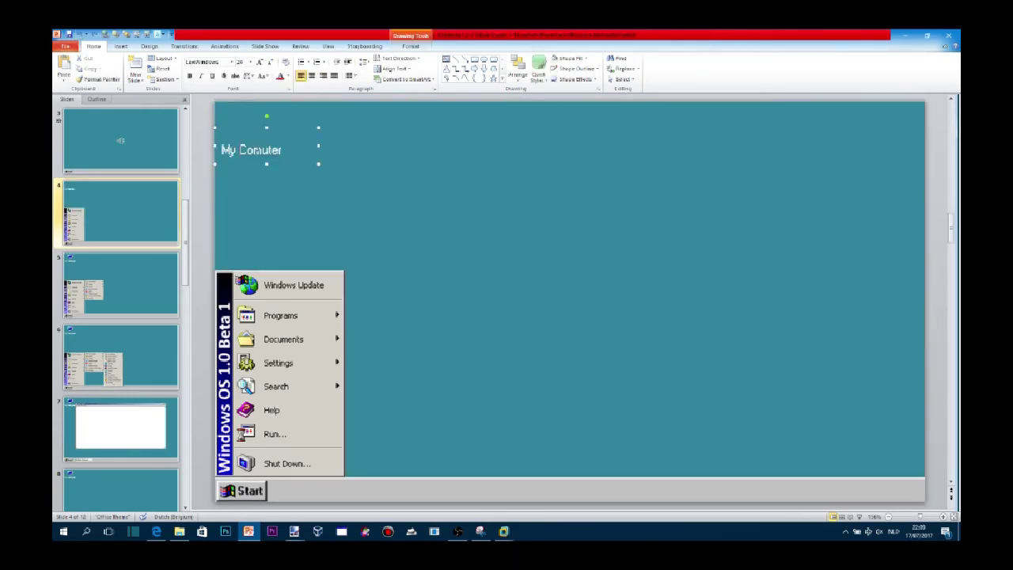
Review the My Computer label and icon on slides 5 through 10.
left_click(121, 286)
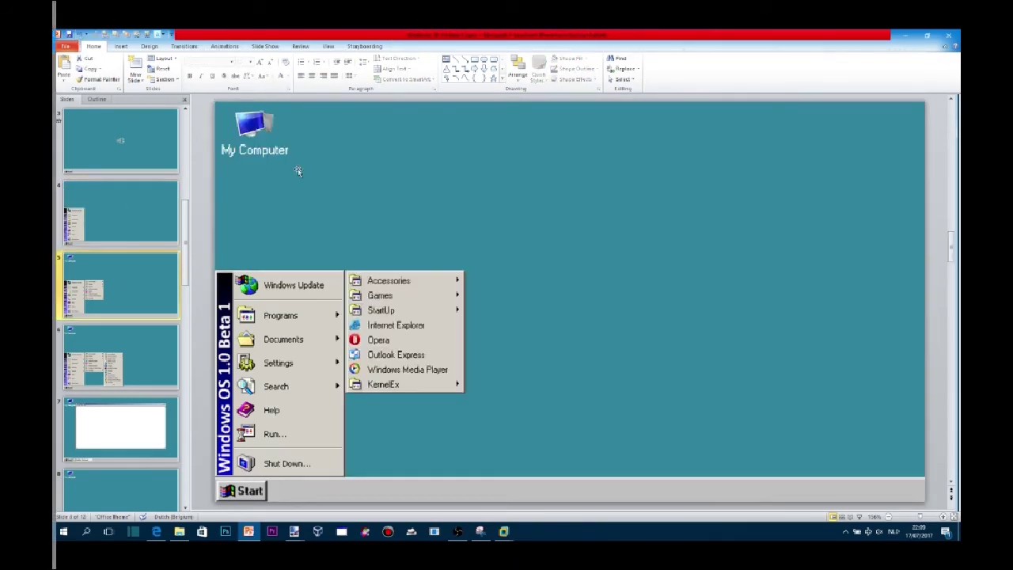
left_click(162, 325)
left_click(137, 303)
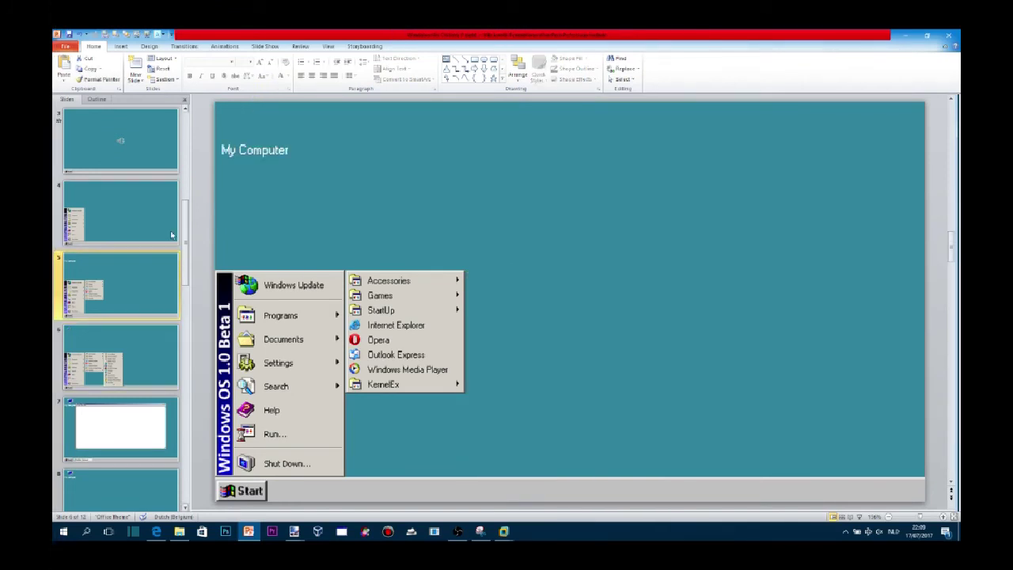
left_click(118, 428)
left_click(254, 150)
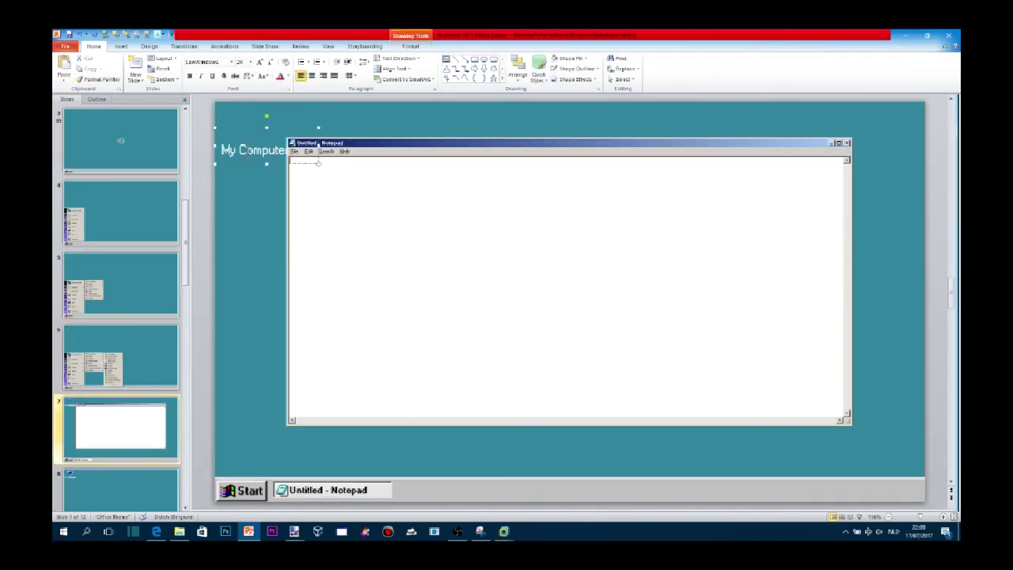
left_click(121, 486)
left_click(258, 163)
left_click(251, 124)
left_click(106, 349)
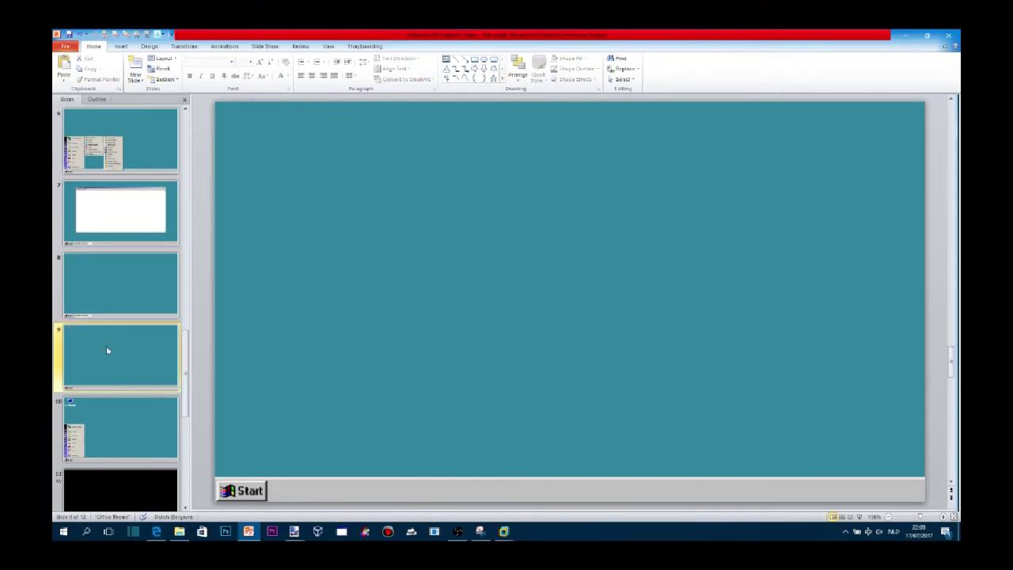
key("Down")
left_click(254, 124)
Move the My Computer icon on slide 3 to the top-left corner.
scroll(121, 301, "up", 5)
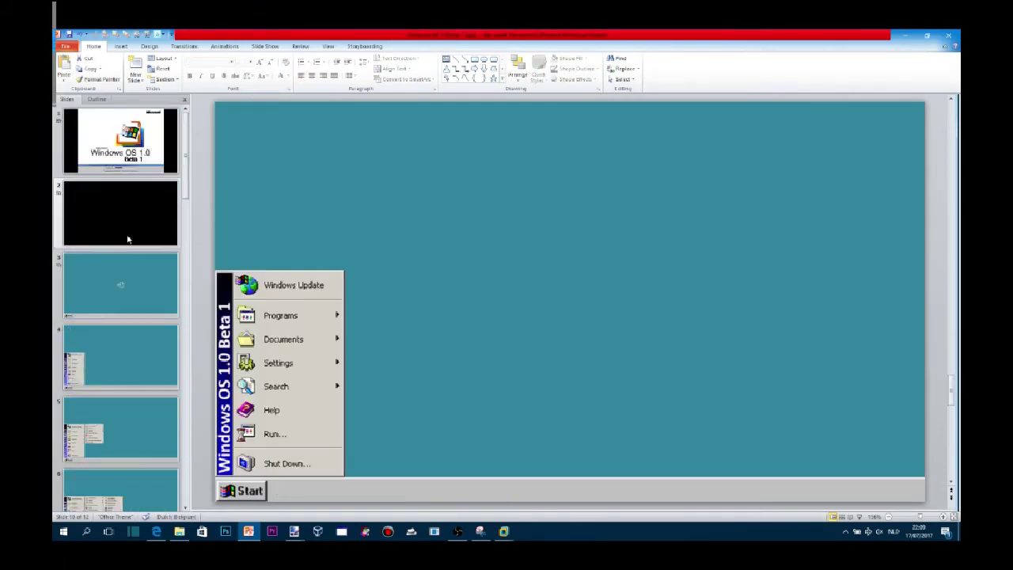
left_click(120, 285)
left_click_drag(567, 294, 245, 123)
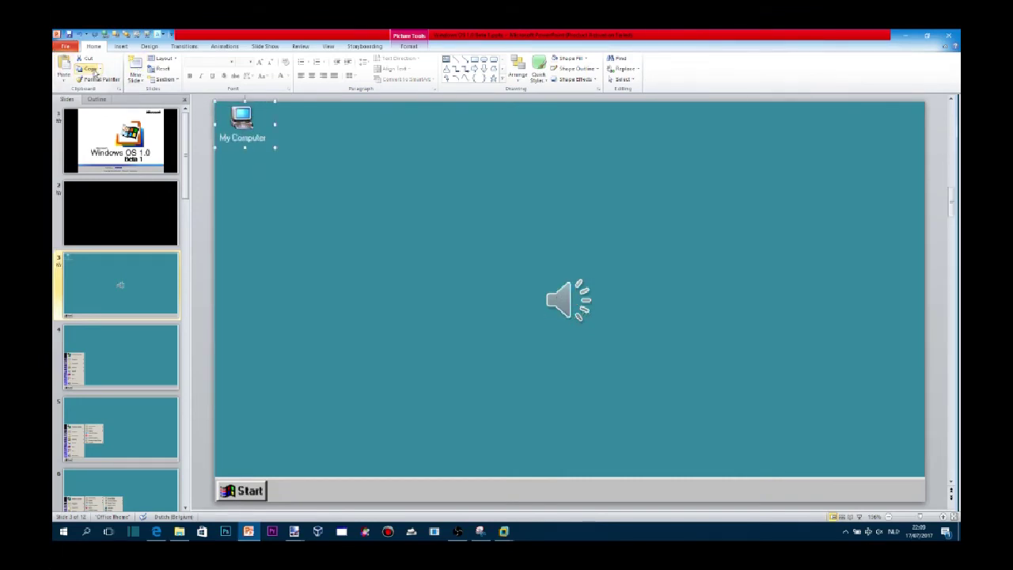
Paste the My Computer icon onto slides 5, 6 and 7.
left_click(131, 355)
left_click(131, 434)
key("ctrl+v")
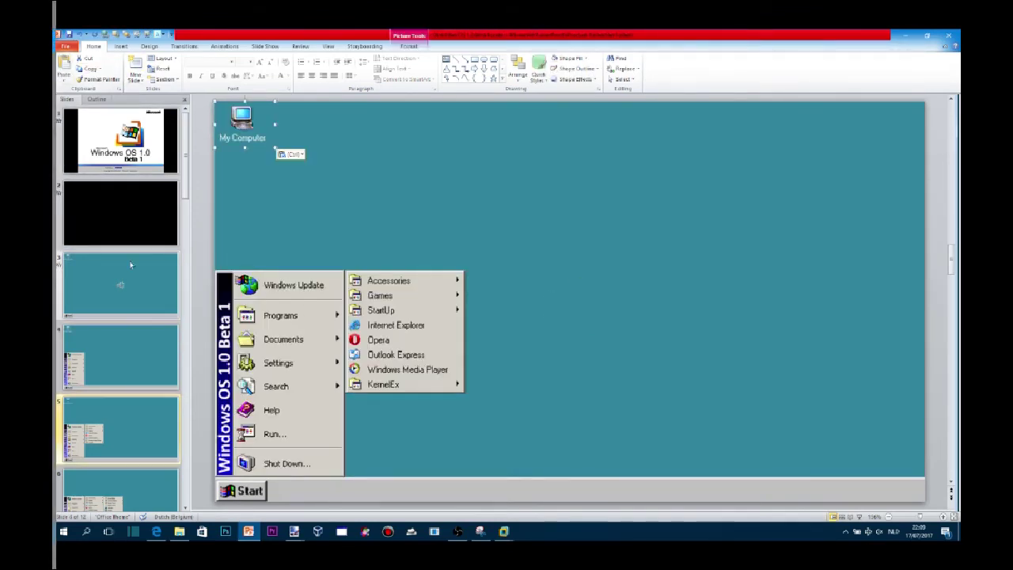
scroll(119, 215, "down", 3)
left_click(119, 285)
key("ctrl+v")
left_click(115, 363)
key("ctrl+v")
Paste the icon onto slides 8, 9 and 10, then start the slideshow.
scroll(132, 347, "down", 1)
left_click(133, 347)
key("ctrl+v")
scroll(119, 317, "down", 2)
left_click(107, 277)
left_click(63, 64)
left_click(119, 357)
key("ctrl+v")
key("F5")
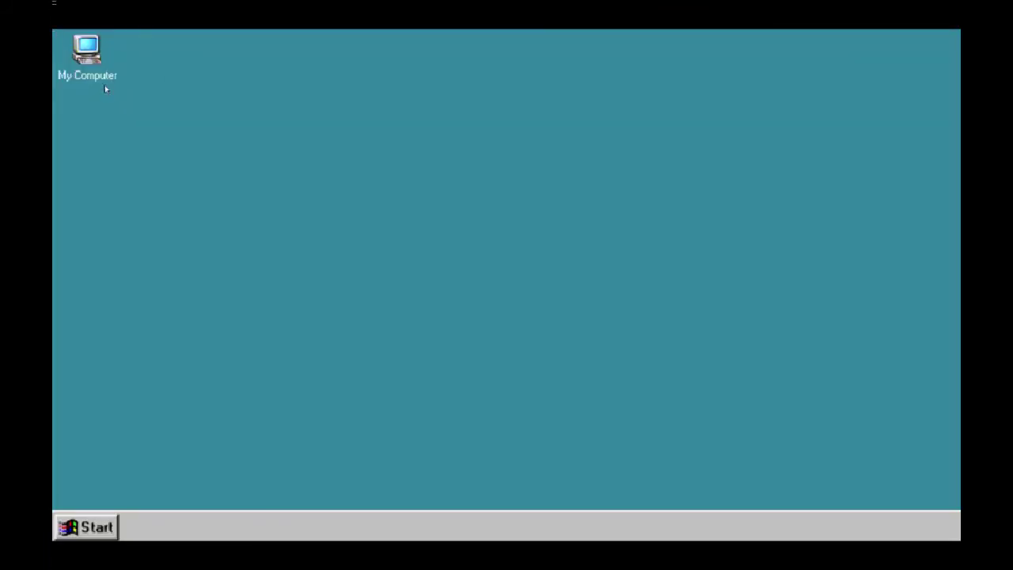
Play through the fake Start menu and Shut Down screen, then end the slideshow.
left_click(110, 501)
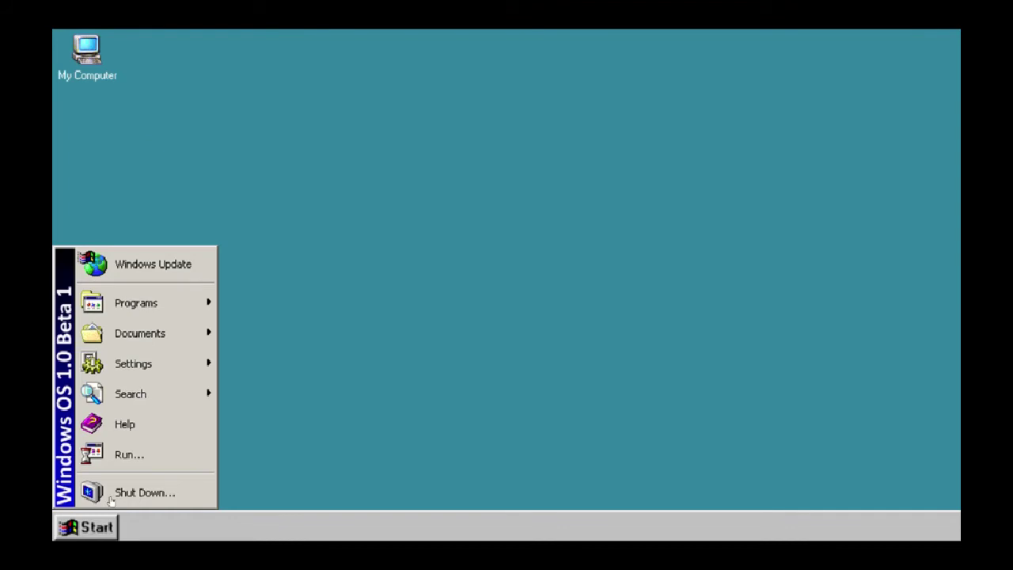
left_click(111, 500)
left_click(111, 532)
left_click(111, 532)
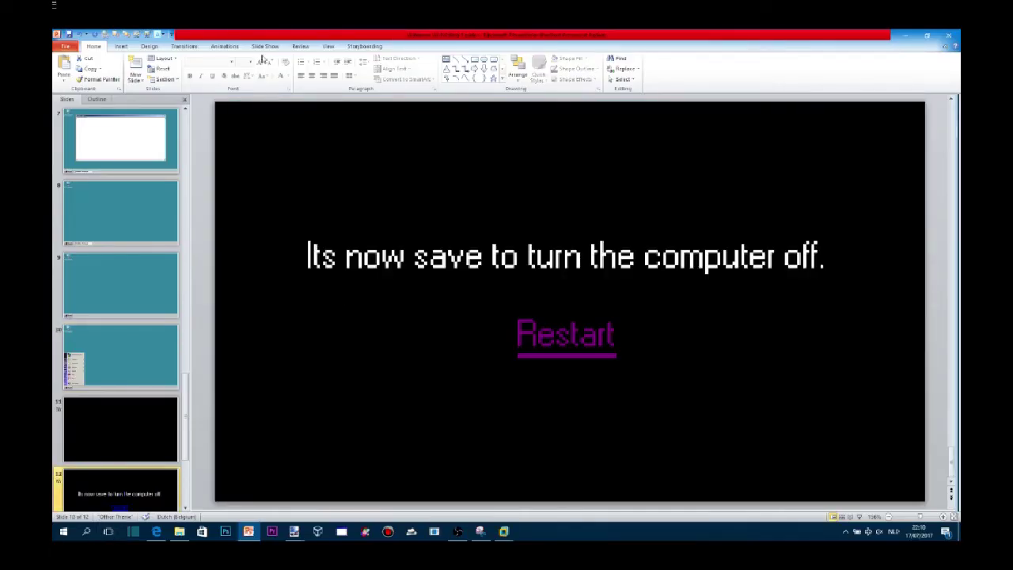
Show the transition sound list for shutdown slide 12.
scroll(262, 60, "down", 2)
scroll(928, 77, "down", 1)
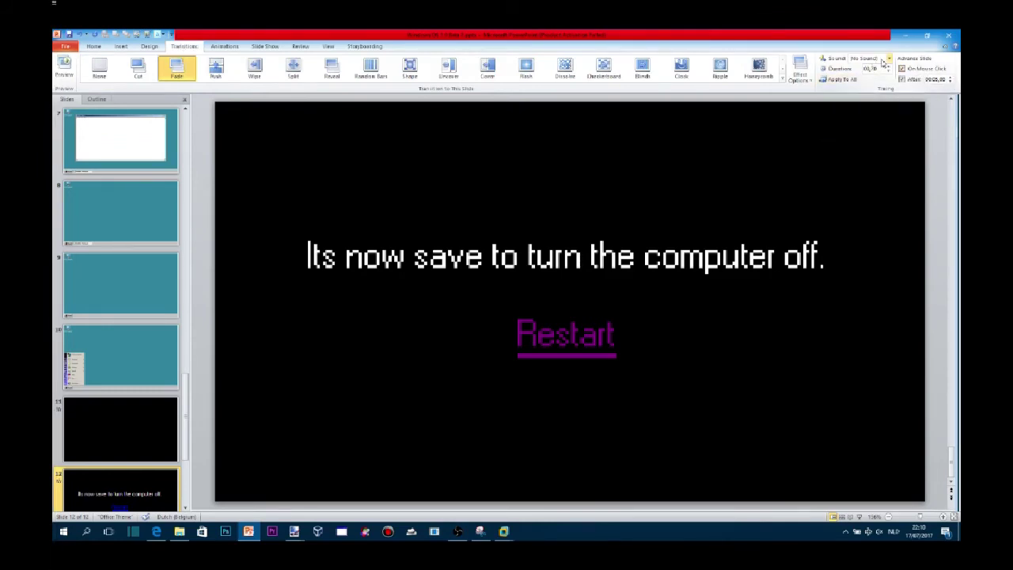
left_click(889, 59)
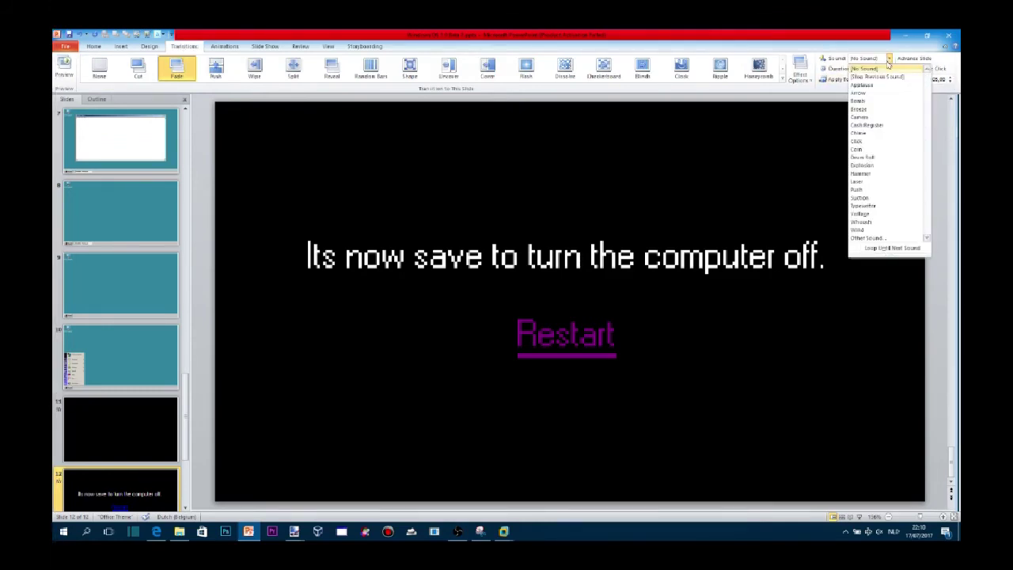
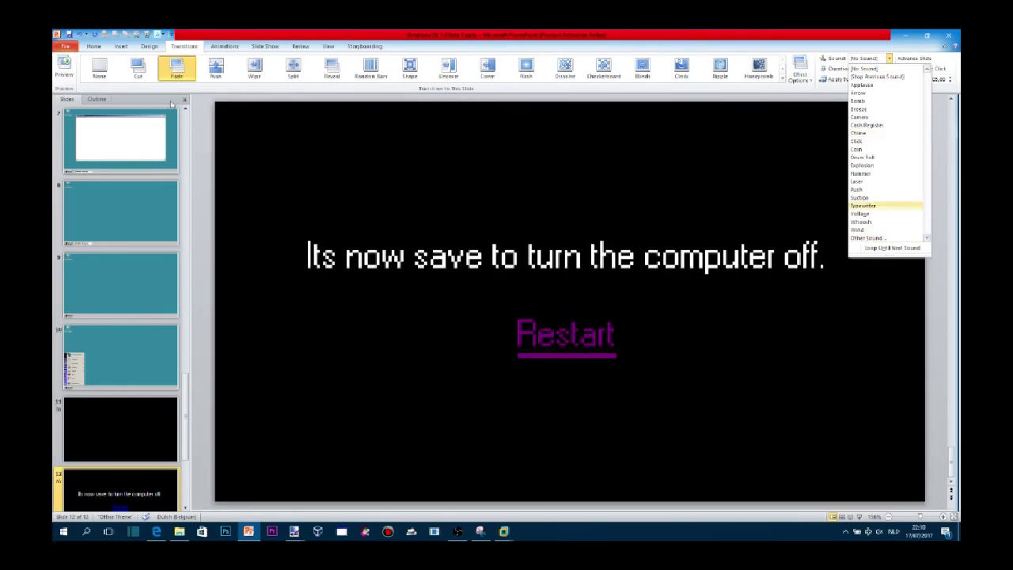
Duplicate slide 9, the plain desktop, from the Slides pane.
left_click(150, 47)
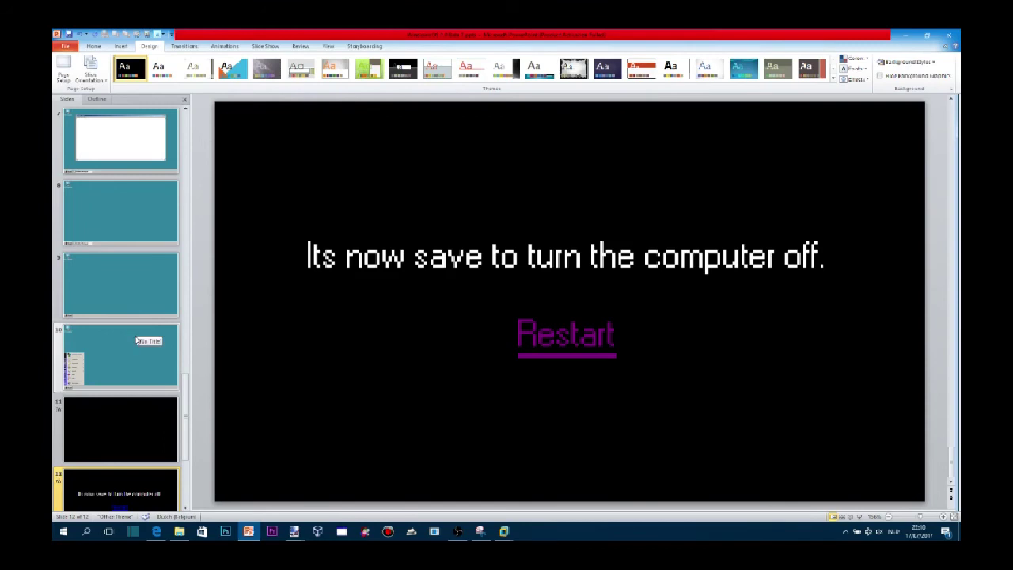
left_click(116, 357)
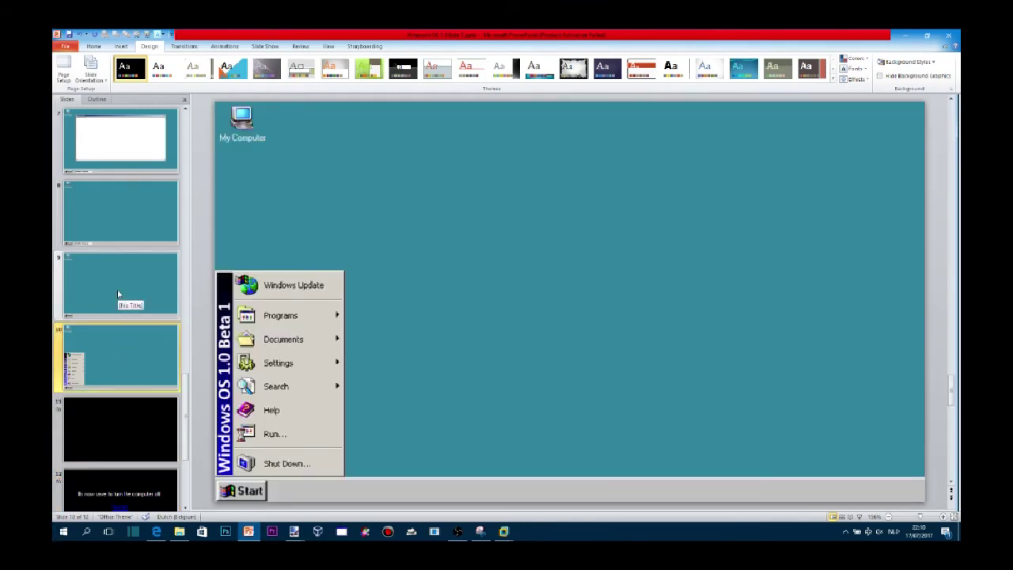
left_click(117, 292)
scroll(129, 230, "up", 3)
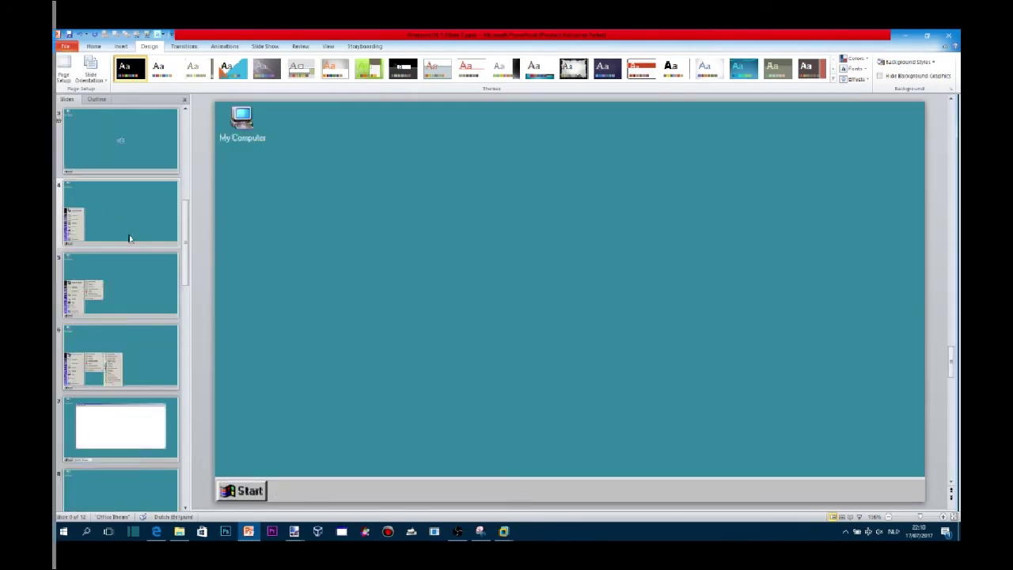
scroll(131, 261, "down", 2)
right_click(133, 359)
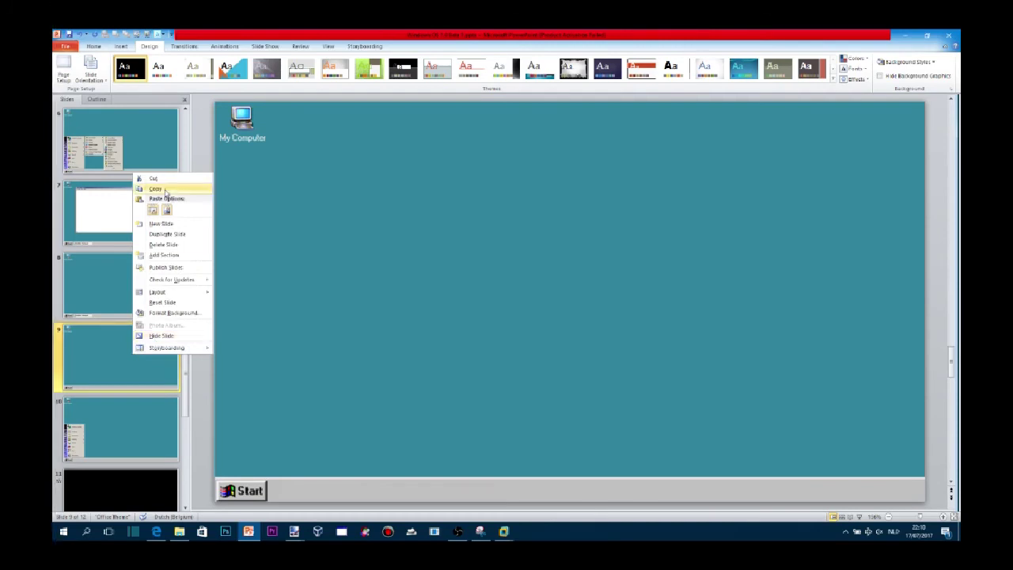
left_click(162, 235)
Inspect the Shut Down hotspot's hyperlink on slide 11 without changing it.
scroll(129, 352, "down", 1)
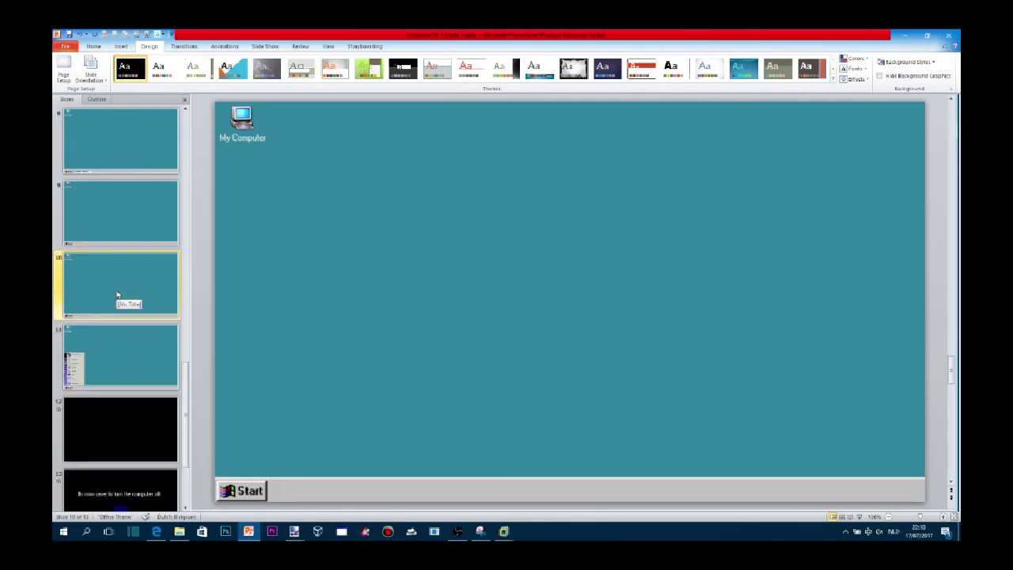
left_click(102, 343)
left_click(282, 462)
left_click(110, 36)
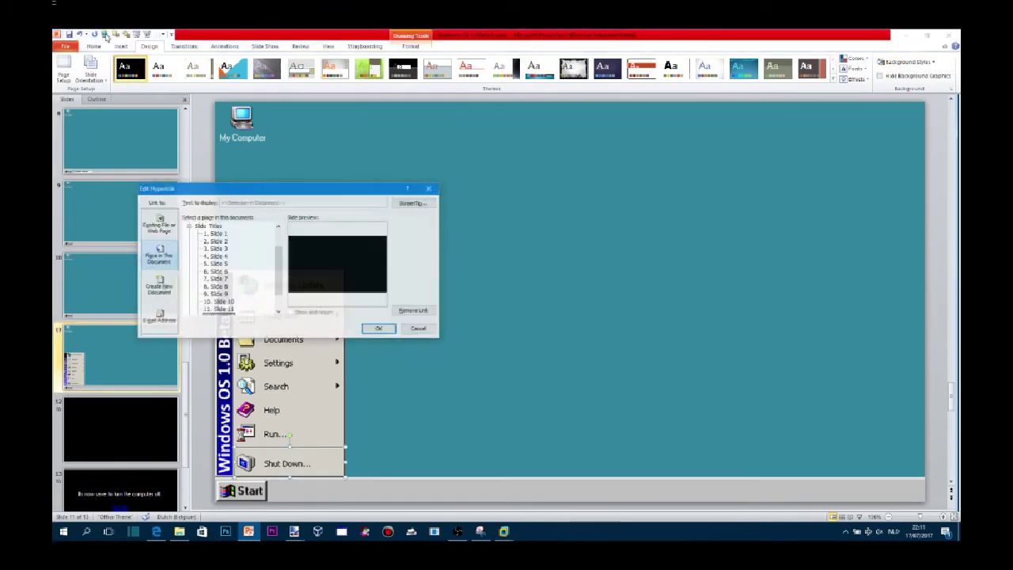
left_click(426, 333)
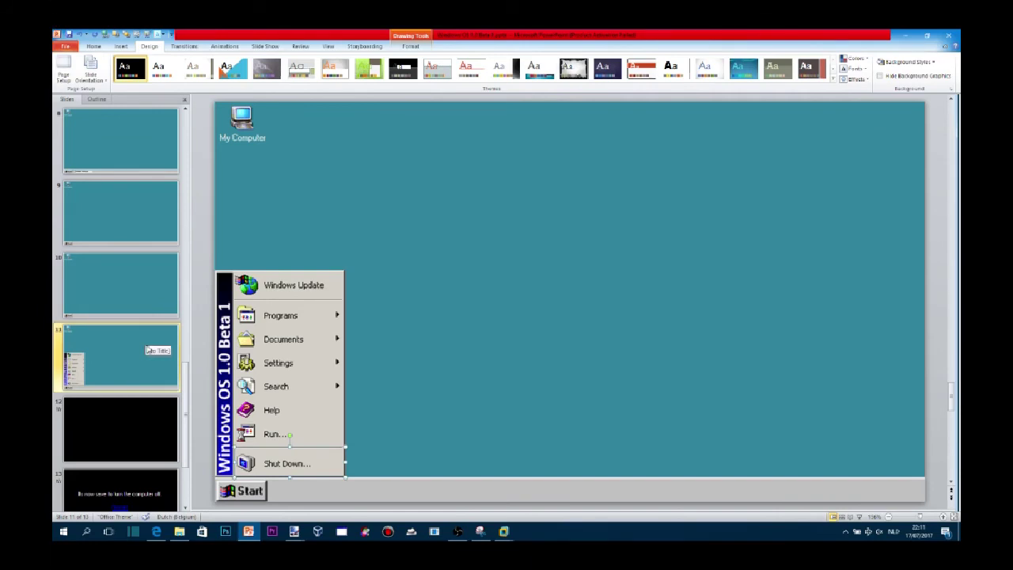
Switch over to the Windows Me virtual machine.
left_click(456, 531)
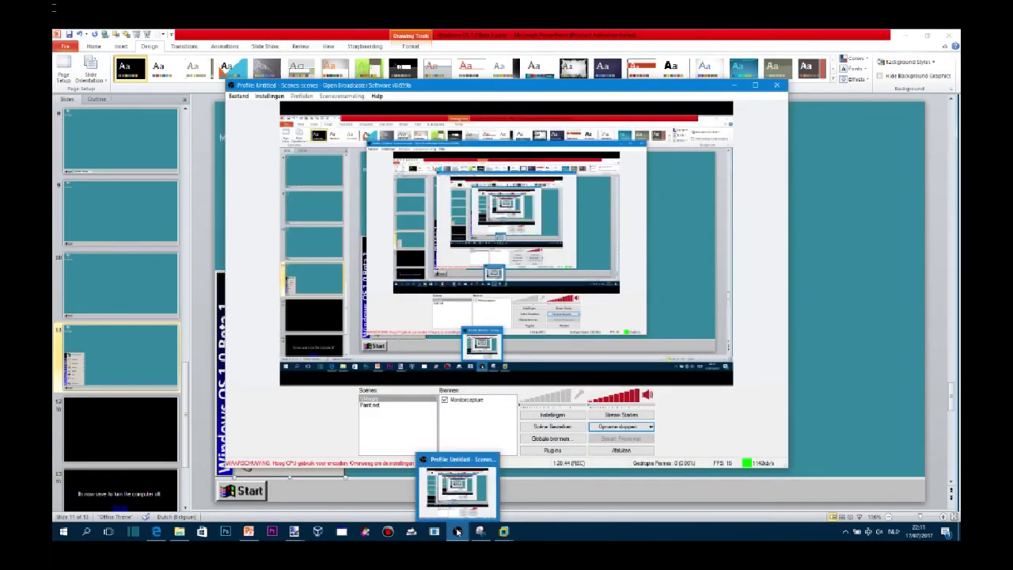
left_click(457, 531)
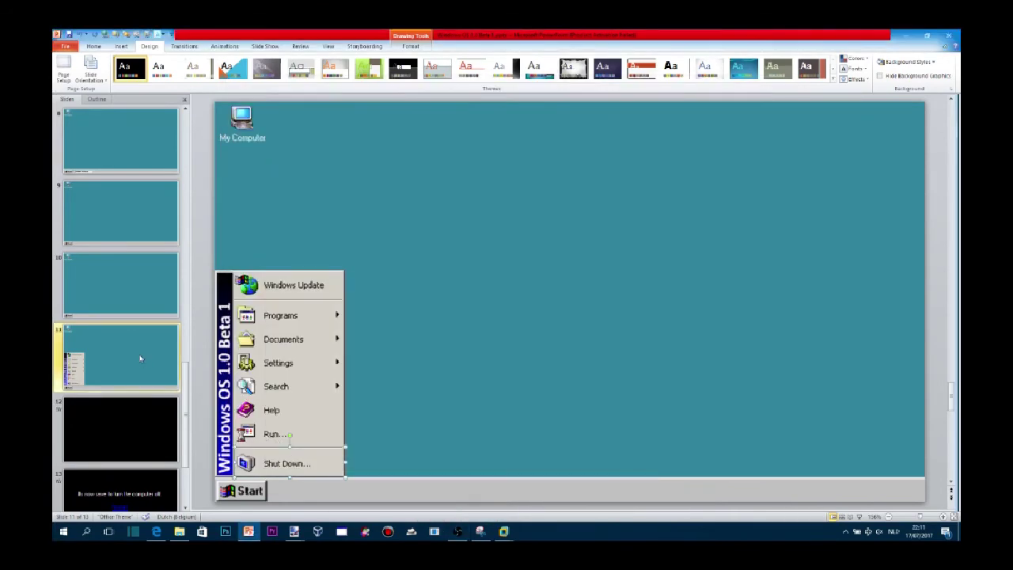
left_click(503, 532)
Open the My Computer window on the Windows Me desktop.
right_click(165, 118)
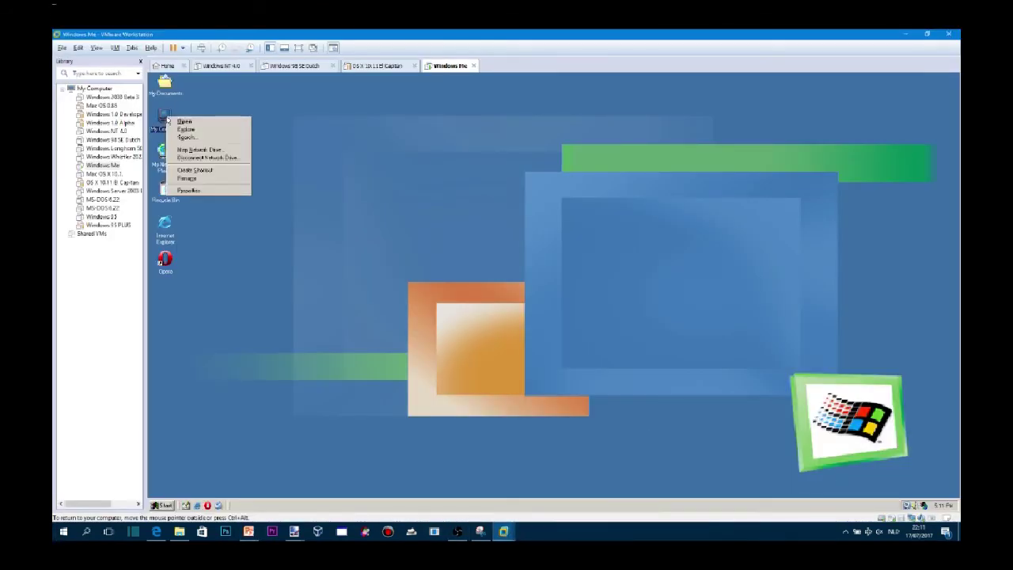
left_click(182, 119)
right_click(334, 222)
left_click(317, 238)
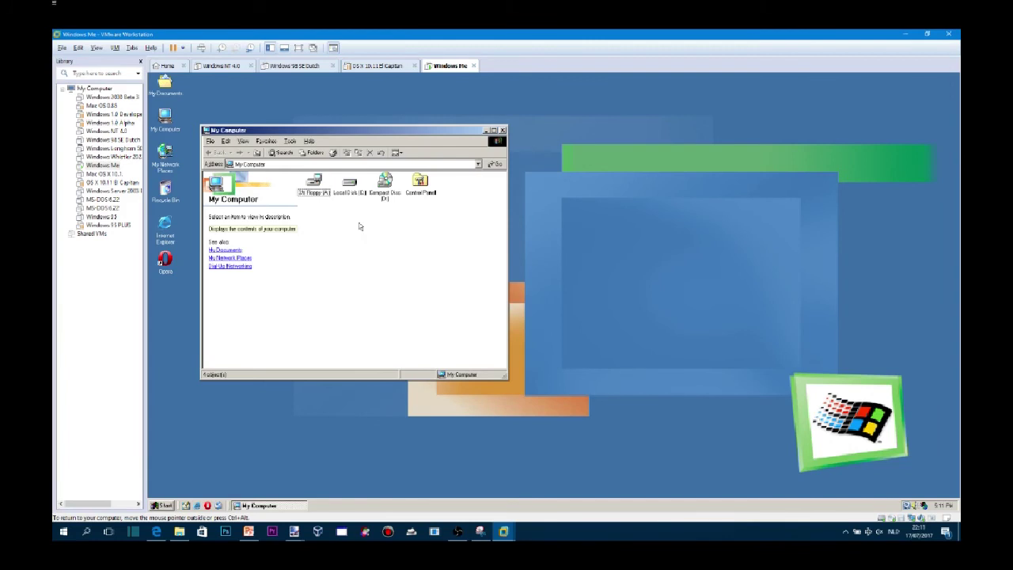
Snip the My Computer window with the Snipping Tool and copy the capture.
left_click(480, 532)
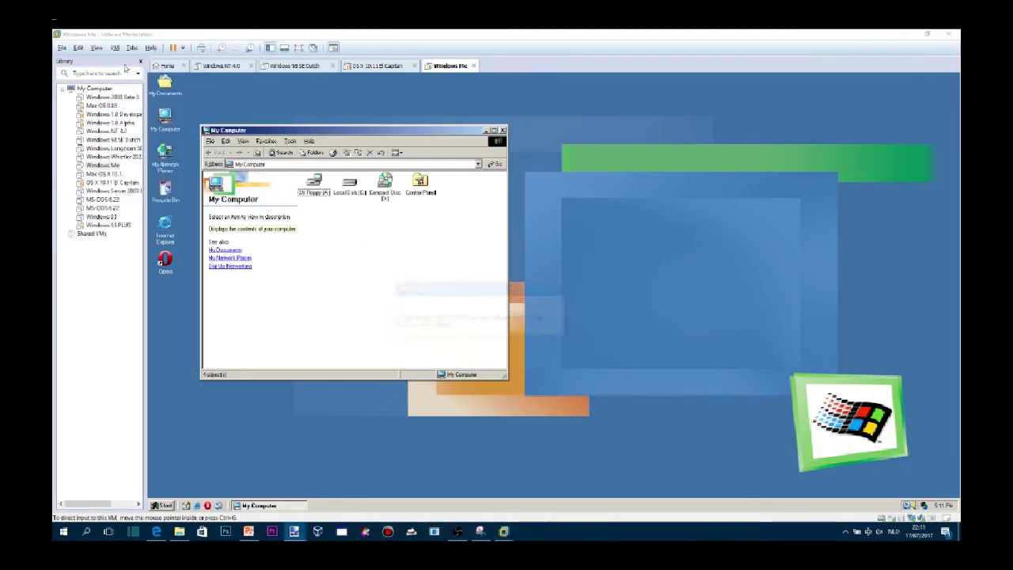
mouse_move(480, 285)
left_mouse_down()
mouse_move(845, 409)
mouse_move(847, 440)
left_mouse_up()
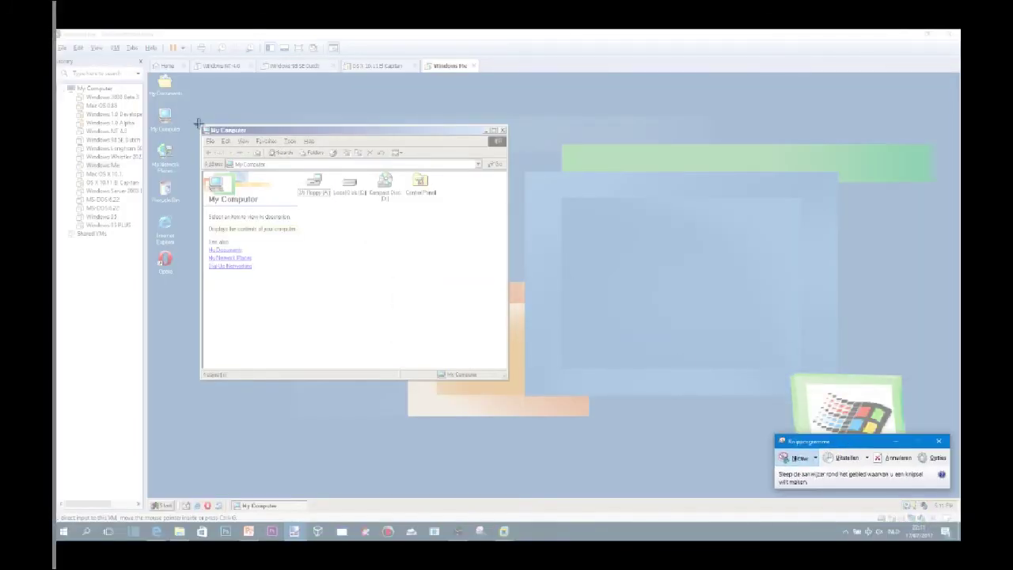
left_click_drag(195, 119, 515, 385)
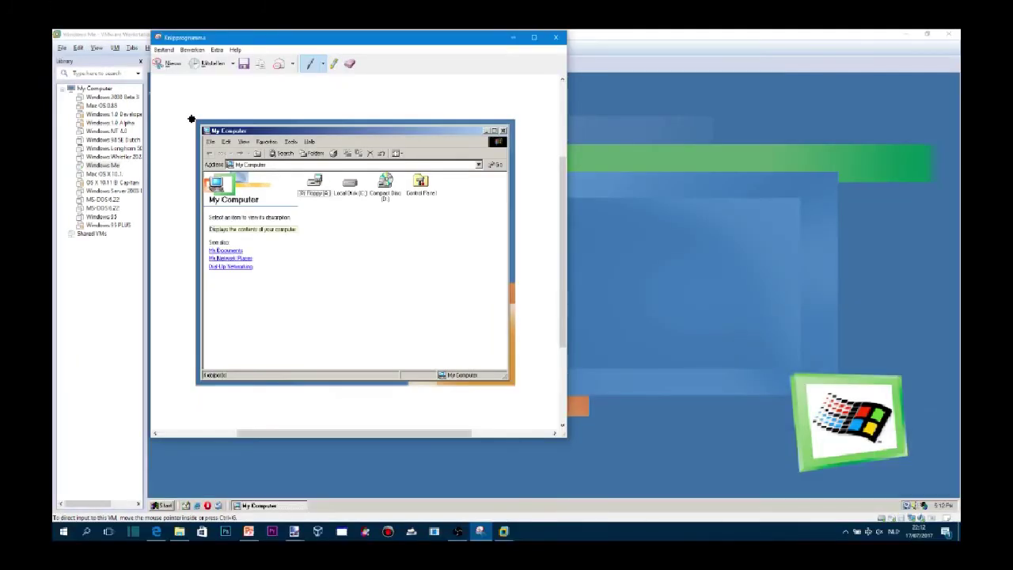
left_click(193, 50)
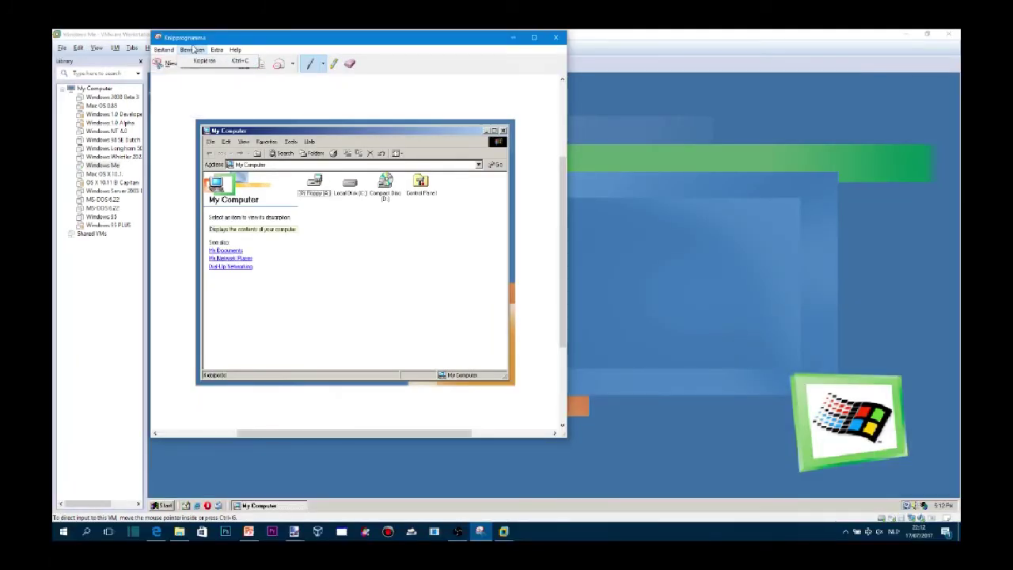
mouse_move(256, 533)
left_click(166, 487)
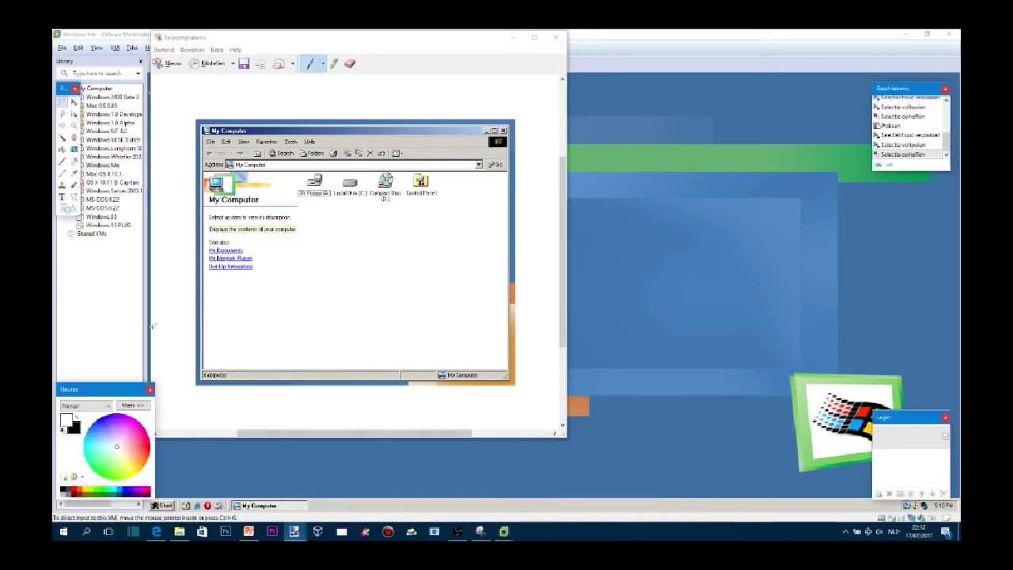
Create a new image and paste the My Computer snip into it.
left_click(69, 47)
left_click(79, 58)
left_click(485, 342)
key("ctrl+v")
key("ctrl+plus")
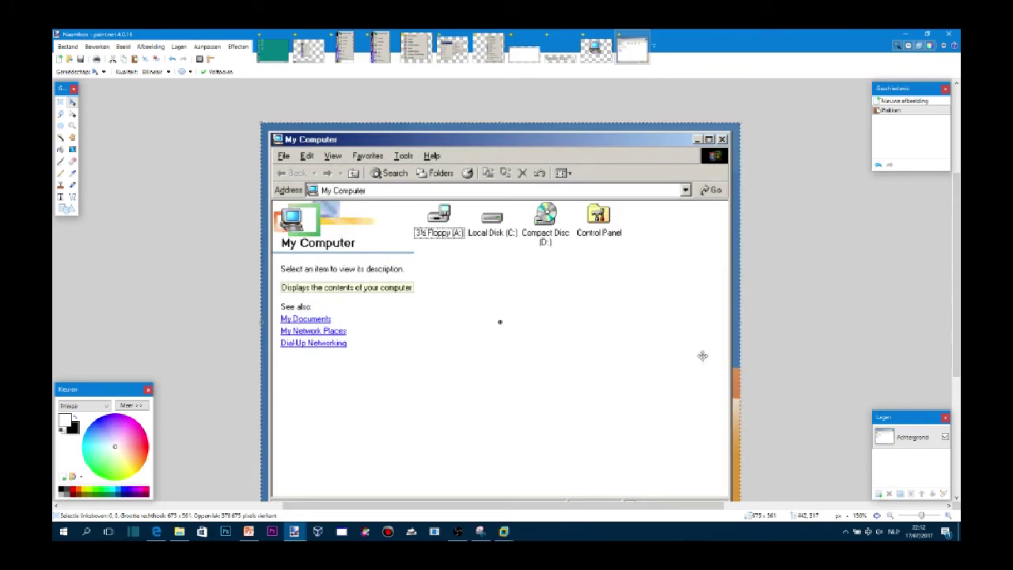
scroll(500, 321, "down", 1)
key("ctrl+d")
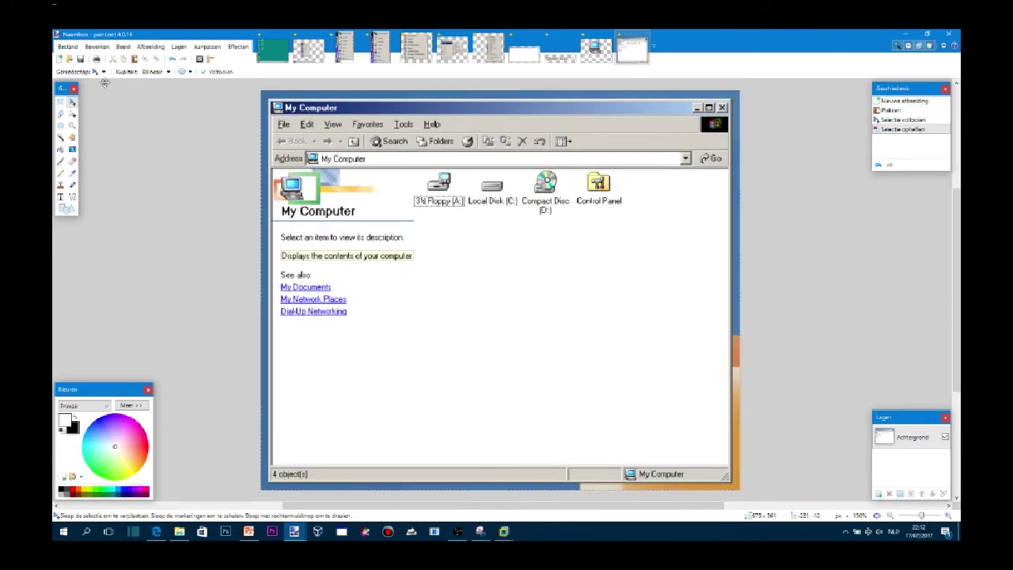
Erase the left, bottom, right and top border strips to transparency, then select all.
left_click(61, 103)
left_click_drag(262, 92, 271, 494)
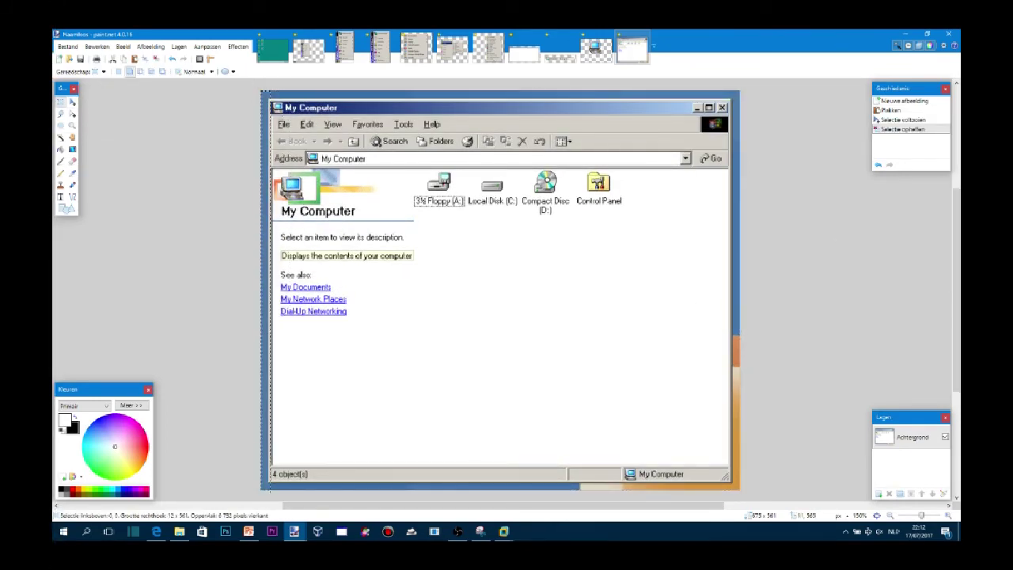
key("Delete")
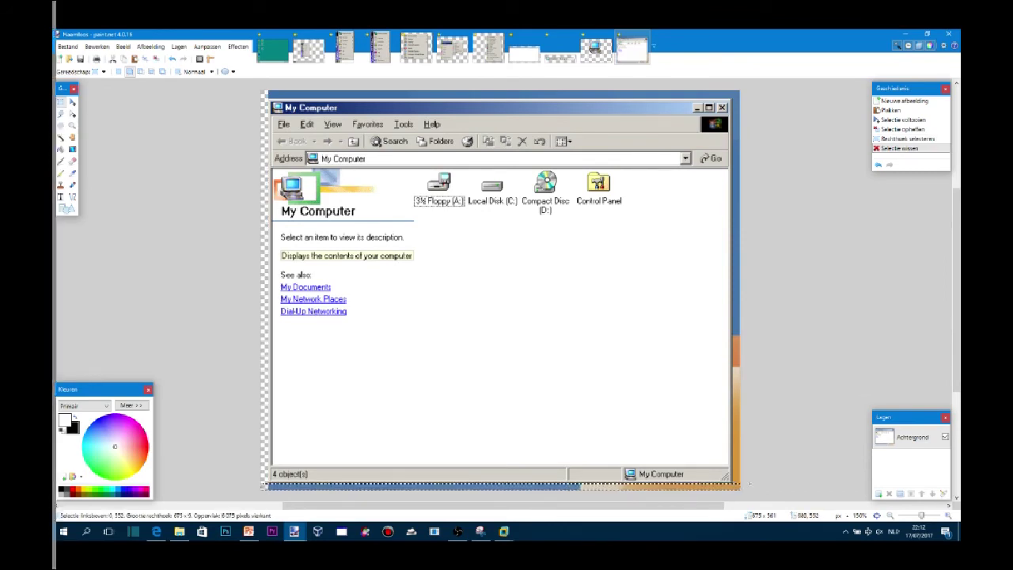
left_click_drag(551, 495, 749, 484)
key("Delete")
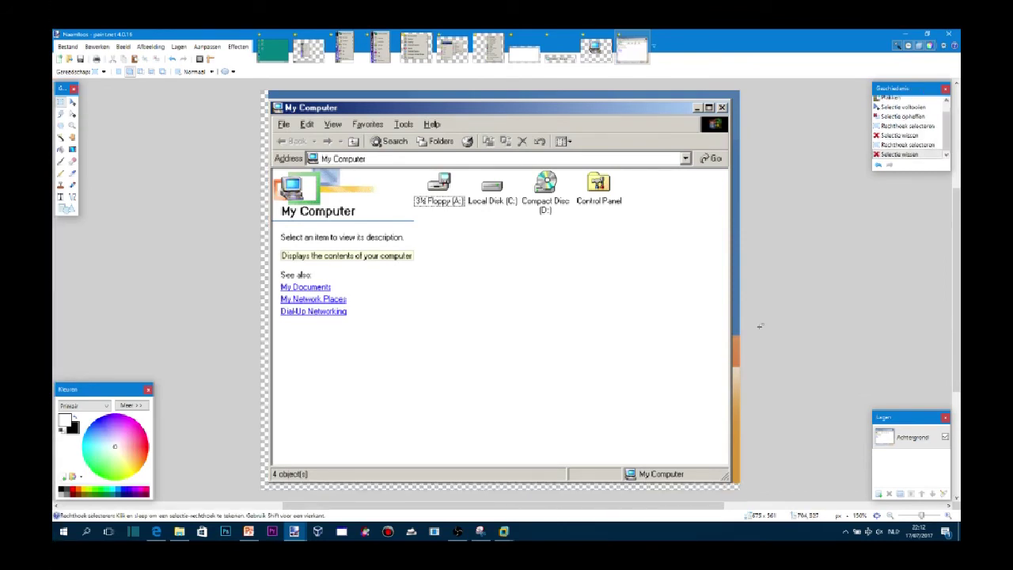
left_click_drag(734, 239, 741, 353)
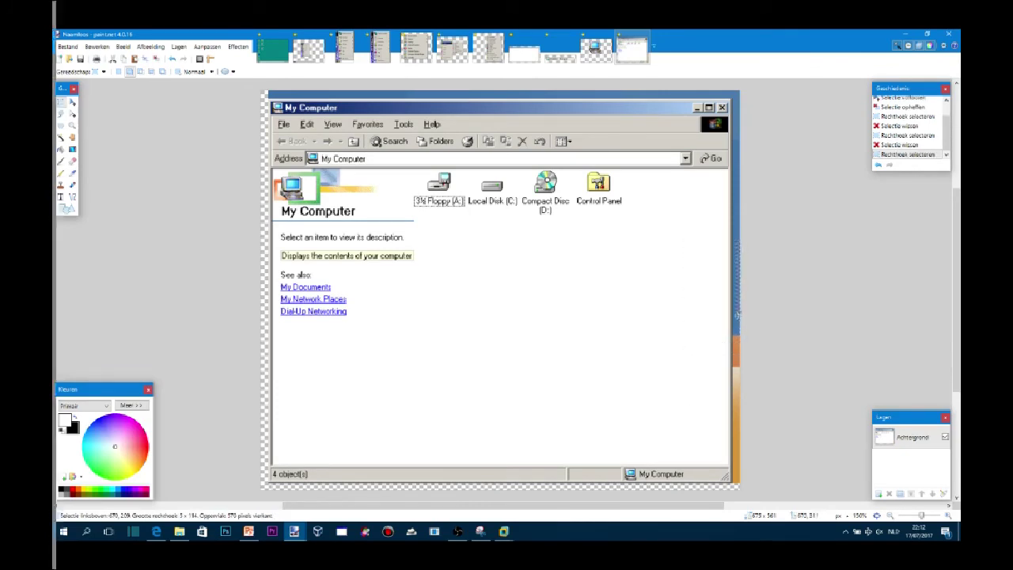
left_click_drag(743, 95, 737, 489)
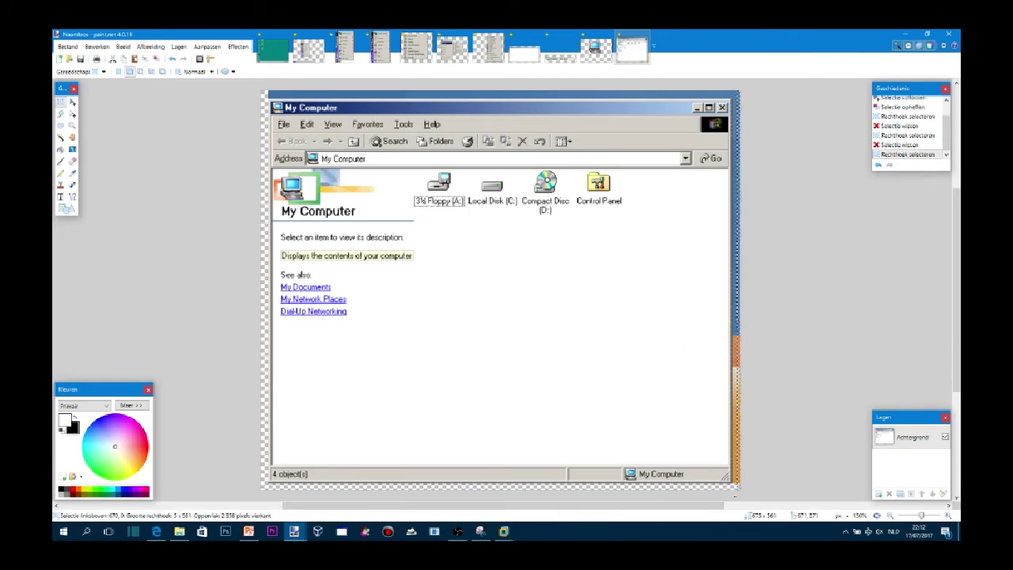
key("Delete")
left_click_drag(265, 89, 749, 97)
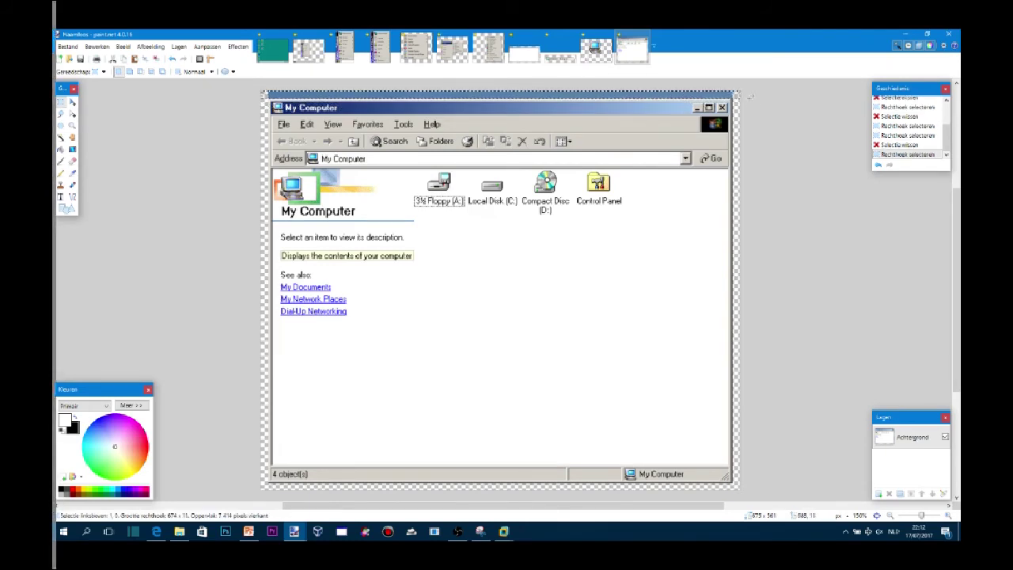
key("Delete")
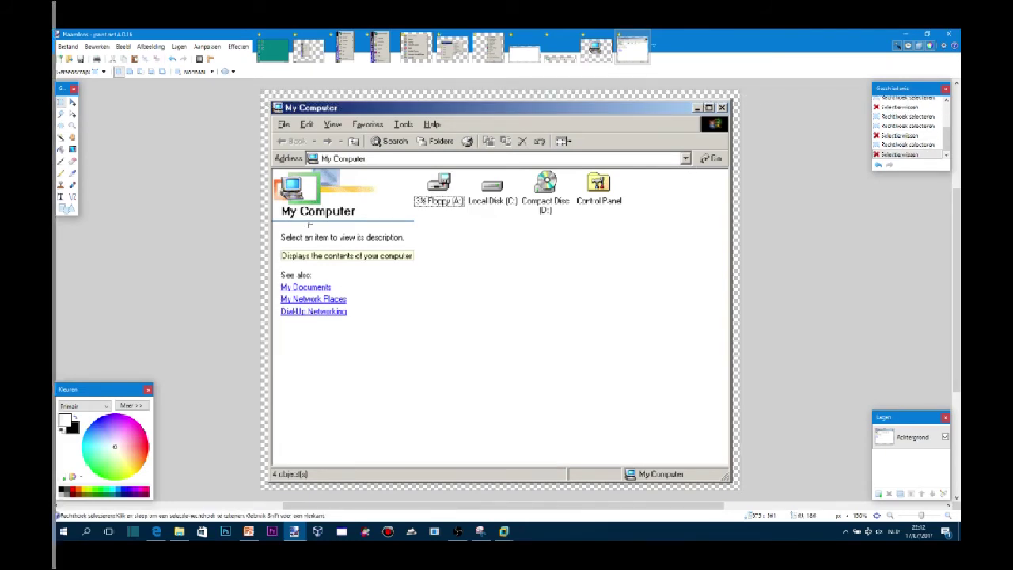
key("ctrl+a")
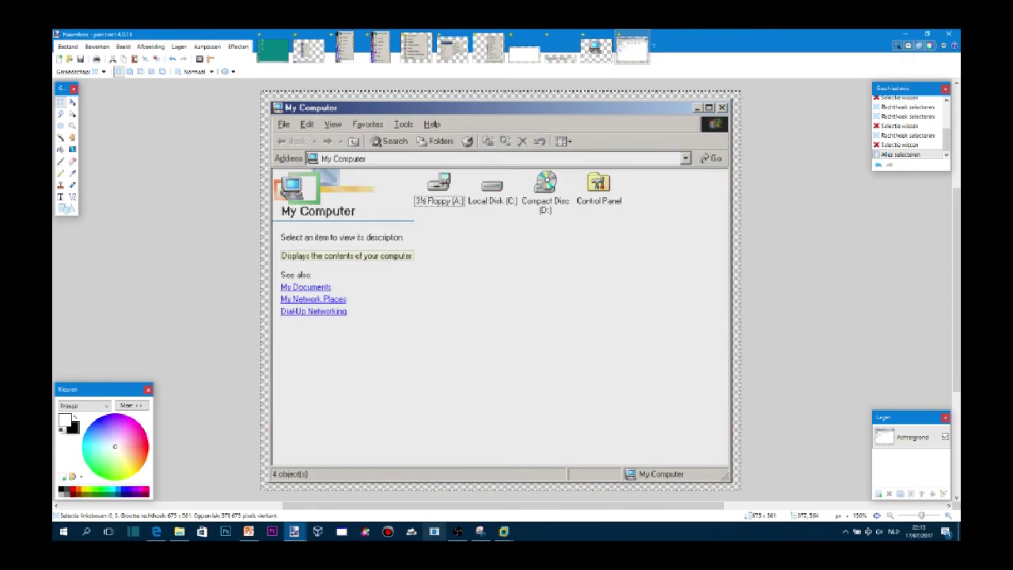
left_click(248, 532)
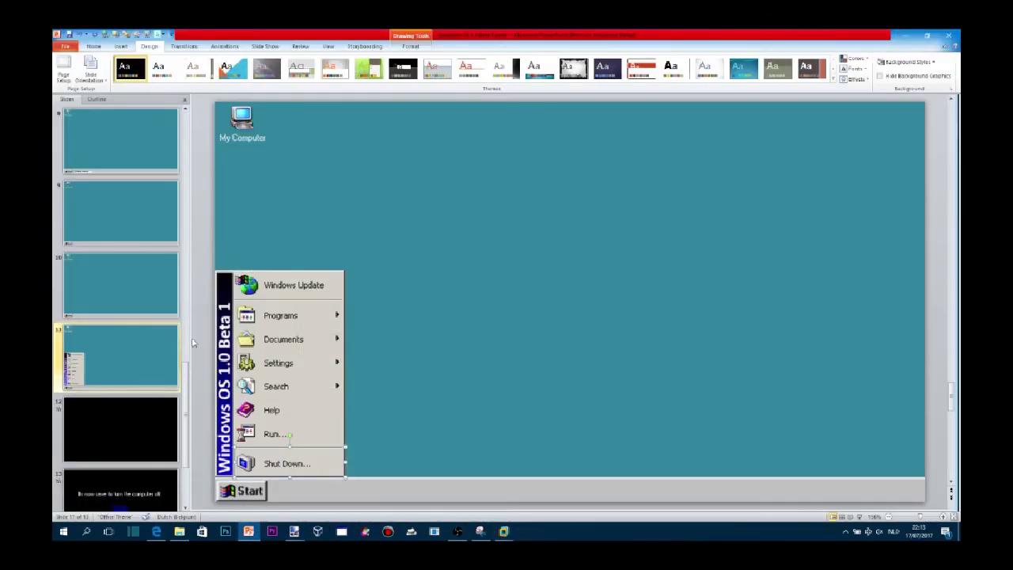
Paste the My Computer screenshot onto slide 10.
left_click(120, 285)
left_click(94, 46)
left_click(64, 65)
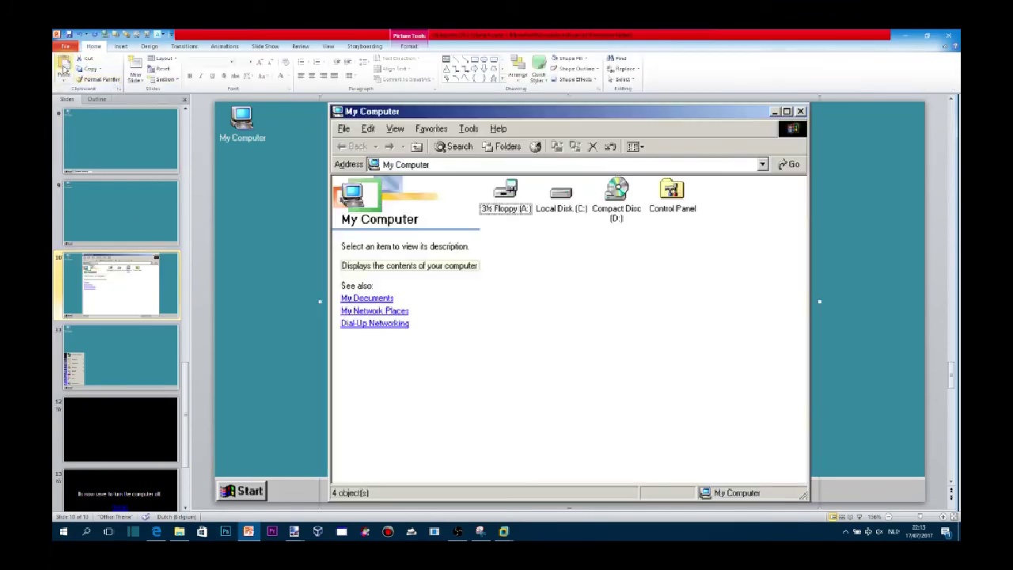
Shrink the screenshot to 14 cm wide and centre it on the teal desktop.
left_click(409, 46)
left_click(938, 80)
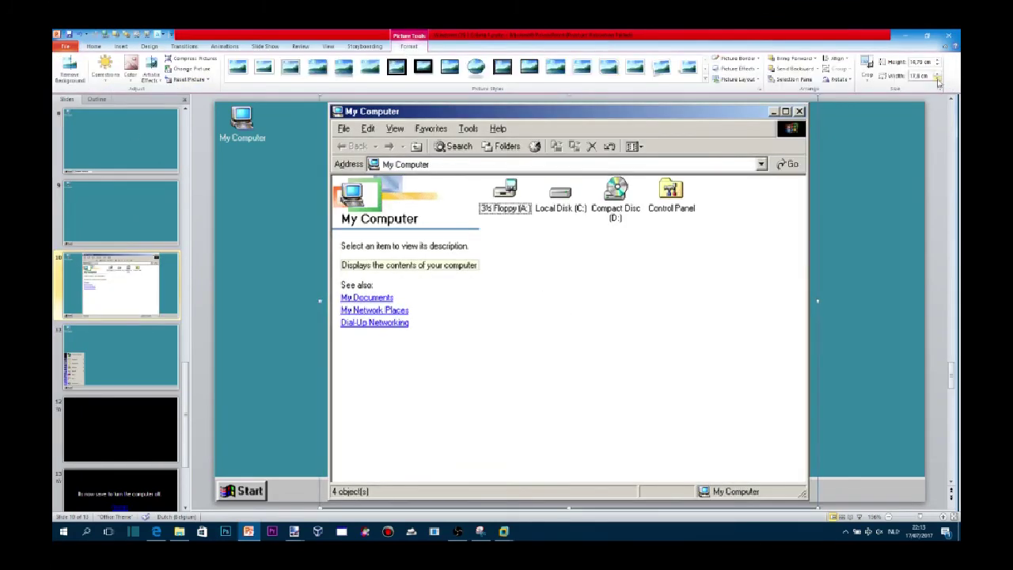
left_click(939, 80)
left_click_drag(446, 291, 493, 306)
left_click(938, 80)
left_click_drag(591, 305, 586, 298)
key("Left")
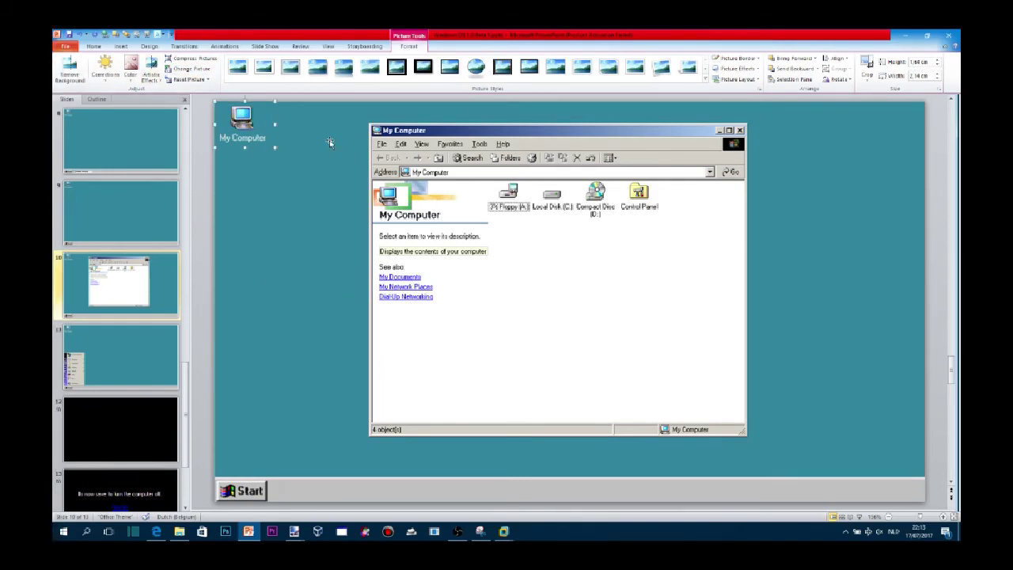
Link the My Computer icon on slides 11 and 9 to slide 10.
left_click(103, 37)
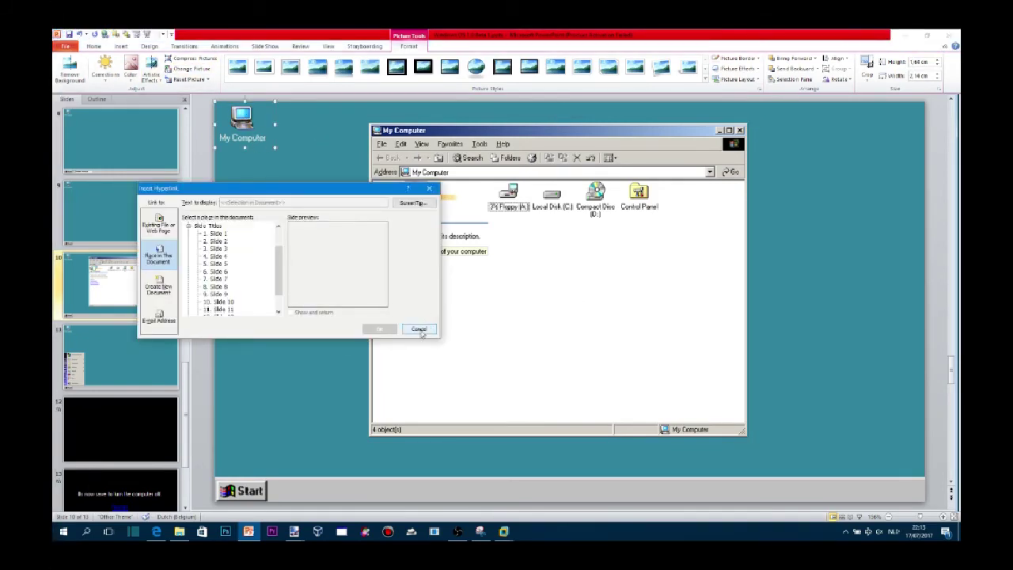
left_click(419, 329)
left_click(137, 332)
left_click(242, 120)
key("ctrl+k")
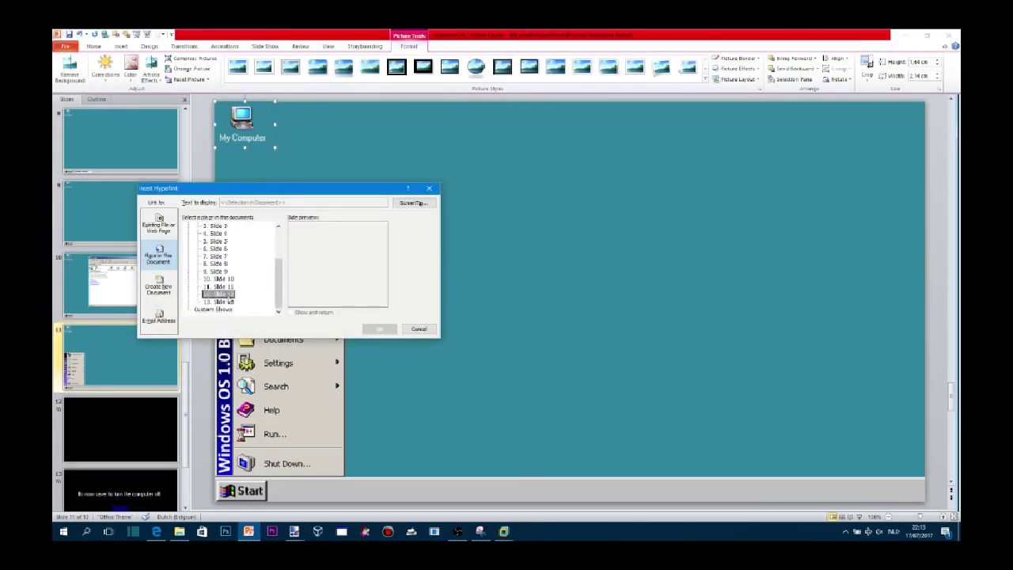
left_click(379, 329)
left_click(133, 213)
left_click(241, 120)
key("ctrl+k")
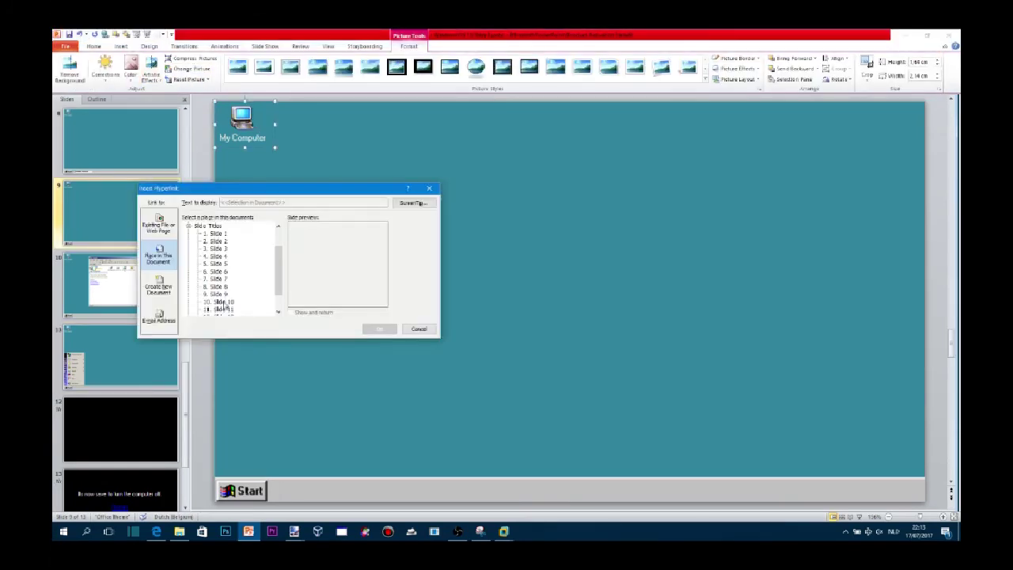
left_click(224, 302)
key("Return")
Link the My Computer icon on slides 8 and 7 to slide 10.
key("Page_Up")
key("Tab")
key("ctrl+k")
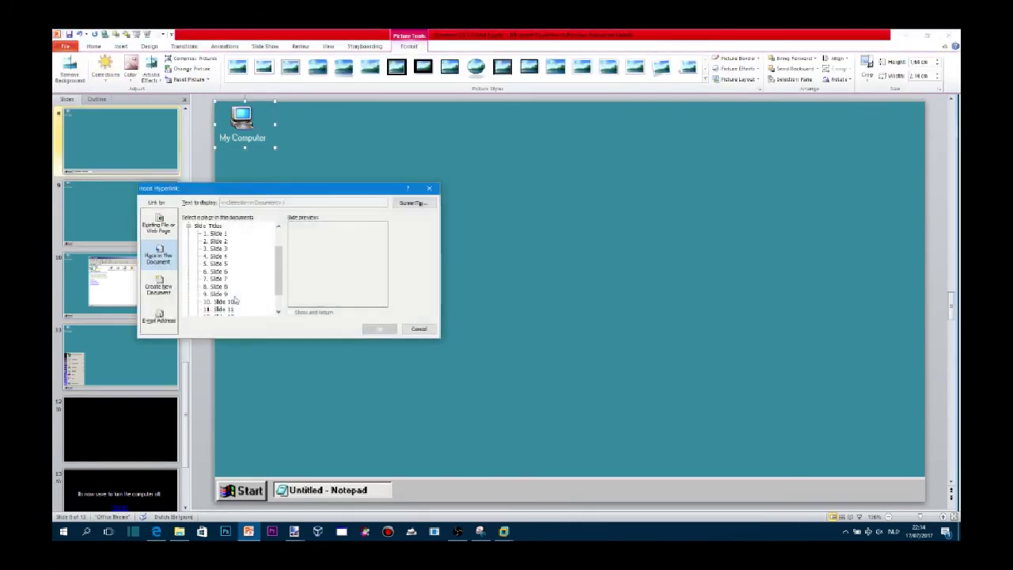
left_click(224, 301)
key("Return")
scroll(140, 201, "up", 2)
scroll(140, 230, "up", 2)
left_click(140, 230)
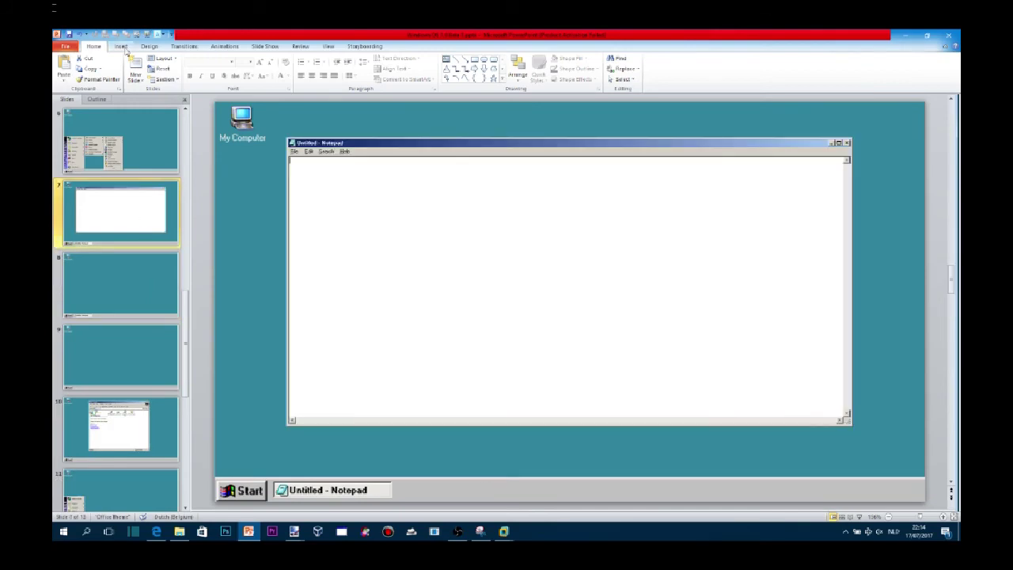
left_click(241, 120)
key("ctrl+k")
left_click(224, 302)
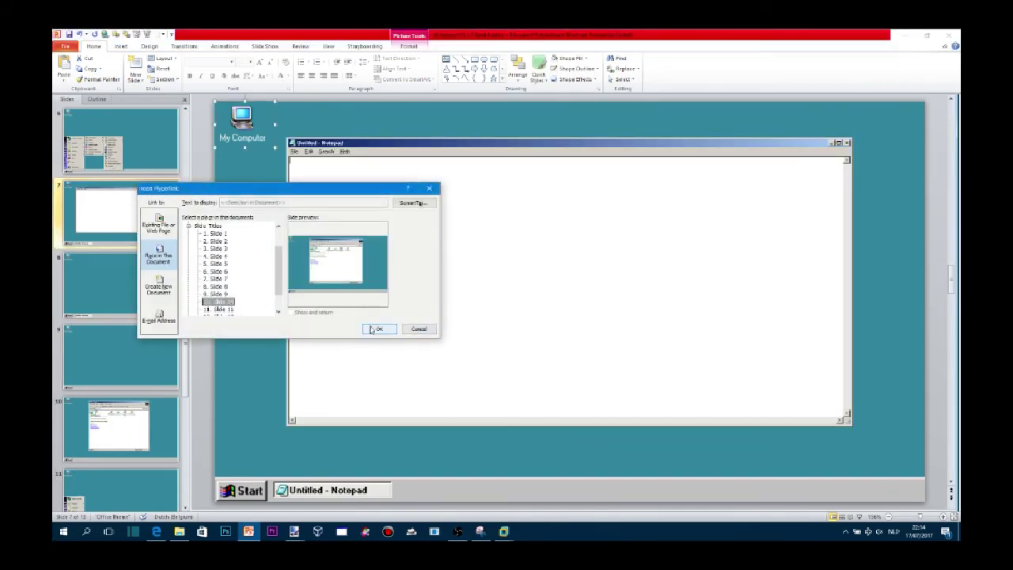
left_click(377, 330)
Link the My Computer icon on slides 6 and 5 to slide 10.
key("Page_Up")
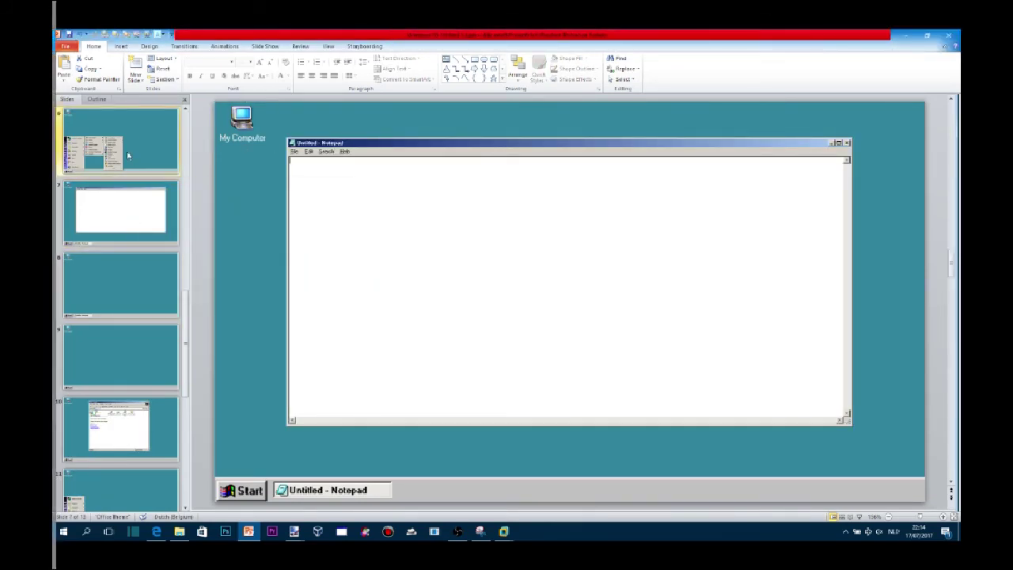
key("Tab")
key("ctrl+k")
left_click(224, 301)
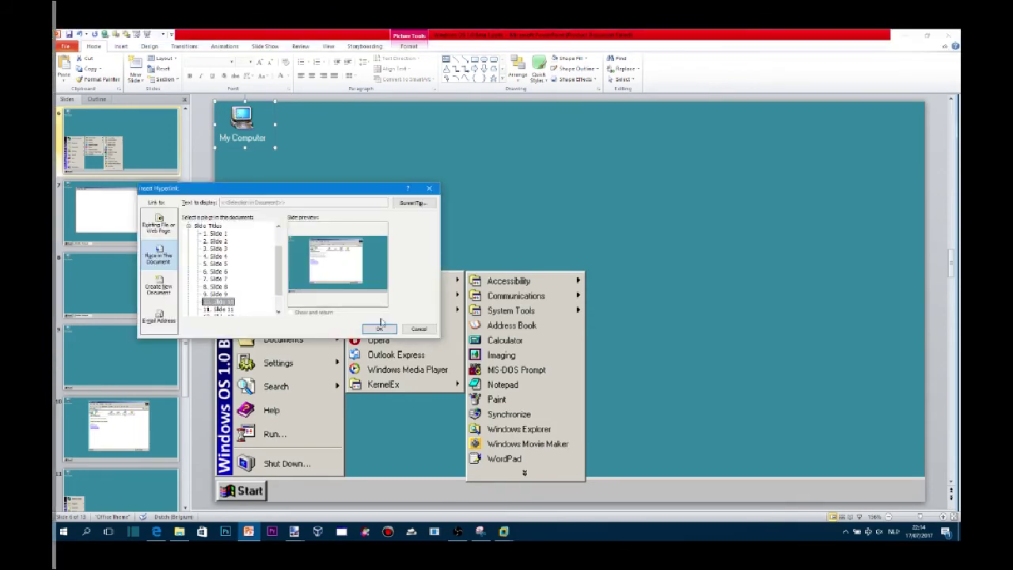
key("Return")
key("Page_Up")
left_click(241, 116)
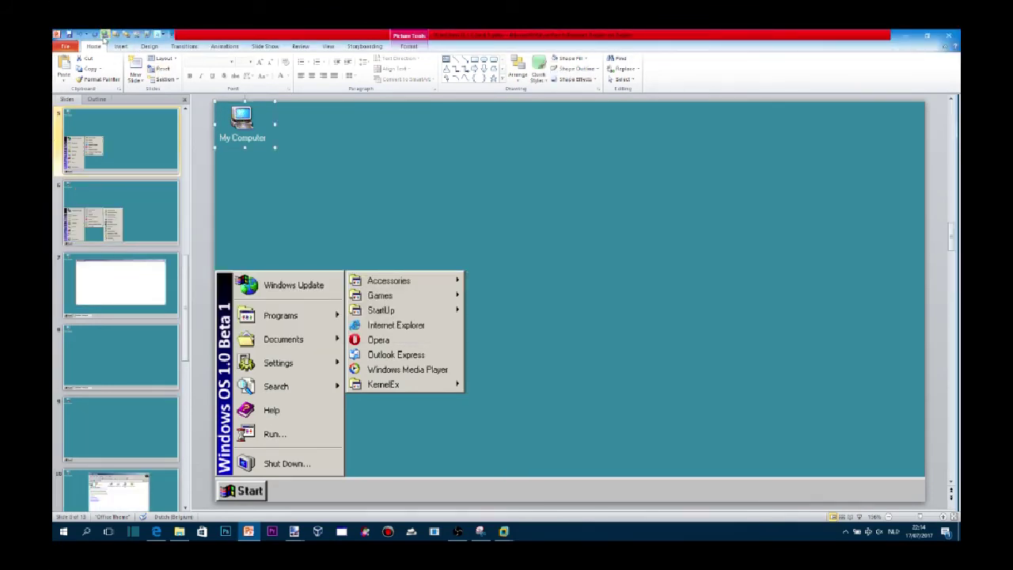
key("ctrl+k")
left_click(217, 293)
left_click(378, 328)
Link the My Computer icon on slides 4 and 3 to slide 10, then start the slideshow.
scroll(127, 181, "up", 2)
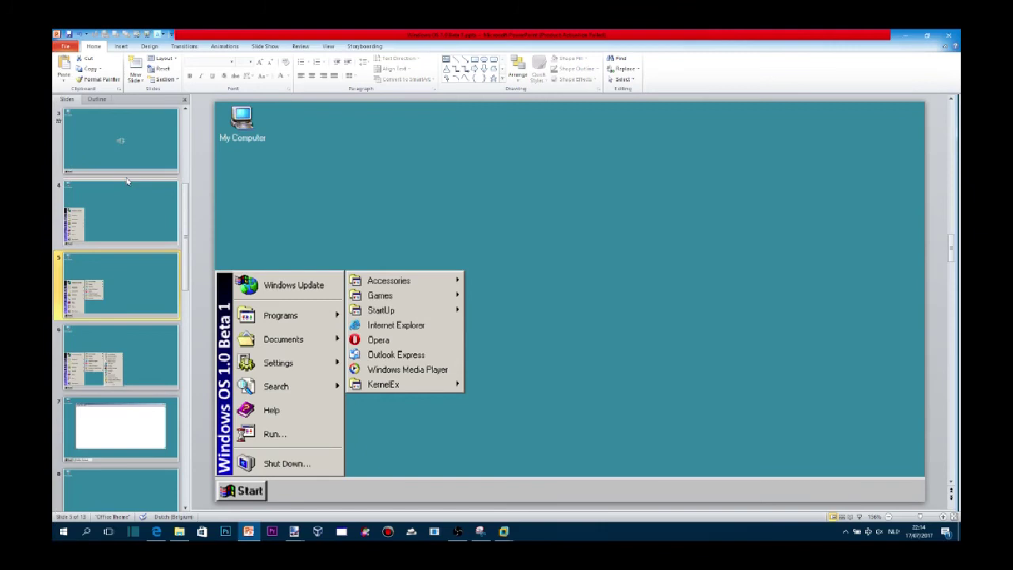
left_click(126, 181)
left_click(241, 119)
key("ctrl+k")
left_click(217, 293)
left_click(378, 328)
scroll(269, 124, "up", 1)
left_click(269, 124)
key("ctrl+k")
left_click(217, 293)
left_click(377, 328)
key("F5")
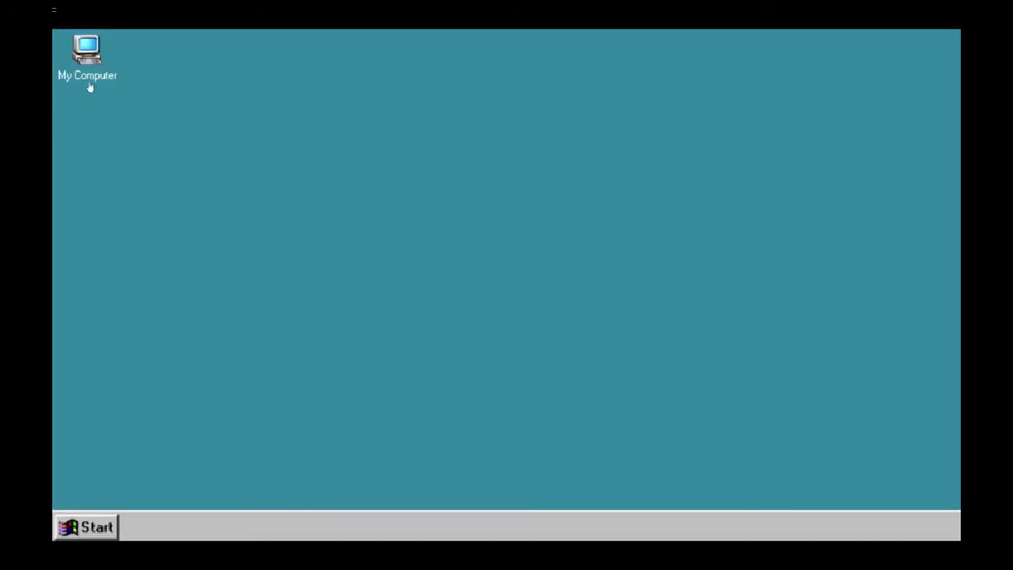
Open the My Computer window through its hotspot and close it again.
left_click(91, 85)
left_click(734, 69)
right_click(217, 280)
left_click(107, 526)
Launch Notepad via Start > Programs > Accessories, close it, then shut down and end the show.
left_click(111, 526)
left_click(143, 301)
left_click(253, 266)
left_click(410, 387)
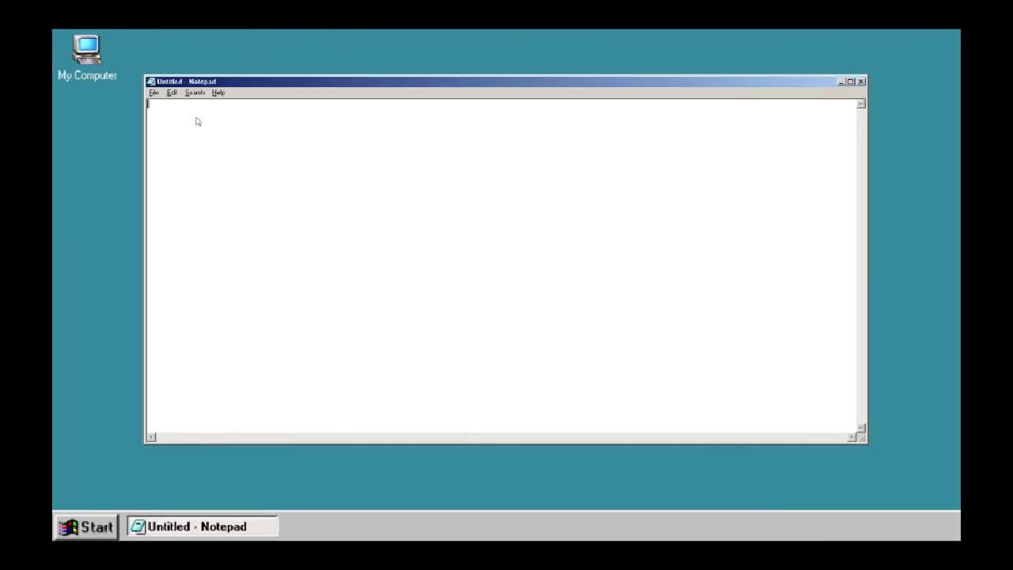
left_click(861, 83)
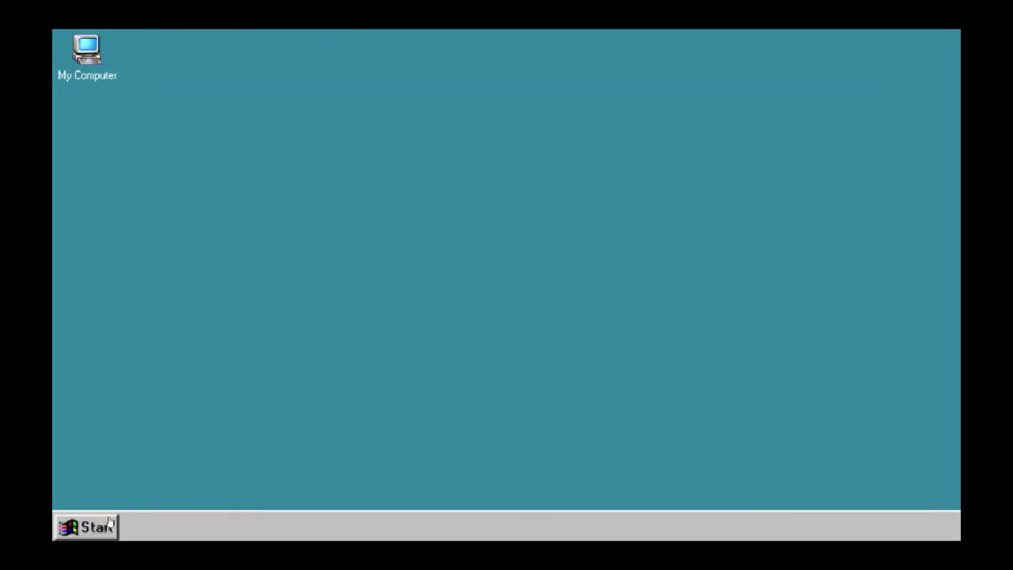
left_click(111, 524)
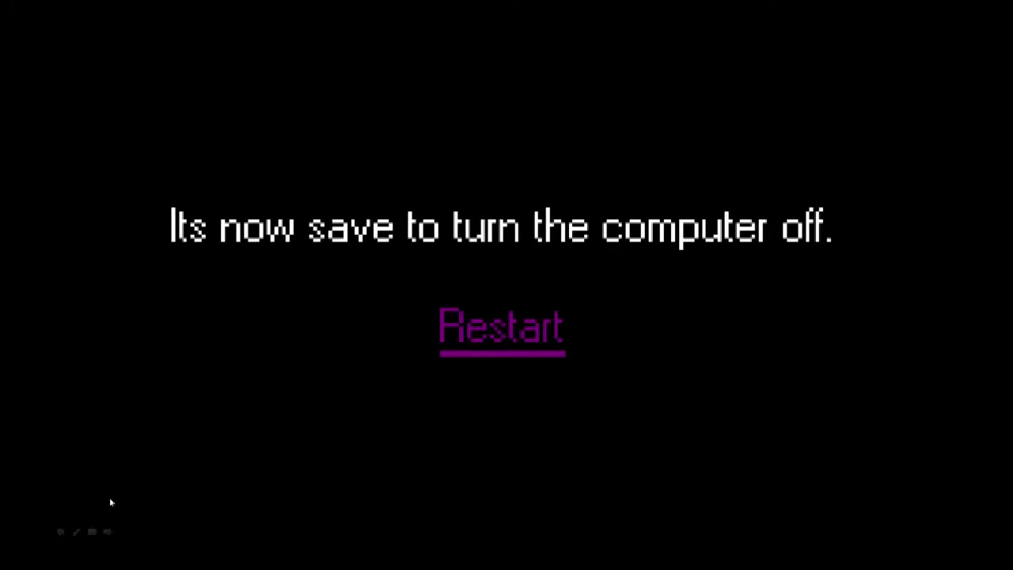
key("space")
key("space")
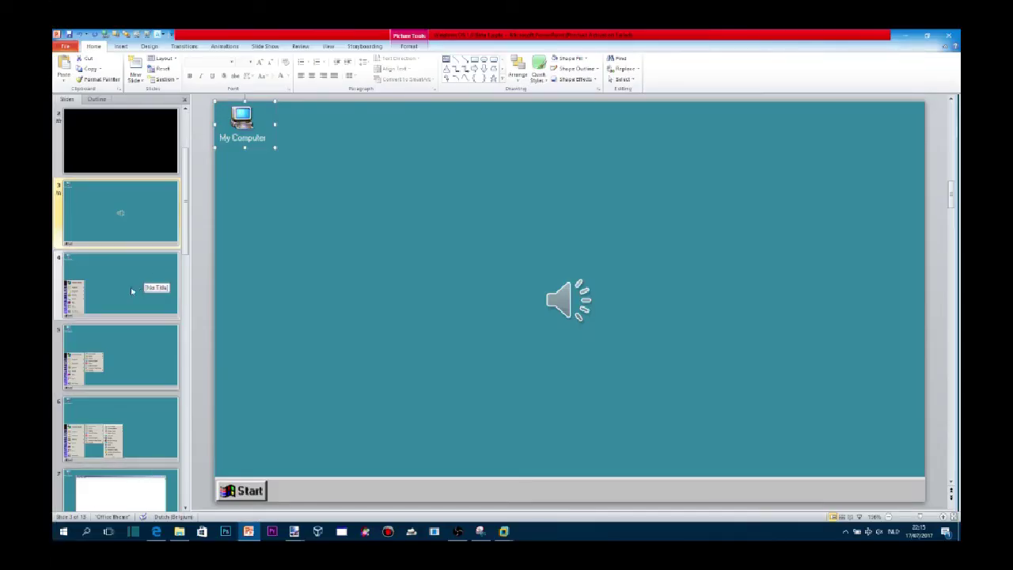
Draw a no-fill rectangle over slide 10's window close button and hyperlink it to Slide 10.
scroll(129, 295, "down", 5)
left_click(124, 301)
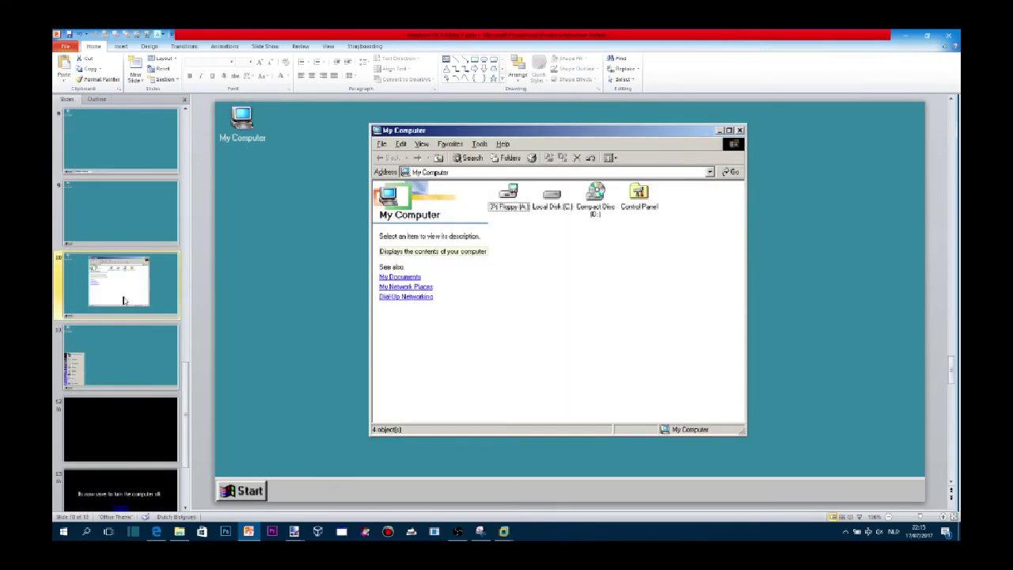
left_click(474, 61)
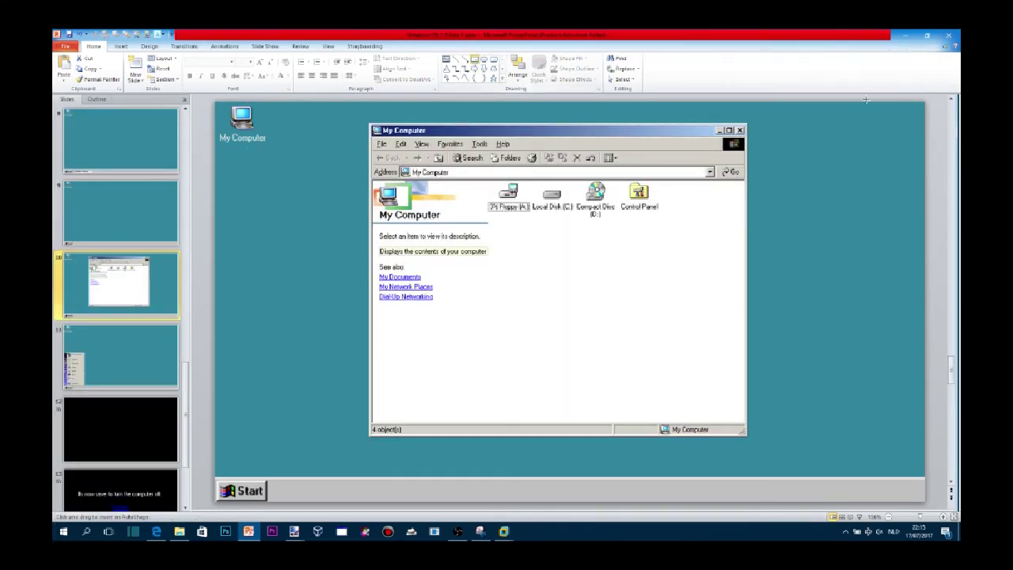
left_click_drag(735, 124, 748, 136)
left_click(411, 46)
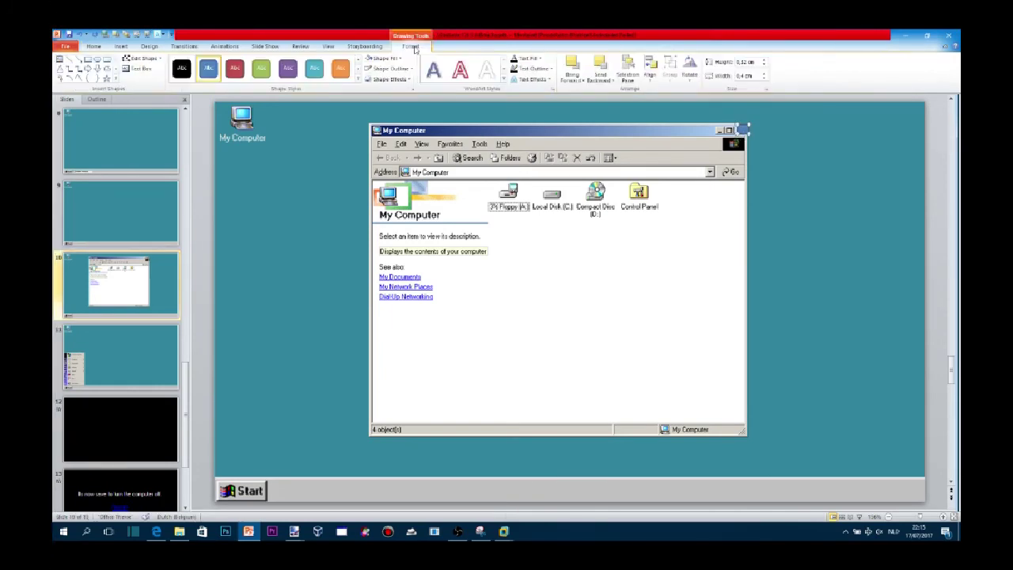
left_click(384, 58)
left_click(384, 58)
left_click(384, 58)
left_click(388, 154)
key("ctrl+k")
left_click(224, 302)
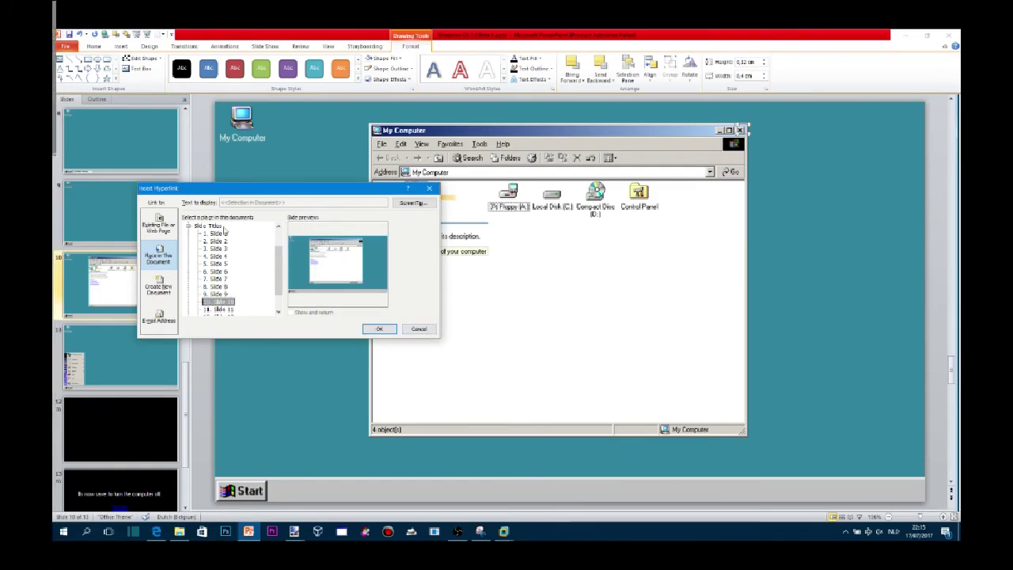
left_click(372, 329)
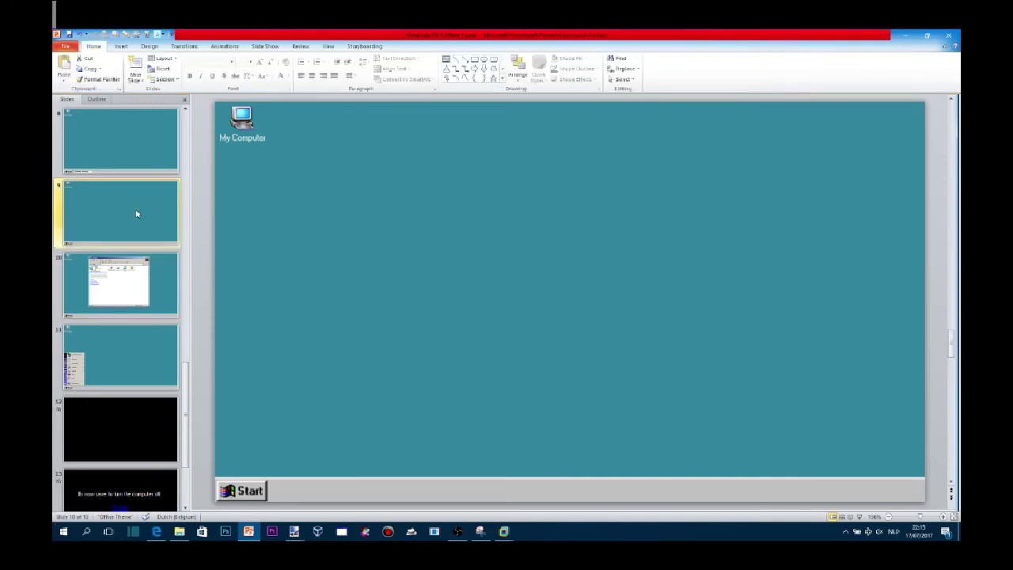
Duplicate slide 9 and confirm the new slide's My Computer icon hyperlink.
right_click(137, 212)
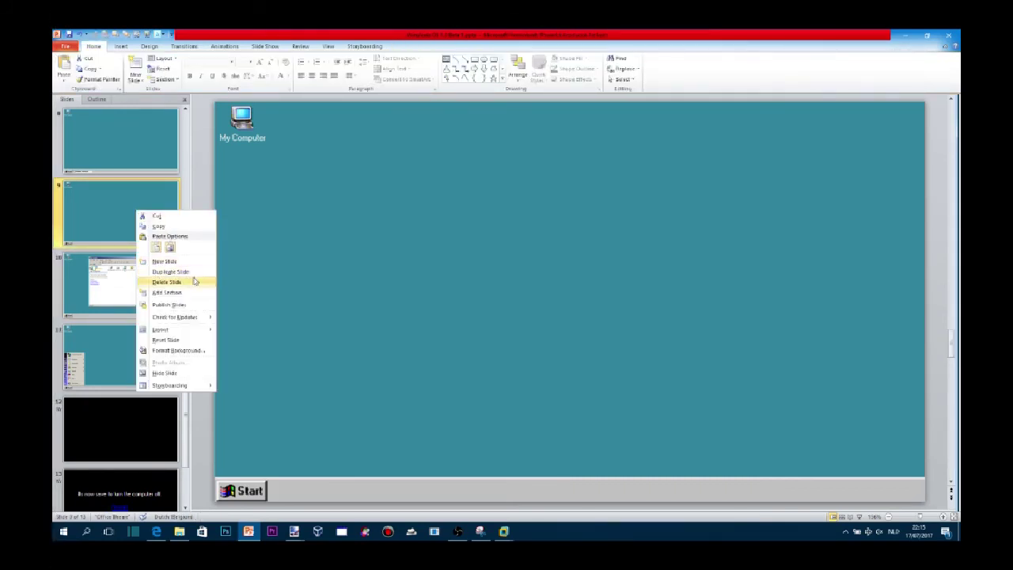
left_click(170, 271)
left_click(243, 123)
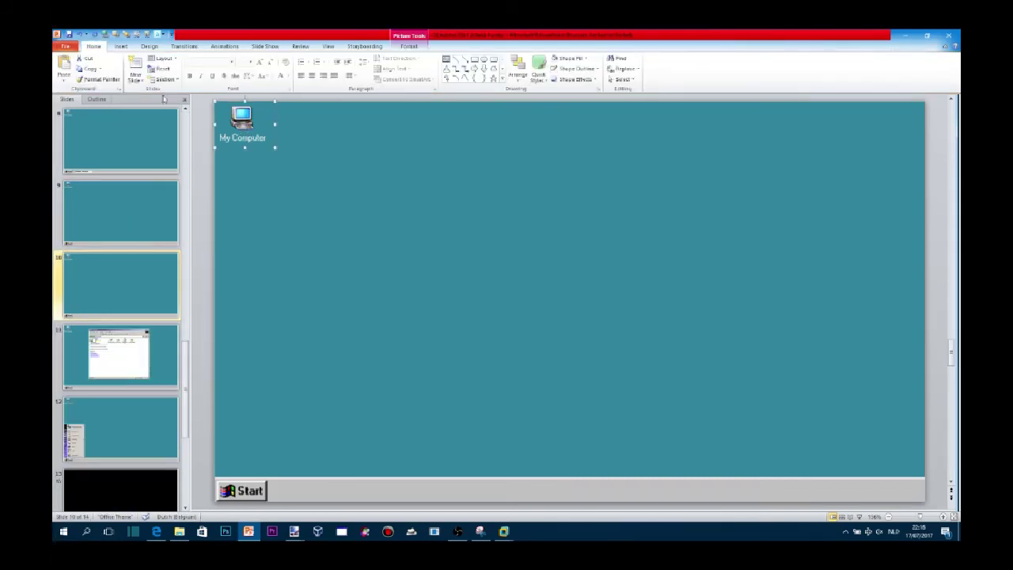
key("ctrl+k")
left_click(369, 326)
Snip and save the VM taskbar's My Computer button, then return to PowerPoint.
mouse_move(503, 531)
left_click(669, 473)
left_click(480, 531)
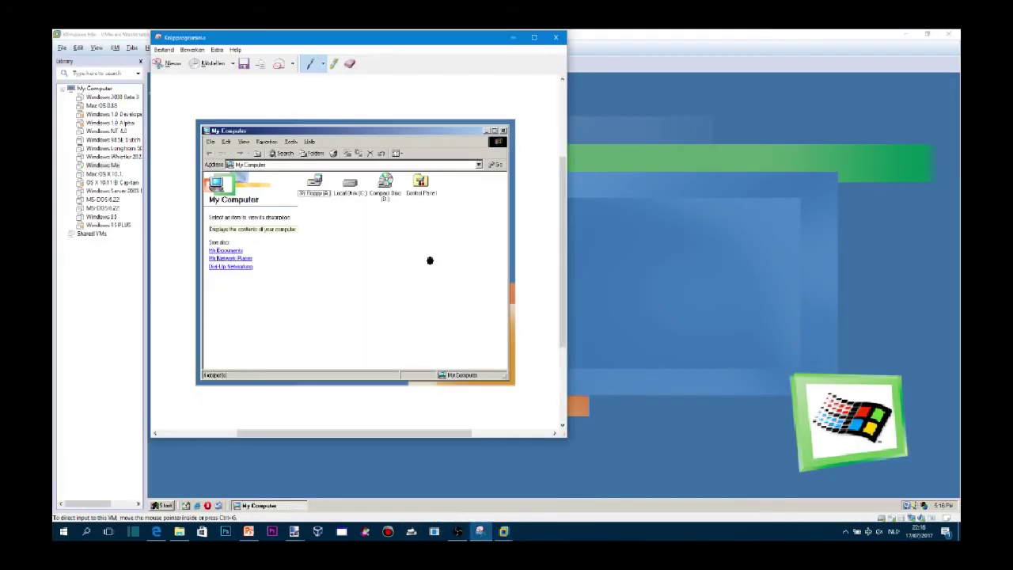
key("ctrl+n")
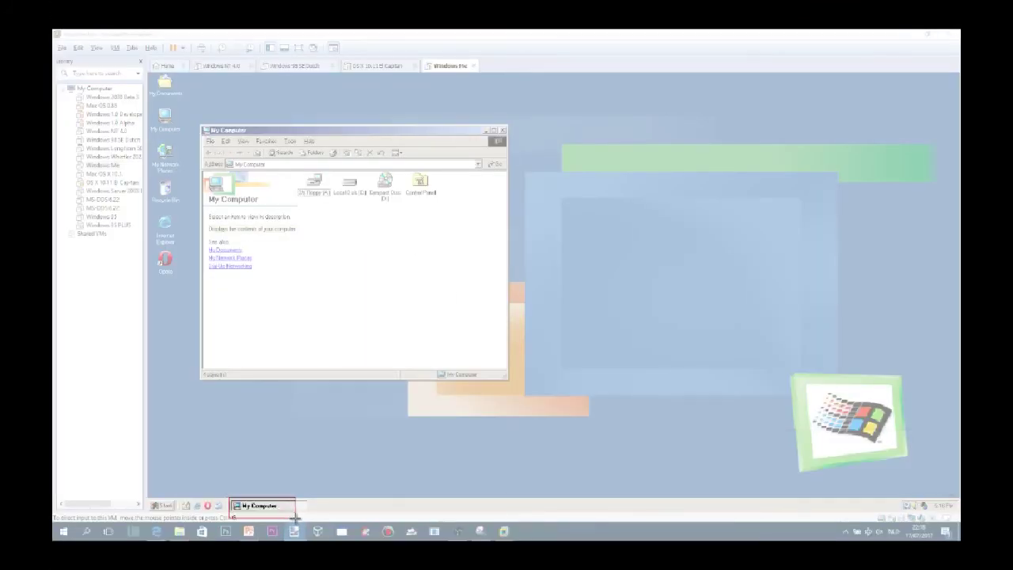
left_click_drag(229, 497, 316, 521)
left_click(198, 377)
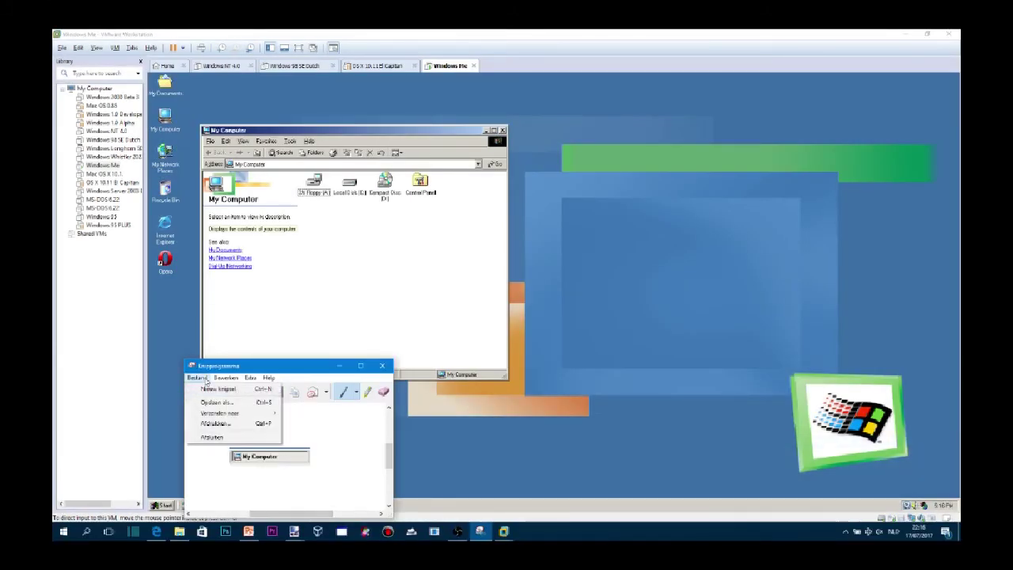
left_click(218, 402)
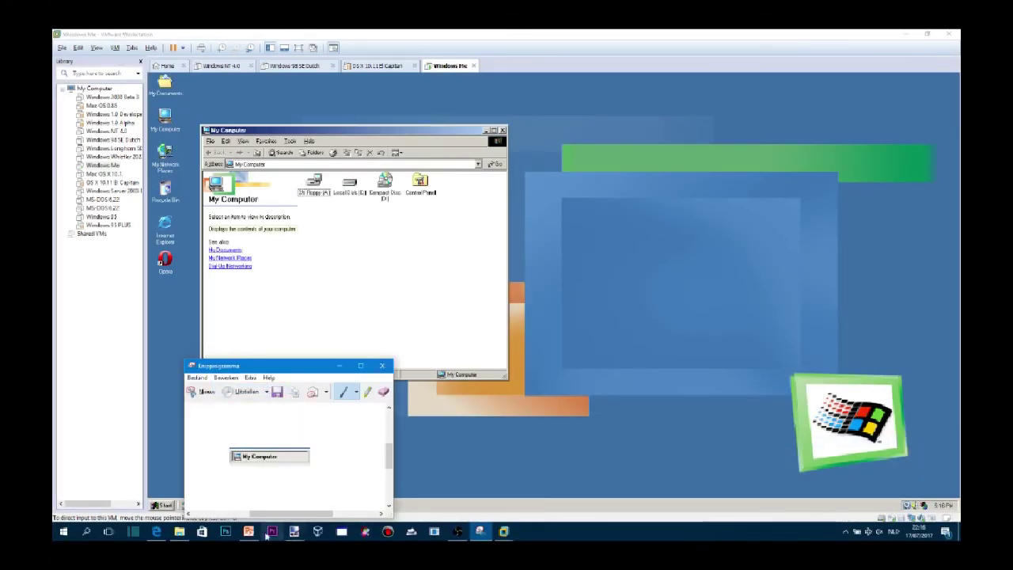
mouse_move(267, 534)
left_click(258, 491)
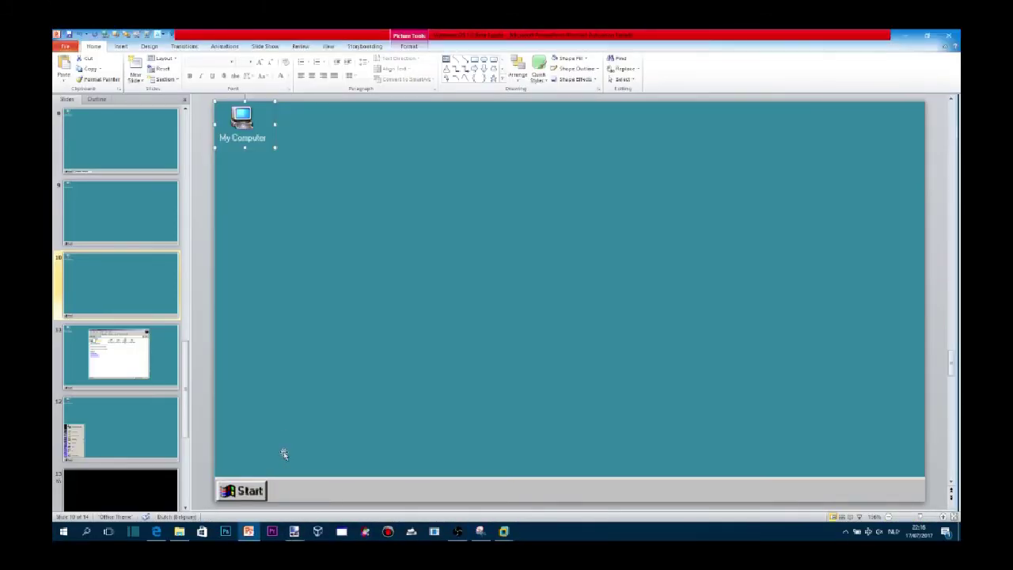
Create a new Paint.NET image and paste the My Computer capture into it.
mouse_move(294, 535)
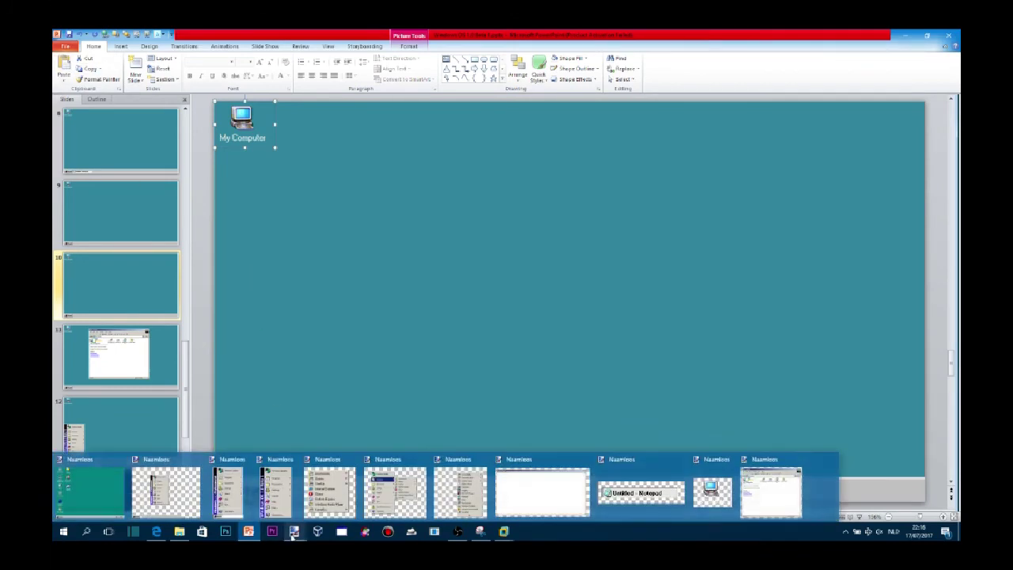
left_click(329, 492)
key("ctrl+n")
left_click(492, 339)
key("ctrl+v")
scroll(491, 339, "up", 4)
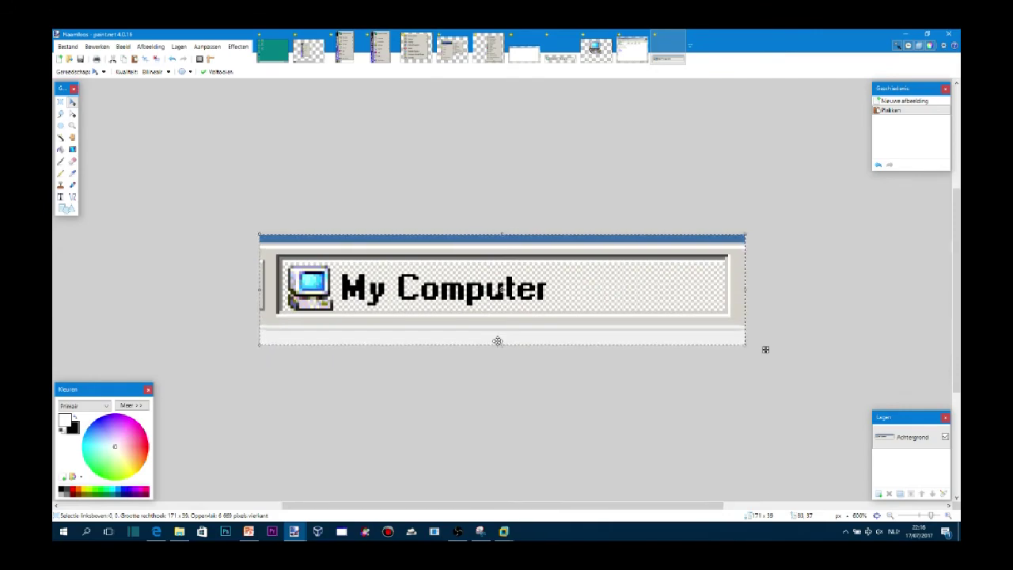
scroll(497, 341, "up", 1)
scroll(497, 341, "up", 1)
scroll(497, 341, "down", 1)
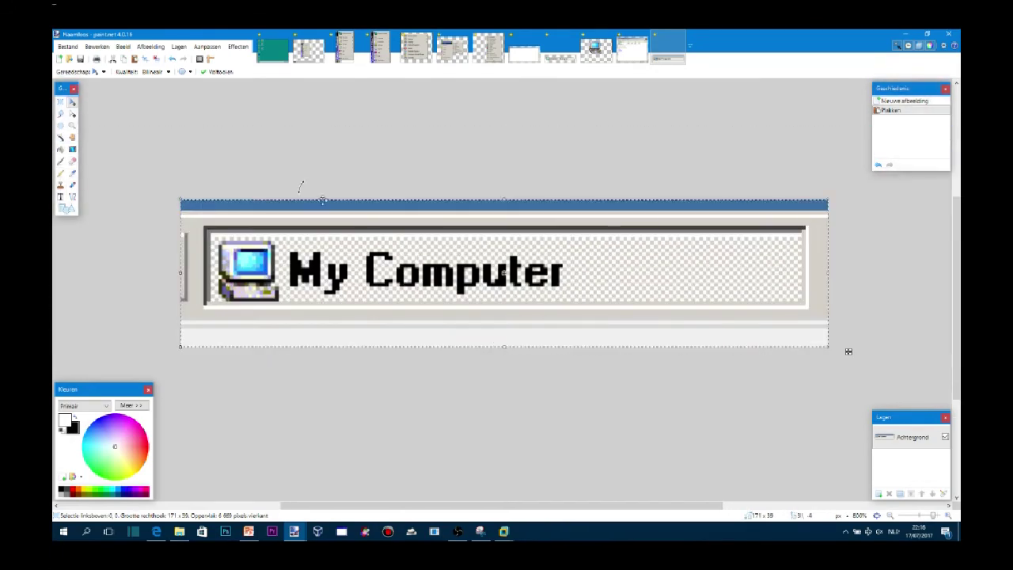
key("ctrl+d")
Erase the title bar and the left, bottom, top and right edge strips to transparency.
left_click(61, 102)
left_click_drag(168, 181, 847, 212)
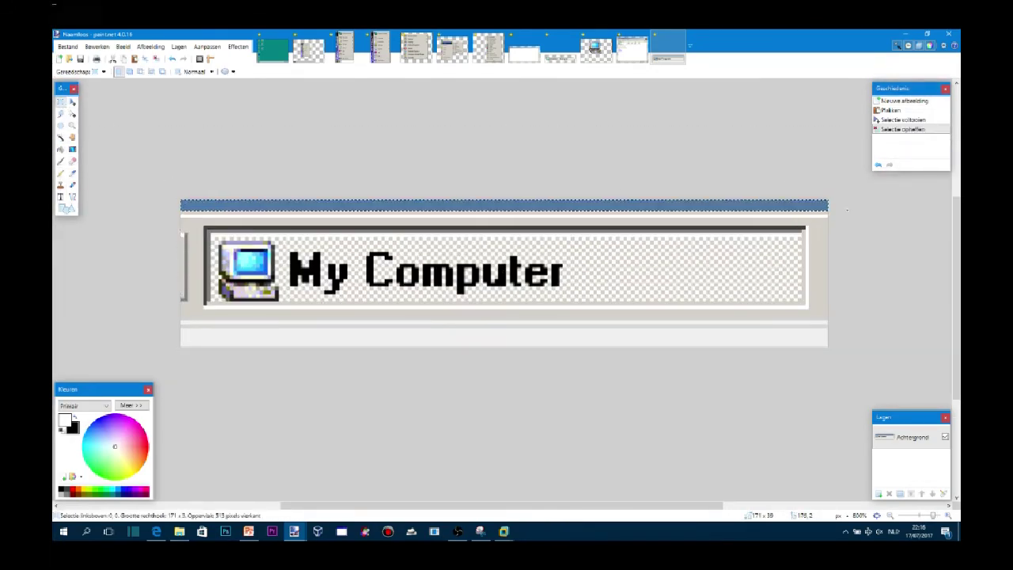
key("Delete")
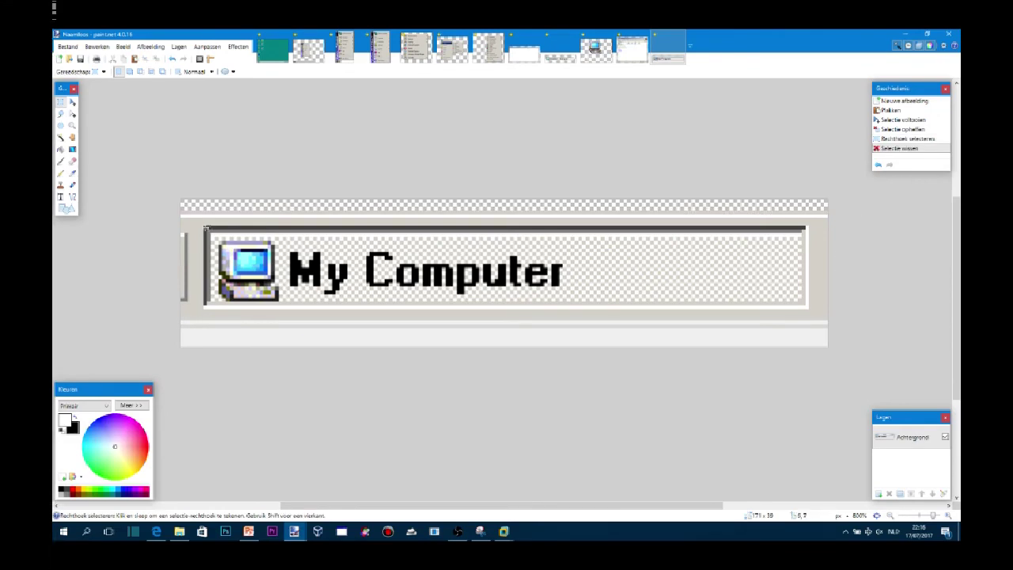
mouse_move(195, 255)
left_mouse_down()
mouse_move(202, 332)
mouse_move(851, 313)
left_mouse_up()
key("Delete")
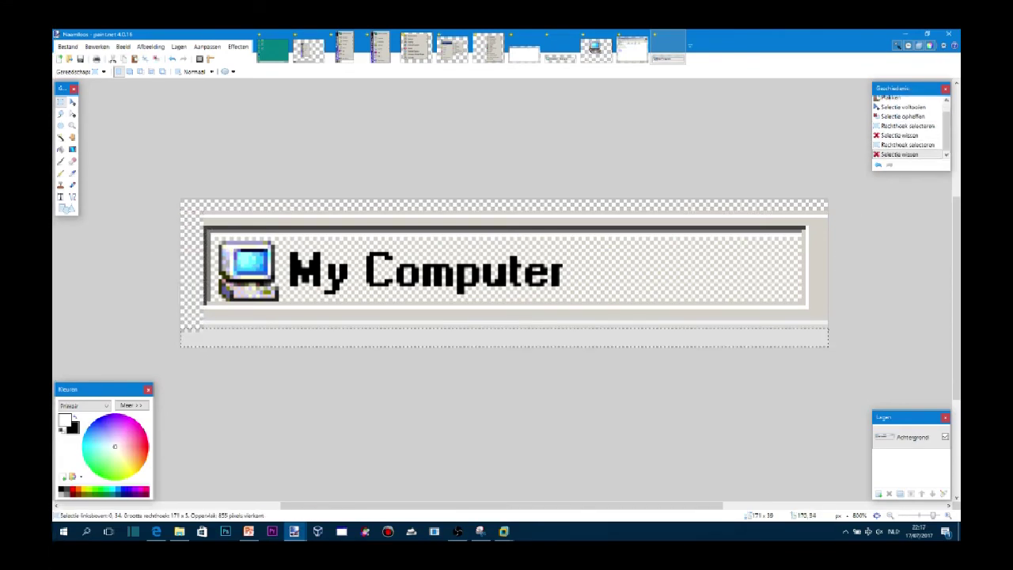
key("Delete")
left_click(182, 325)
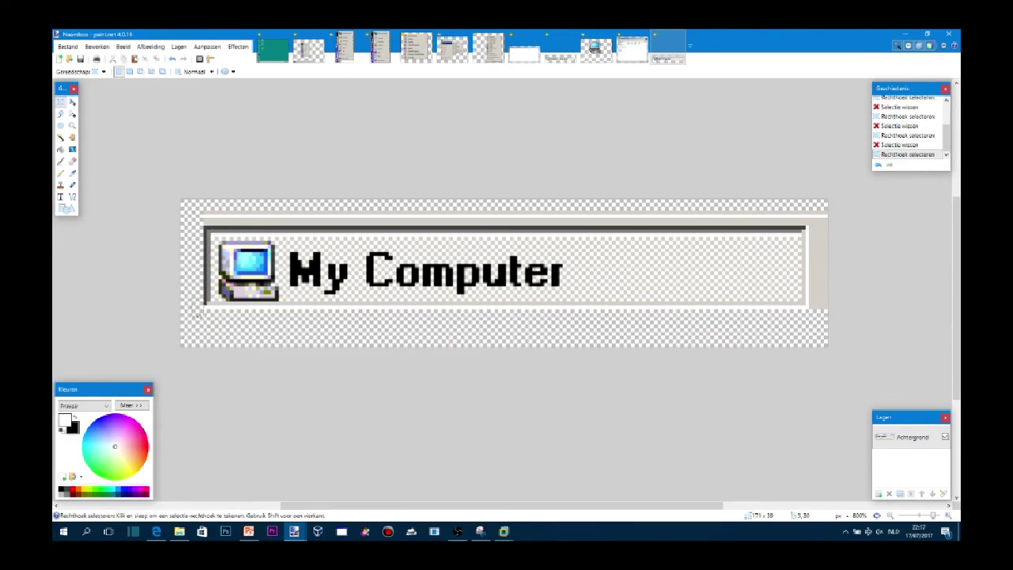
mouse_move(191, 204)
left_mouse_down()
mouse_move(830, 225)
mouse_move(830, 334)
left_mouse_up()
key("Delete")
key("Delete")
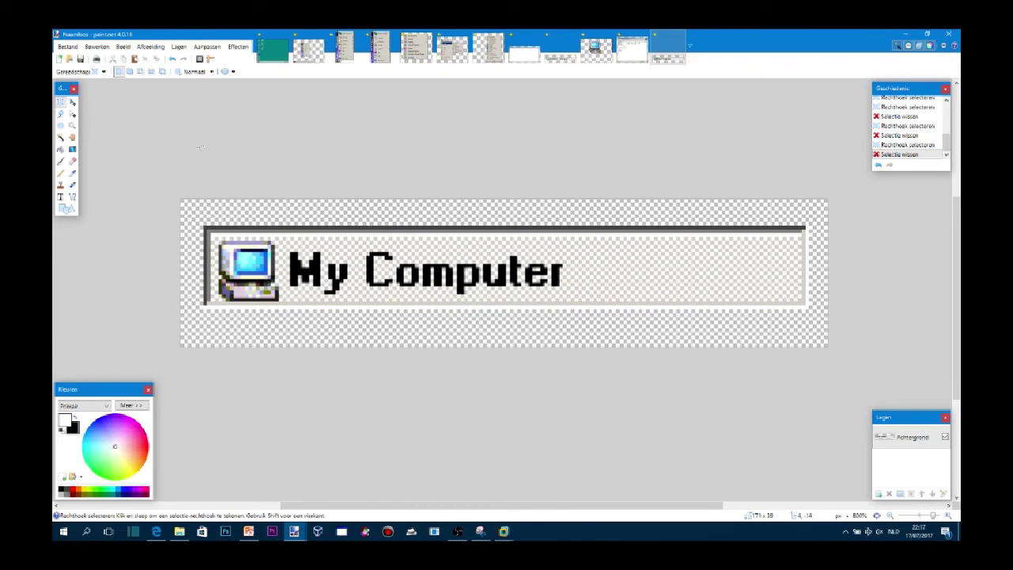
Select and copy the trimmed My Computer button image.
key("ctrl+a")
key("ctrl+d")
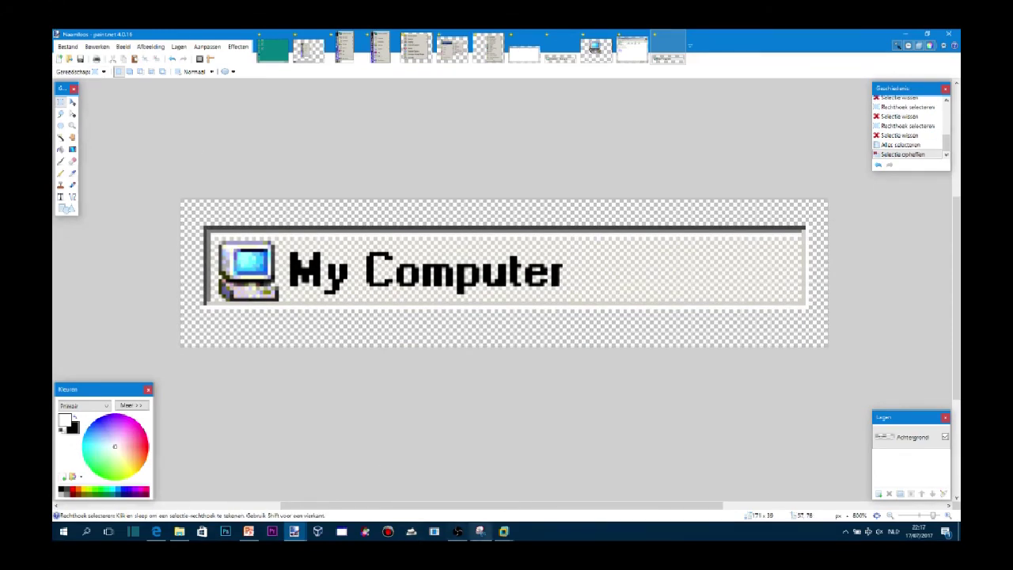
mouse_move(249, 532)
left_click(707, 475)
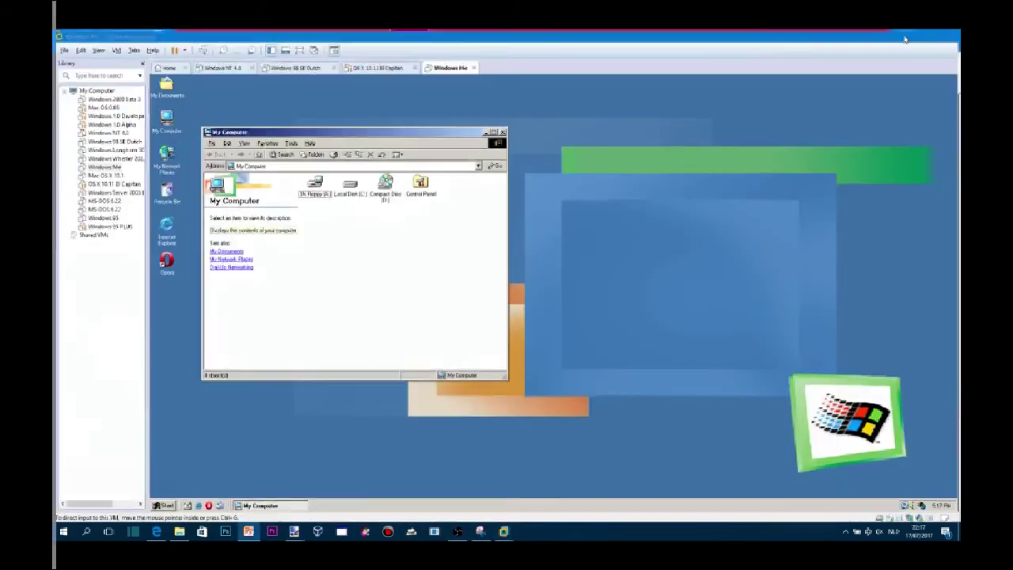
Paste the My Computer button onto slide 10 and place it on the taskbar beside Start.
left_click(906, 38)
left_click(67, 76)
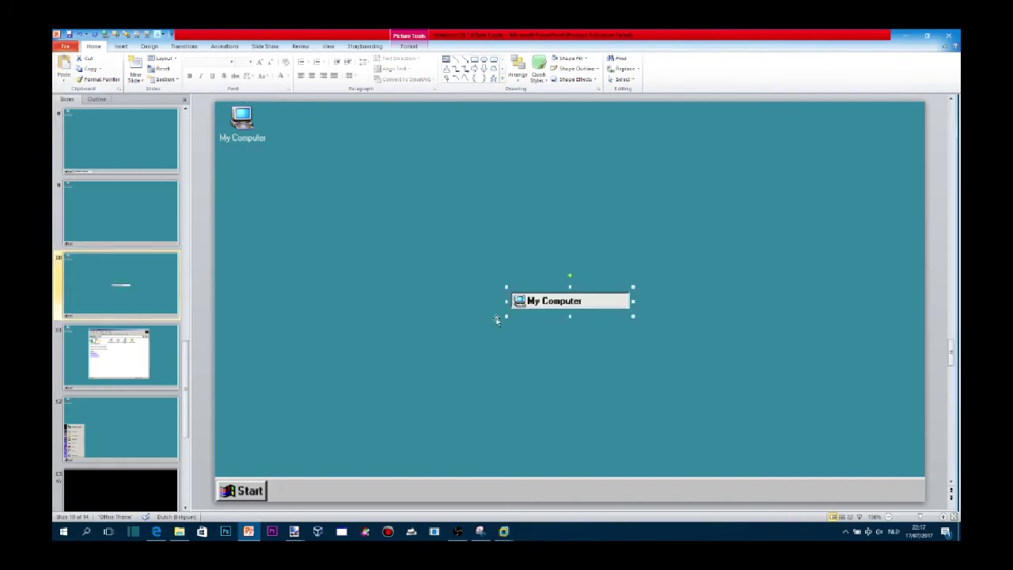
left_click_drag(562, 301, 322, 490)
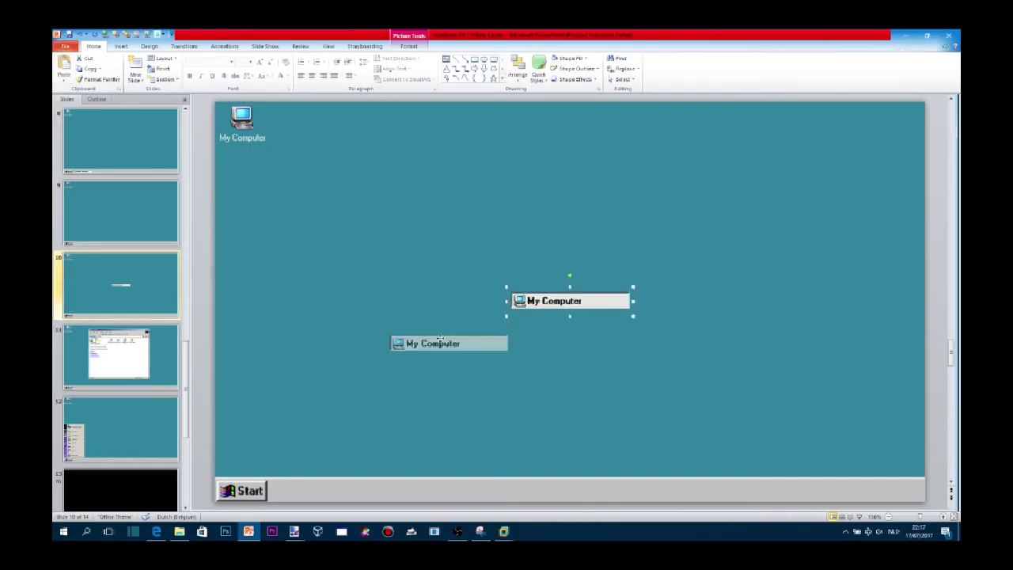
left_click_drag(320, 489, 322, 491)
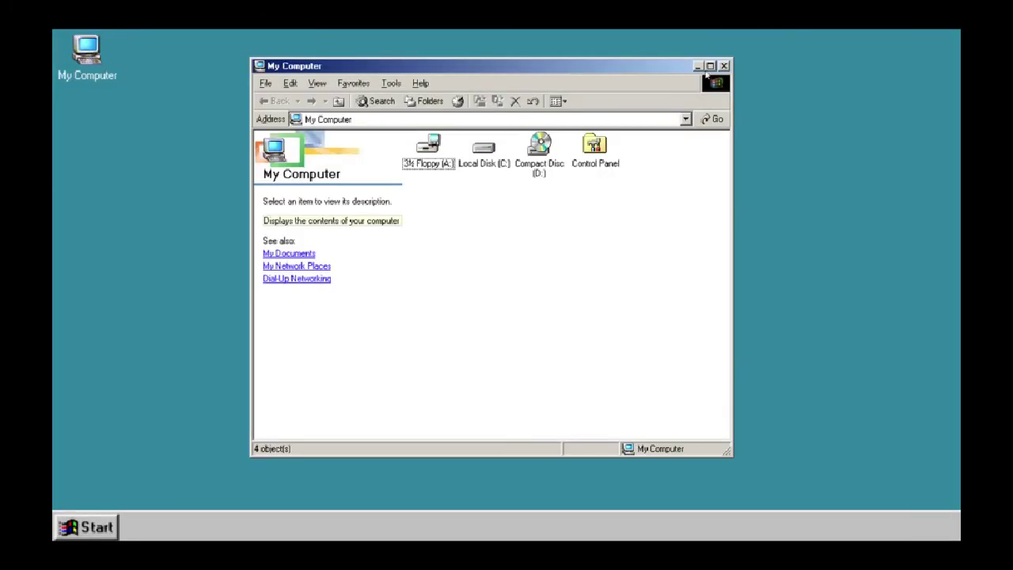
Run the slideshow to test the Start menu shut-down link, then exit the show.
right_click(702, 70)
left_click(170, 507)
left_click(170, 506)
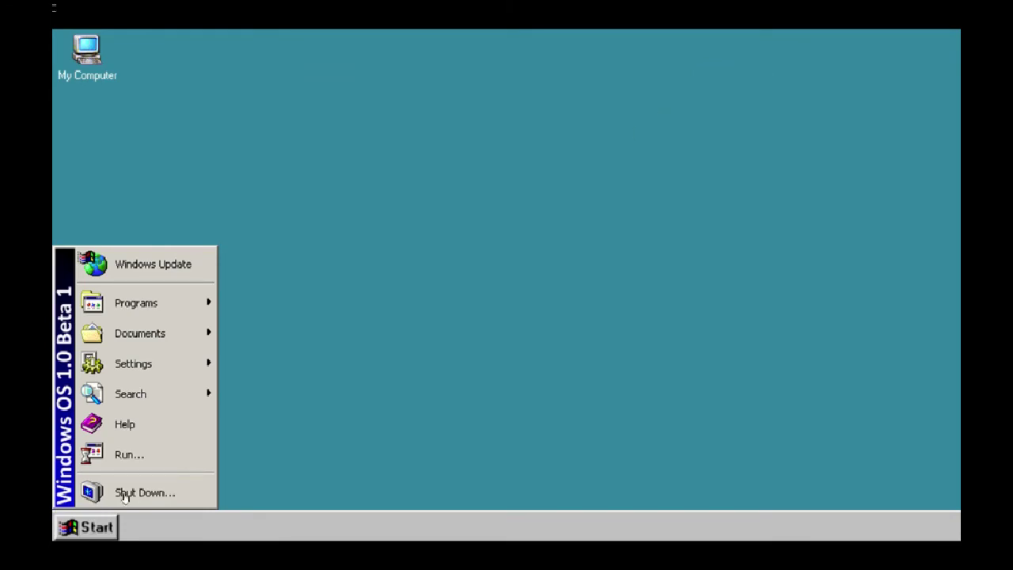
left_click(457, 346)
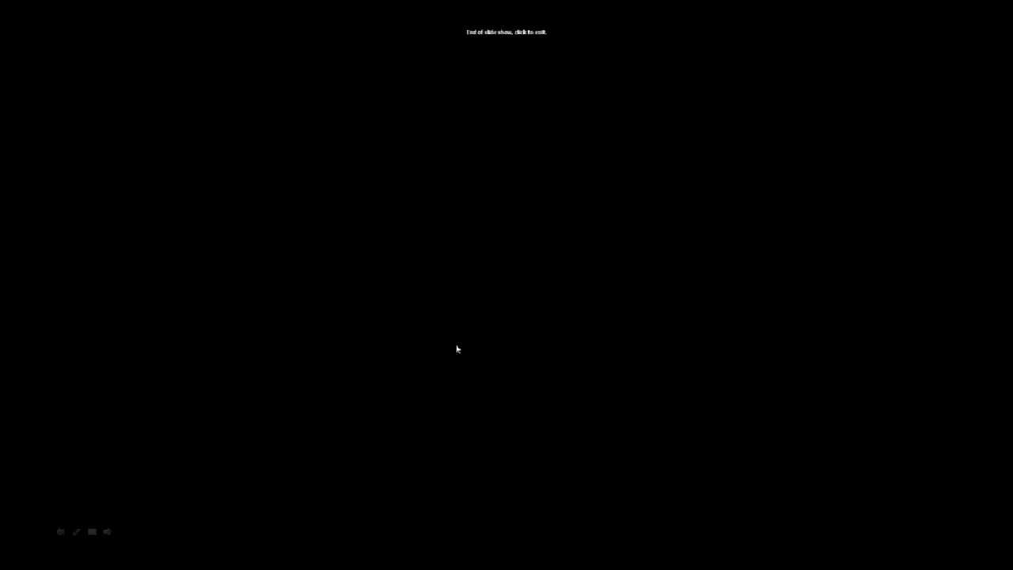
left_click(457, 346)
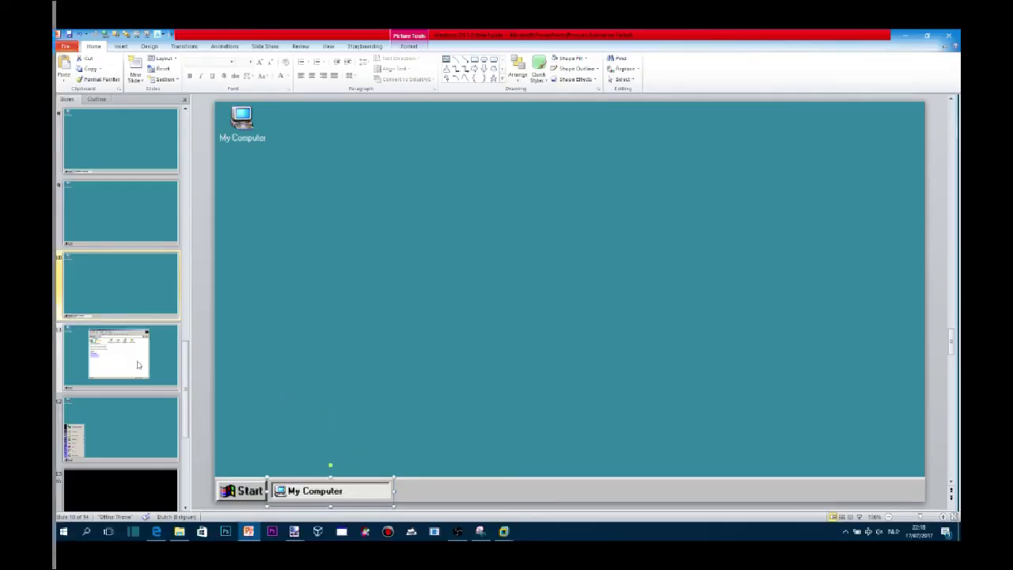
On slide 11, hyperlink the small shape at the window's top-right to Slide 11.
left_click(139, 361)
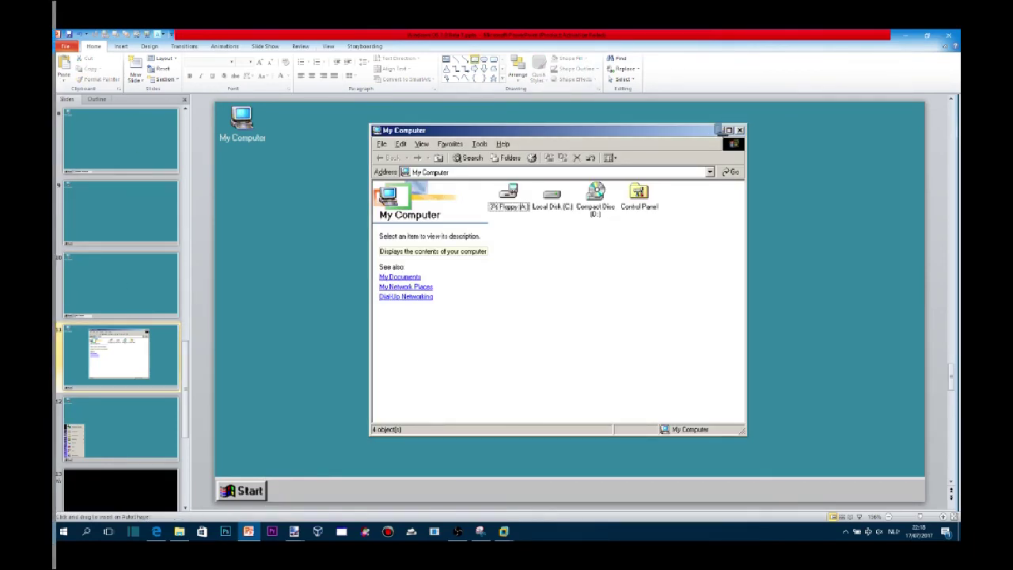
left_click(724, 133)
left_click(418, 47)
left_click(393, 70)
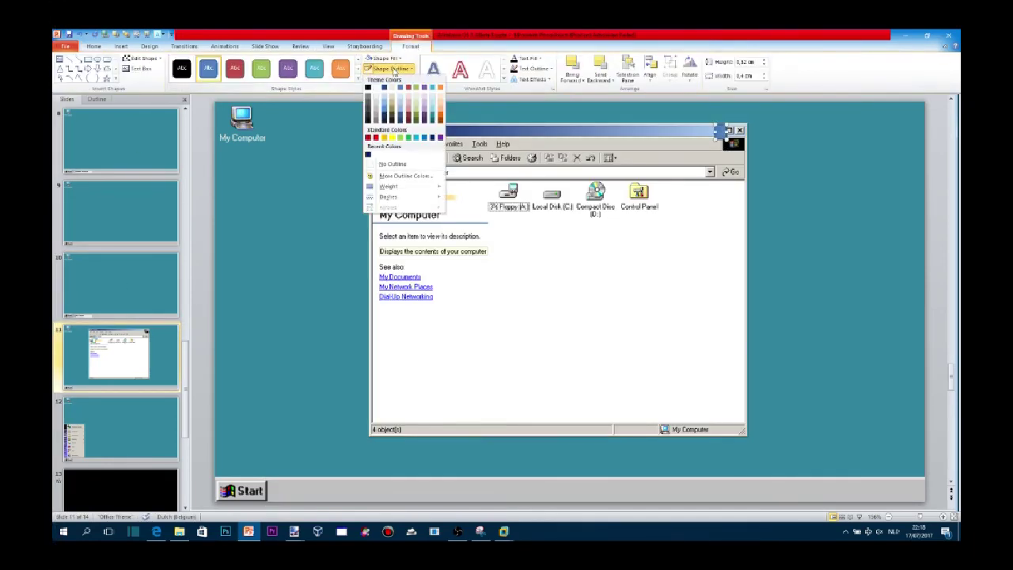
left_click(369, 70)
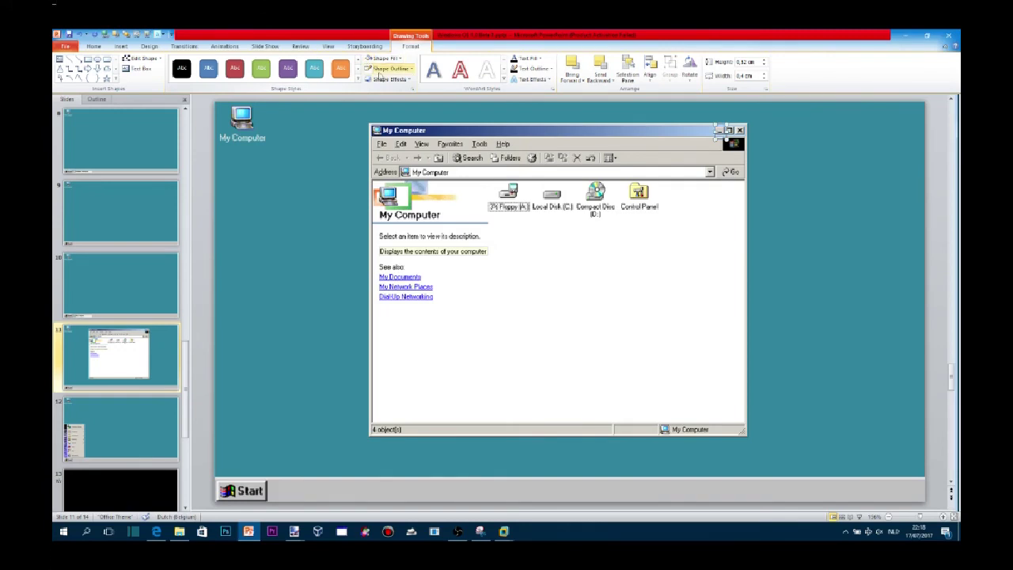
left_click(136, 34)
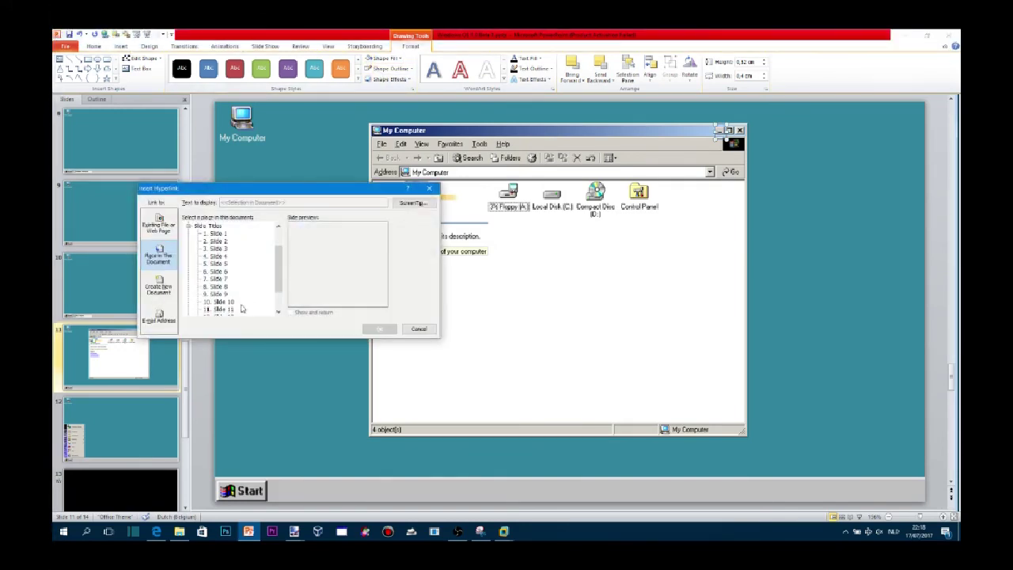
left_click(226, 308)
left_click(380, 330)
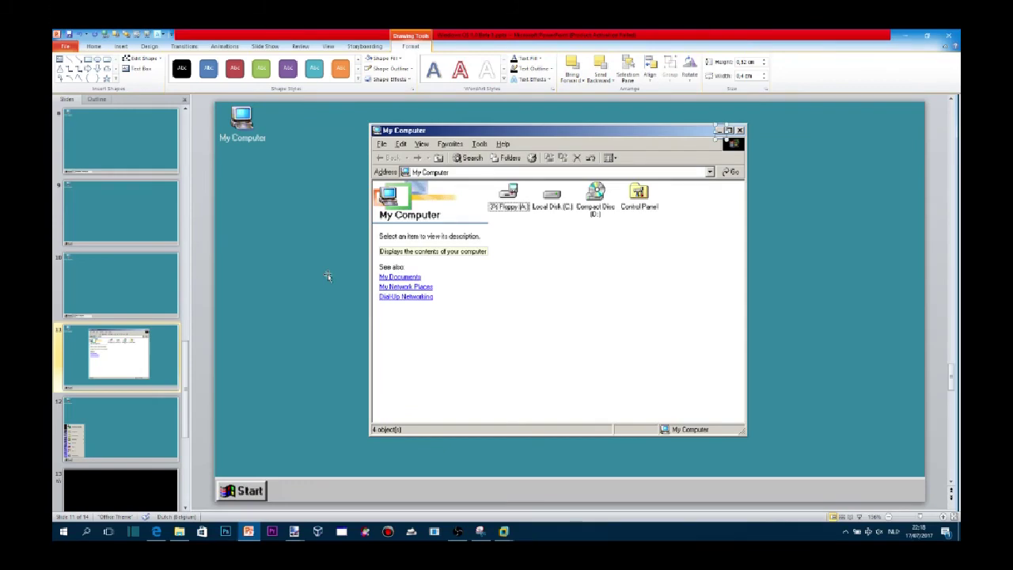
Run the slideshow with F5 to test the Start menu and shut-down links.
key("F5")
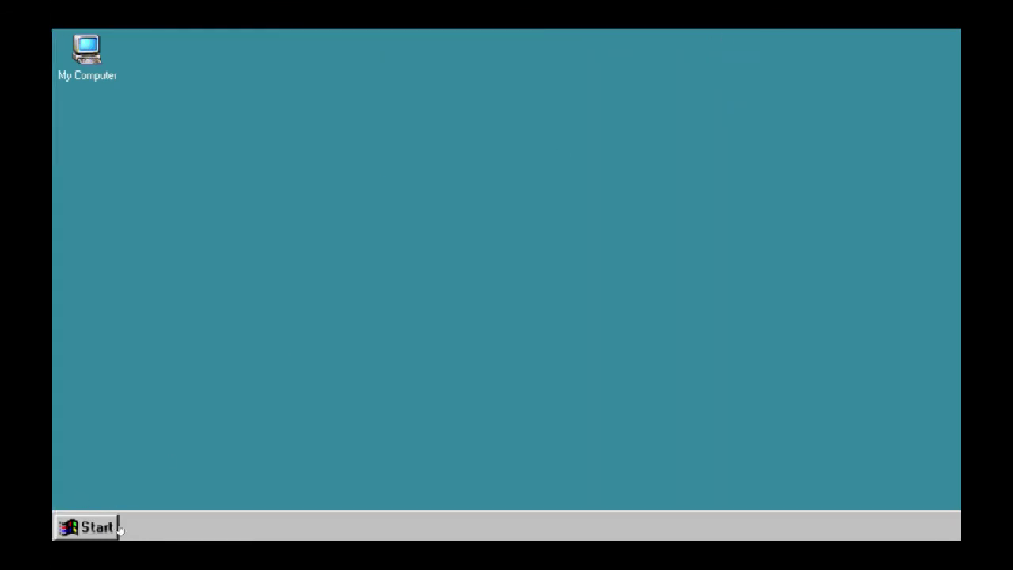
left_click(87, 527)
left_click(183, 489)
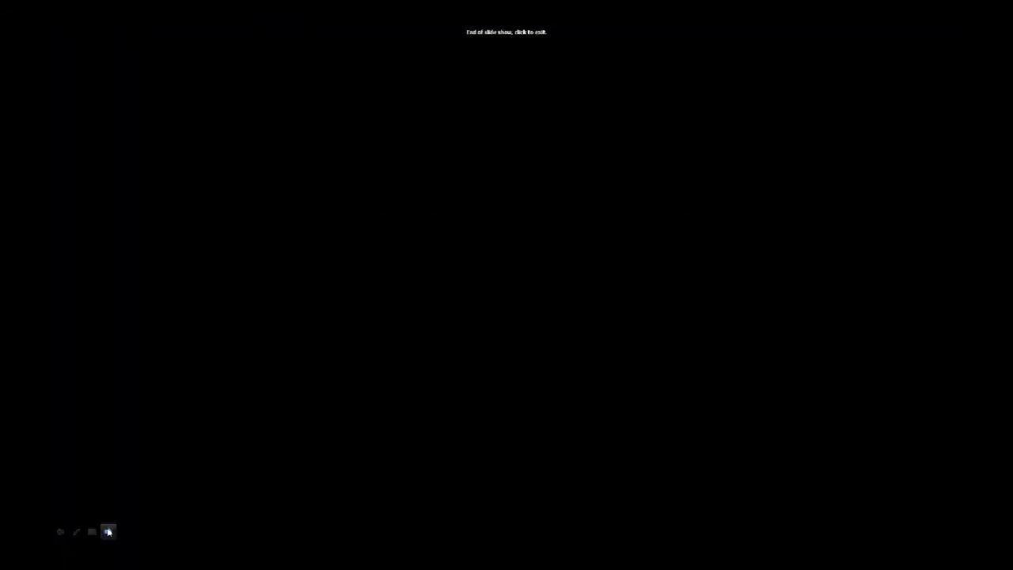
left_click(108, 532)
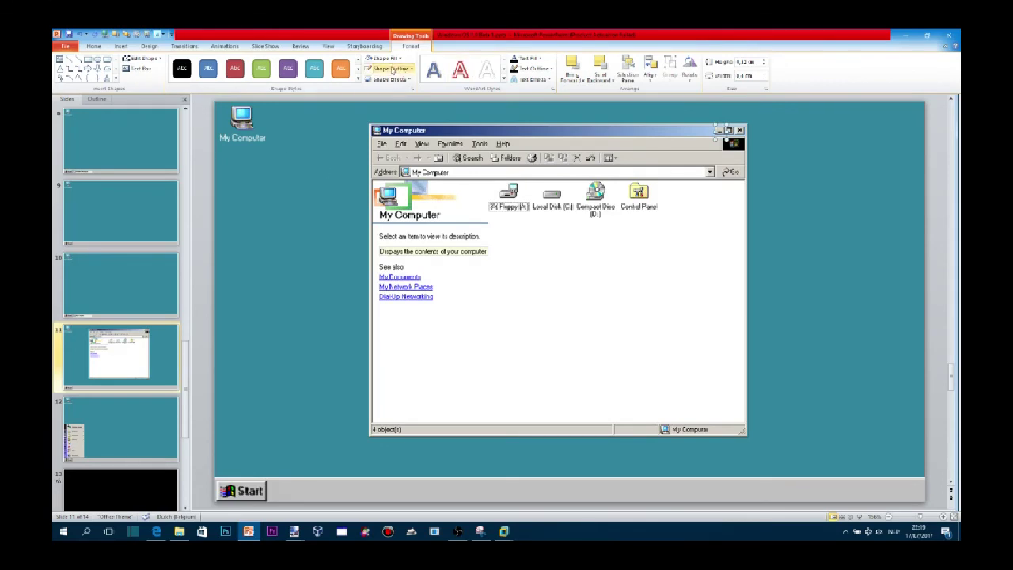
Cover the See also links with a white-filled rectangle.
left_click_drag(460, 313, 378, 273)
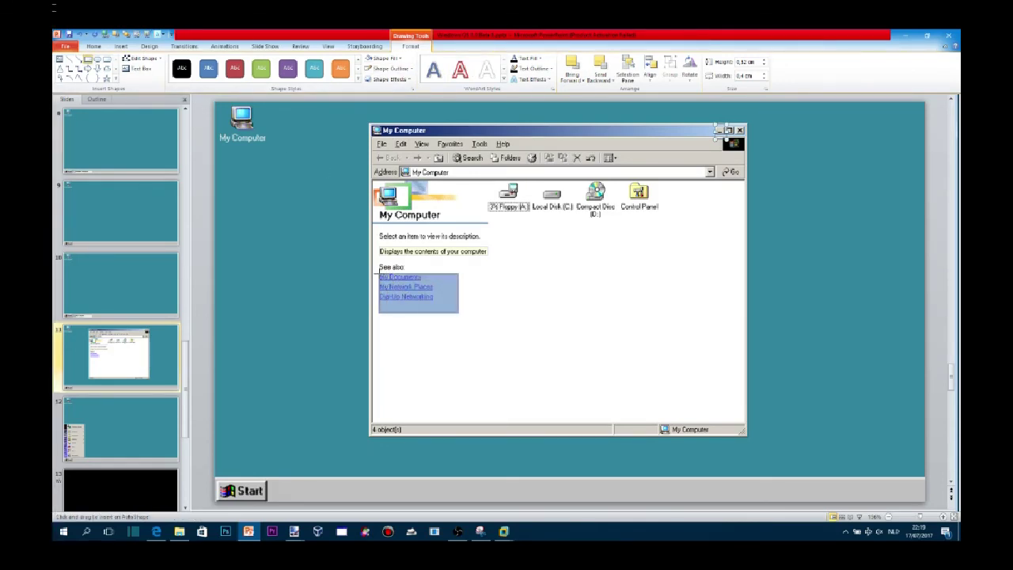
left_click(386, 58)
left_click(386, 57)
left_click(385, 58)
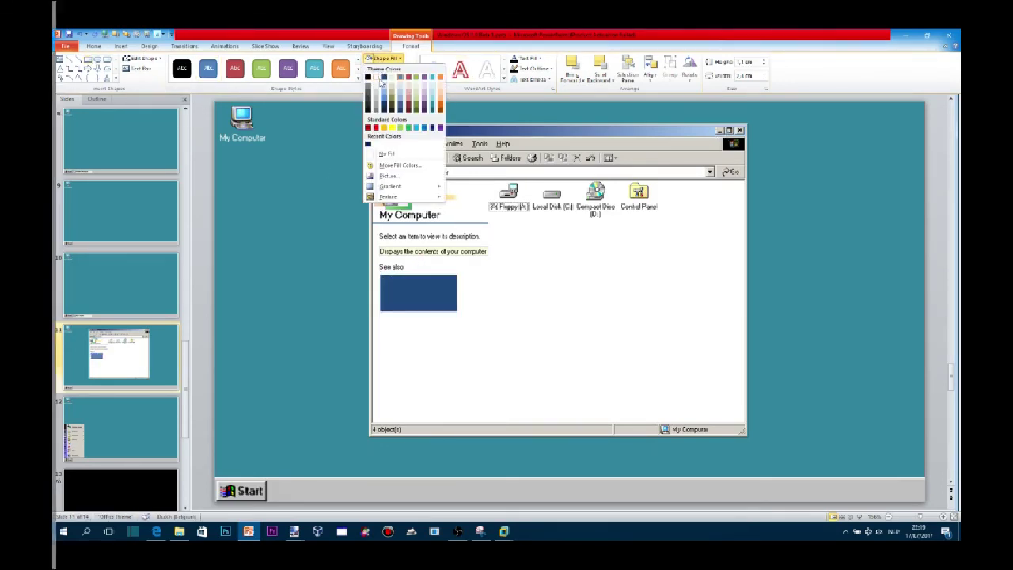
left_click(379, 82)
Delete the stray white rectangle below the description text.
left_click(524, 294)
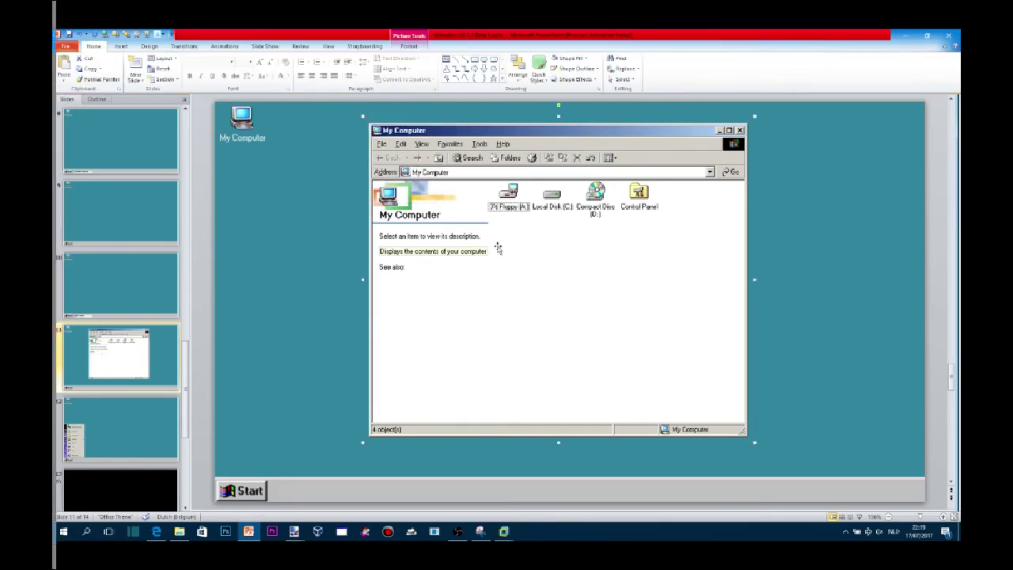
left_click(202, 145)
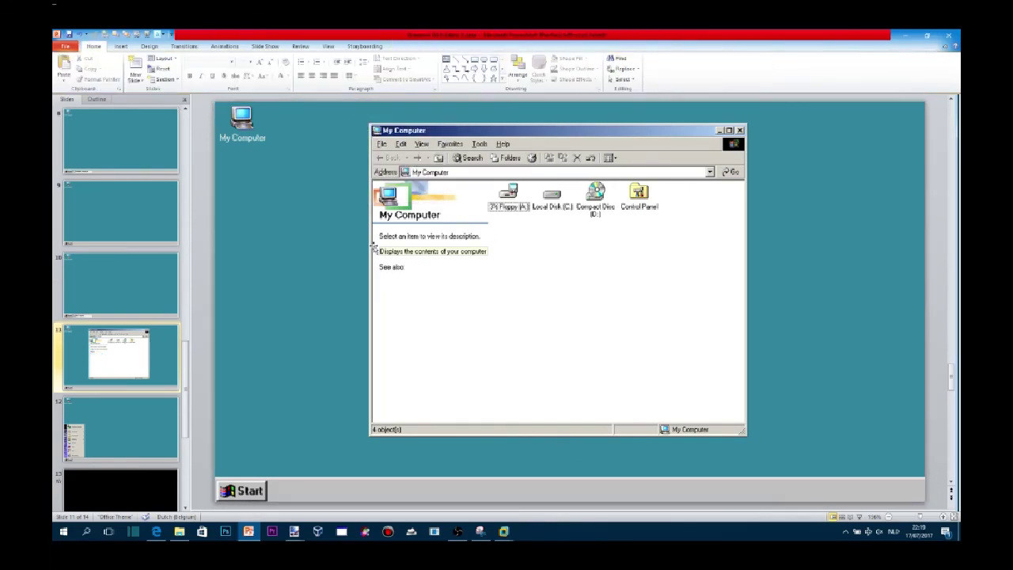
left_click(423, 294)
key("Delete")
Open Local Disk (C:) in the Windows Me VM and snip its window.
mouse_move(504, 532)
left_click(708, 475)
double_click(353, 188)
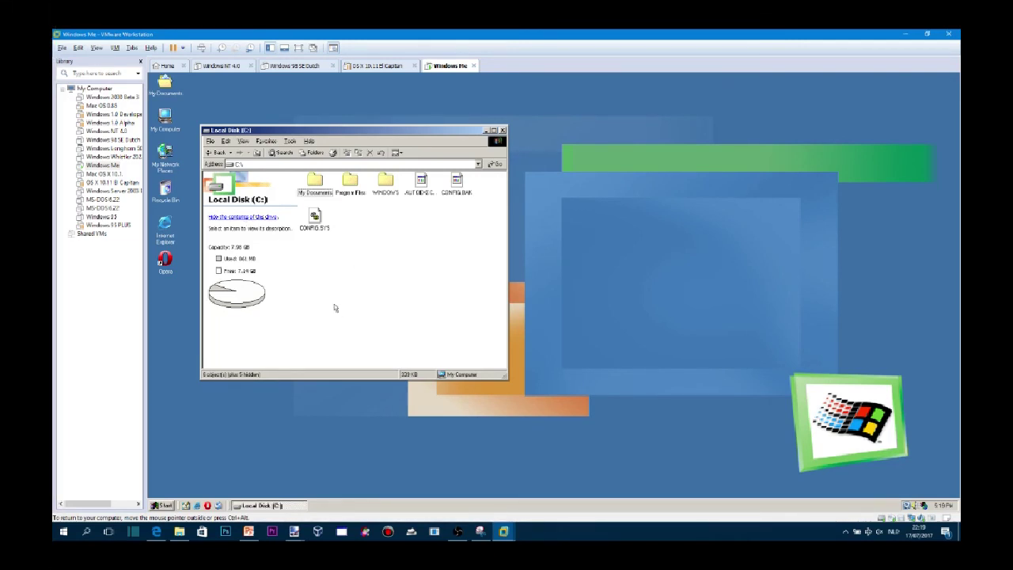
left_click(480, 531)
left_click(202, 391)
left_click_drag(197, 120, 517, 392)
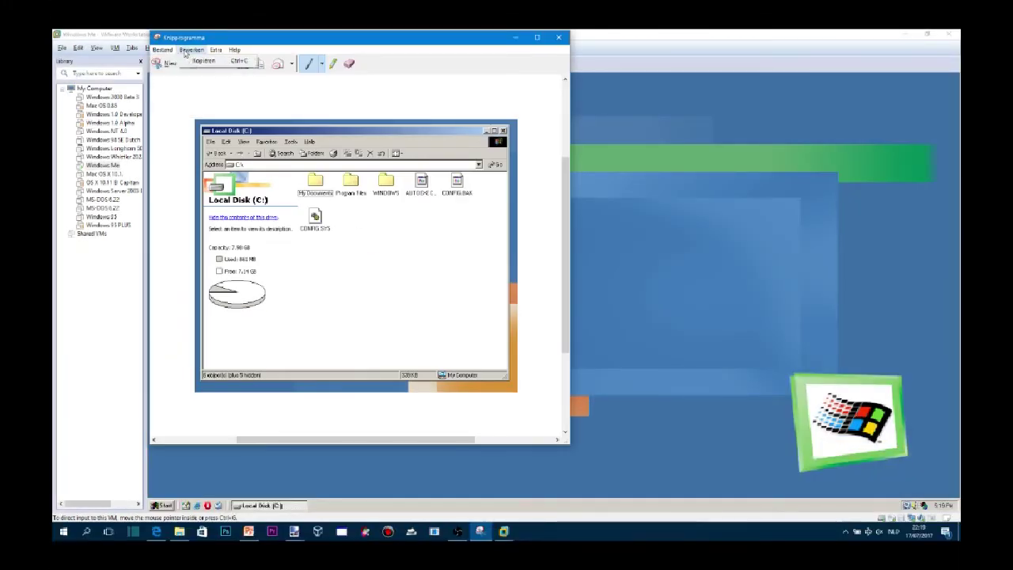
mouse_move(294, 531)
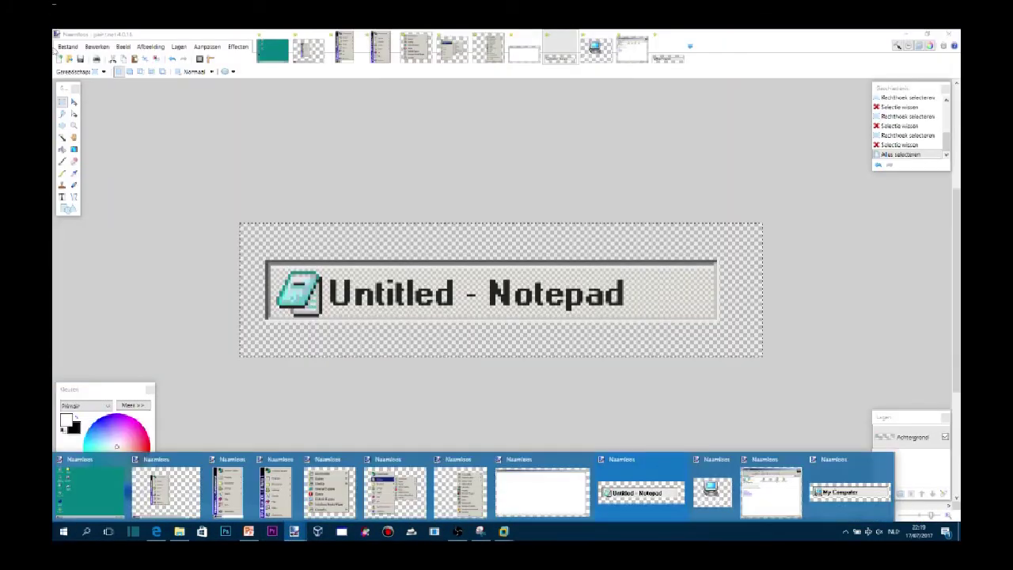
Create a new Paint.NET image and paste the Local Disk capture into it.
left_click(641, 493)
key("ctrl+n")
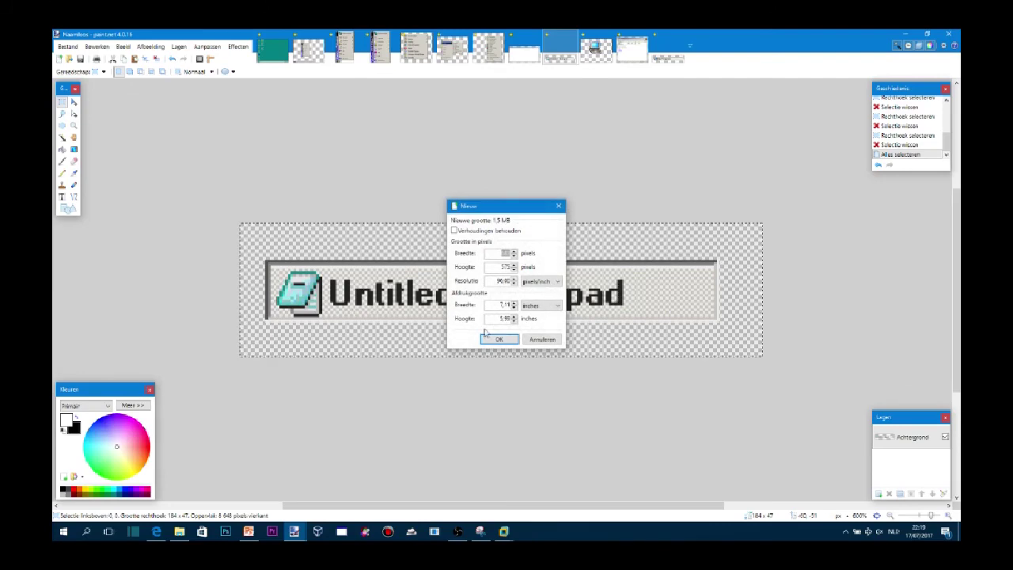
key("Return")
key("ctrl+v")
scroll(507, 294, "up", 2)
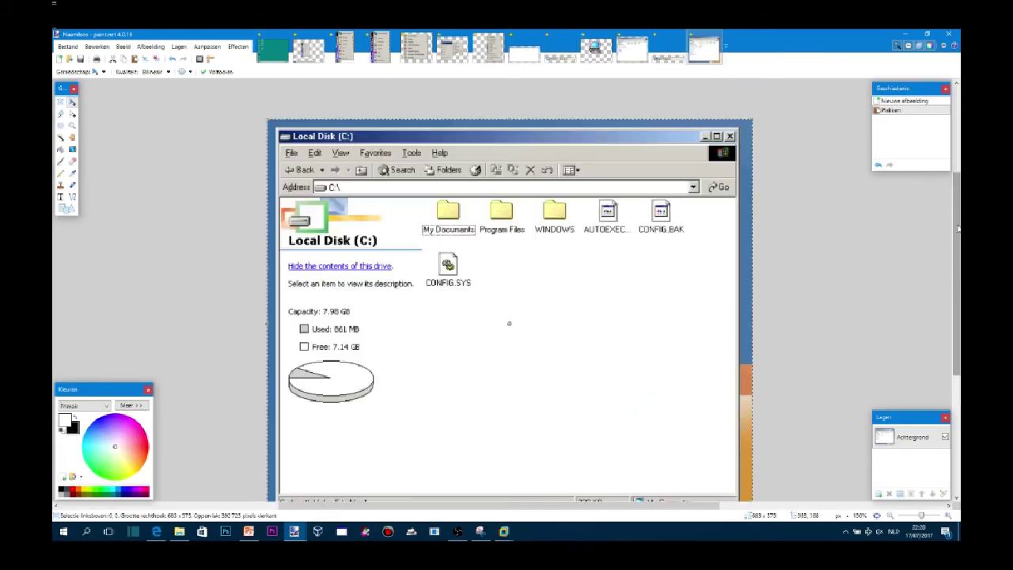
key("s")
key("ctrl+d")
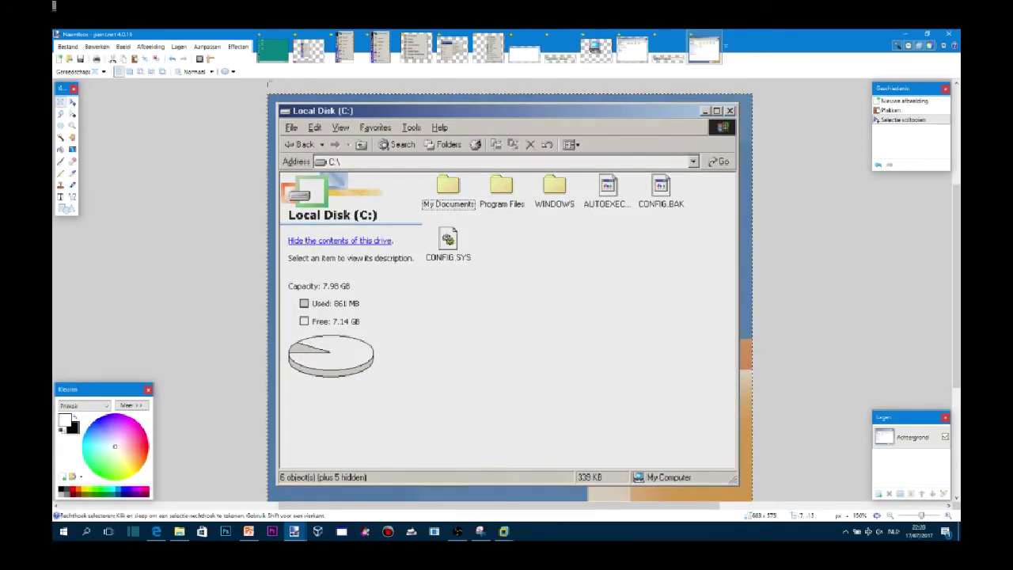
Erase the left, top, right and bottom edge strips to transparency.
left_click_drag(267, 95, 277, 509)
key("Delete")
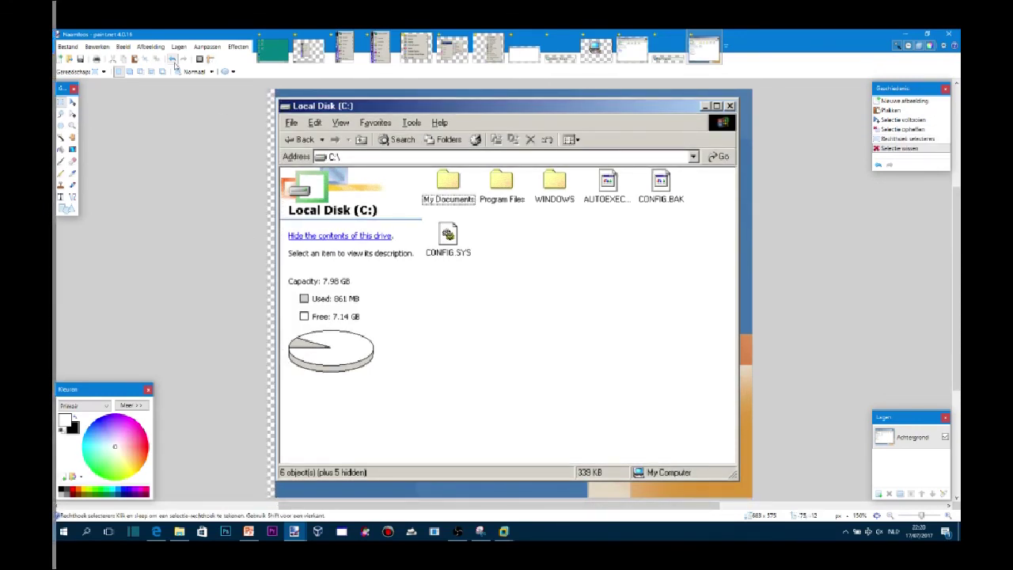
key("ctrl+z")
left_click_drag(268, 90, 278, 499)
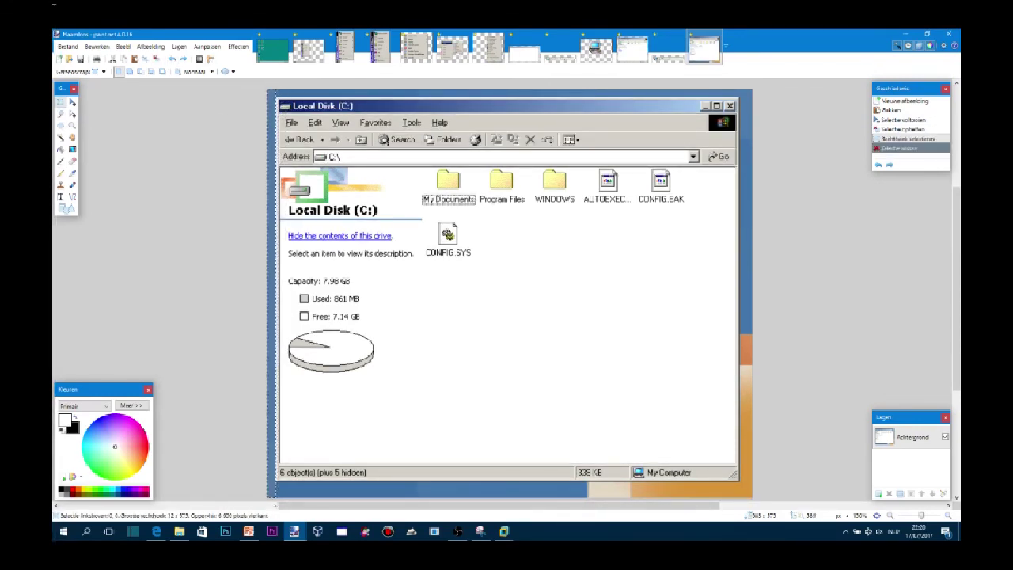
key("Delete")
left_click_drag(268, 90, 752, 102)
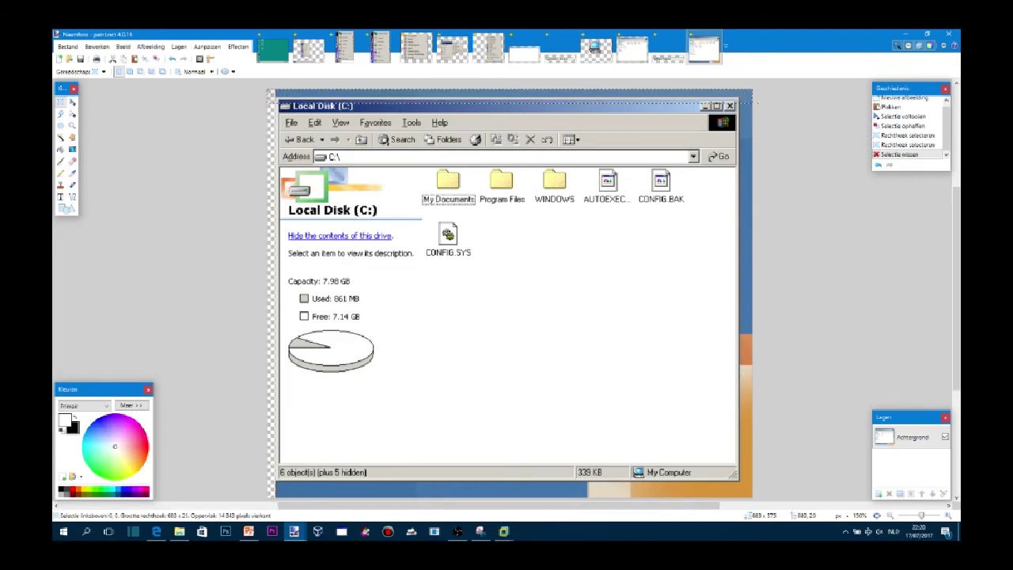
key("Delete")
left_click_drag(763, 90, 748, 503)
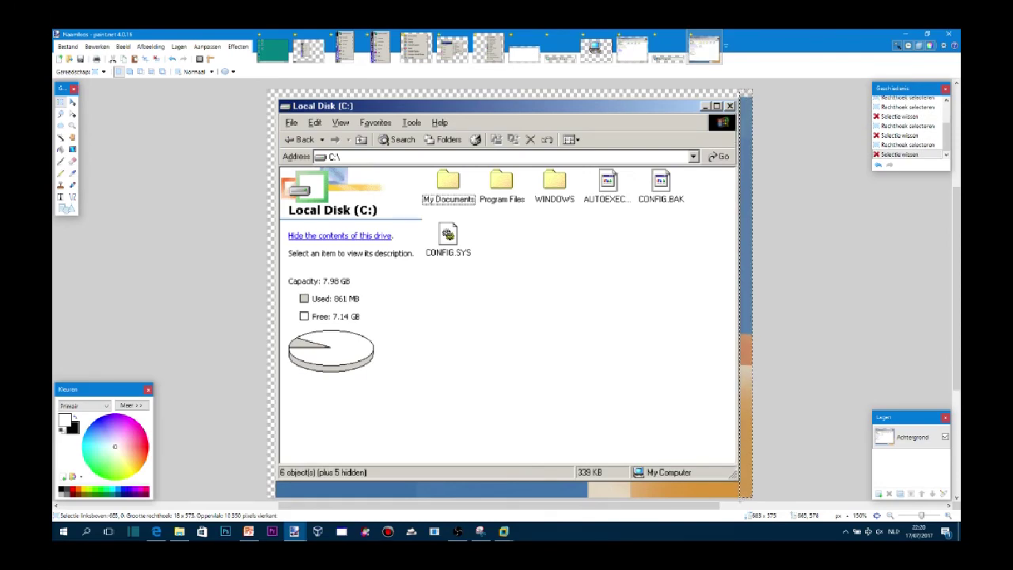
key("Delete")
left_click_drag(258, 497, 792, 481)
key("Delete")
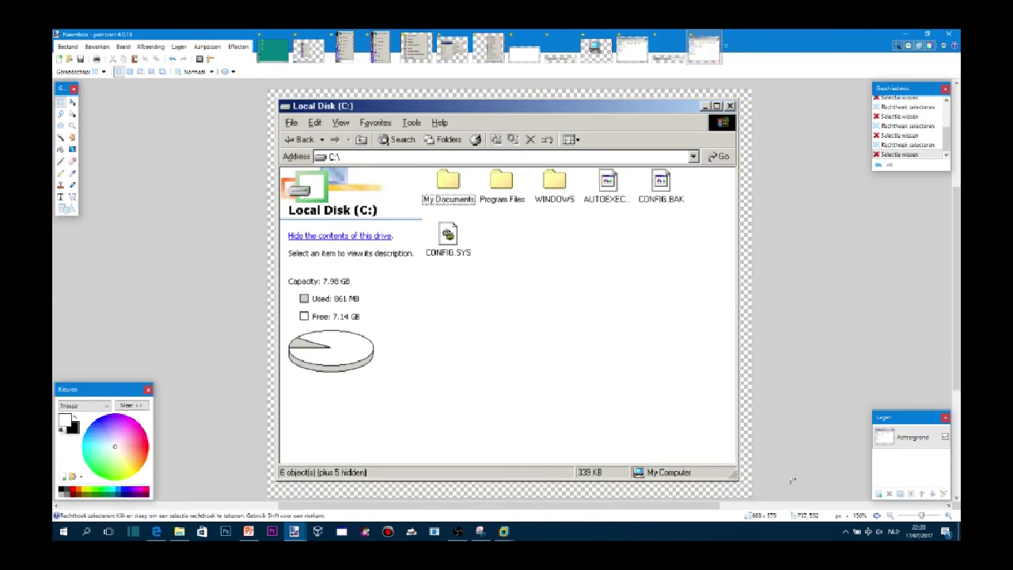
left_click(457, 533)
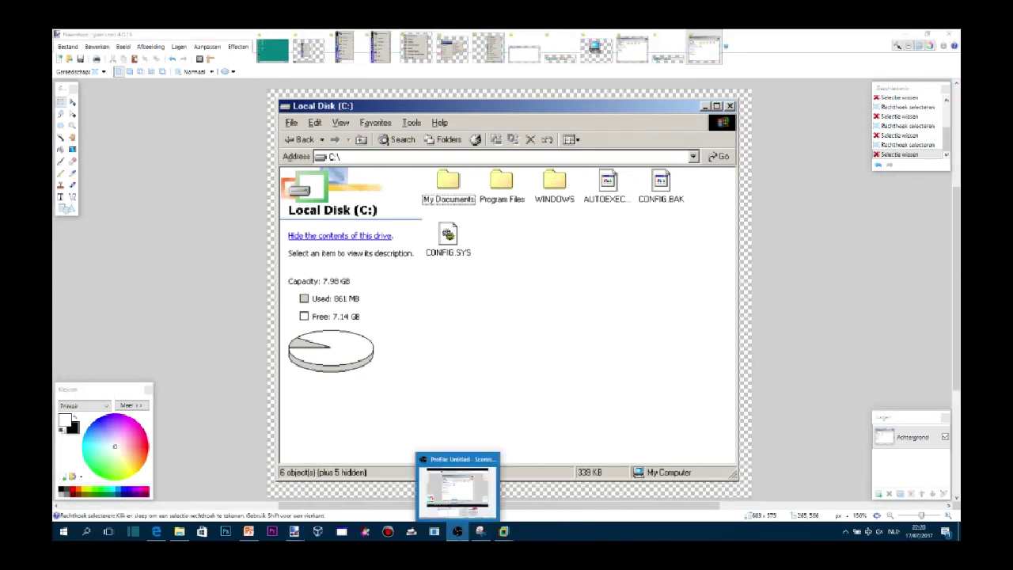
Minimize Paint.NET and type '#talongtoloadonyou i make 4 p' into Edge's Google search box.
left_click(909, 38)
left_click(909, 37)
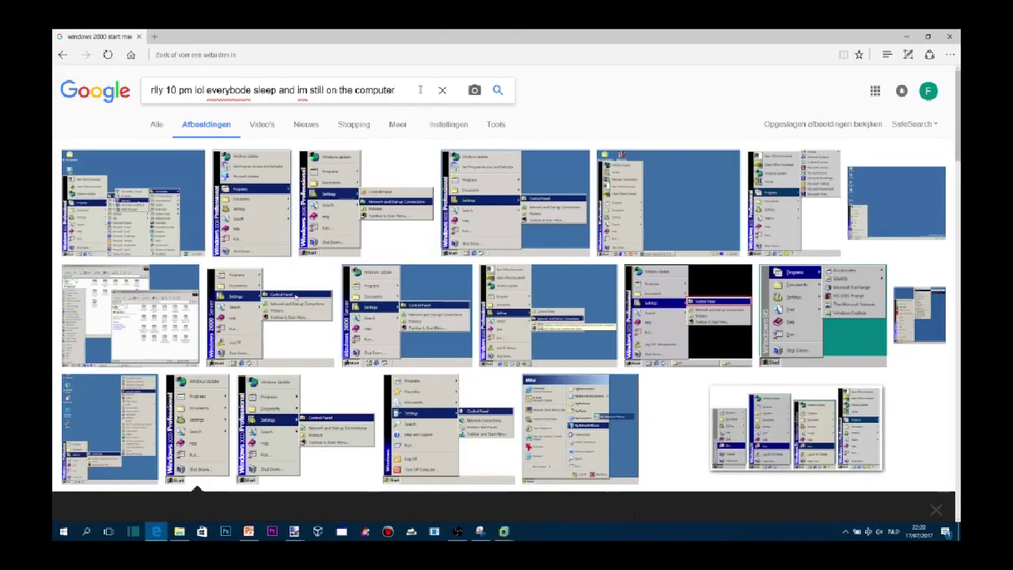
left_click(156, 532)
left_click(269, 90)
type("#ta")
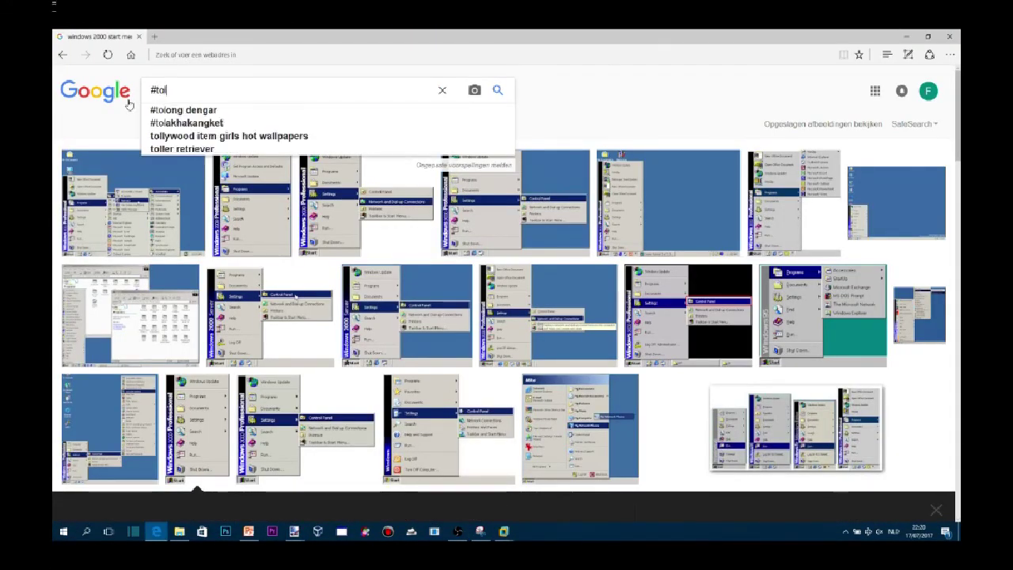
type("longtoup")
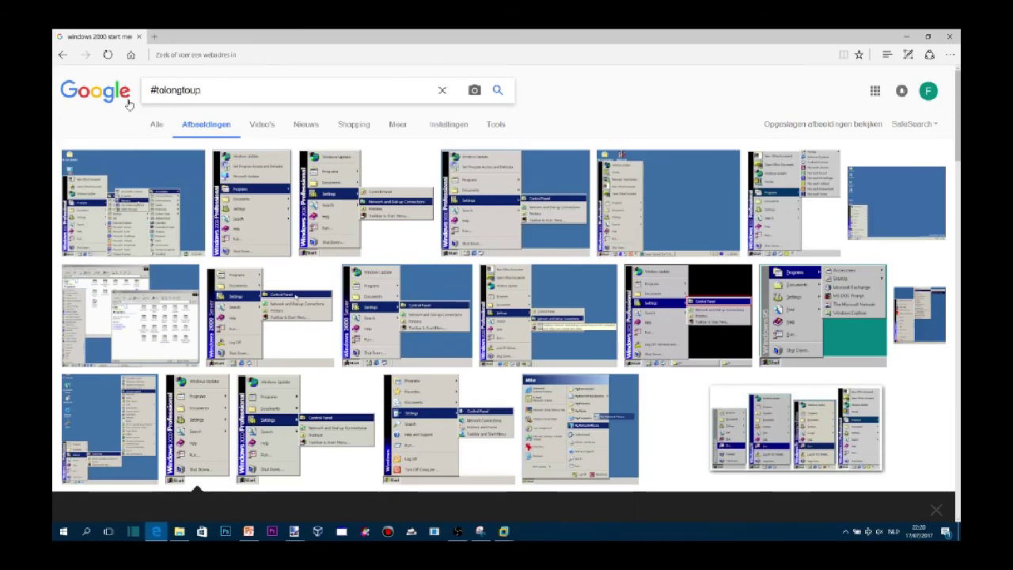
type("loadonyoutube so")
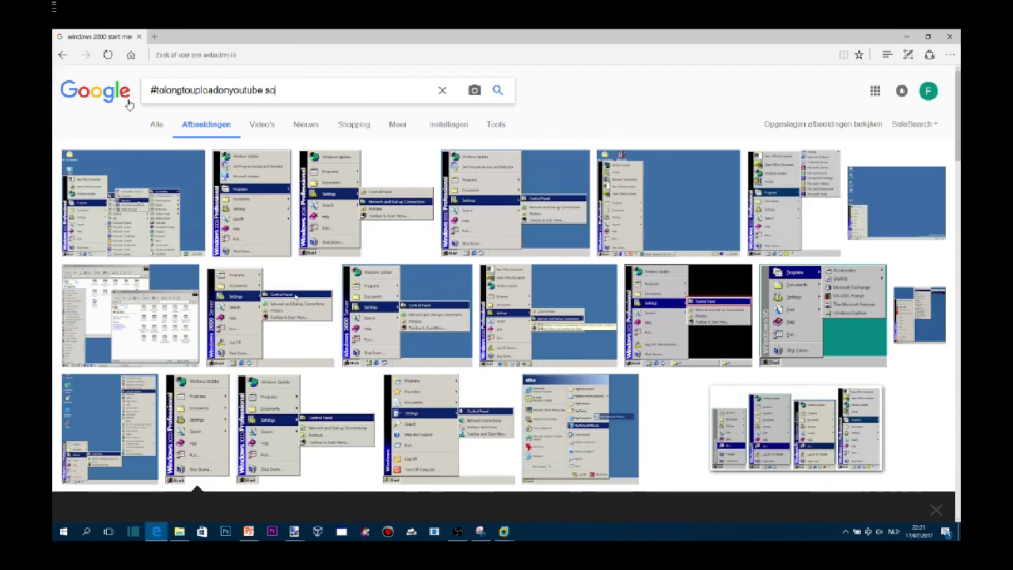
type(" i make 4 p")
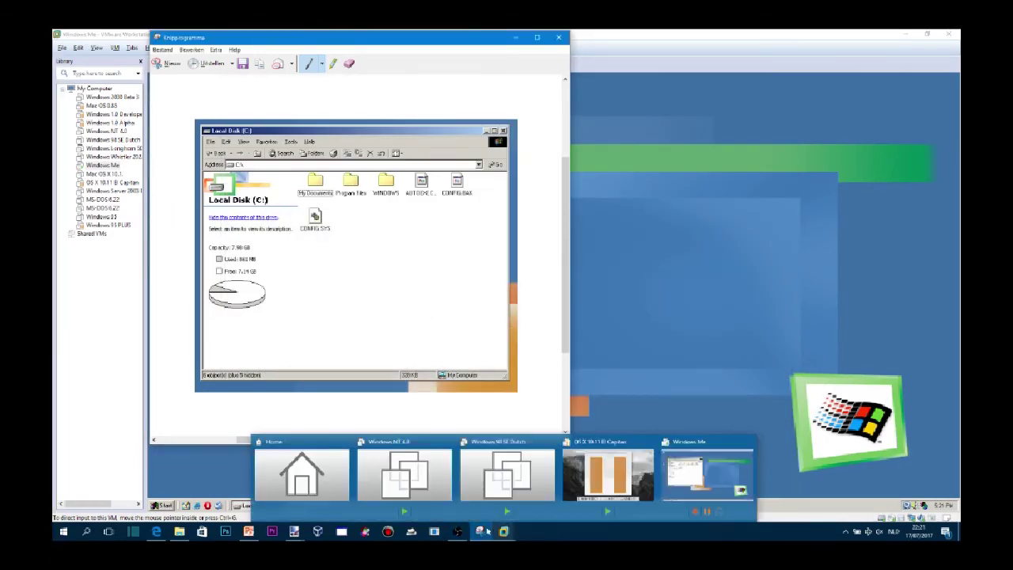
Copy the trimmed Local Disk image and paste it onto a duplicate of the My Computer slide.
left_click(919, 487)
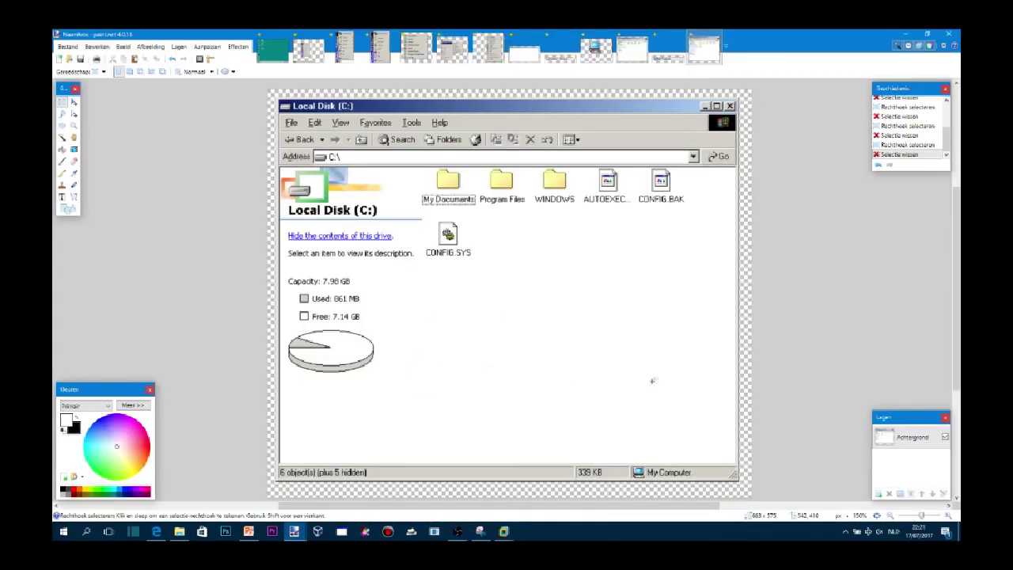
key("ctrl+a")
key("ctrl+d")
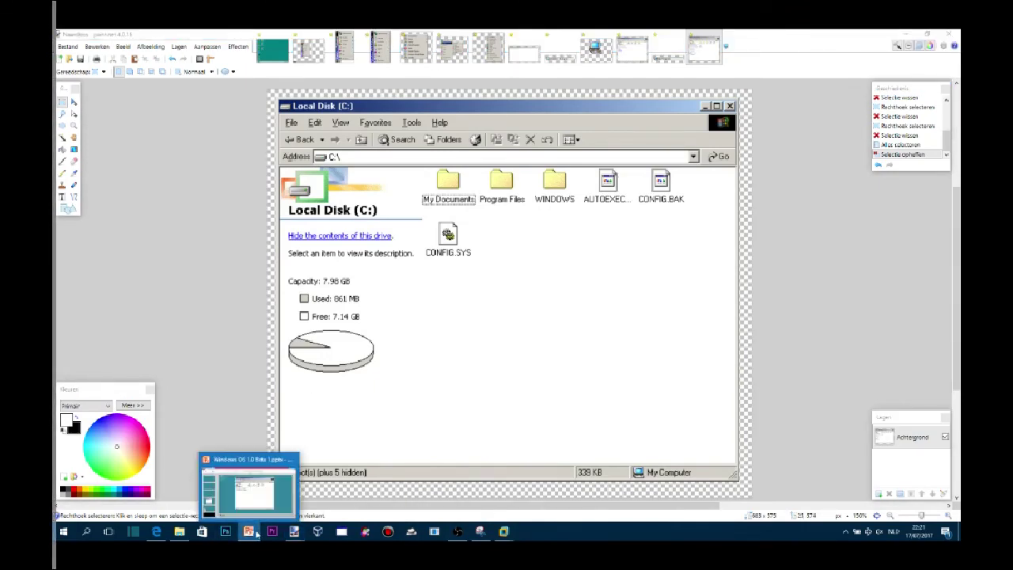
left_click(245, 487)
right_click(142, 352)
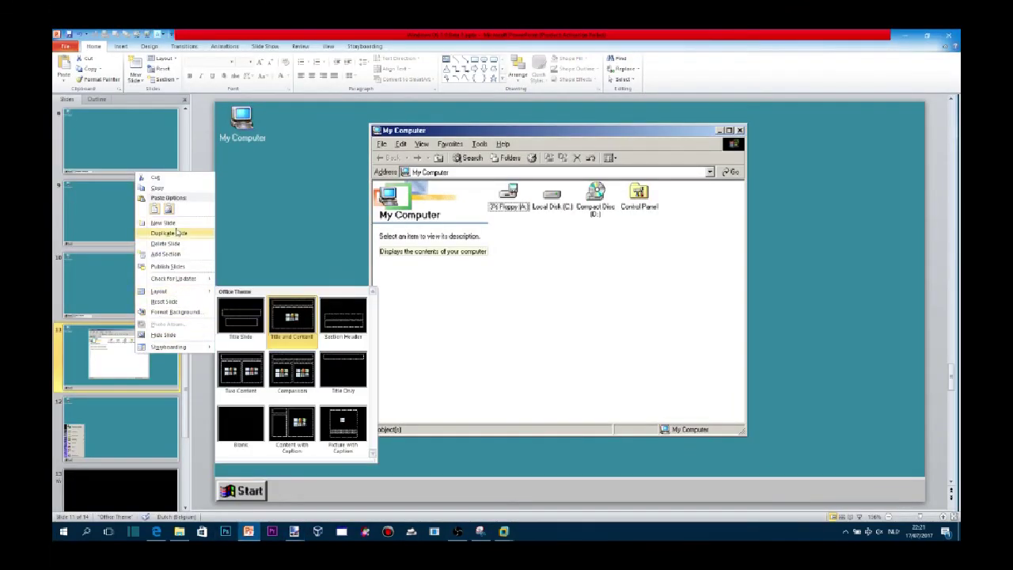
left_click(155, 209)
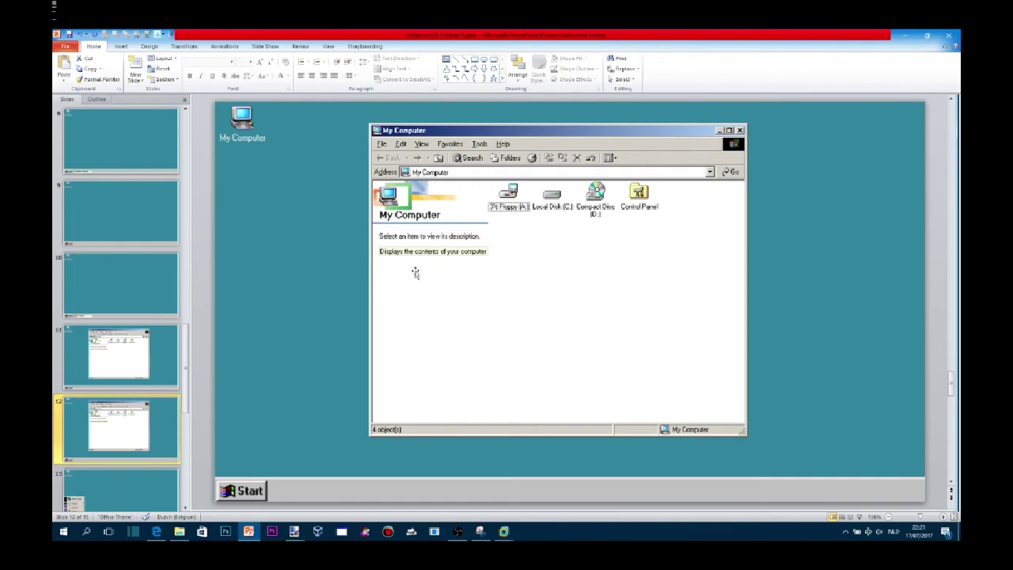
key("ctrl+v")
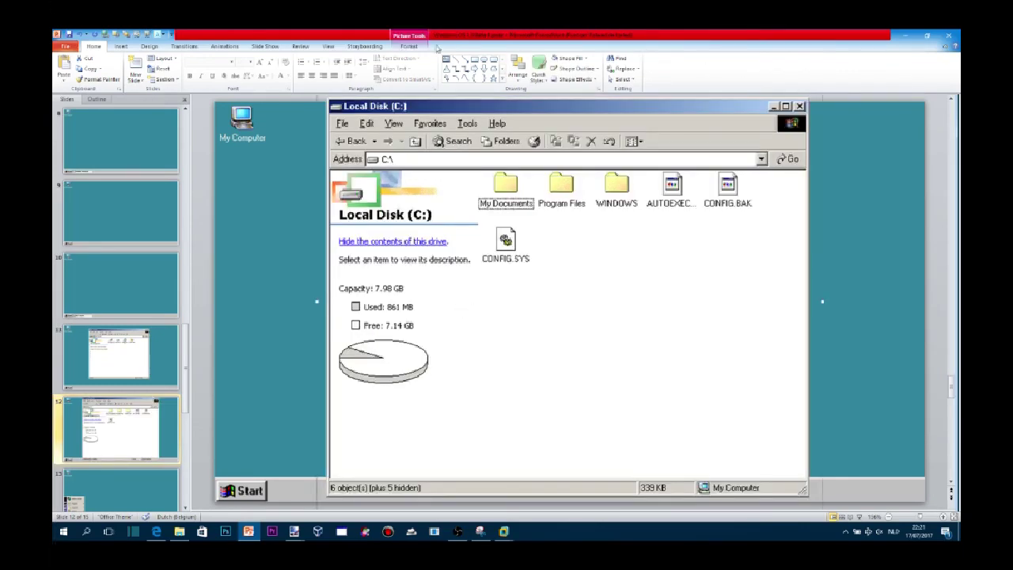
Resize the screenshot to 14.1 cm wide and position it over the My Computer window.
left_click(408, 46)
left_click(938, 78)
left_click(938, 78)
left_click(938, 78)
left_click(937, 79)
left_click(937, 78)
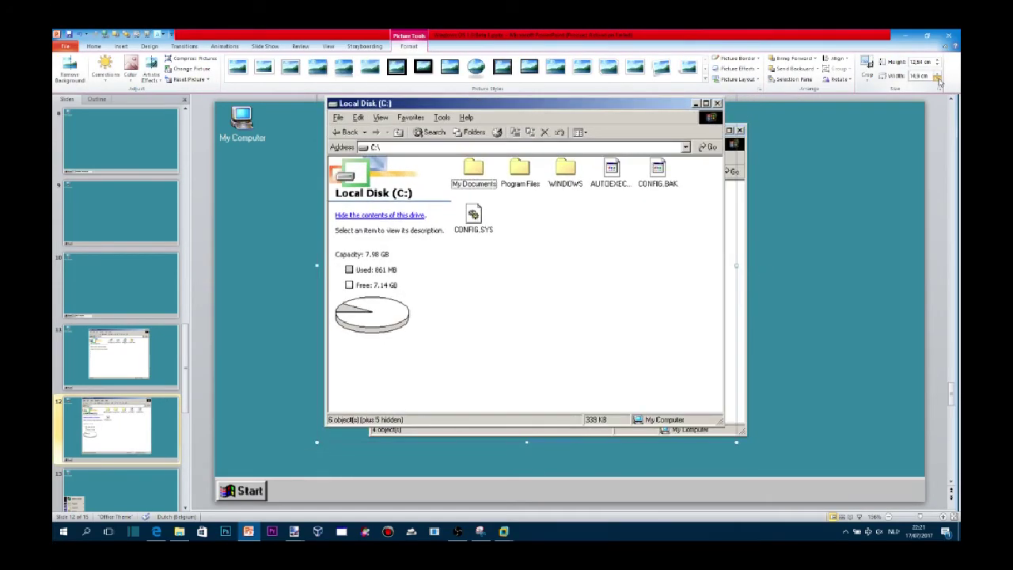
left_click(937, 79)
mouse_move(396, 194)
left_mouse_down()
mouse_move(478, 252)
mouse_move(434, 221)
left_mouse_up()
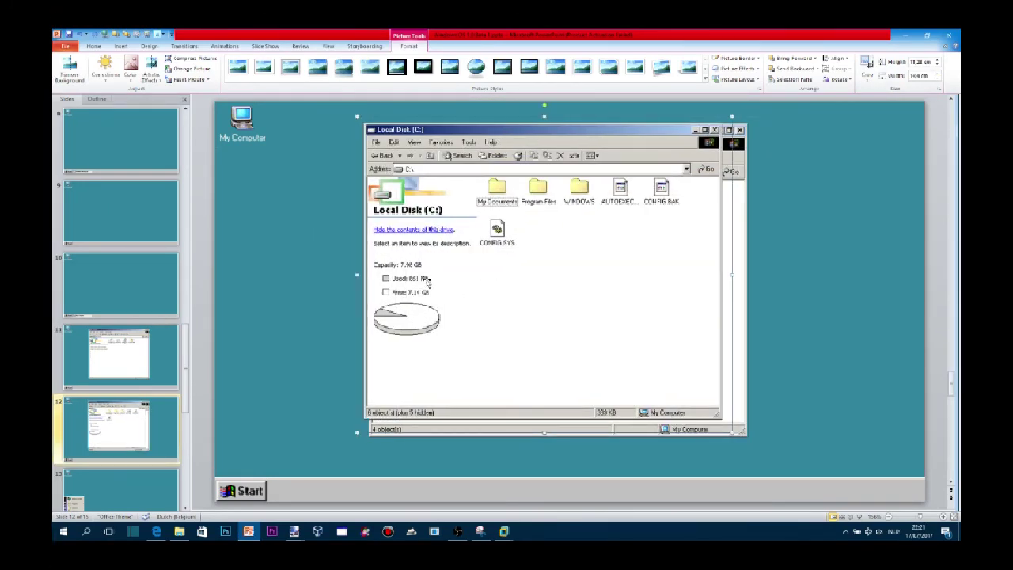
left_click_drag(427, 282, 441, 279)
left_click(937, 73)
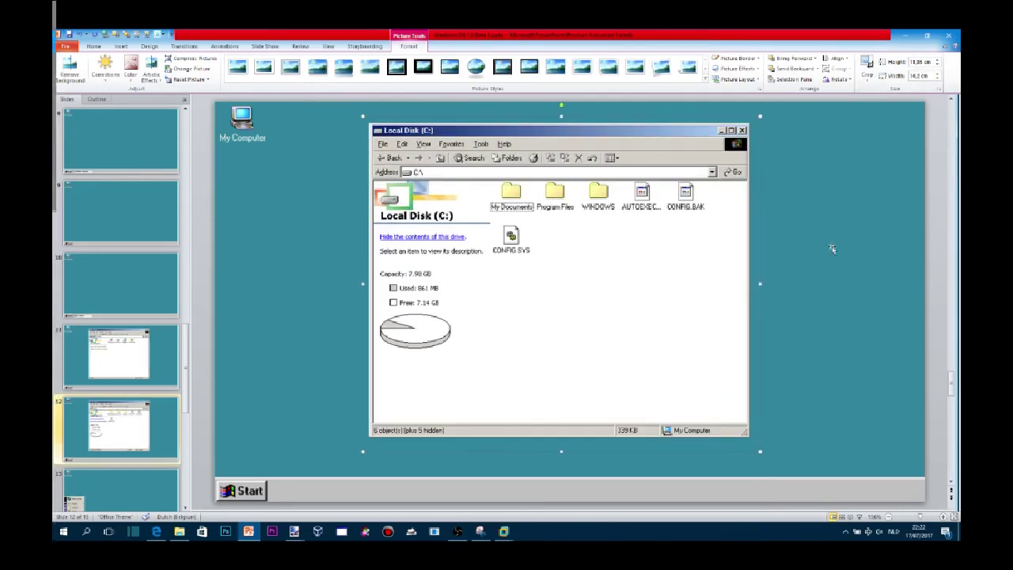
left_click(937, 79)
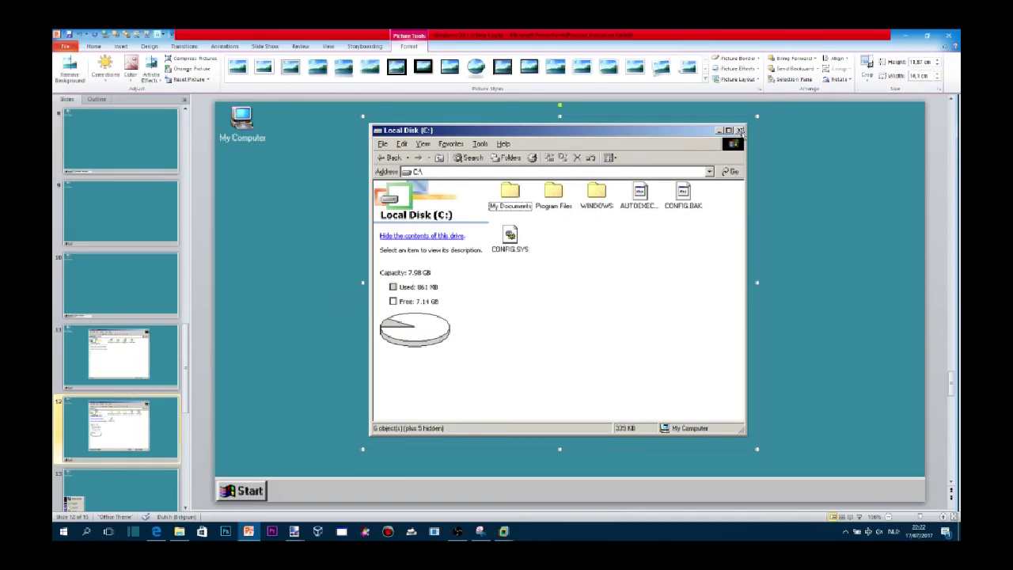
Check the screenshot's ordering options and compare slides 11 and 12.
right_click(610, 172)
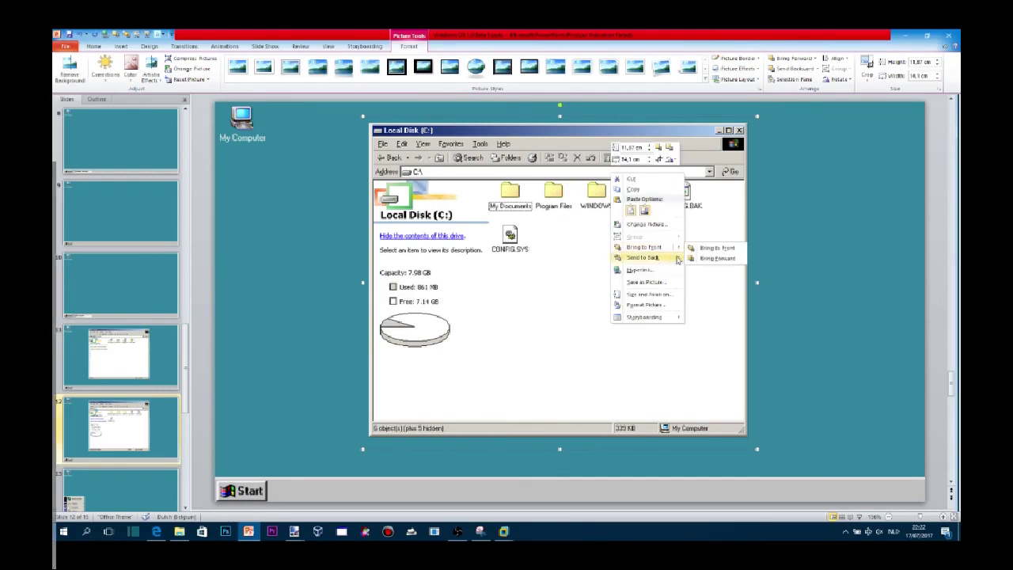
mouse_move(679, 248)
left_click(716, 258)
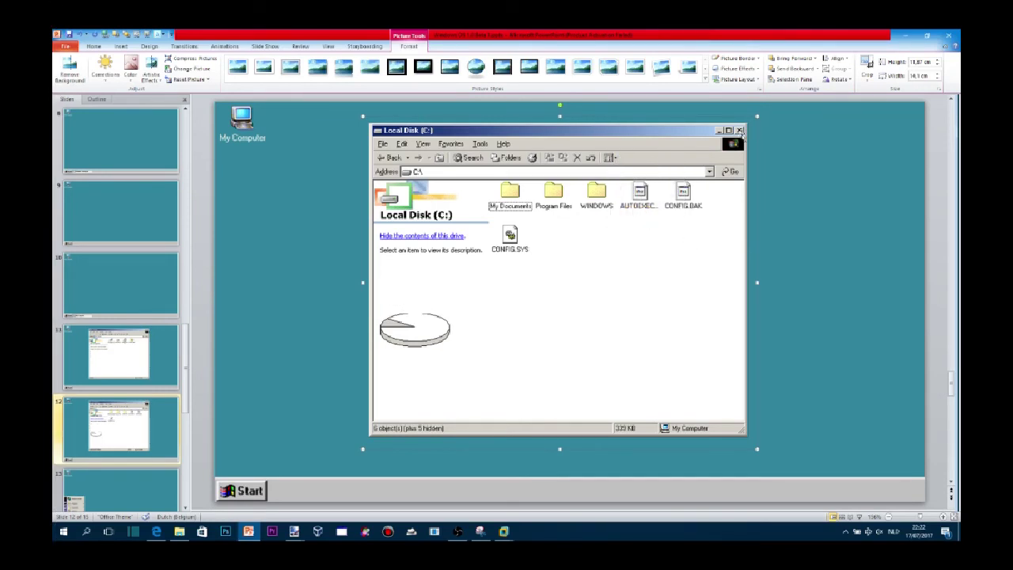
left_click(135, 361)
key("Down")
key("Up")
key("Down")
Send the Local Disk screenshot backward two layers behind the capacity text.
left_click(412, 284)
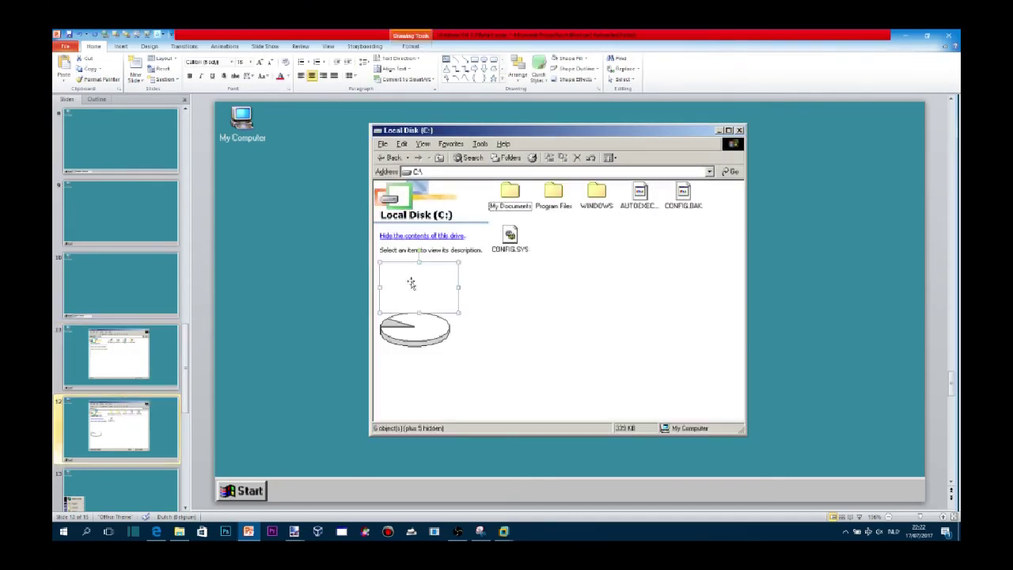
left_click(601, 175)
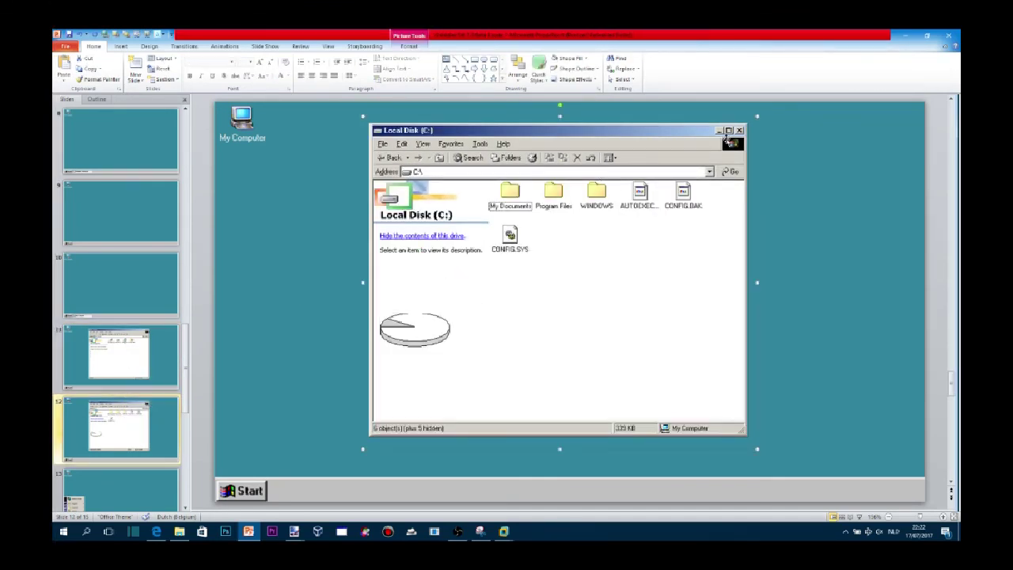
right_click(579, 255)
mouse_move(626, 340)
left_click(679, 353)
right_click(622, 231)
mouse_move(663, 319)
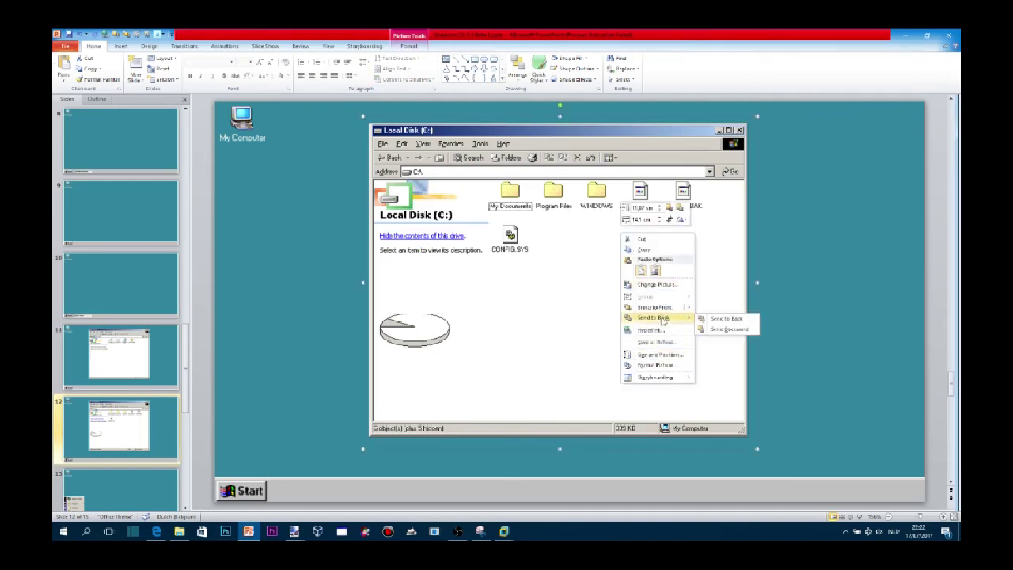
left_click(710, 331)
Delete the empty rectangle sitting over the Capacity text.
left_click(739, 130)
left_click(420, 285)
left_click(432, 298)
left_click_drag(438, 299, 556, 303)
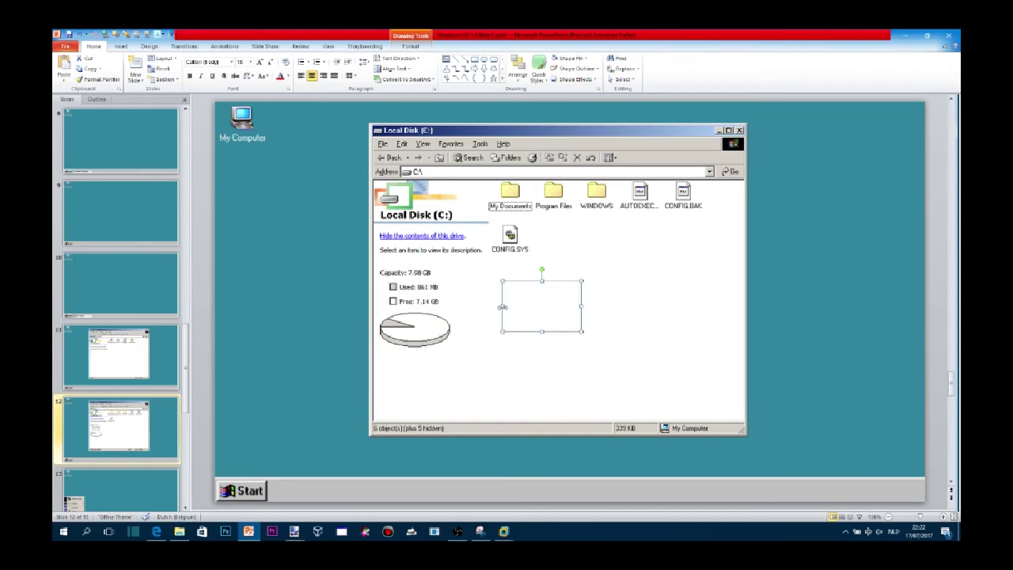
key("Delete")
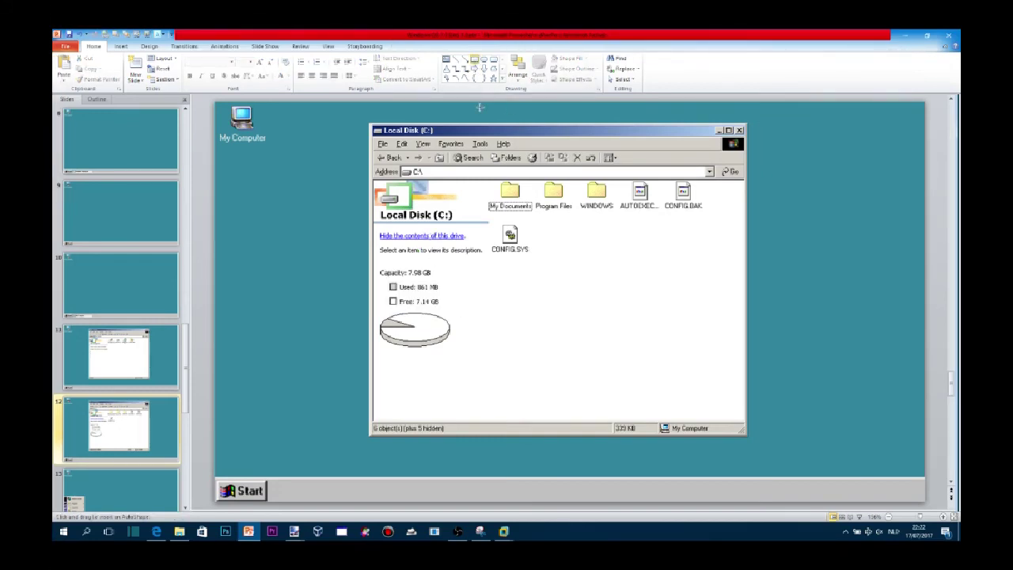
Cover the Hide the contents link with a no-fill, no-outline rectangle and duplicate slide 12.
left_click_drag(378, 227, 471, 240)
left_click(411, 46)
left_click(384, 57)
left_click(388, 143)
left_click(380, 69)
left_click(391, 166)
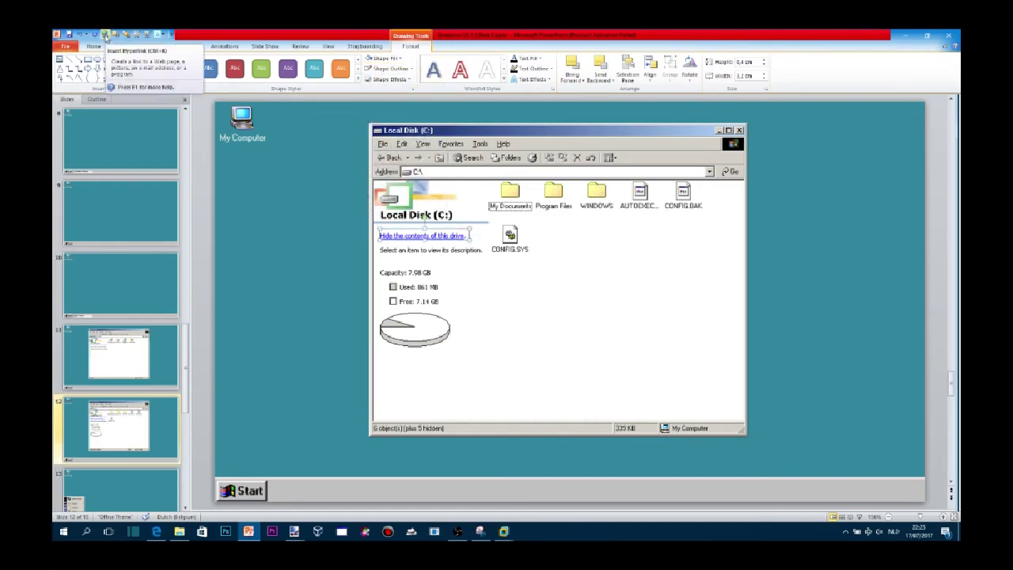
left_click(106, 35)
left_click(421, 331)
right_click(139, 409)
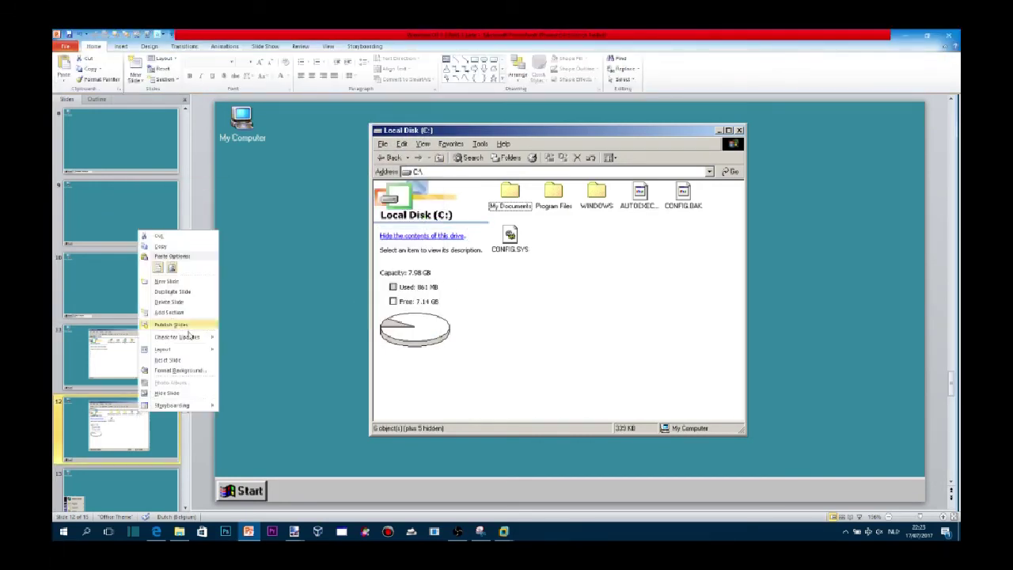
left_click(190, 298)
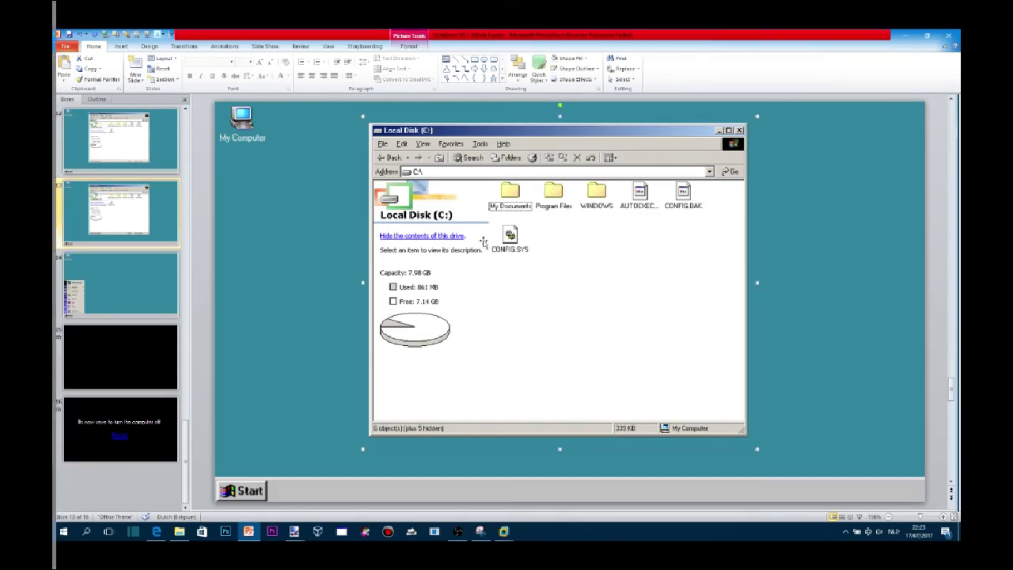
Switch to the Windows Me VM and take a new snip of the Local Disk window.
mouse_move(503, 531)
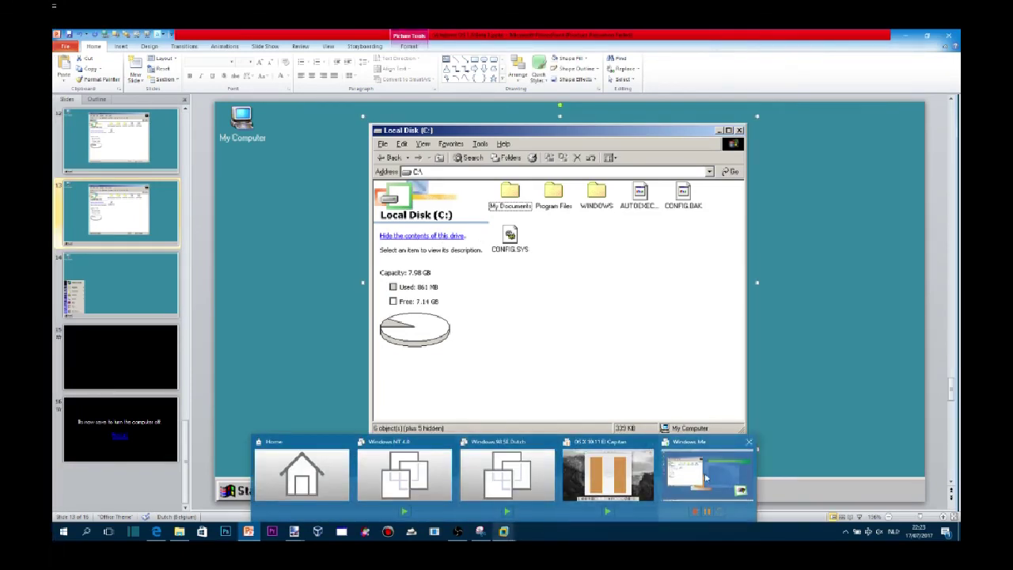
left_click(706, 477)
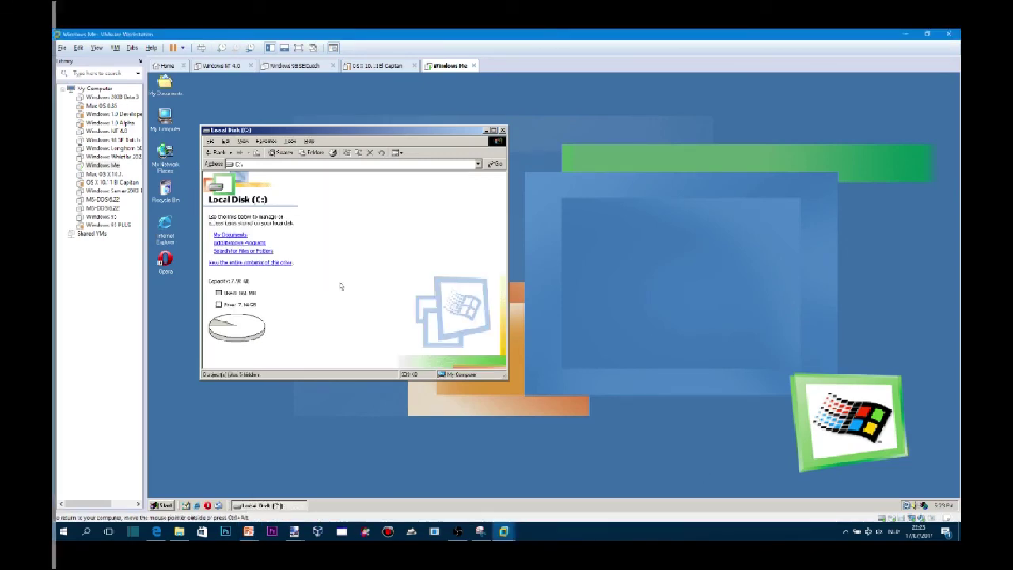
left_click(293, 531)
left_click(172, 68)
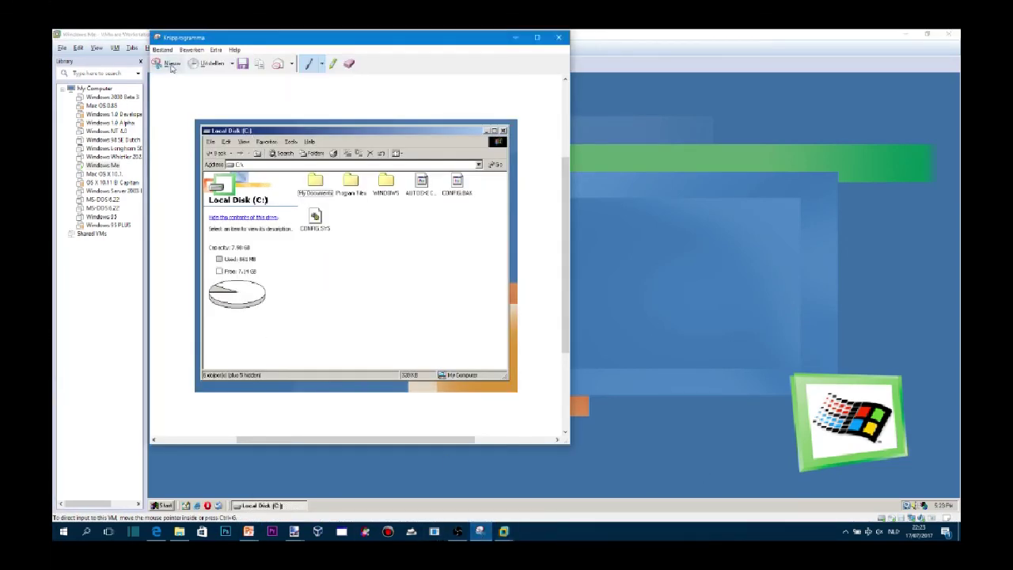
left_click_drag(205, 260, 297, 269)
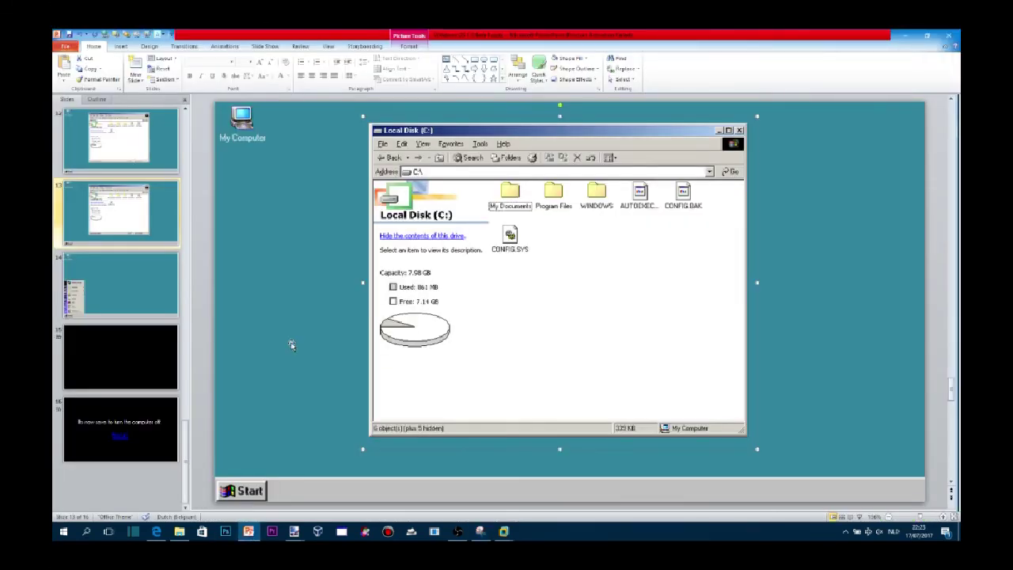
Try drawing rectangles over the CONFIG.SYS file and folder icons, then remove them.
mouse_move(485, 263)
left_mouse_down()
mouse_move(513, 230)
mouse_move(529, 277)
left_mouse_up()
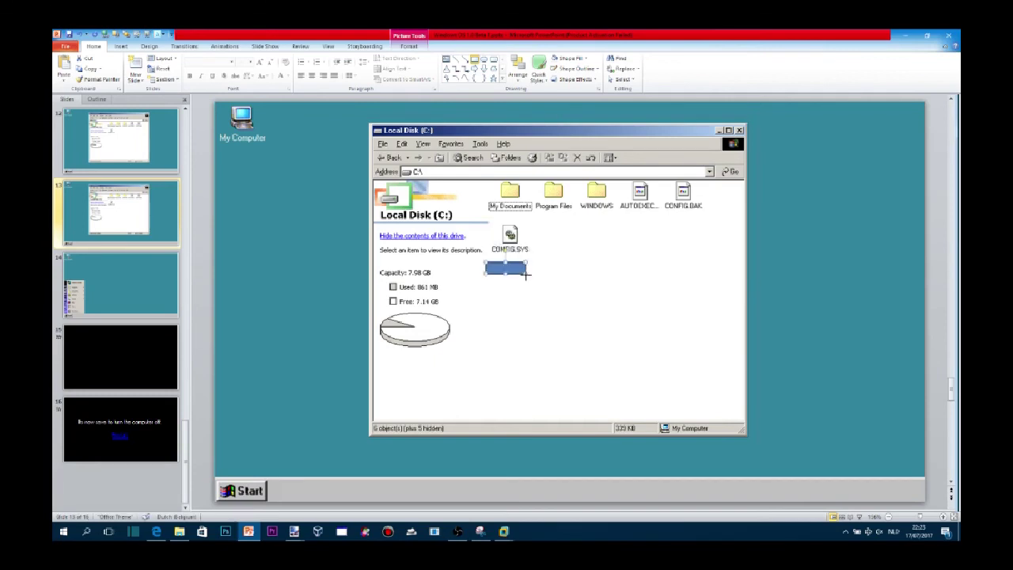
key("ctrl+z")
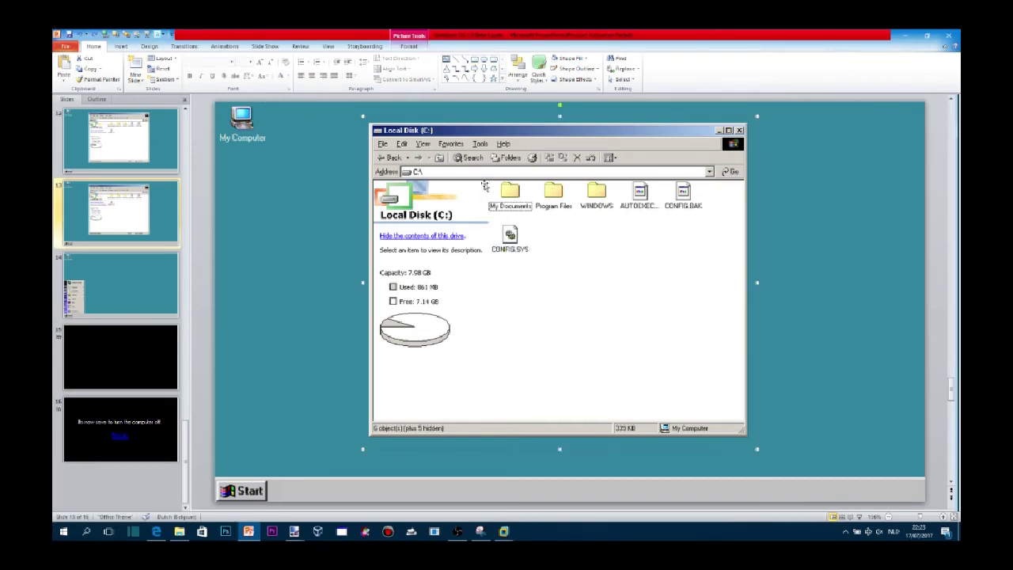
left_click(474, 61)
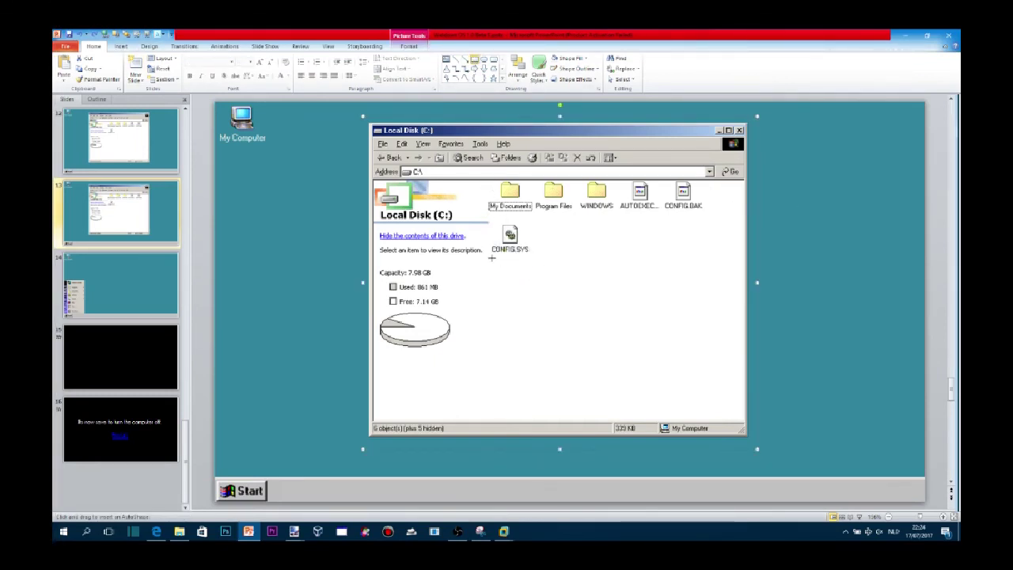
left_click_drag(492, 257, 704, 178)
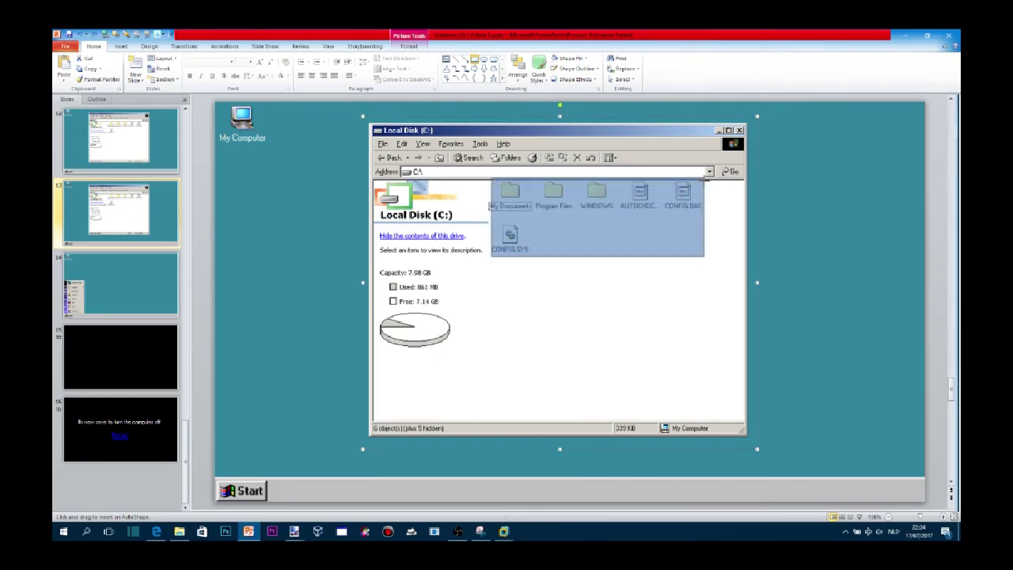
left_click_drag(705, 178, 704, 179)
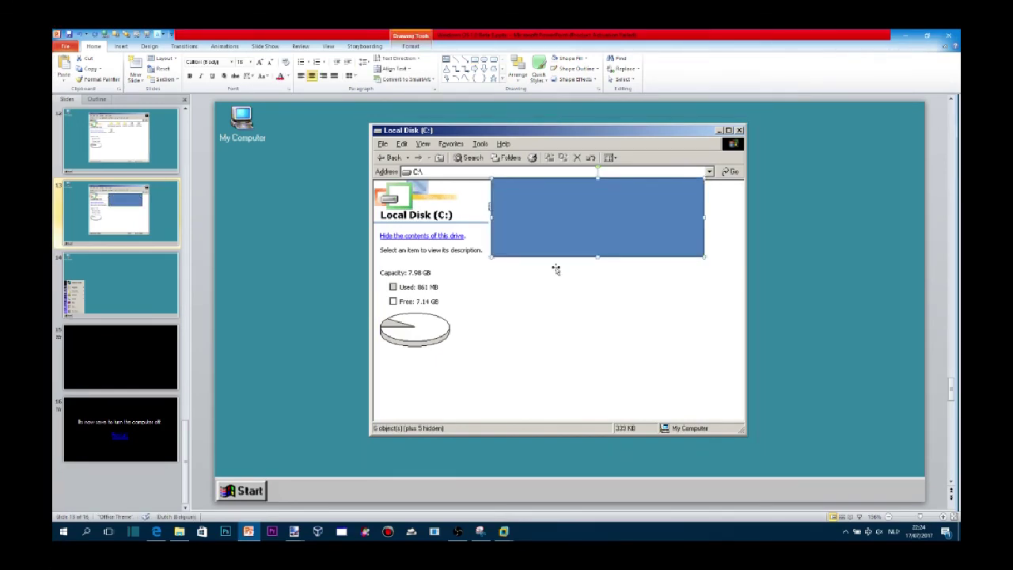
key("Delete")
Delete the duplicated Local Disk slide 13.
mouse_move(507, 532)
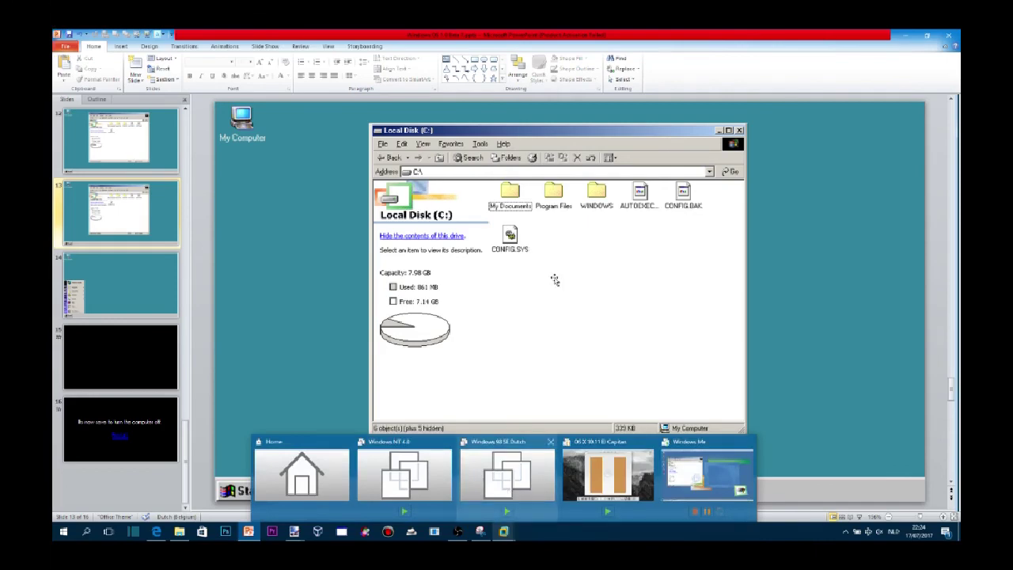
right_click(148, 213)
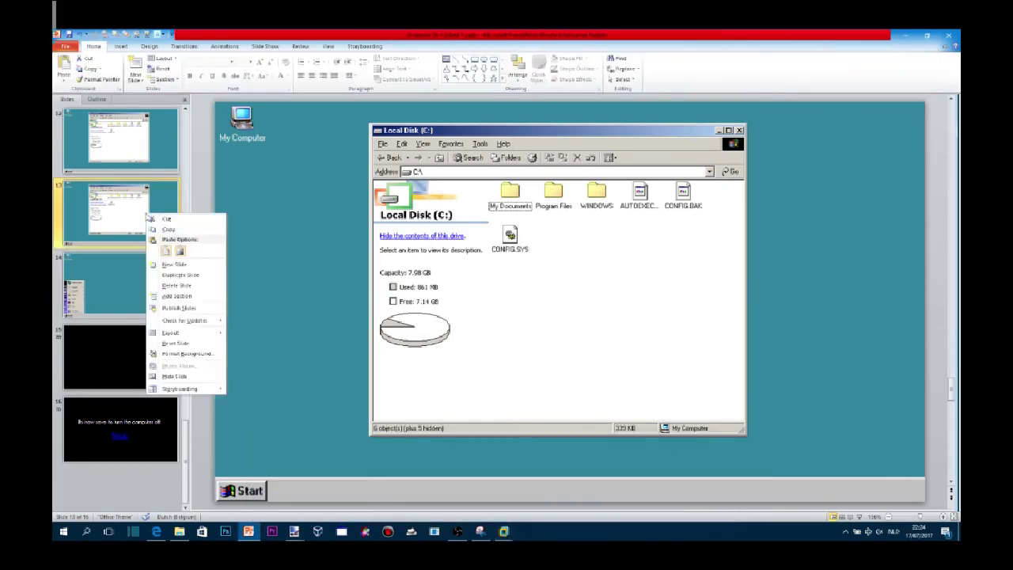
left_click(196, 285)
On slide 12, select the text box, then nudge the Local Disk picture slightly right.
left_click(514, 262)
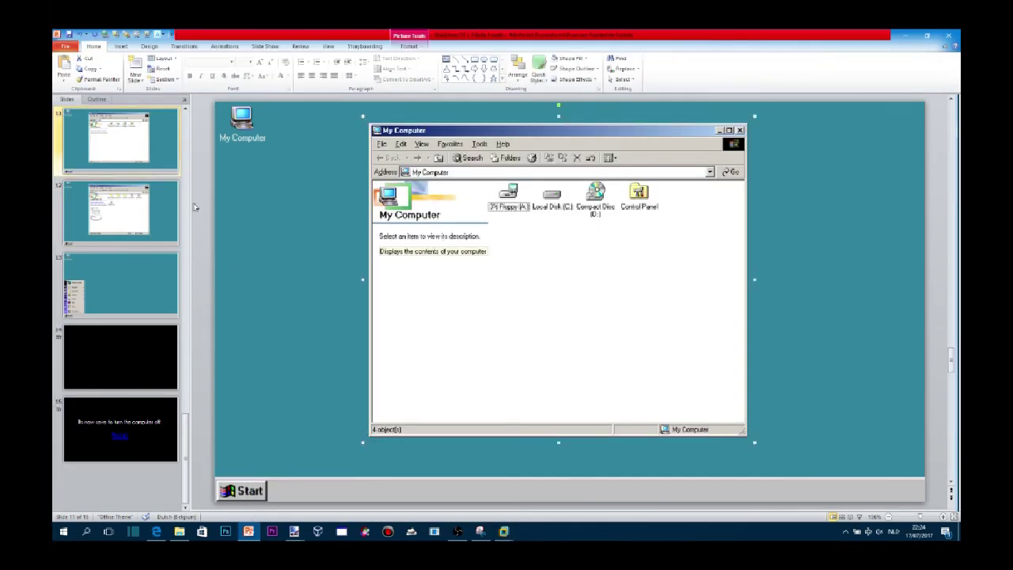
key("Delete")
left_click(435, 236)
key("Escape")
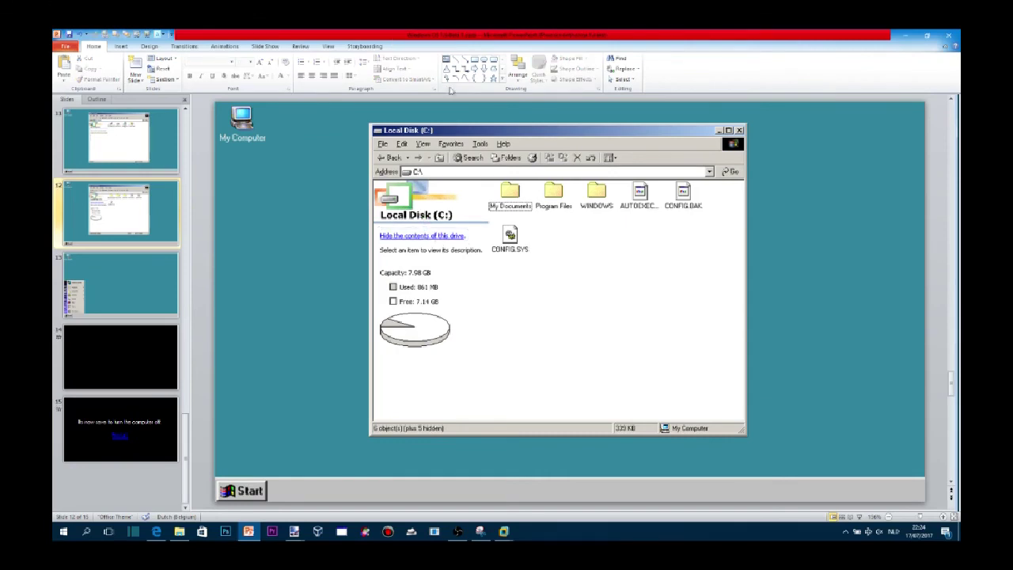
left_click_drag(379, 241, 389, 241)
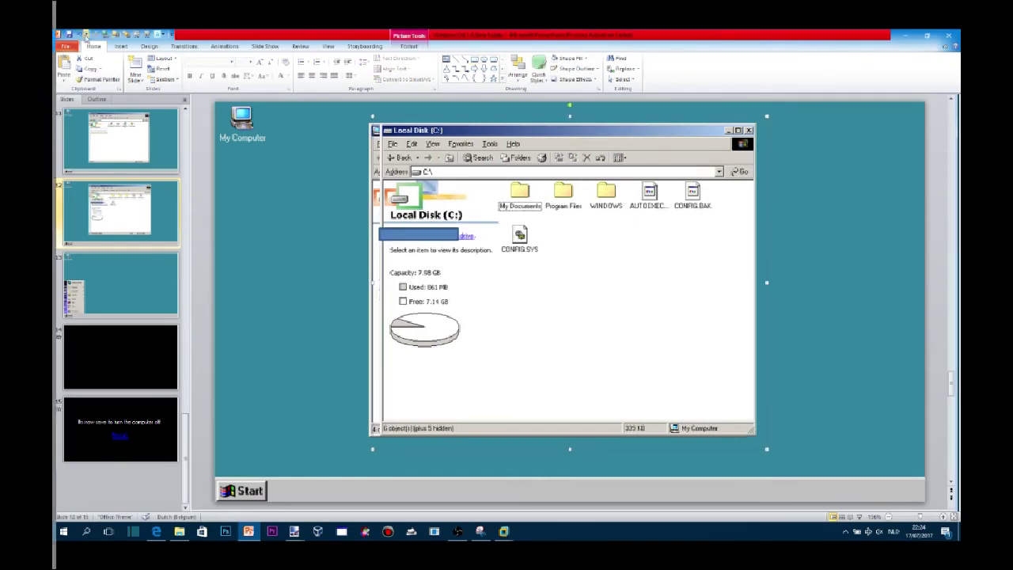
Undo the picture move, widen the rectangle over the link, and remove its outline.
left_click(86, 36)
left_click(435, 237)
left_click_drag(459, 237, 467, 240)
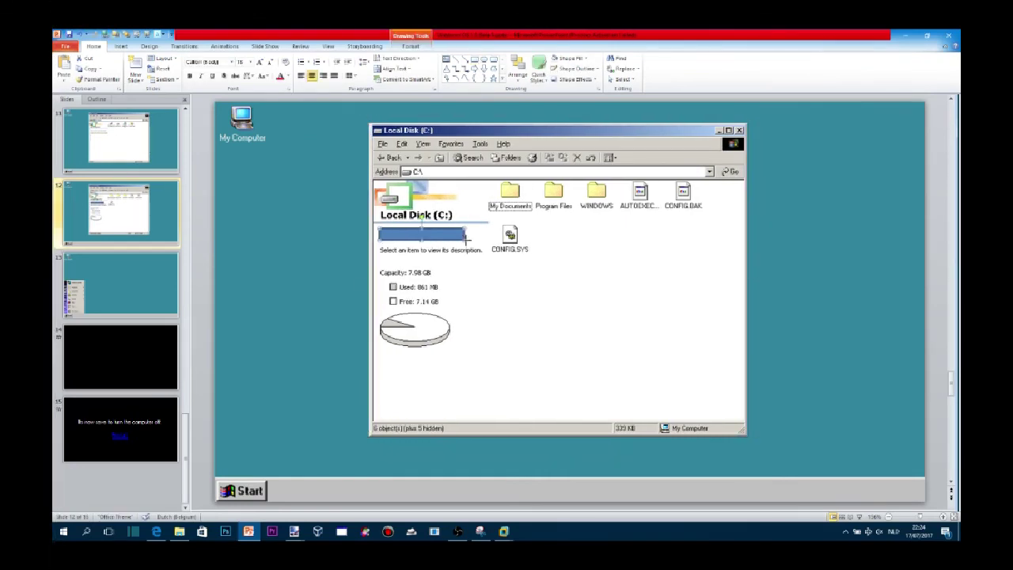
left_click(410, 46)
left_click(389, 68)
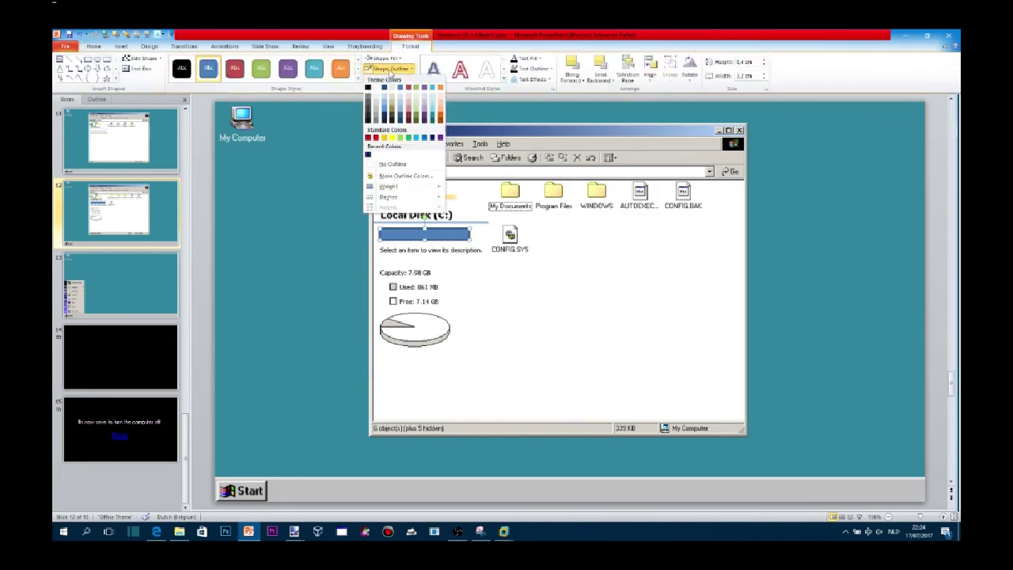
left_click(383, 93)
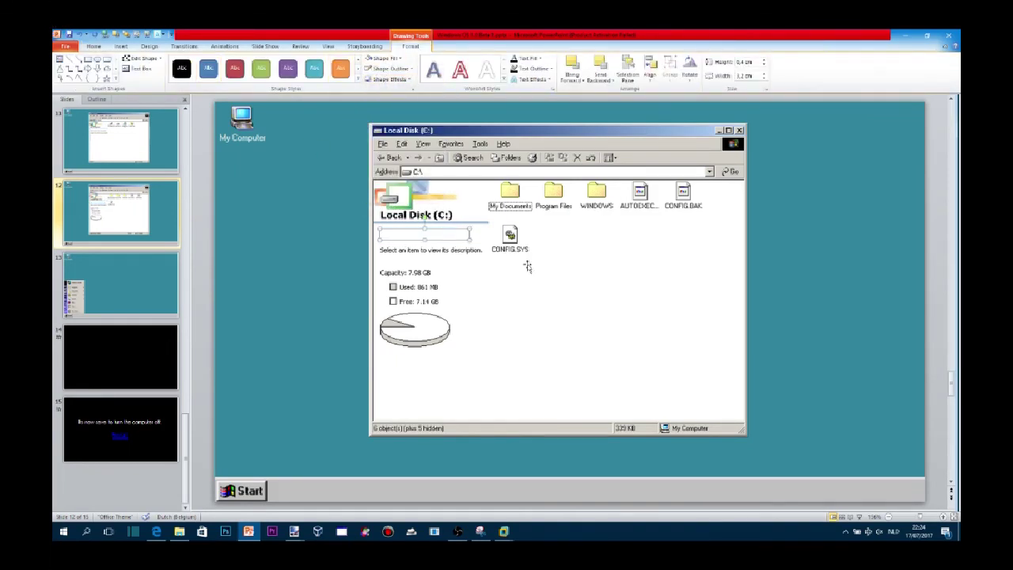
Reselect the Local Disk picture, then switch to the Windows Me virtual machine.
left_click(614, 279)
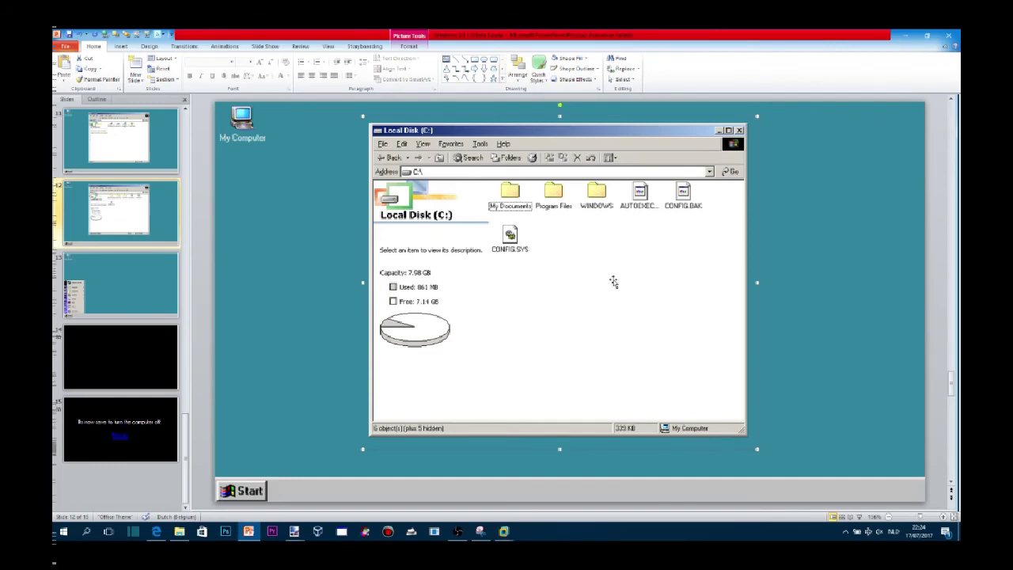
left_click(475, 243)
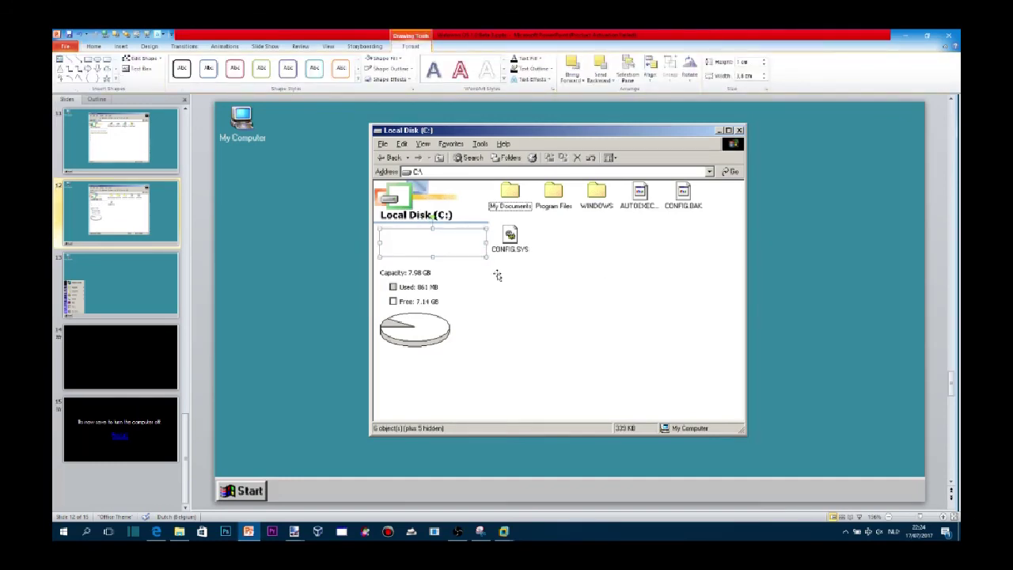
left_click(499, 276)
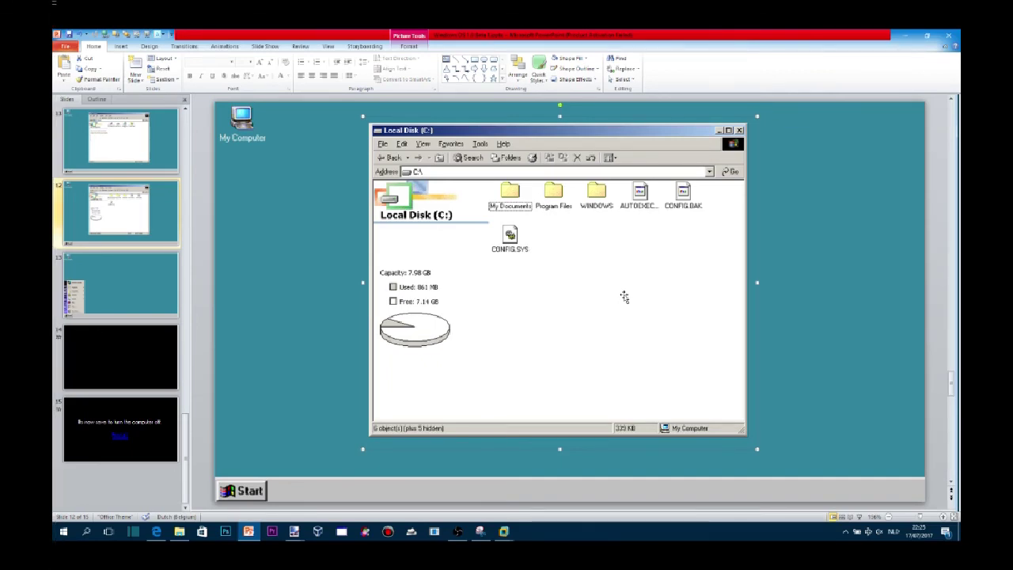
mouse_move(503, 531)
left_click(701, 490)
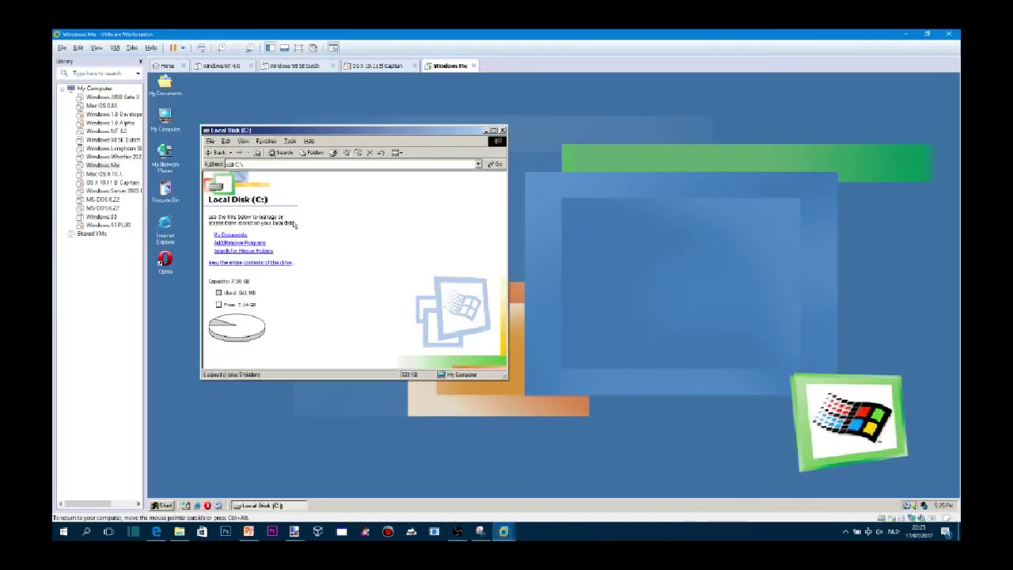
Select the drive's icons, go Back to My Computer, reopen Local Disk (C:), then return to PowerPoint.
left_click(315, 222)
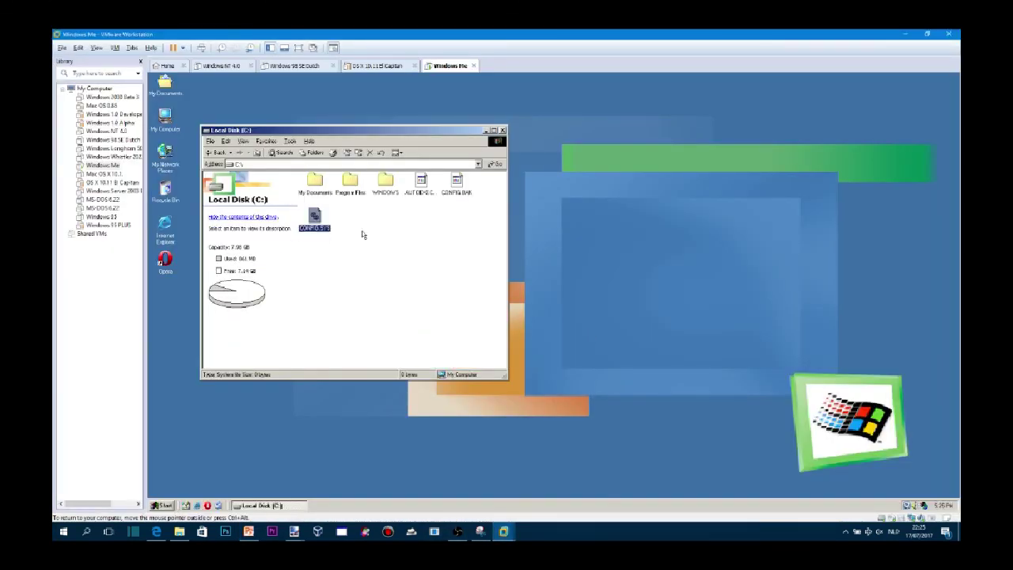
left_click_drag(464, 192, 372, 316)
left_click(371, 317)
left_click(218, 154)
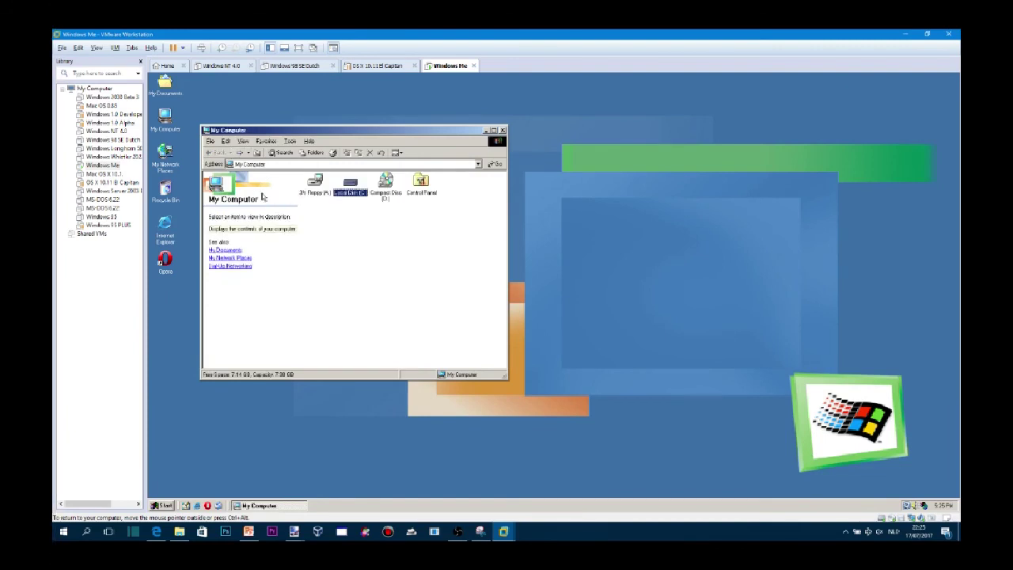
double_click(348, 184)
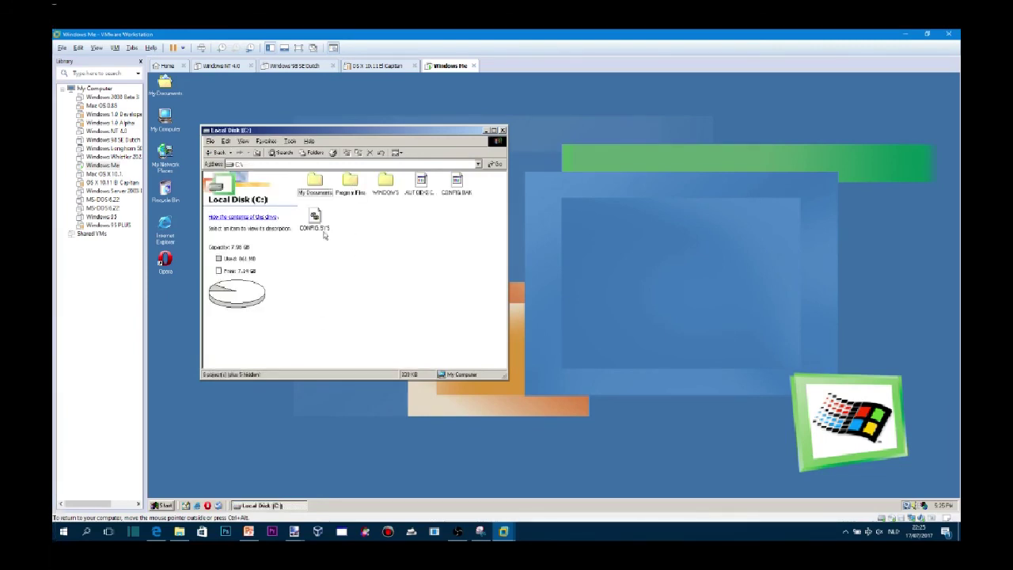
left_click(255, 533)
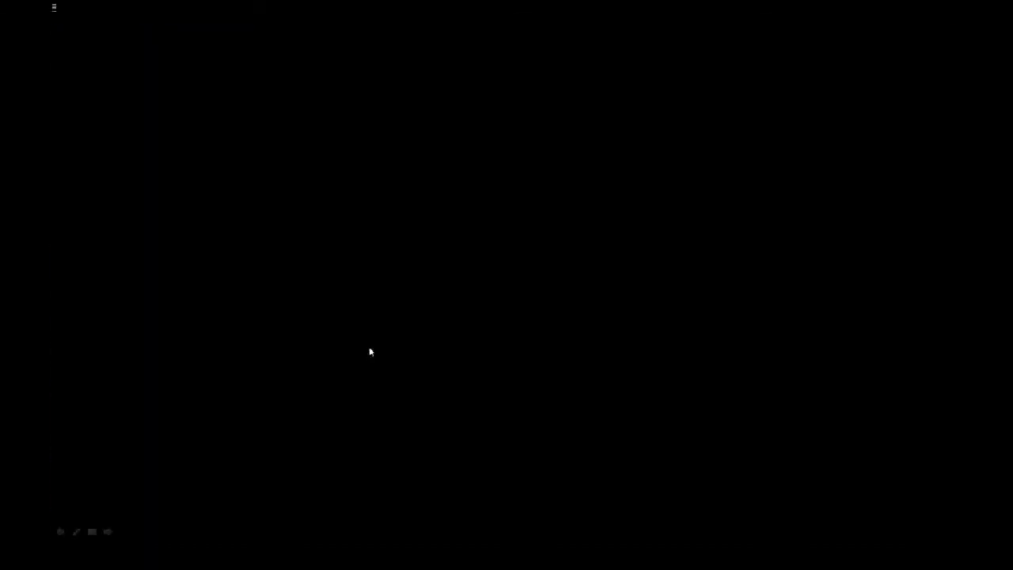
On the My Computer slide, draw a rectangle over Local Disk (C:) with no fill or outline.
left_click(109, 531)
left_click(313, 188)
key("Page_Up")
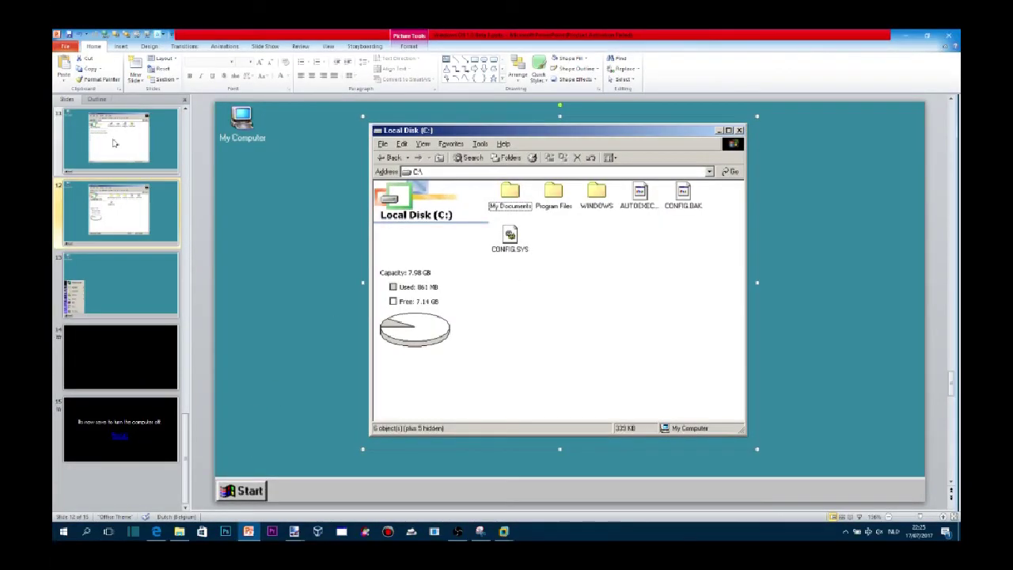
left_click_drag(529, 185, 576, 218)
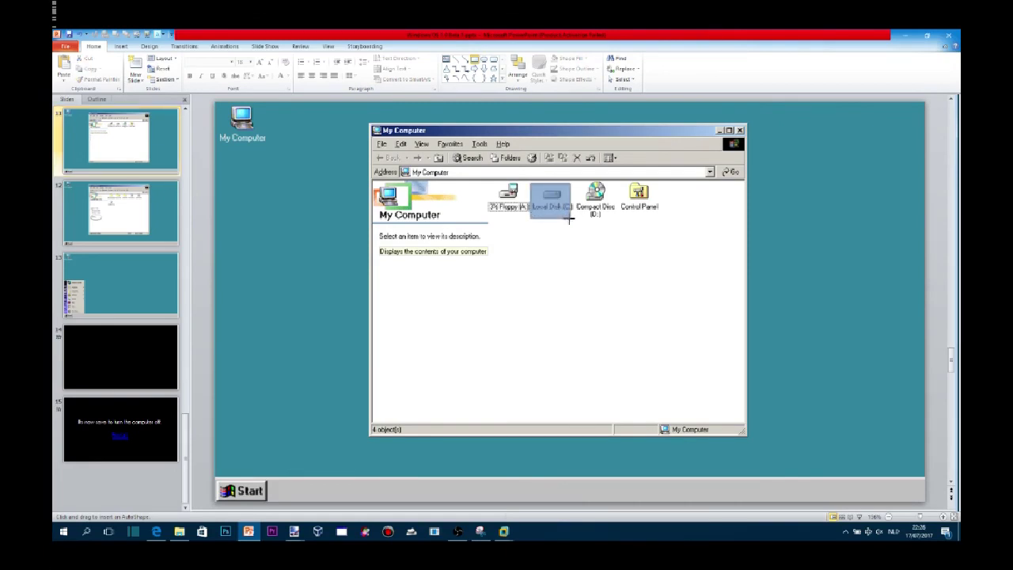
left_click(378, 58)
left_click(389, 68)
left_click(389, 69)
left_click(390, 69)
left_click(391, 165)
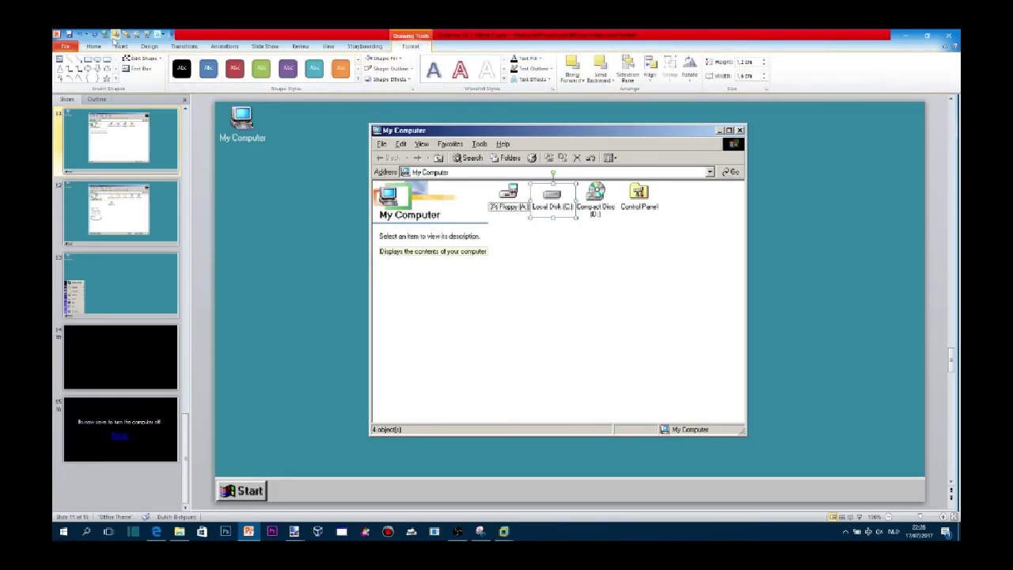
Hyperlink the rectangle to the Local Disk slide and test it in the slide show.
key("ctrl+k")
left_click(232, 305)
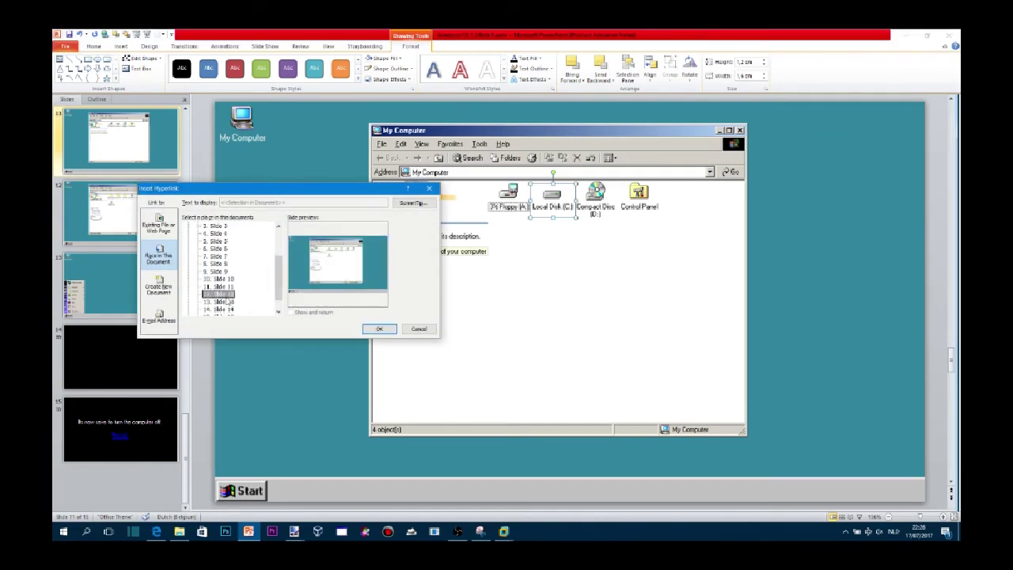
left_click(377, 328)
key("F5")
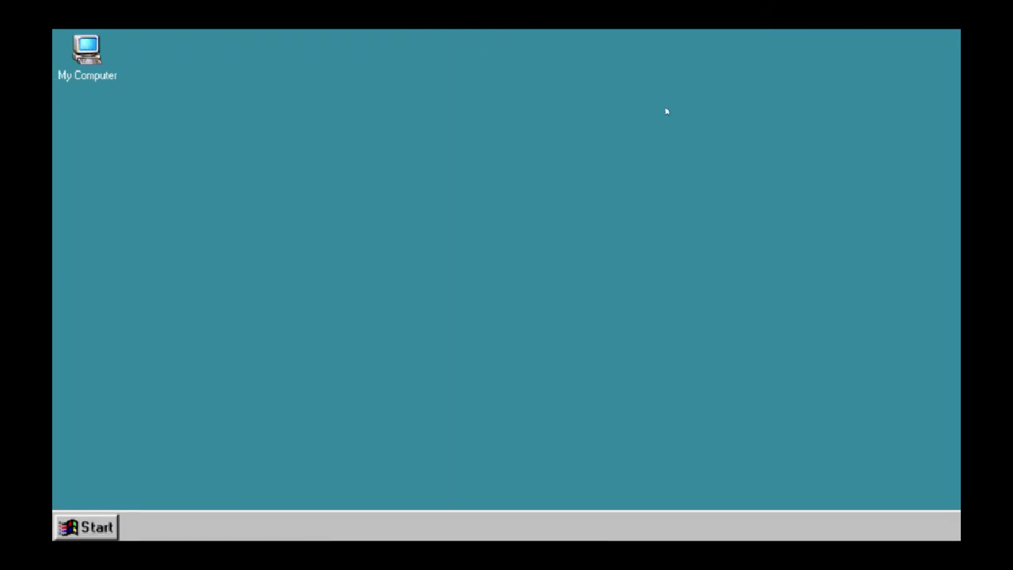
key("alt+Tab")
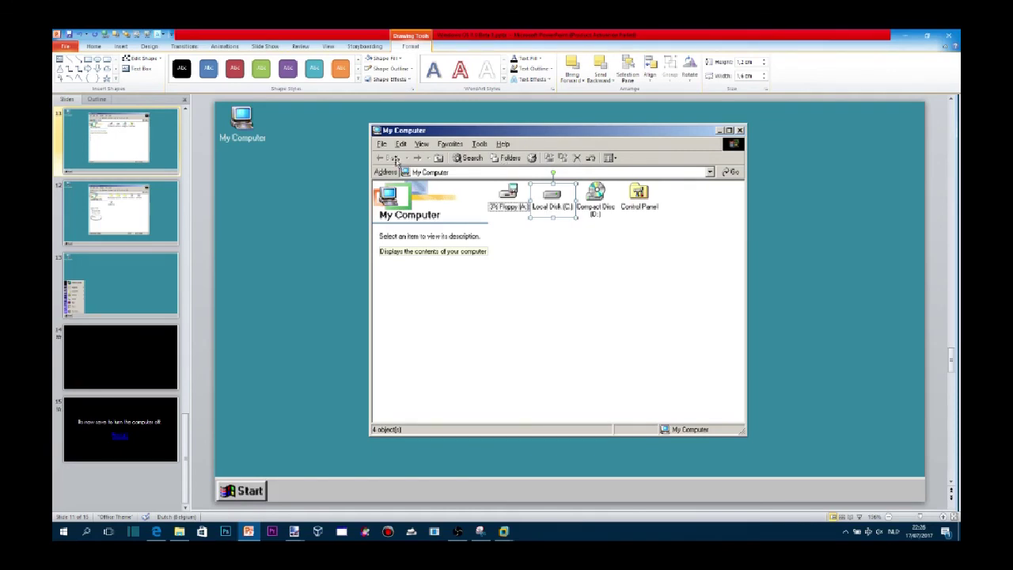
On slide 12, draw a transparent rectangle over the window's Back button.
left_click(130, 209)
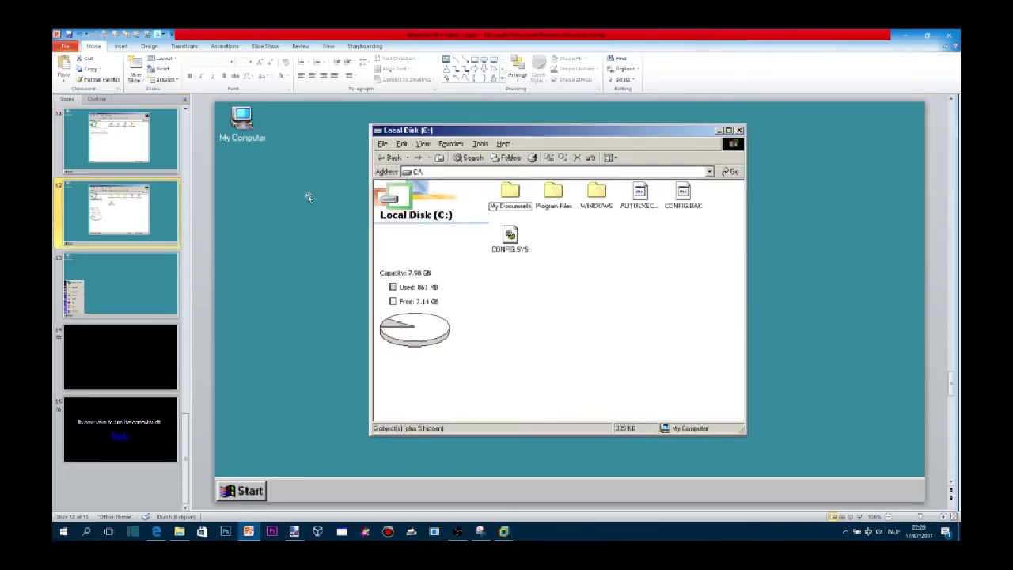
left_click(475, 60)
left_click_drag(375, 153, 403, 164)
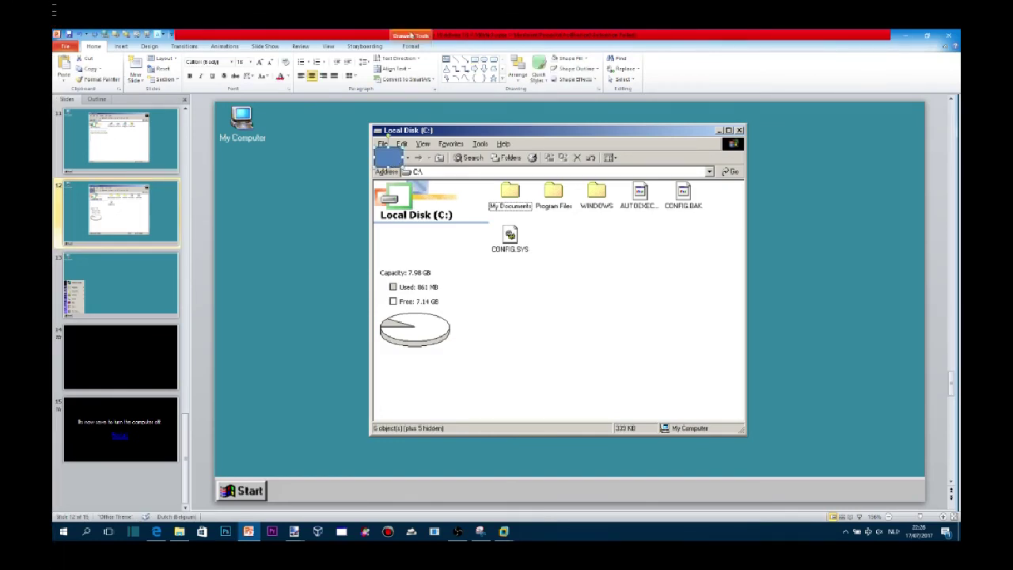
left_click(394, 47)
Hyperlink the Back hotspot to its target slide, then bring the Edge image results forward.
key("ctrl+k")
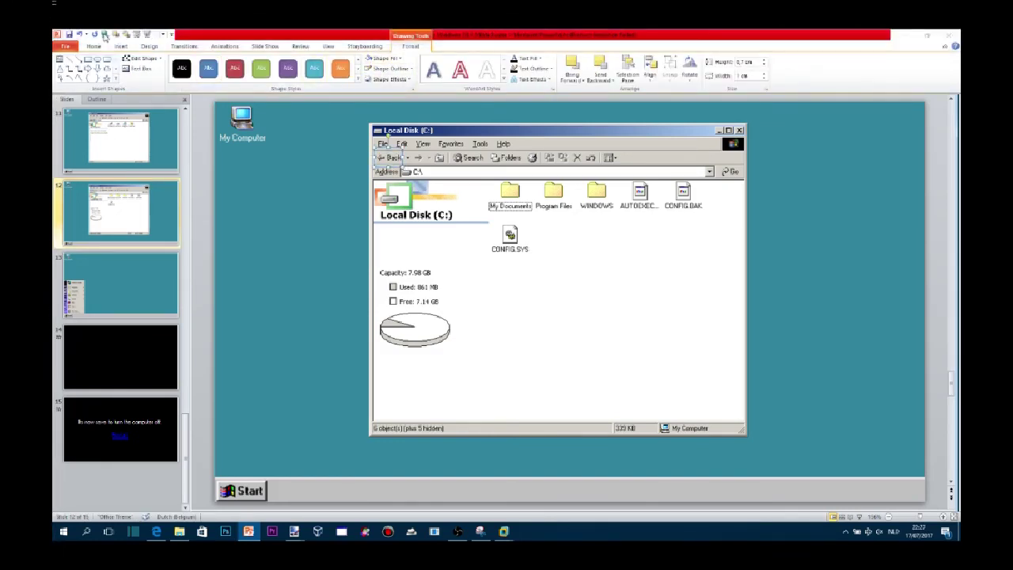
left_click(222, 304)
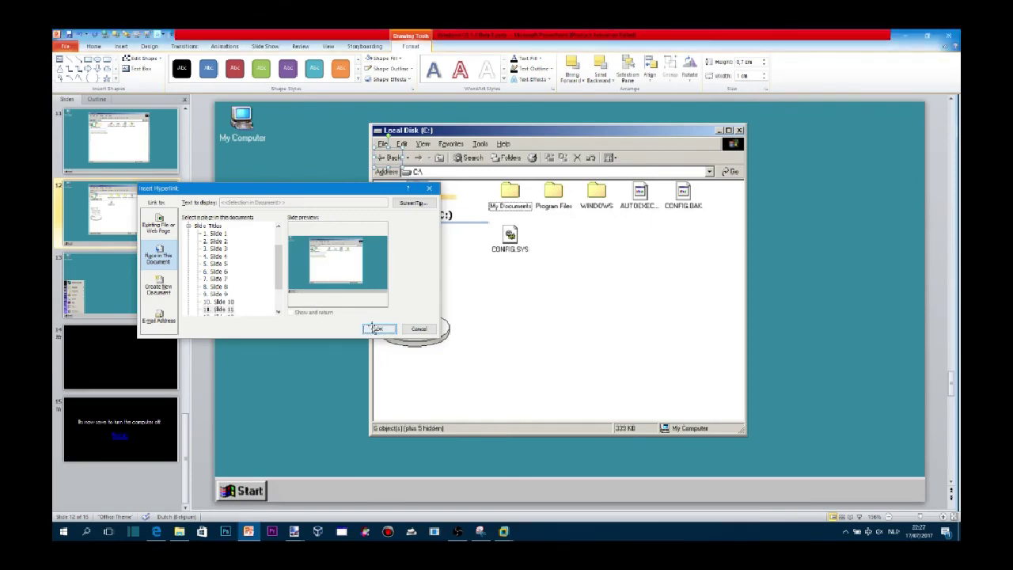
left_click(370, 328)
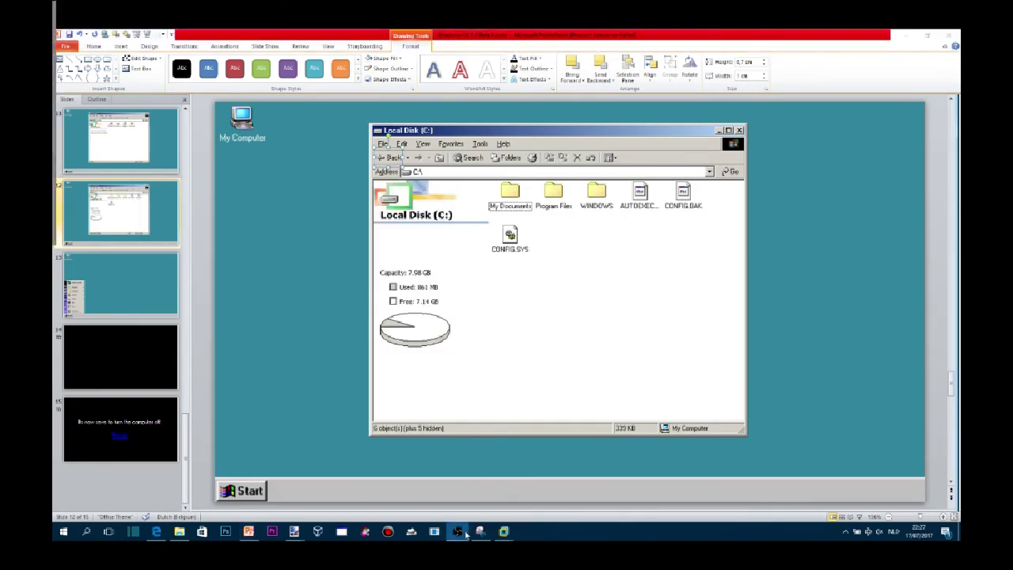
left_click(459, 531)
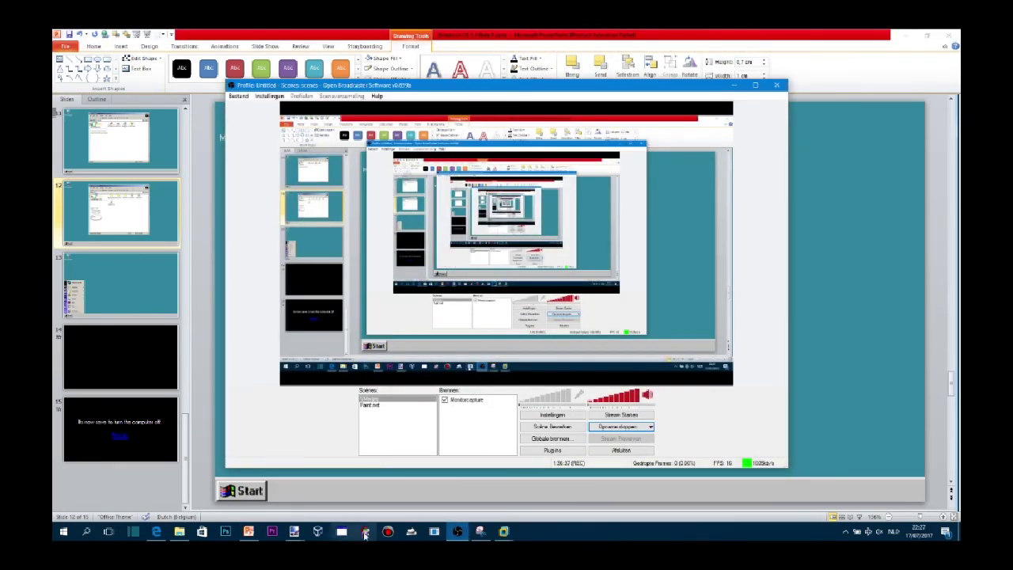
left_click(156, 531)
Clear the Google search box and type the sign-off phrase 'yea im done bye'.
left_click(443, 89)
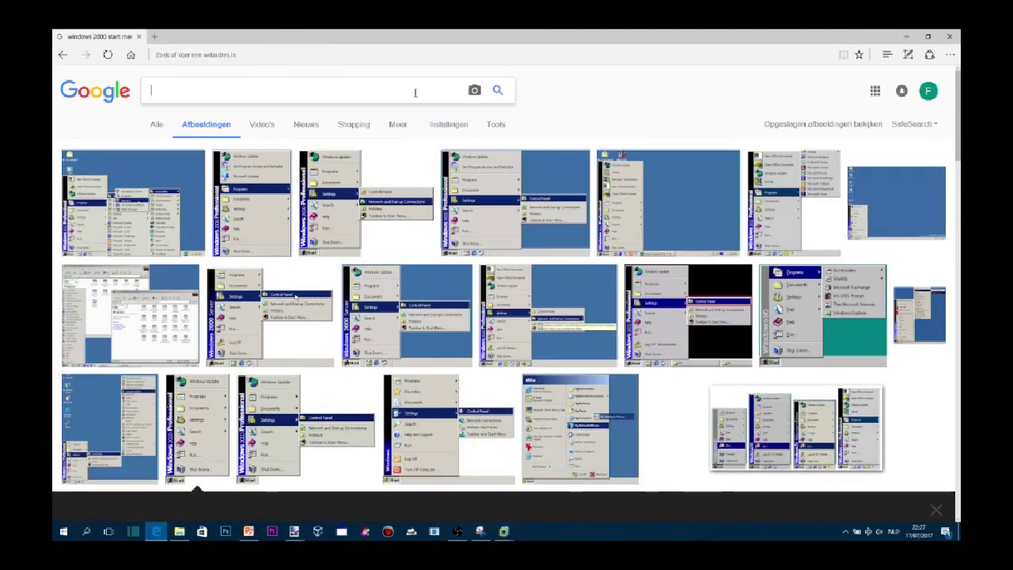
type("im done")
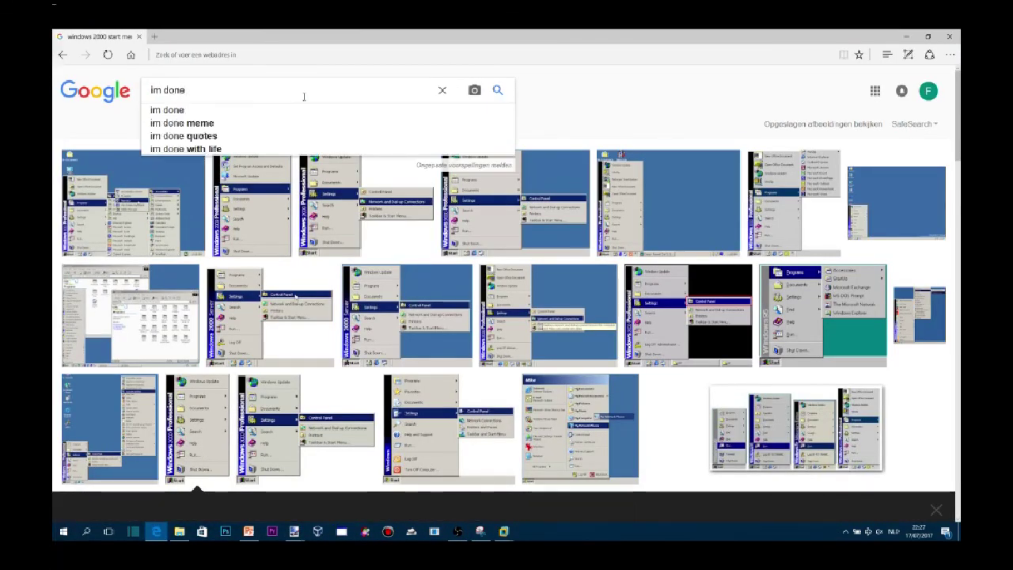
type(" for")
key("BackSpace")
key("BackSpace")
type("mayb")
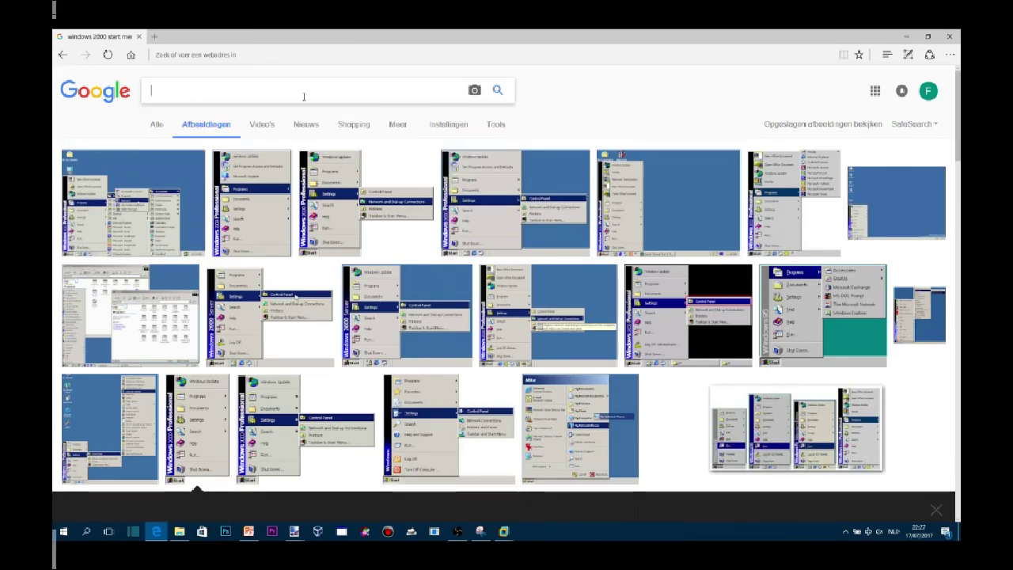
type("yea im done")
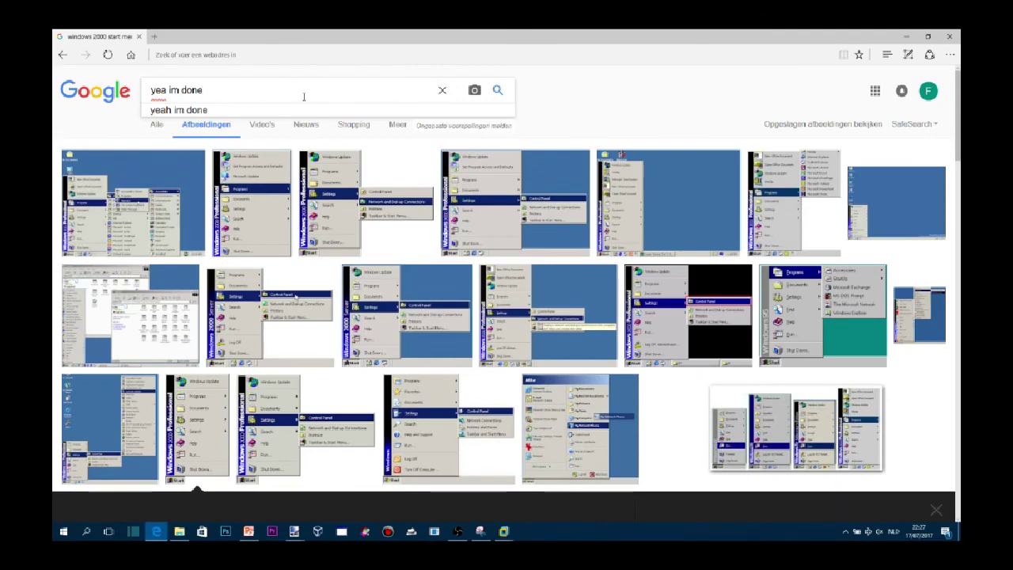
type(" bye")
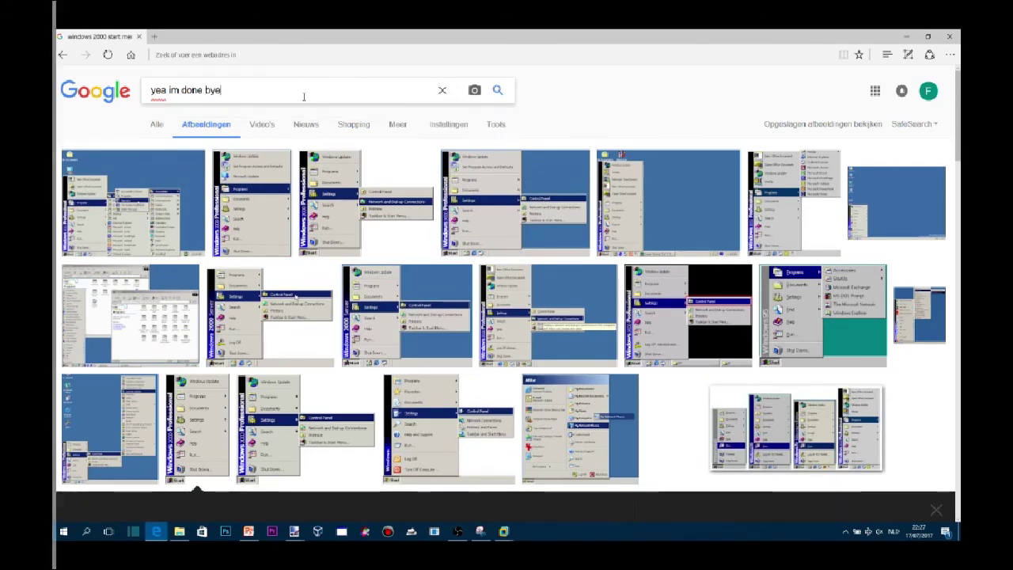